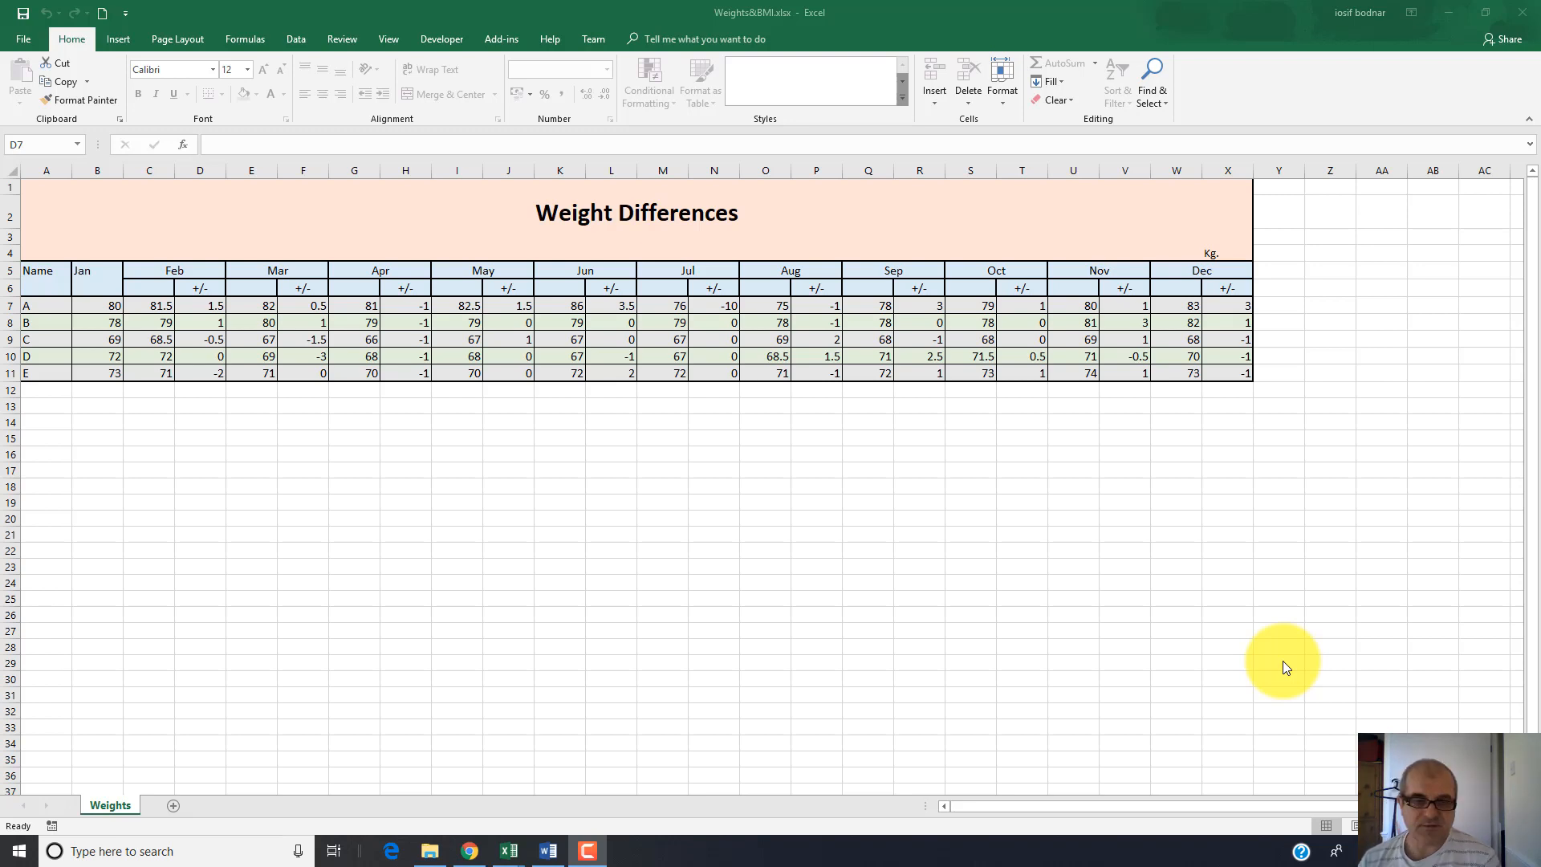
Switch to the Word document to review the BMI formula and return to the Excel workbook
left_click(546, 850)
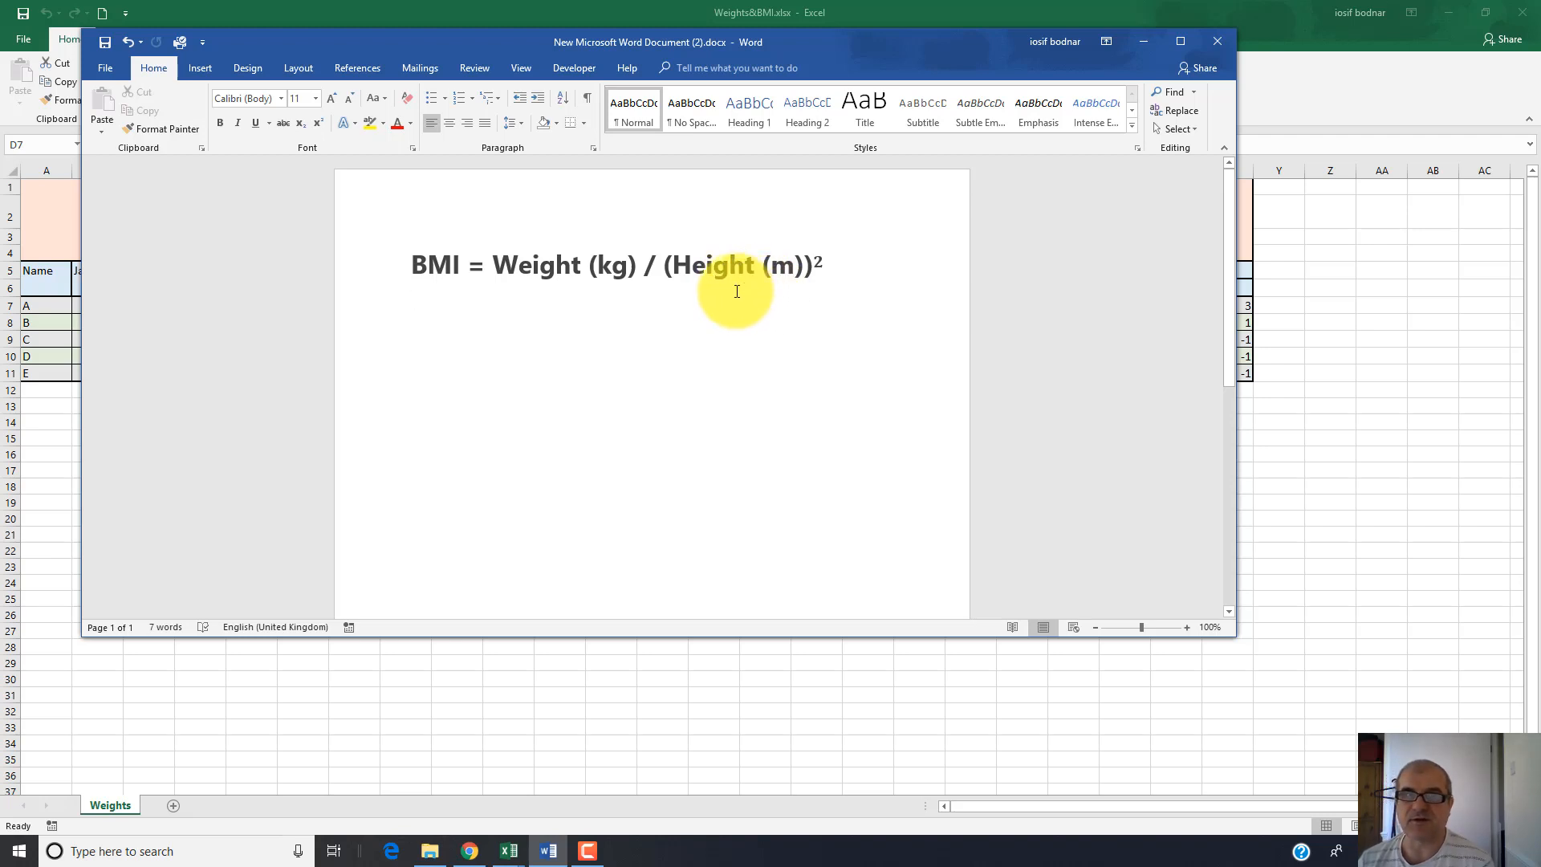
left_click(1145, 41)
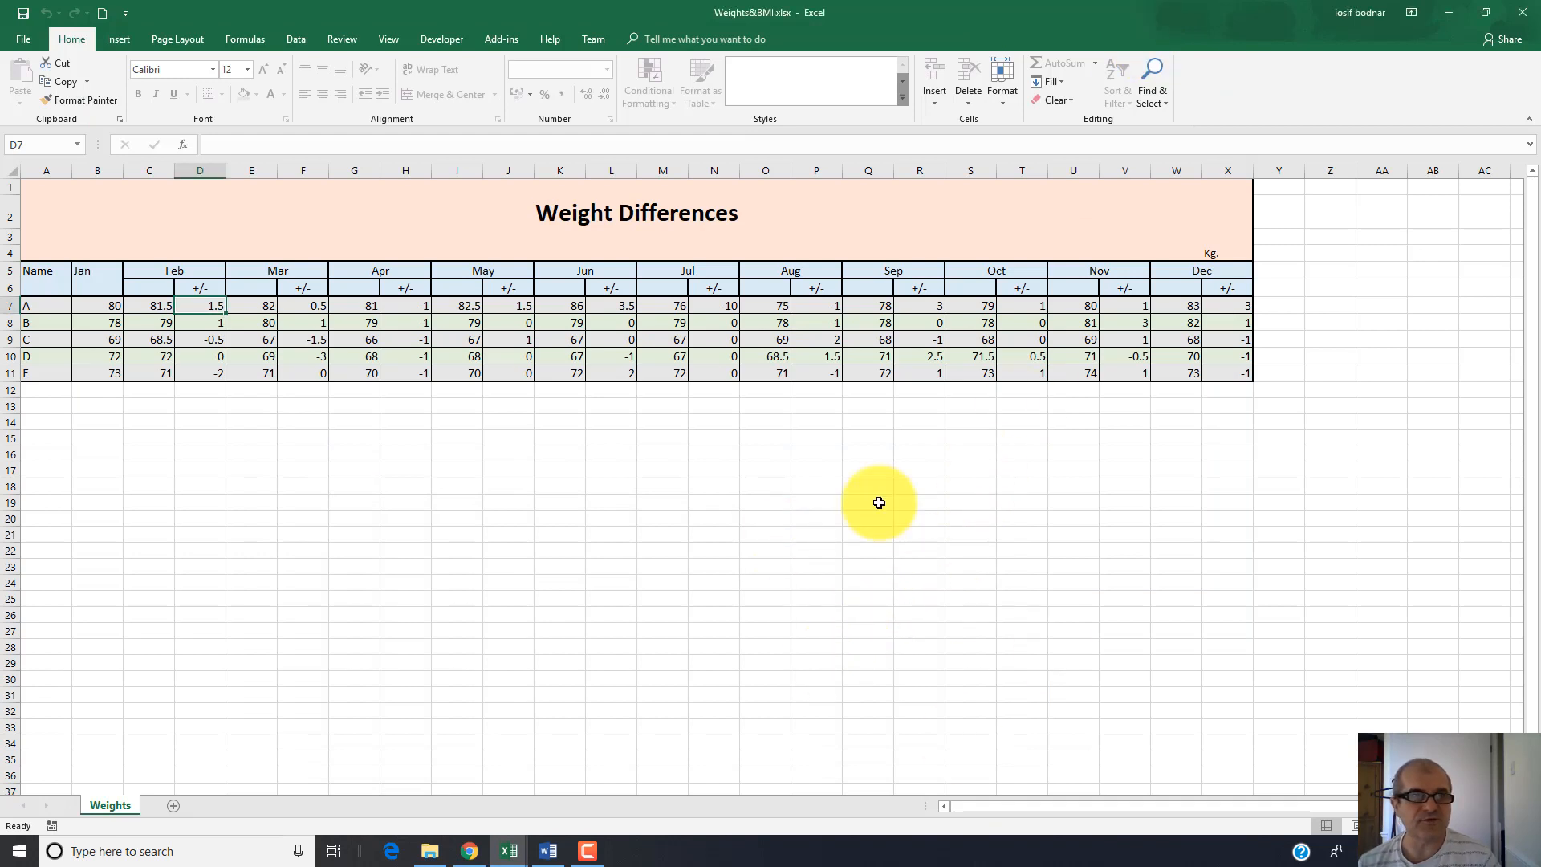
Unprotect the Weights sheet by entering the sheet password
left_click(342, 39)
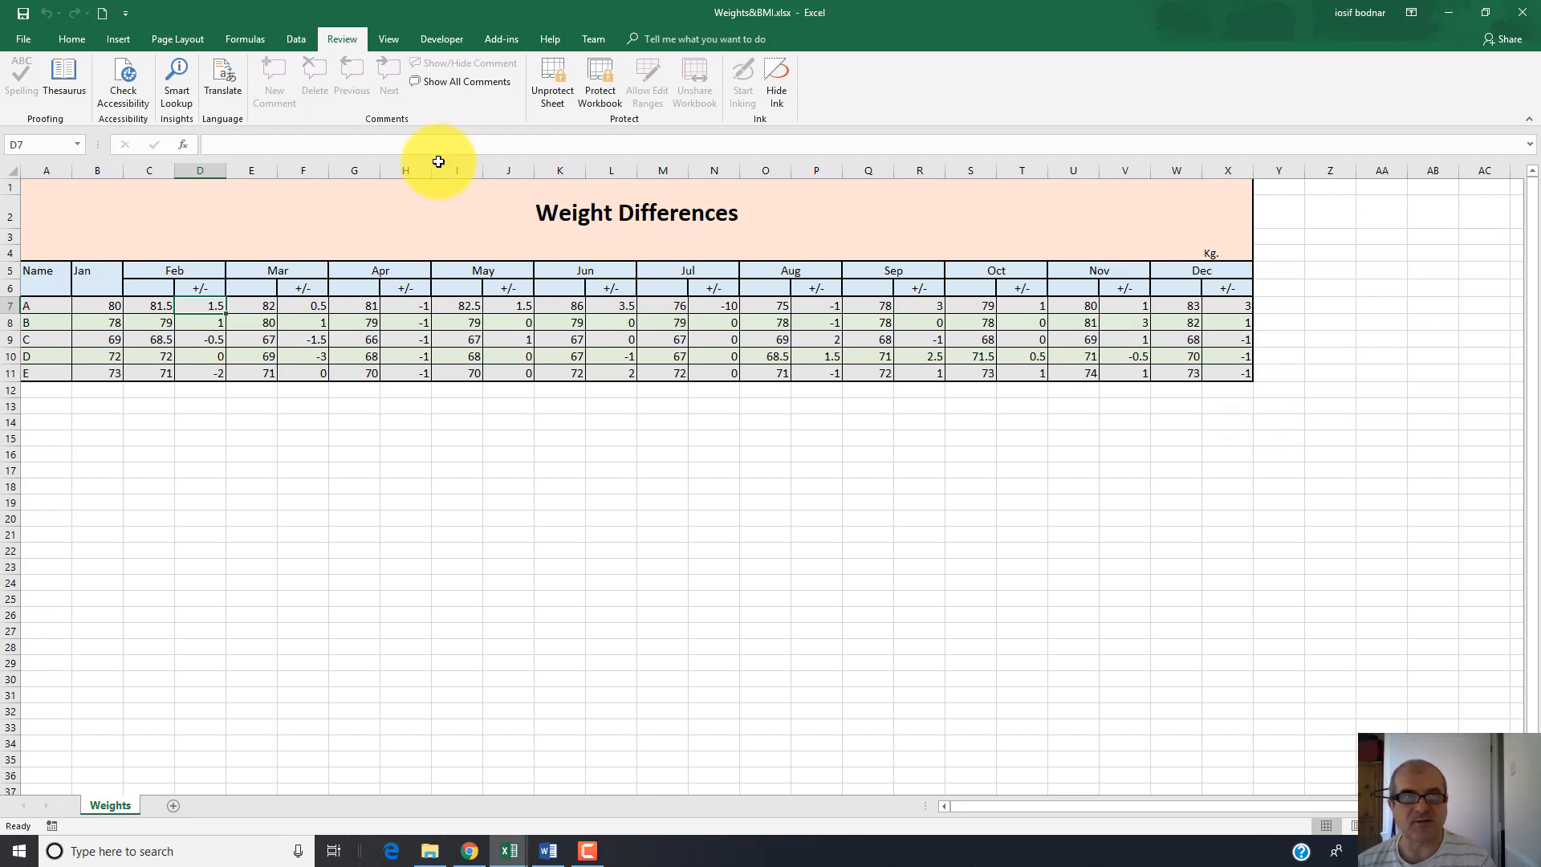
left_click(552, 106)
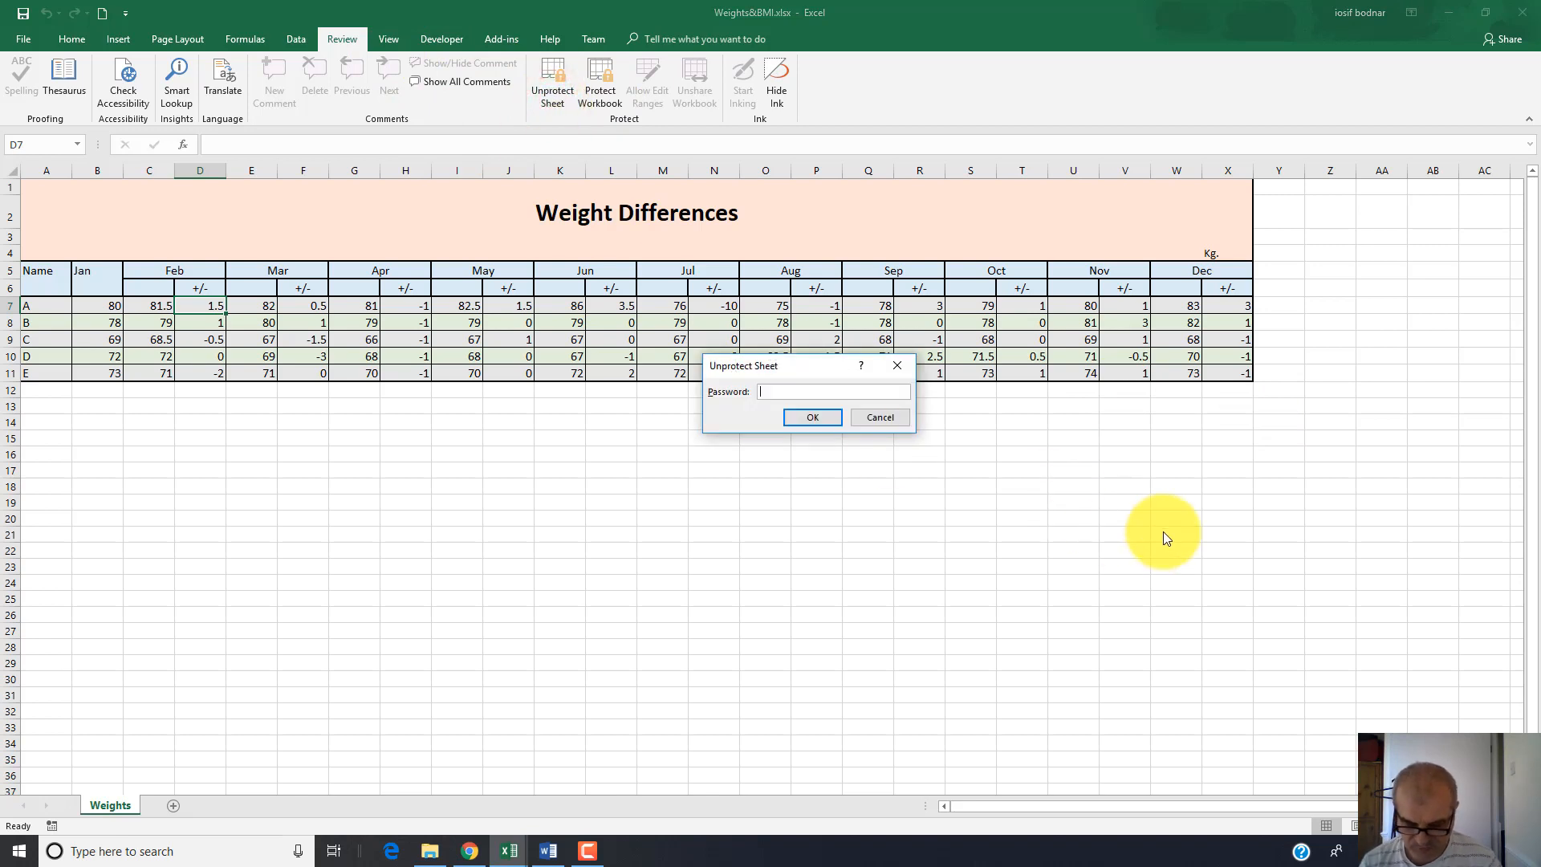
type("••••")
key("Return")
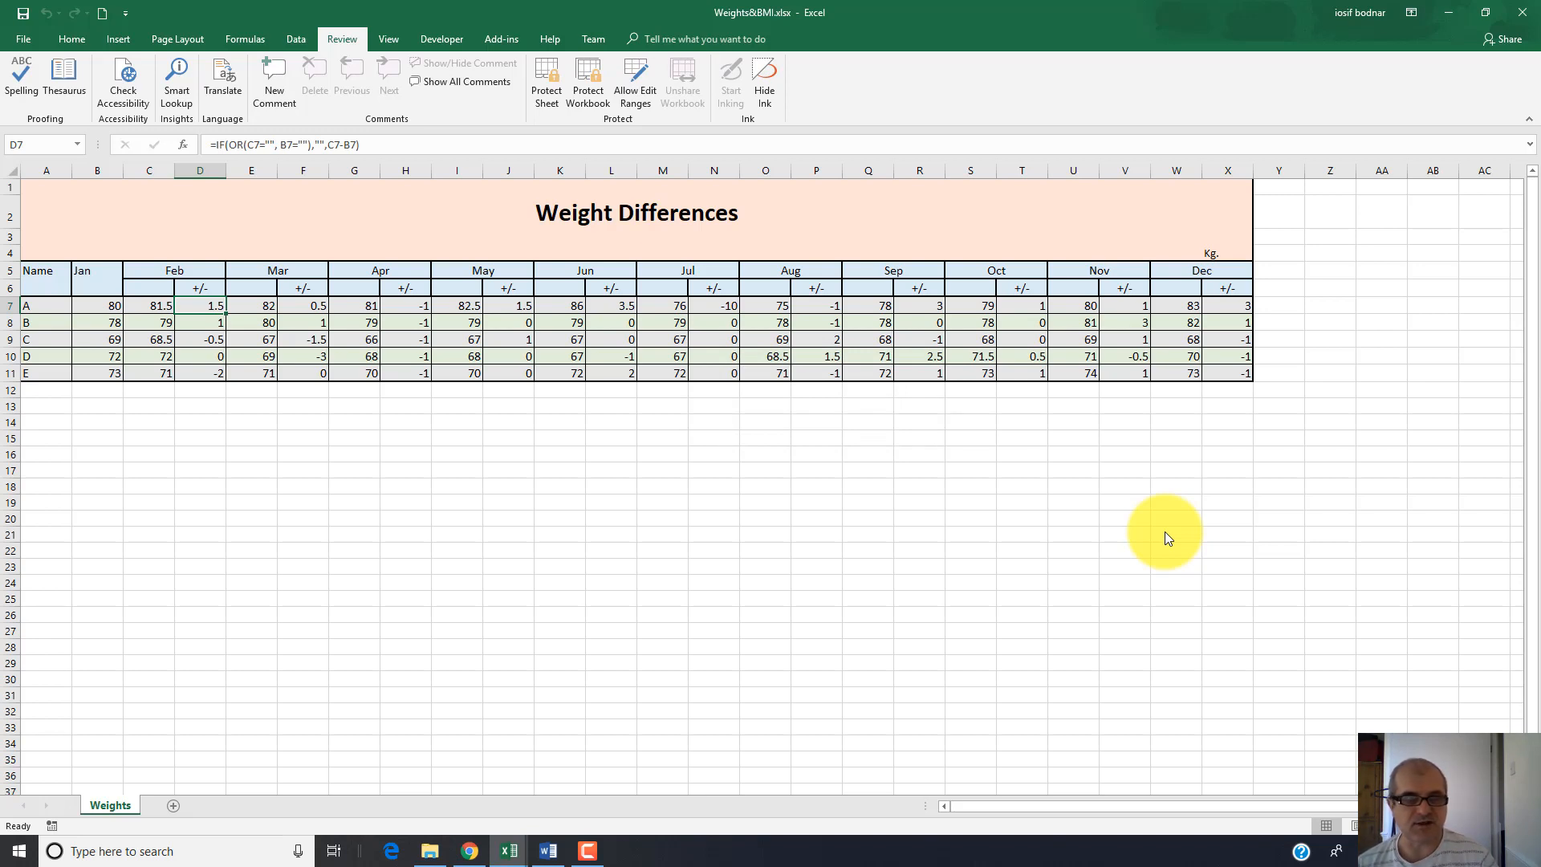
Add a new worksheet after Weights and rename it BMI
left_click(174, 805)
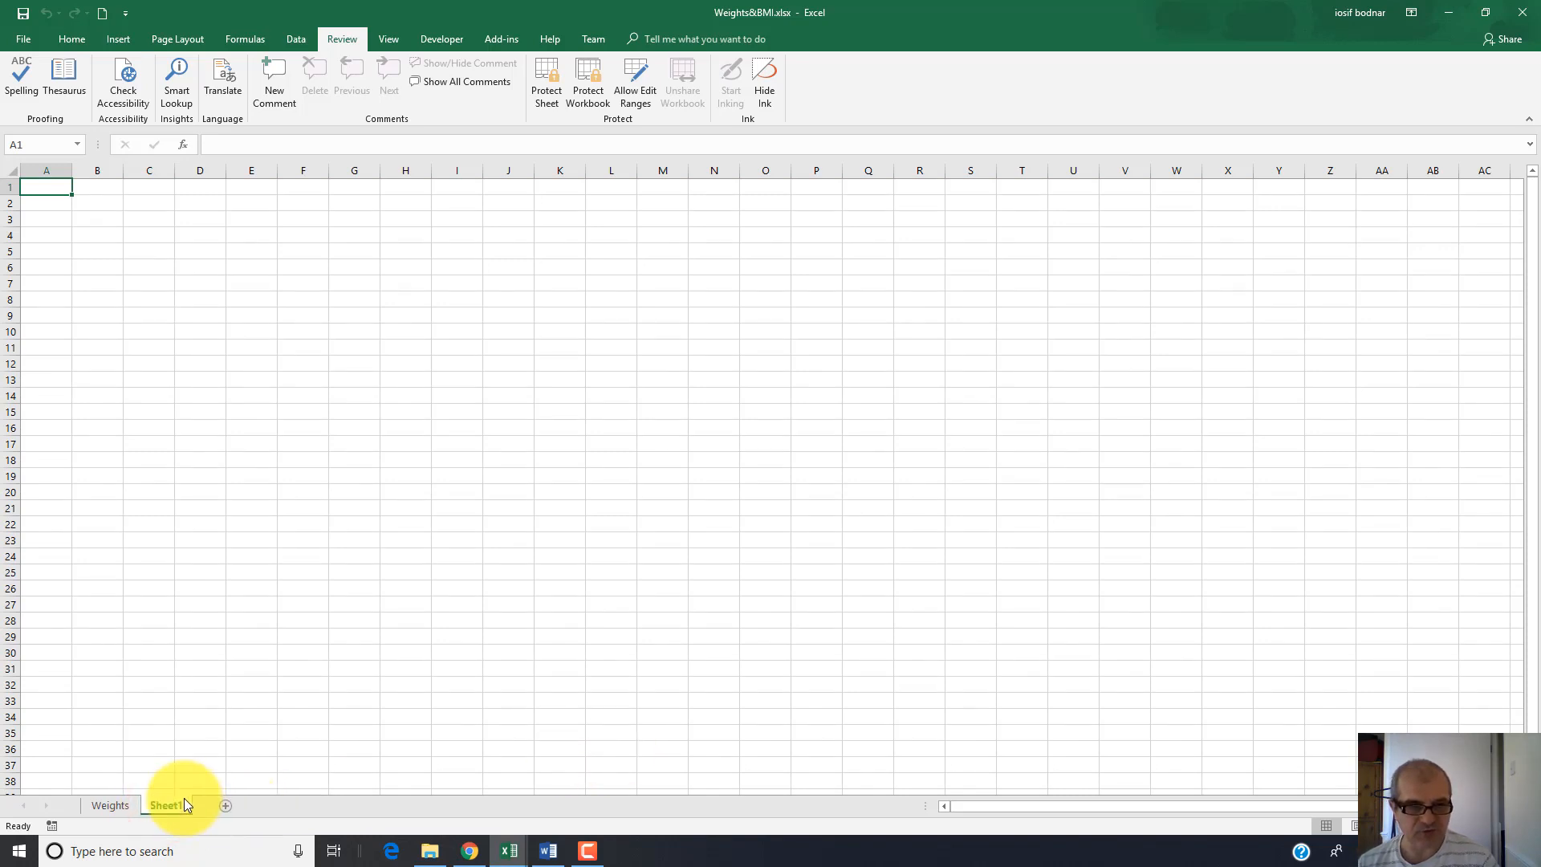
right_click(175, 805)
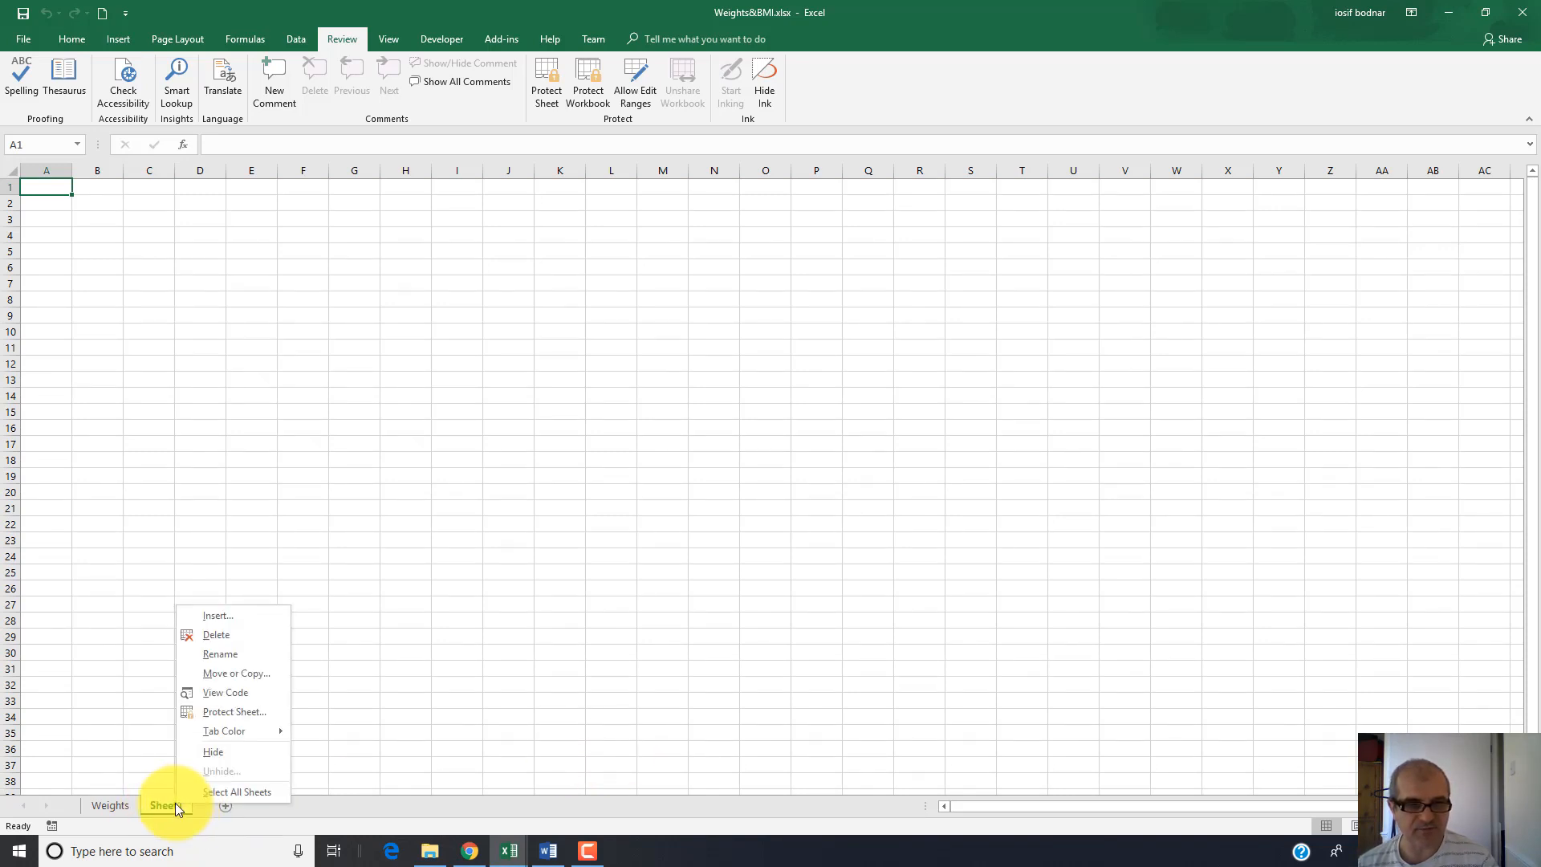
left_click(215, 656)
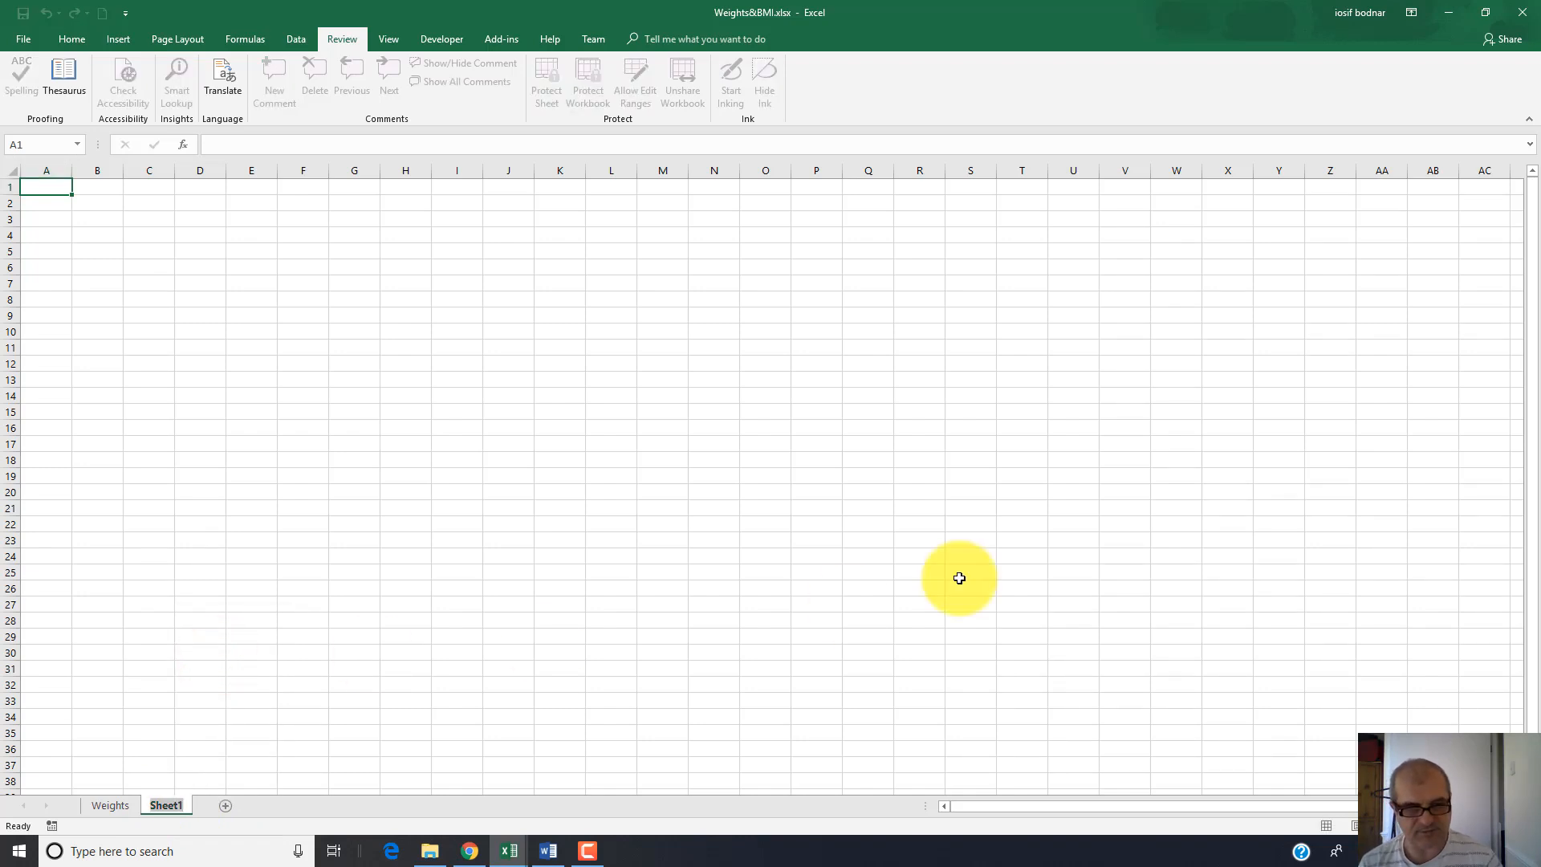
type("BMI")
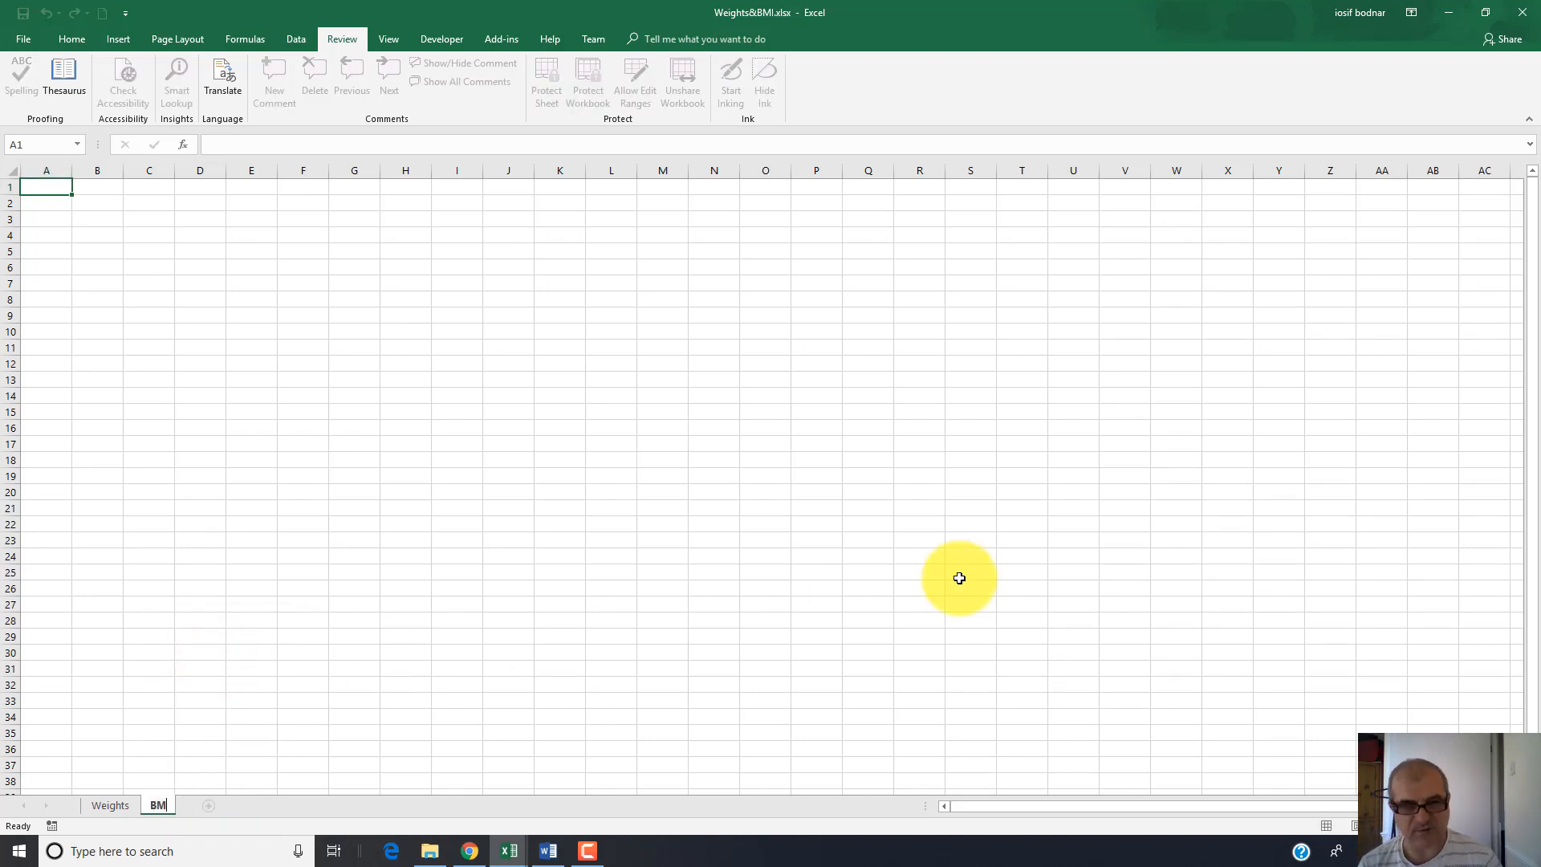
Copy the whole table A1:X11 from the Weights sheet and paste it at A1 of the BMI sheet
left_click(114, 802)
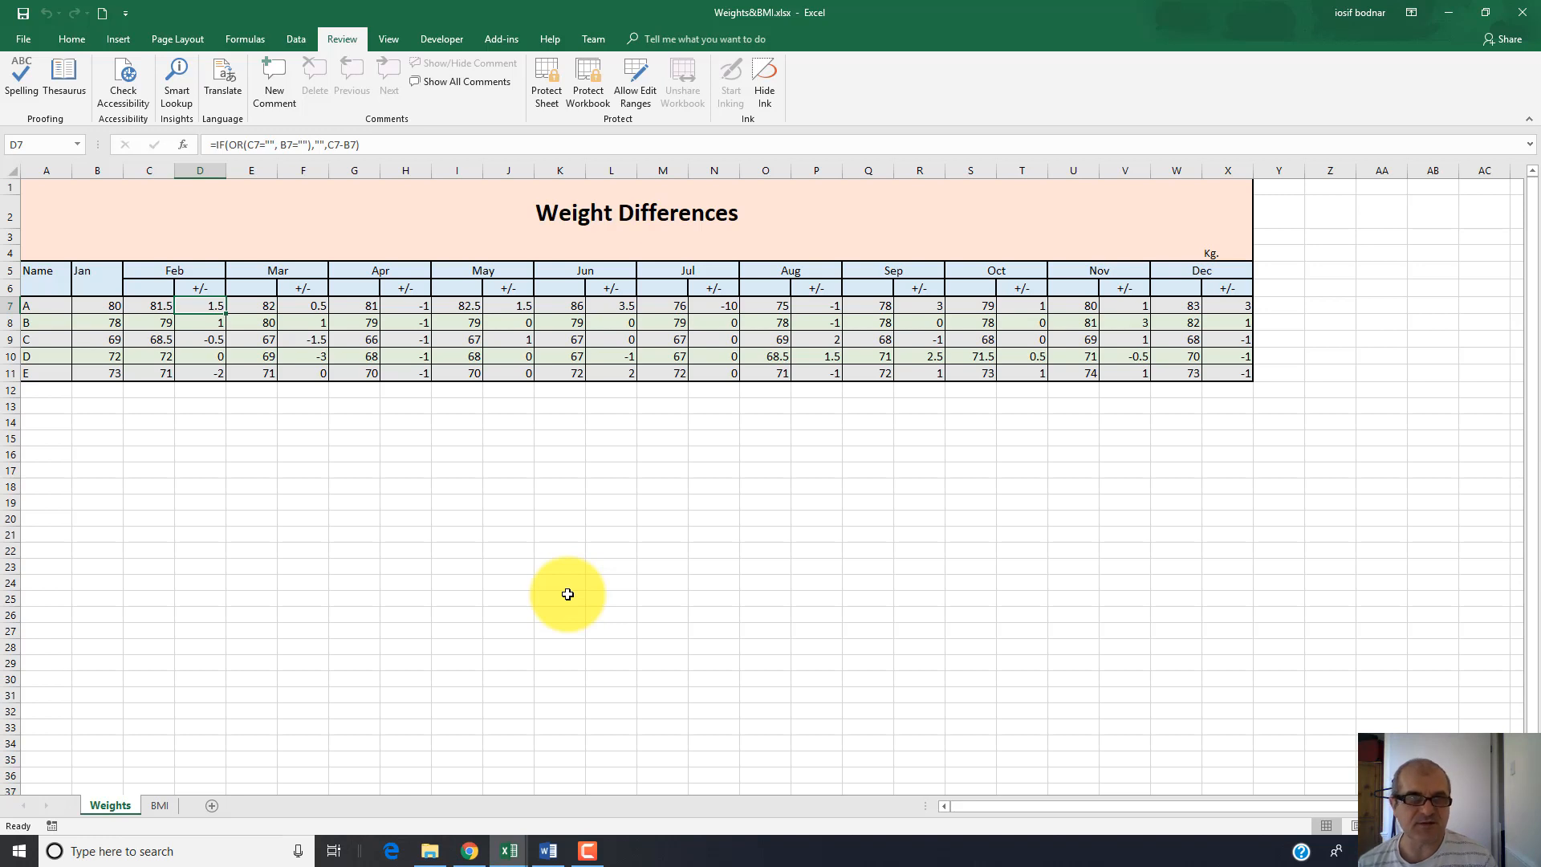
left_click_drag(38, 183, 1056, 367)
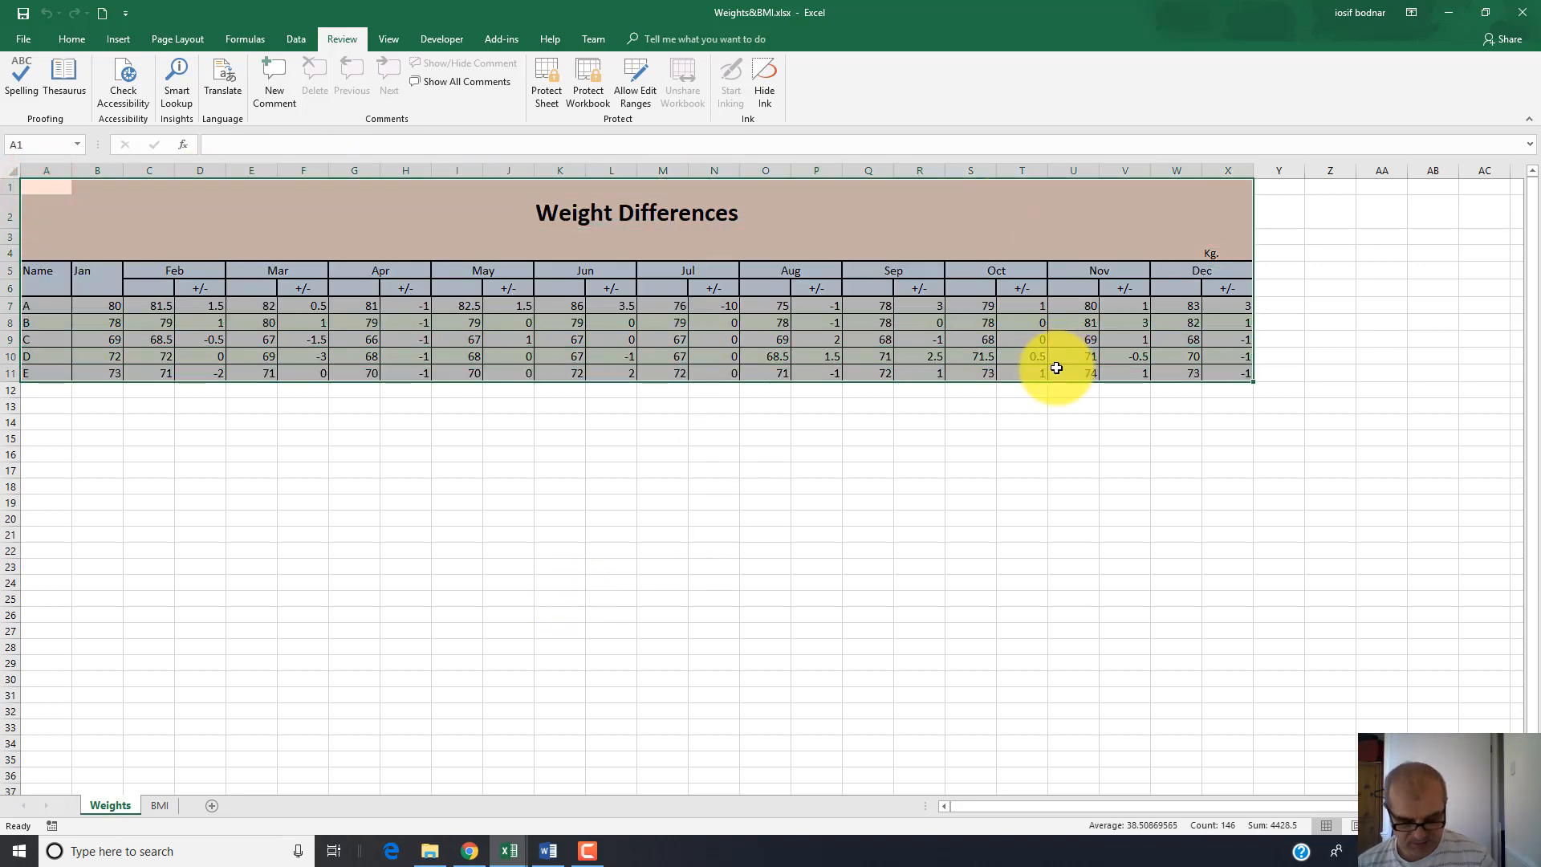
key("ctrl+c")
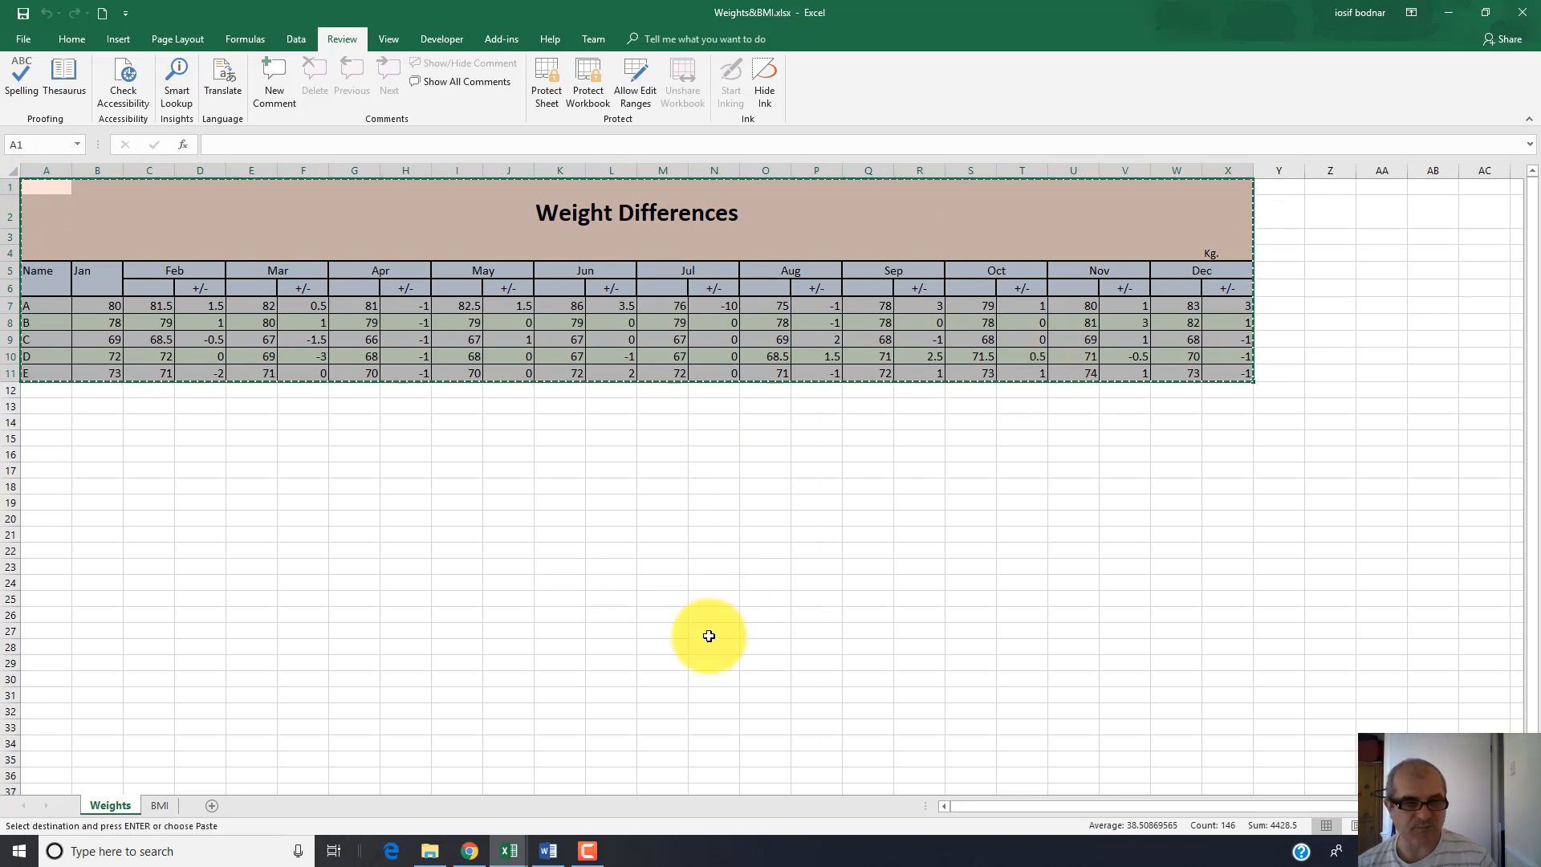
left_click(157, 804)
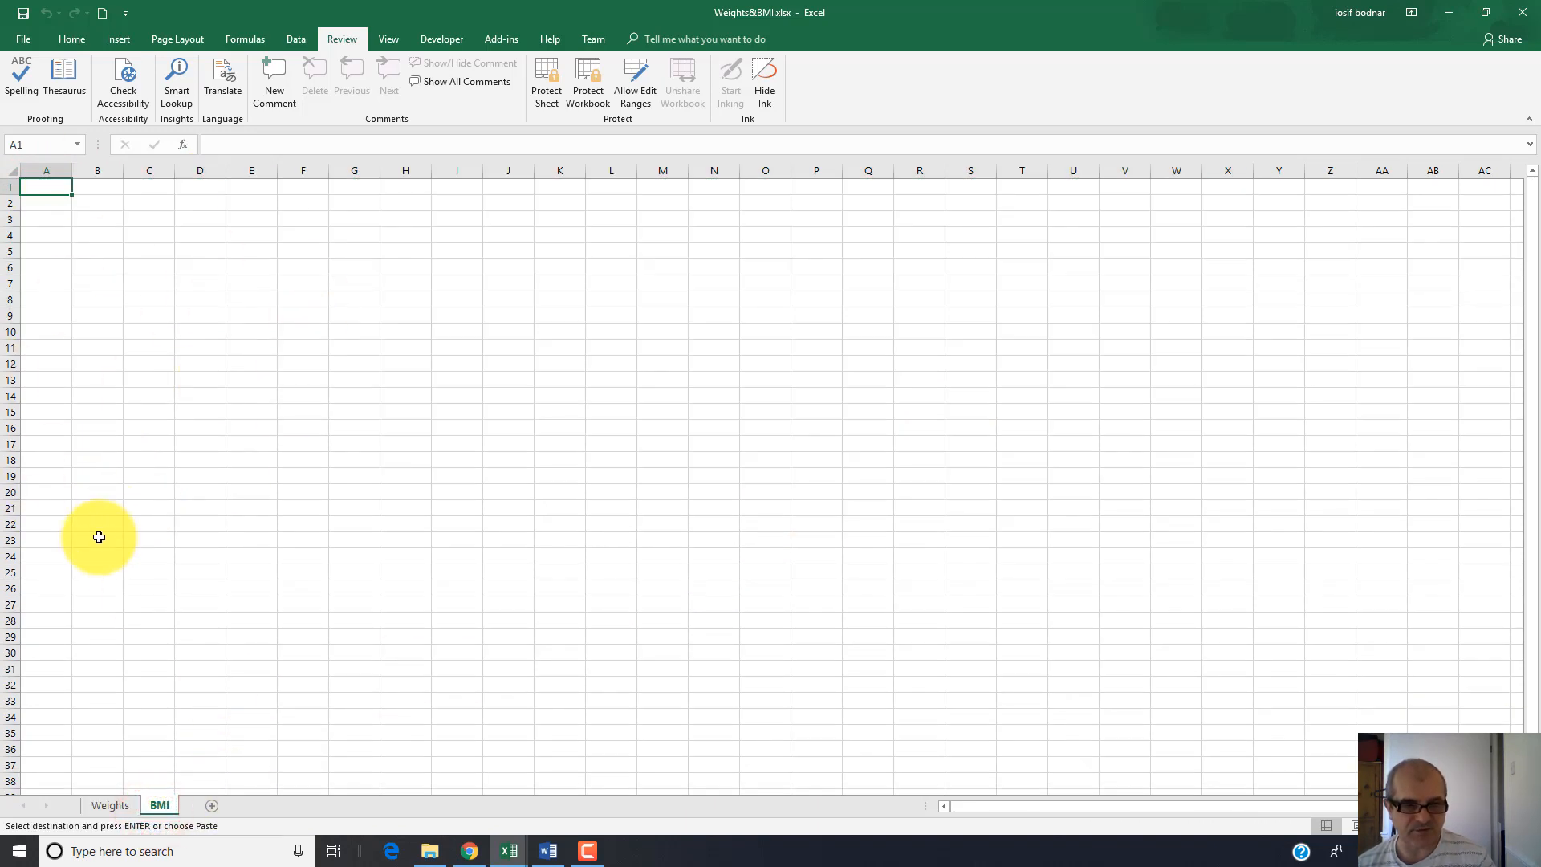
key("ctrl+v")
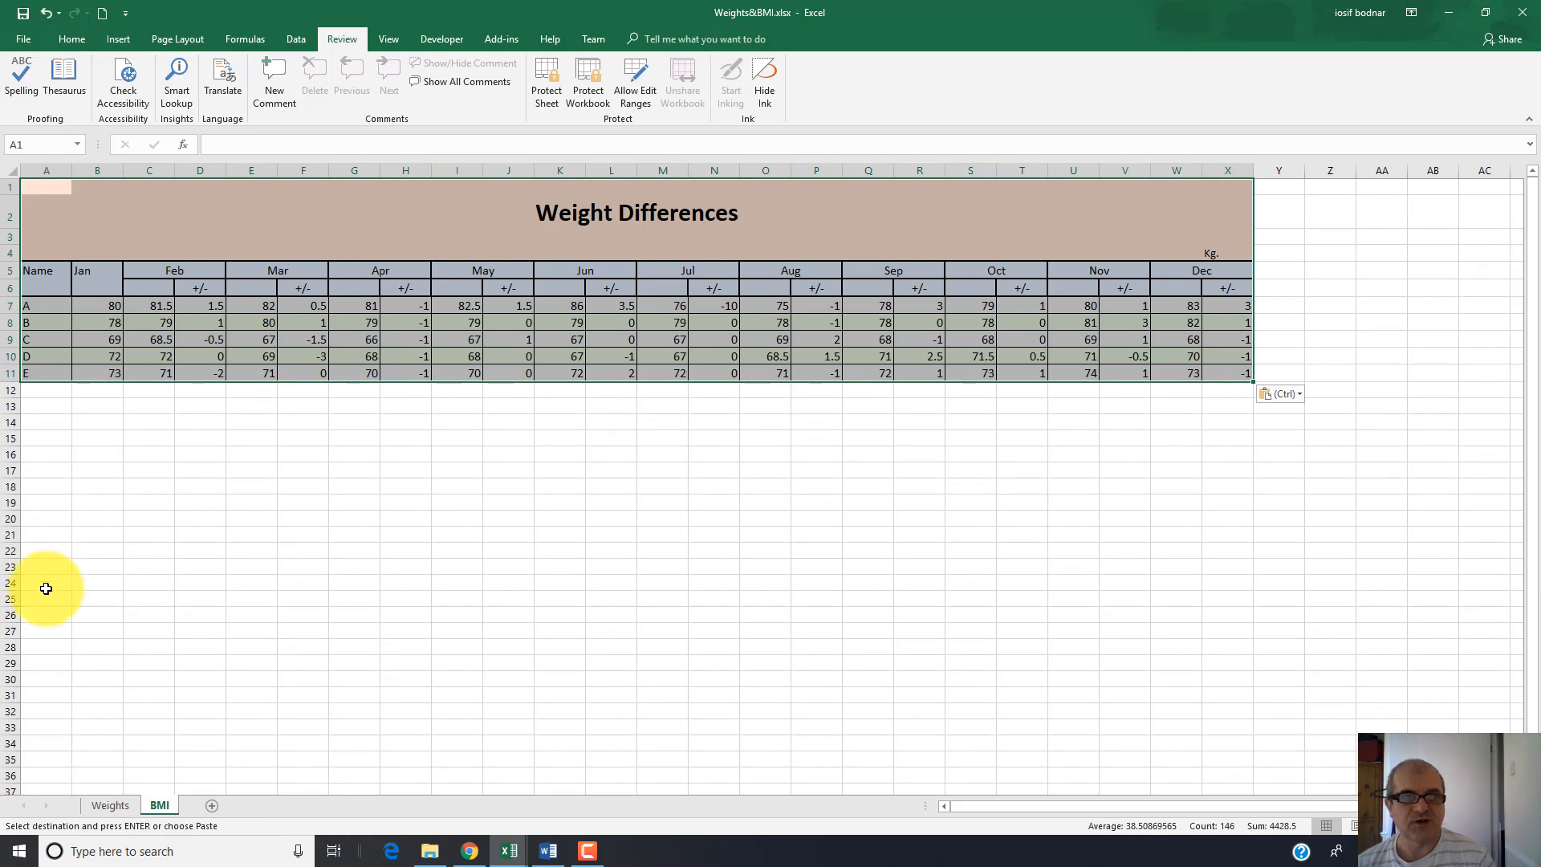
Replace the table title in row 2 of the BMI sheet with "BMI"
left_click(551, 218)
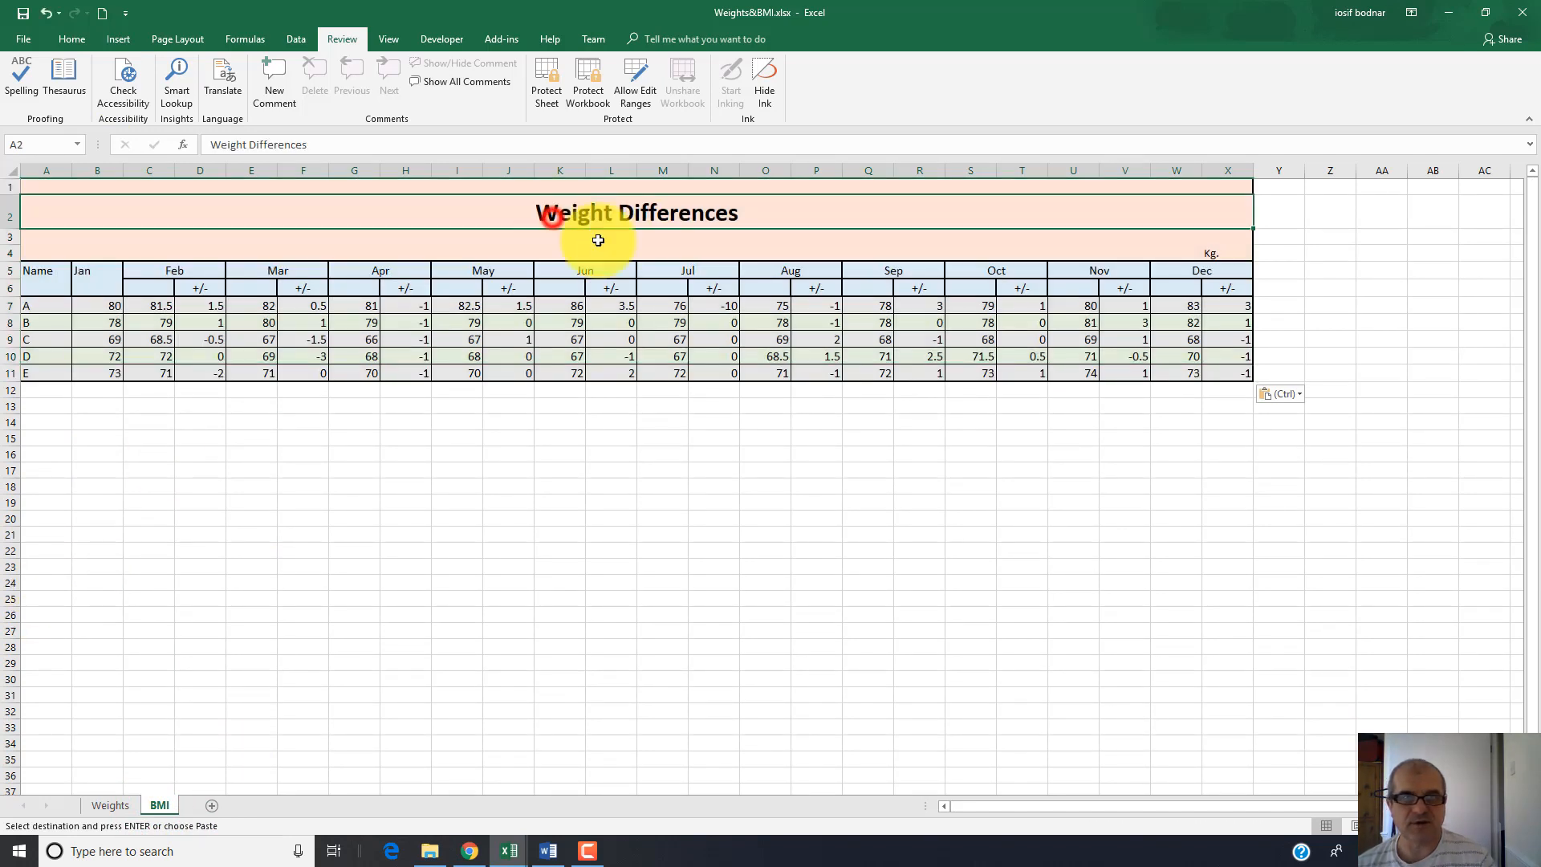
double_click(544, 213)
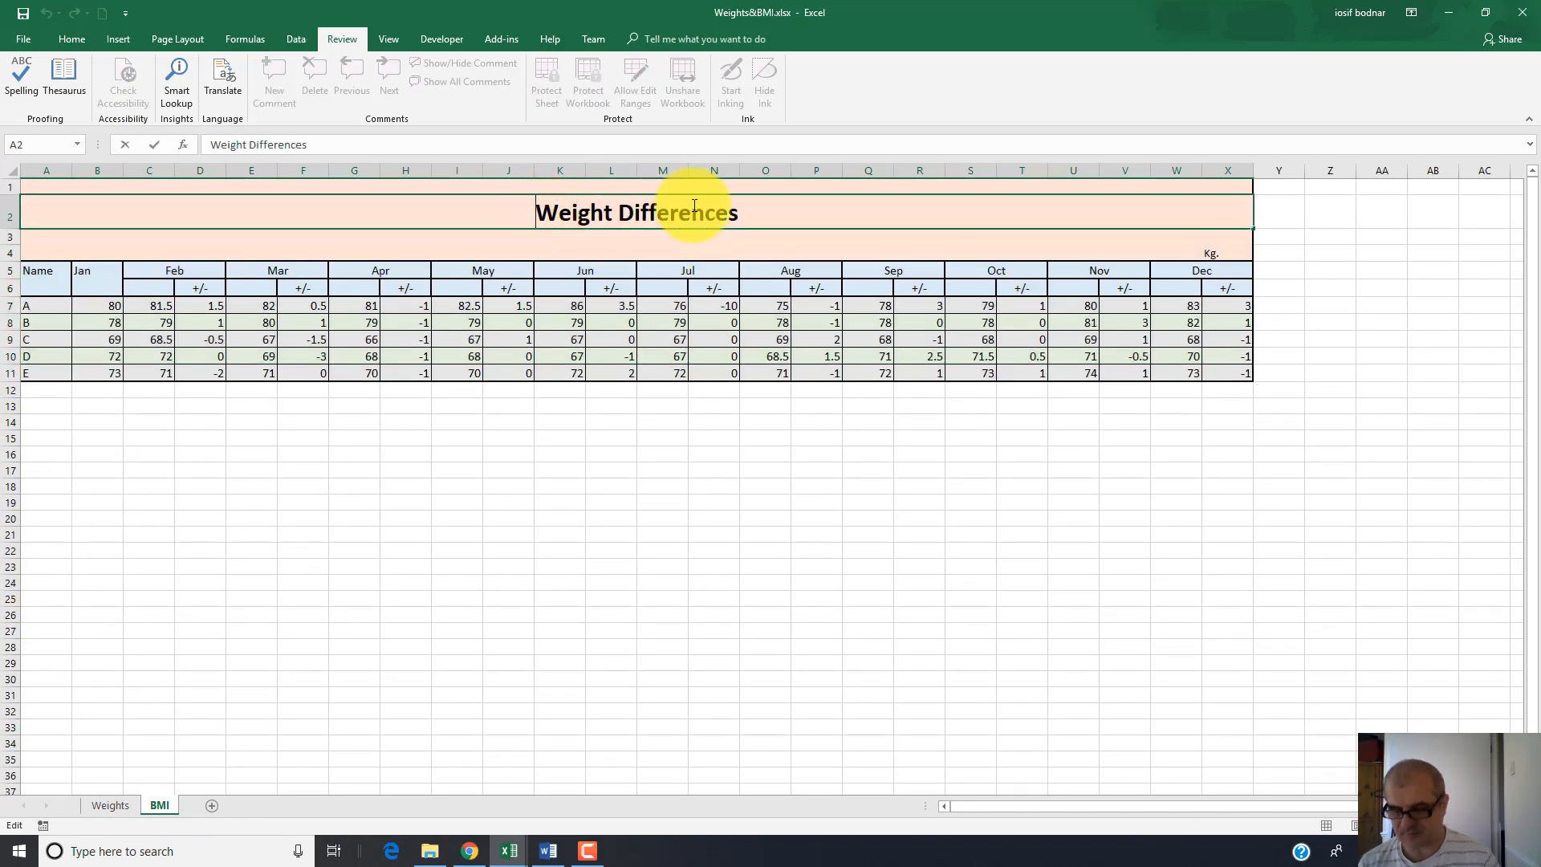
key("Delete")
key("Delete")
key("Delete")
key("Delete")
key("Delete")
key("Delete")
key("Delete")
key("Delete")
key("Delete")
key("Delete")
key("Delete")
key("Delete")
key("Delete")
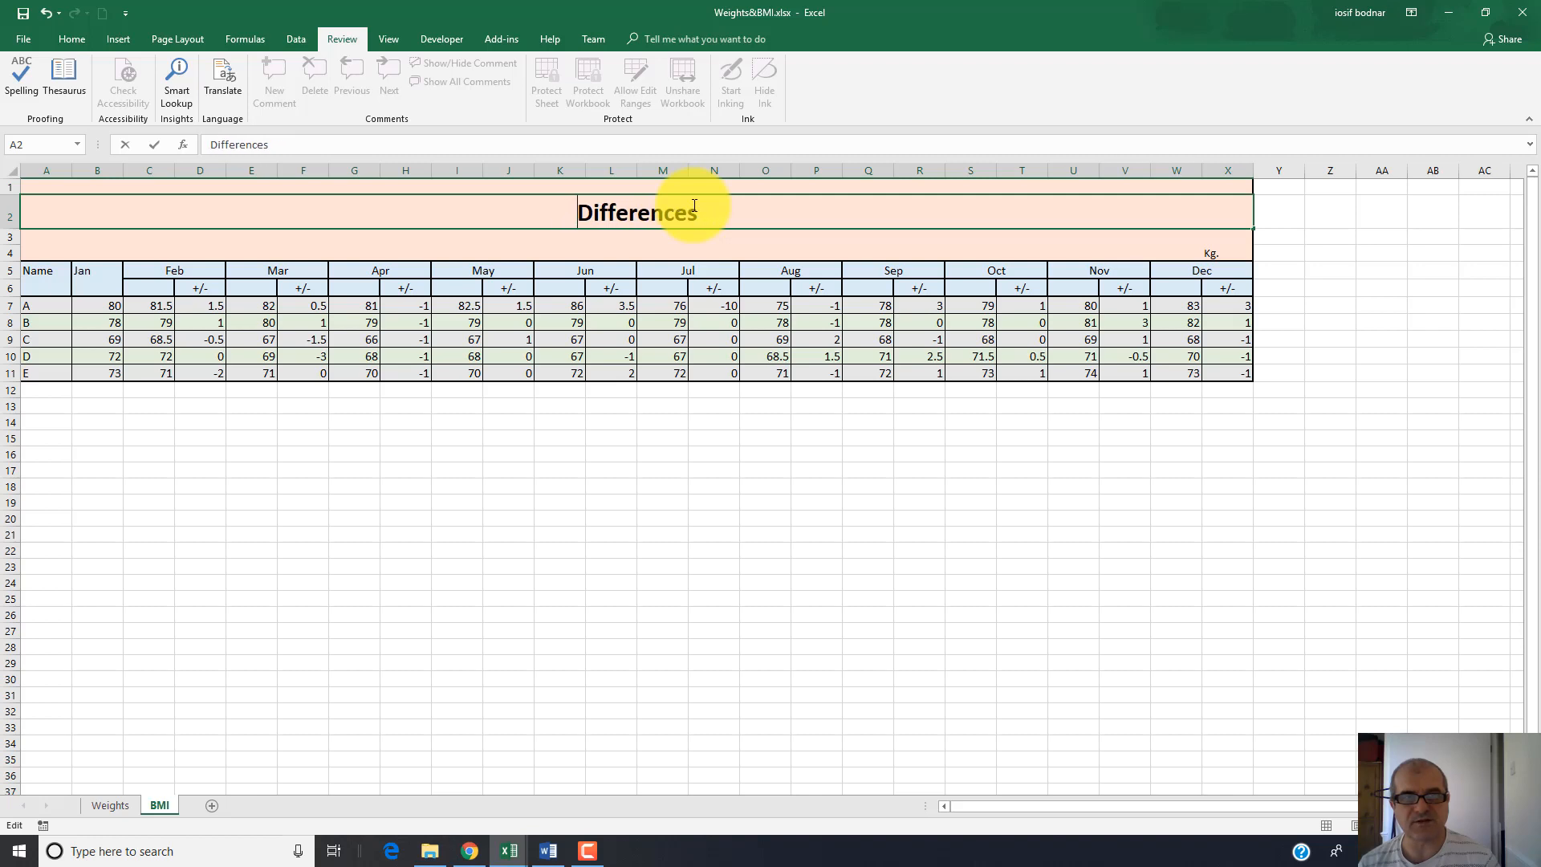
key("Delete")
key("Delete")
key("Delete")
key("Delete")
key("Delete")
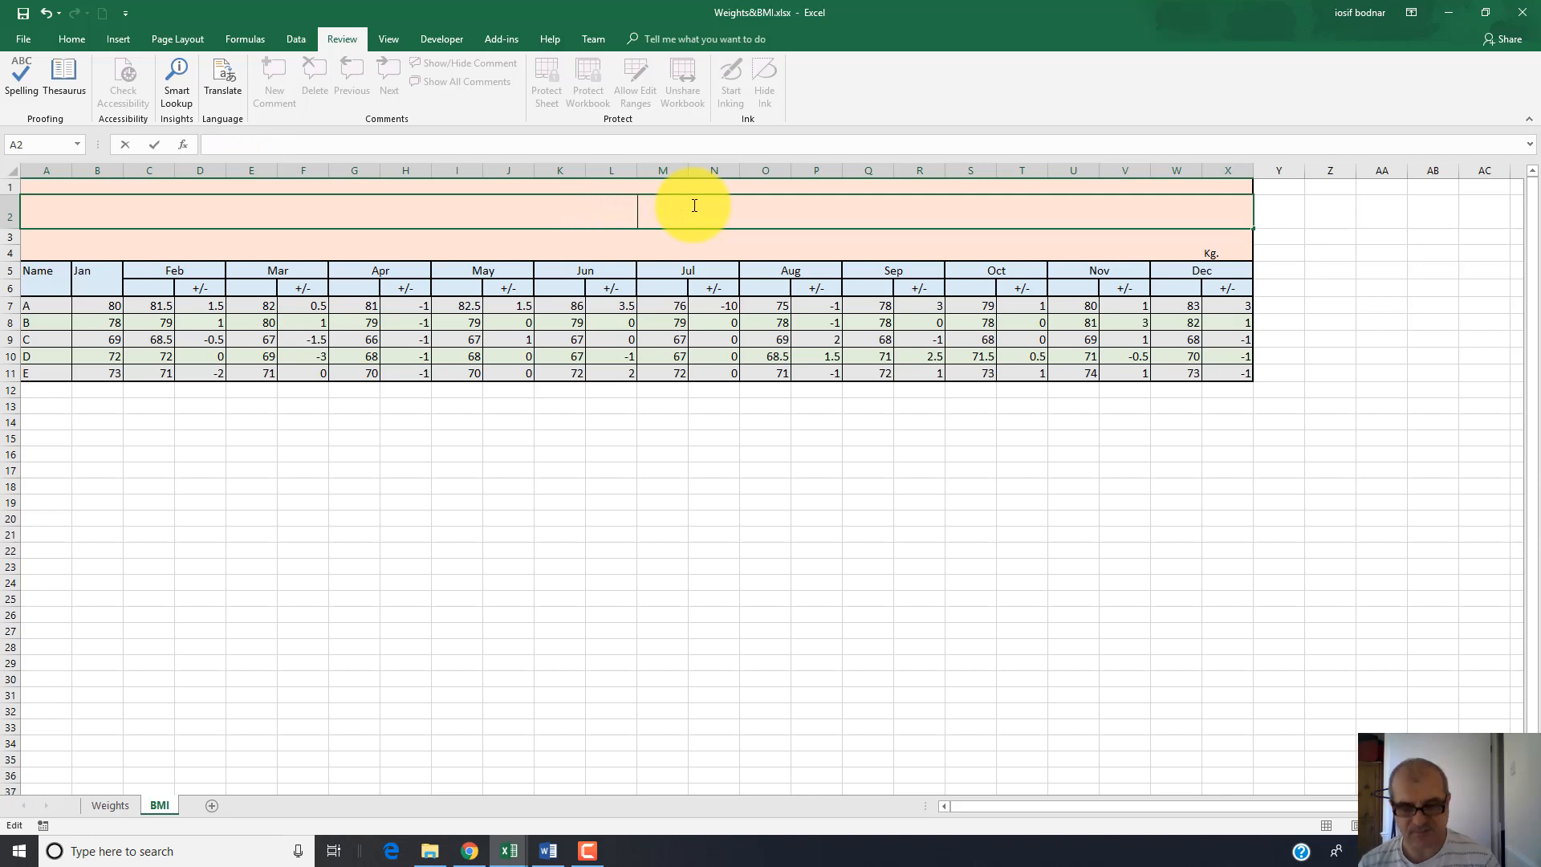
type("BMI")
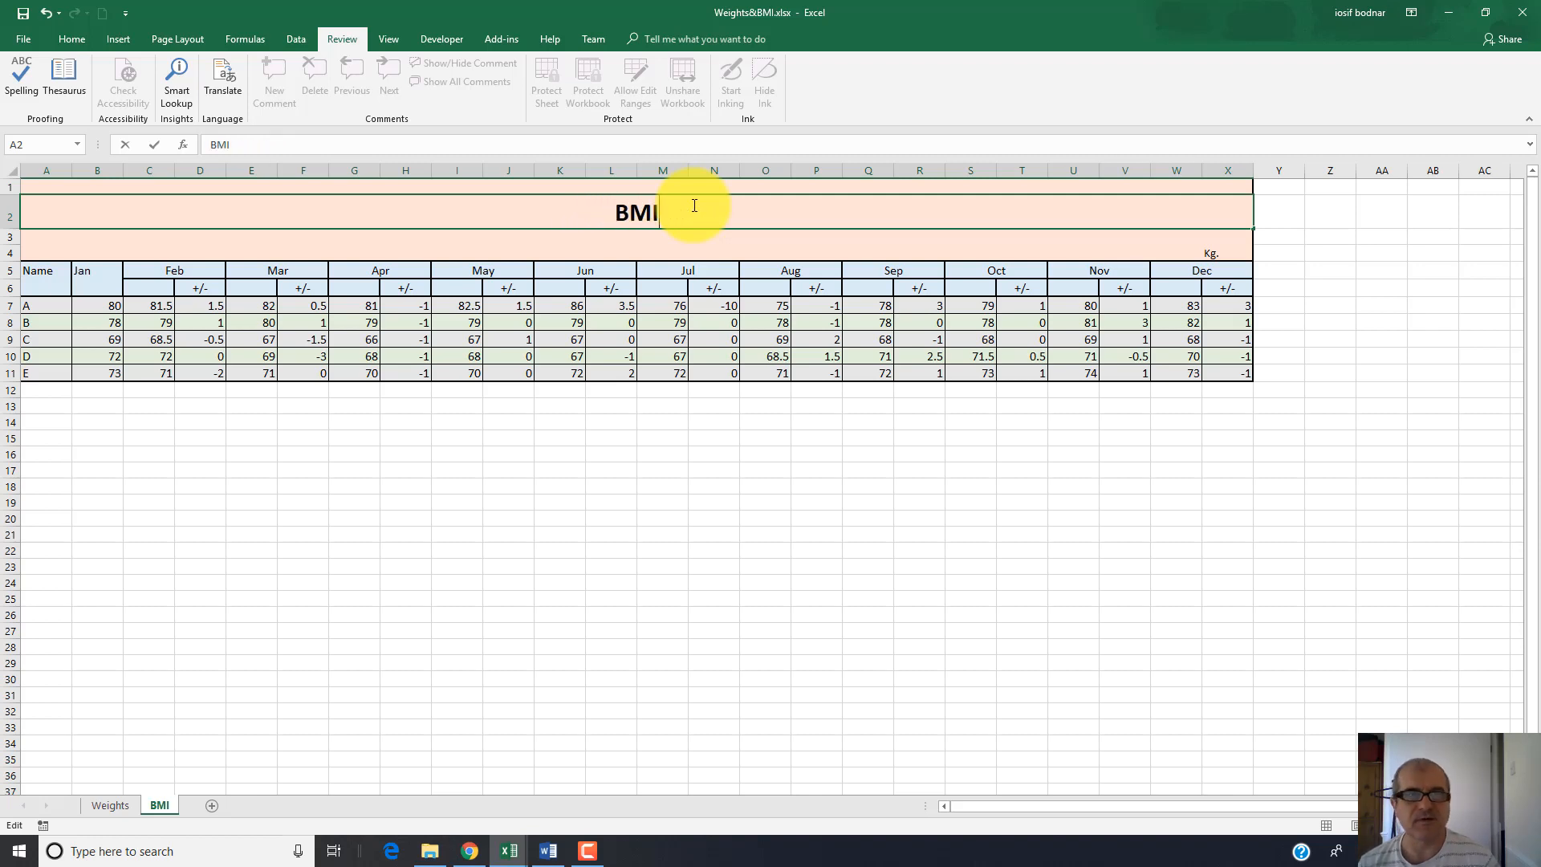
key("Return")
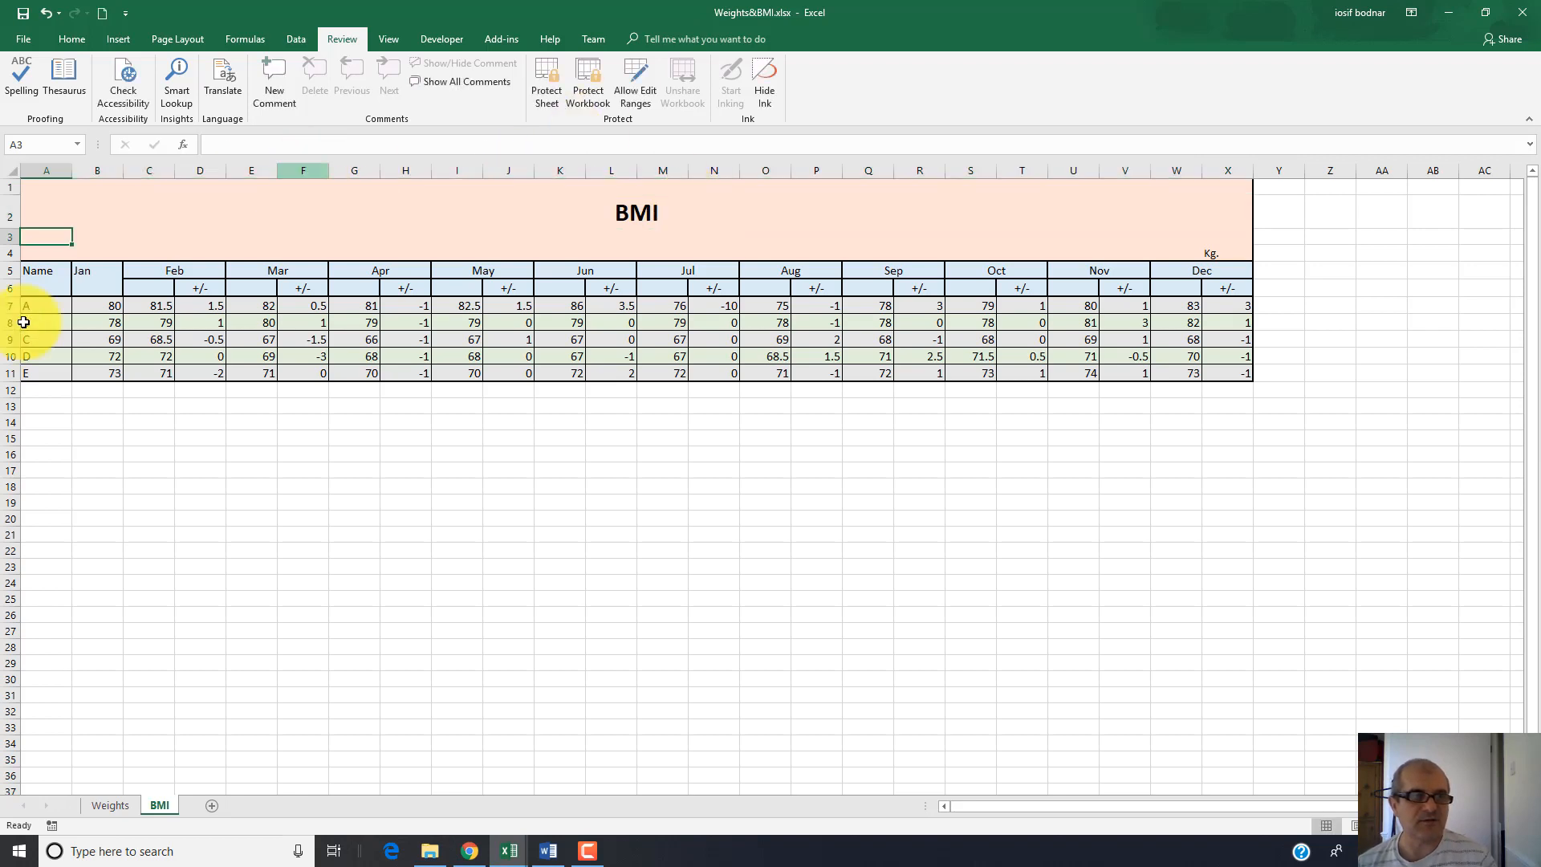
Insert a blank column B between the Name and Jan columns
right_click(99, 171)
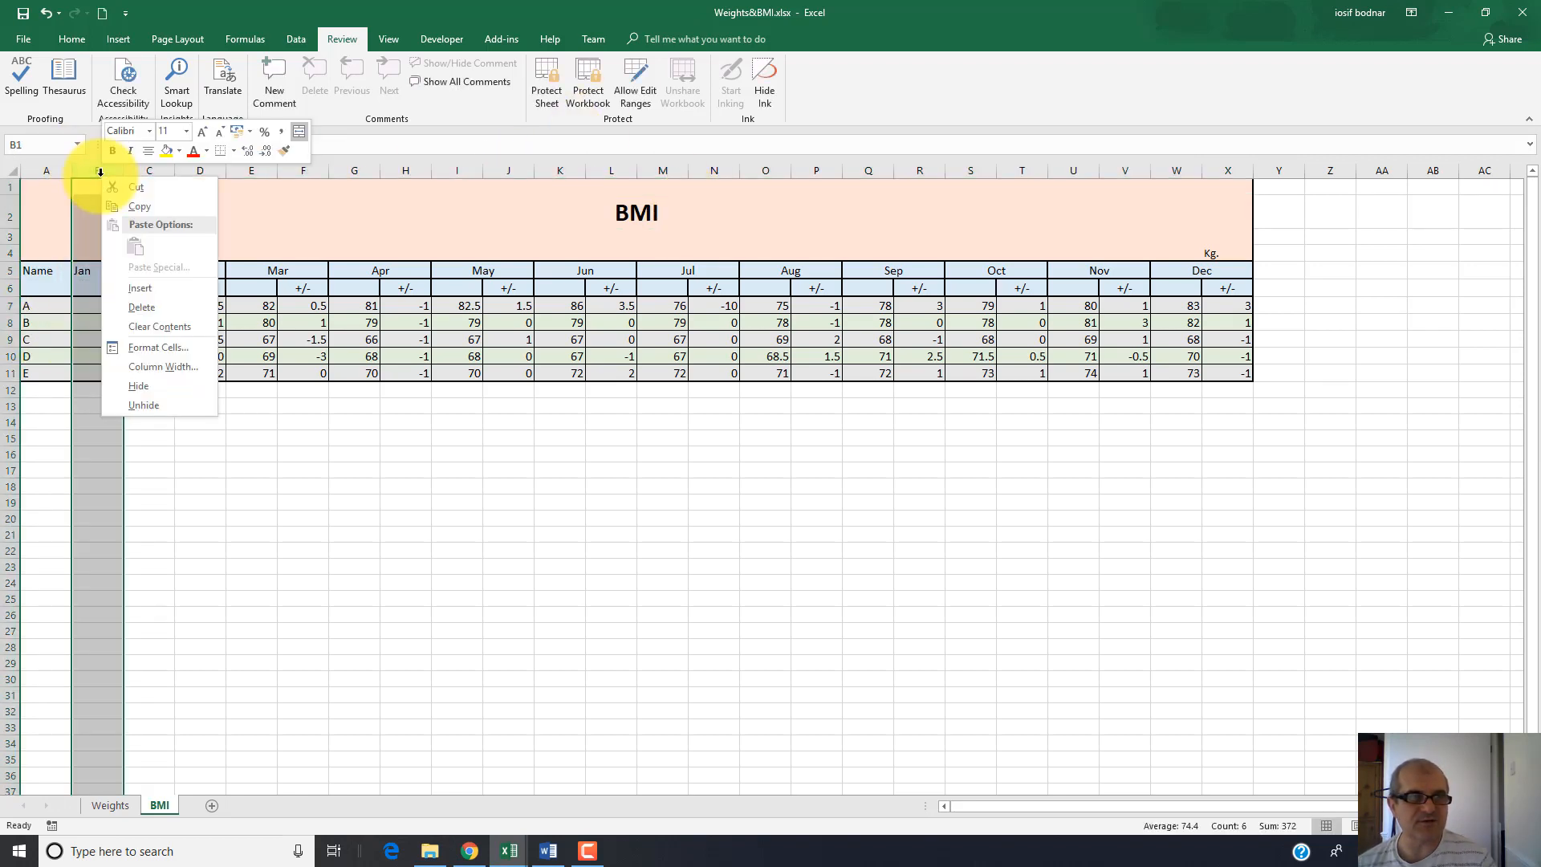
left_click(155, 289)
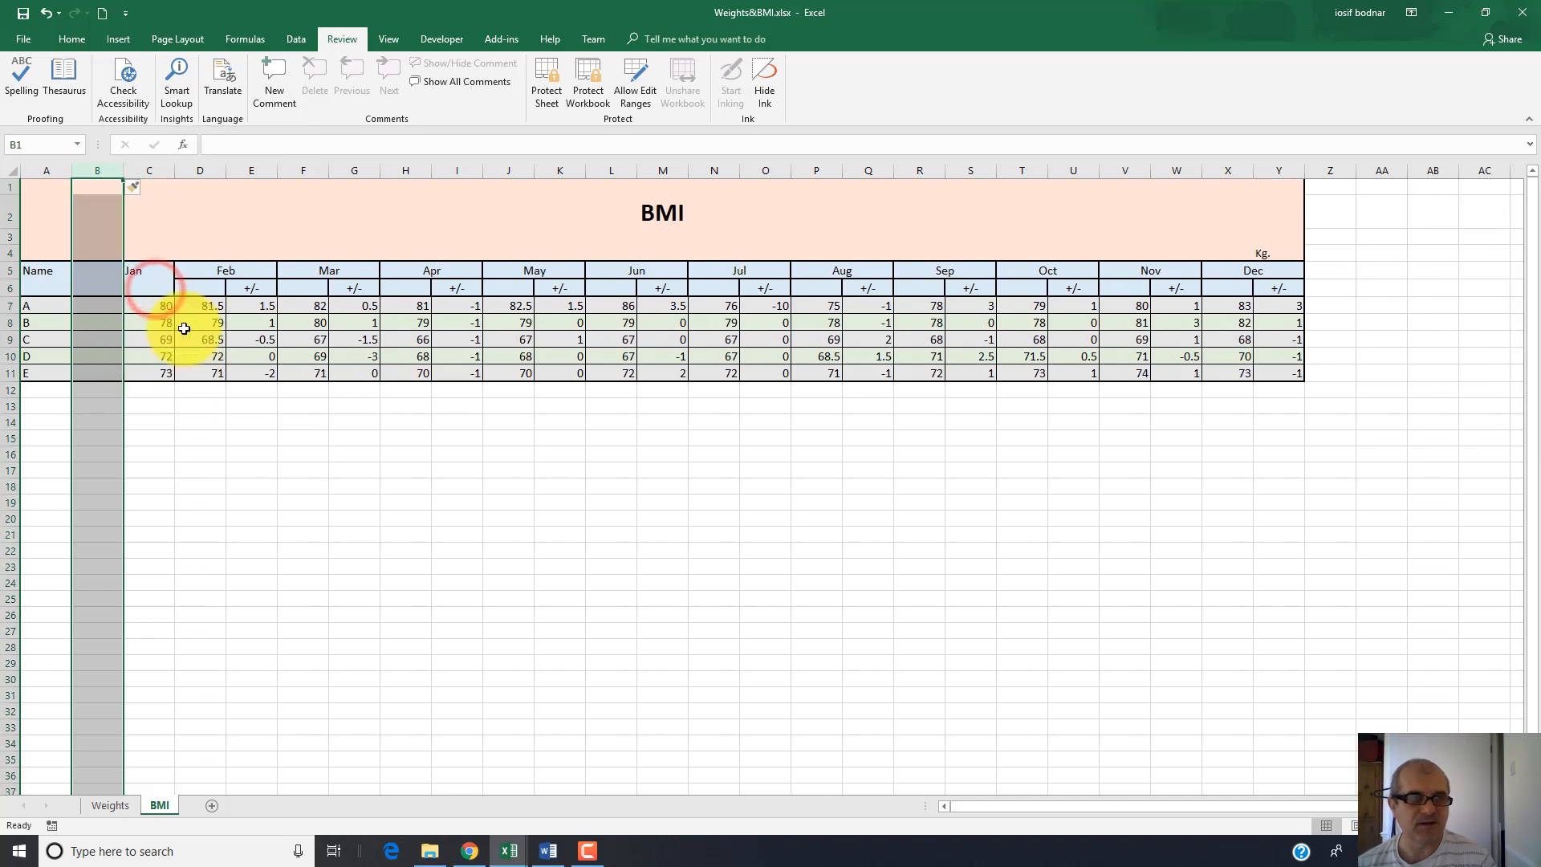
left_click(150, 282)
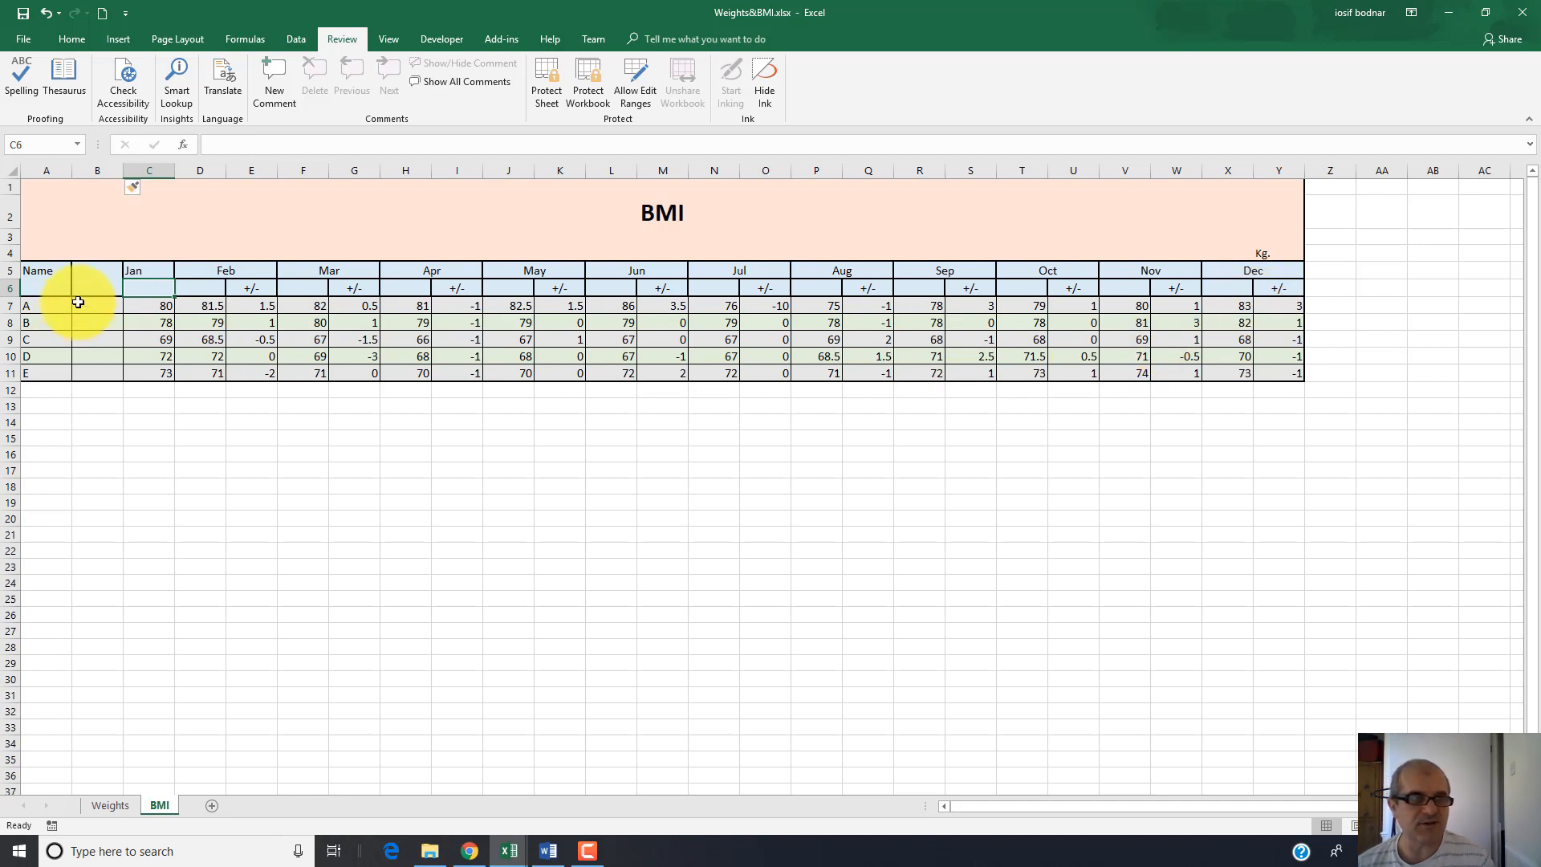
Remove all borders from the January header cells B5:C6
left_click(82, 271)
left_click_drag(82, 271, 155, 282)
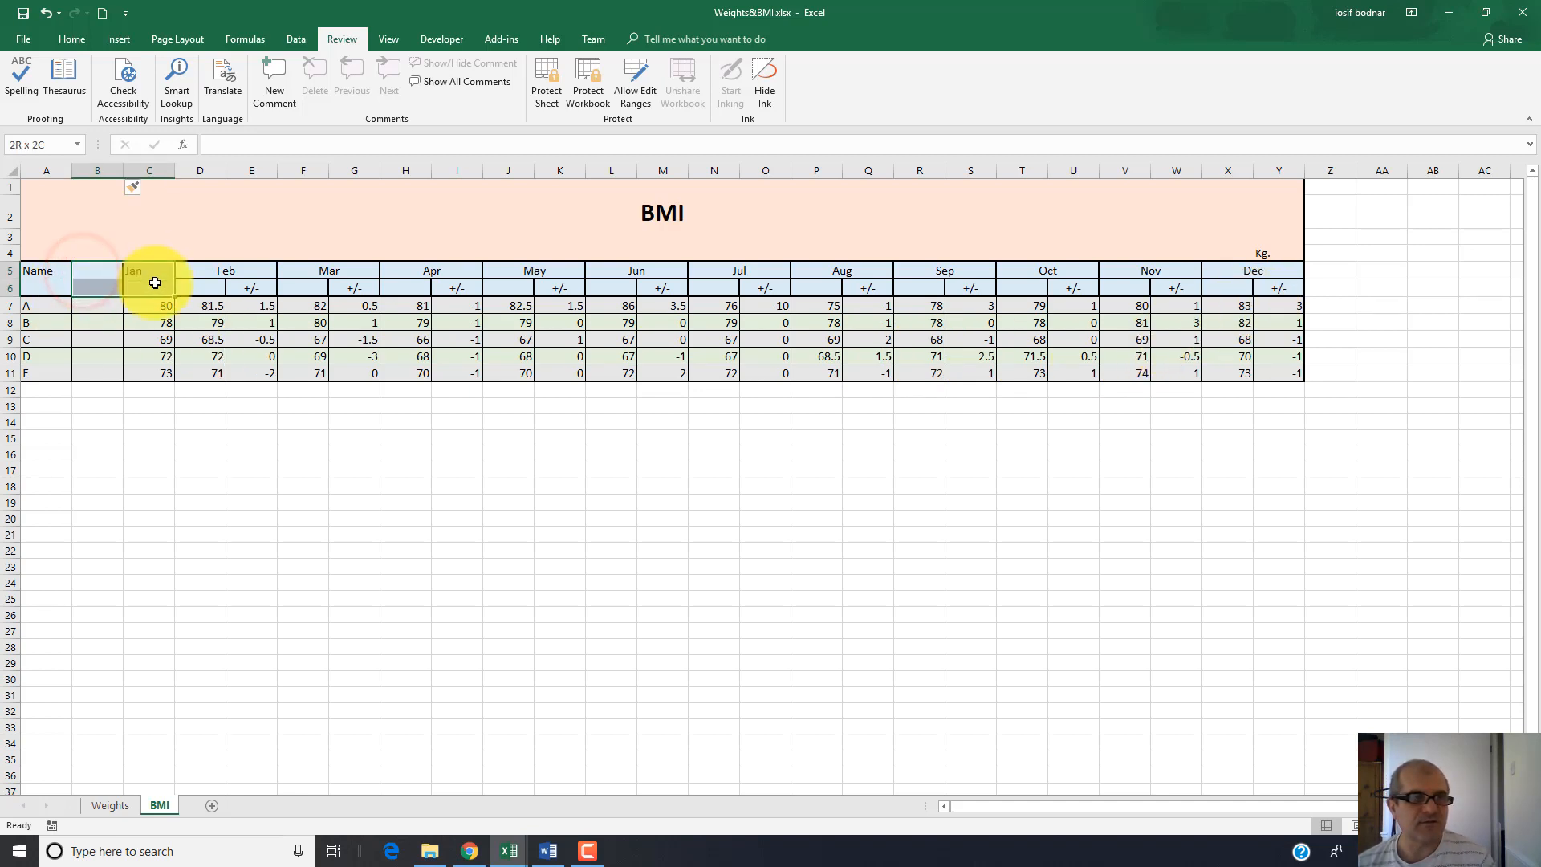
left_click(71, 40)
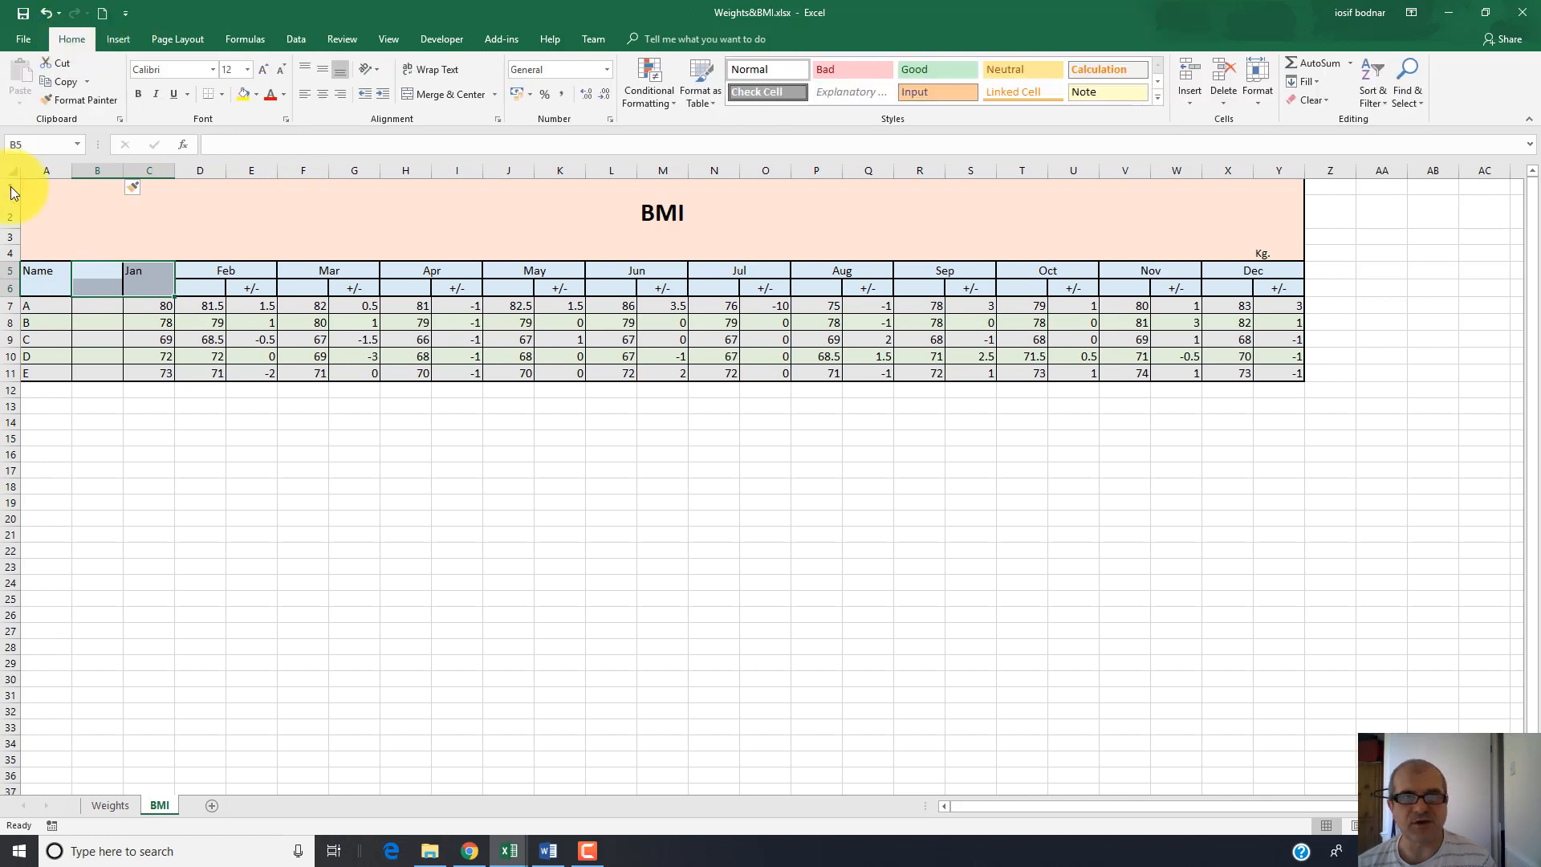
left_click(222, 95)
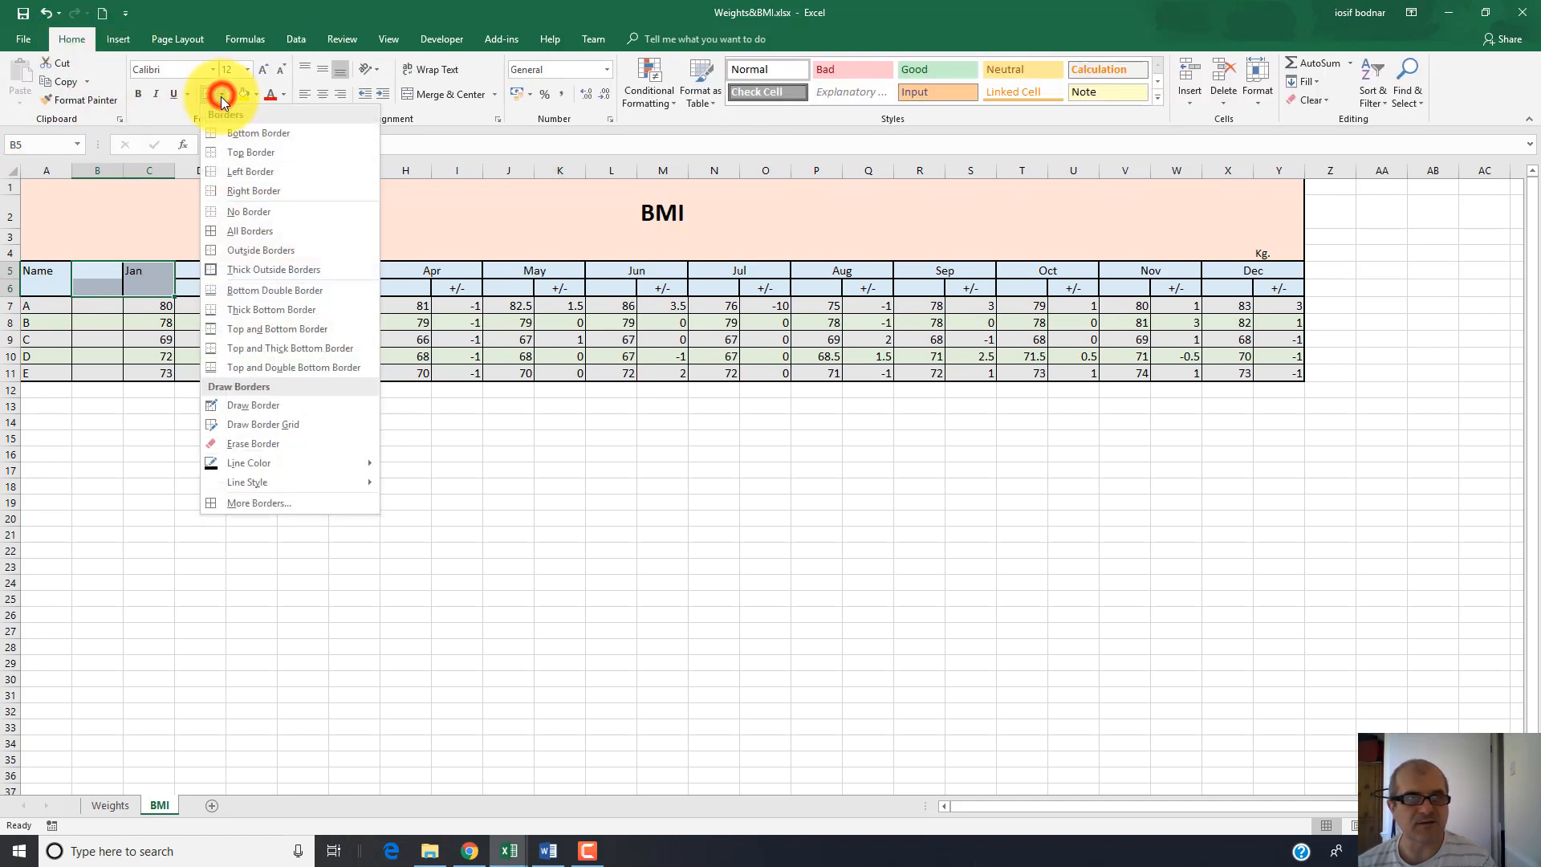
left_click(255, 211)
left_click(142, 315)
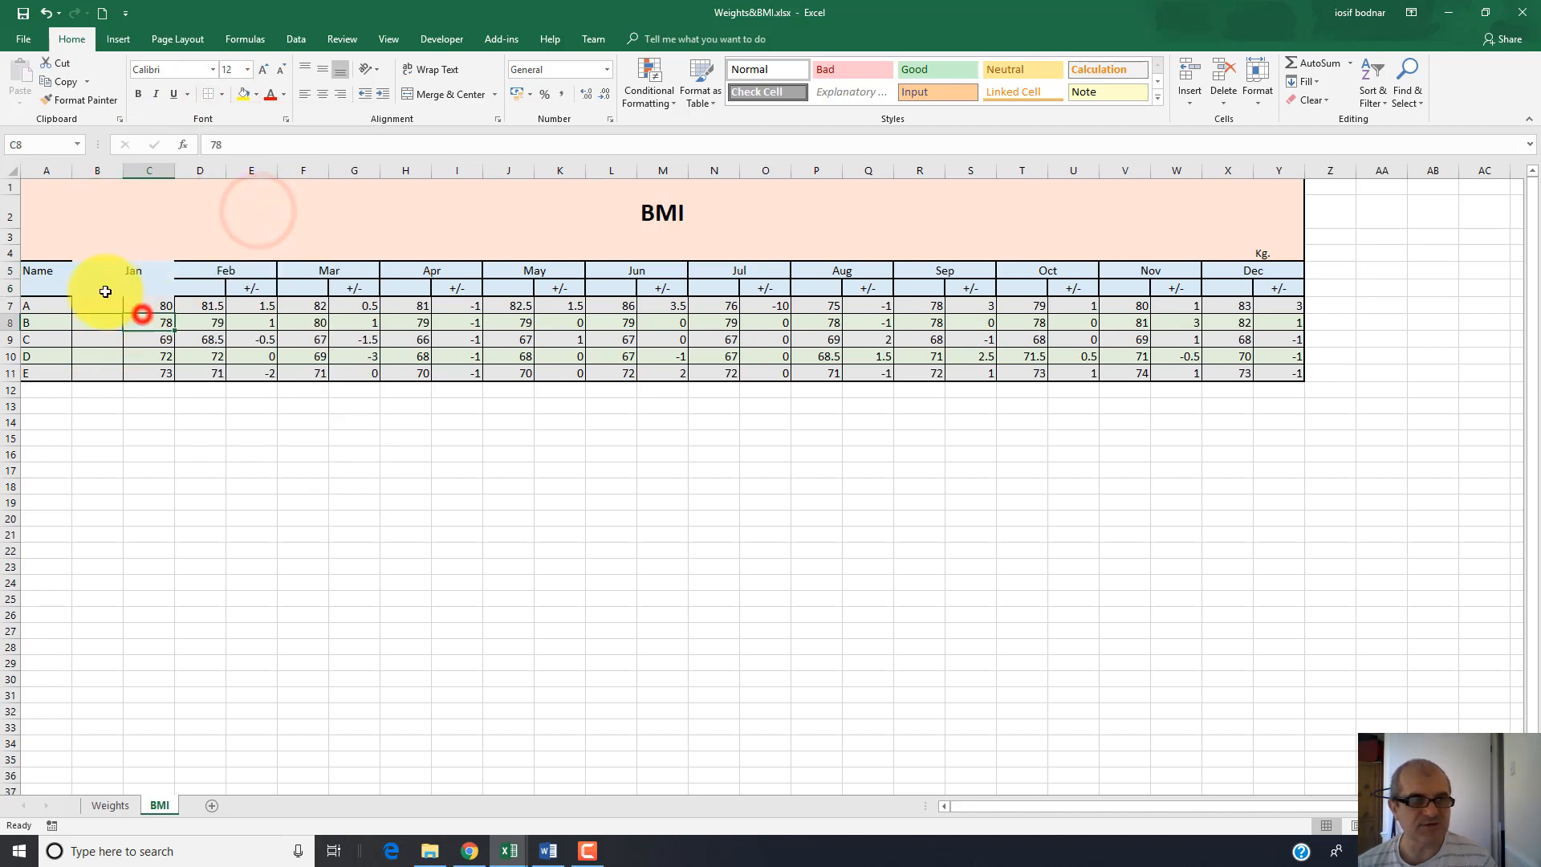
Apply thick outside borders around the January header block B5:C6
left_click(98, 271)
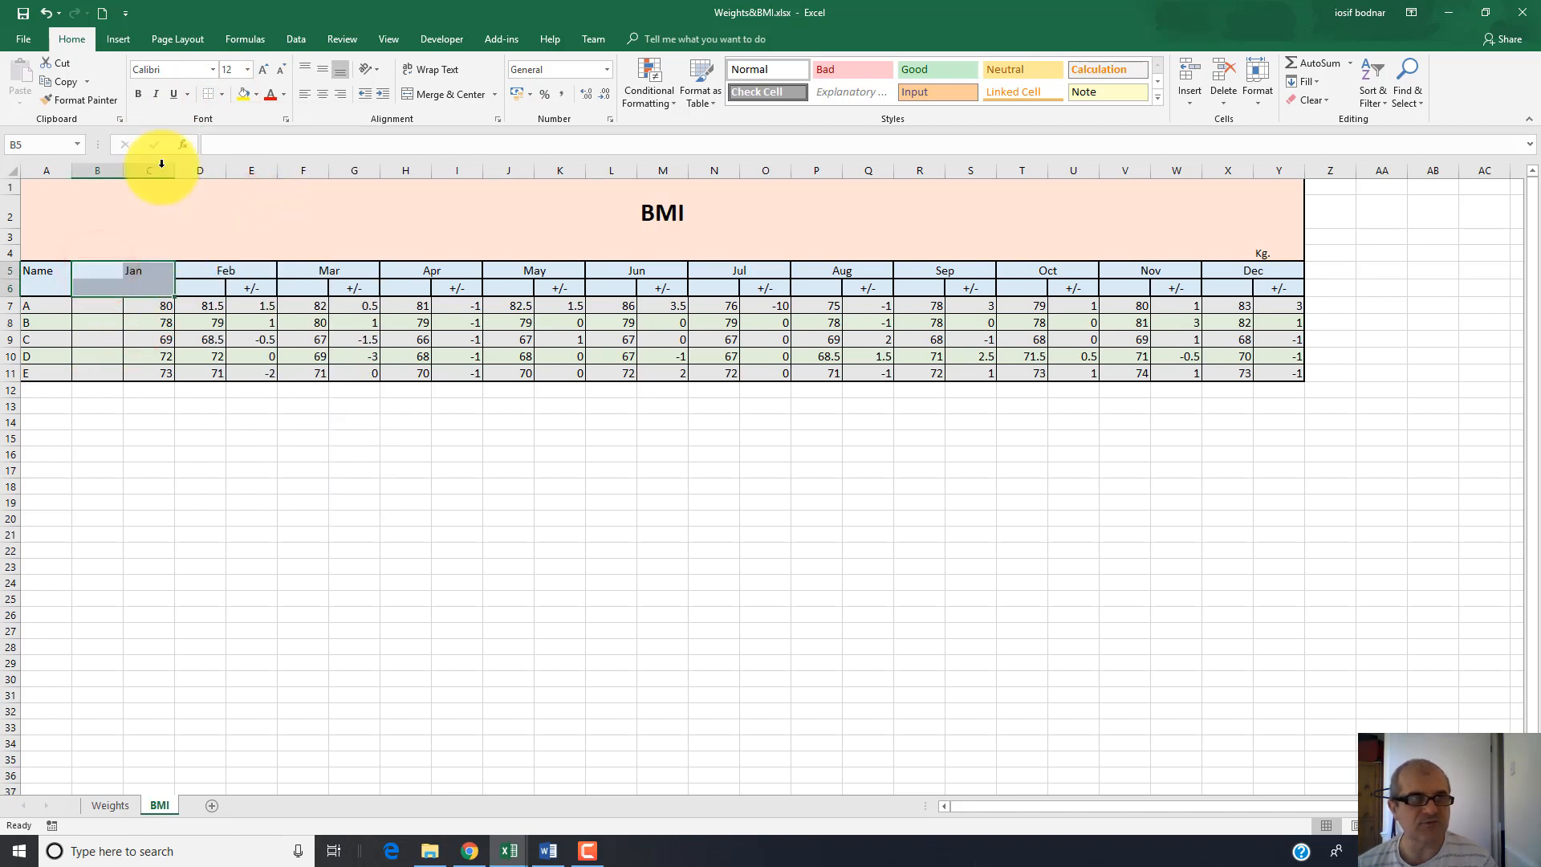
left_click(222, 94)
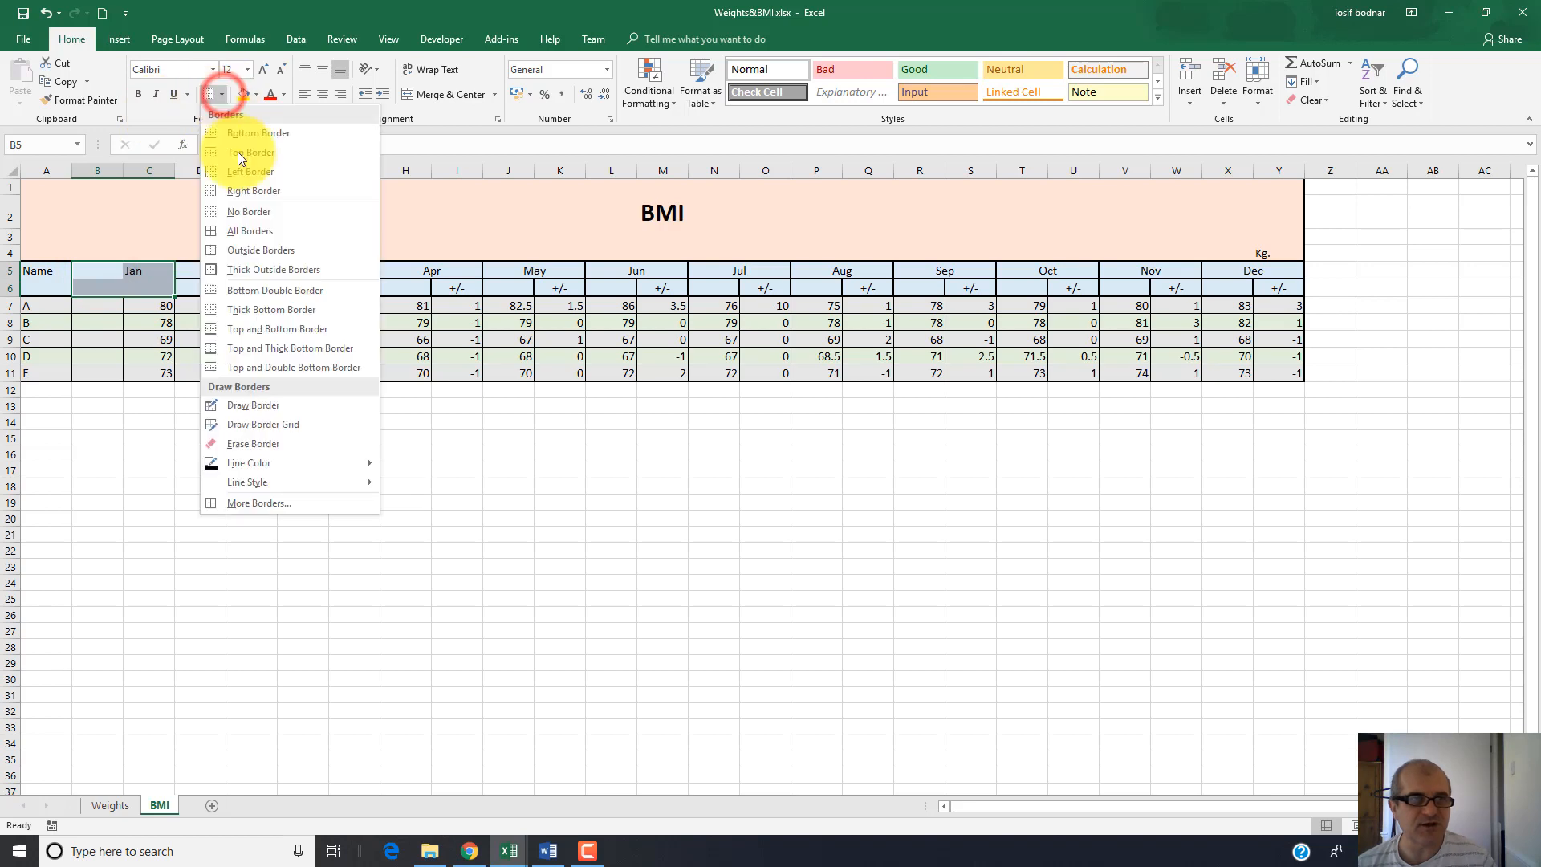
left_click(267, 267)
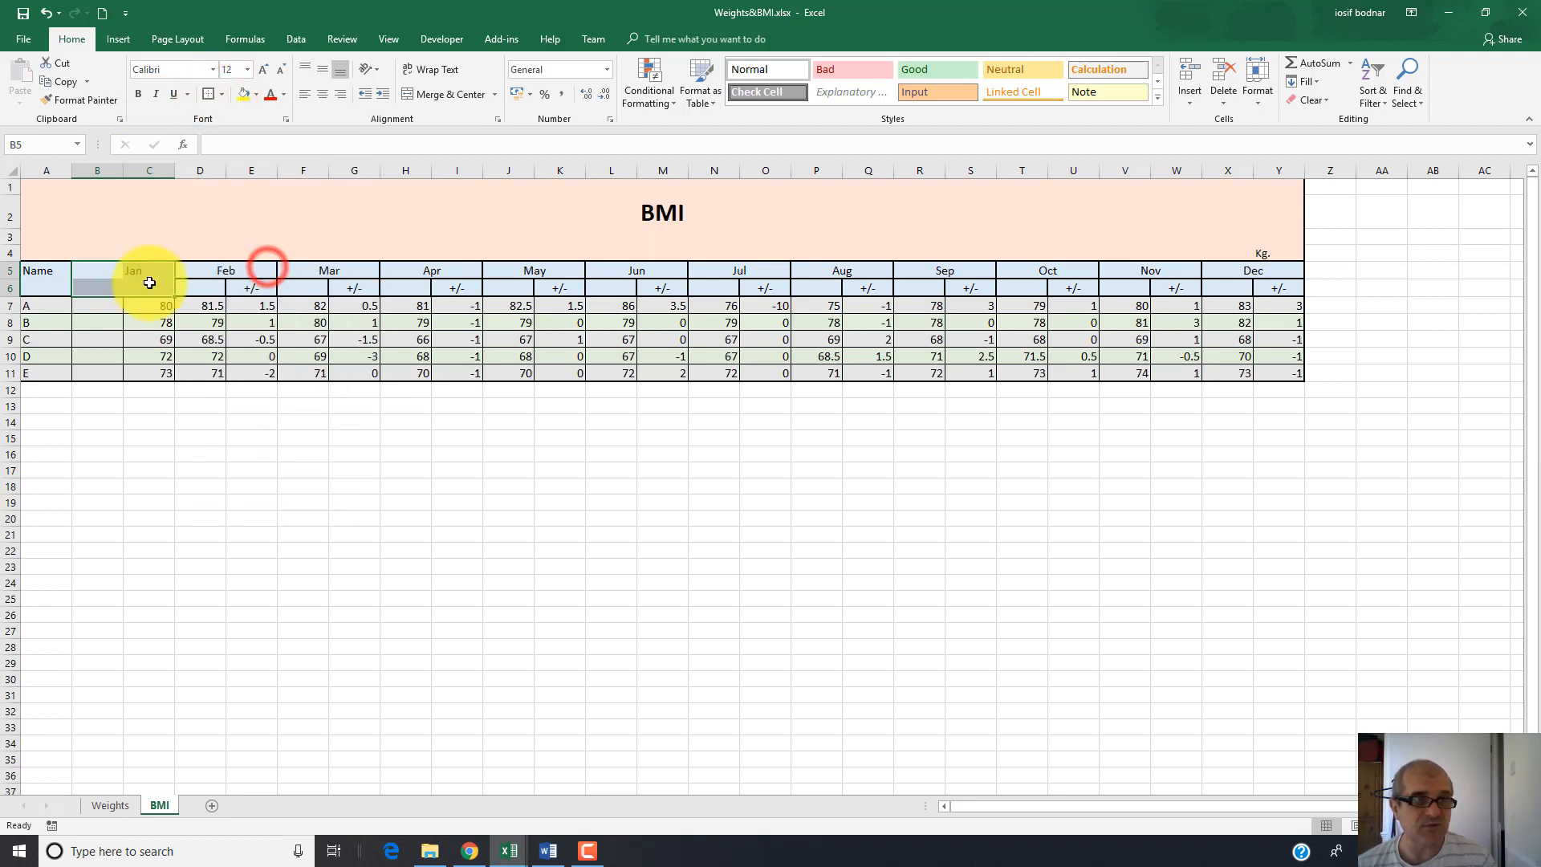
Apply the same thick outside borders to header cells B5:C5 and to cell C6
left_click(90, 270)
left_click(207, 94)
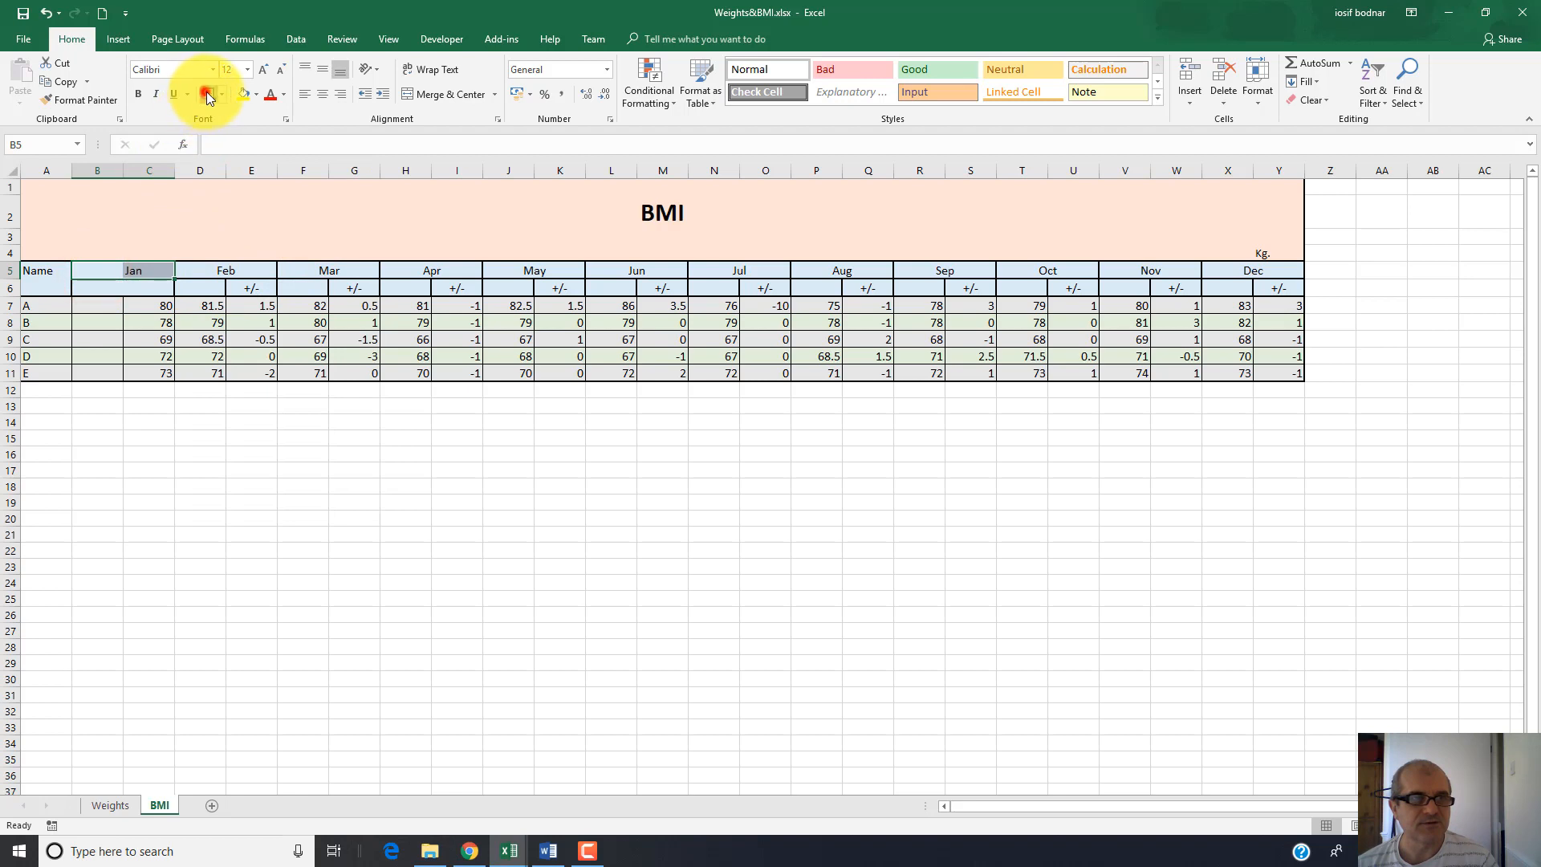
left_click(149, 286)
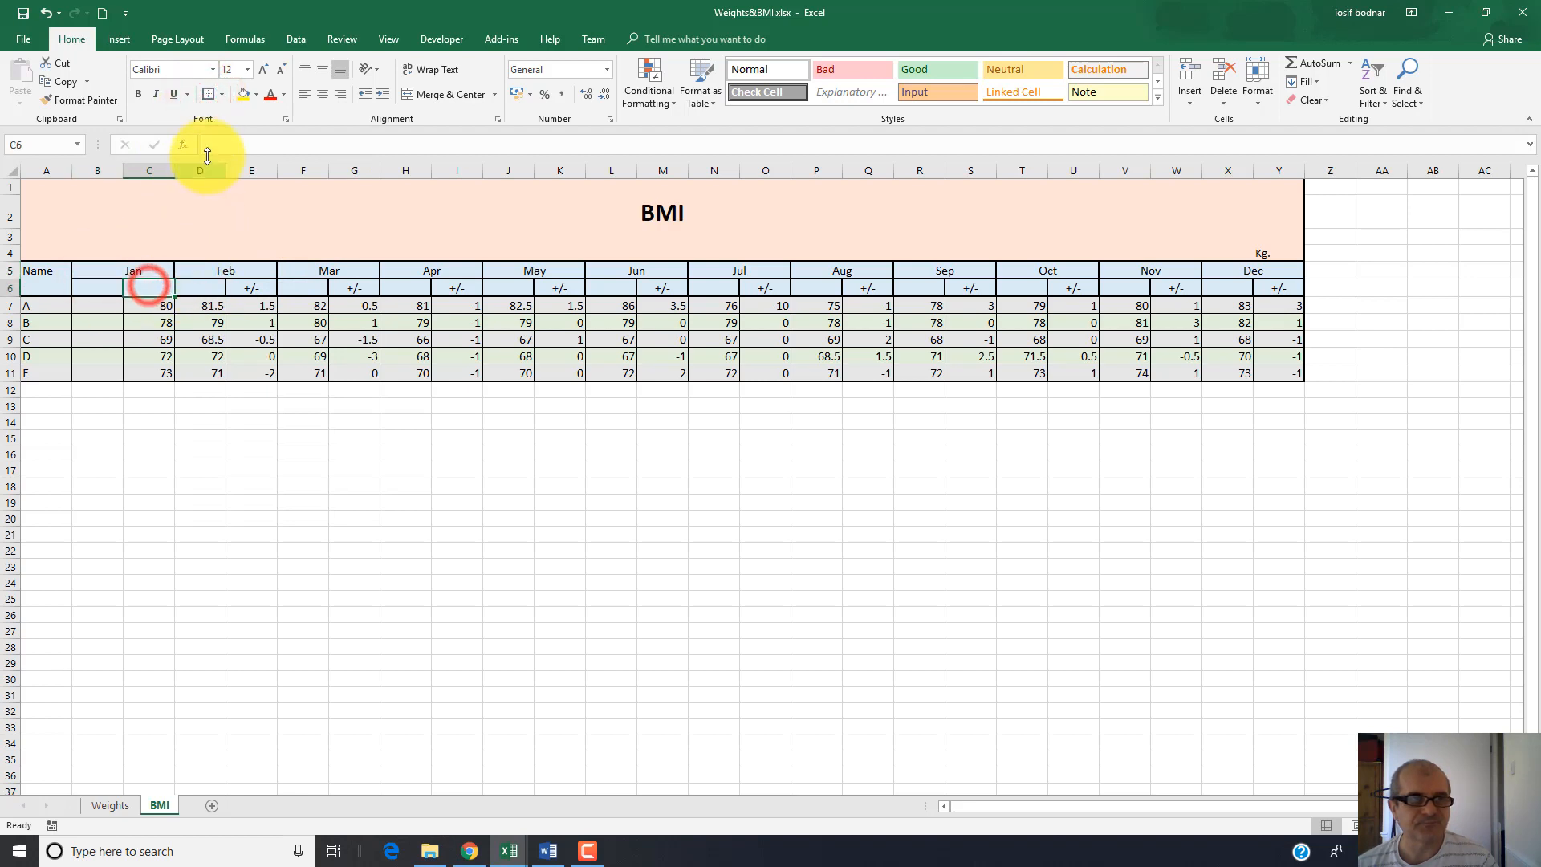
left_click(207, 95)
key("Up")
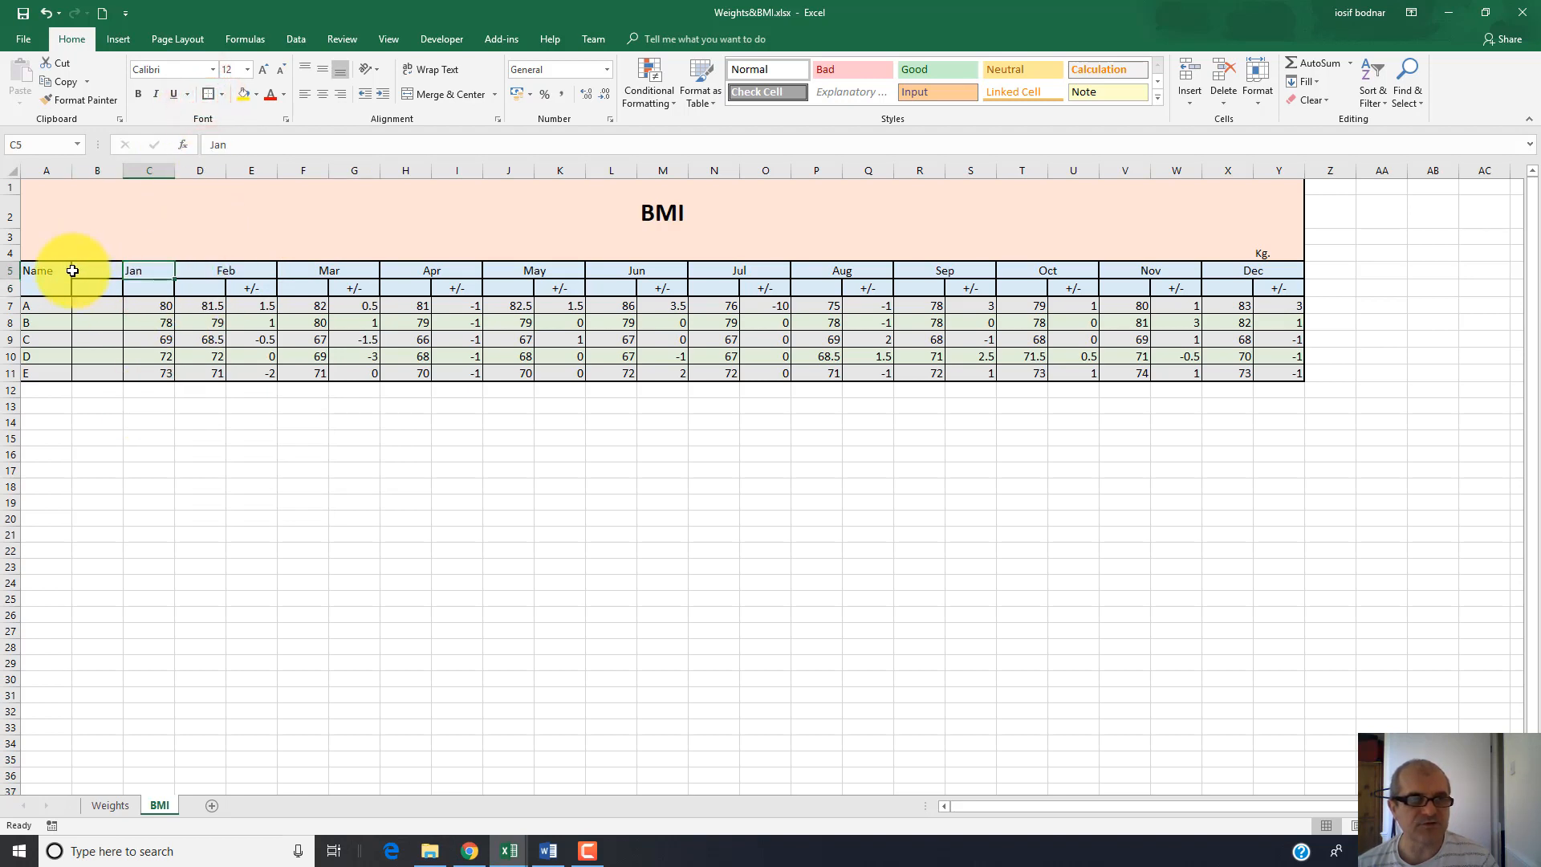
Merge and center the Jan header across cells B5:C5
left_click_drag(72, 271, 129, 272)
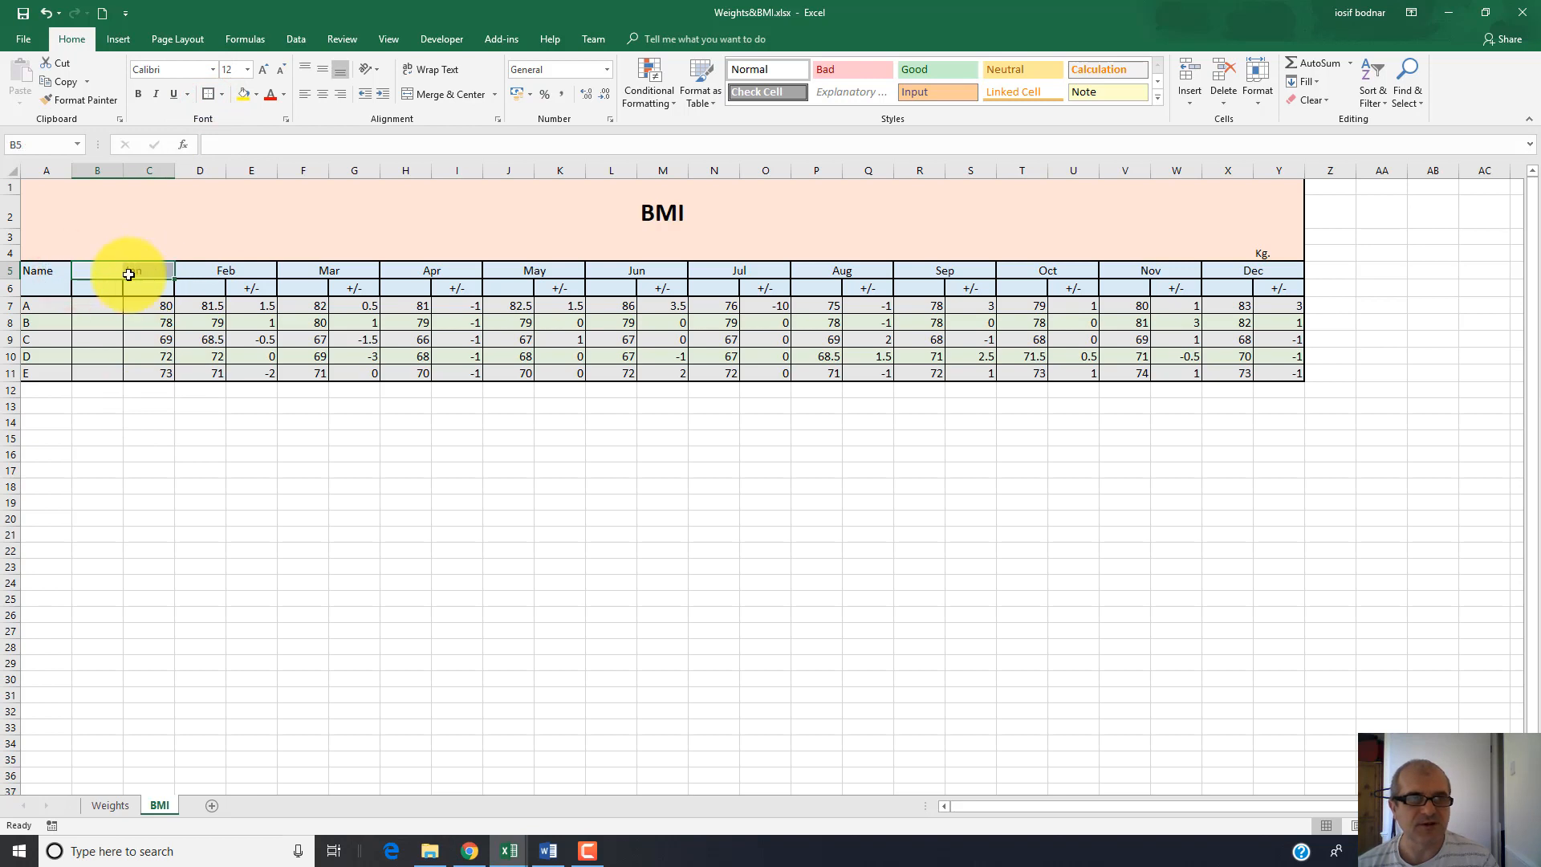
left_click(493, 94)
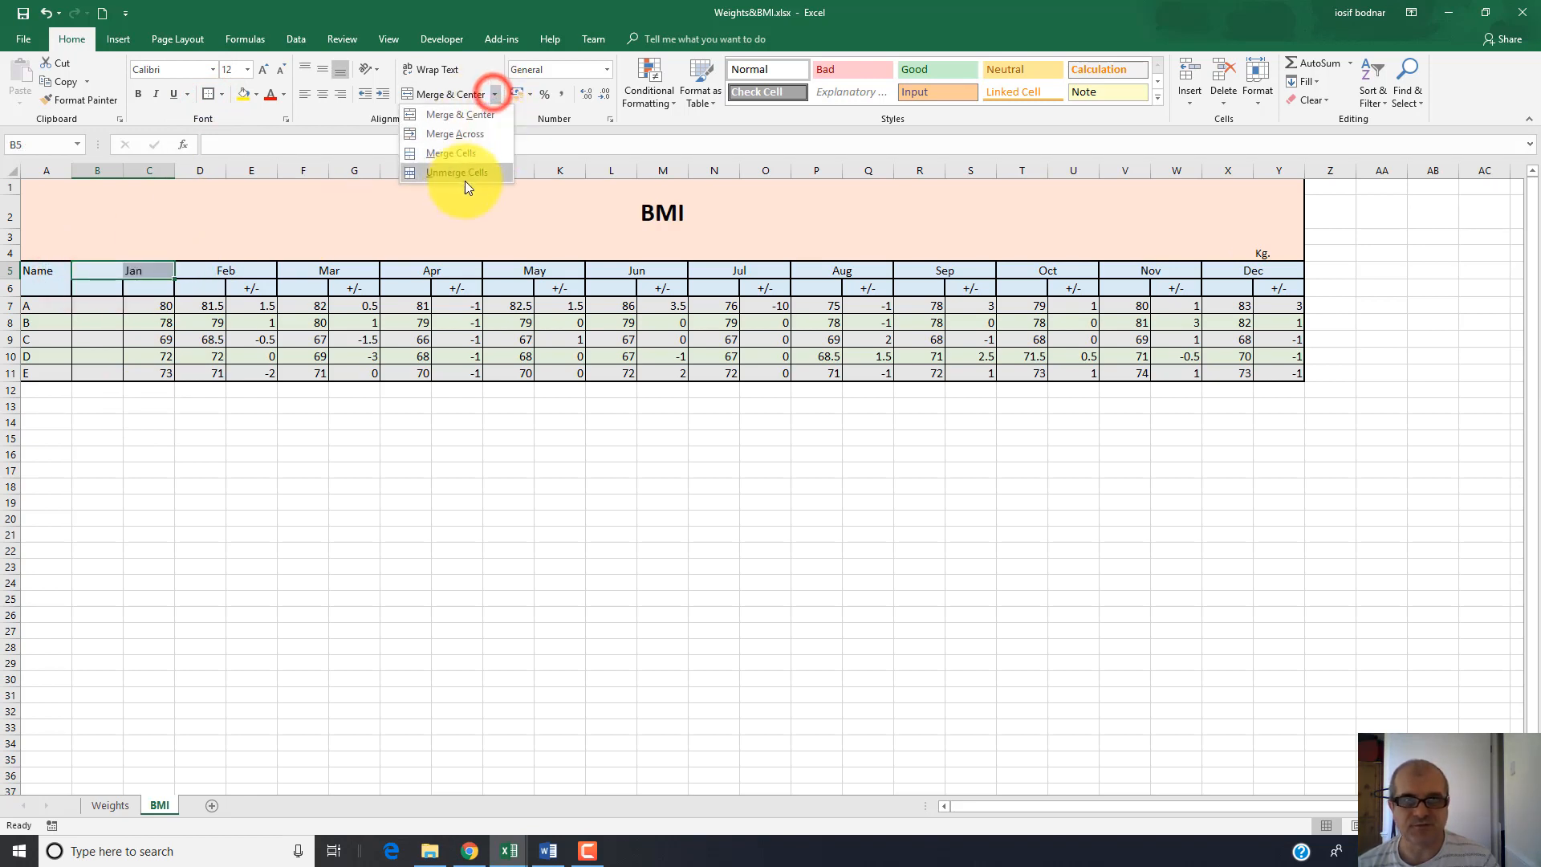
left_click(460, 114)
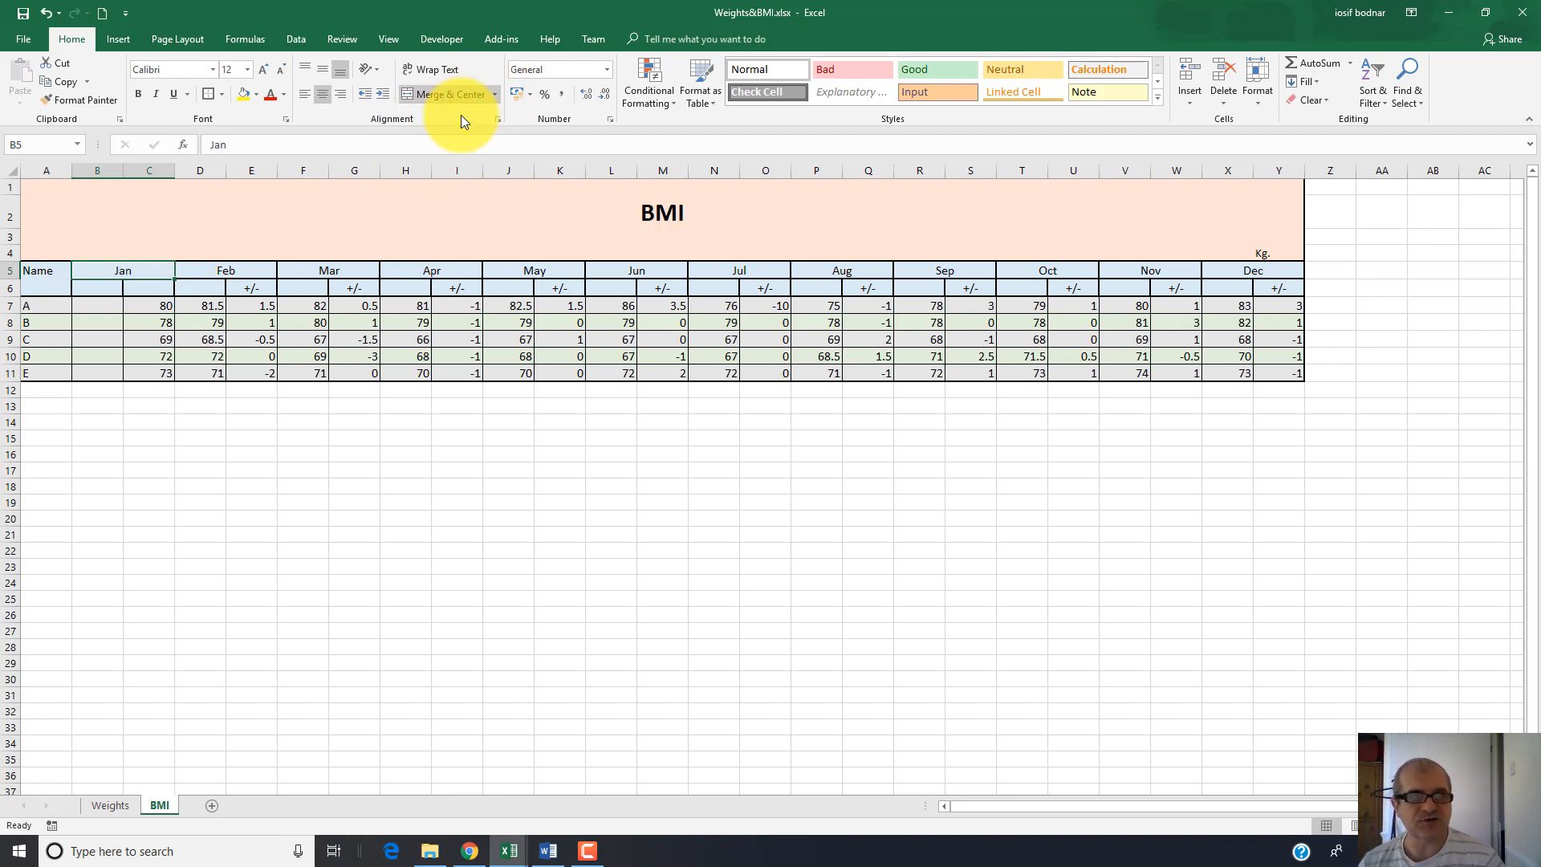
left_click(105, 303)
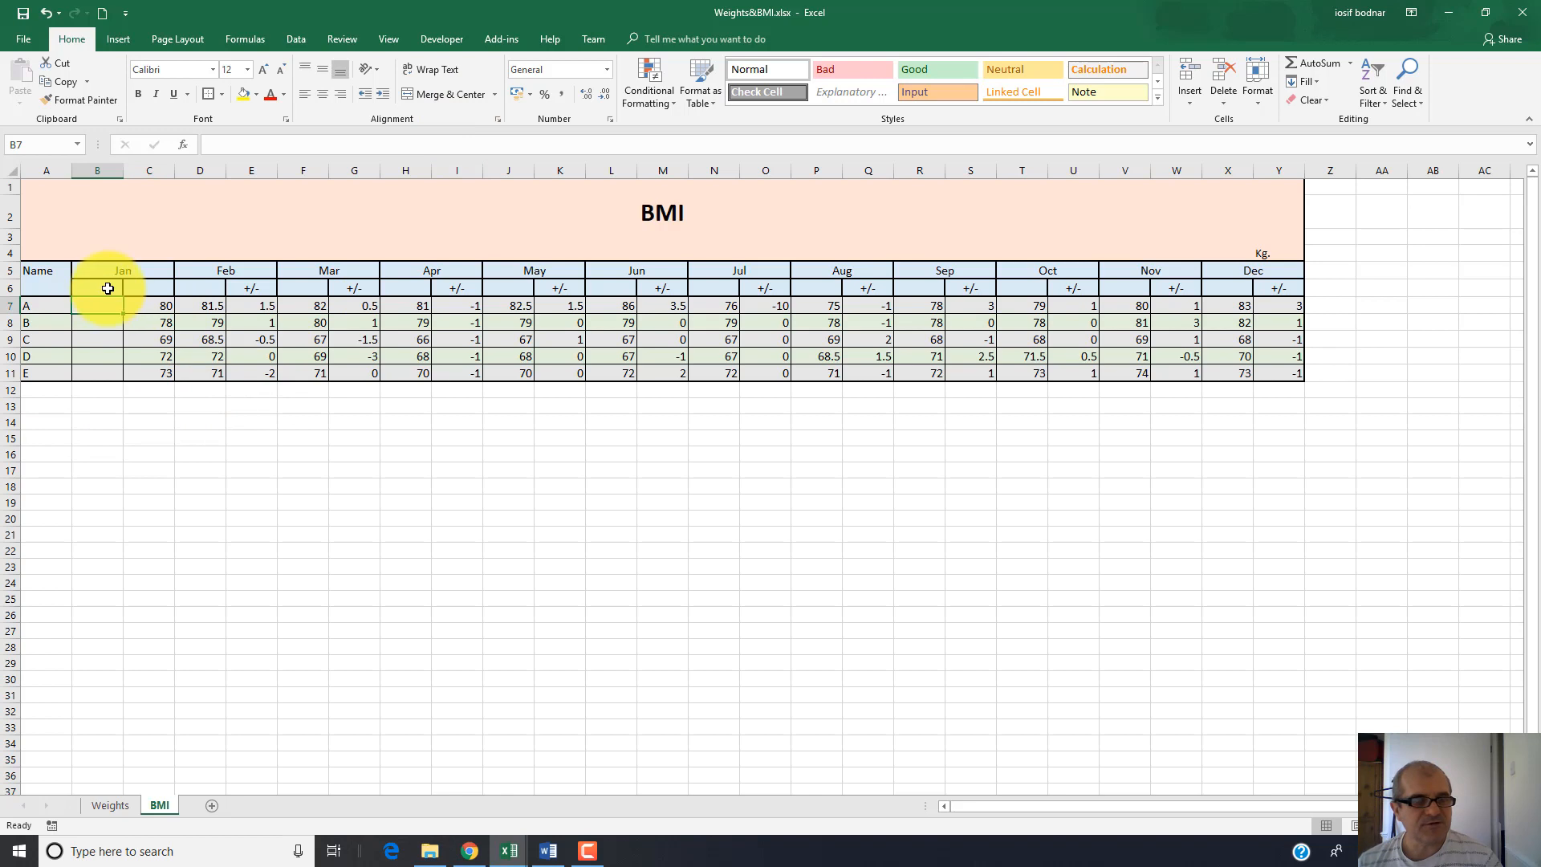
left_click(89, 323)
left_click(95, 340)
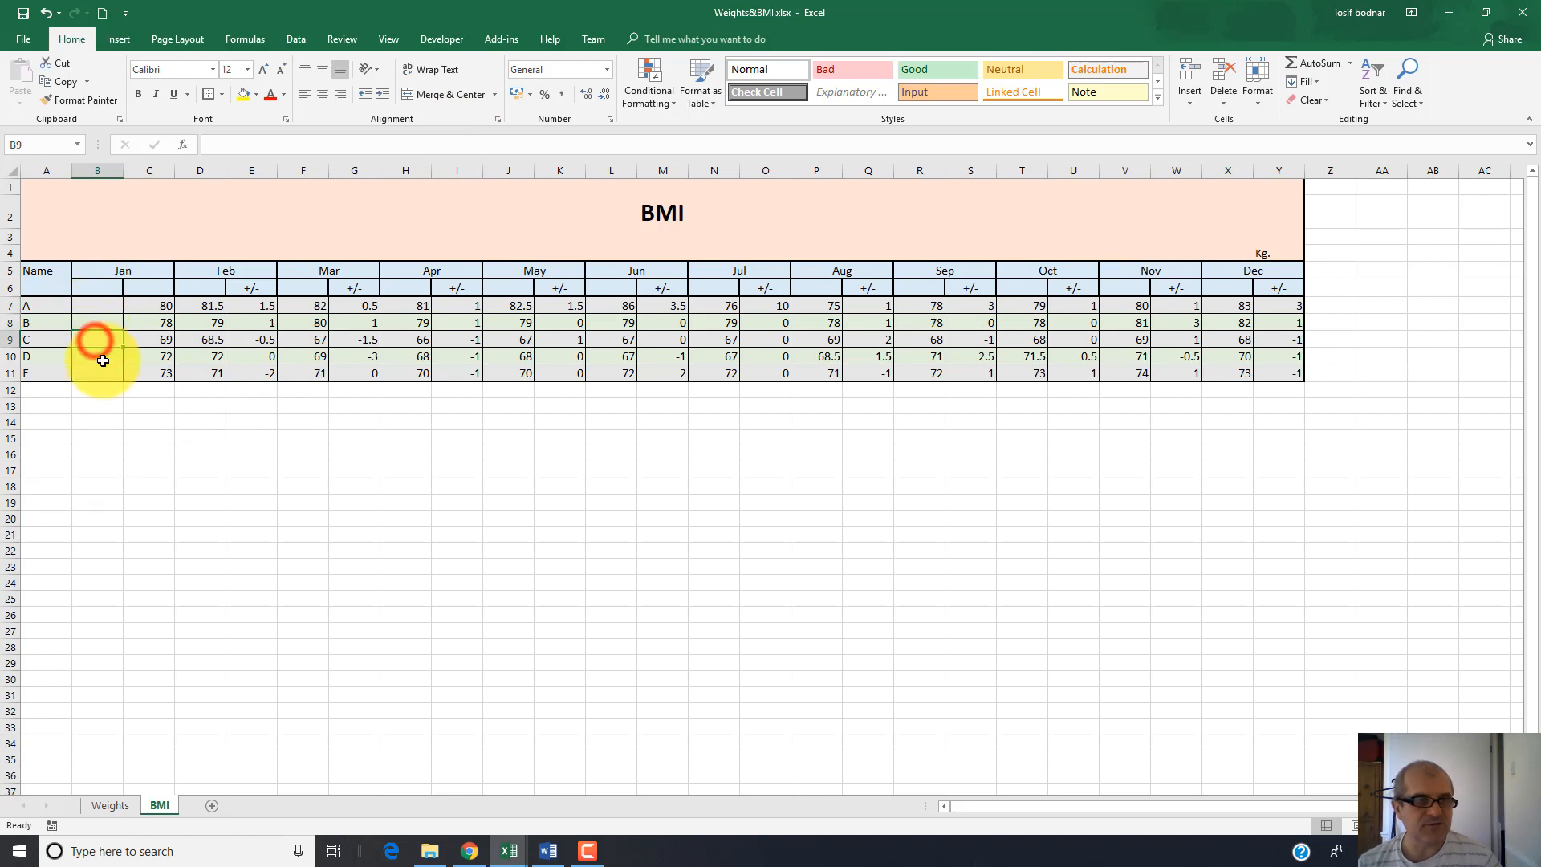
left_click(100, 355)
left_click(102, 373)
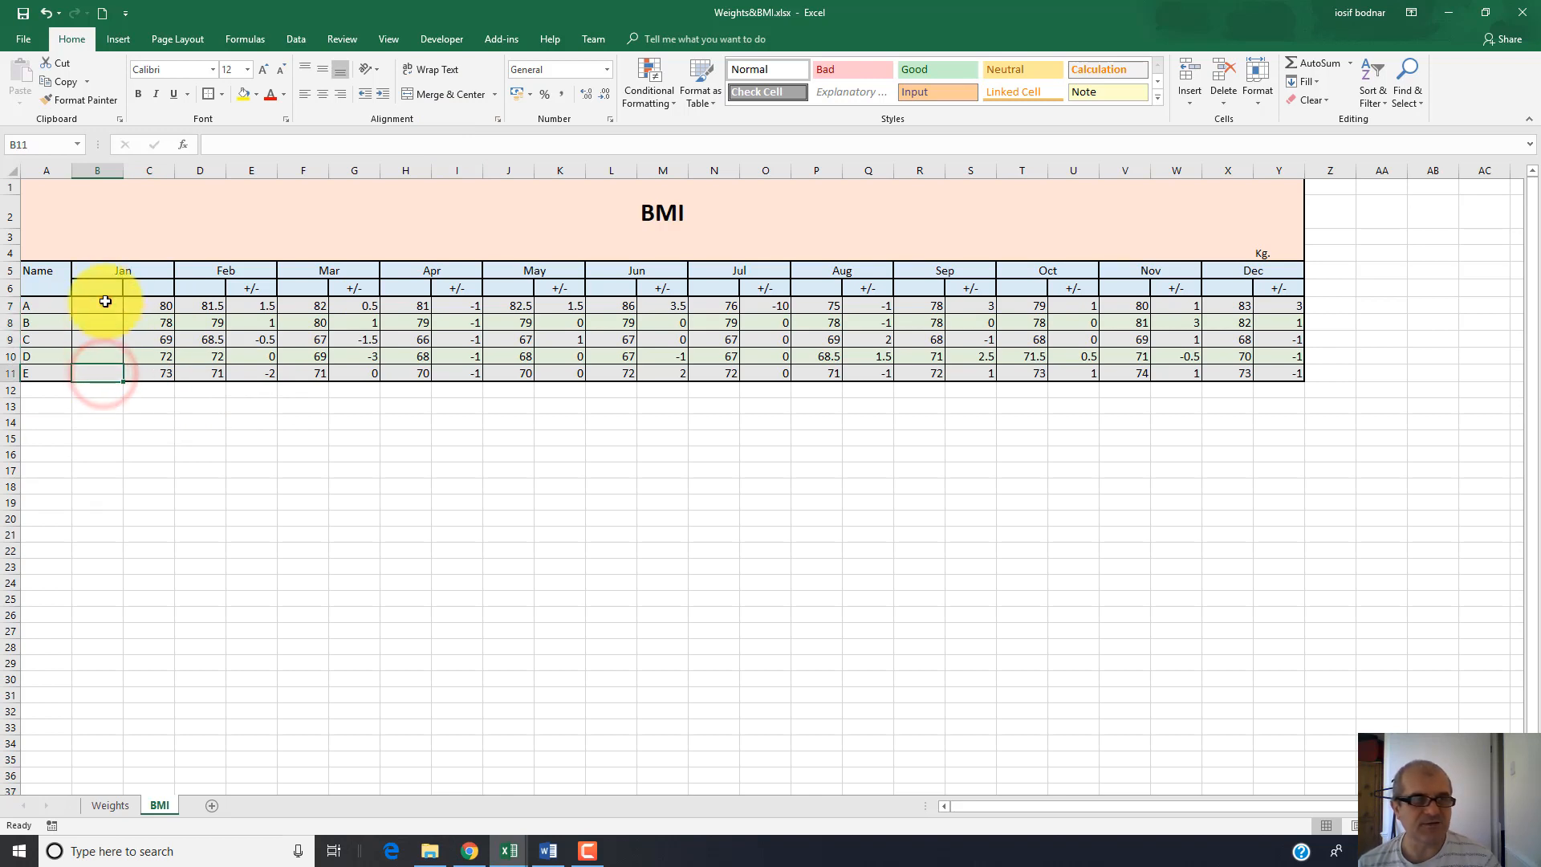
left_click(104, 302)
Clear the January and February weights in rows 7 to 11 and the February +/- label in row 6
left_click(155, 307)
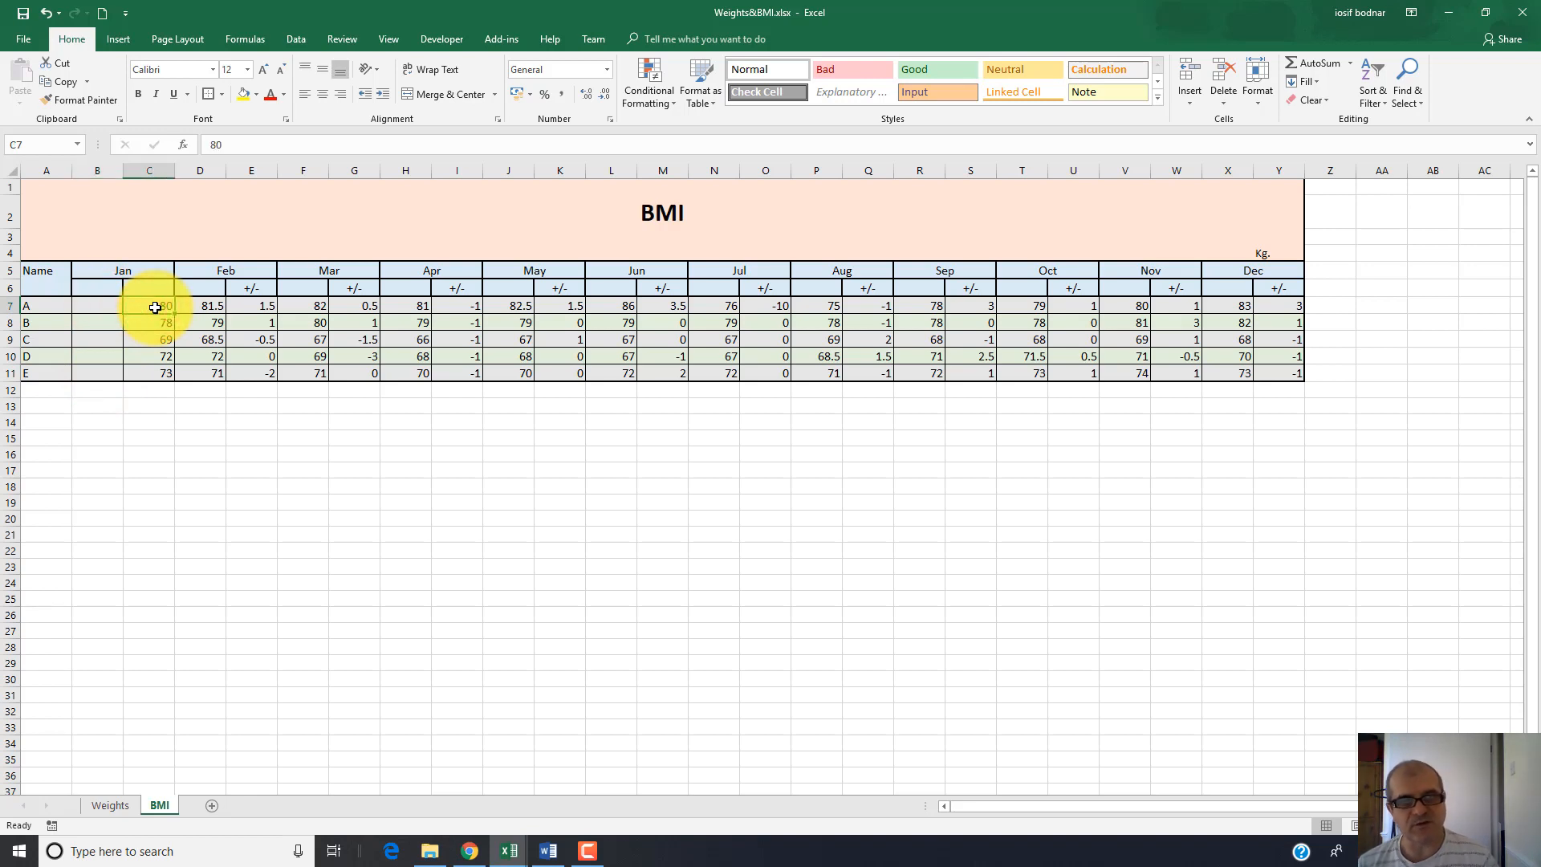
left_click_drag(155, 307, 155, 367)
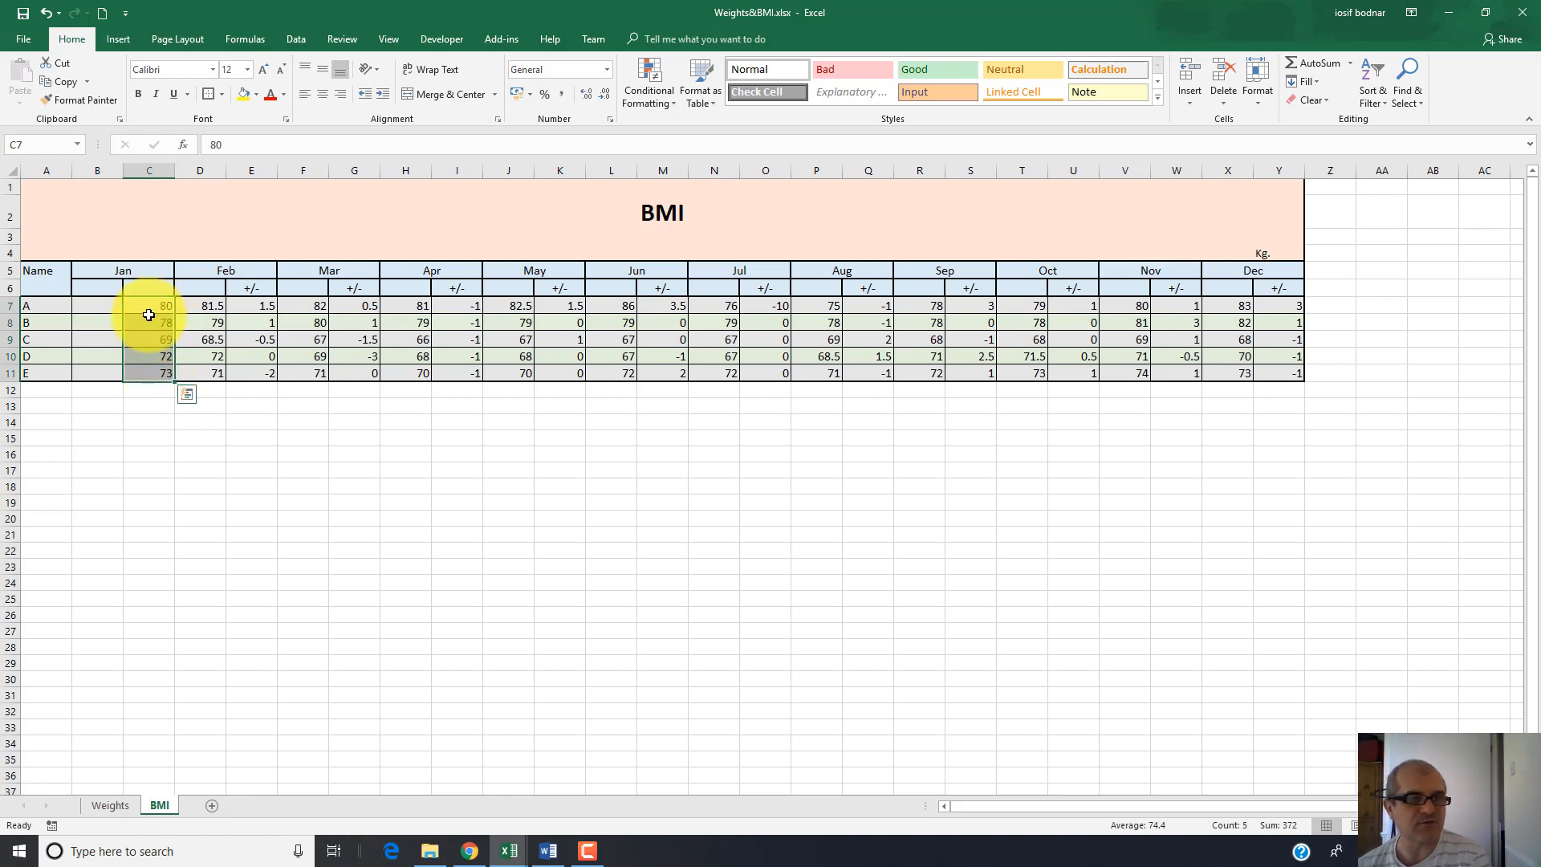
key("Delete")
left_click_drag(203, 305, 207, 370)
key("Delete")
left_click(250, 288)
key("Delete")
Clear the March, April and May weights in rows 7 to 11 and their +/- labels in row 6
left_click_drag(304, 306, 309, 372)
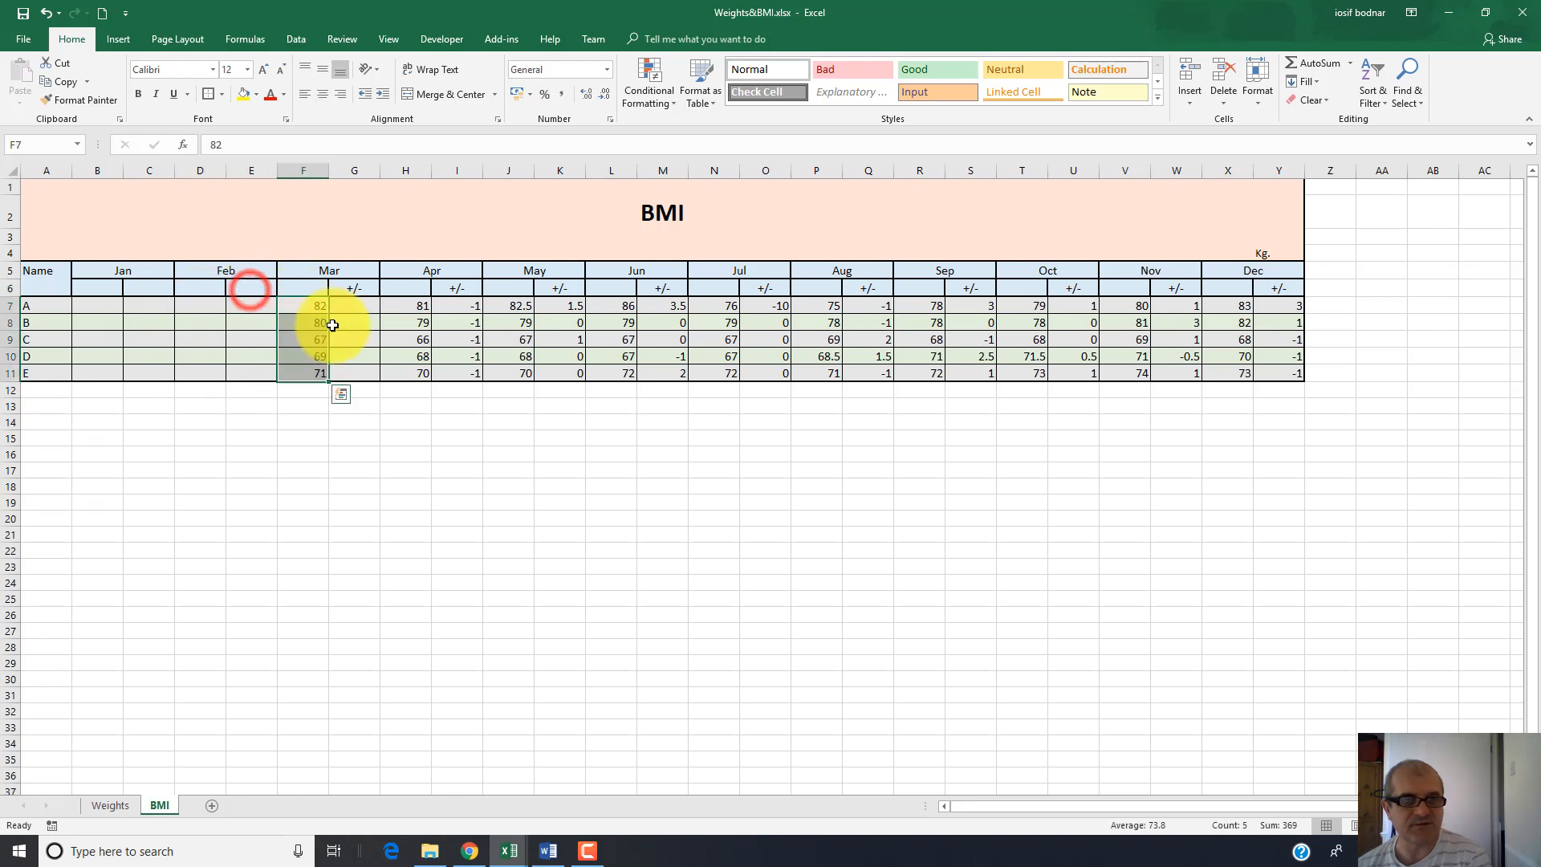
key("Delete")
left_click(349, 289)
key("Delete")
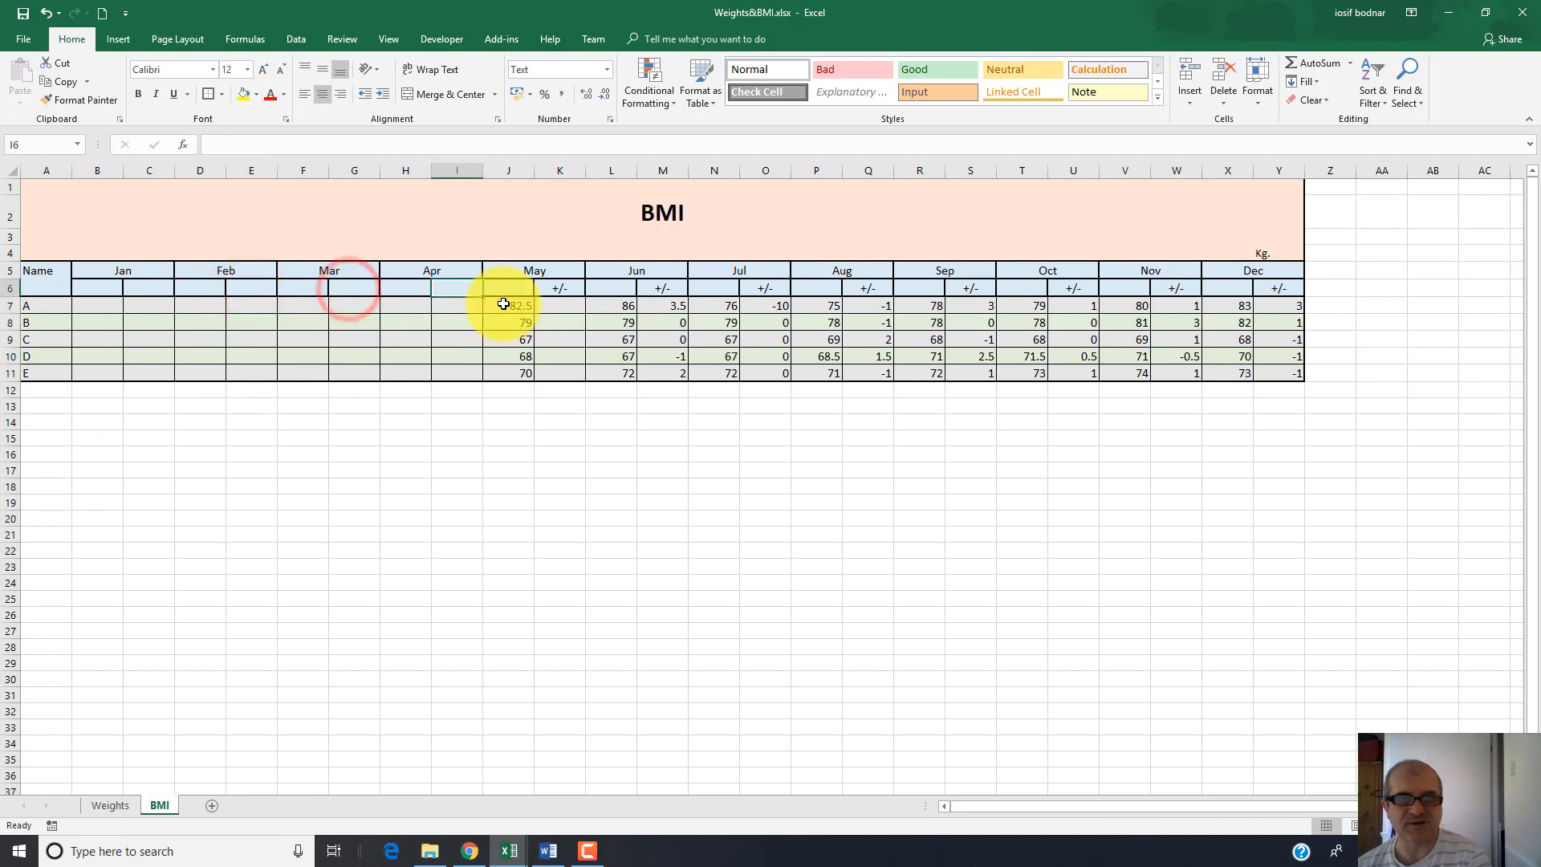
left_click_drag(504, 304, 506, 373)
key("Delete")
left_click(554, 288)
key("Delete")
Clear the June to August weights in rows 7 to 11 and the June to September +/- labels in row 6
left_click(661, 288)
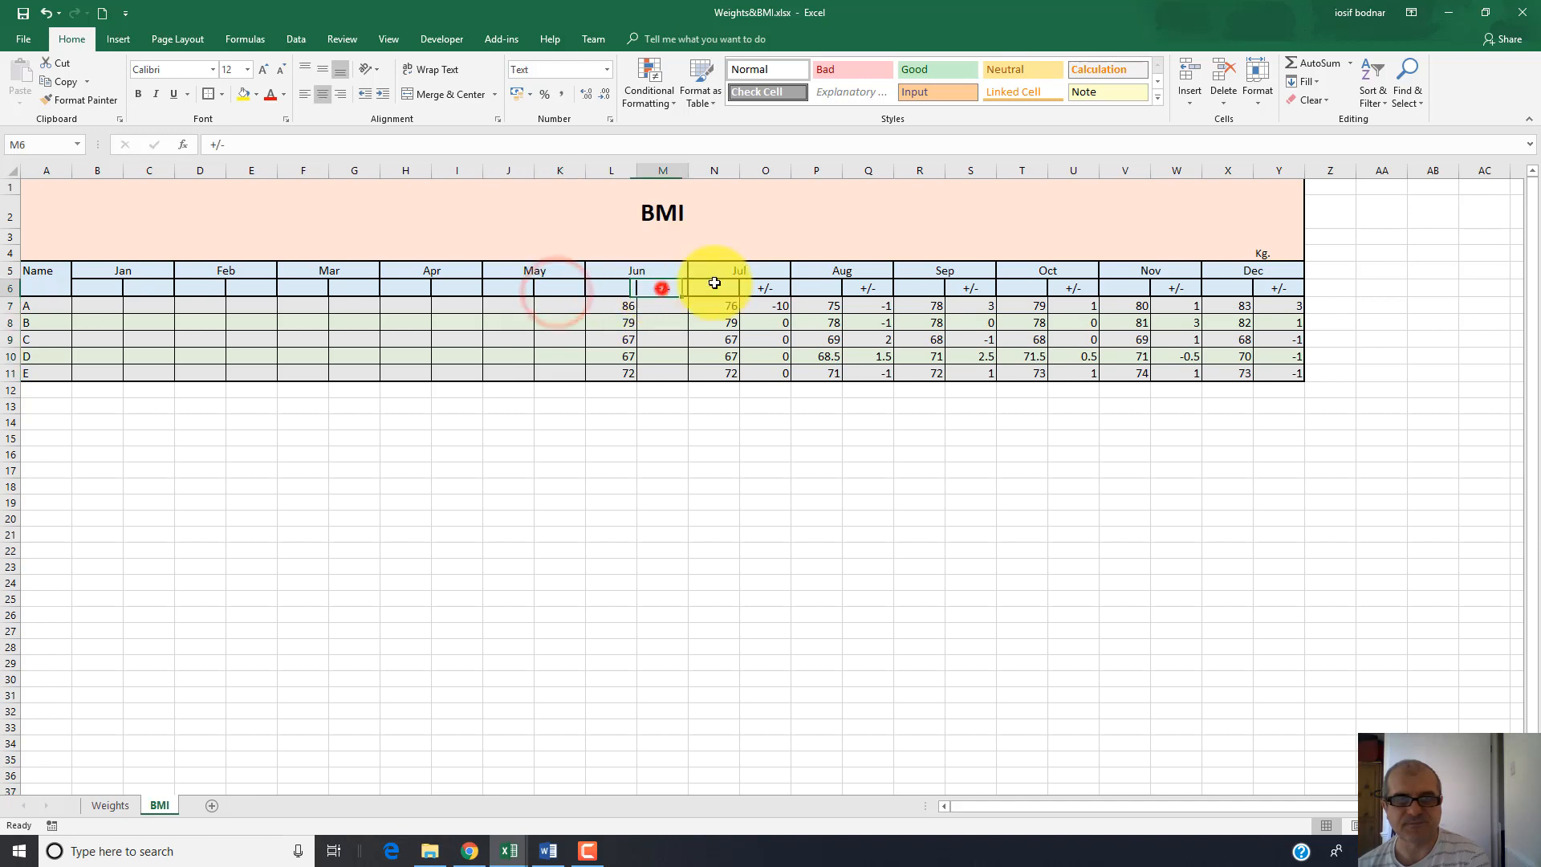
key("Delete")
left_click(765, 287)
key("Delete")
left_click_drag(618, 306, 629, 366)
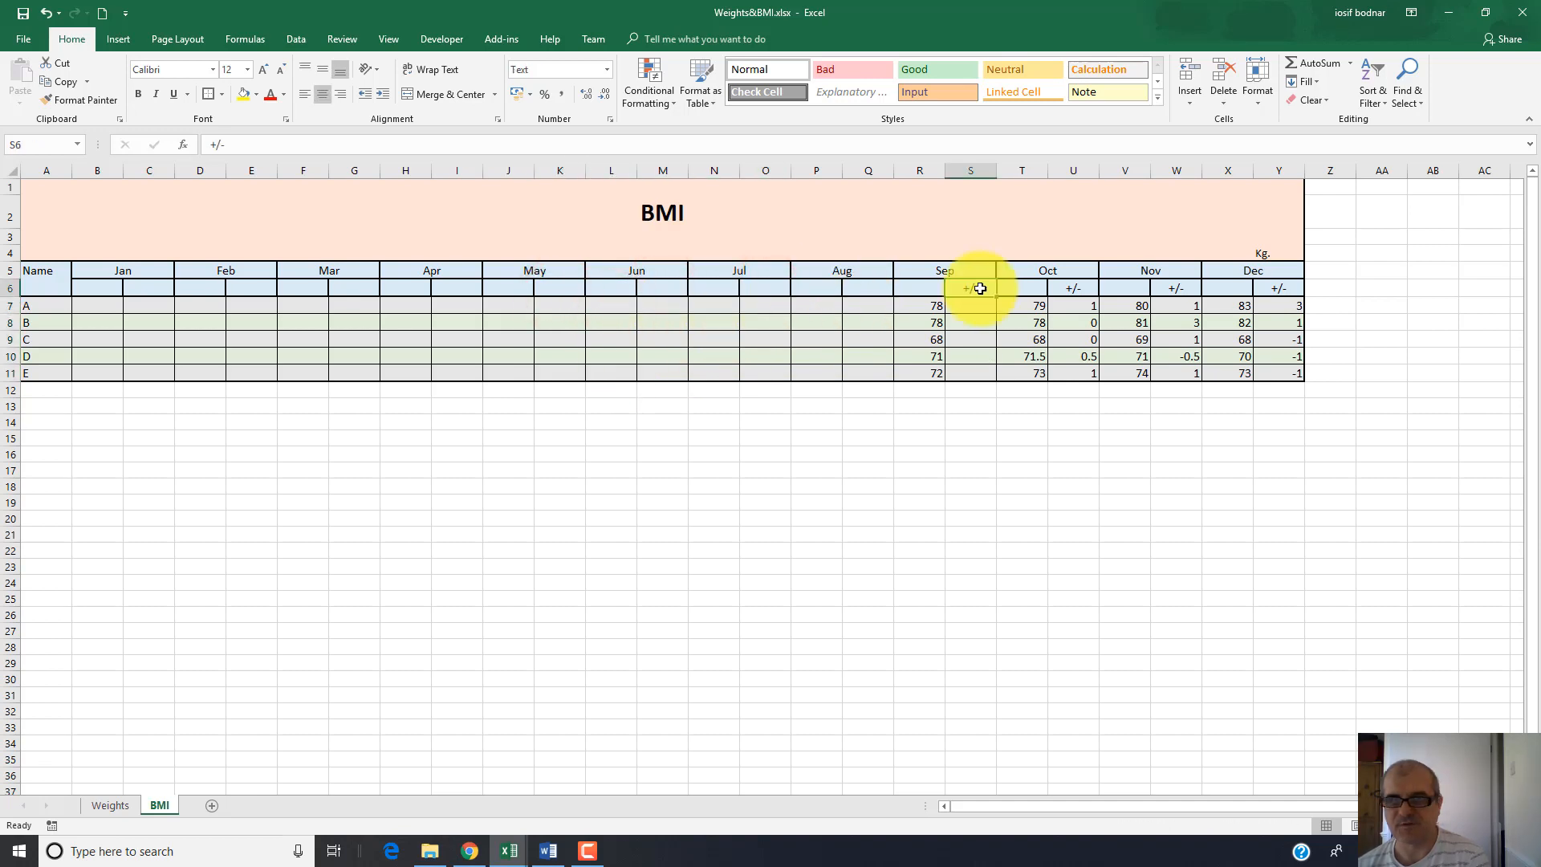
key("Delete")
Clear the September and October weights in rows 7 to 11 and the October +/- label in U6
left_click(1067, 294)
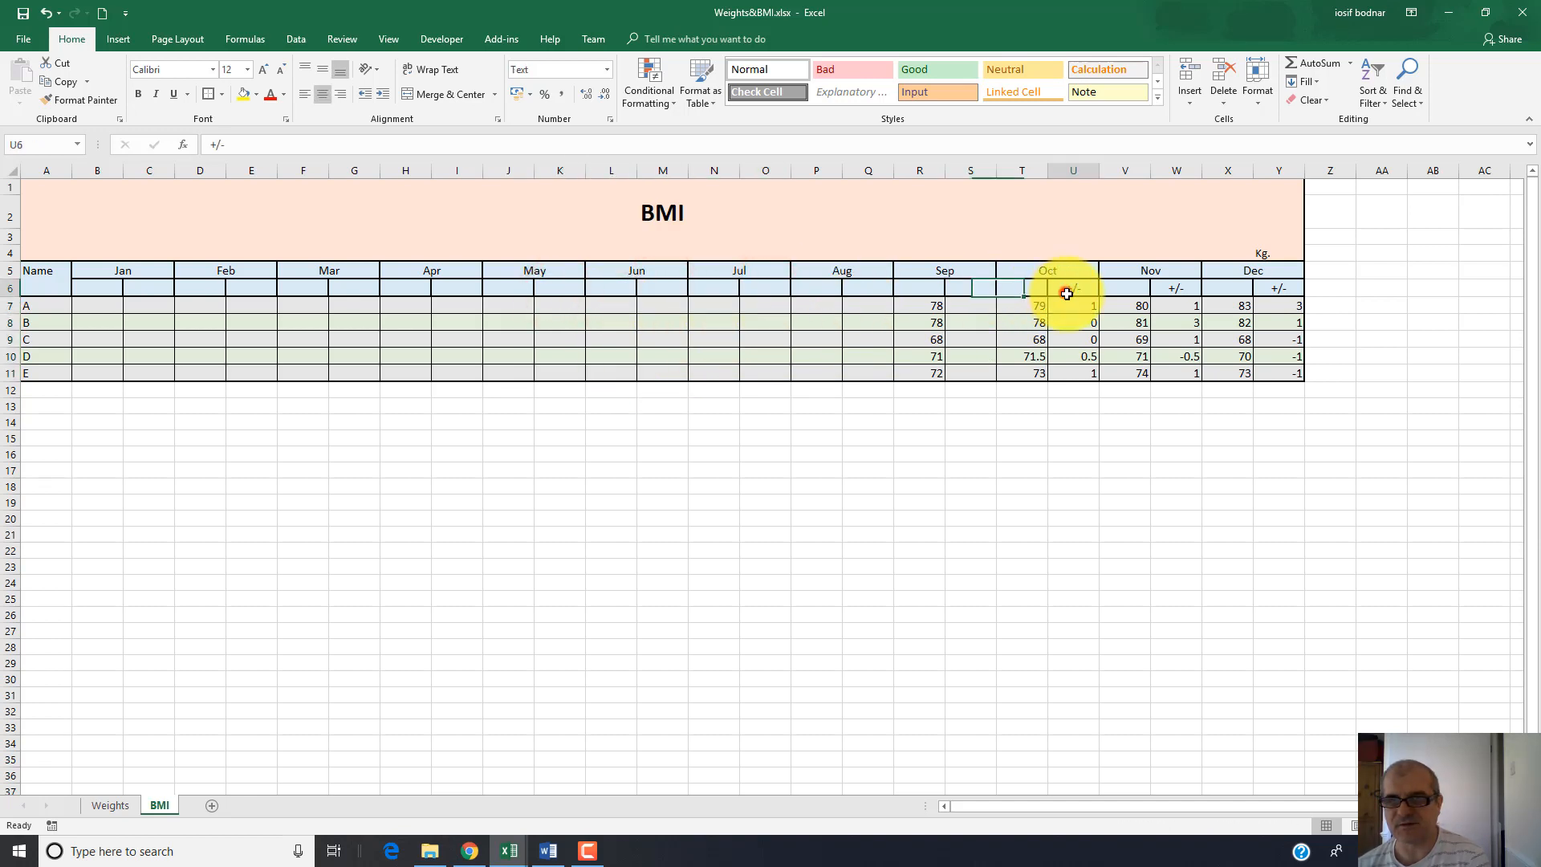
key("Delete")
left_click_drag(920, 310, 918, 375)
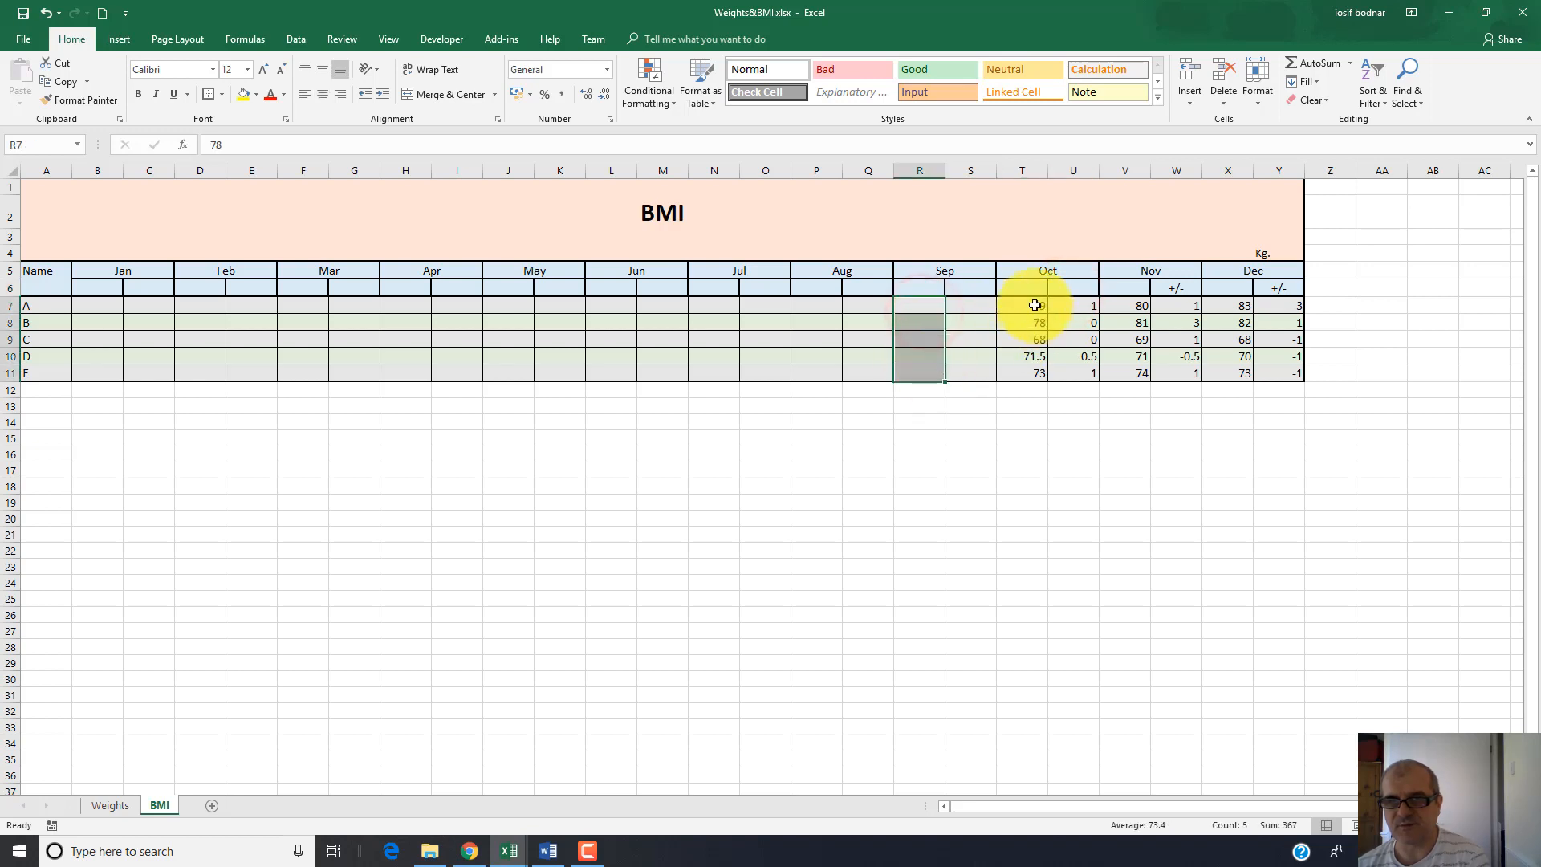
left_click_drag(1035, 305, 1033, 374)
key("Delete")
Clear the November and December weights in rows 7 to 11 and their +/- labels in W6 and Y6
left_click_drag(1134, 305, 1139, 374)
key("Delete")
left_click(1176, 288)
key("Delete")
left_click_drag(1242, 307, 1244, 370)
key("Delete")
left_click(1279, 287)
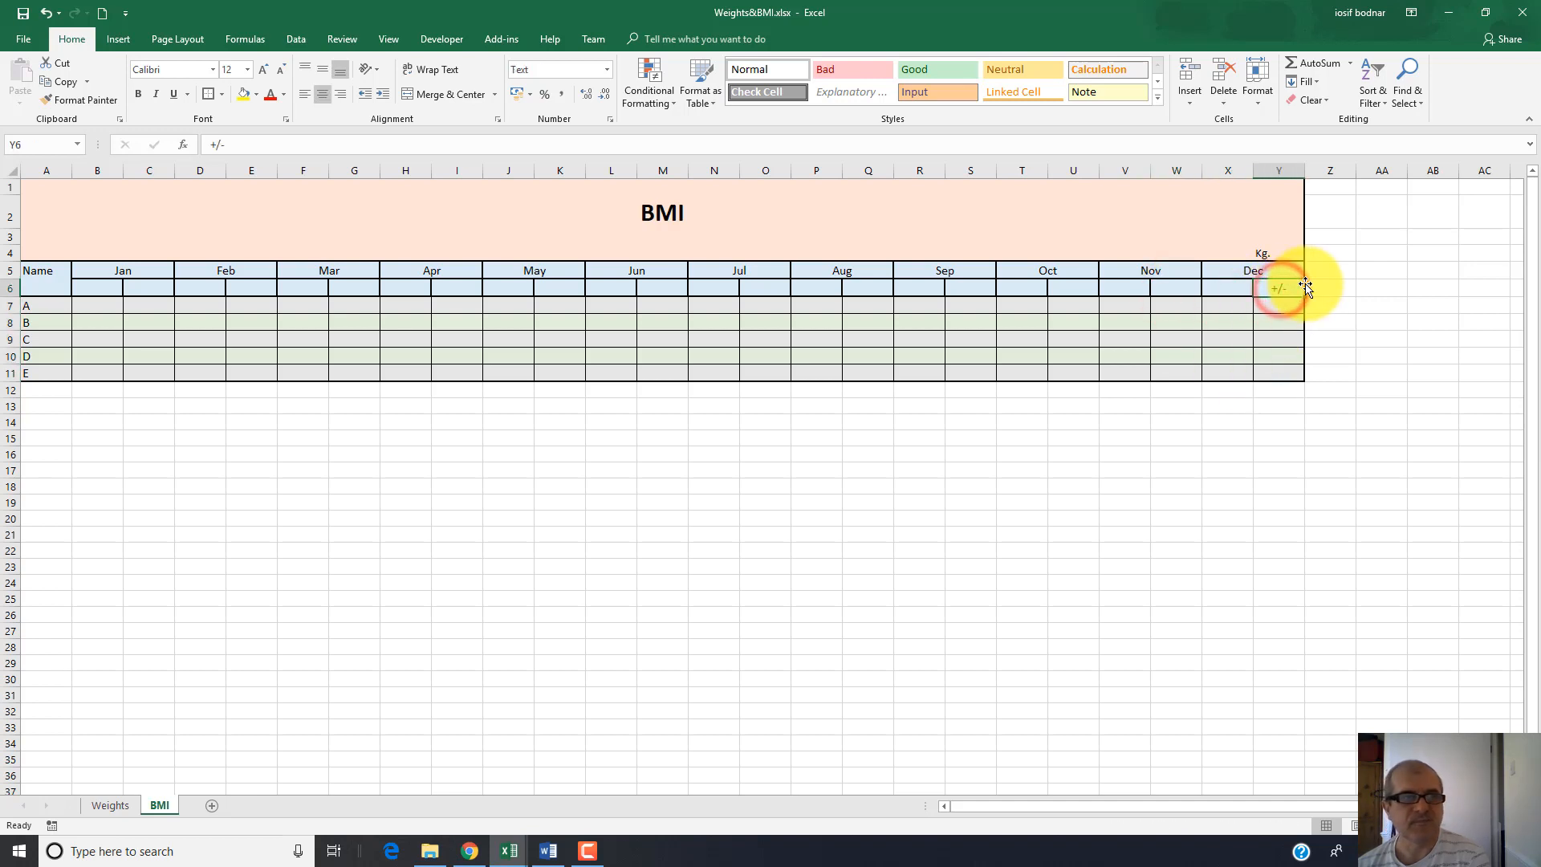
key("Delete")
Enter BMI as the second subheader under Jan, Feb and Mar, in cells C6, E6 and G6
left_click(158, 286)
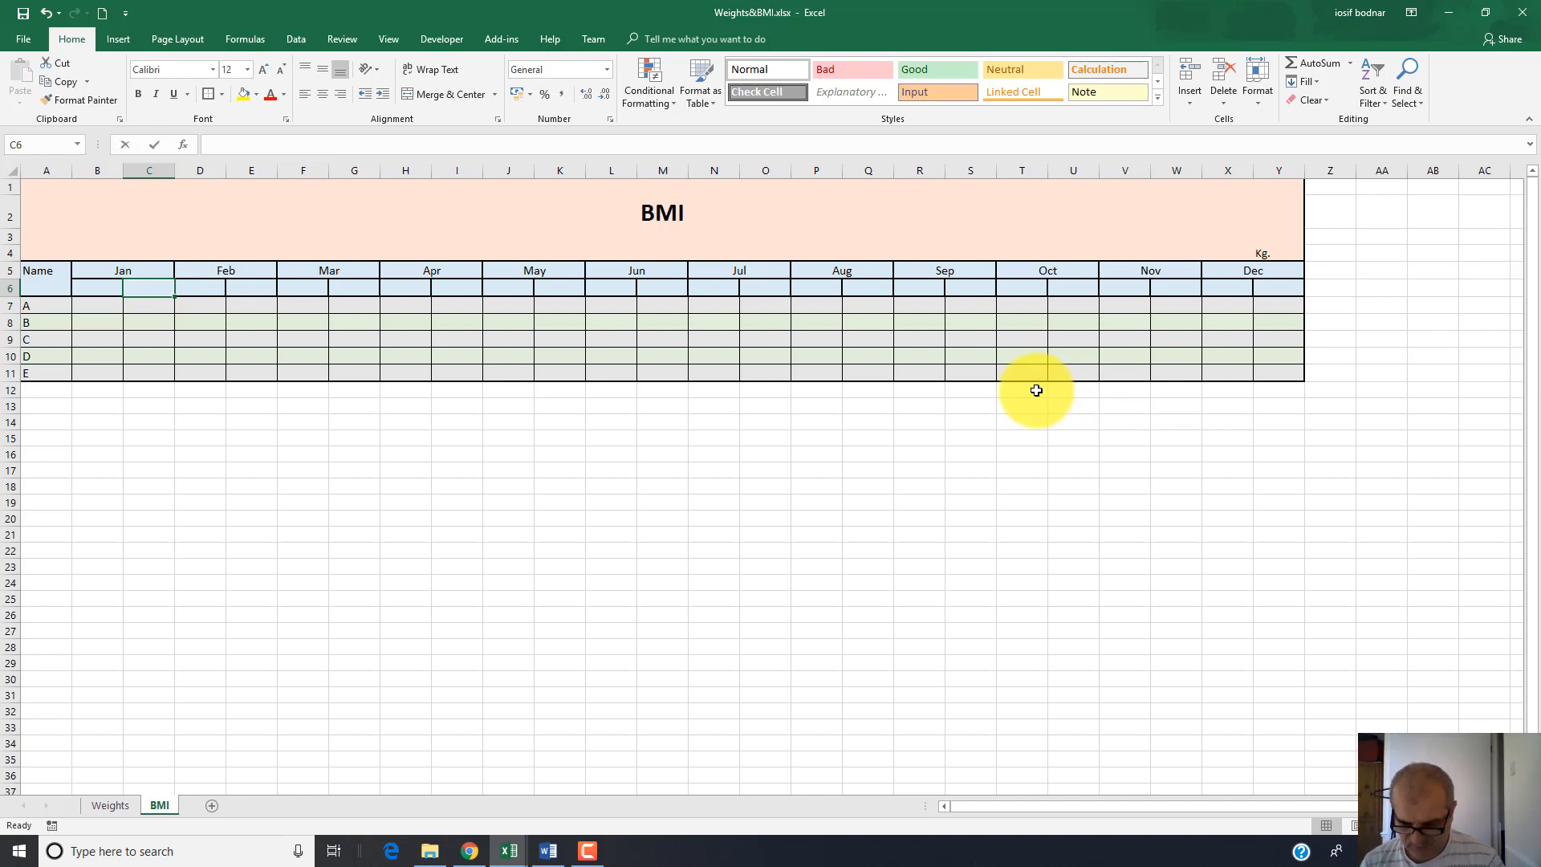
type("BMI")
key("Tab")
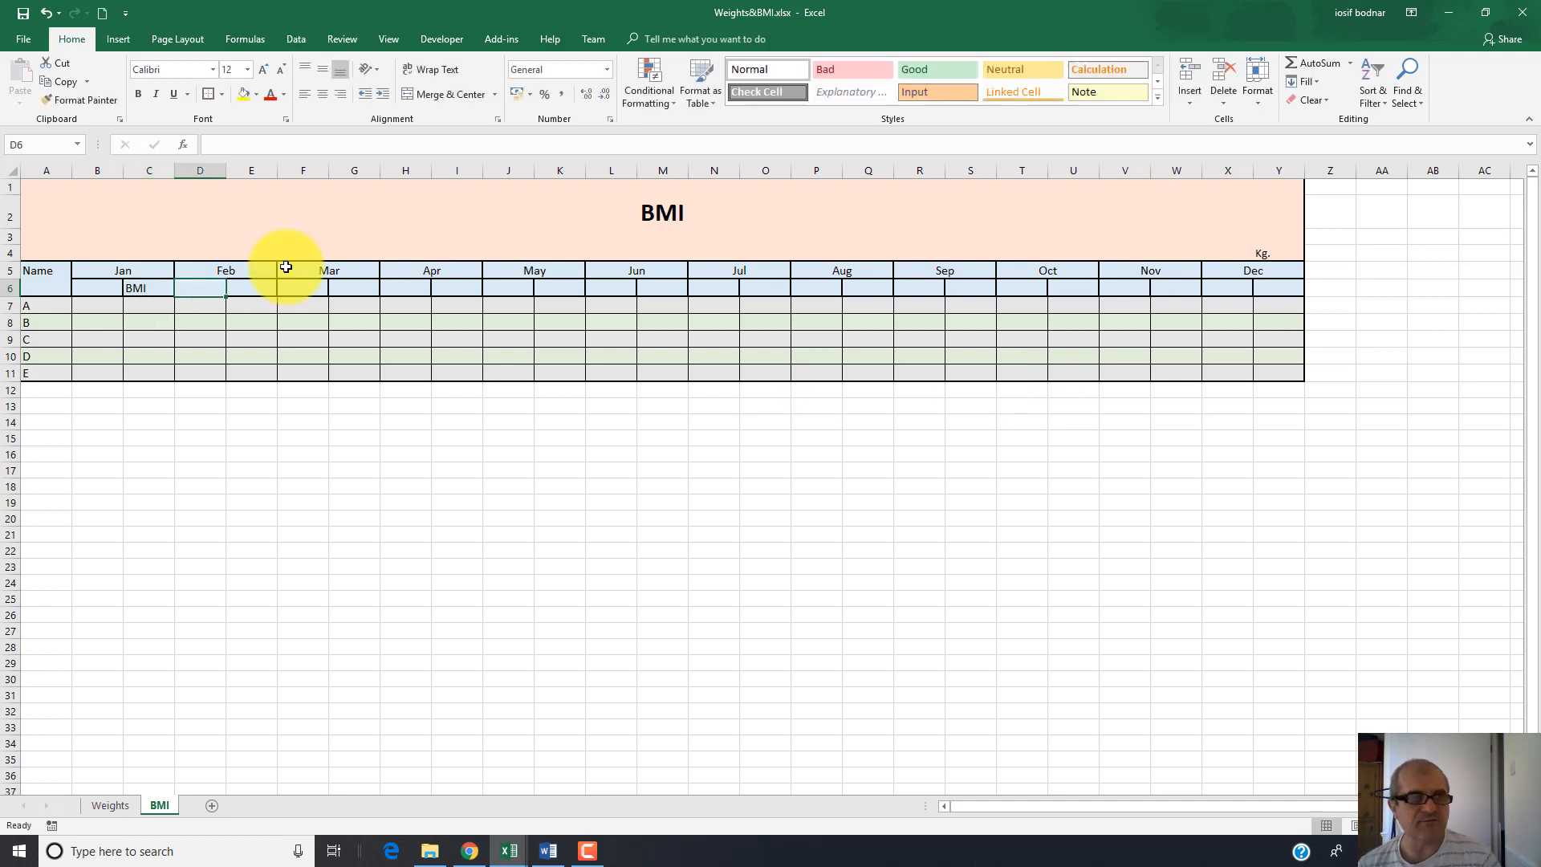
left_click(90, 305)
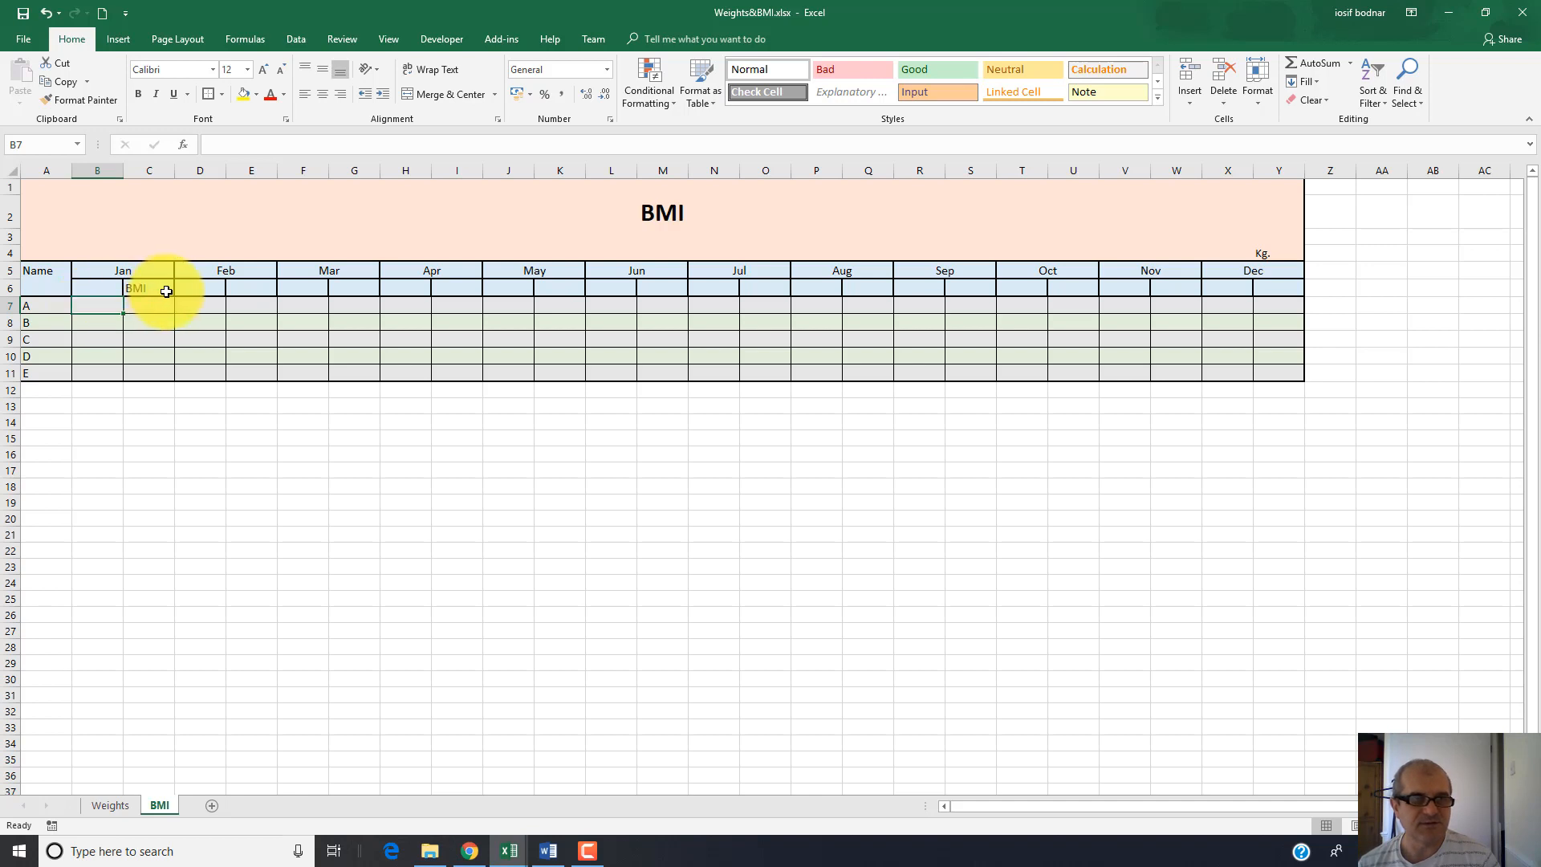
left_click(237, 292)
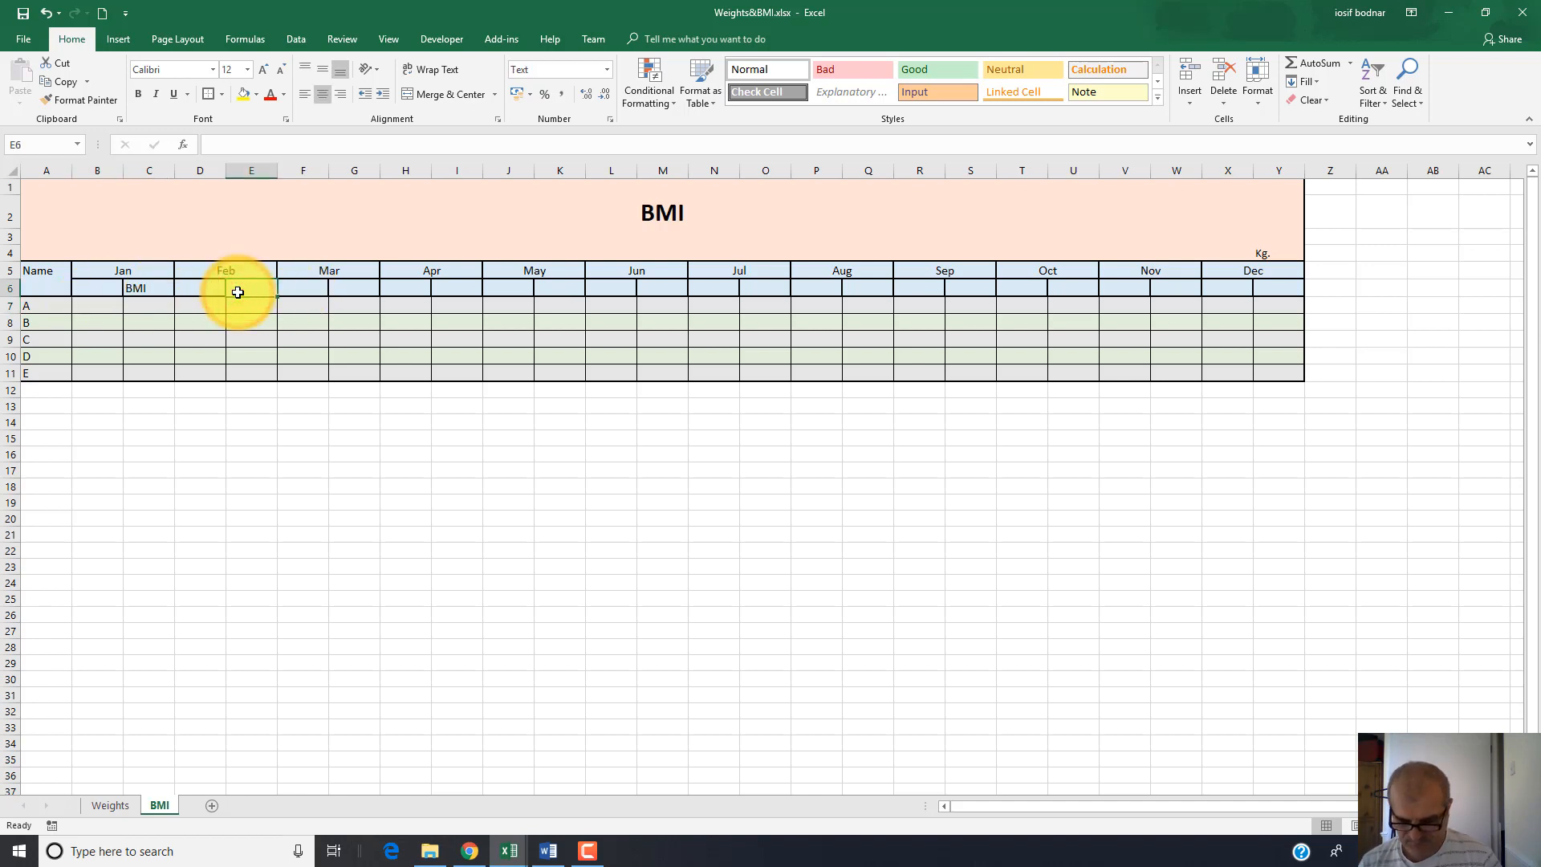
type("BMI")
key("Tab")
key("Tab")
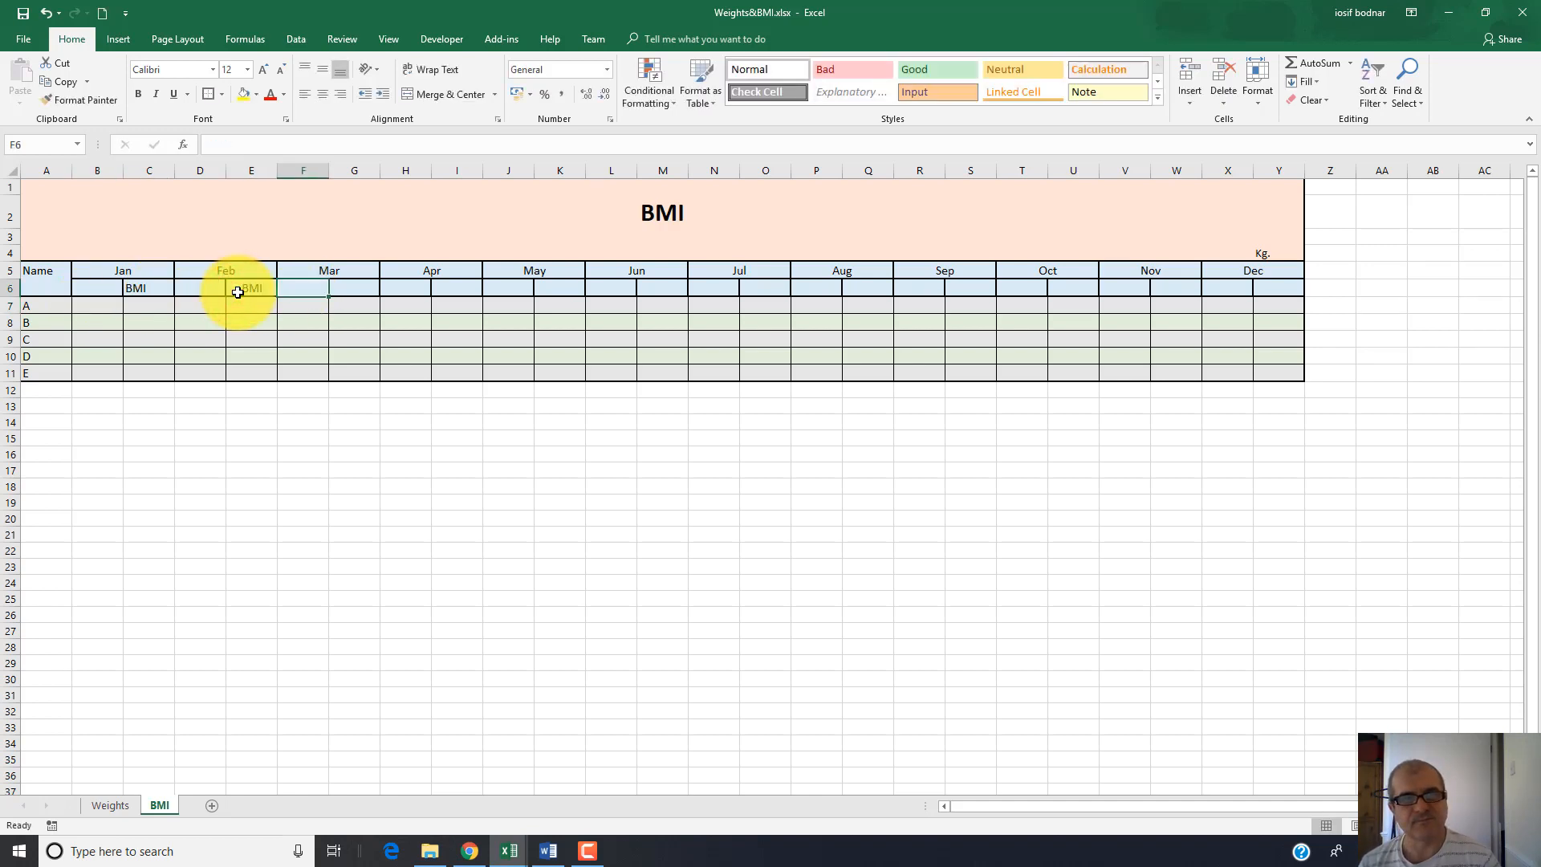
type("BMI")
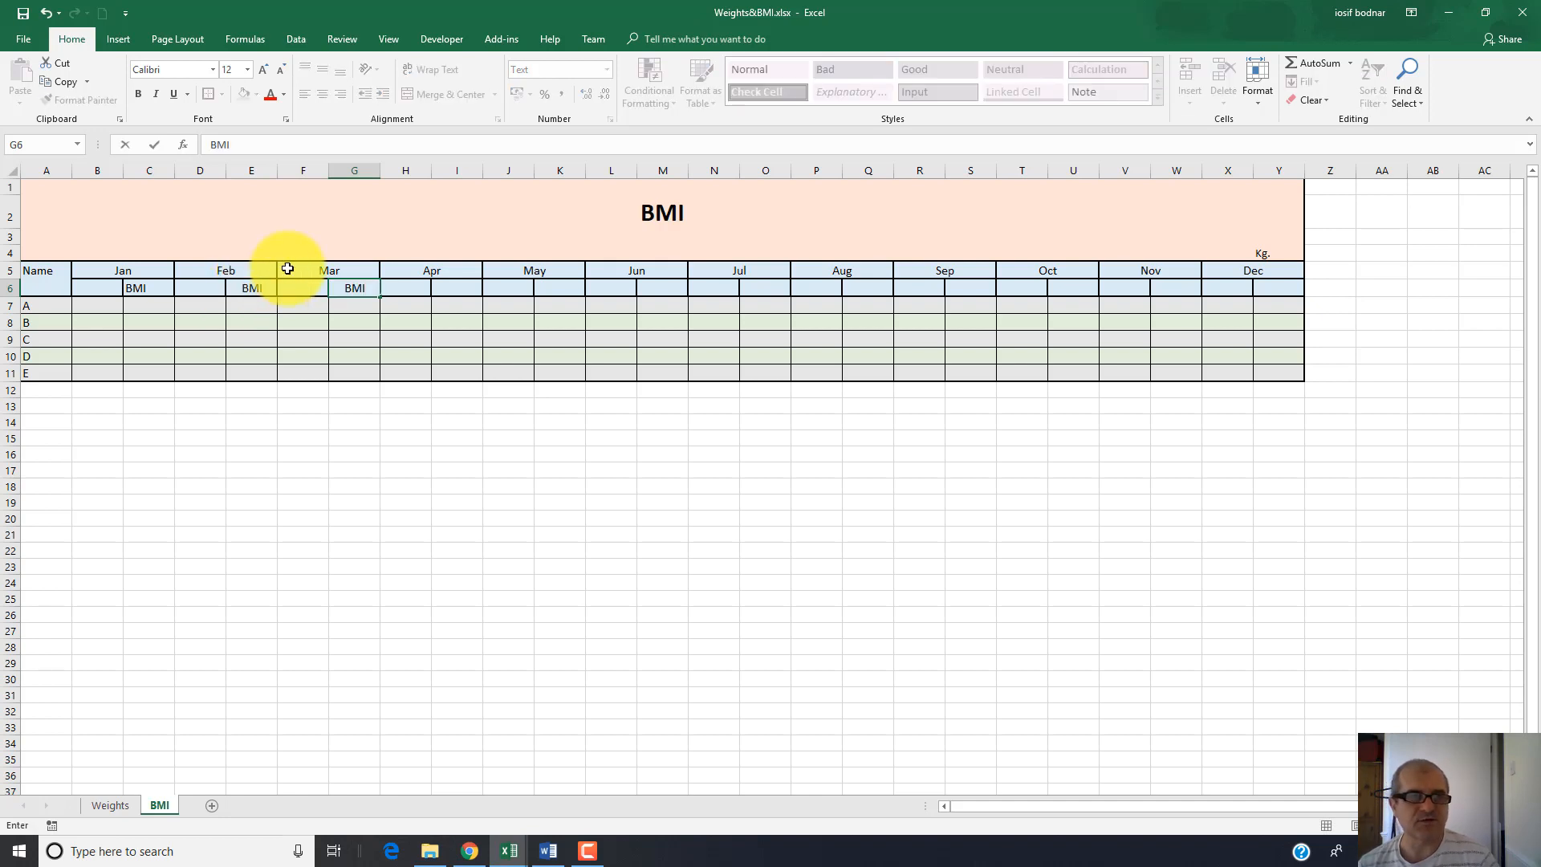
left_click(357, 327)
Copy the BMI subheader from G6 to the April to July subheader cells I6, K6, M6 and O6
left_click(344, 287)
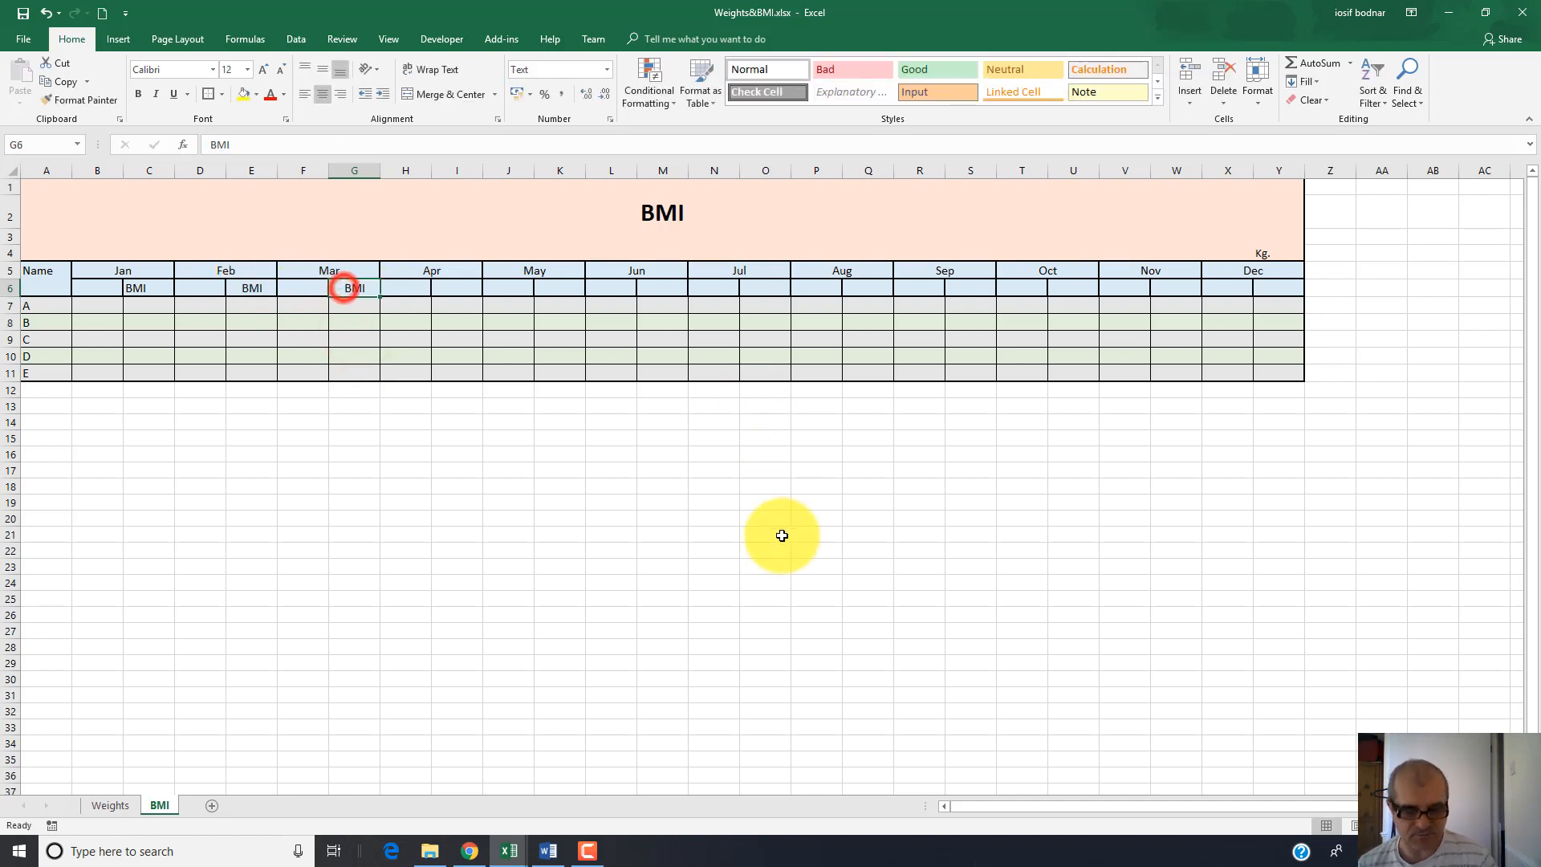
key("ctrl+c")
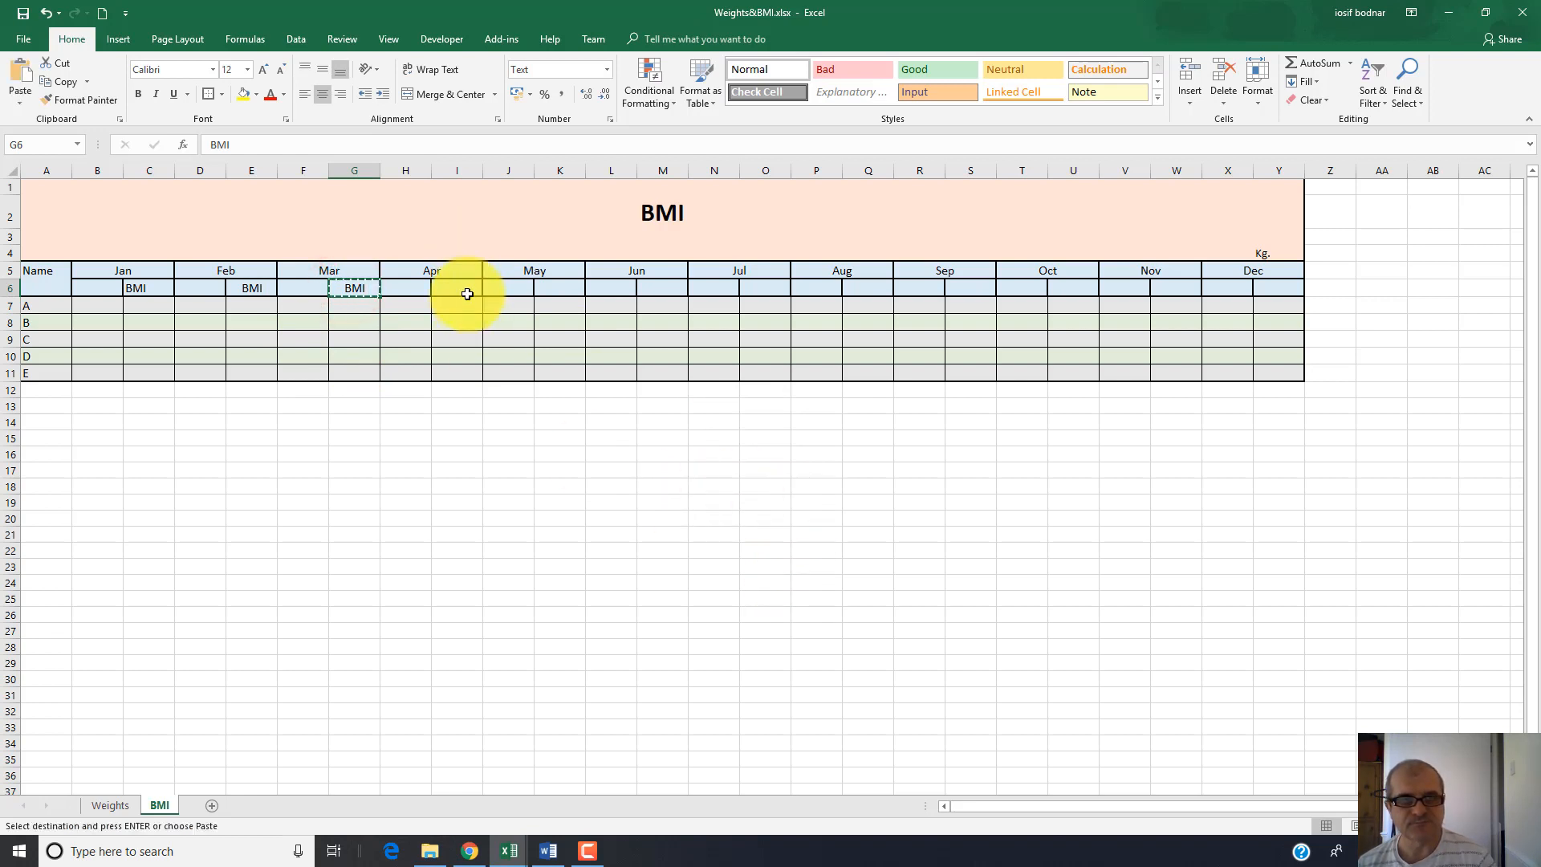
left_click(466, 288)
key("ctrl+v")
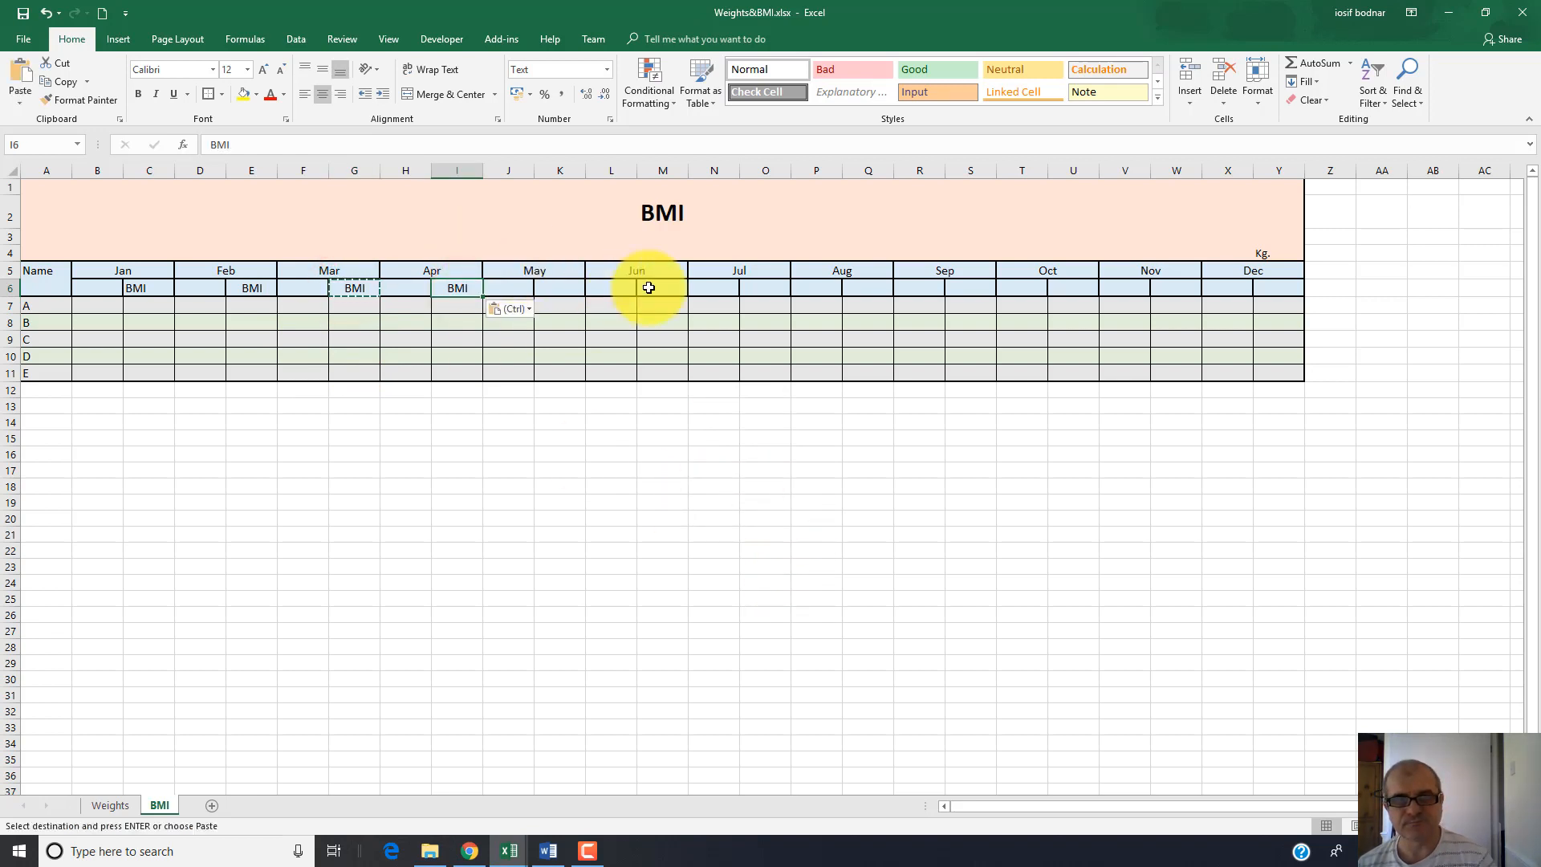
left_click(561, 288)
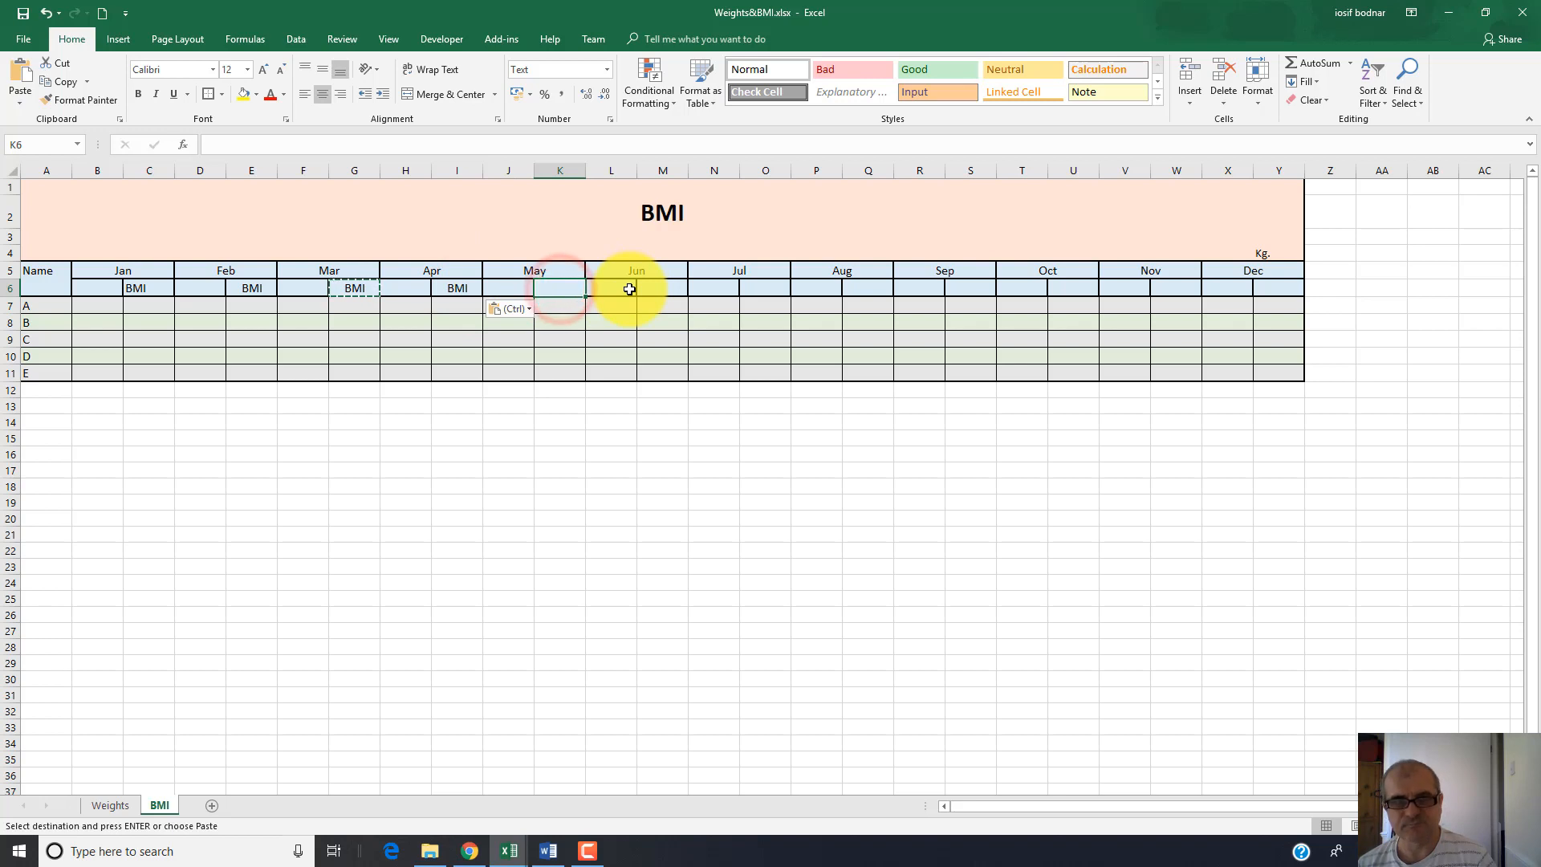
key("ctrl+v")
left_click(656, 289)
key("ctrl+v")
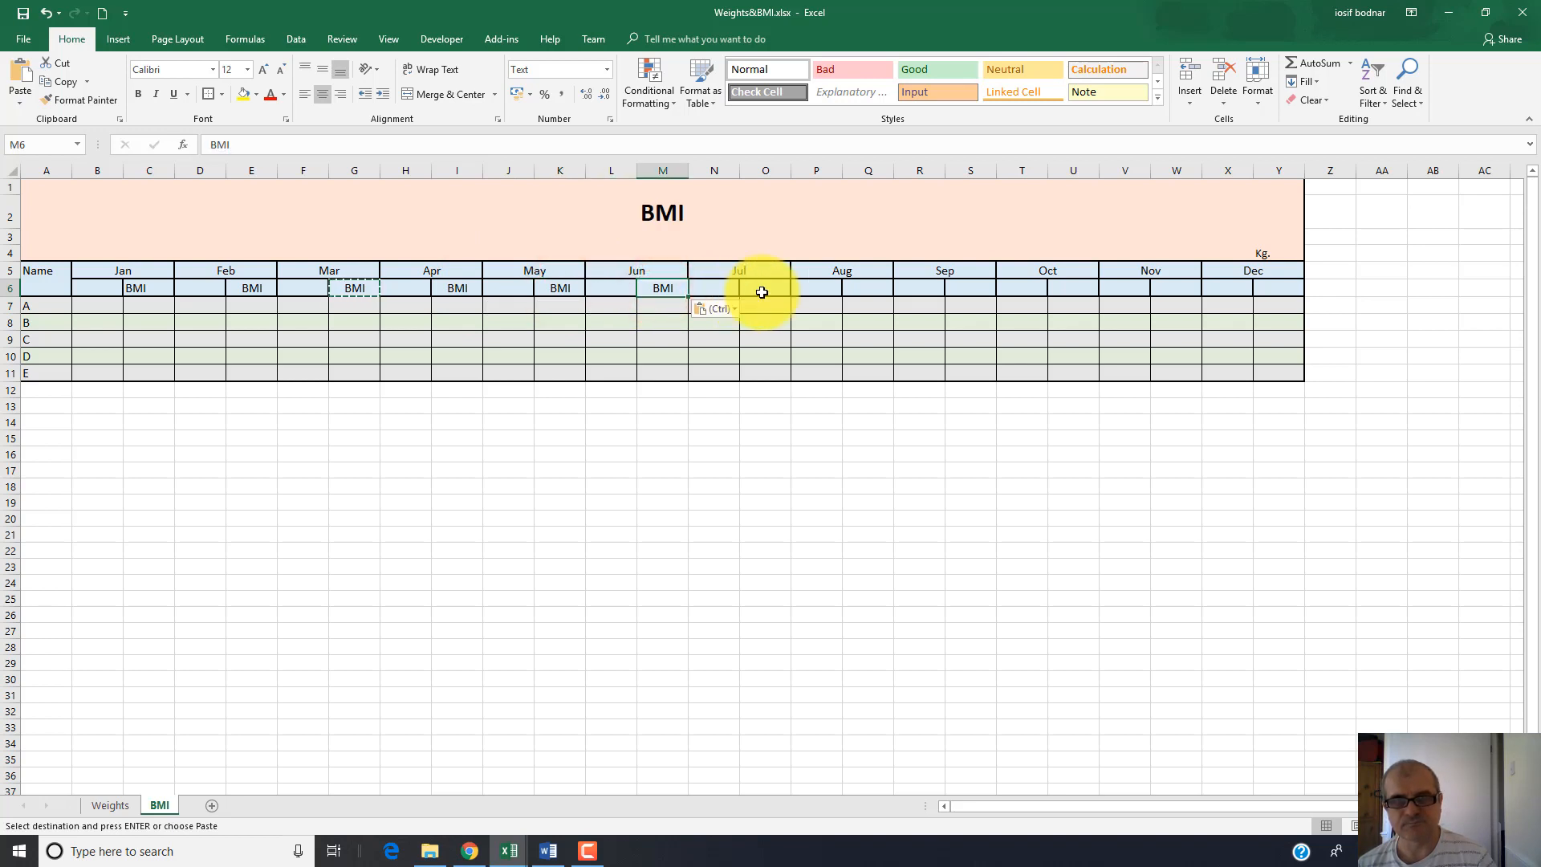
left_click(758, 288)
key("ctrl+v")
Paste the copied BMI subheader into the August to December cells Q6, S6, U6, W6 and Y6
left_click(868, 287)
key("ctrl+v")
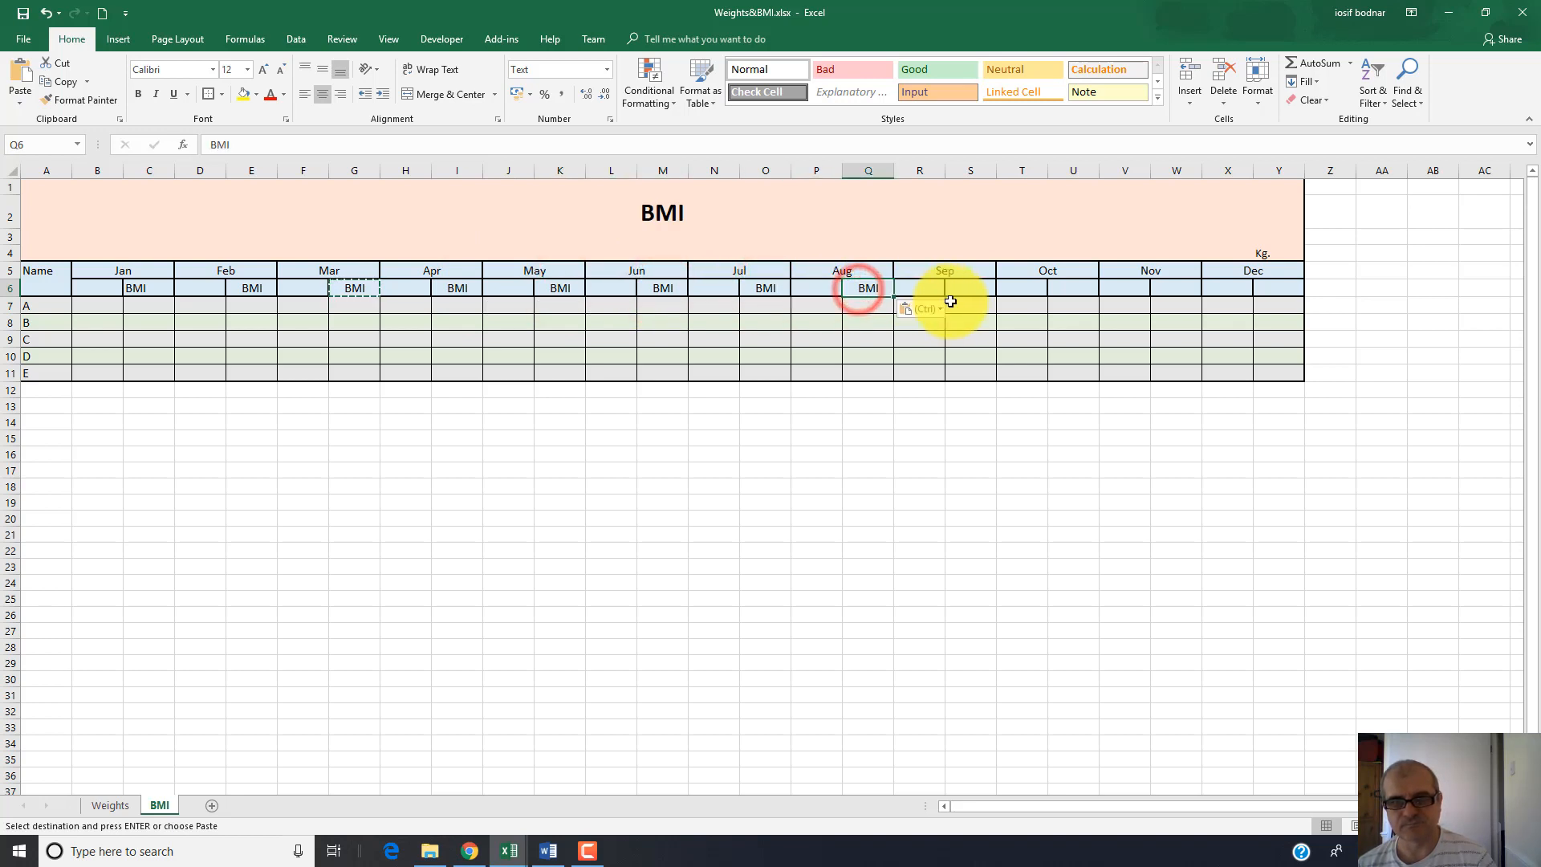
left_click(968, 288)
key("ctrl+v")
left_click(1070, 289)
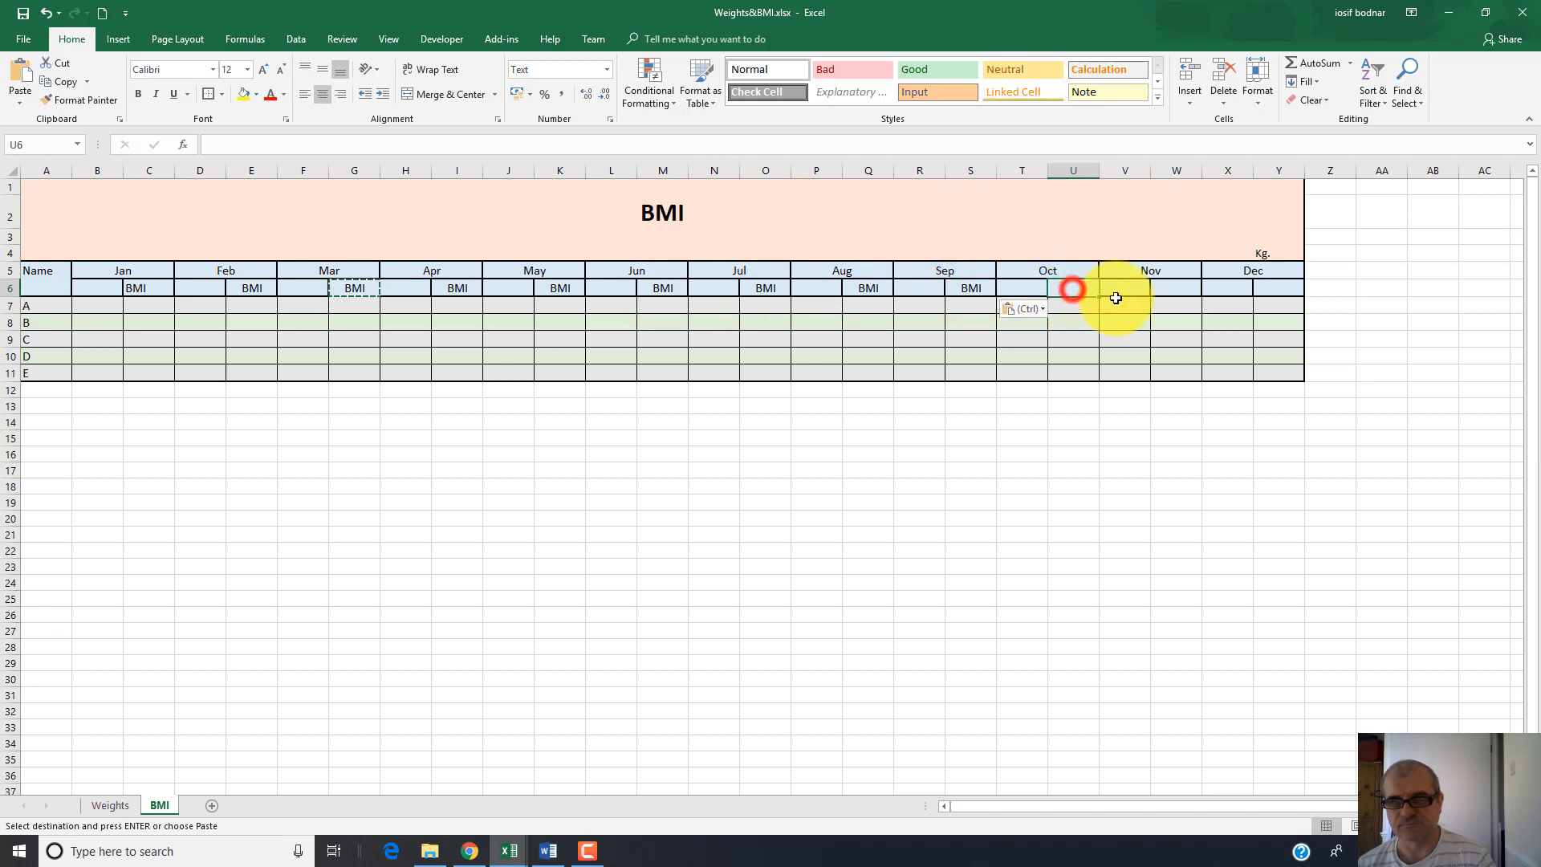
key("ctrl+v")
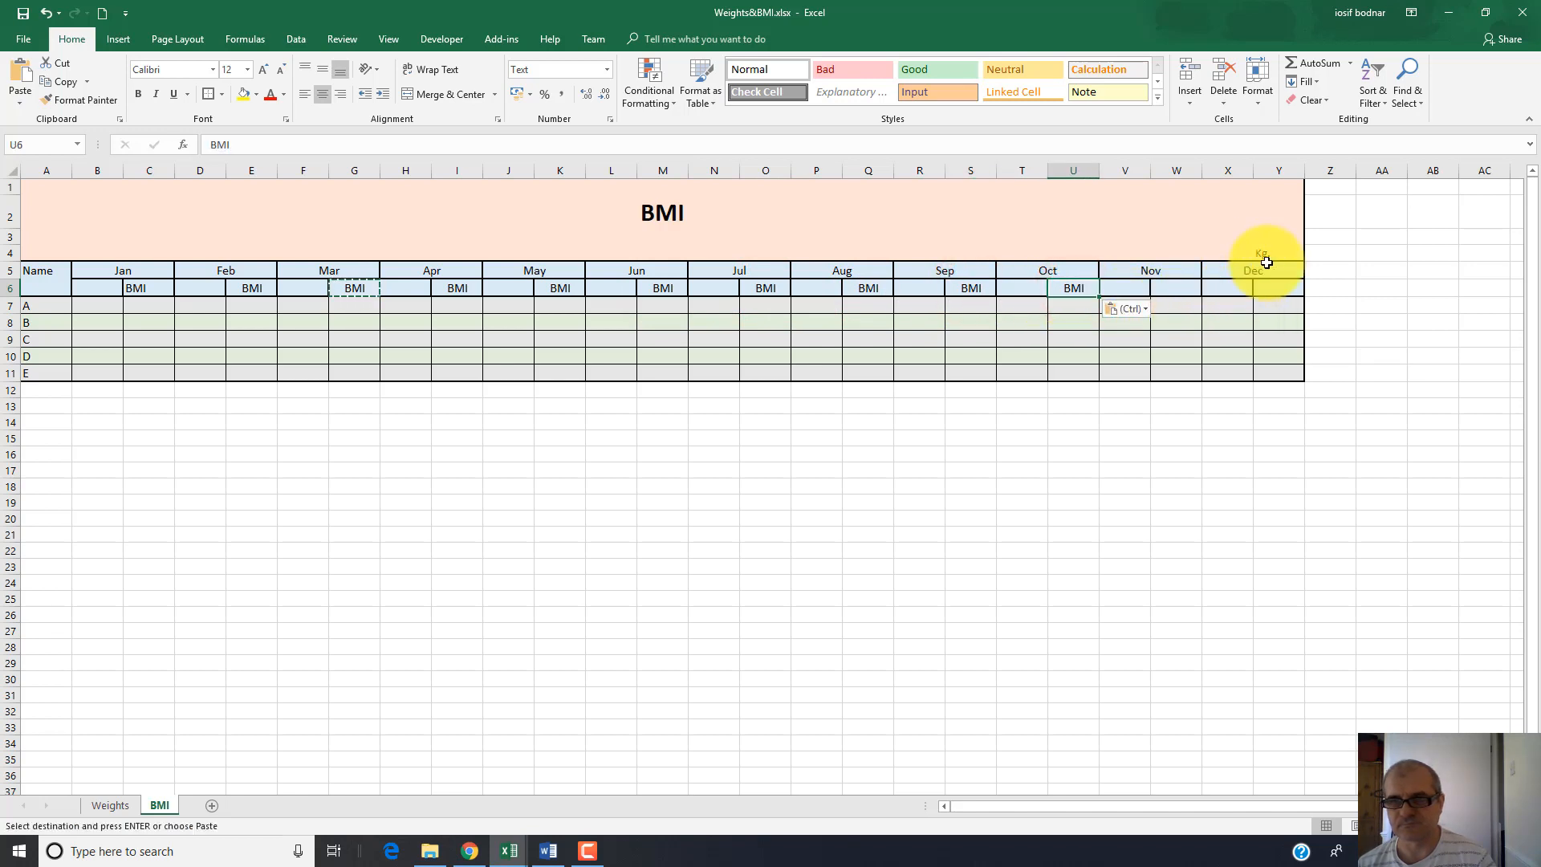
left_click(1174, 287)
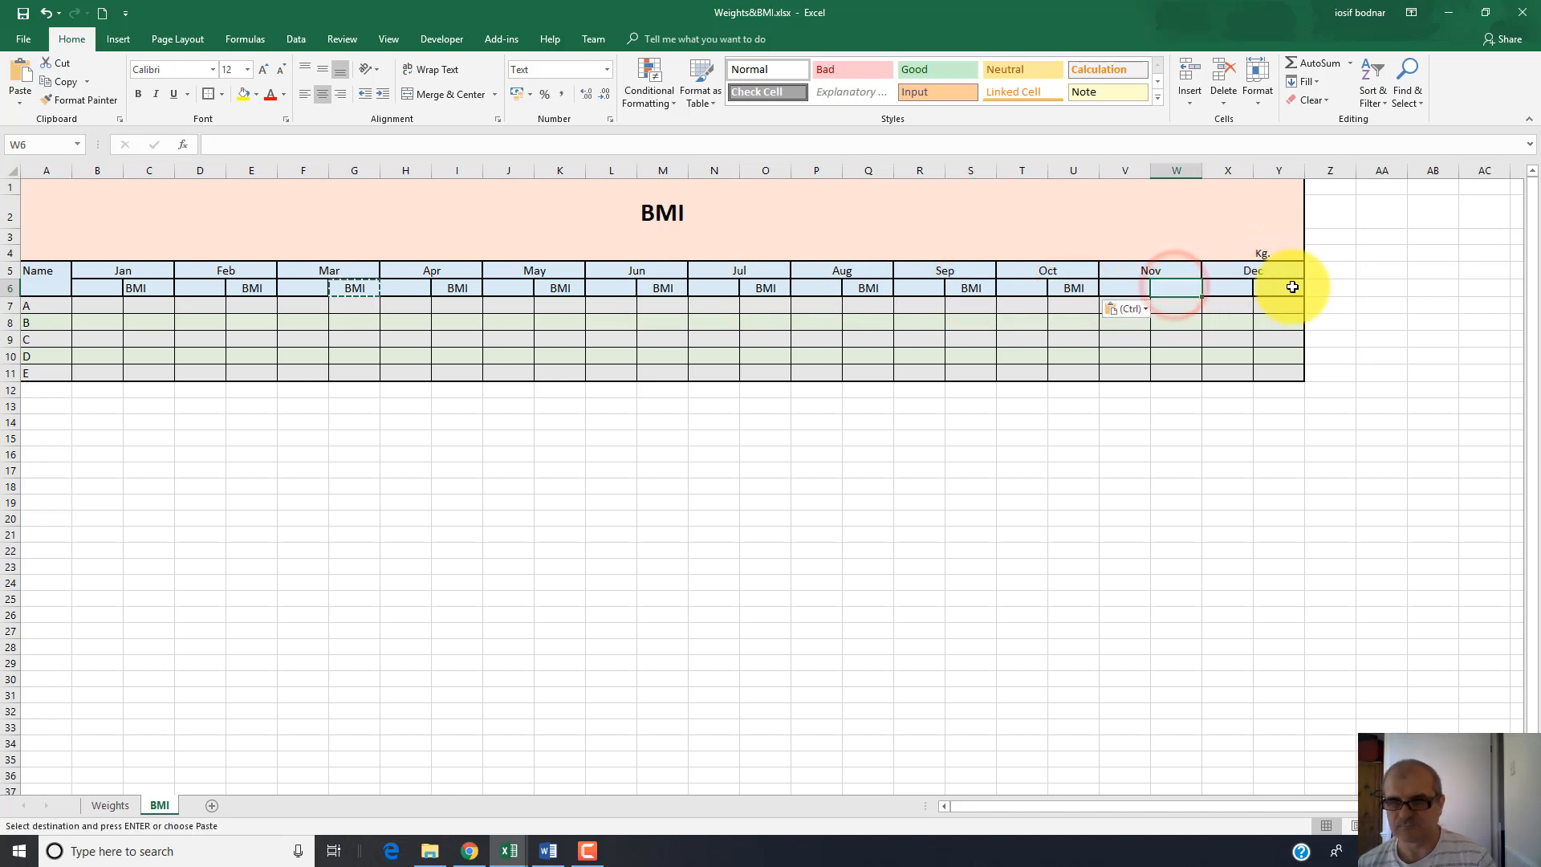
key("ctrl+v")
left_click(1269, 289)
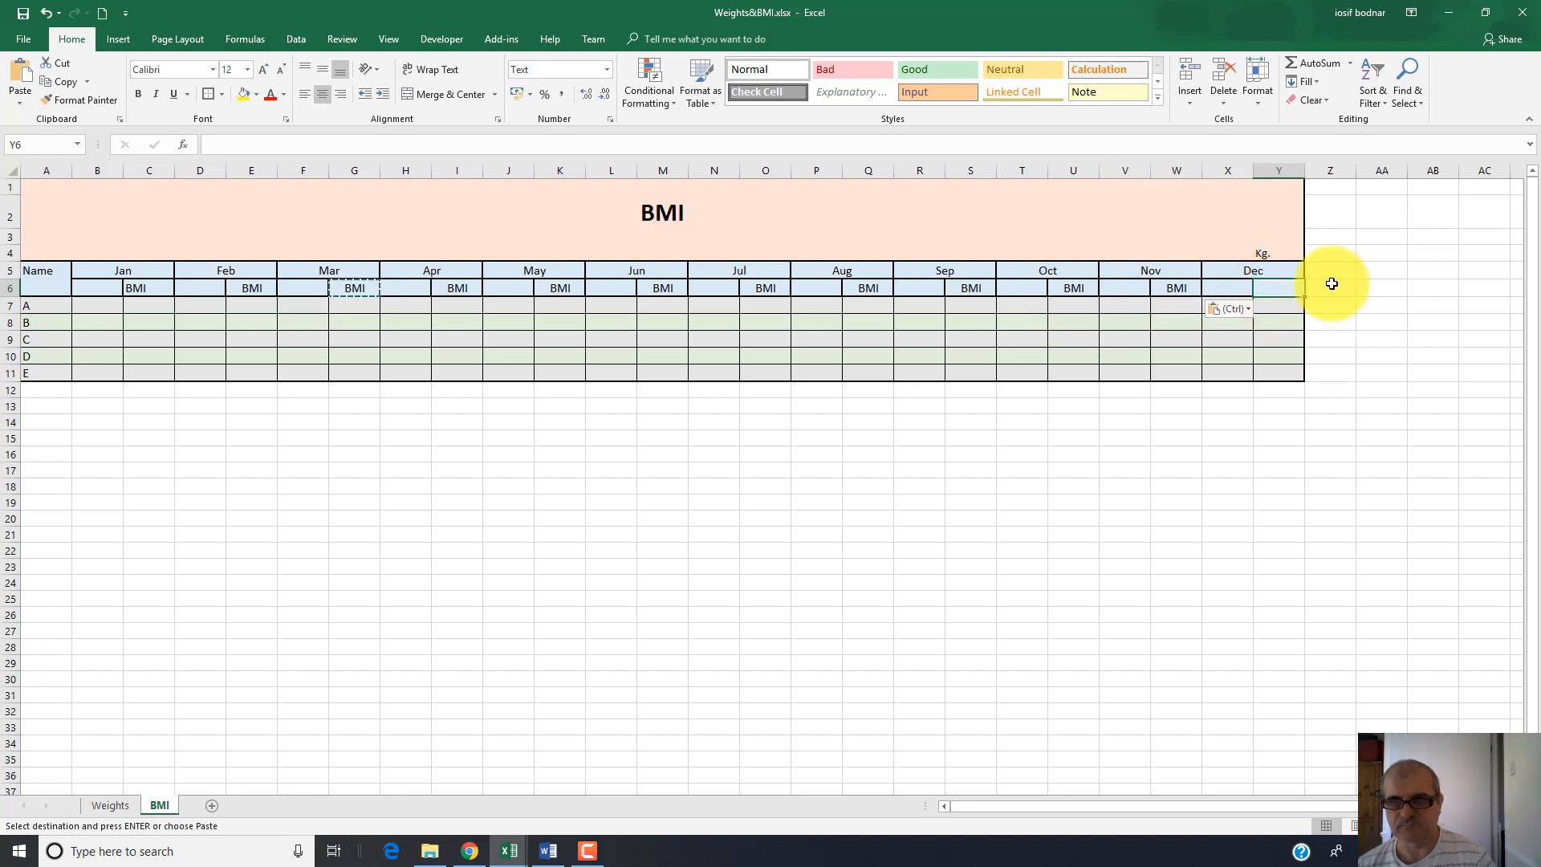
key("ctrl+v")
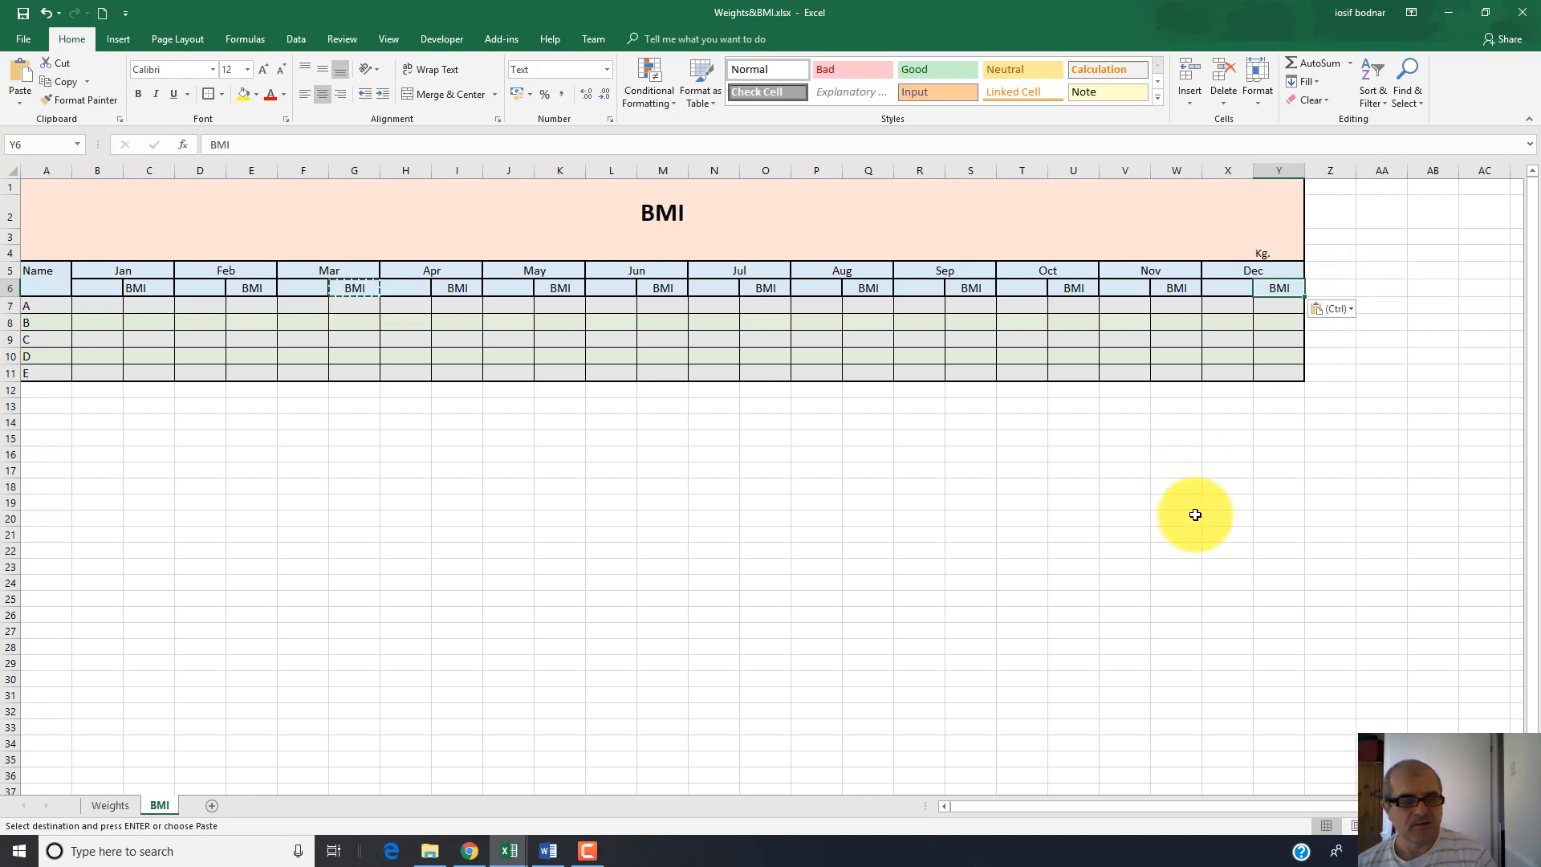
Paste the weight category table with its from and to limits at A16, and widen column A for the category names
left_click(32, 456)
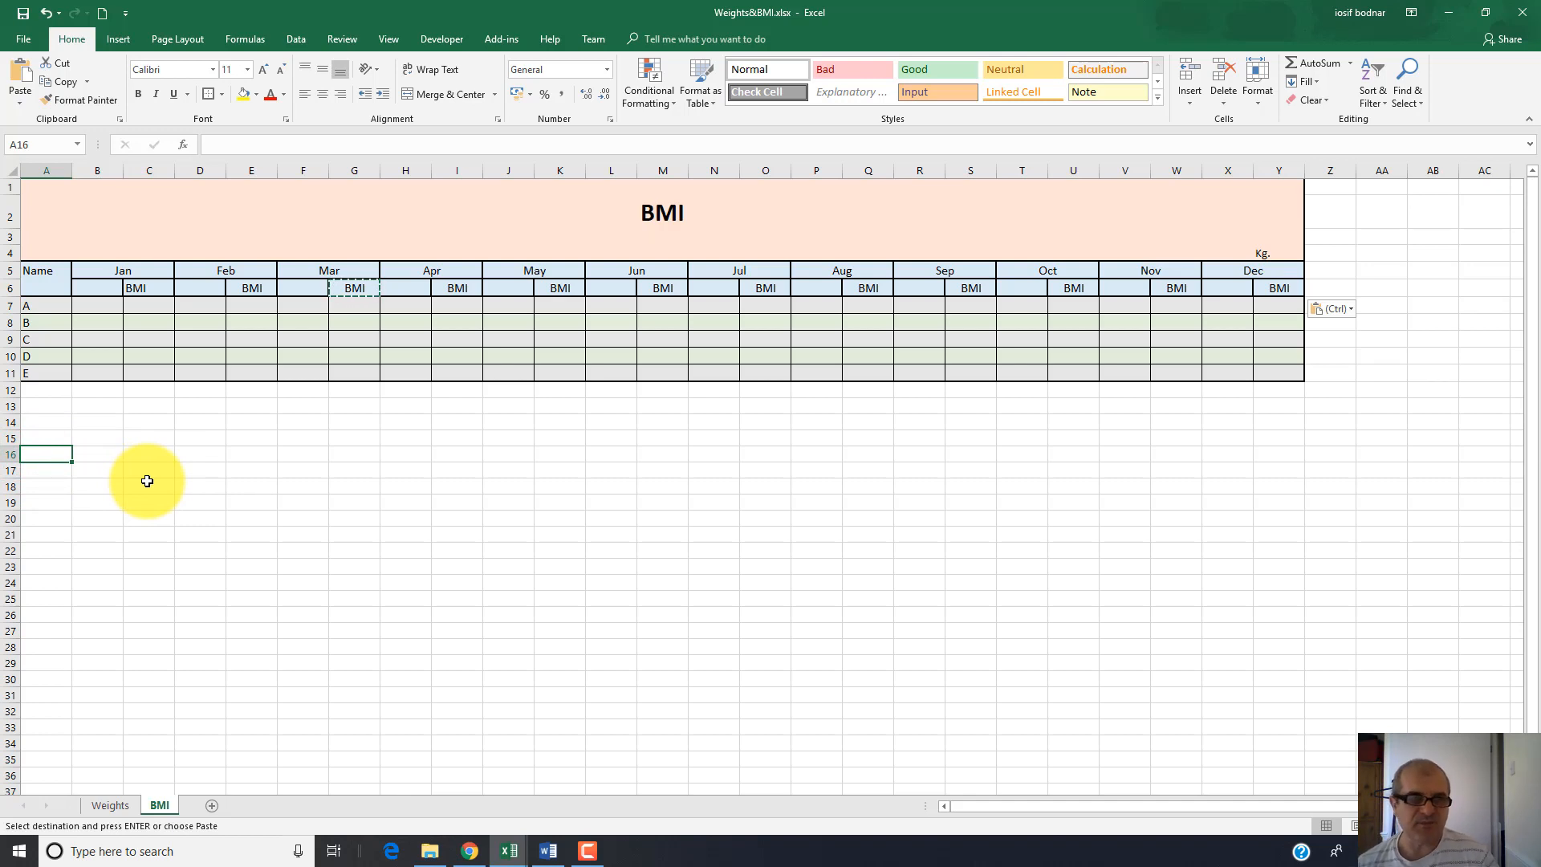
key("ctrl+v")
left_click(234, 470)
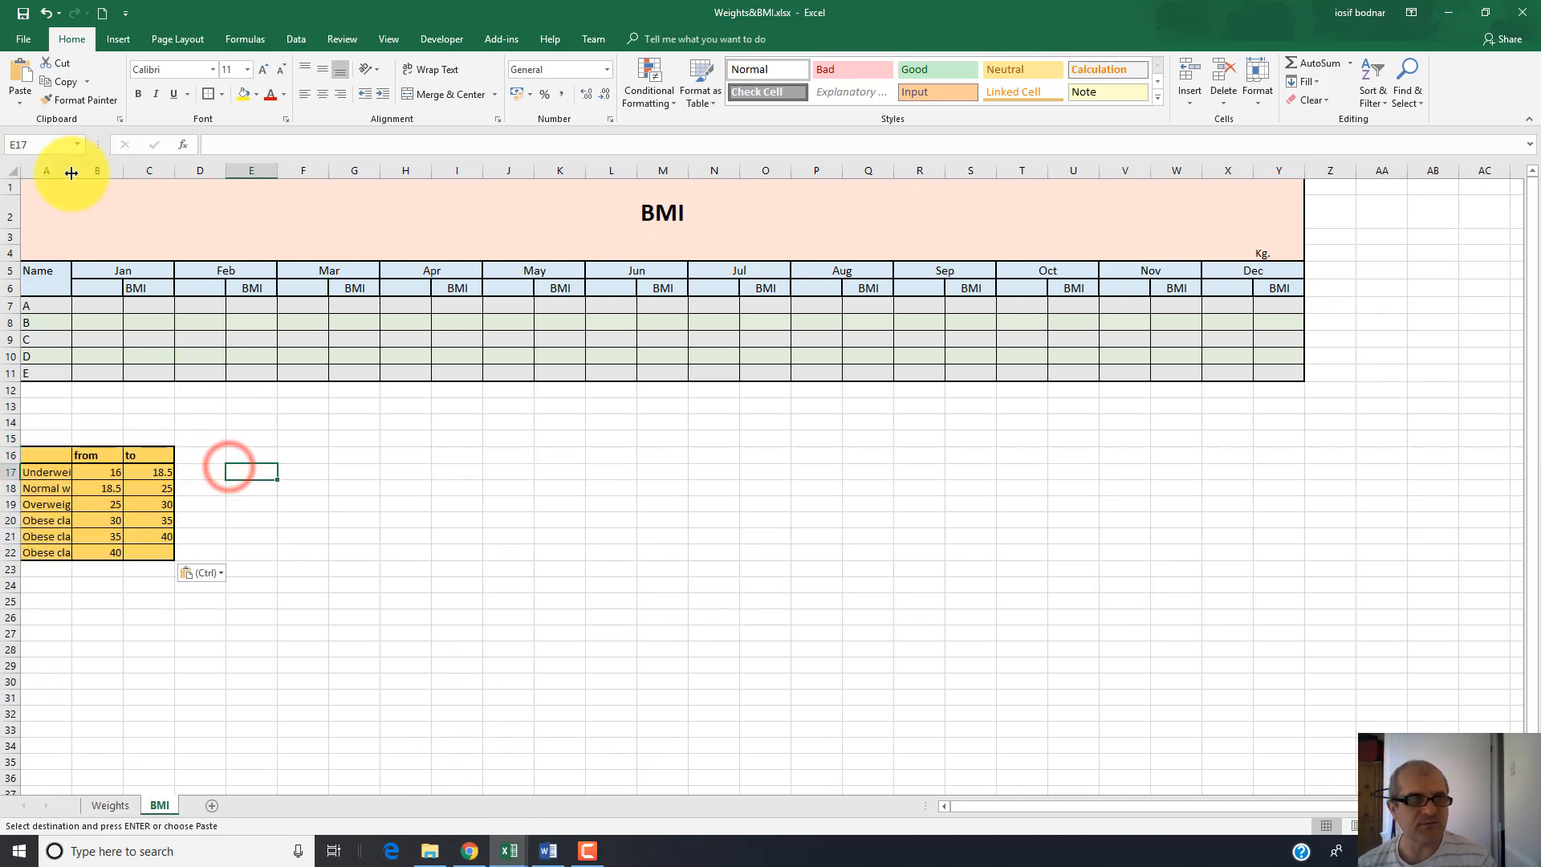
left_click_drag(73, 173, 105, 176)
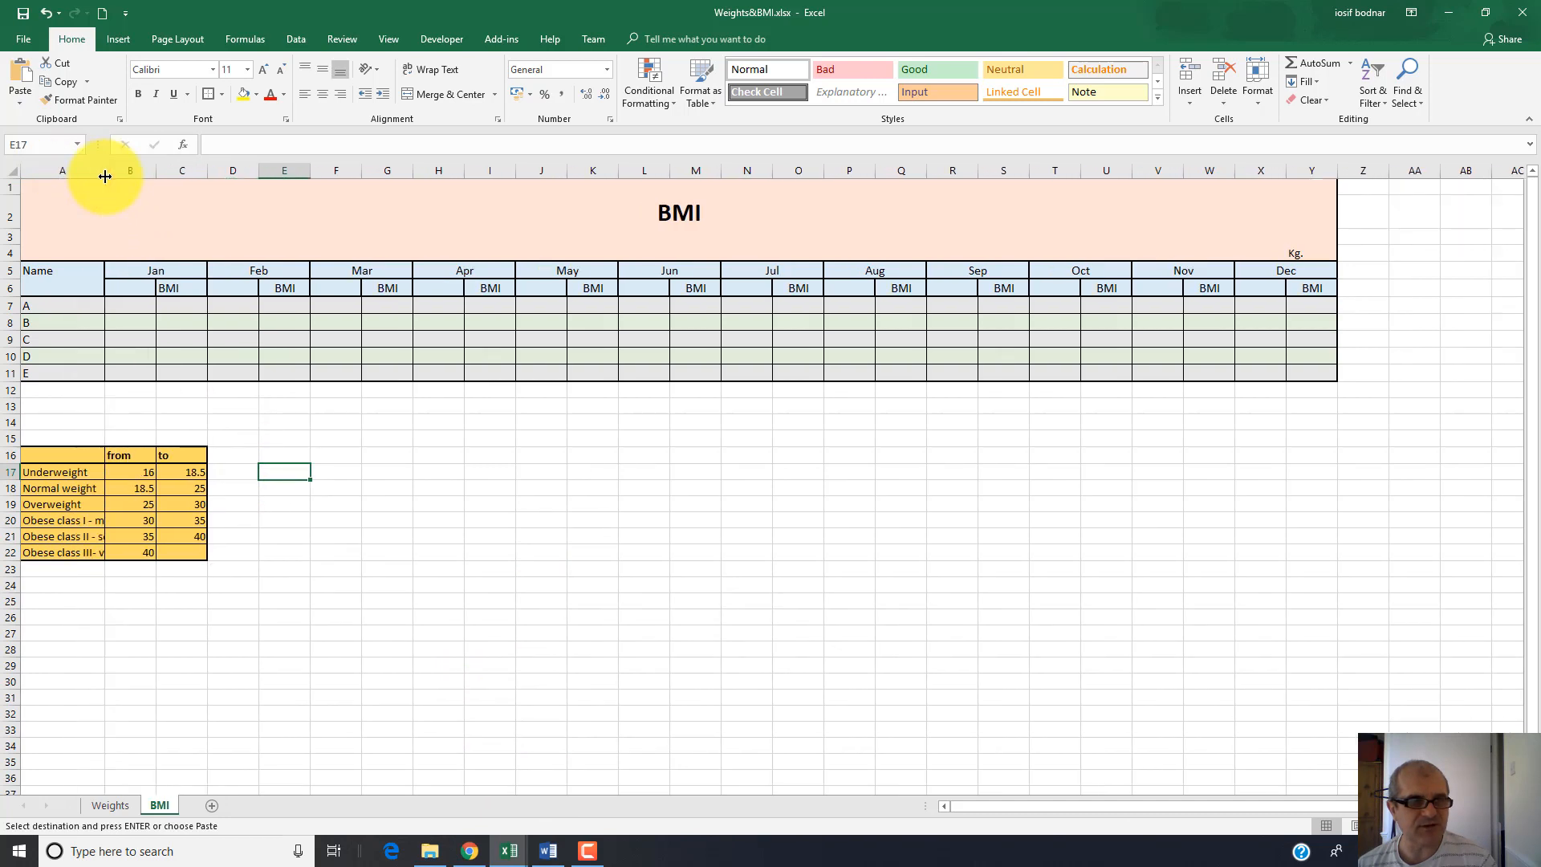
Fit column A's width to the longest weight category name in the table
double_click(105, 176)
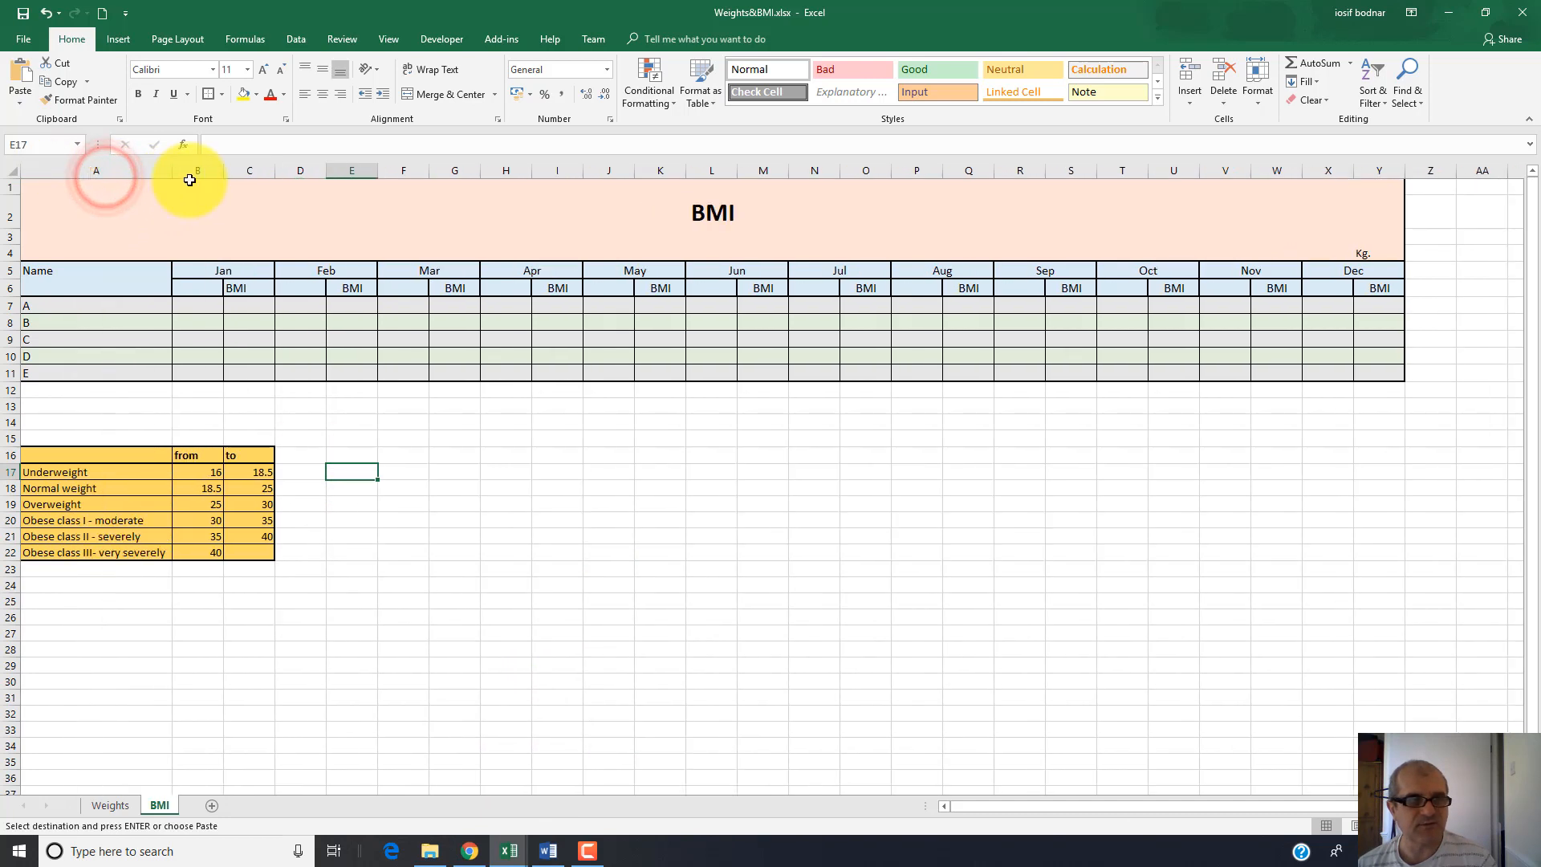
left_click(57, 473)
left_click(74, 487)
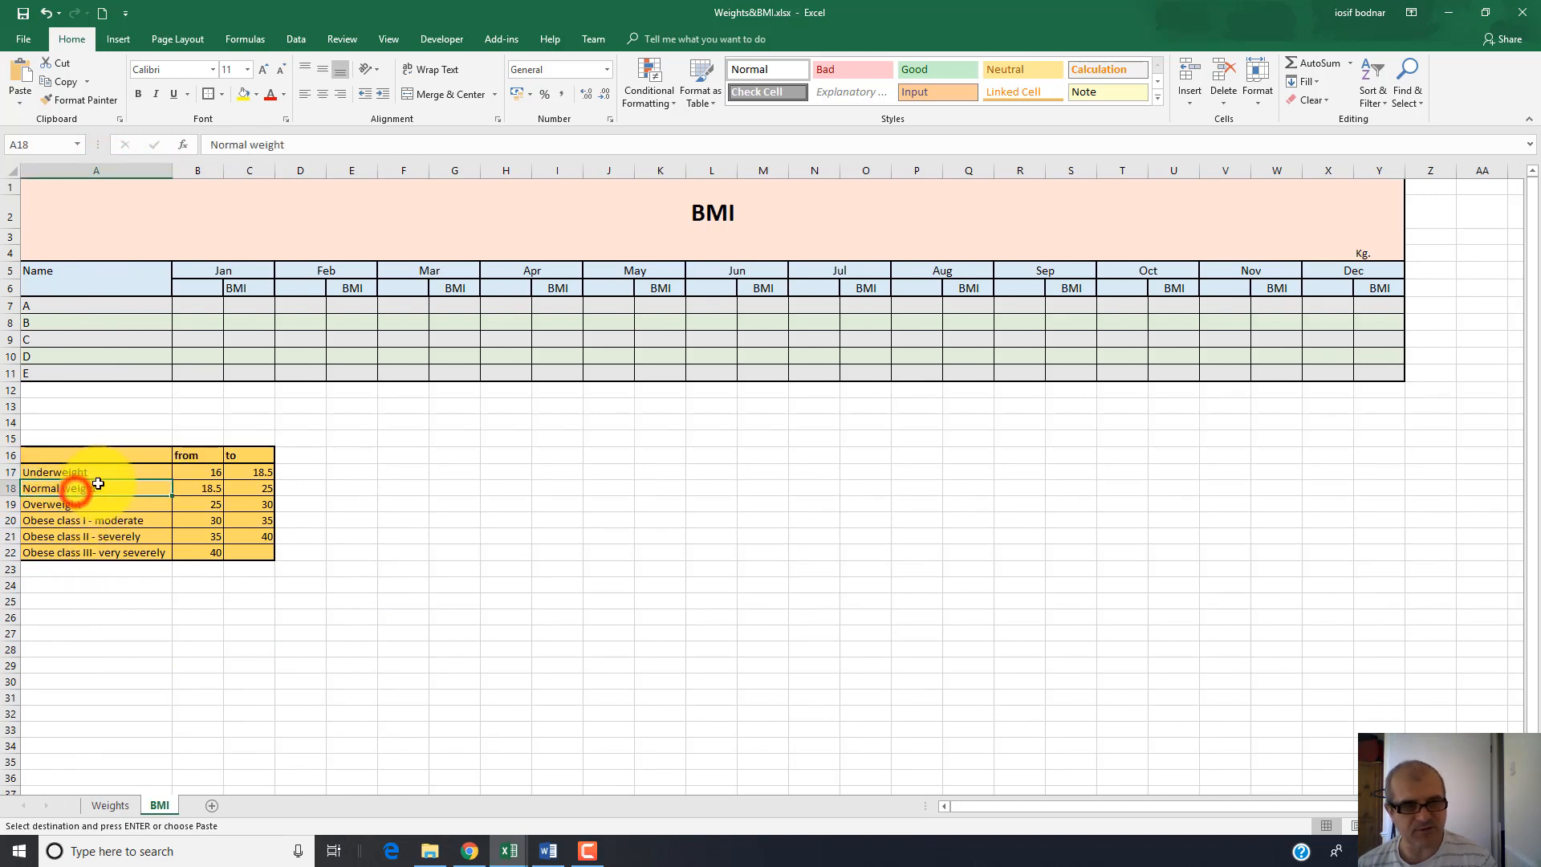
left_click(95, 473)
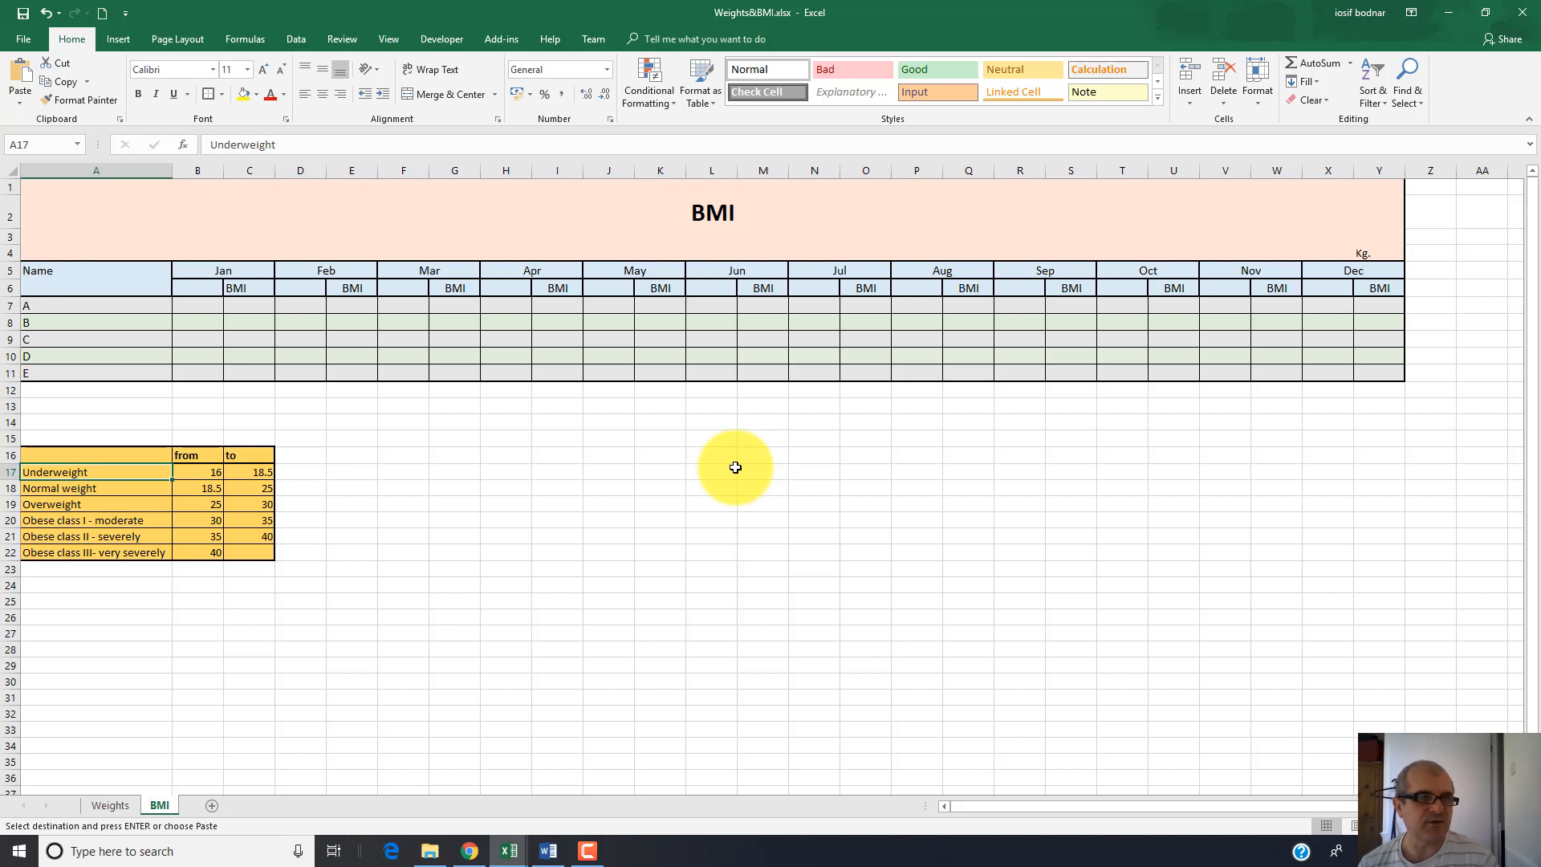
Go through the weight categories in A17:A22 and examine the from and to limits of the Underweight row
key("Down")
key("Down")
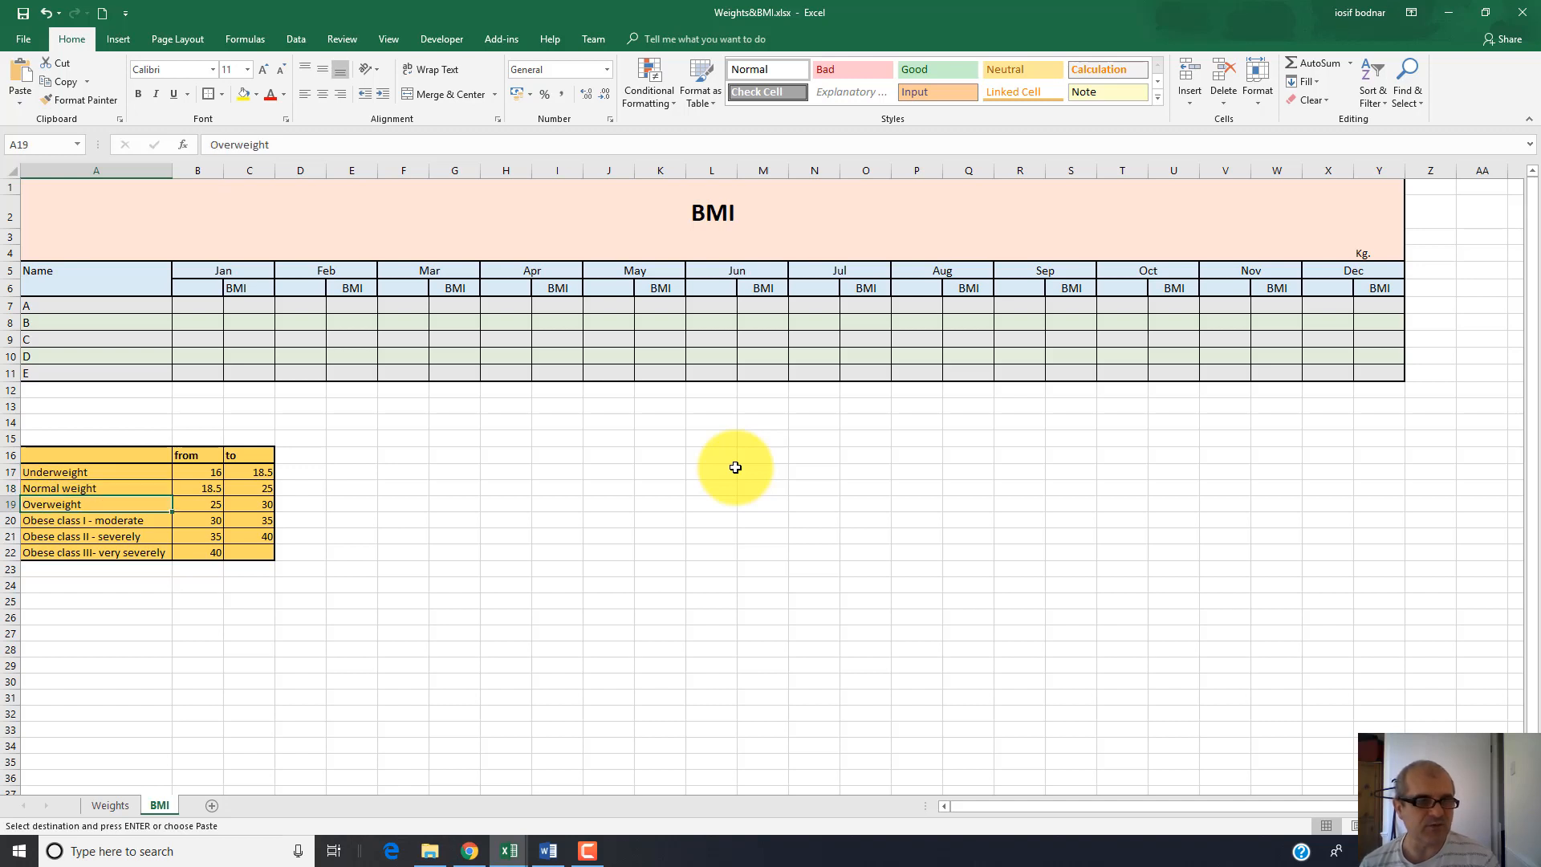
key("Down")
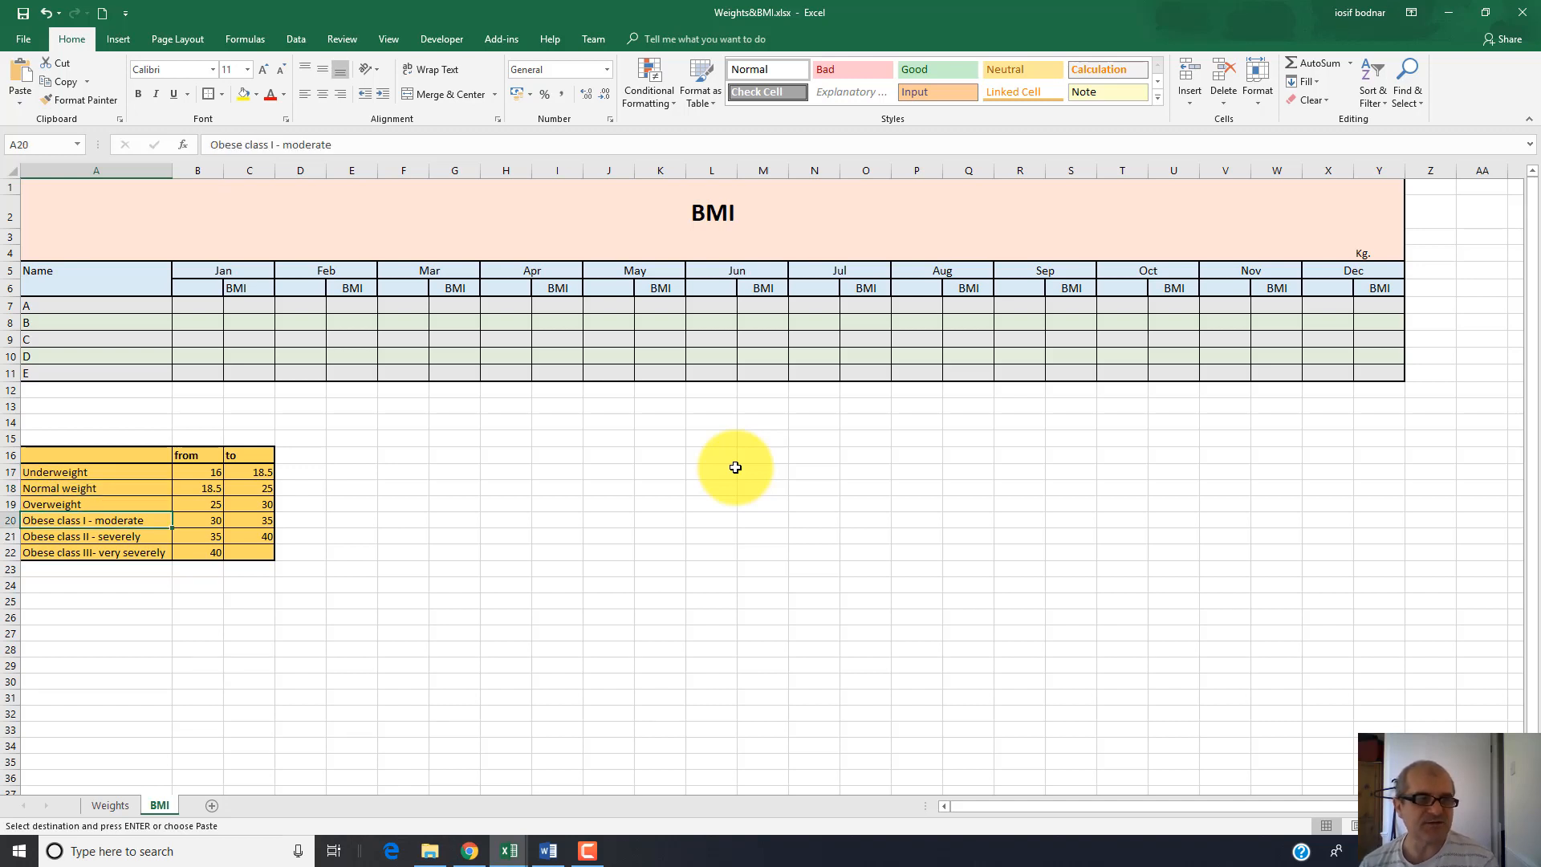
key("Down")
key("Down")
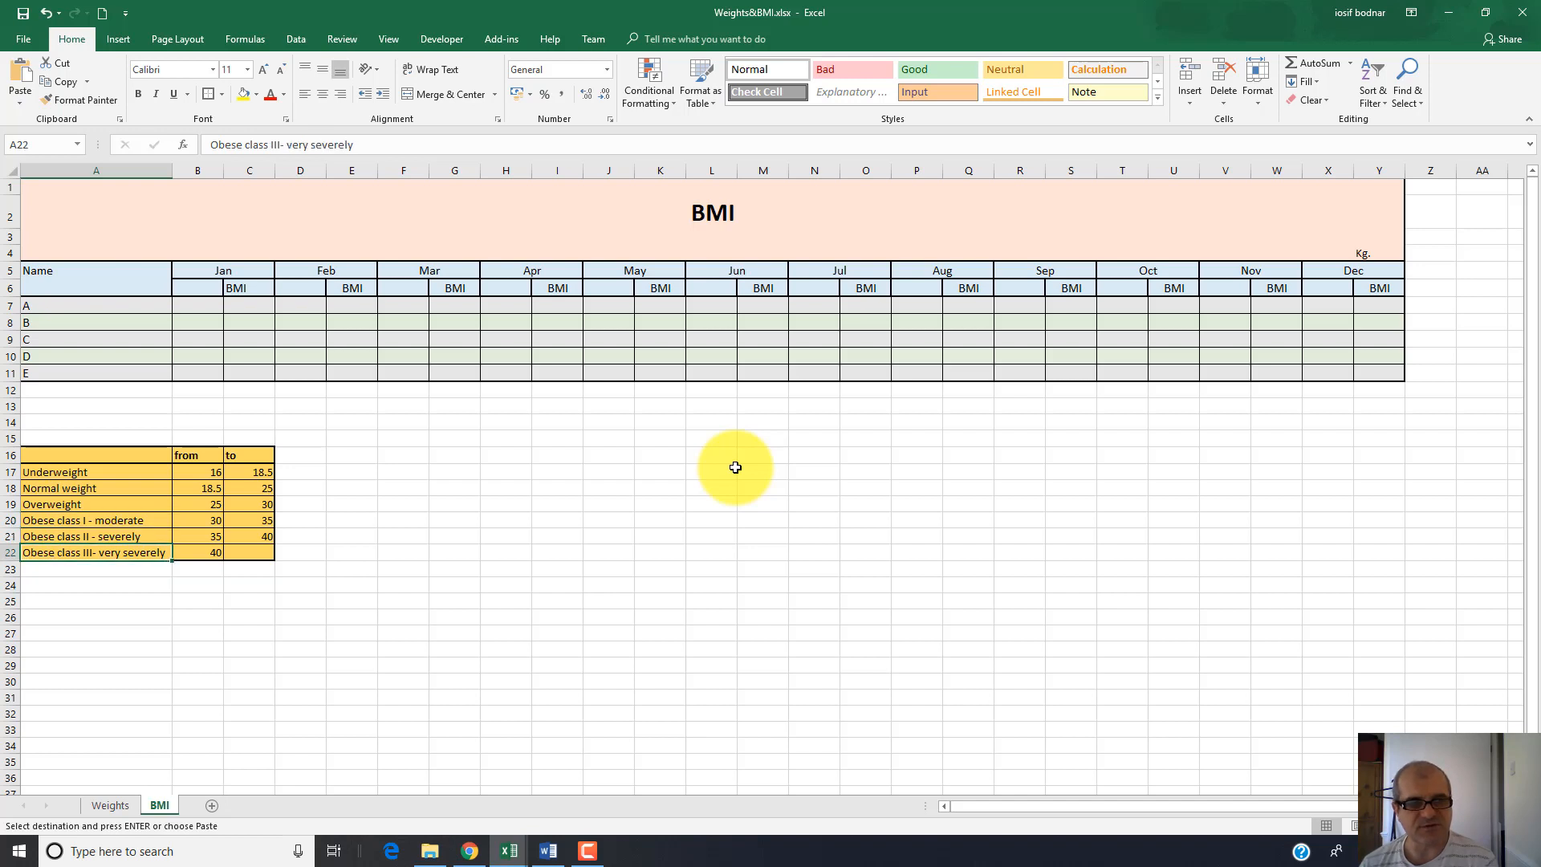
key("Up")
key("Up")
key("Up")
key("Up")
key("Up")
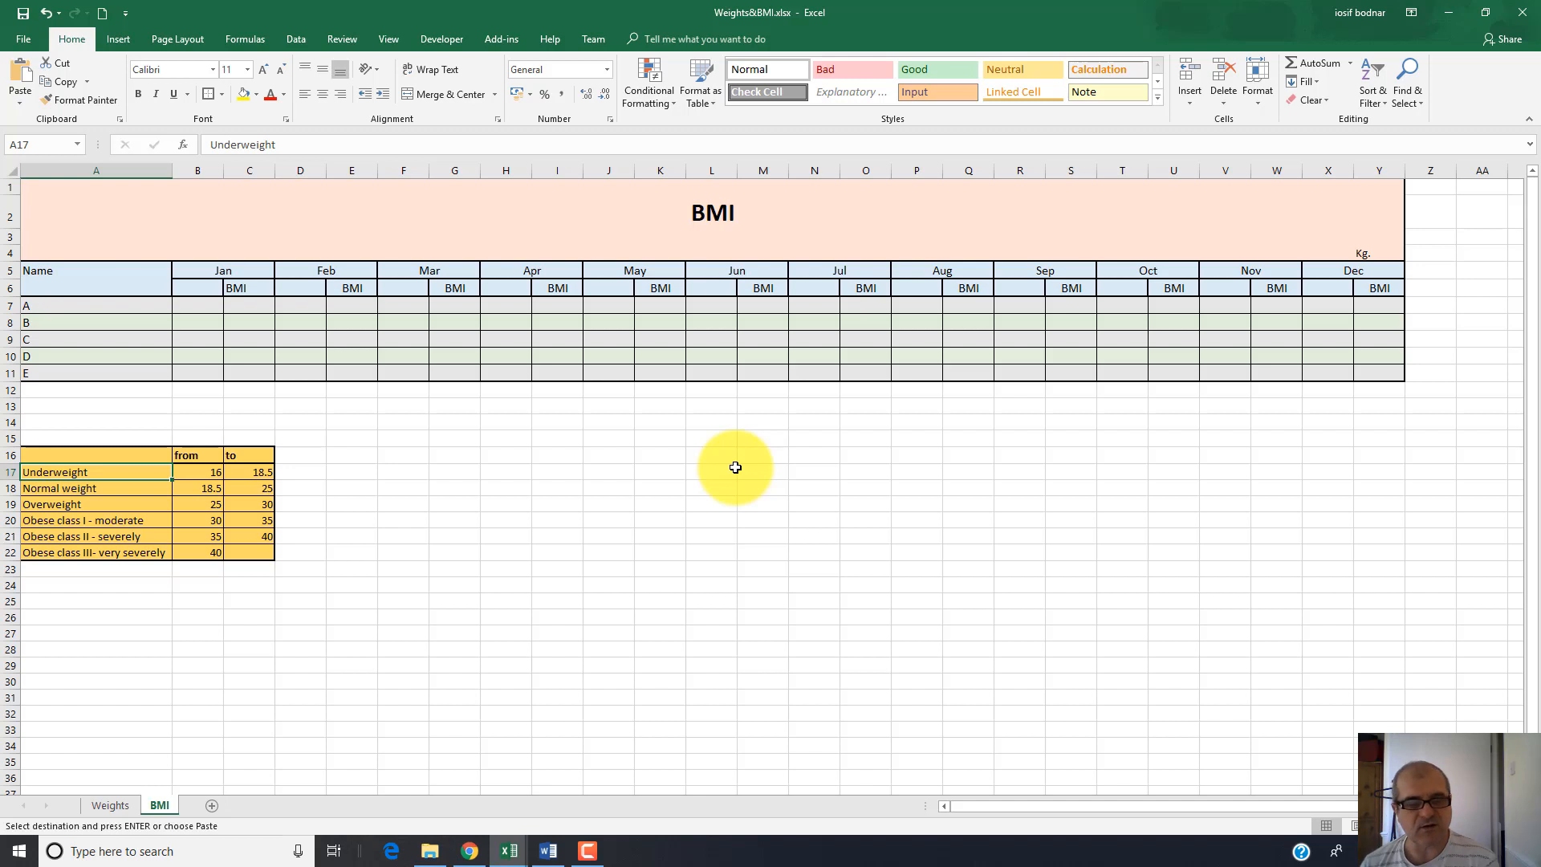
key("Right")
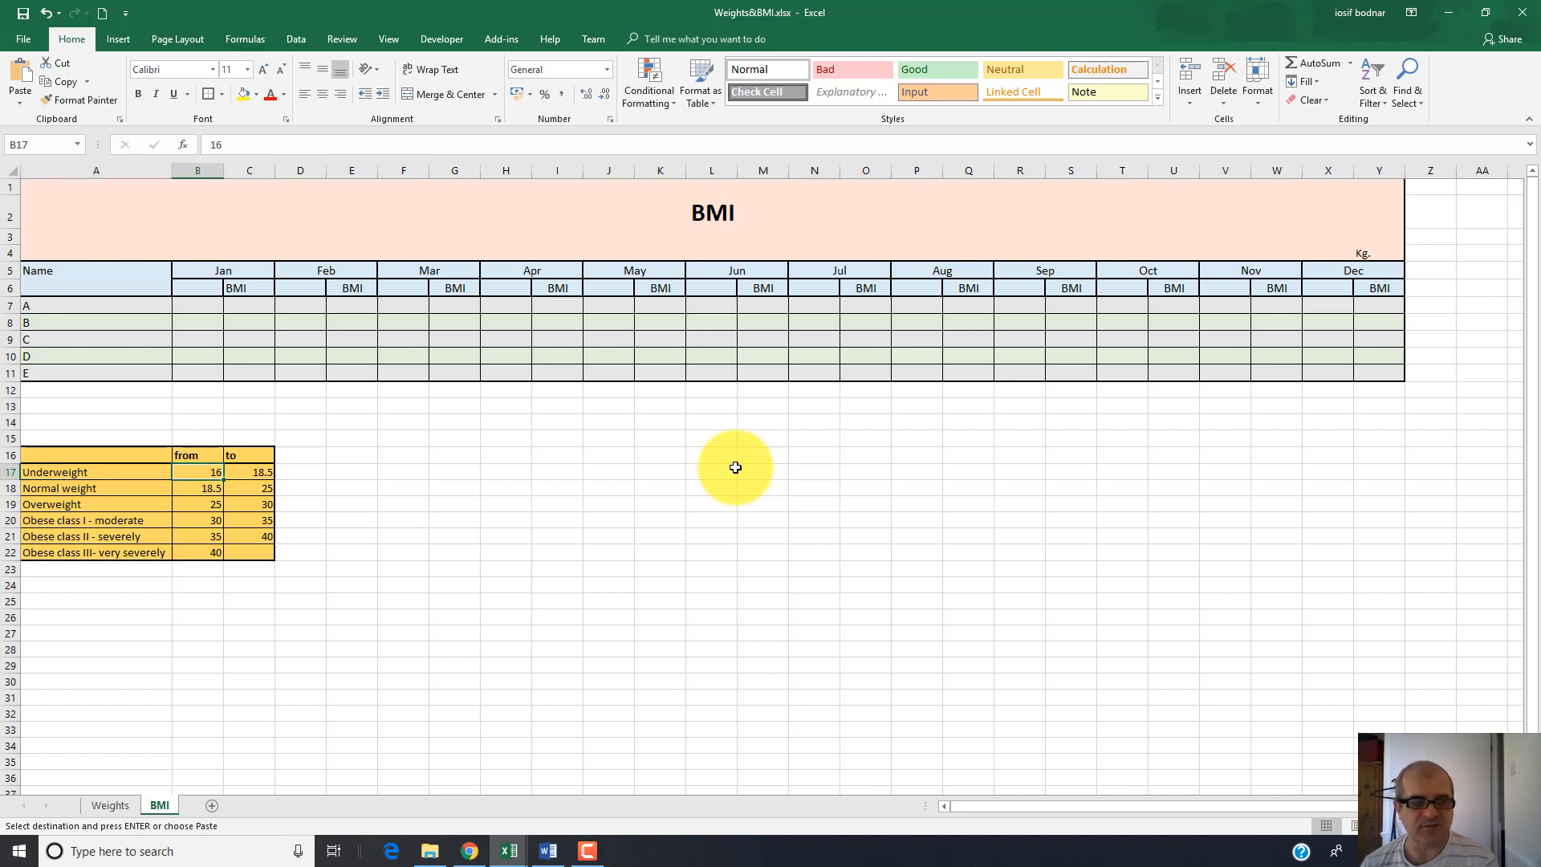
key("Right")
key("Left")
key("Left")
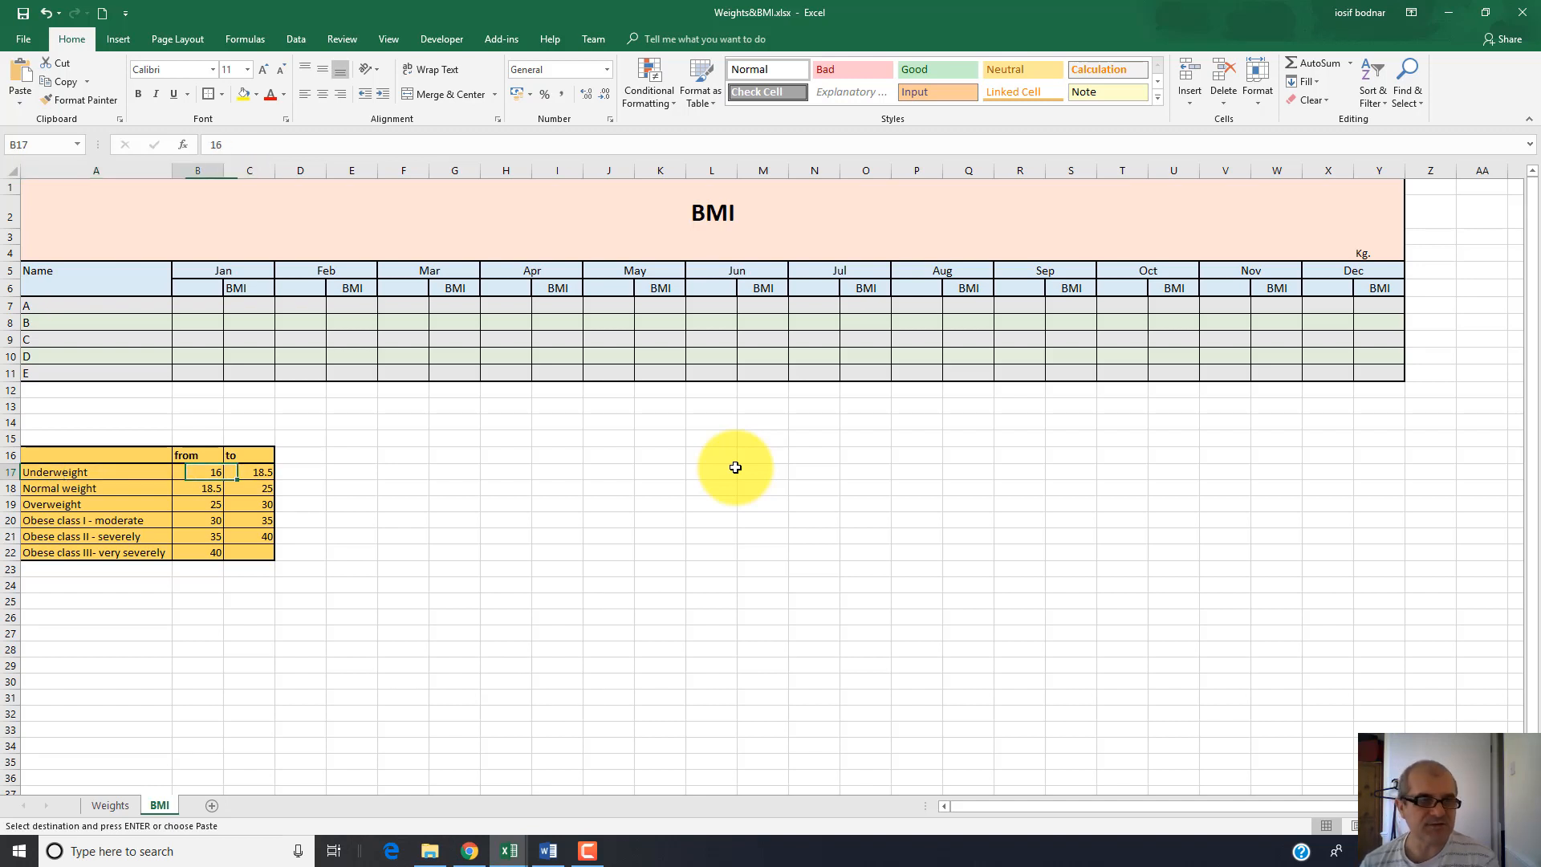
key("Right")
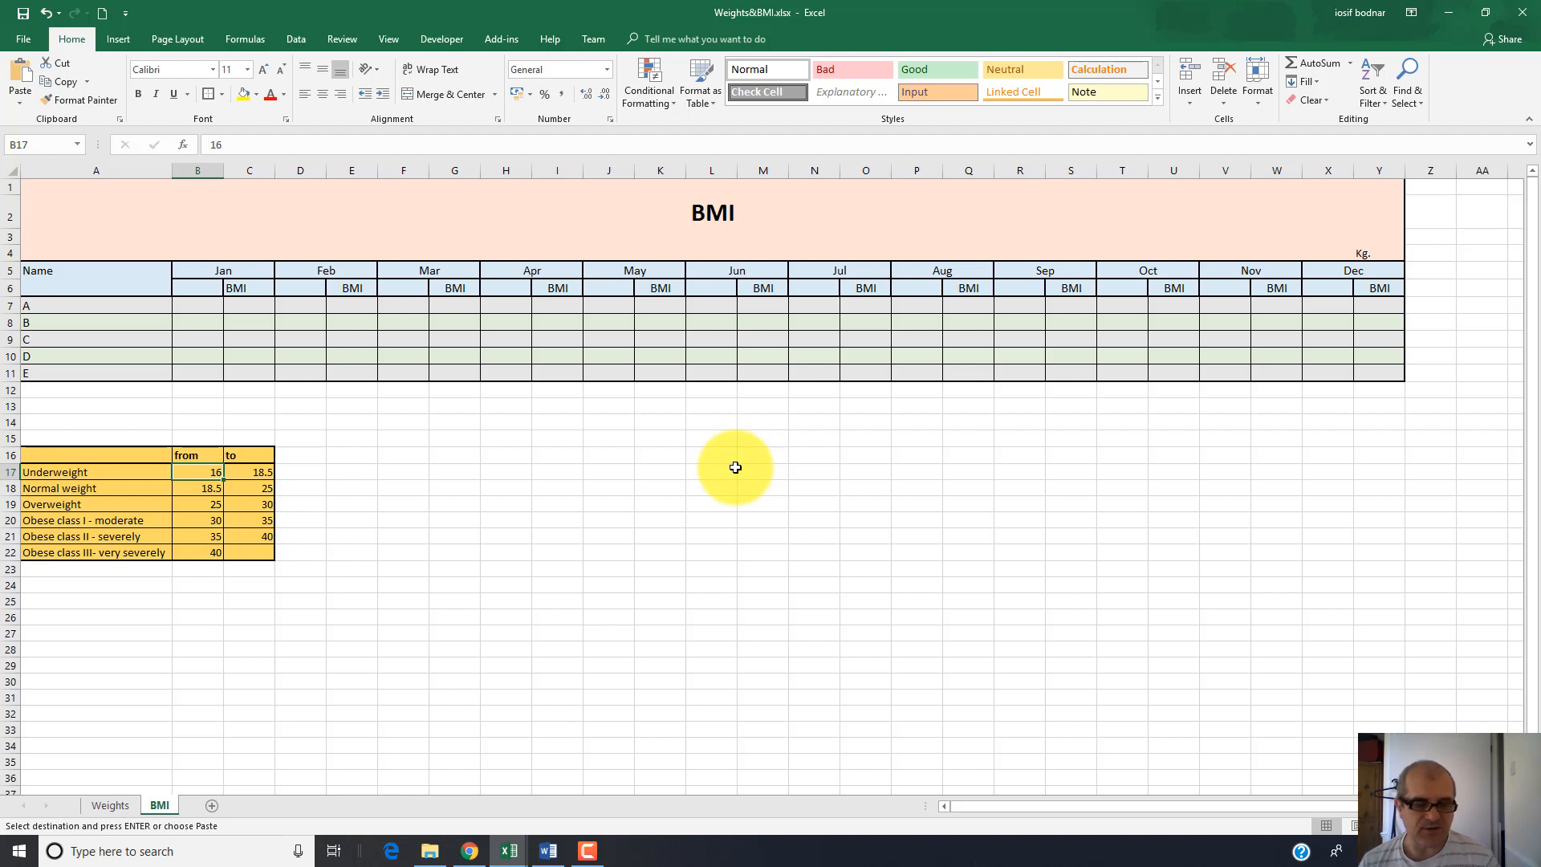
key("Right")
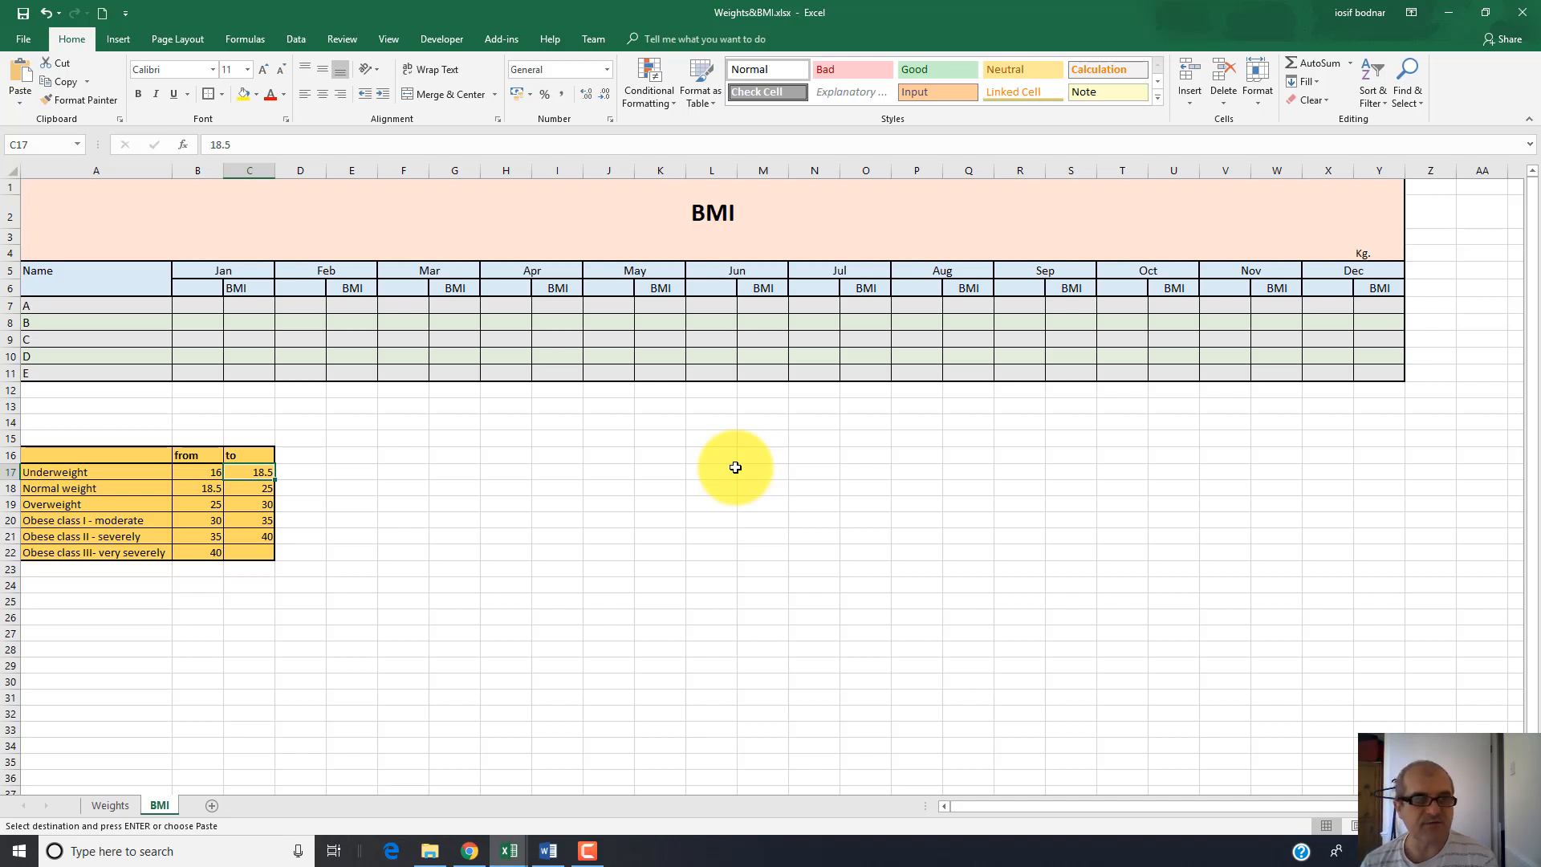
key("Left")
key("Left")
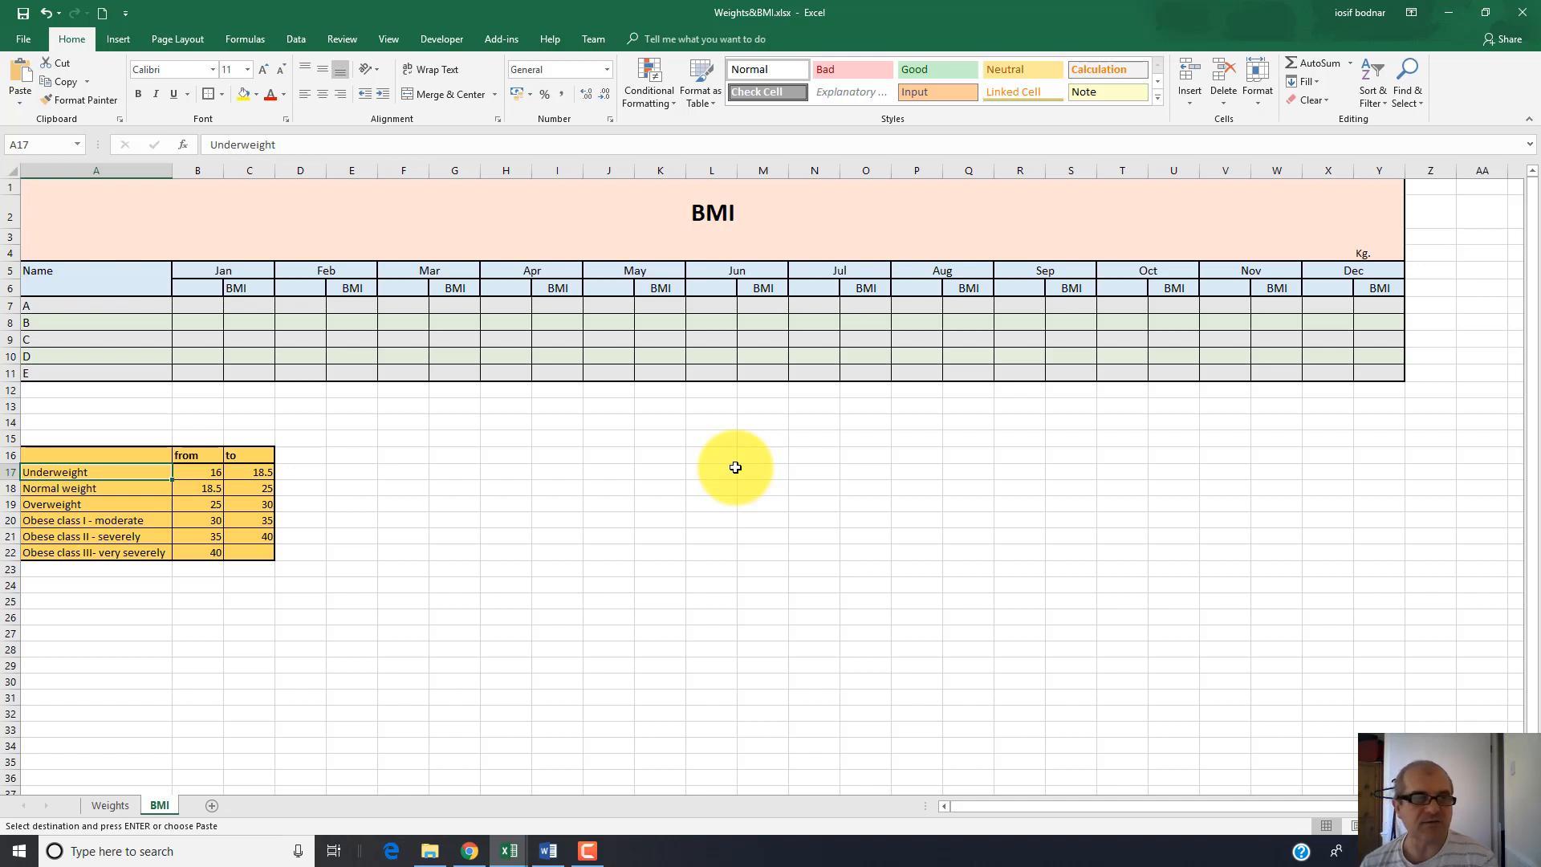
Review the category names once more, including the whole reference table A16:C22
key("Down")
key("Down")
key("Down")
key("Down")
key("Down")
key("Up")
key("Up")
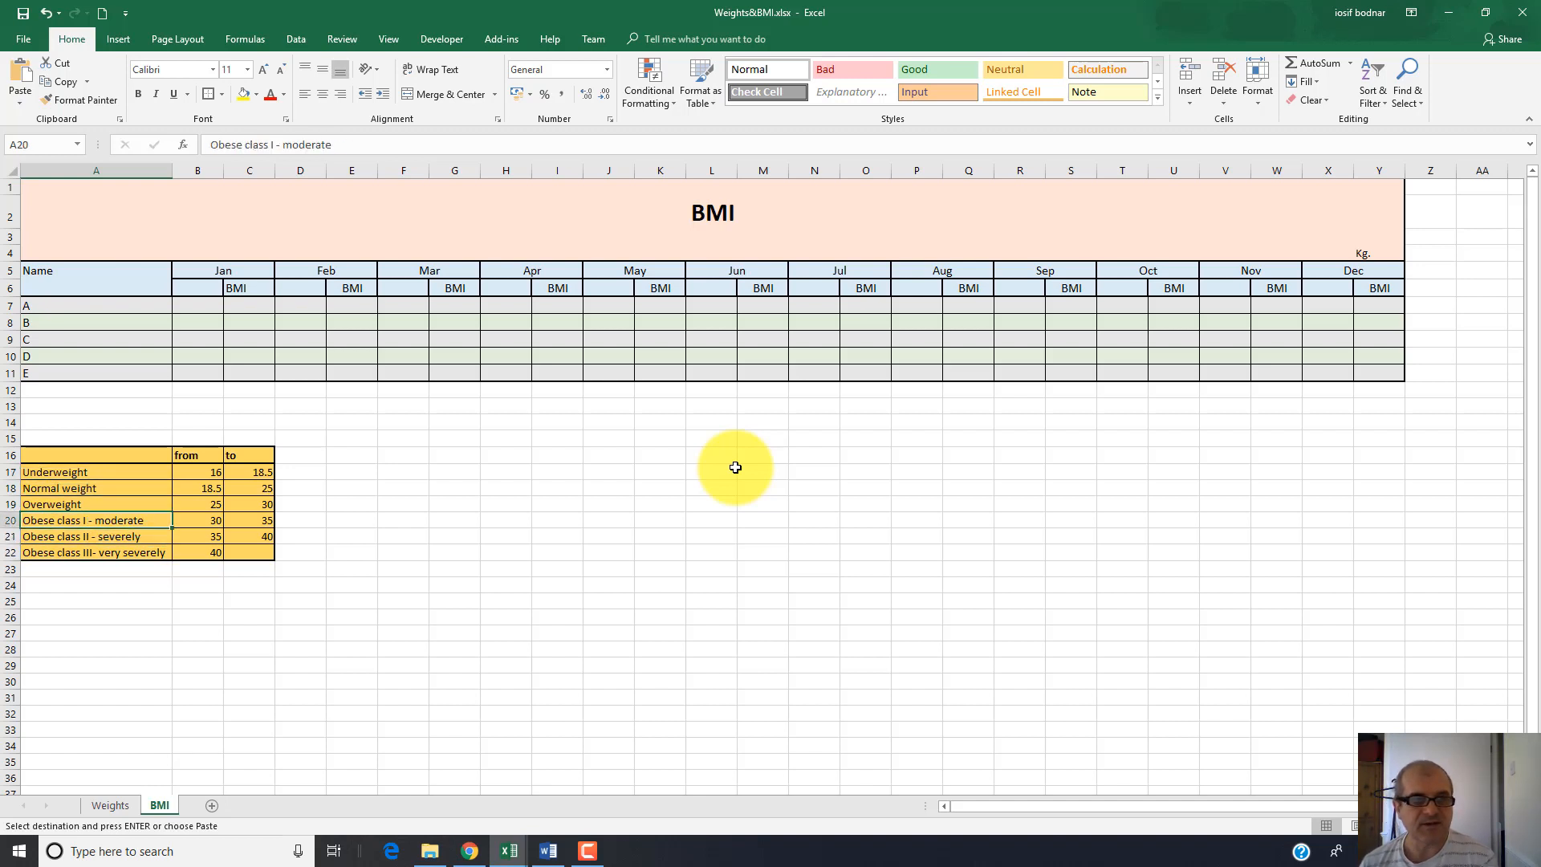
key("Up")
key("Up")
key("Up")
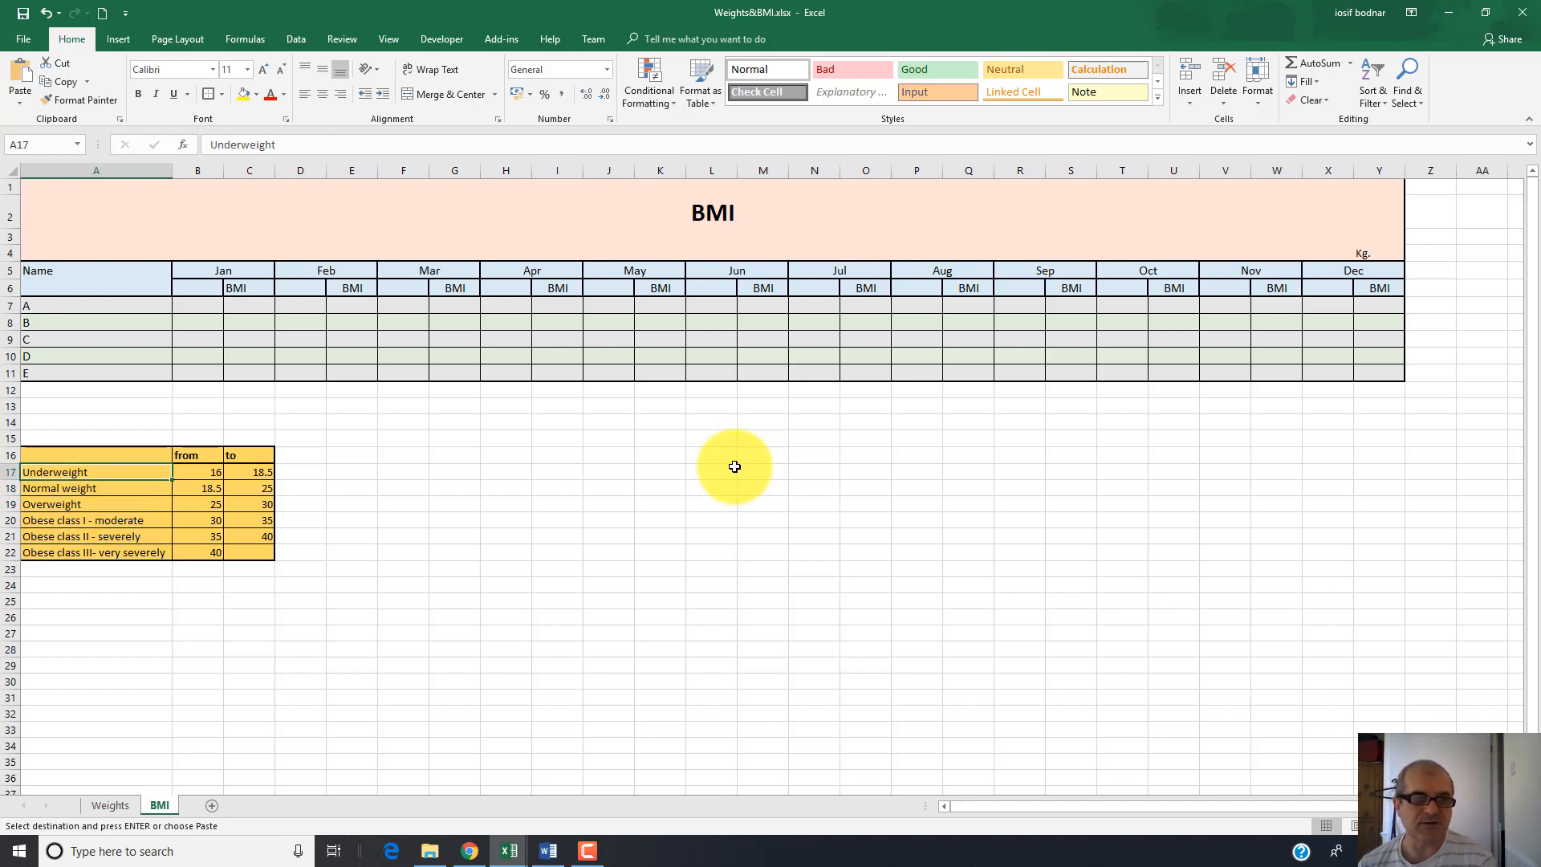
left_click(95, 453)
left_click_drag(136, 457, 248, 551)
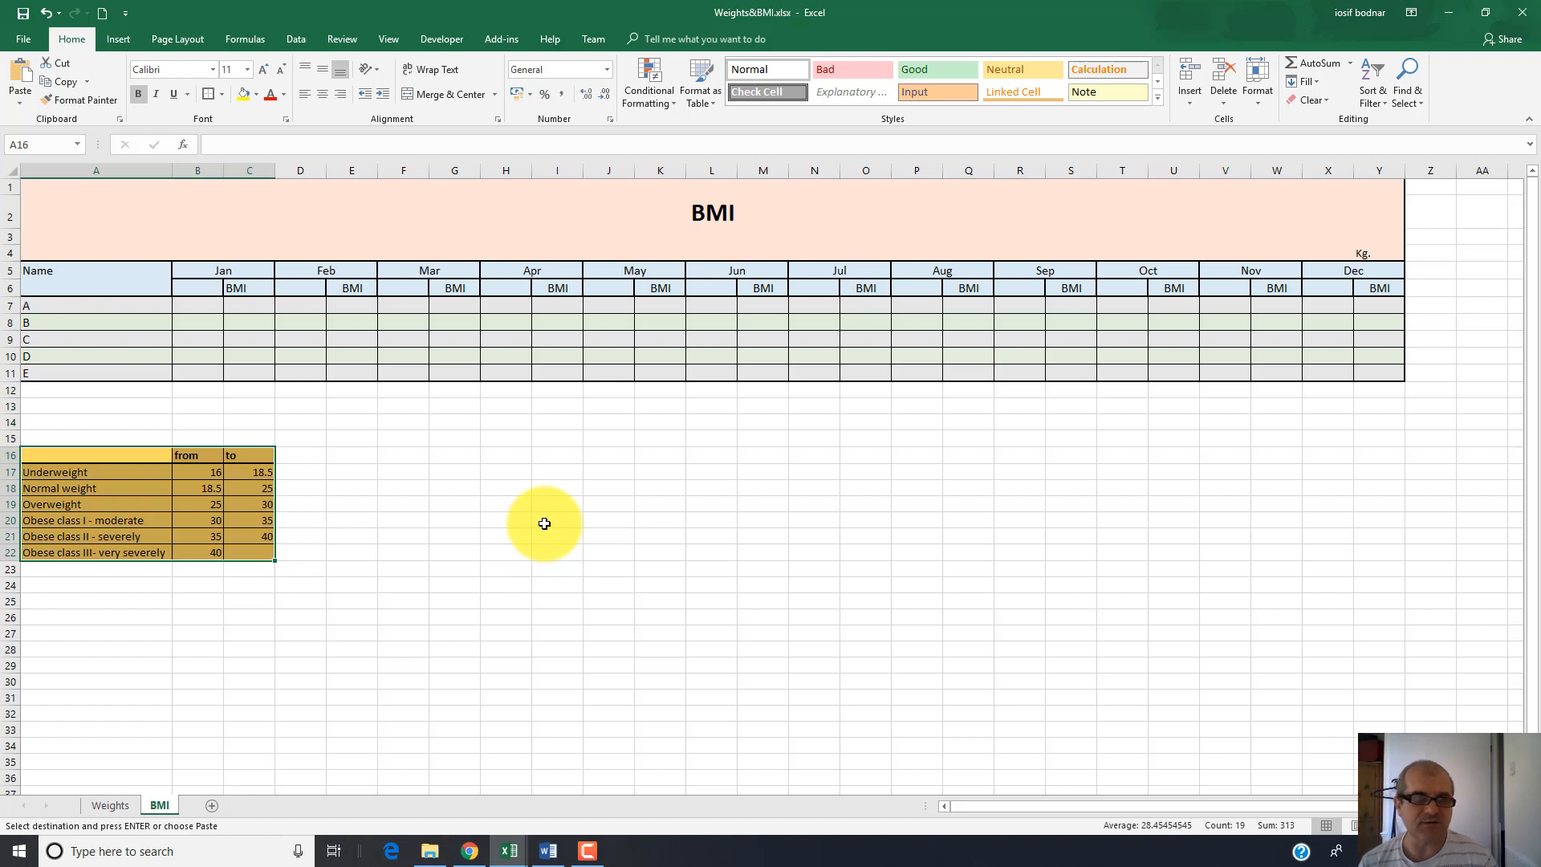
left_click(381, 488)
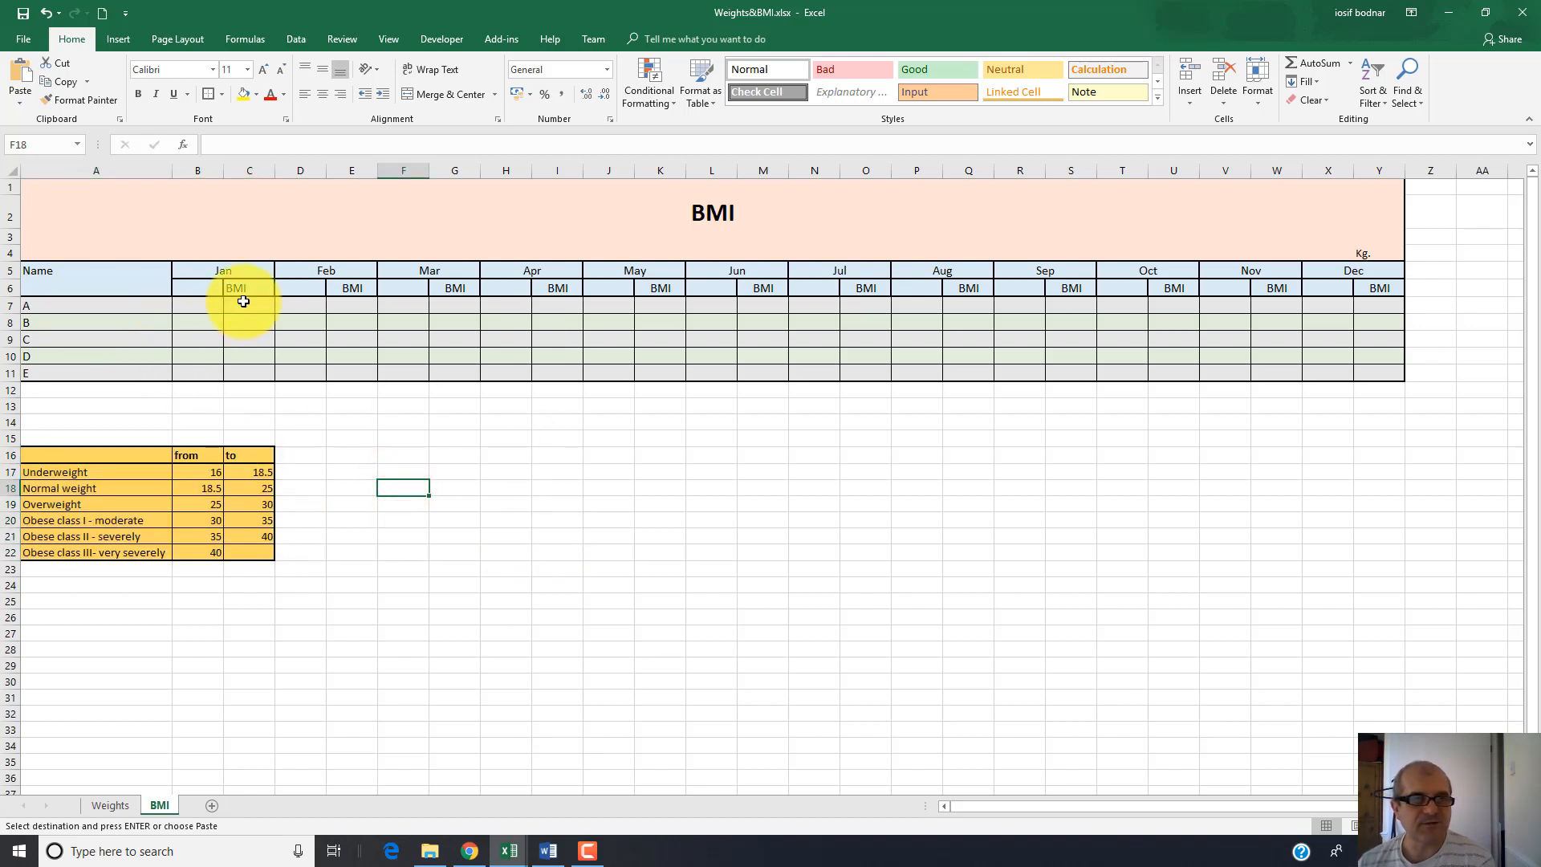
Enter 1.75 as person A's height in cell B7 under Jan
left_click(198, 309)
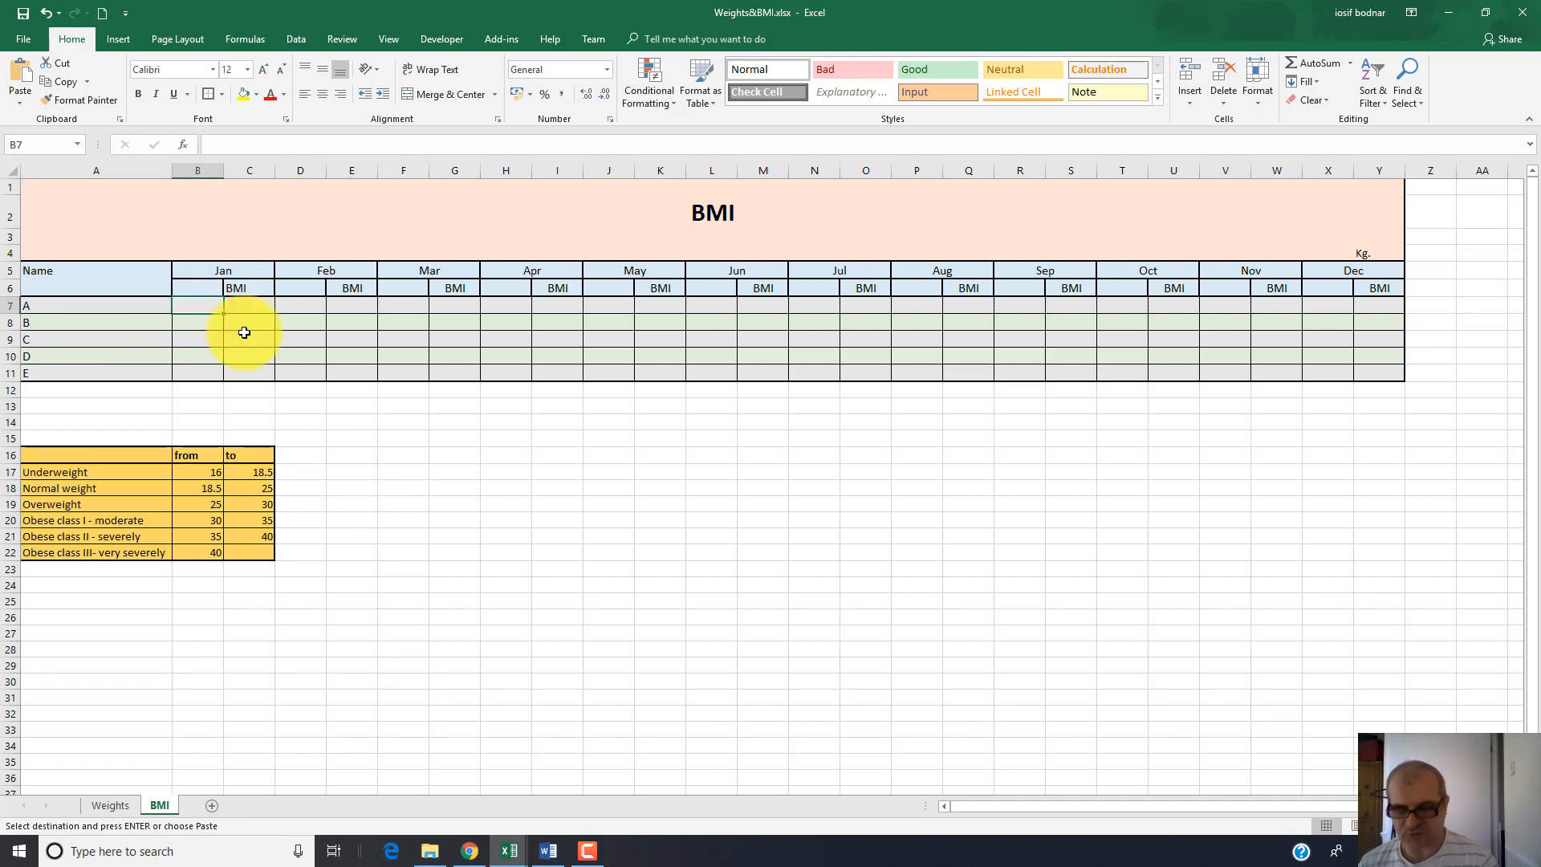
type("1.")
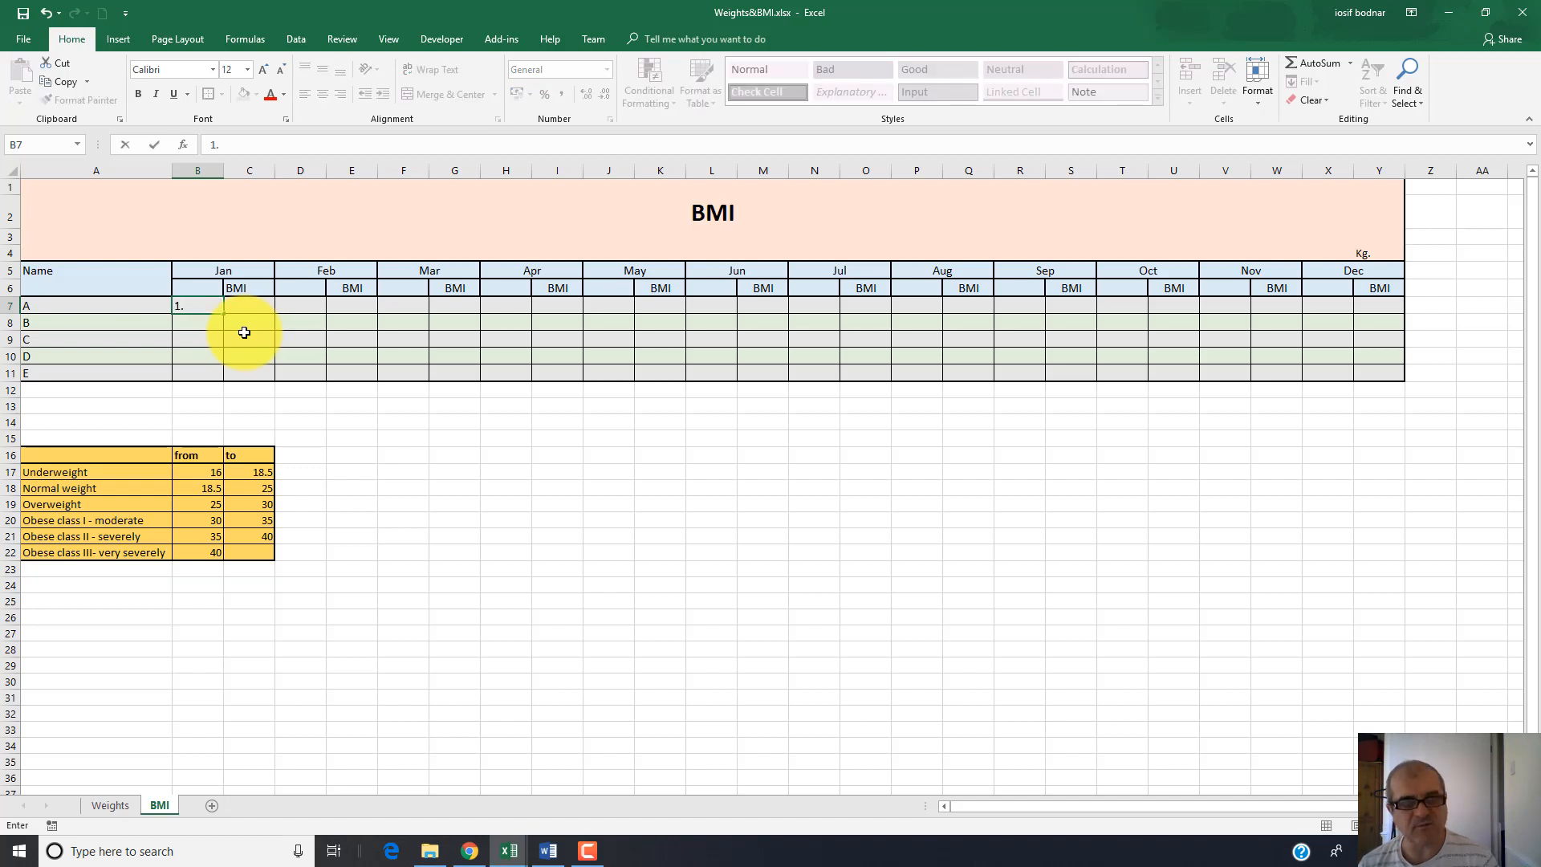
type("75")
key("Return")
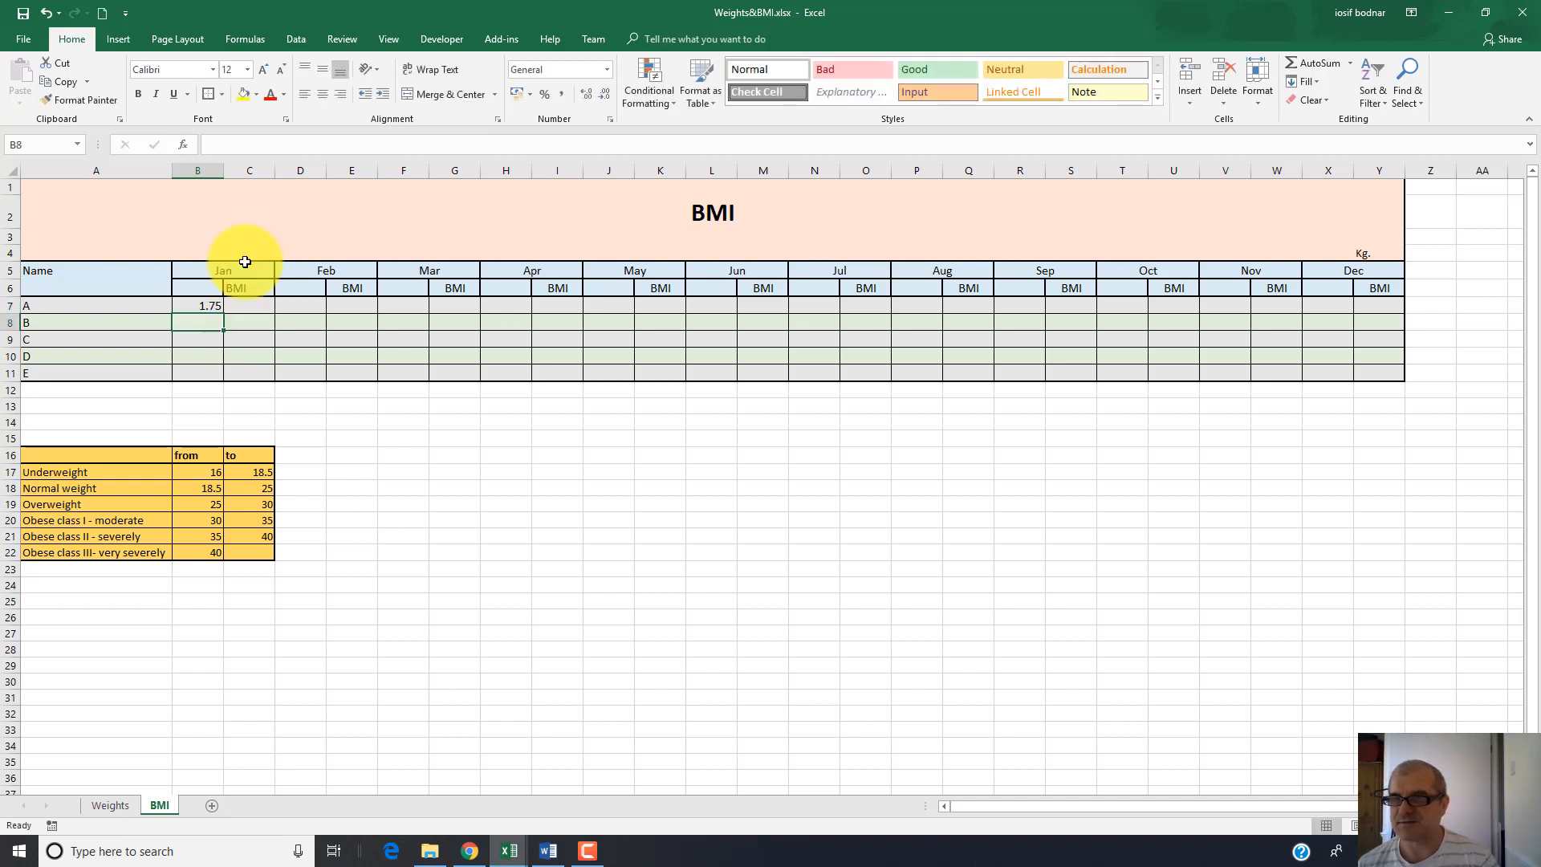
Replace the unit label in cell Y4 with "meters"
left_click(1370, 252)
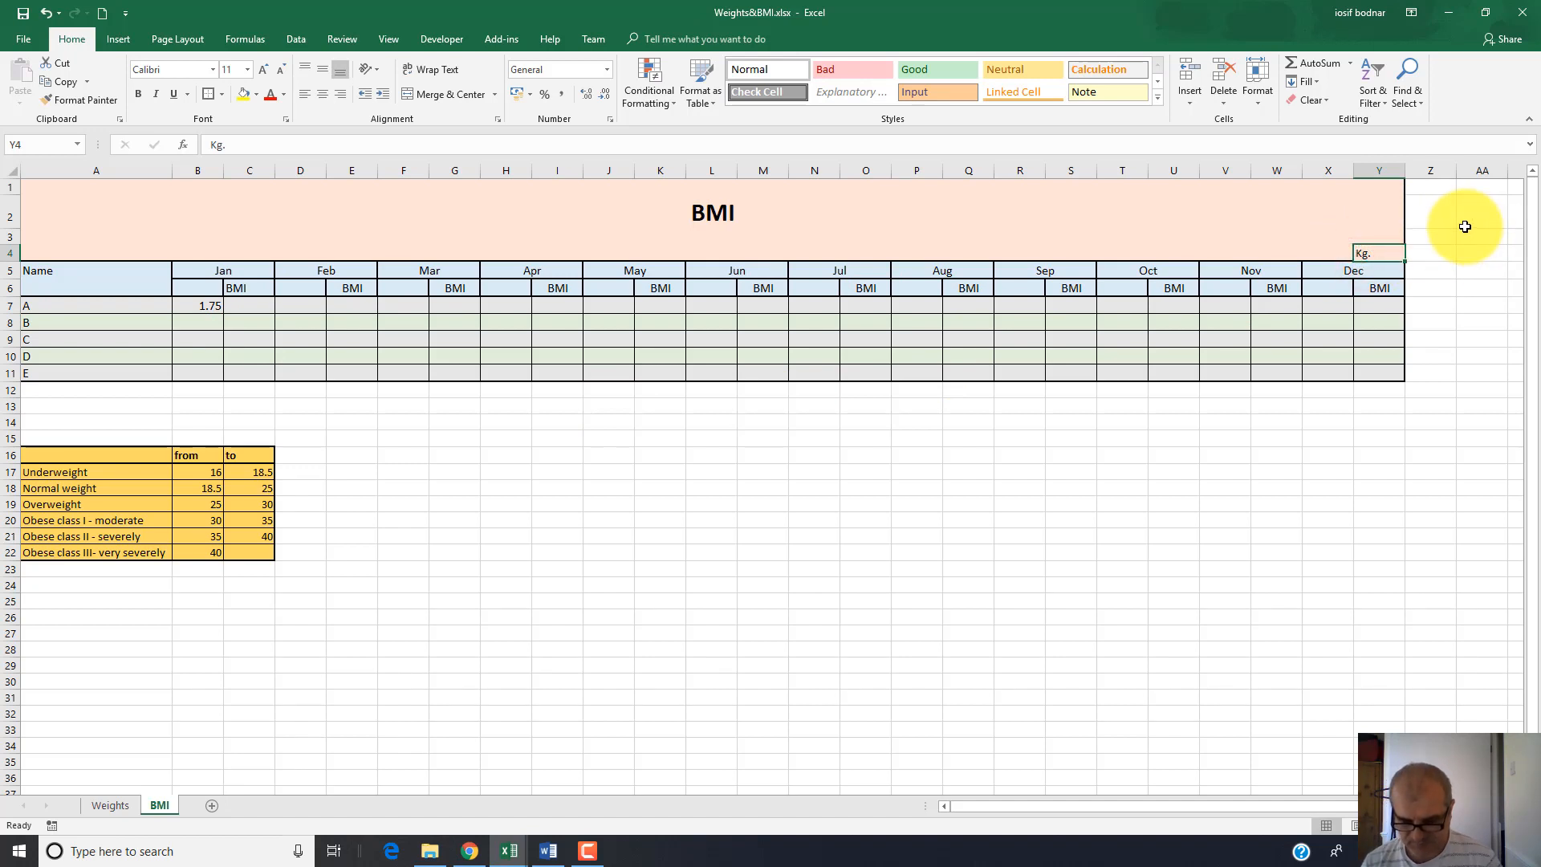
type("met")
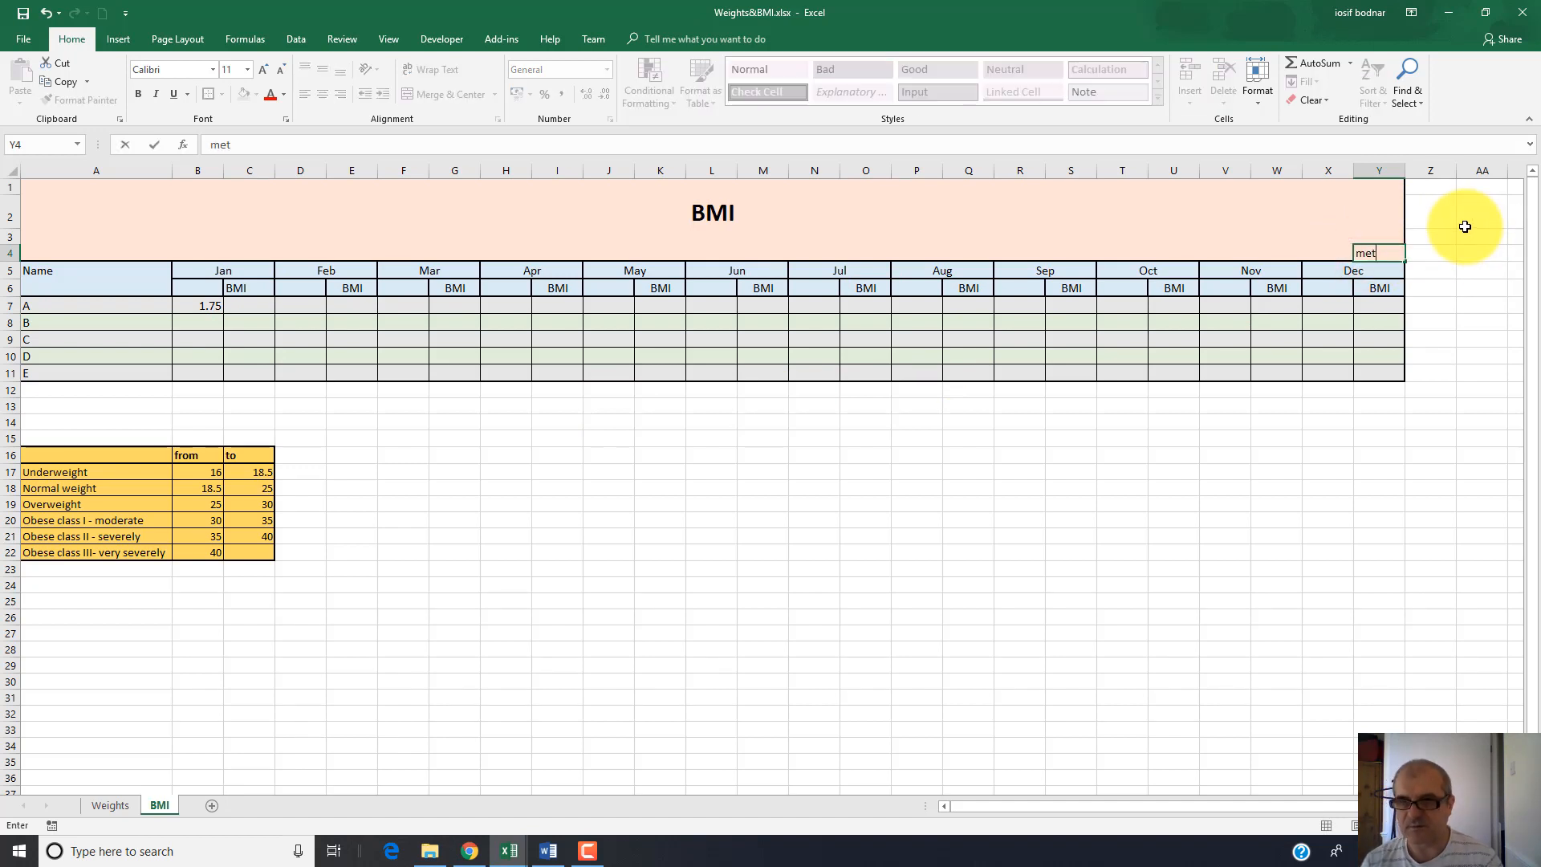
type("er")
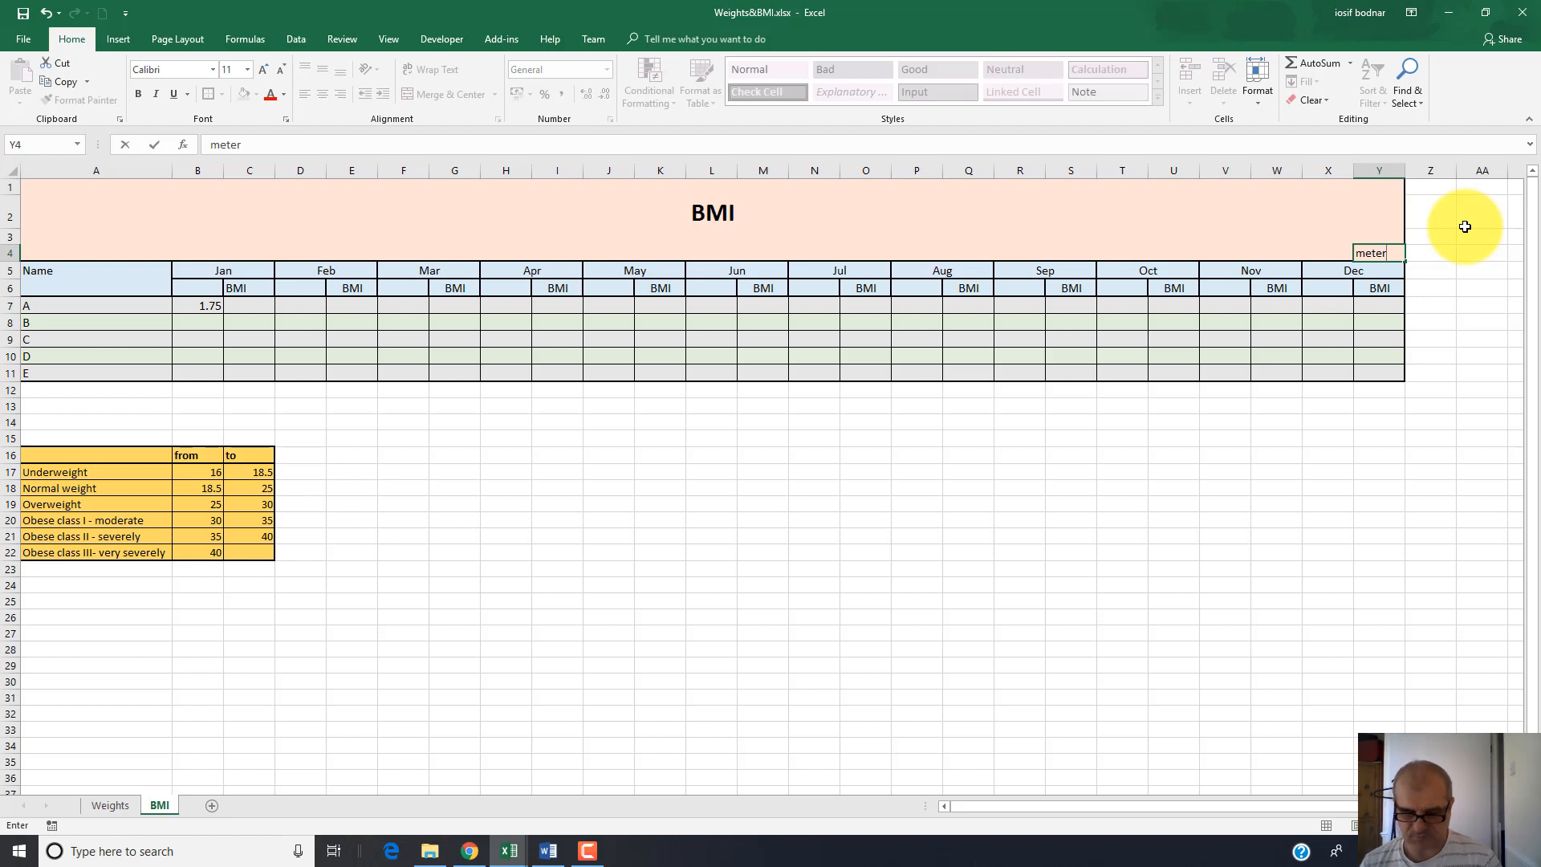
type("s")
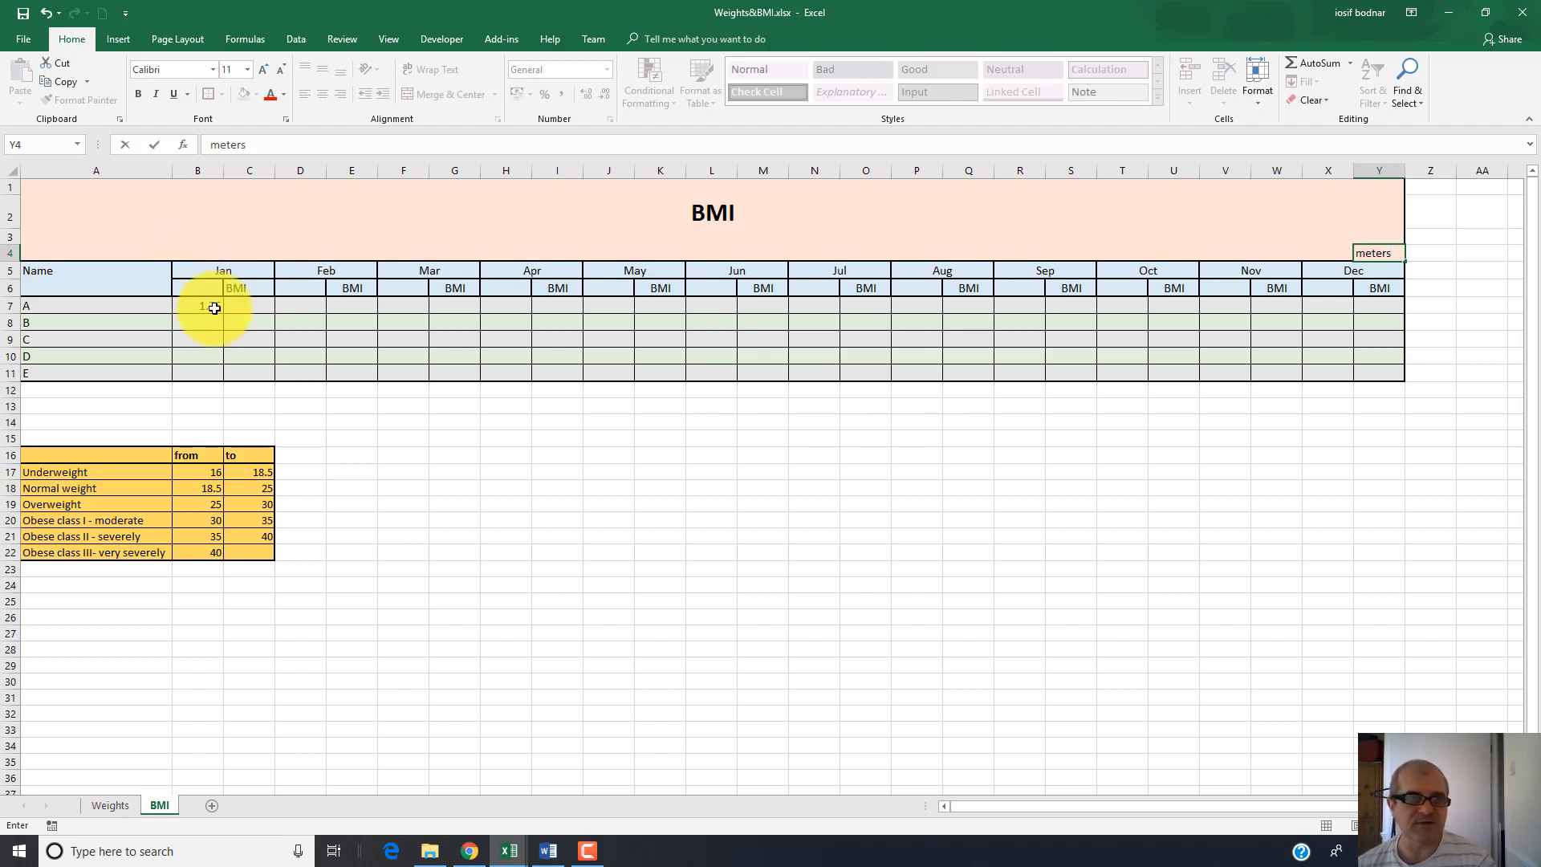
Enter the January heights 1.80, 1.60, 1.65 and 1.70 for persons B, C, D and E in B8:B11
left_click(194, 318)
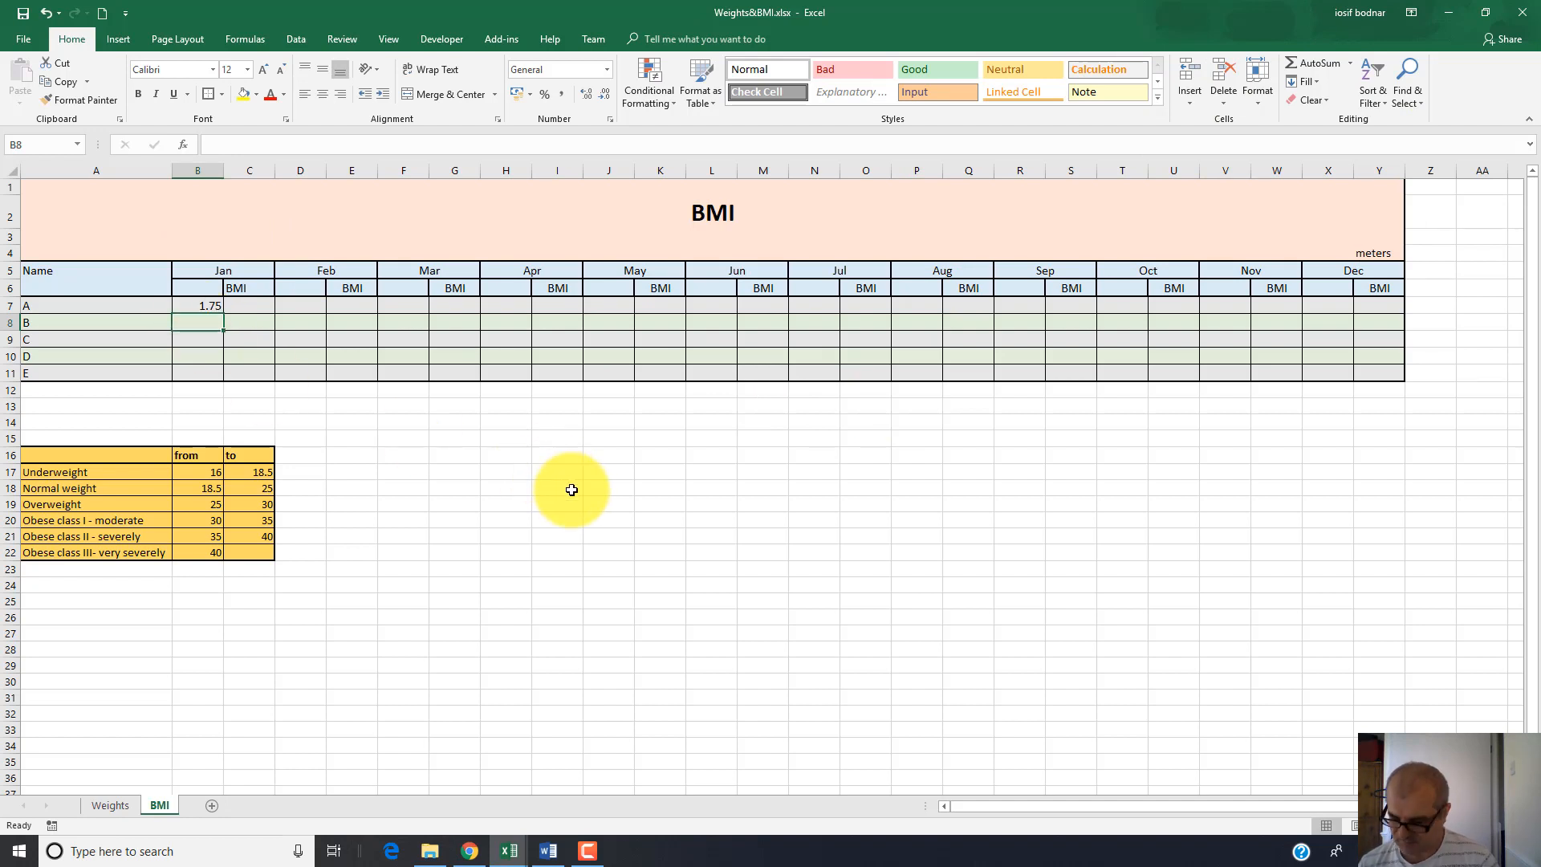
type("1.80")
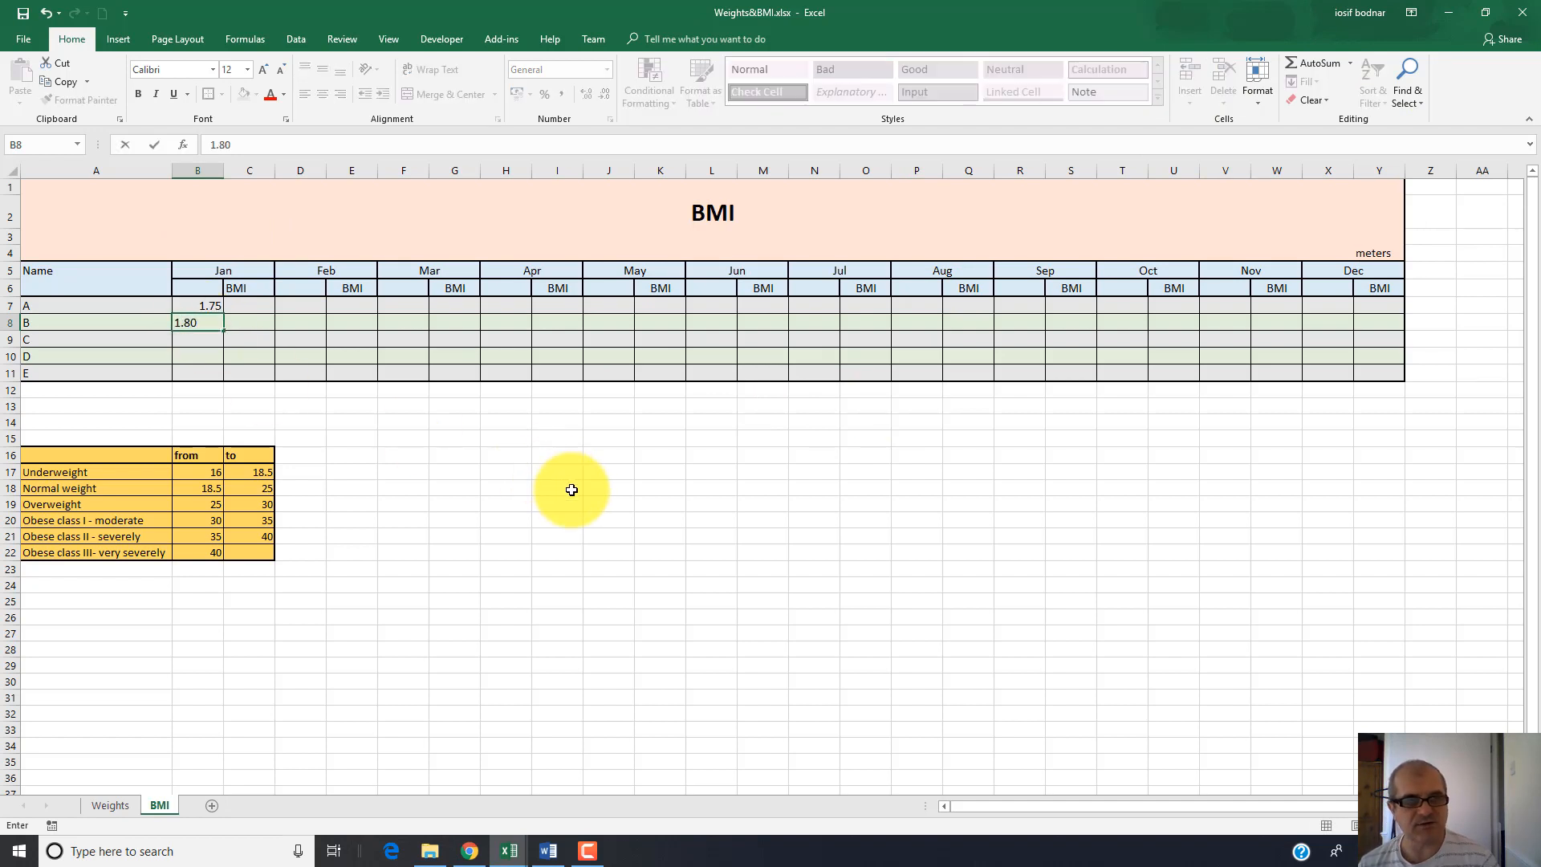
key("Return")
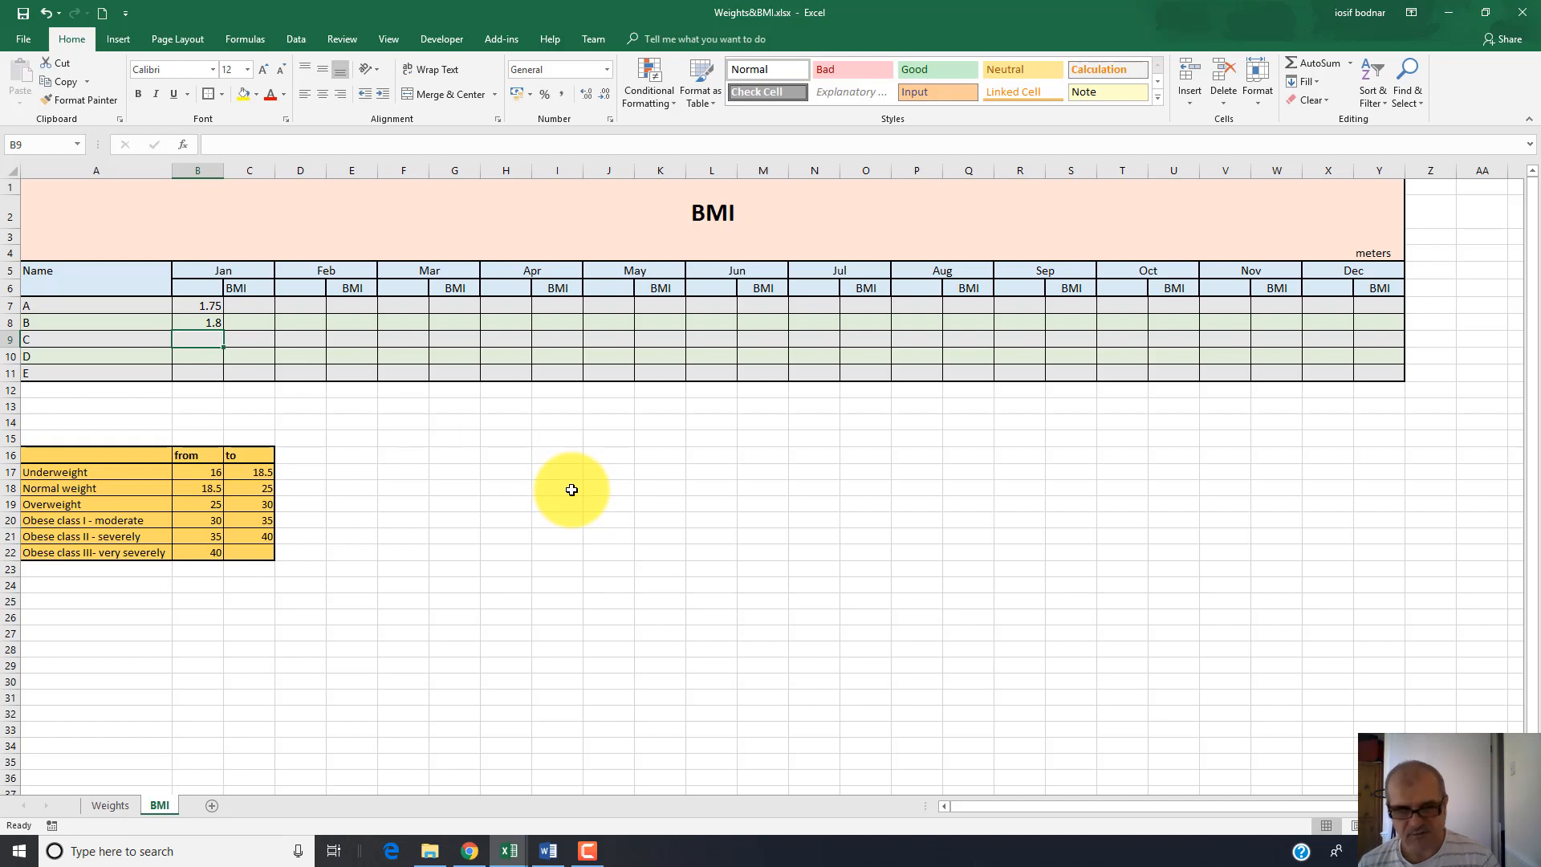
type("1")
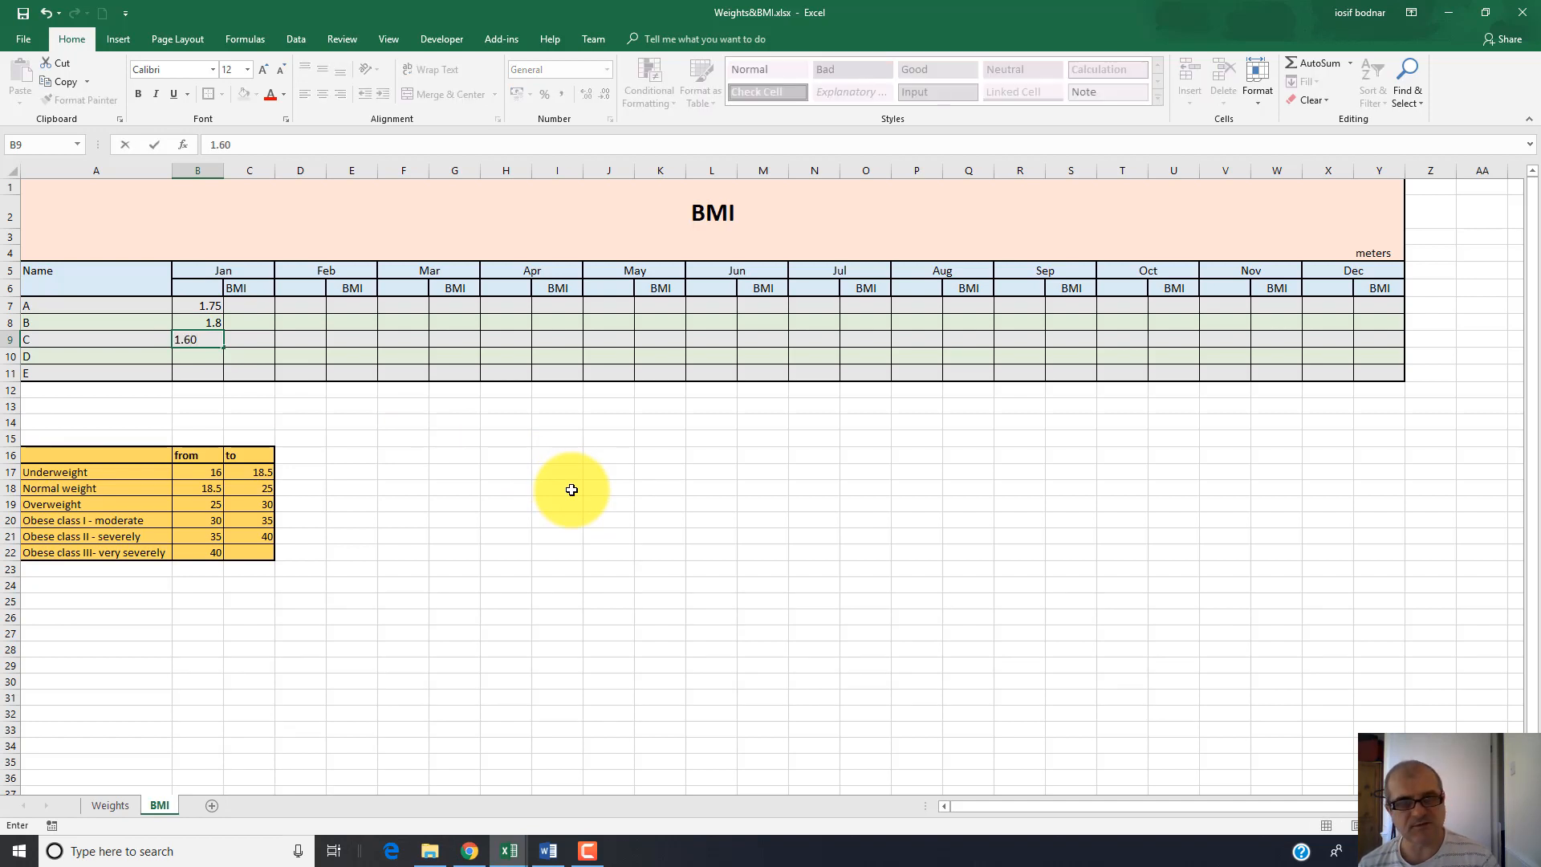
type(".60")
key("Return")
type("1.65")
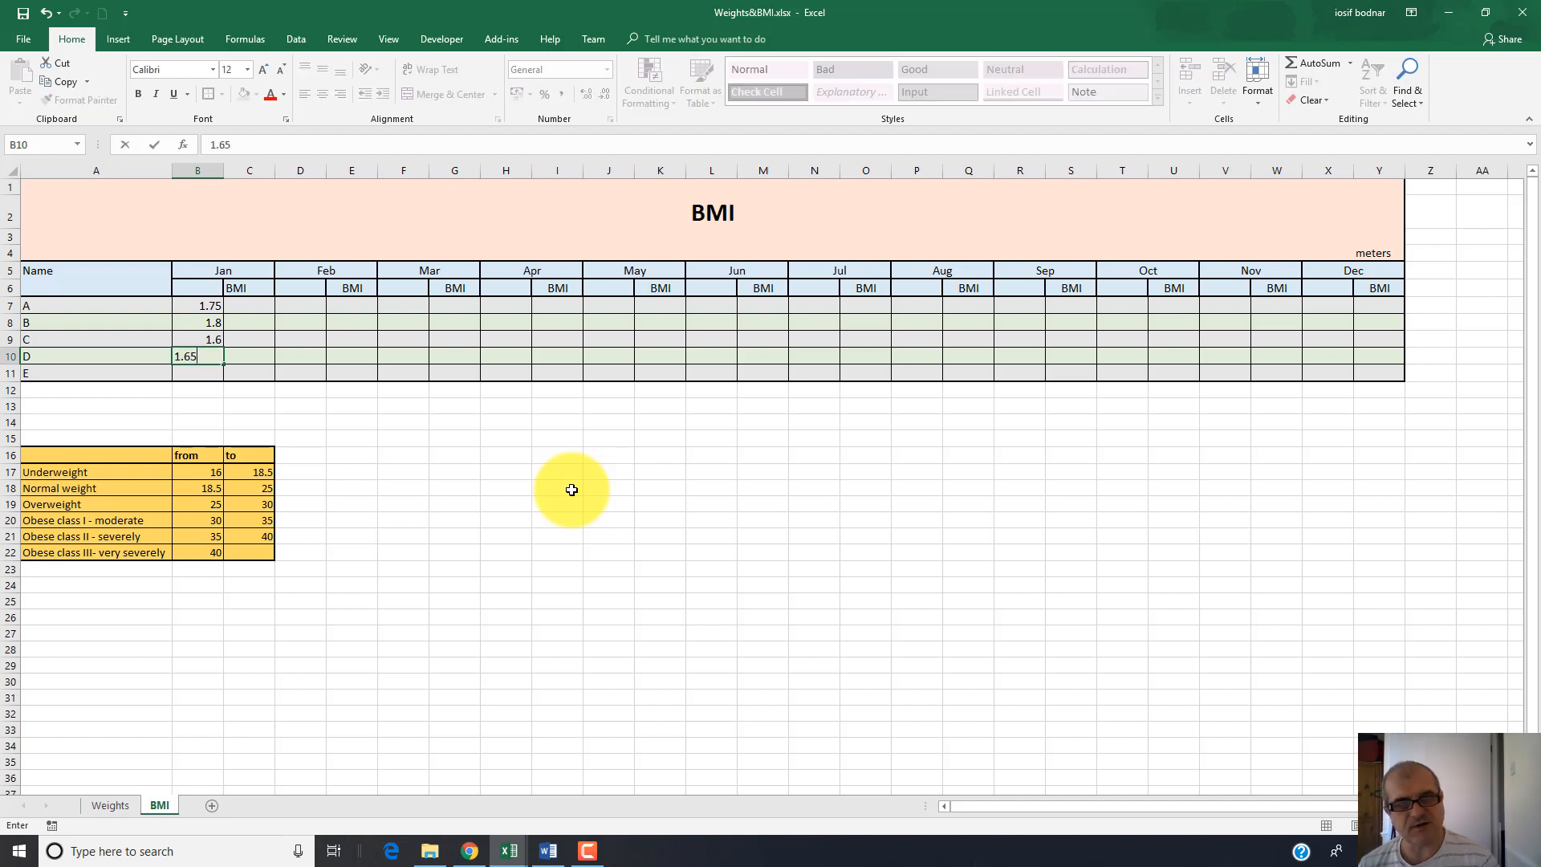
key("Return")
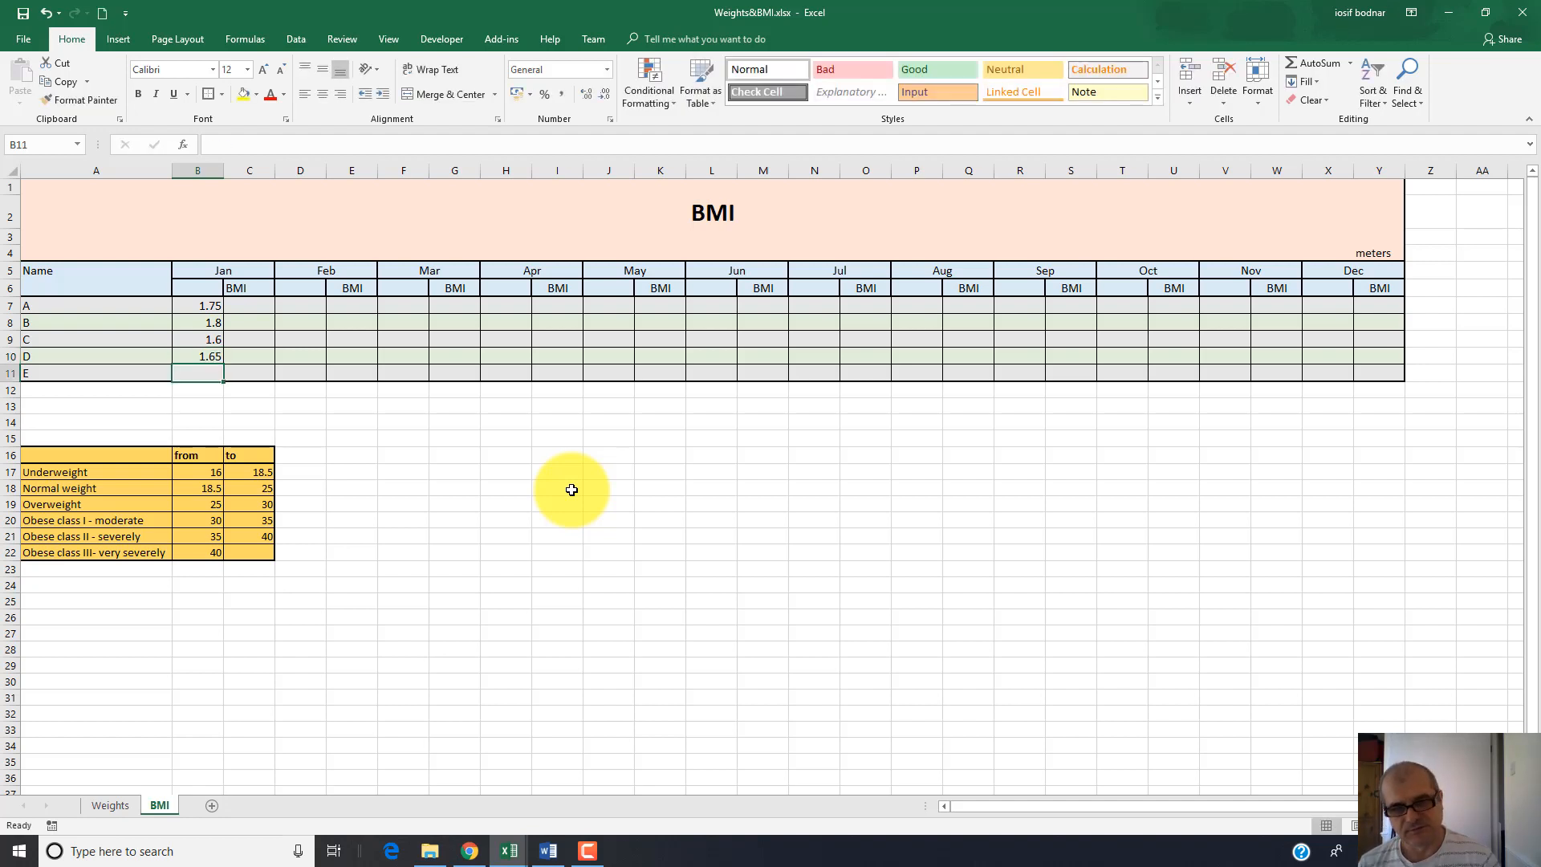
type("1.70")
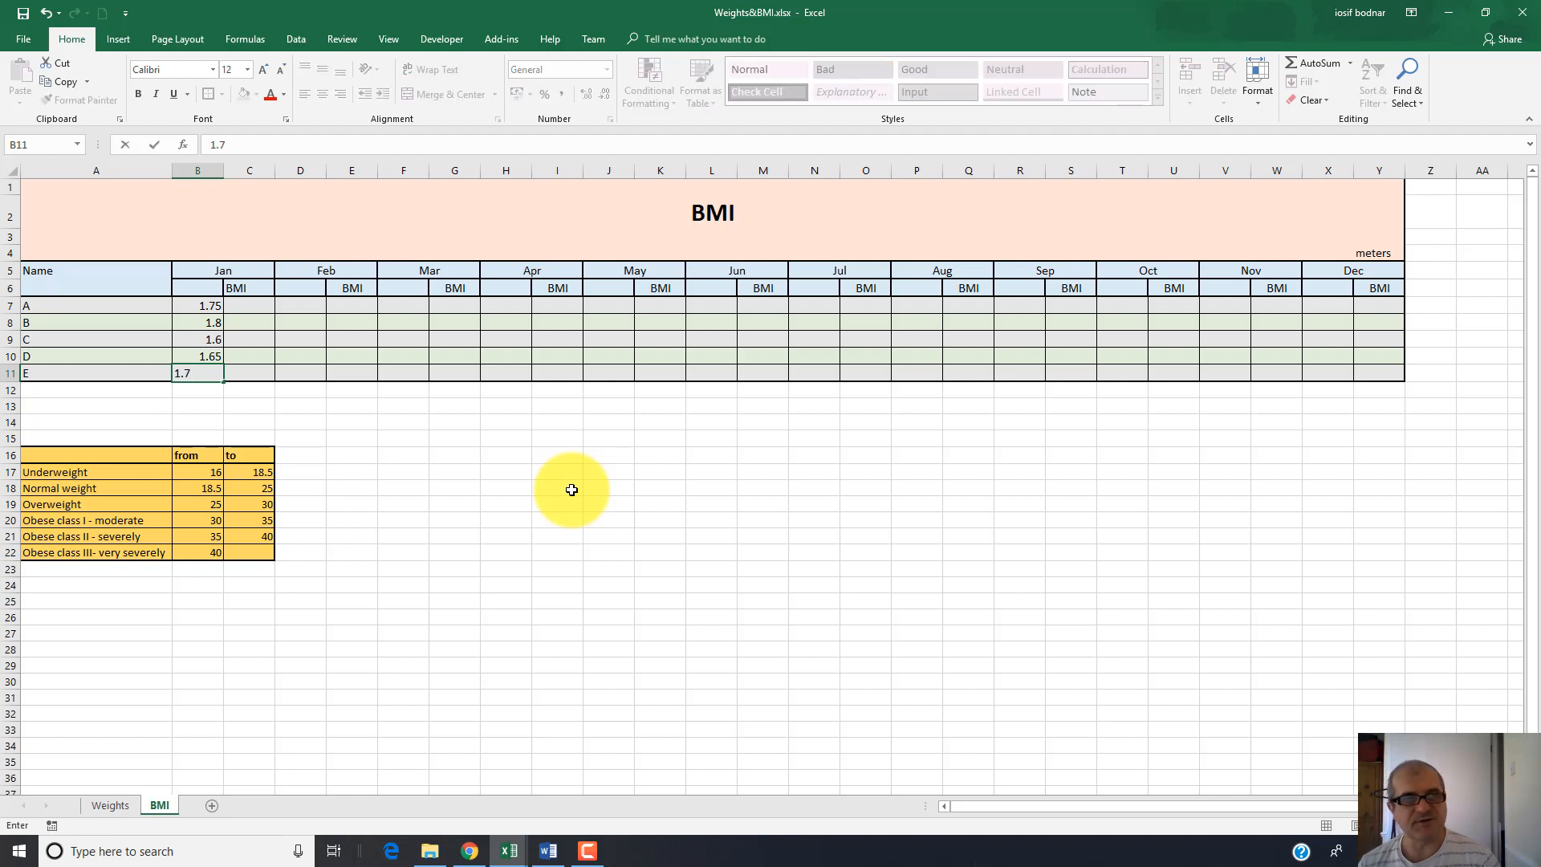
Start person A's January BMI formula in C7 as =IF(OR()), ready for conditions inside the OR function
left_click(250, 306)
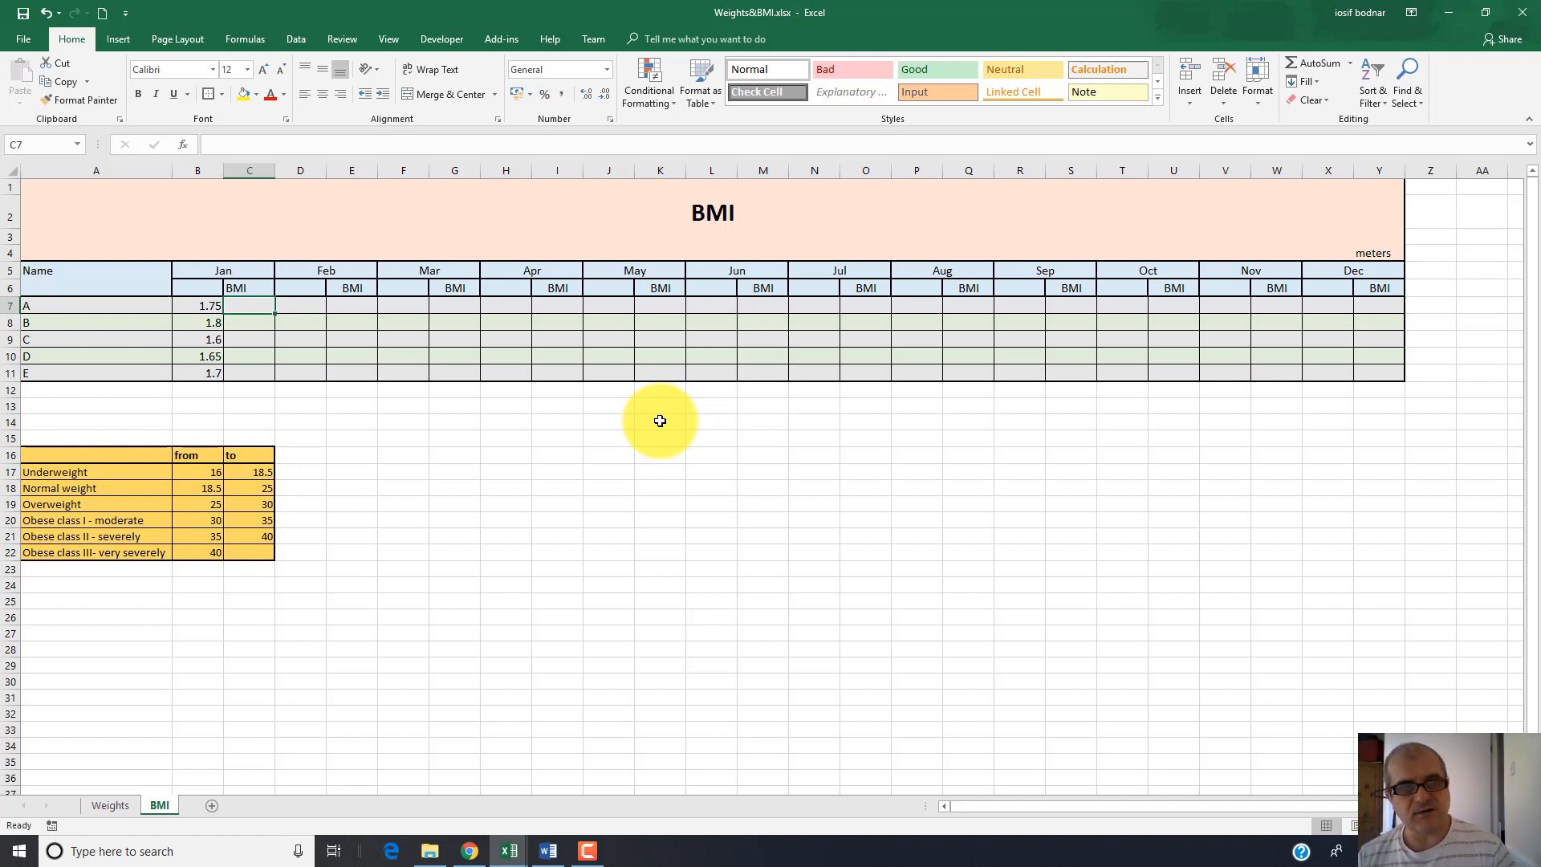
type("=")
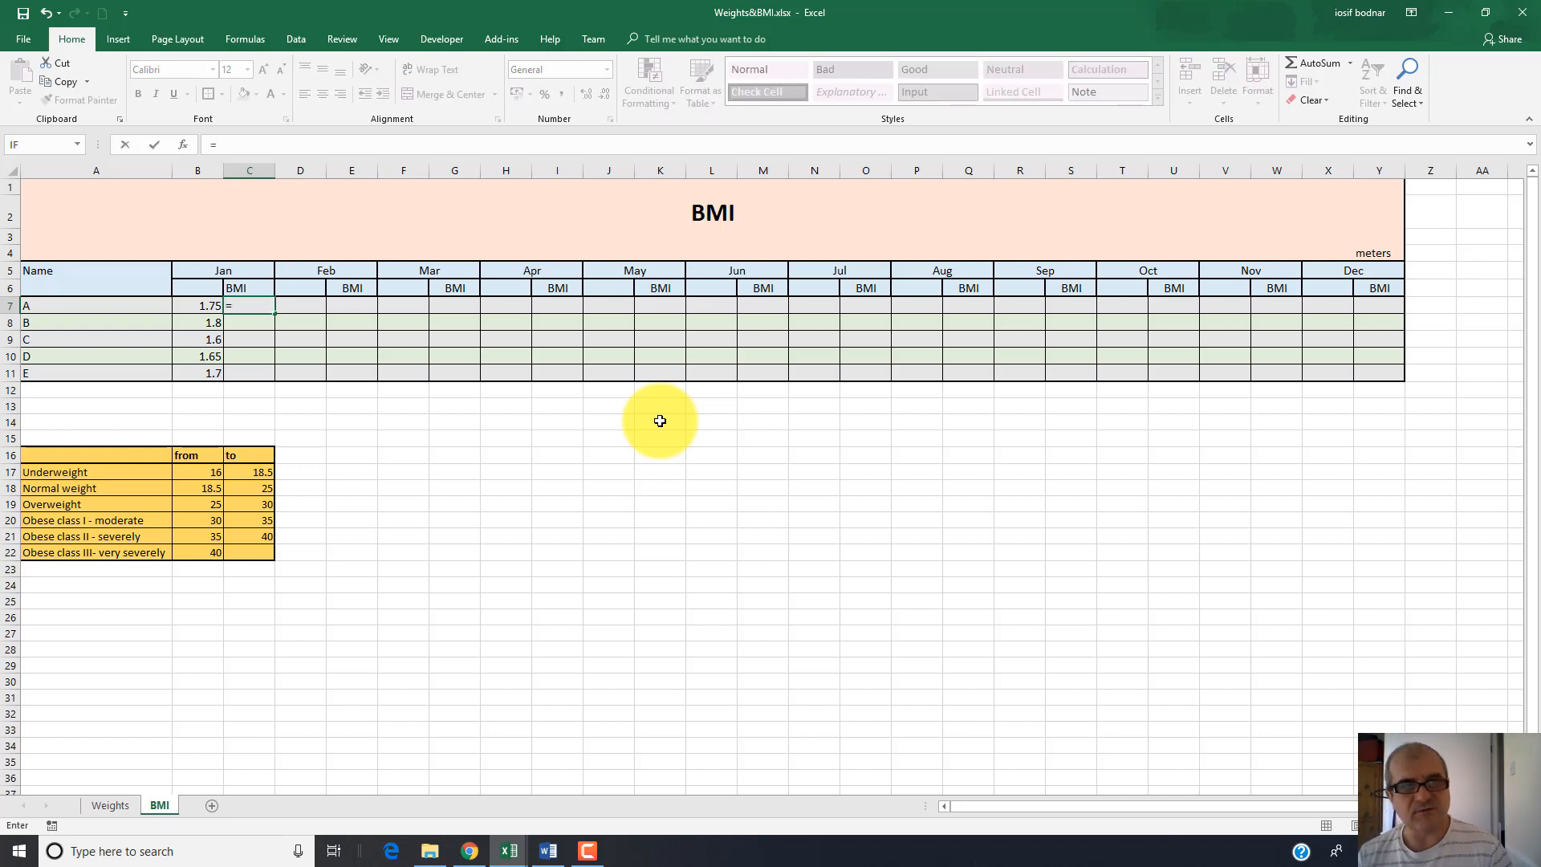
type("IF(")
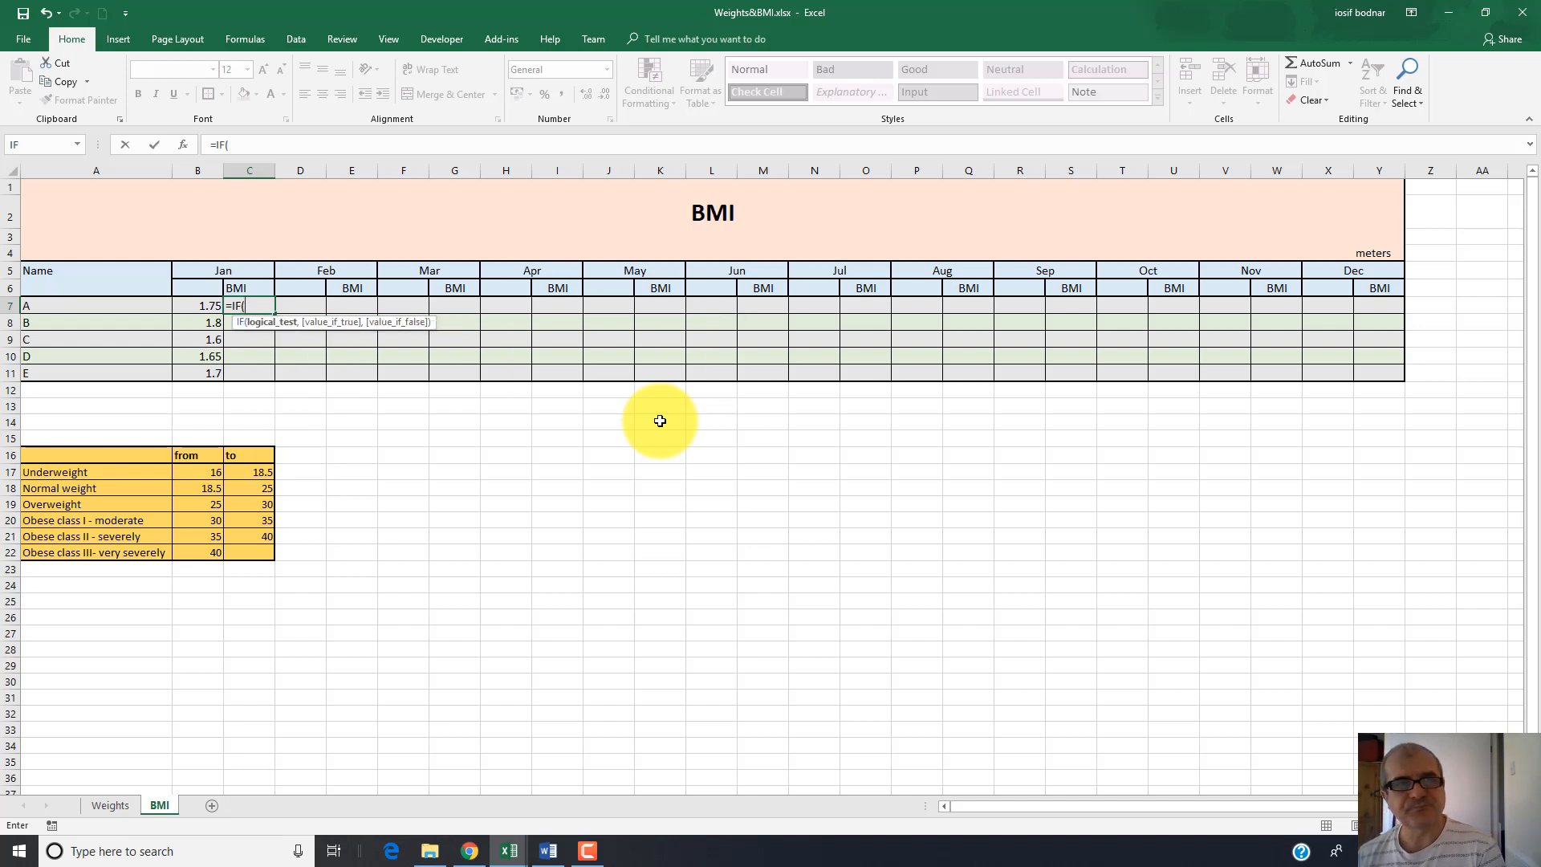
type(")")
left_click(660, 145)
key("Left")
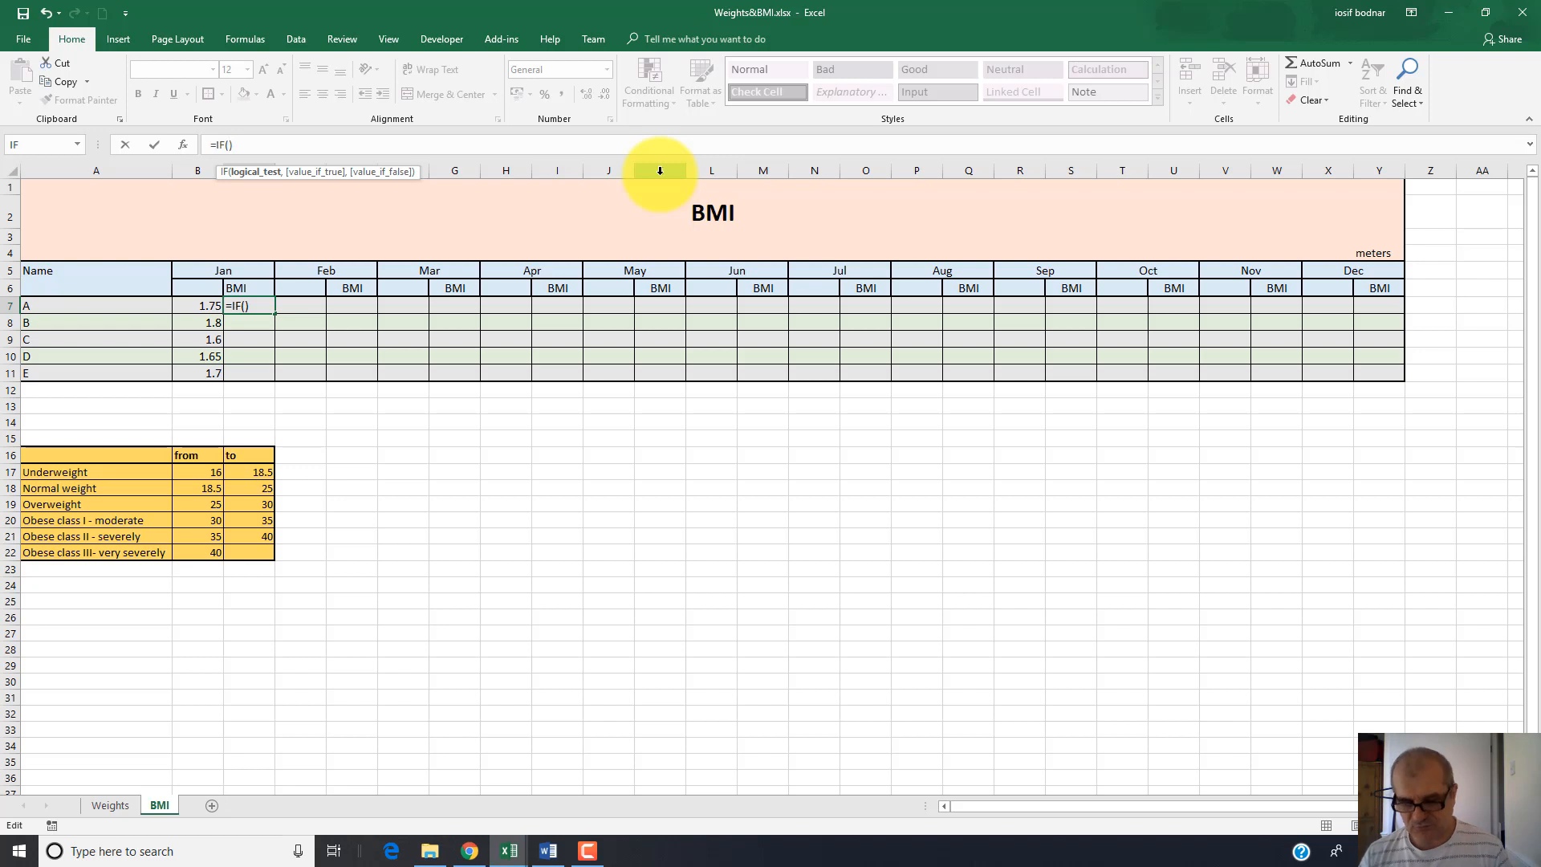
type("OR")
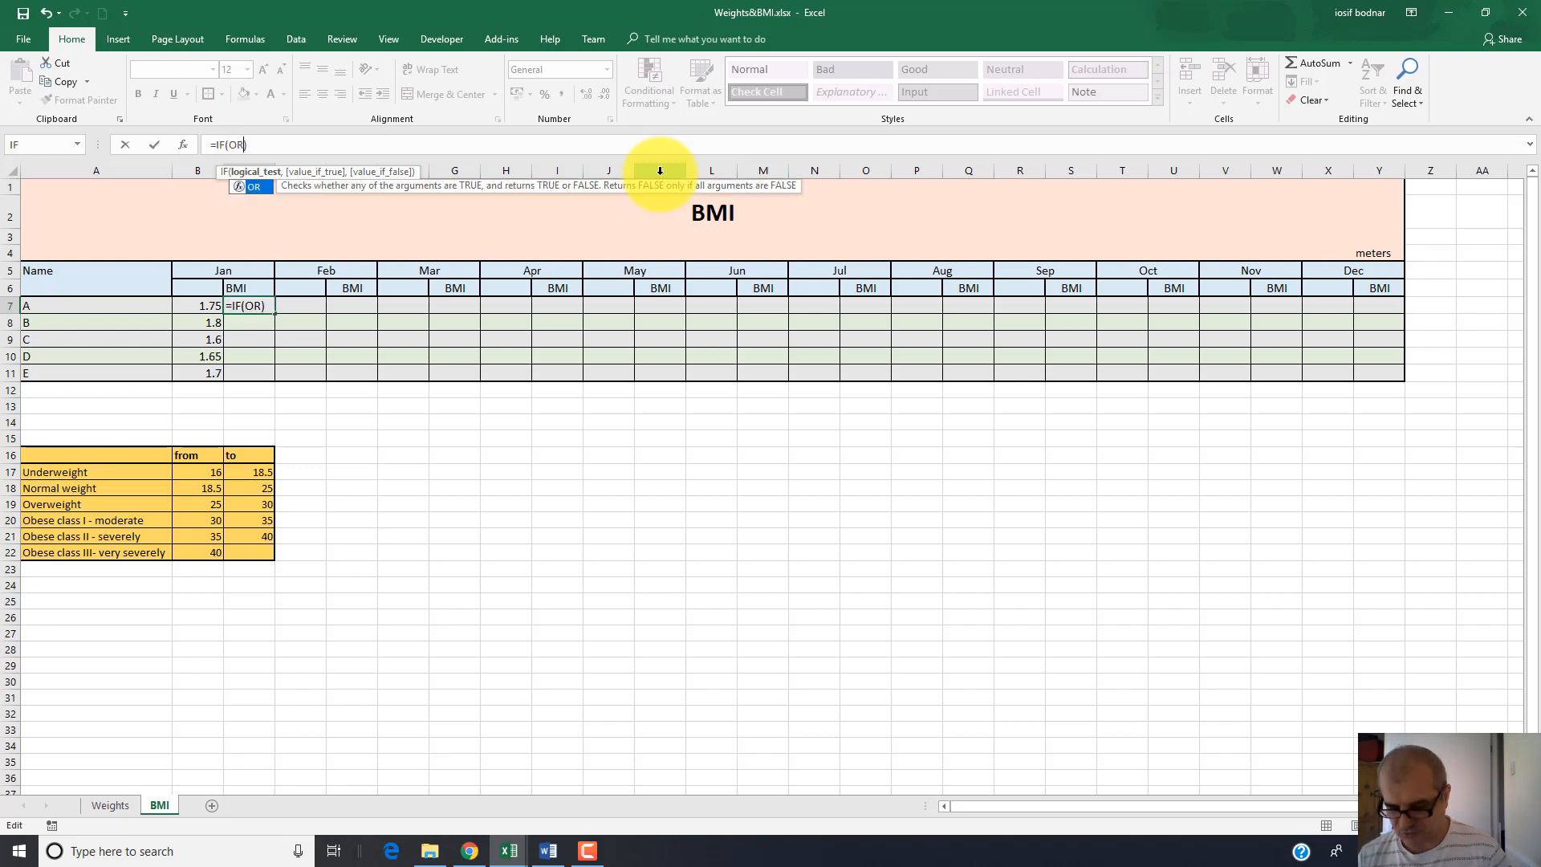
type("(")
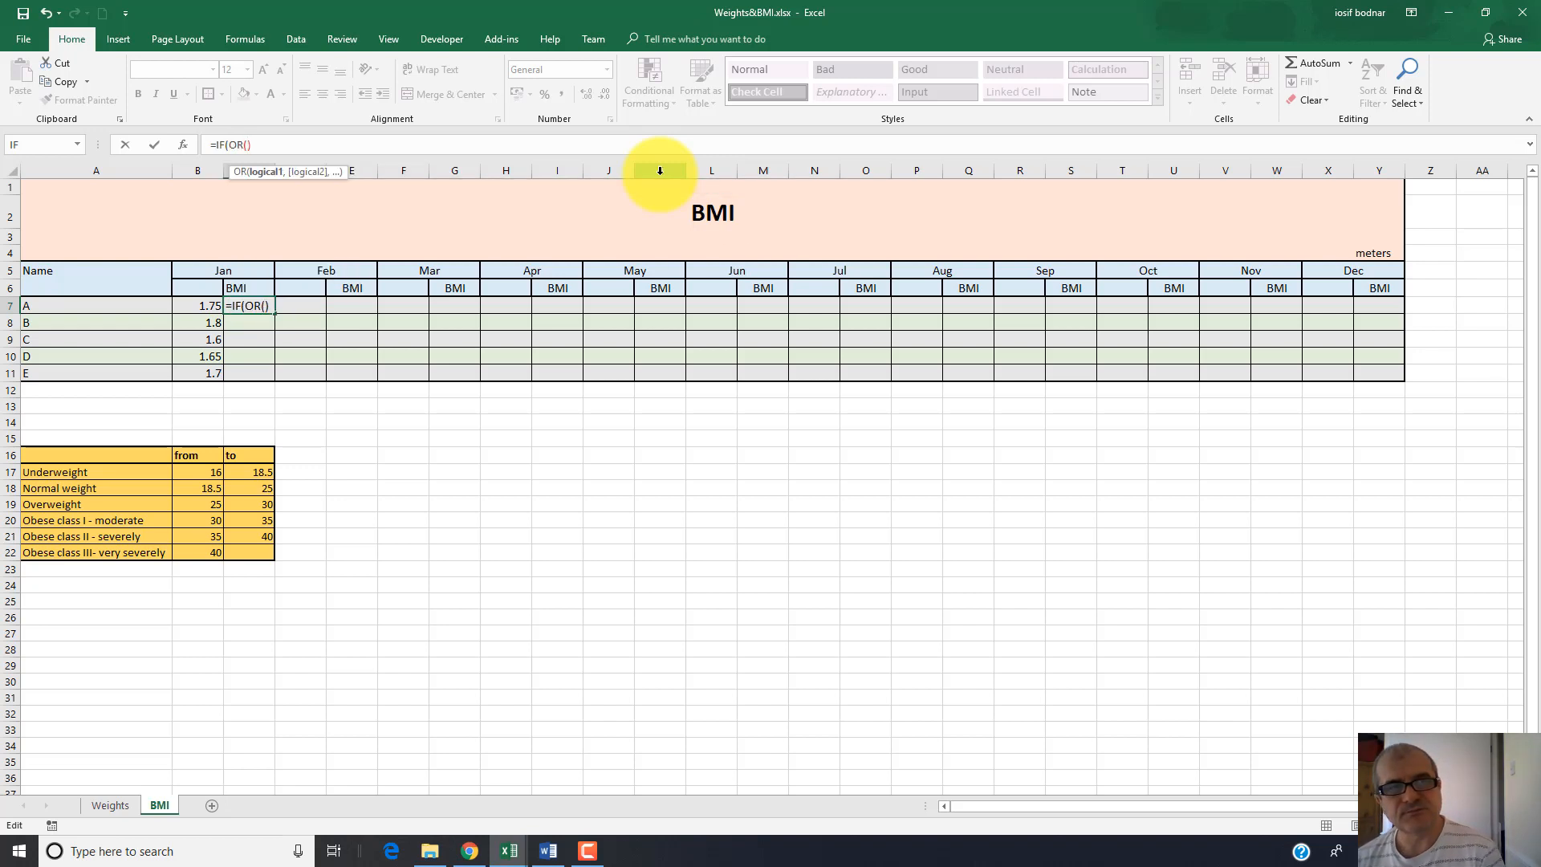
type(")")
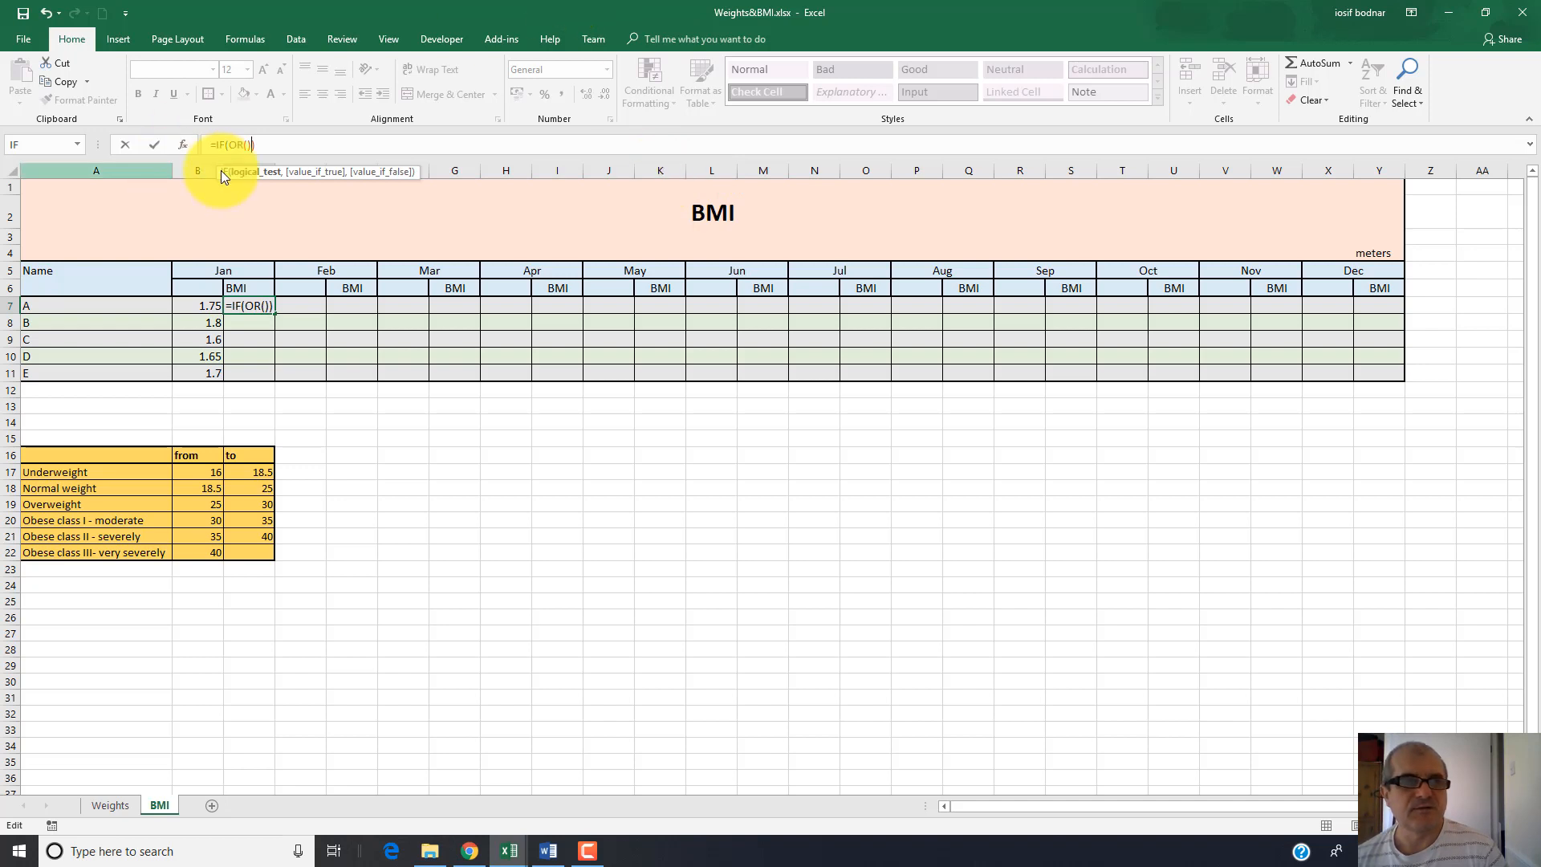
left_click(247, 144)
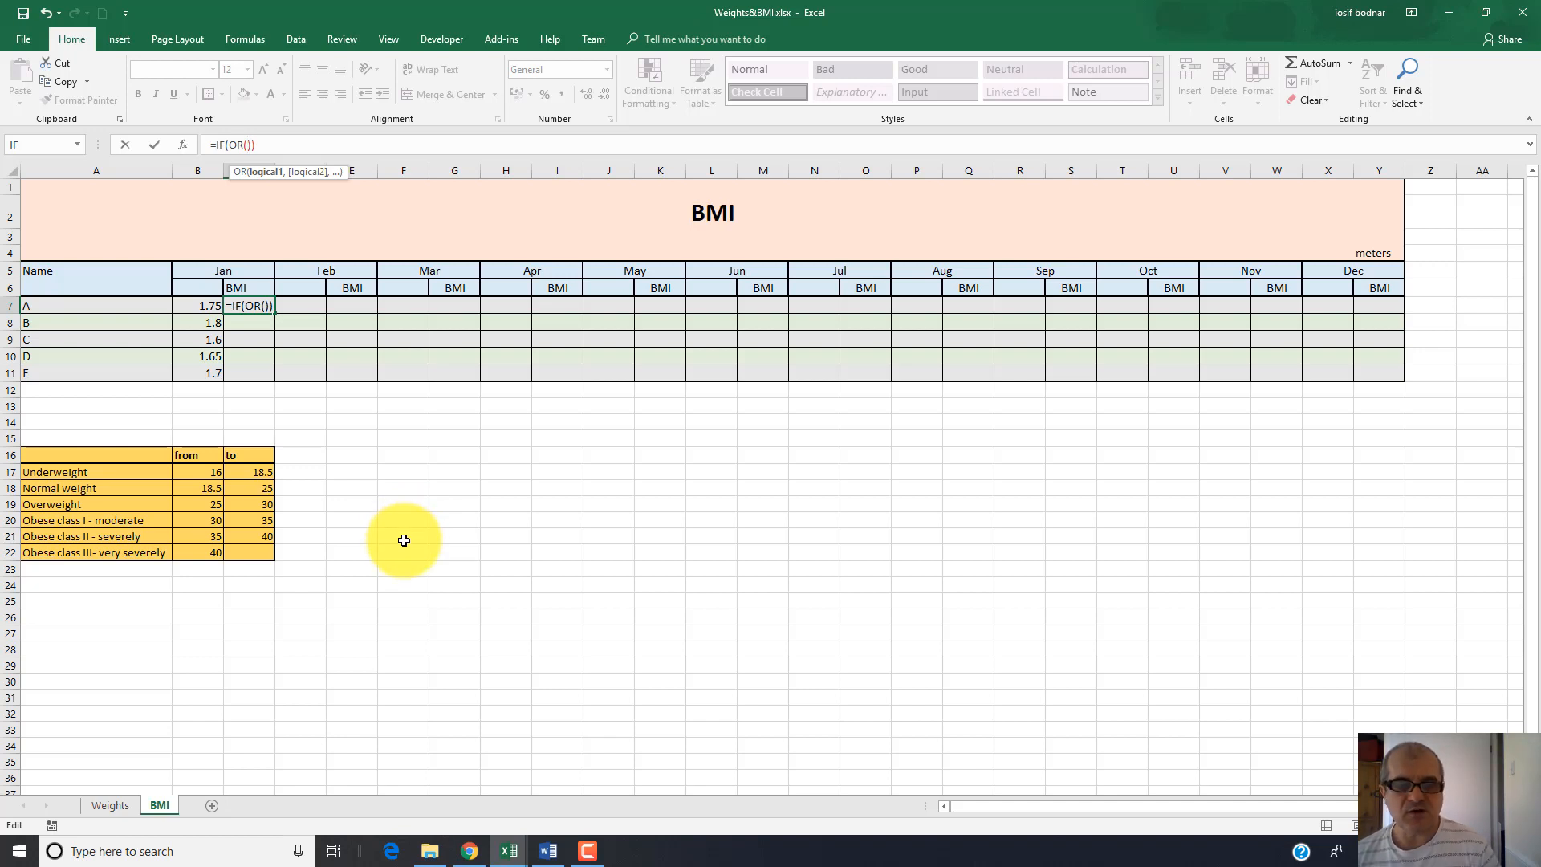
Reference person A's January weight, cell B7 on the Weights sheet, inside the OR function and return to the BMI sheet
left_click(117, 803)
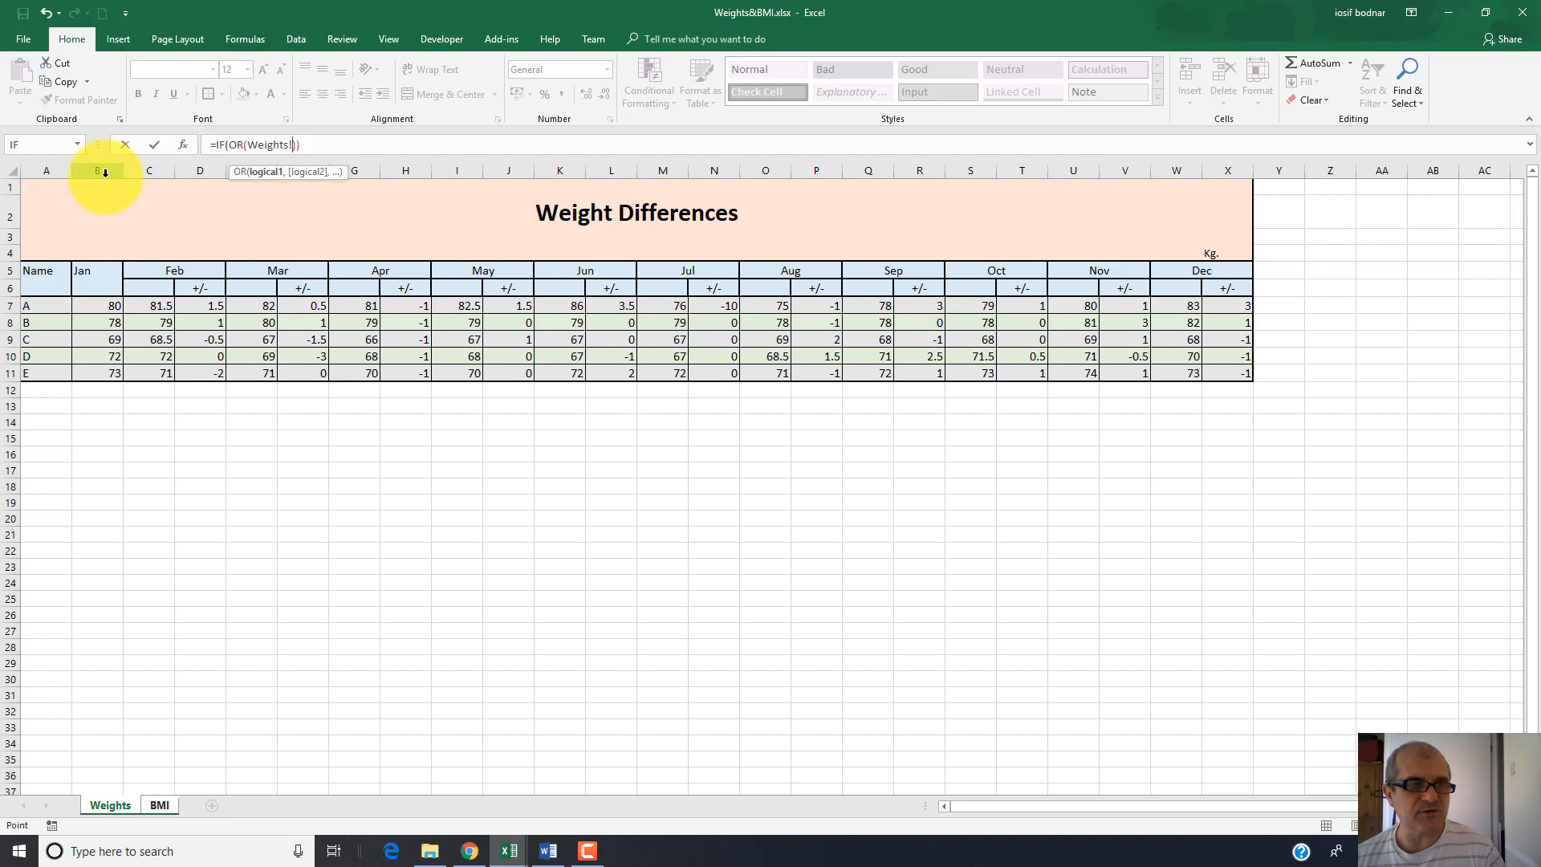
left_click(90, 308)
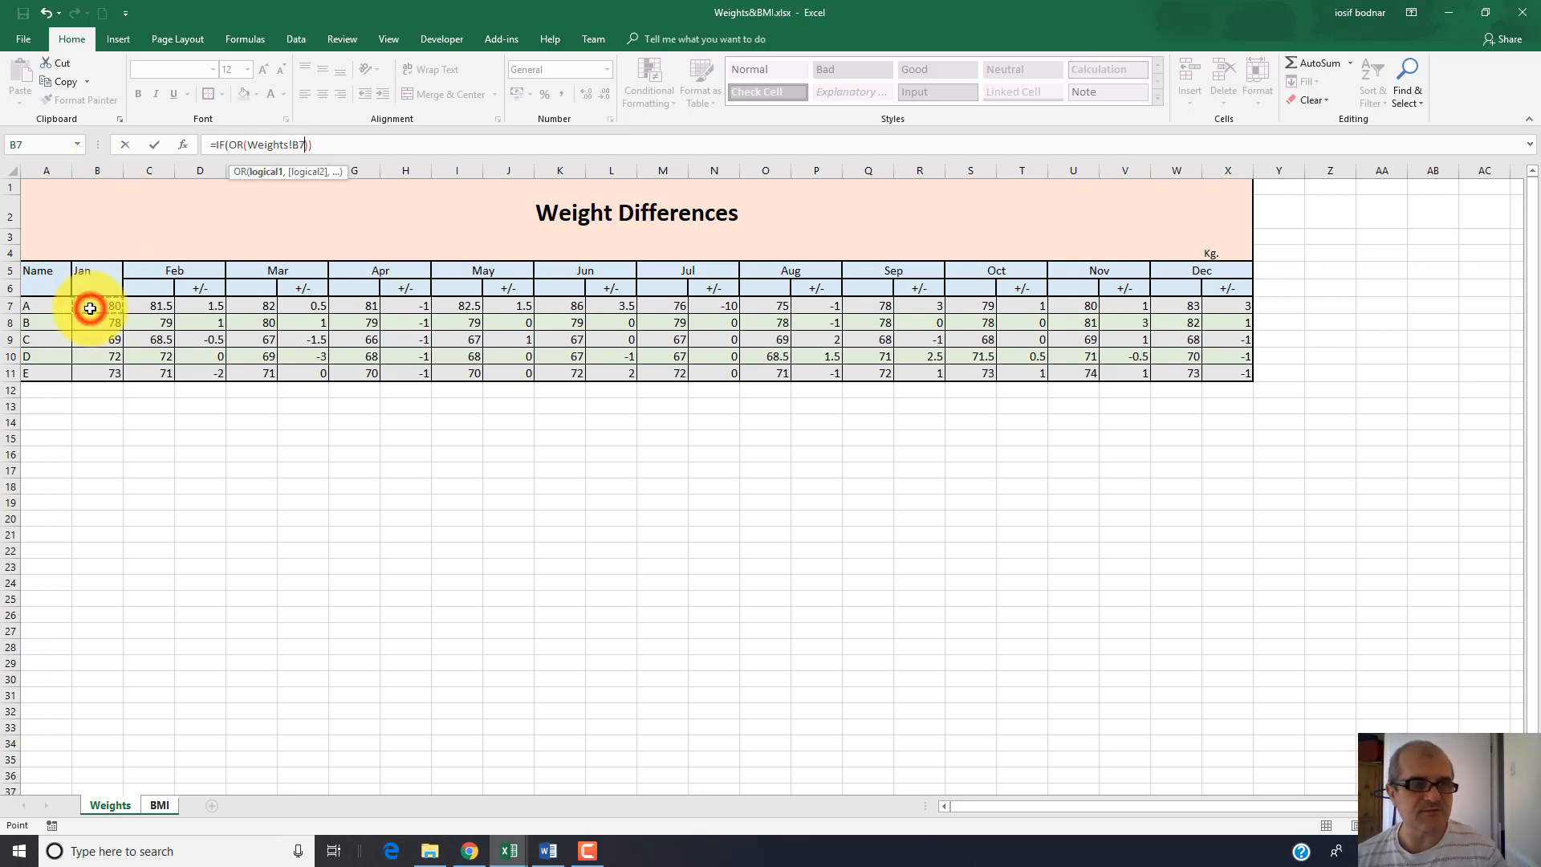
left_click(162, 806)
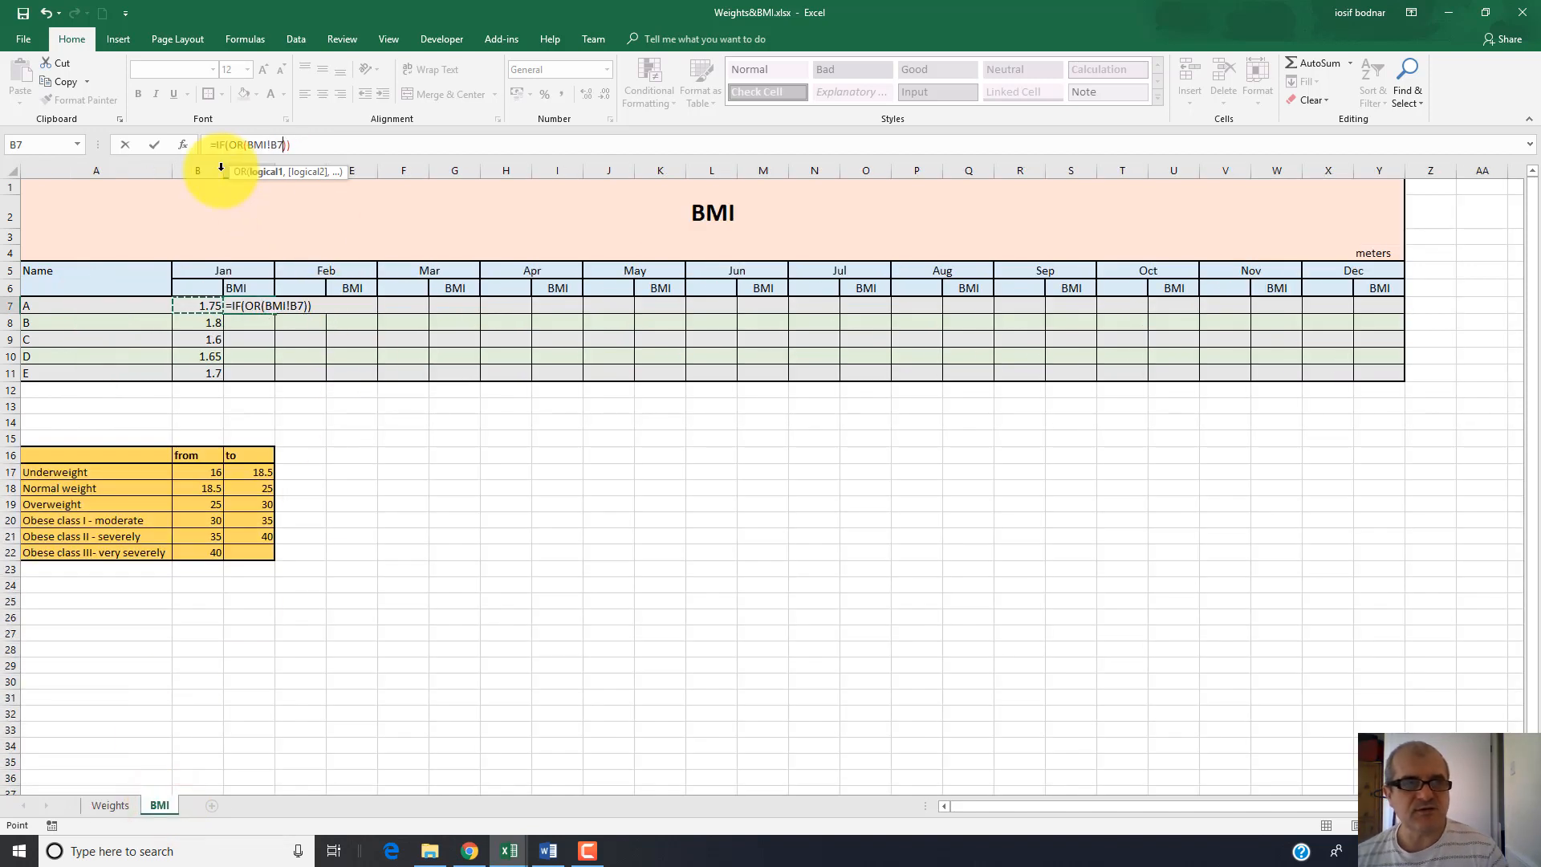
left_click(112, 805)
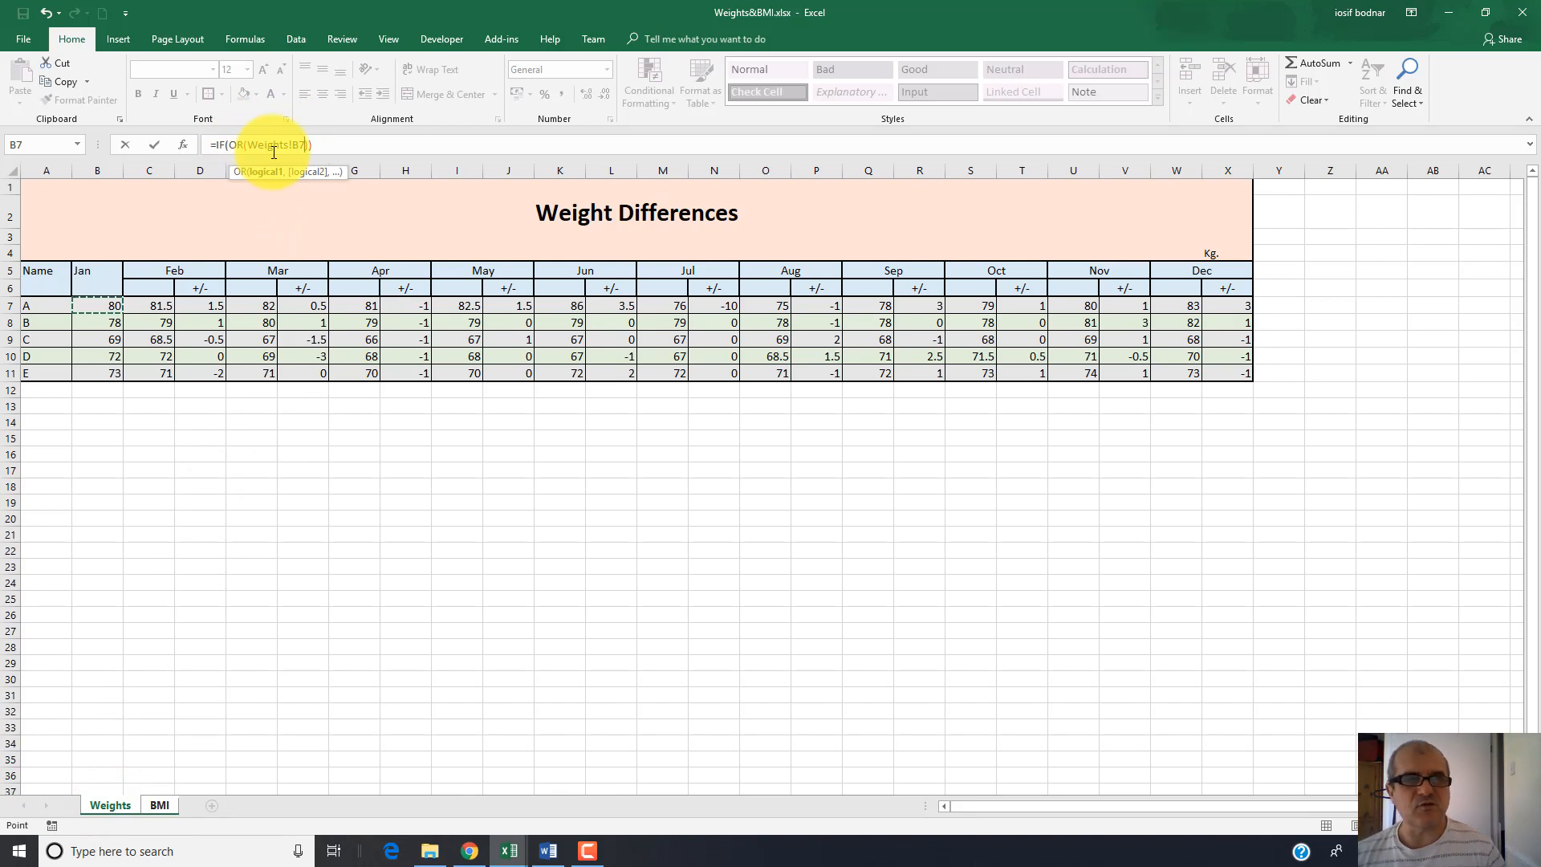
left_click(160, 805)
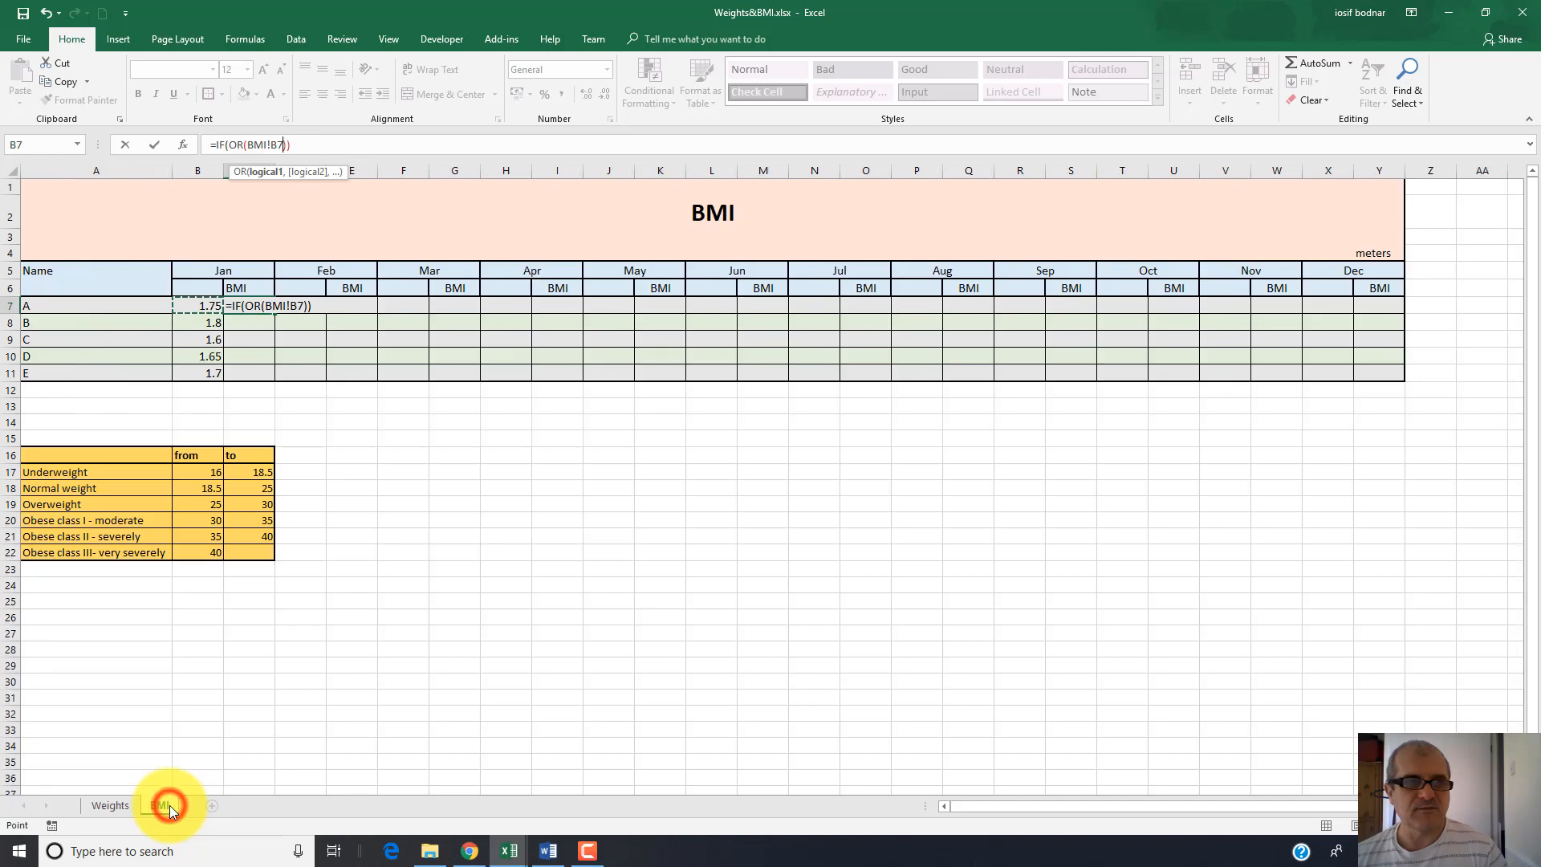
Correct the reference's sheet name to Weights and complete the first OR condition as Weights!B7="", followed by an argument separator
left_click(267, 145)
key("BackSpace")
key("BackSpace")
key("BackSpace")
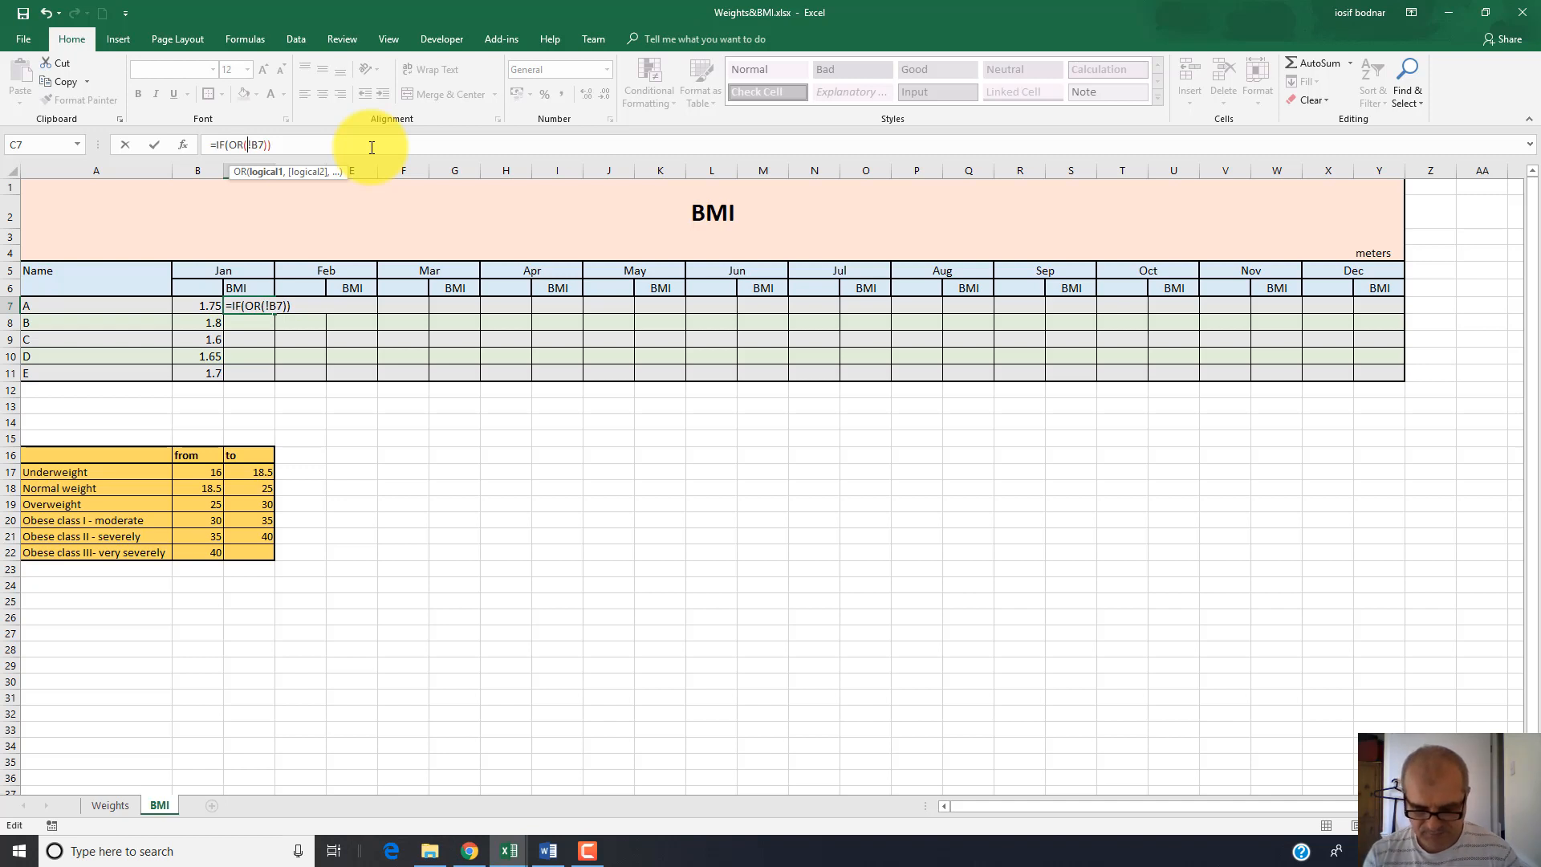
type("Wei")
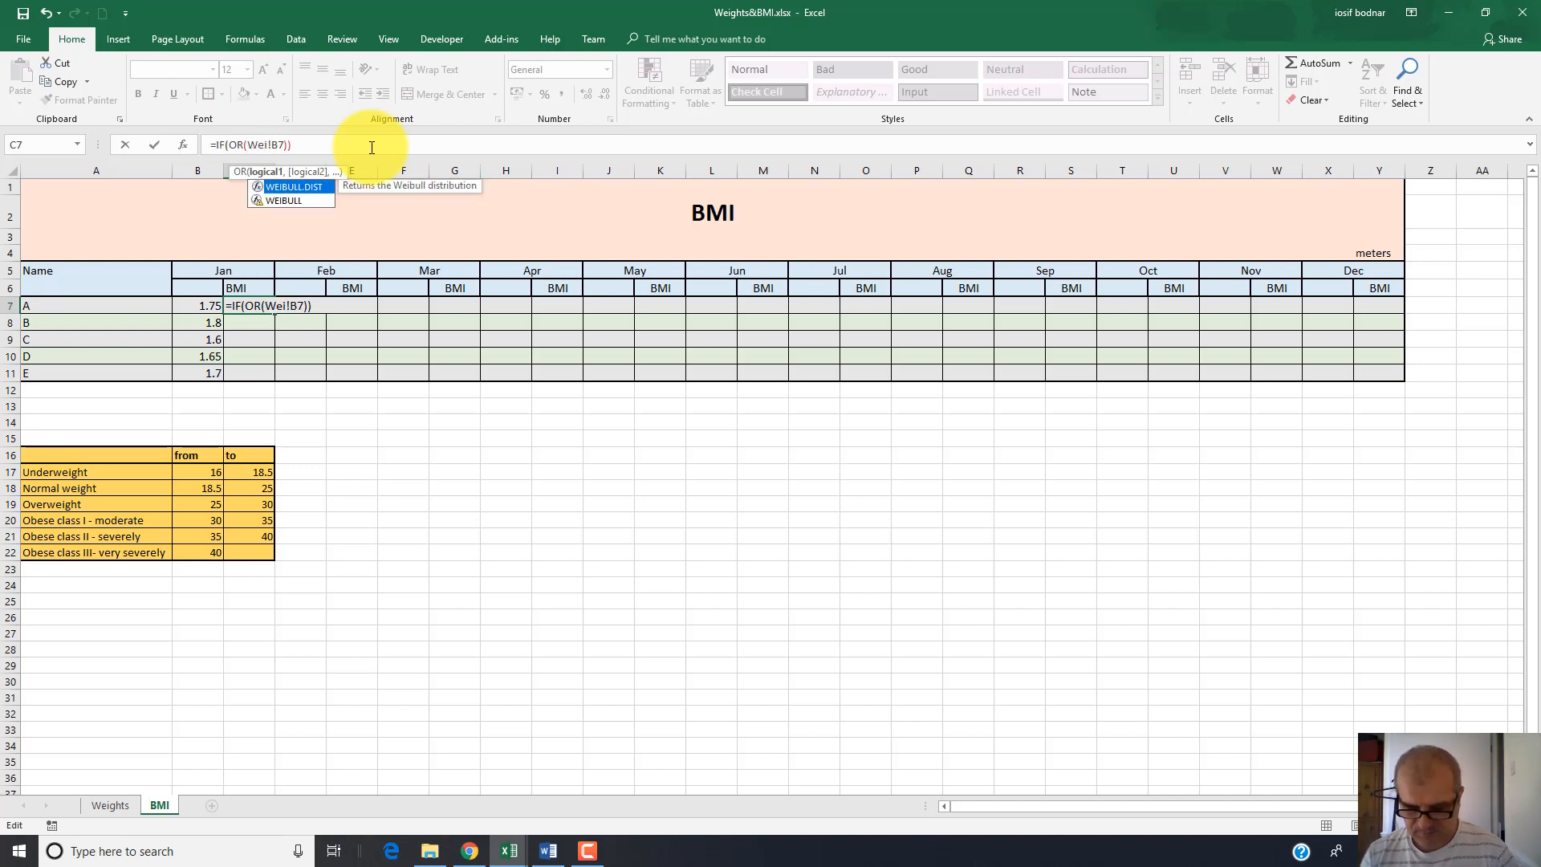
type("ghts")
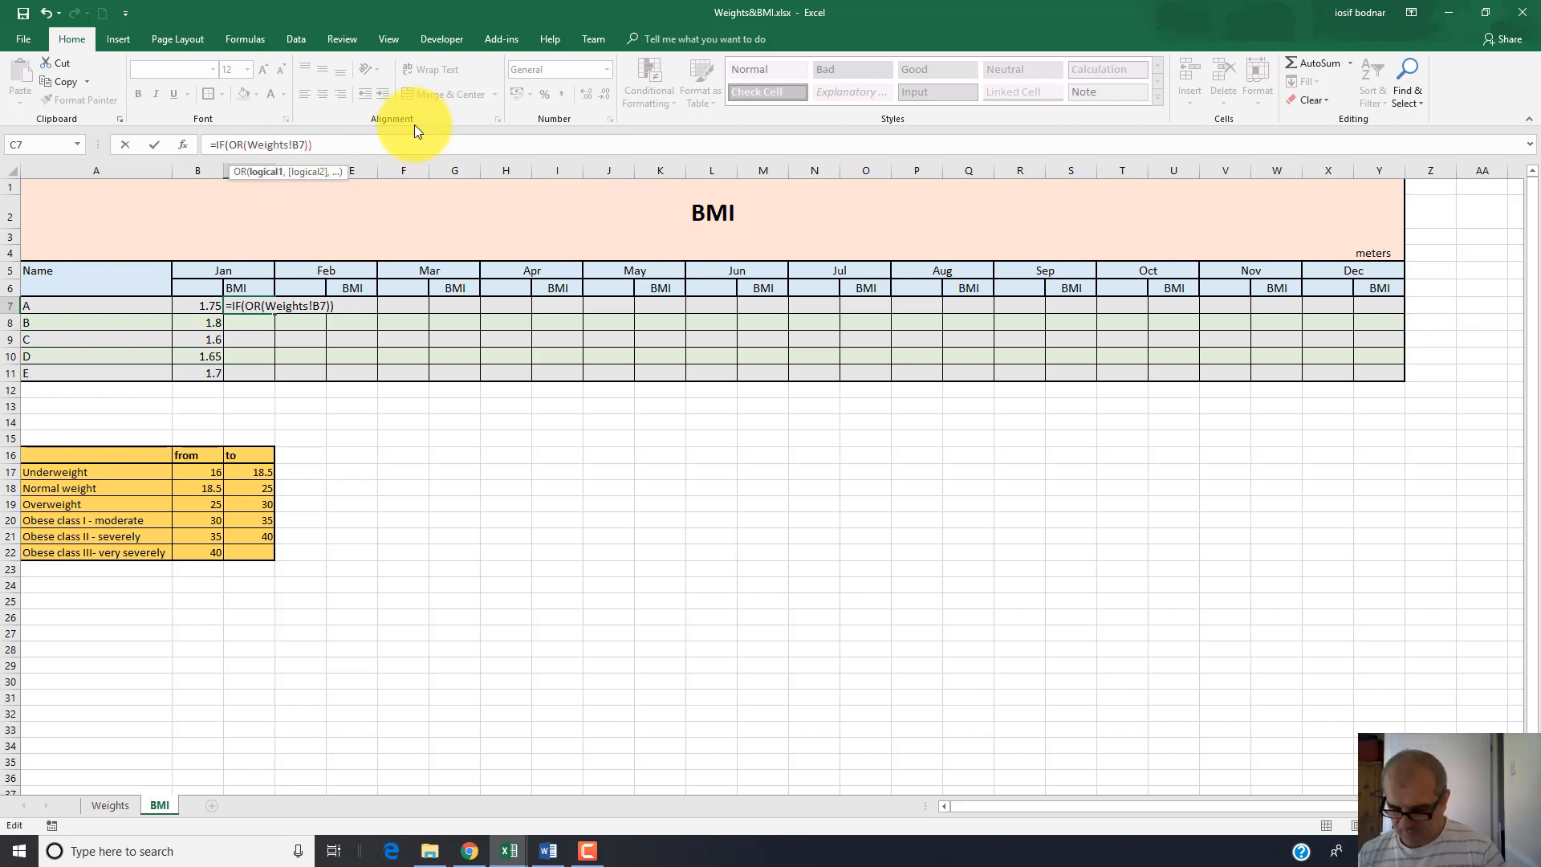
type("=")
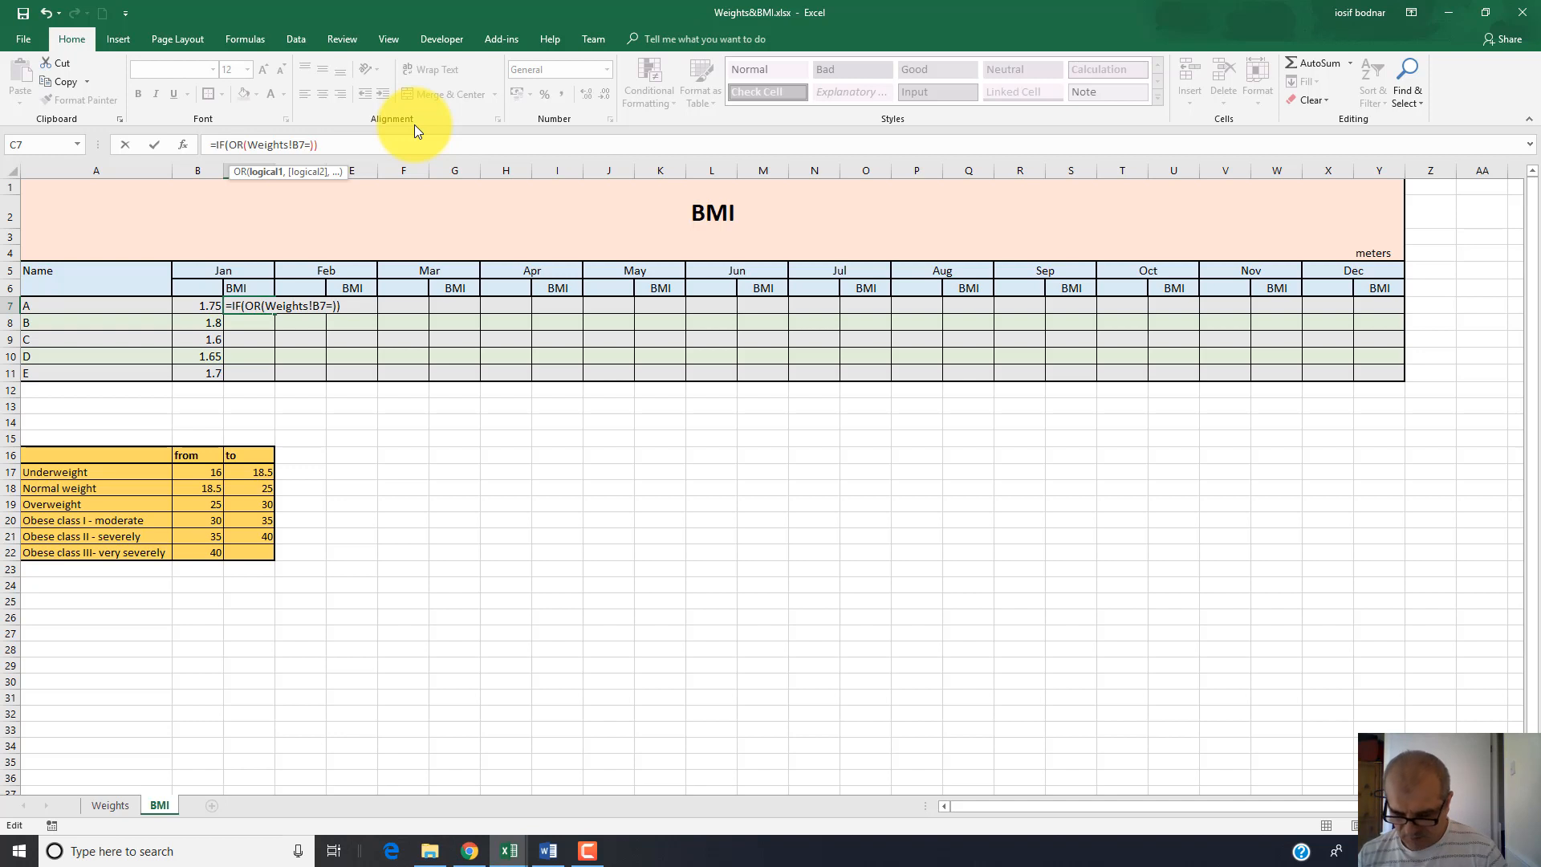
type("\"\"")
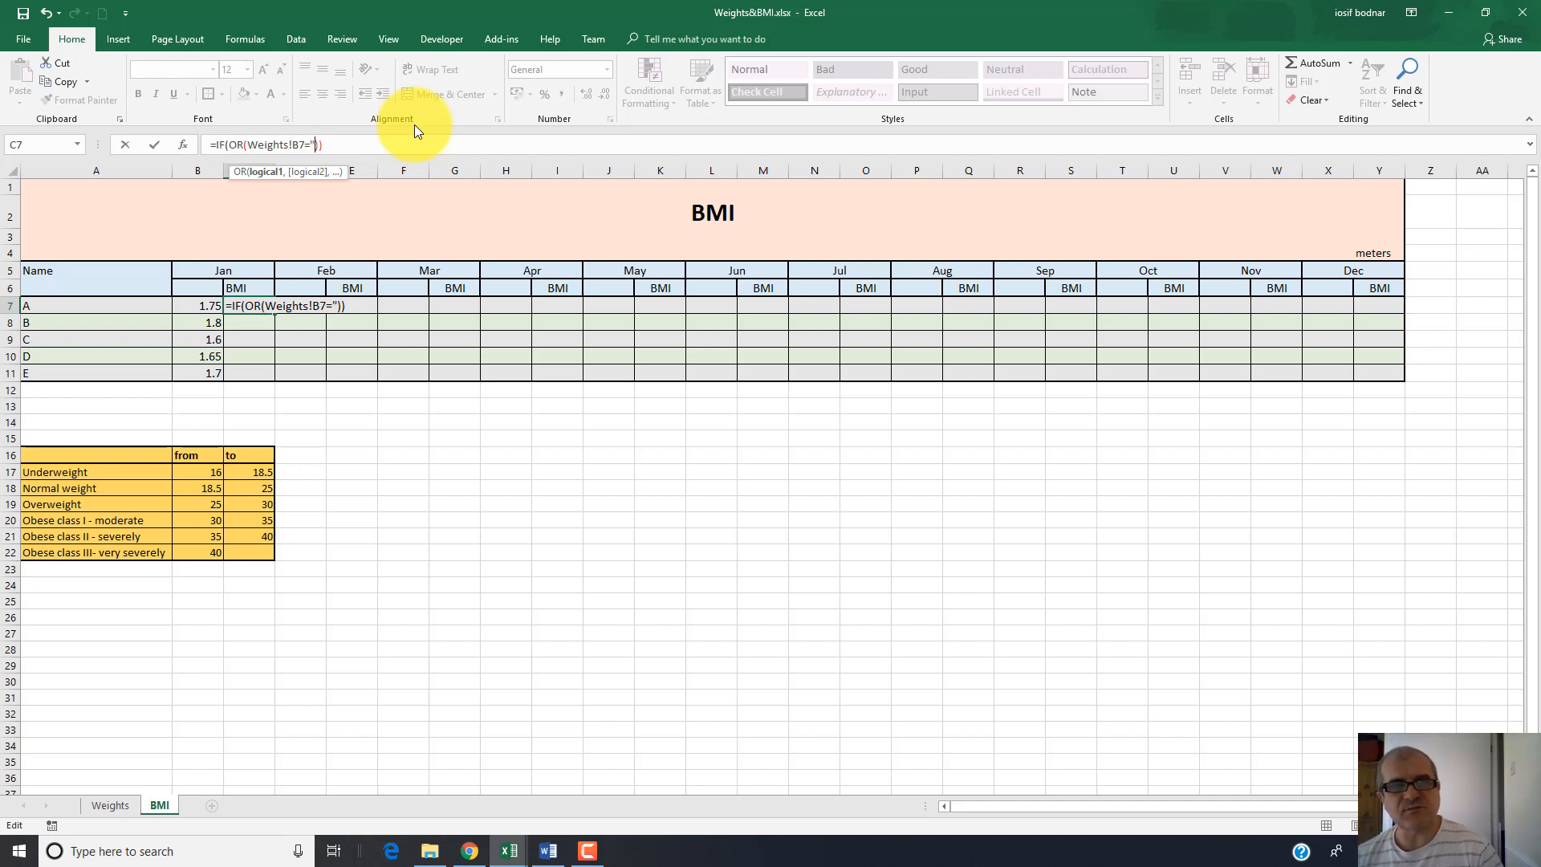
type(",")
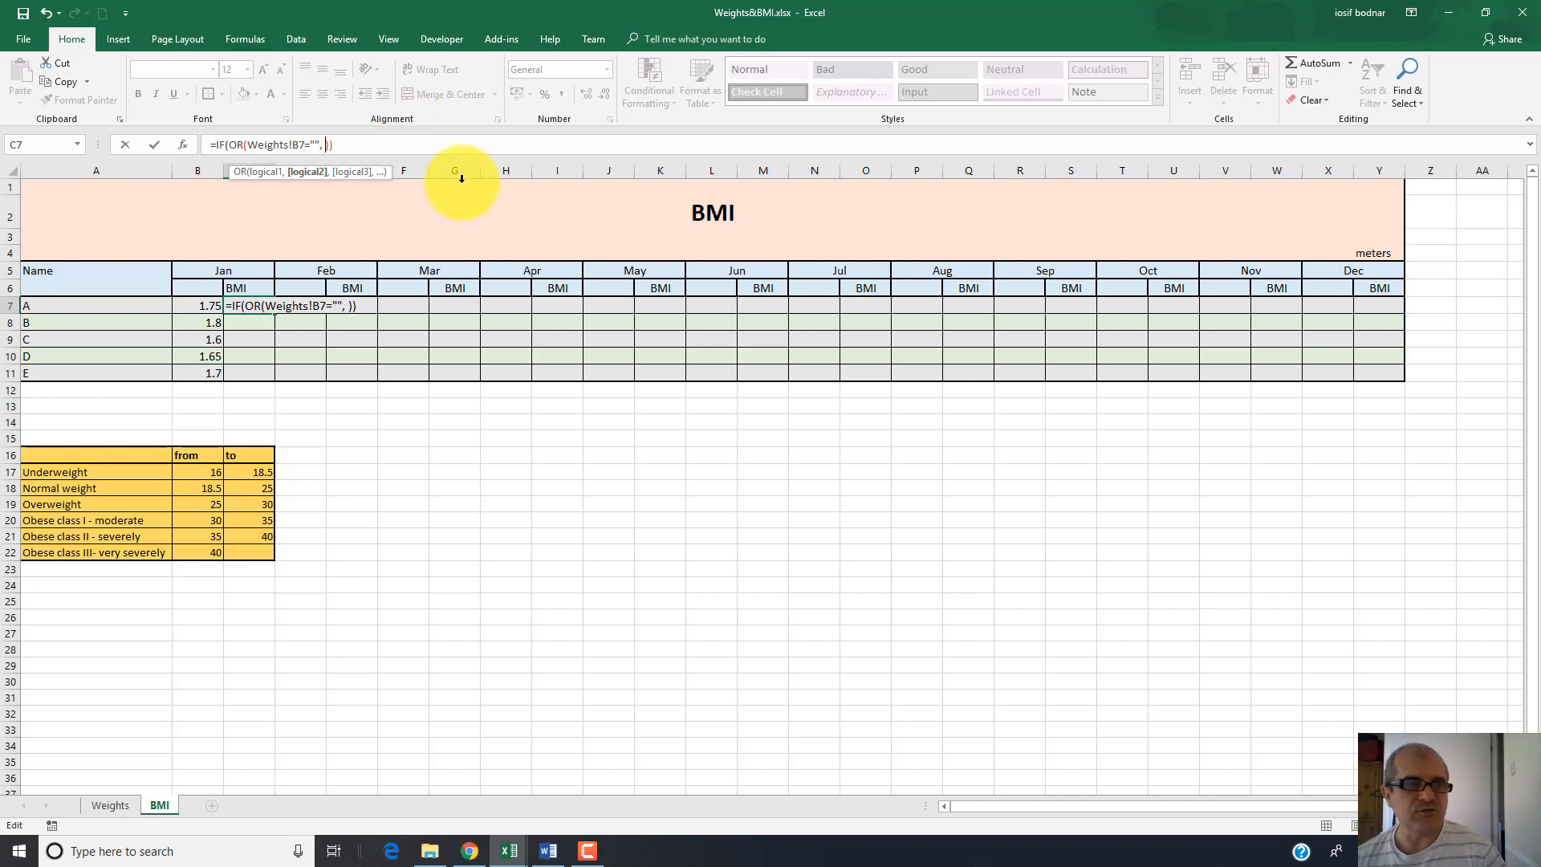
Add B7="" as the second OR condition for person A's January height, without a sheet name in the reference
left_click(210, 307)
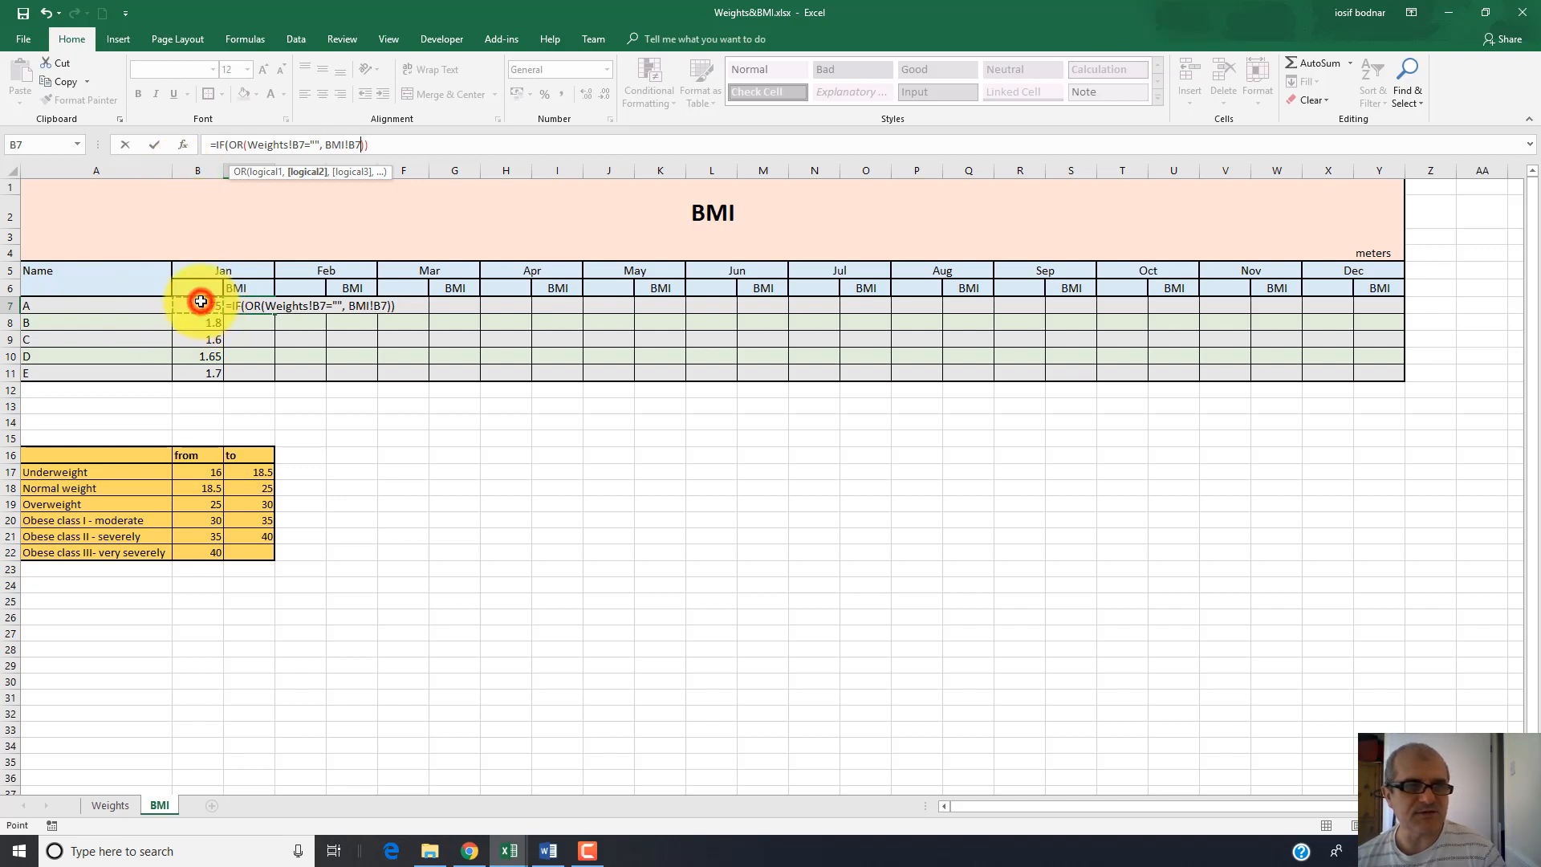
left_click(349, 144)
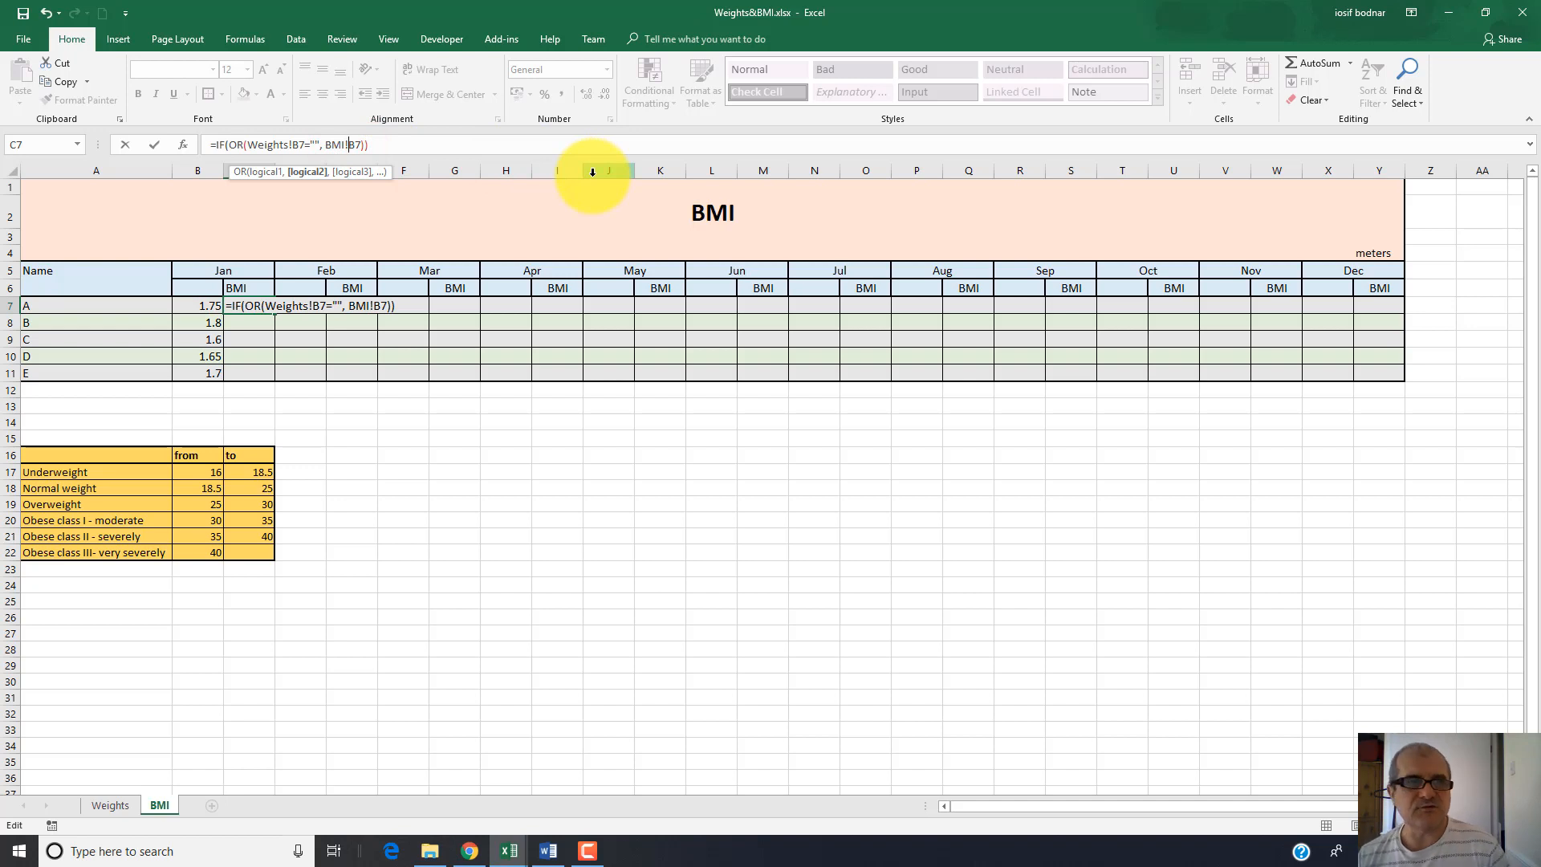
key("BackSpace")
key("BackSpace")
key("BackSpace")
key("BackSpace")
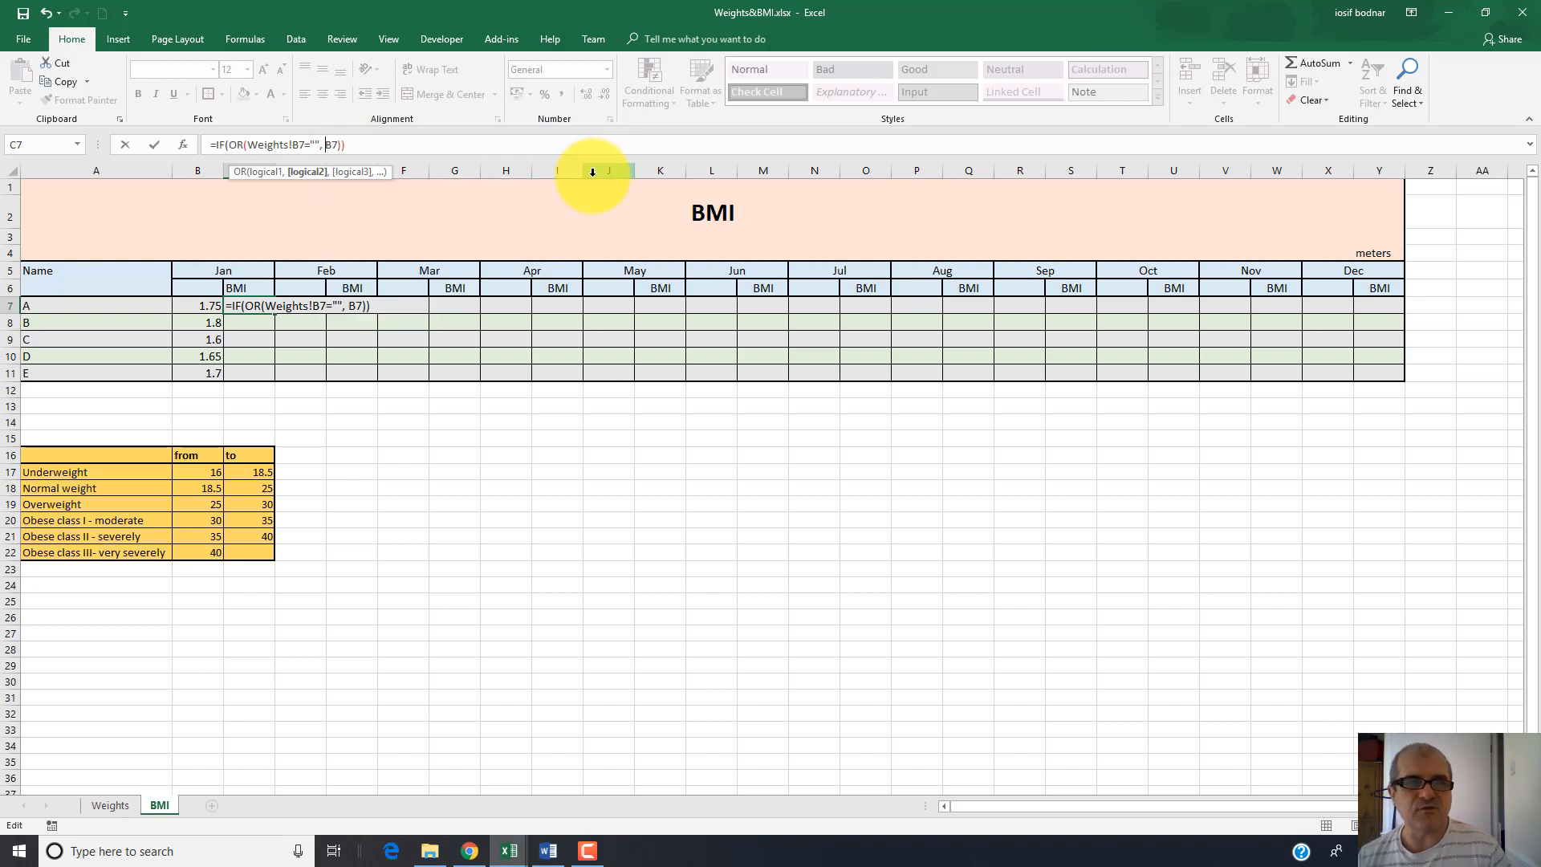
type("=")
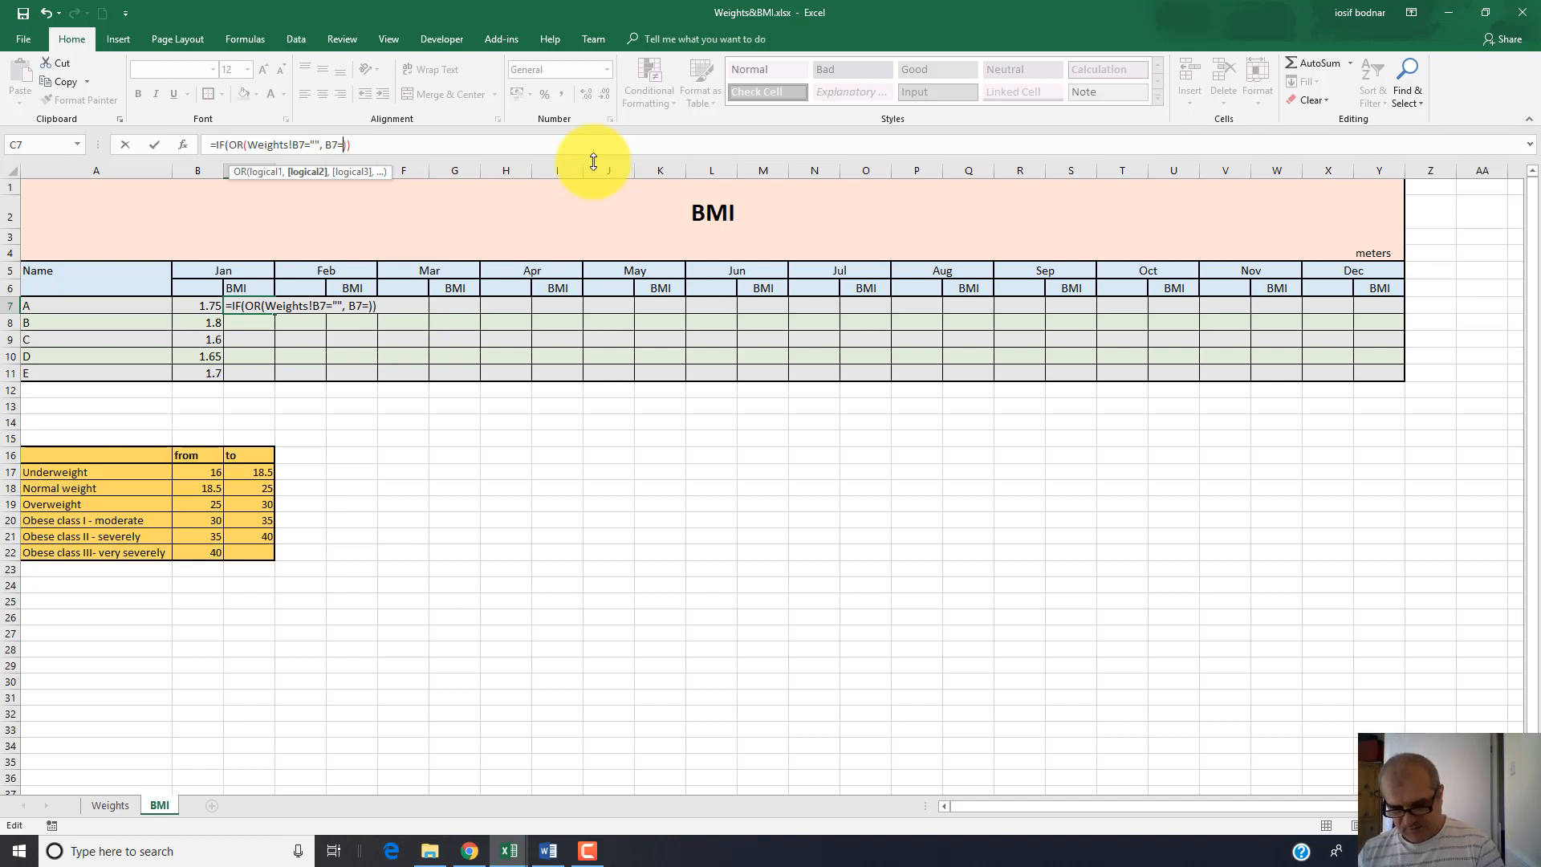
type("\"")
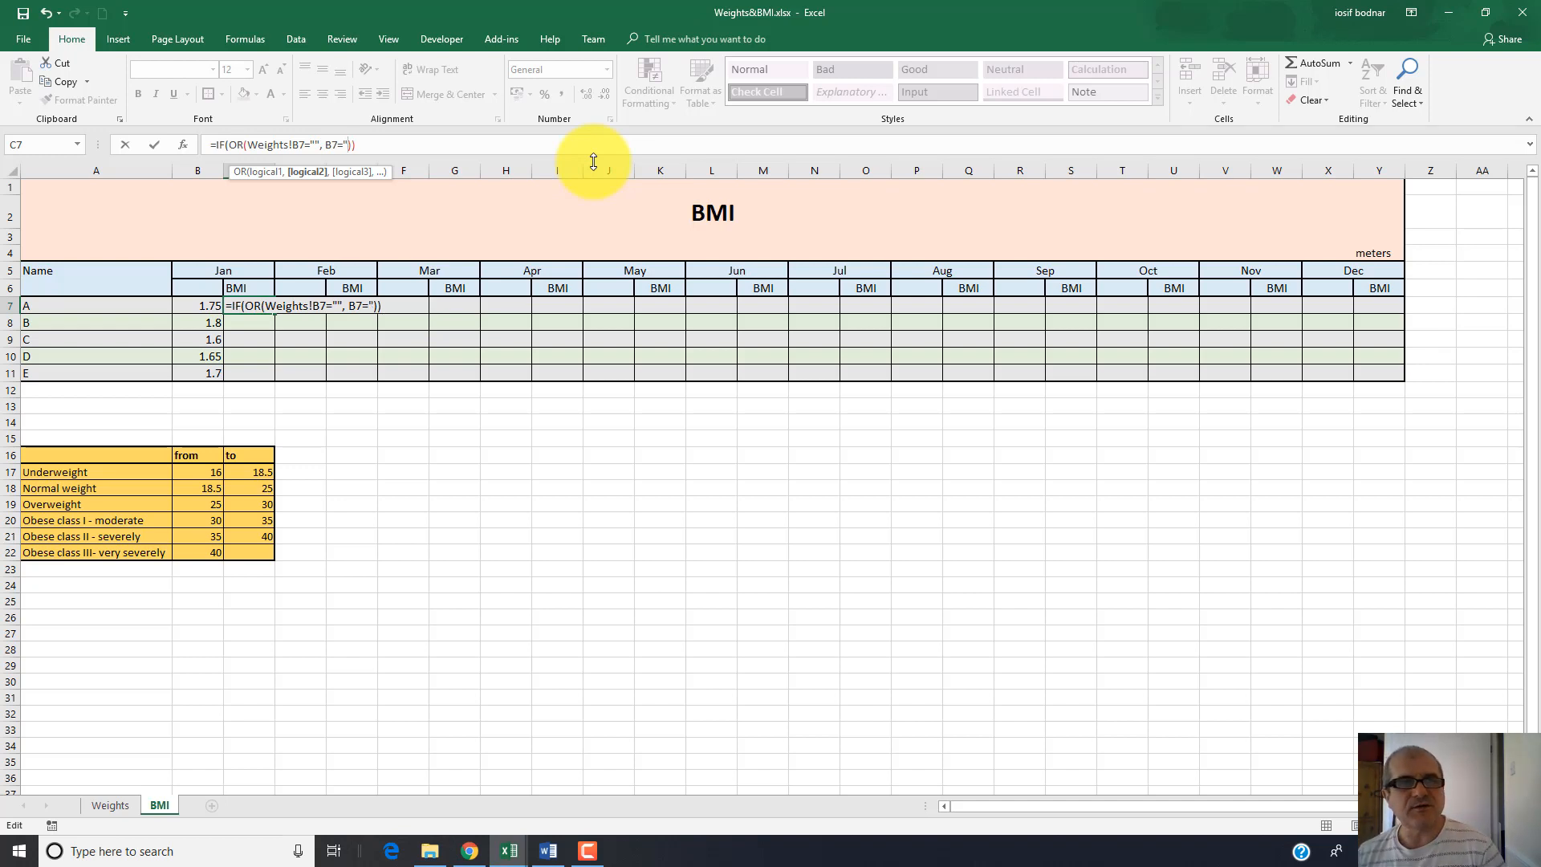
type("\"")
Set the IF function's value-if-true to empty text "" and open its value-if-false argument
key("Right")
type(",")
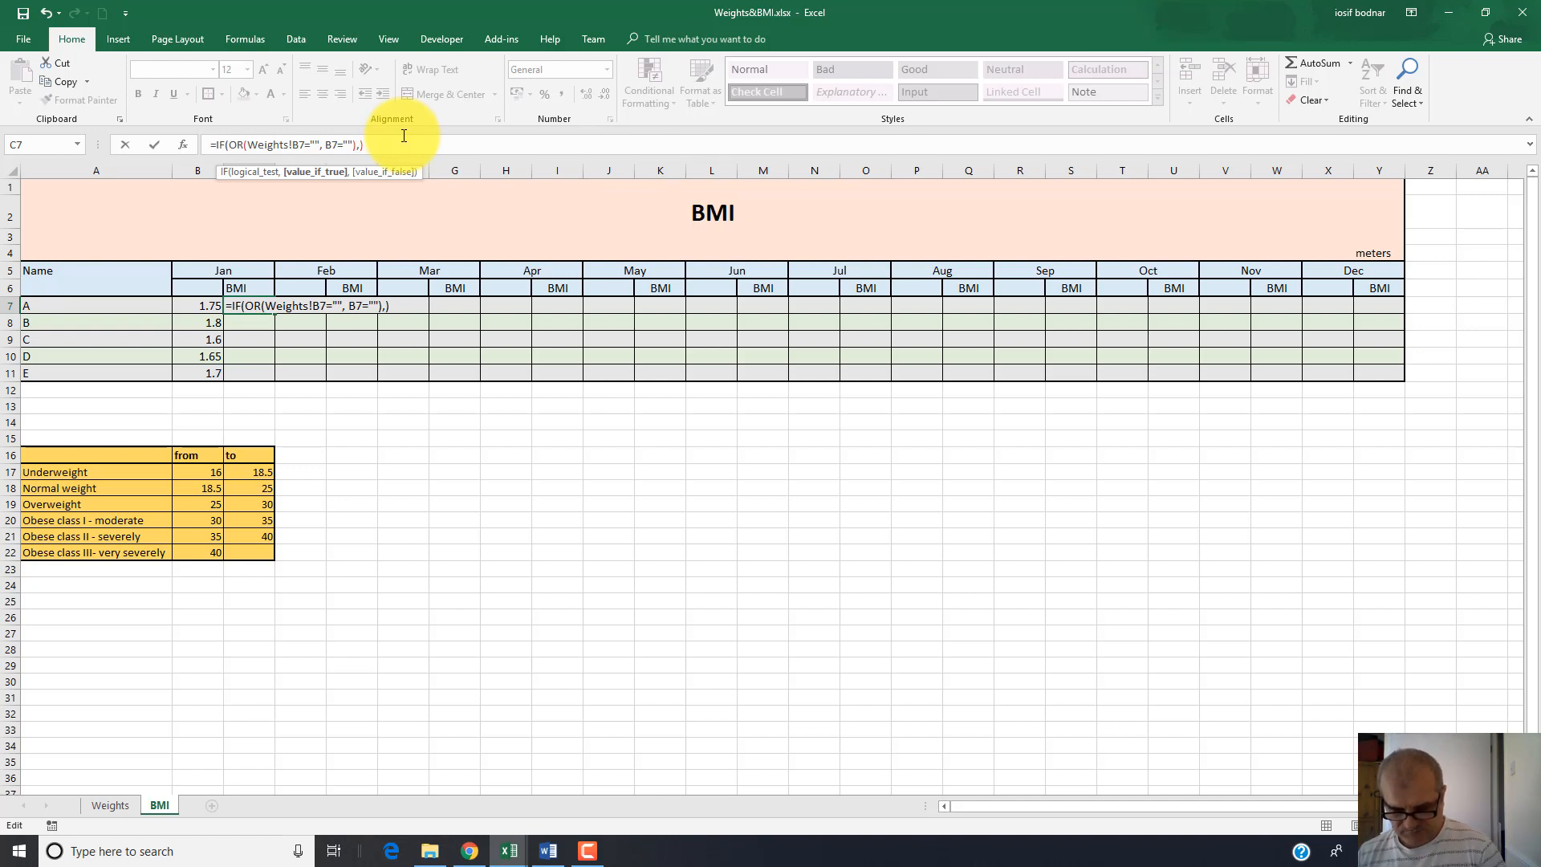
type("\"\"")
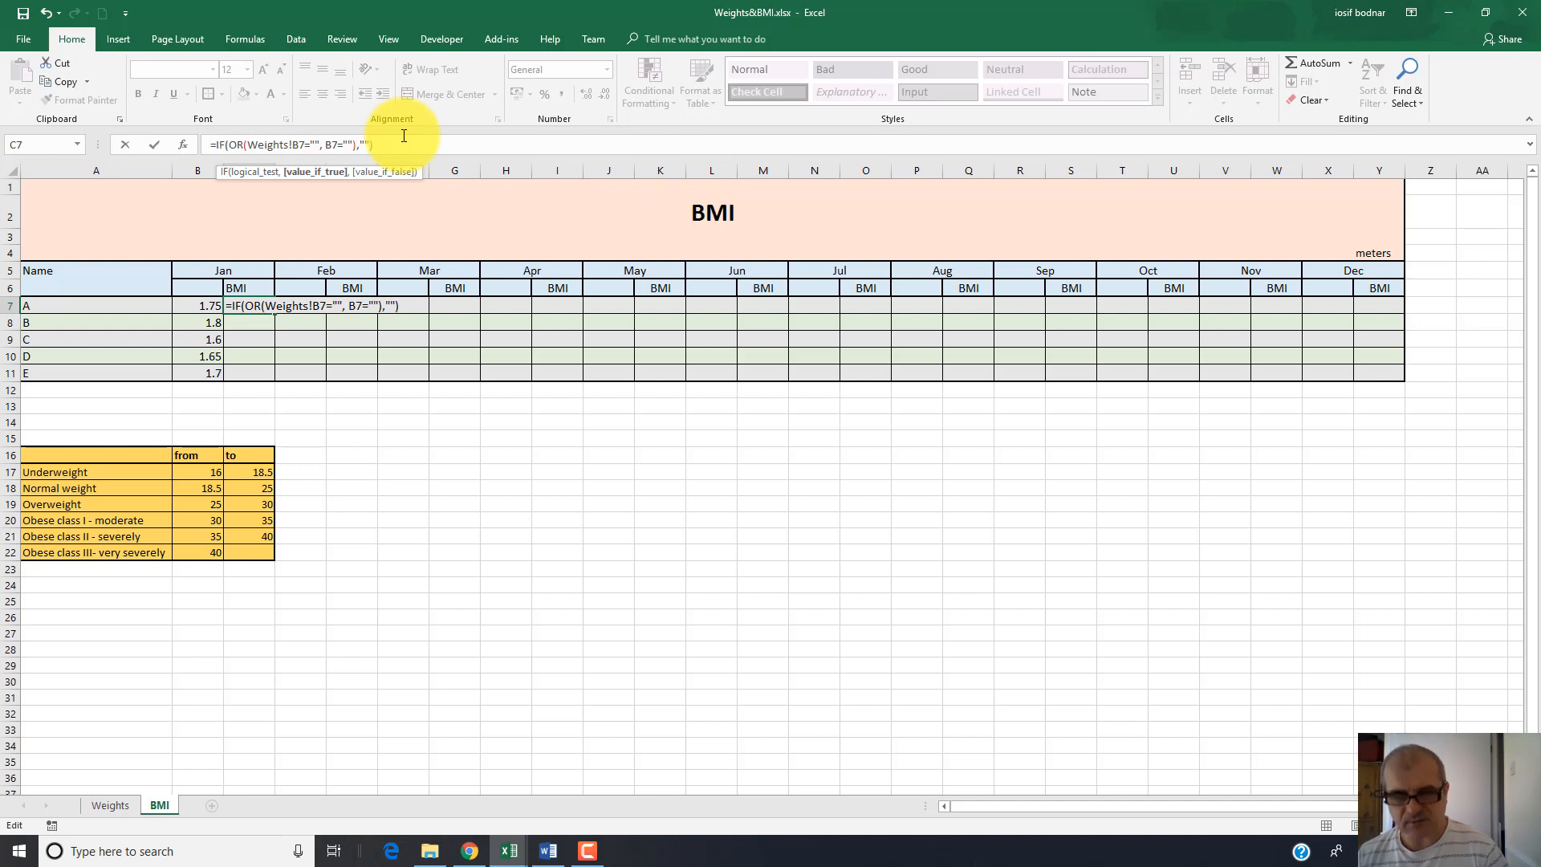
type(",")
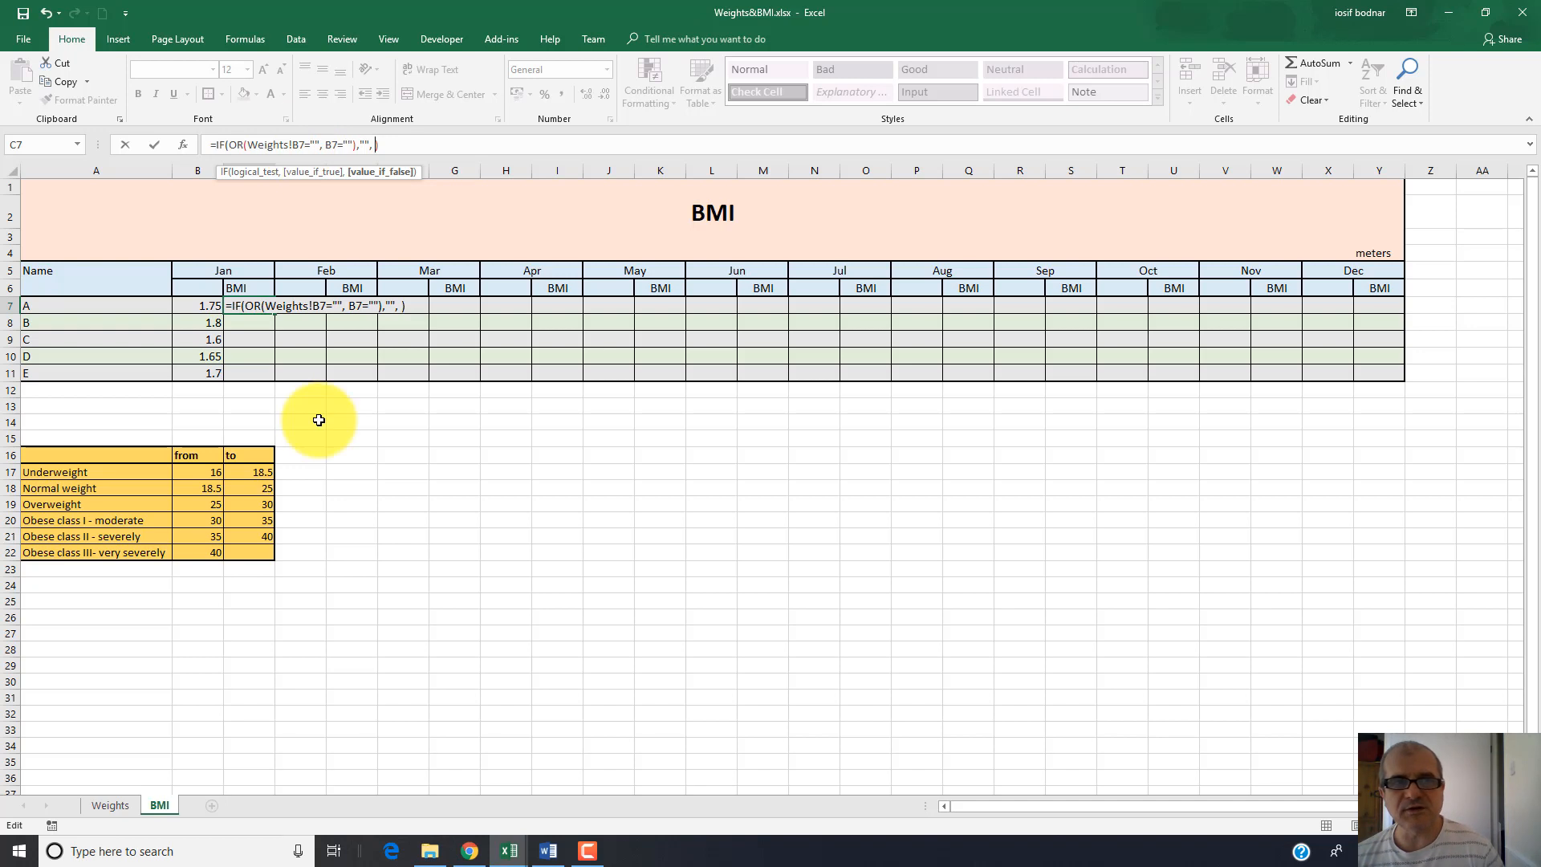
Enter Weights!B7 in the value-if-false argument, correcting the sheet name in the picked reference to Weights
left_click(113, 806)
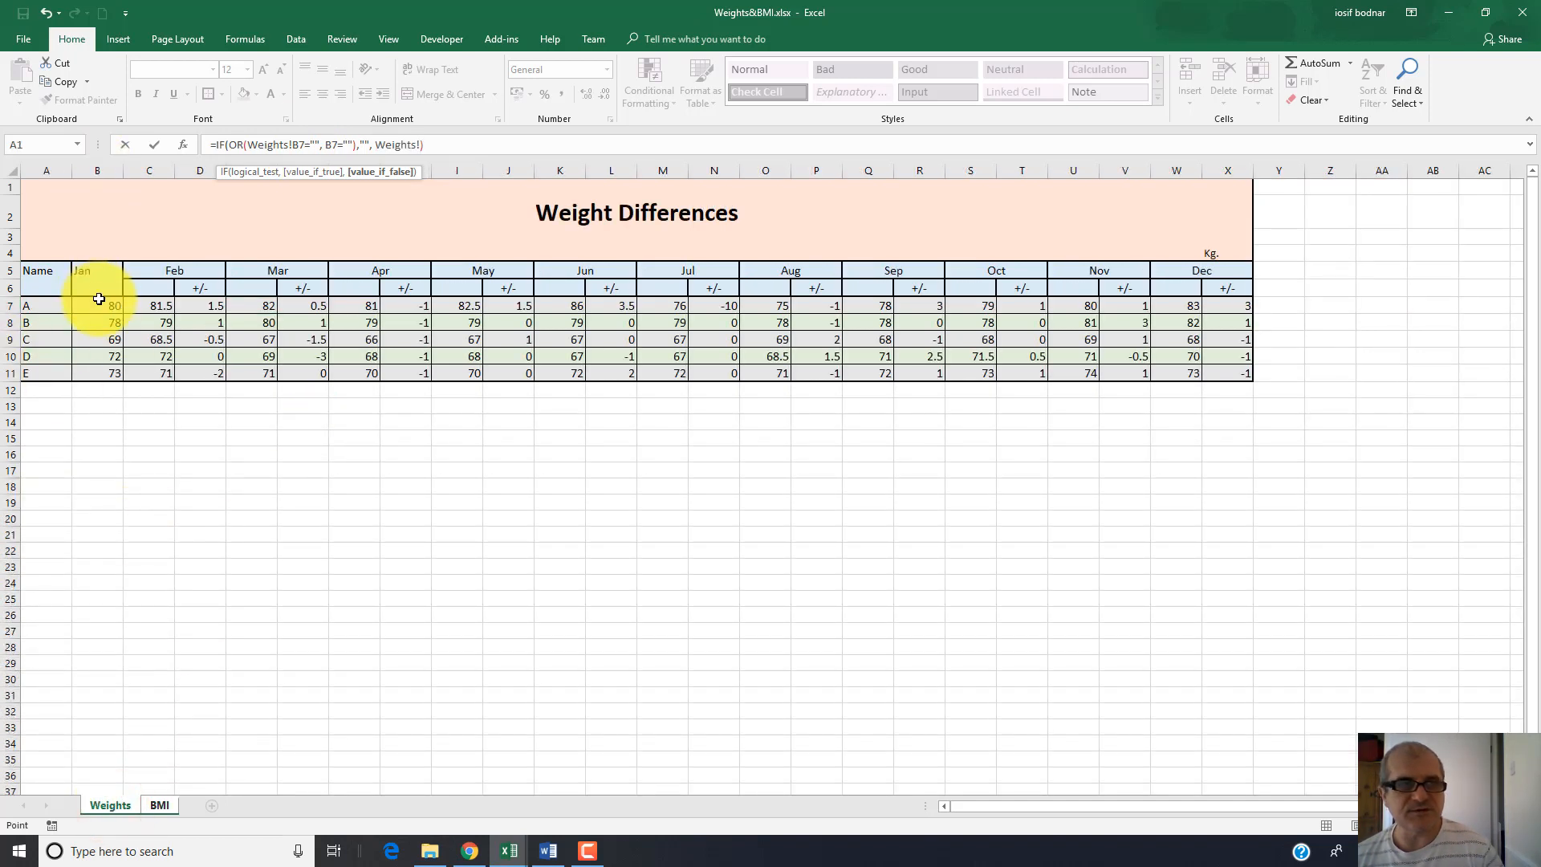
left_click(101, 307)
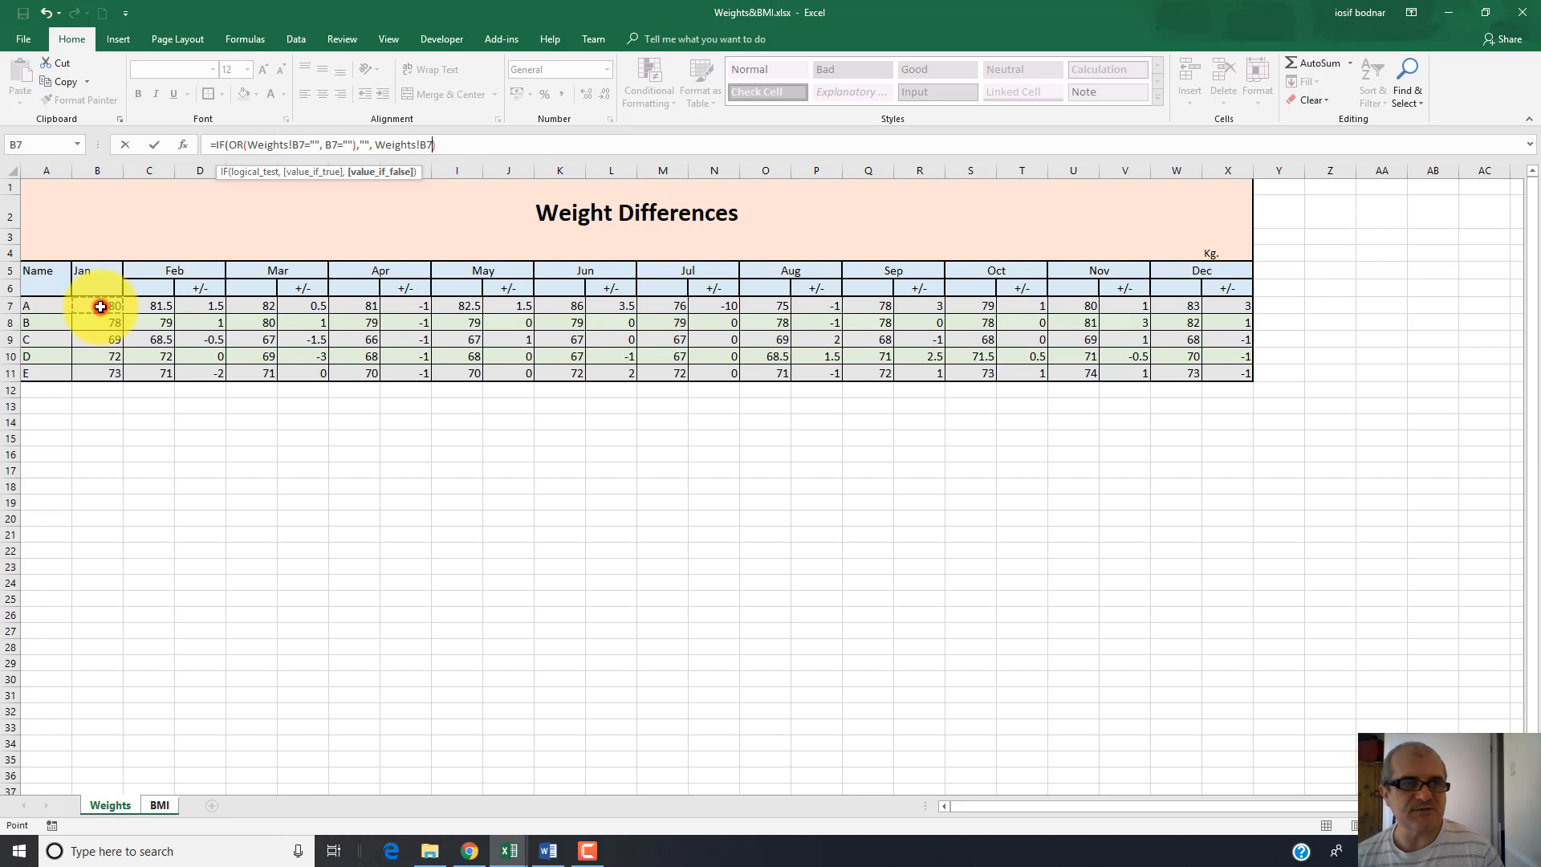
left_click(160, 805)
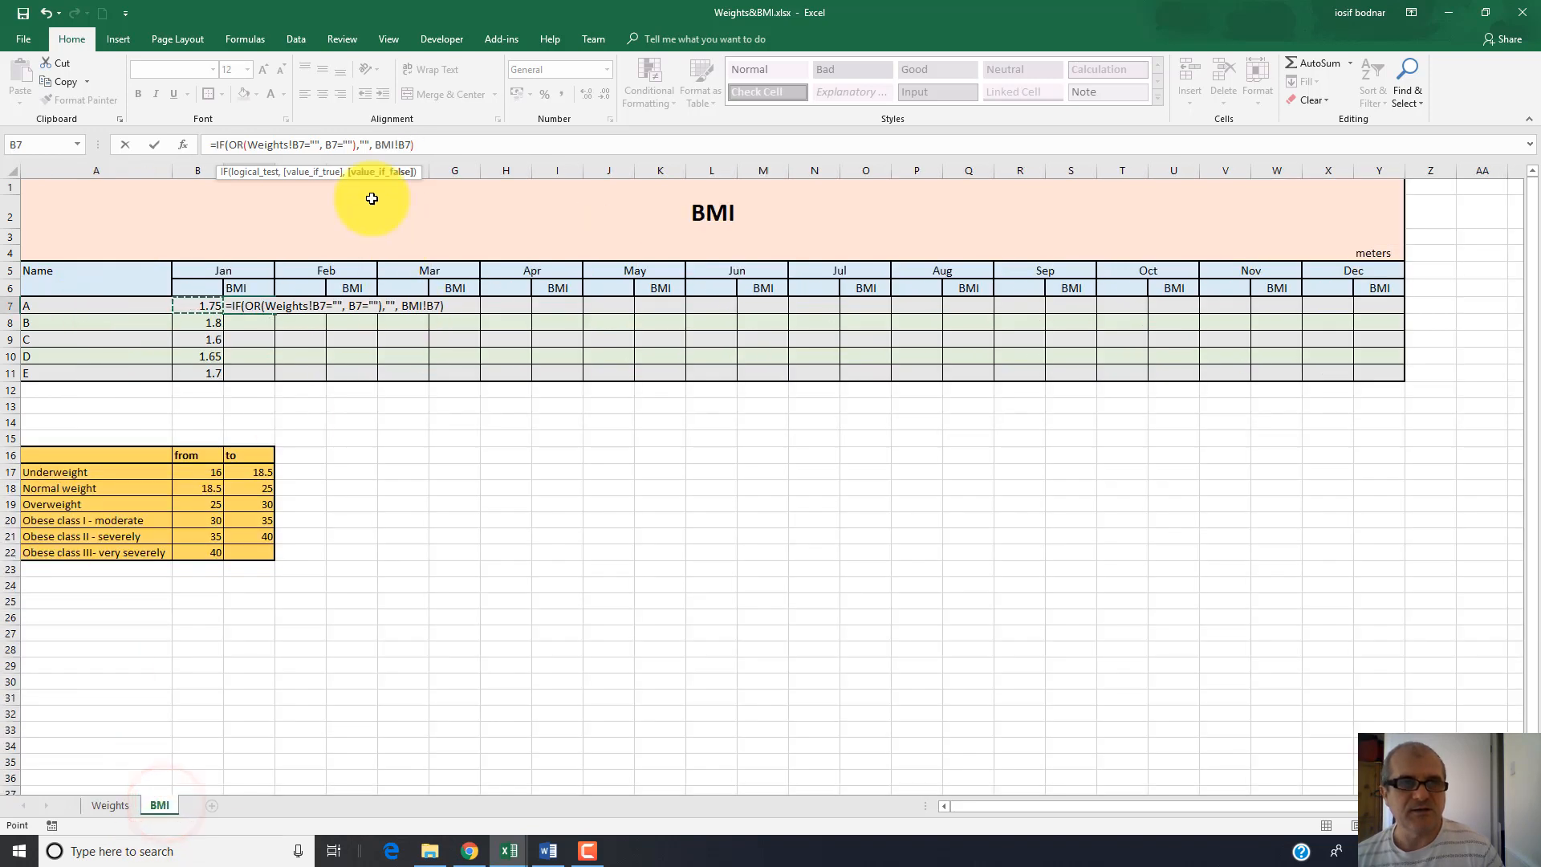
left_click(393, 146)
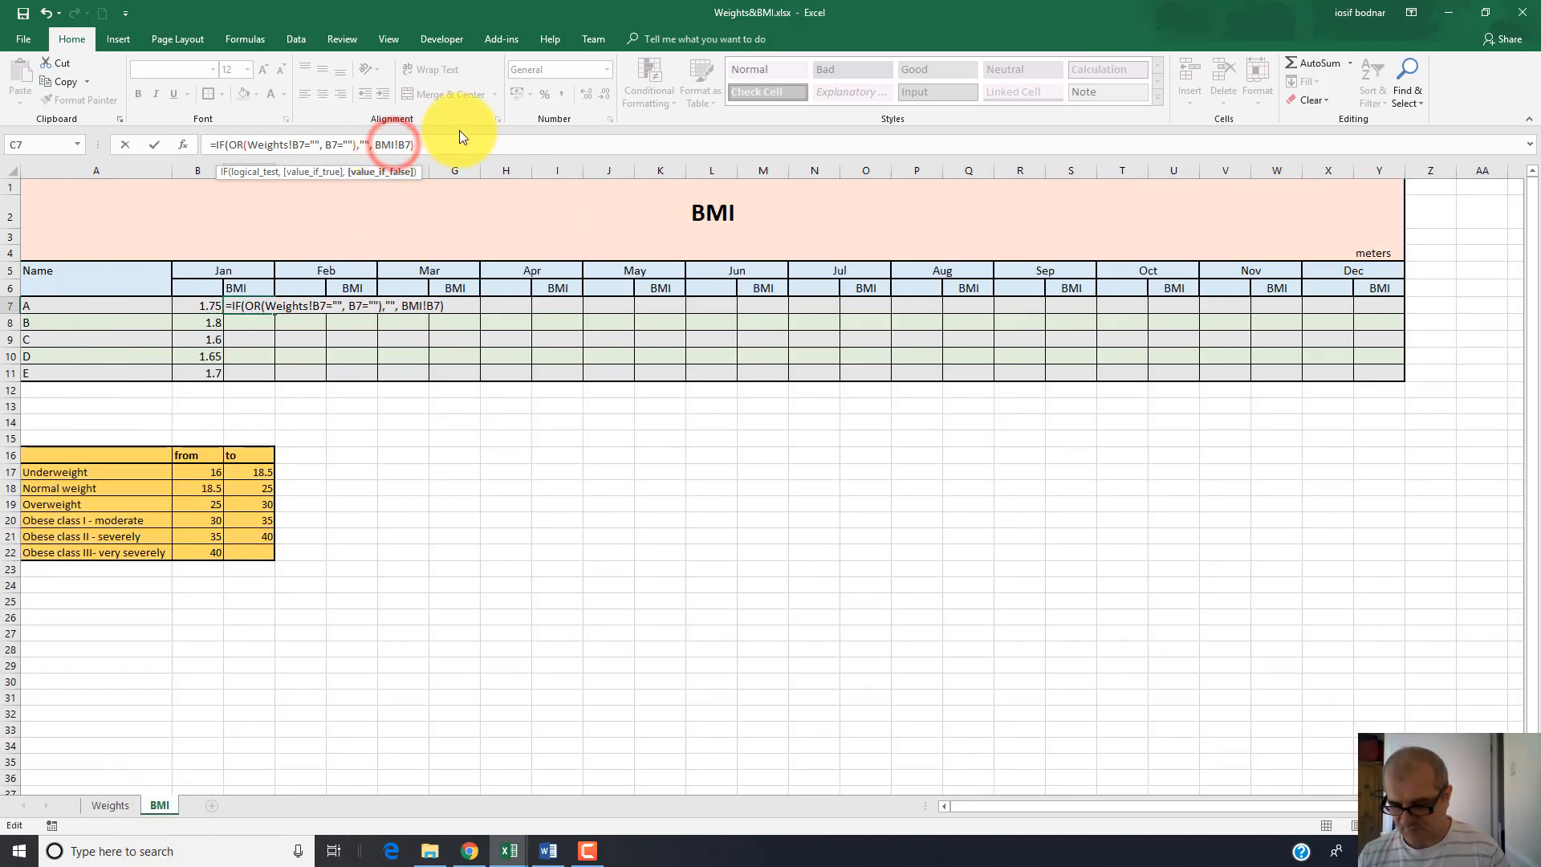
key("BackSpace")
key("BackSpace")
key("BackSpace")
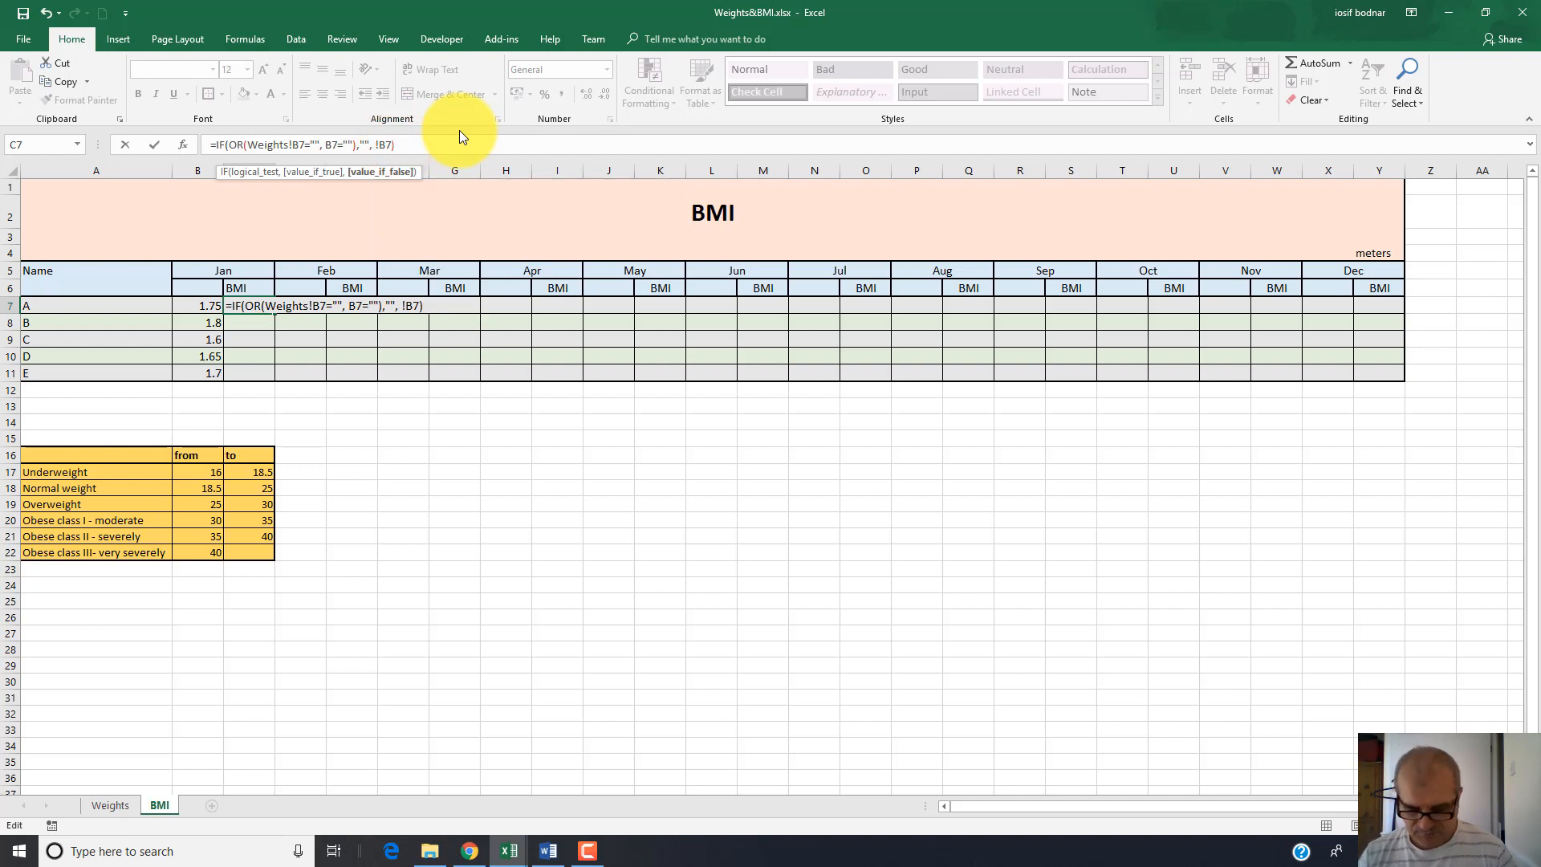
type("We")
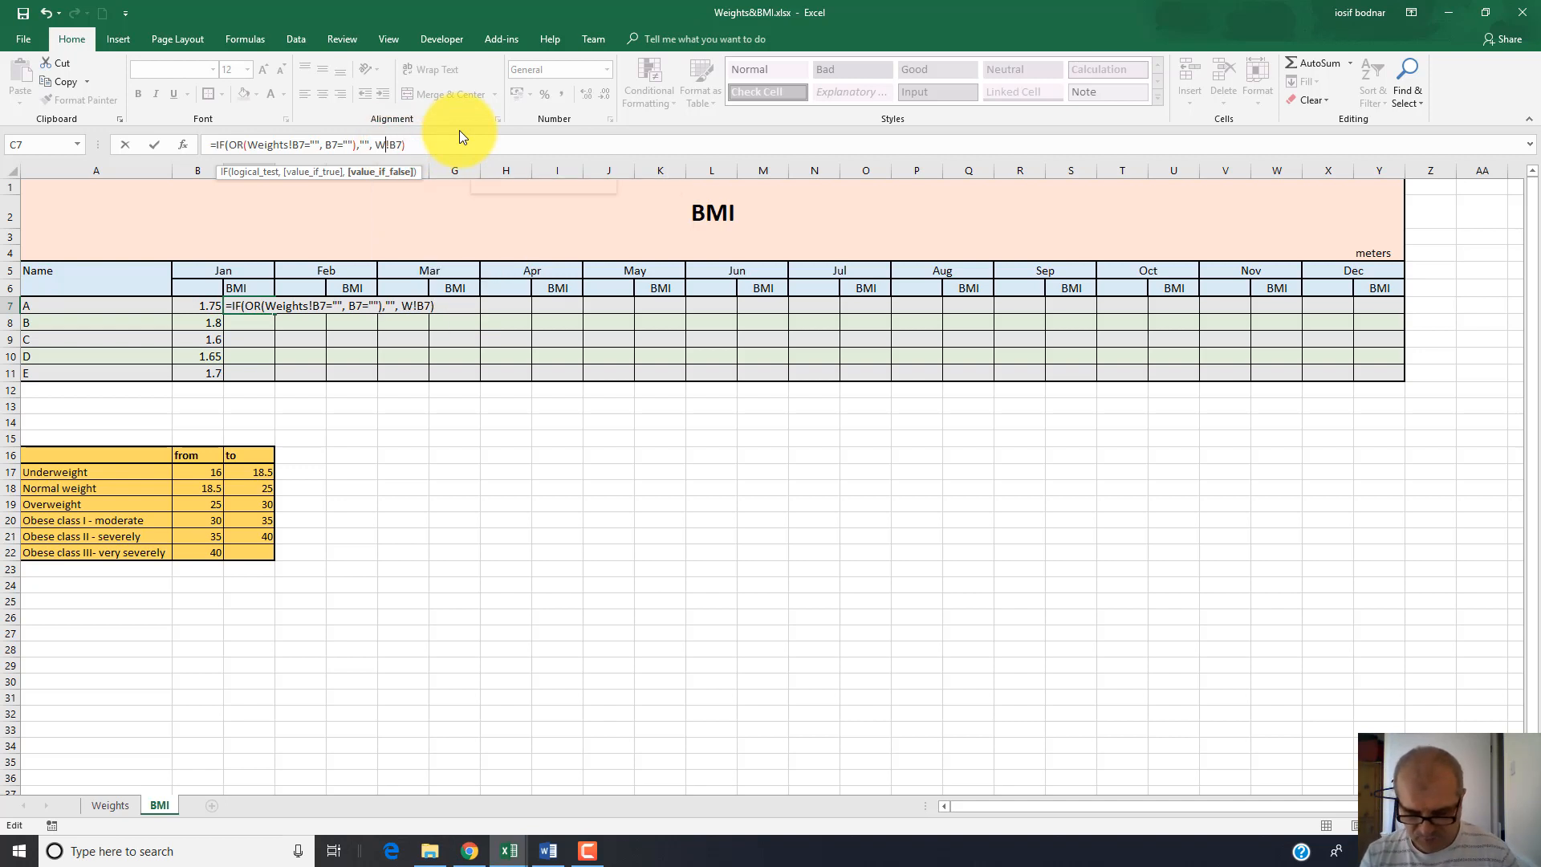
type("ight")
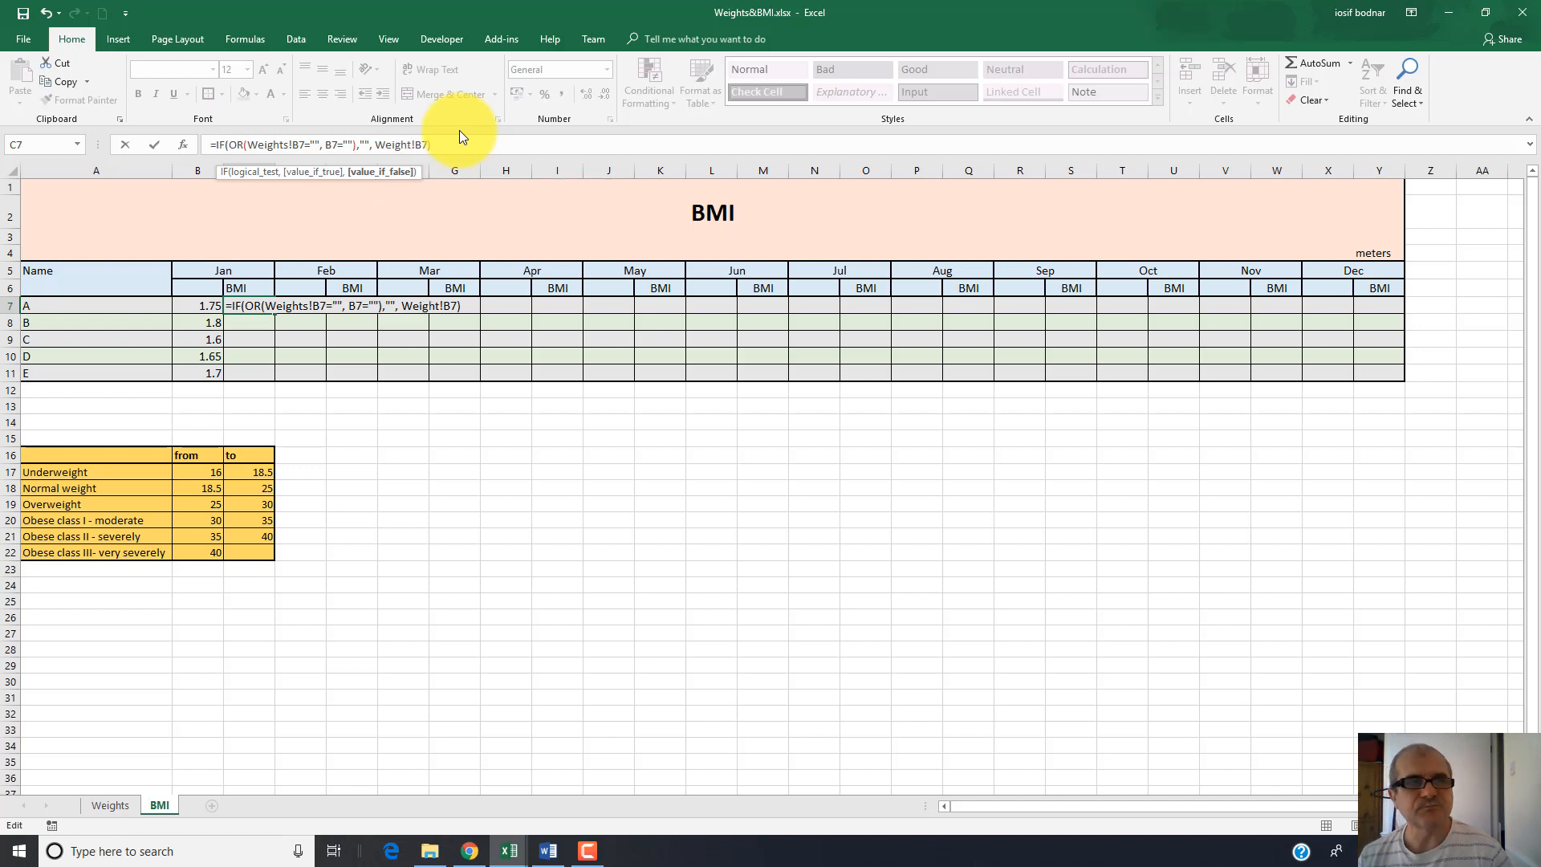
type("s!B7")
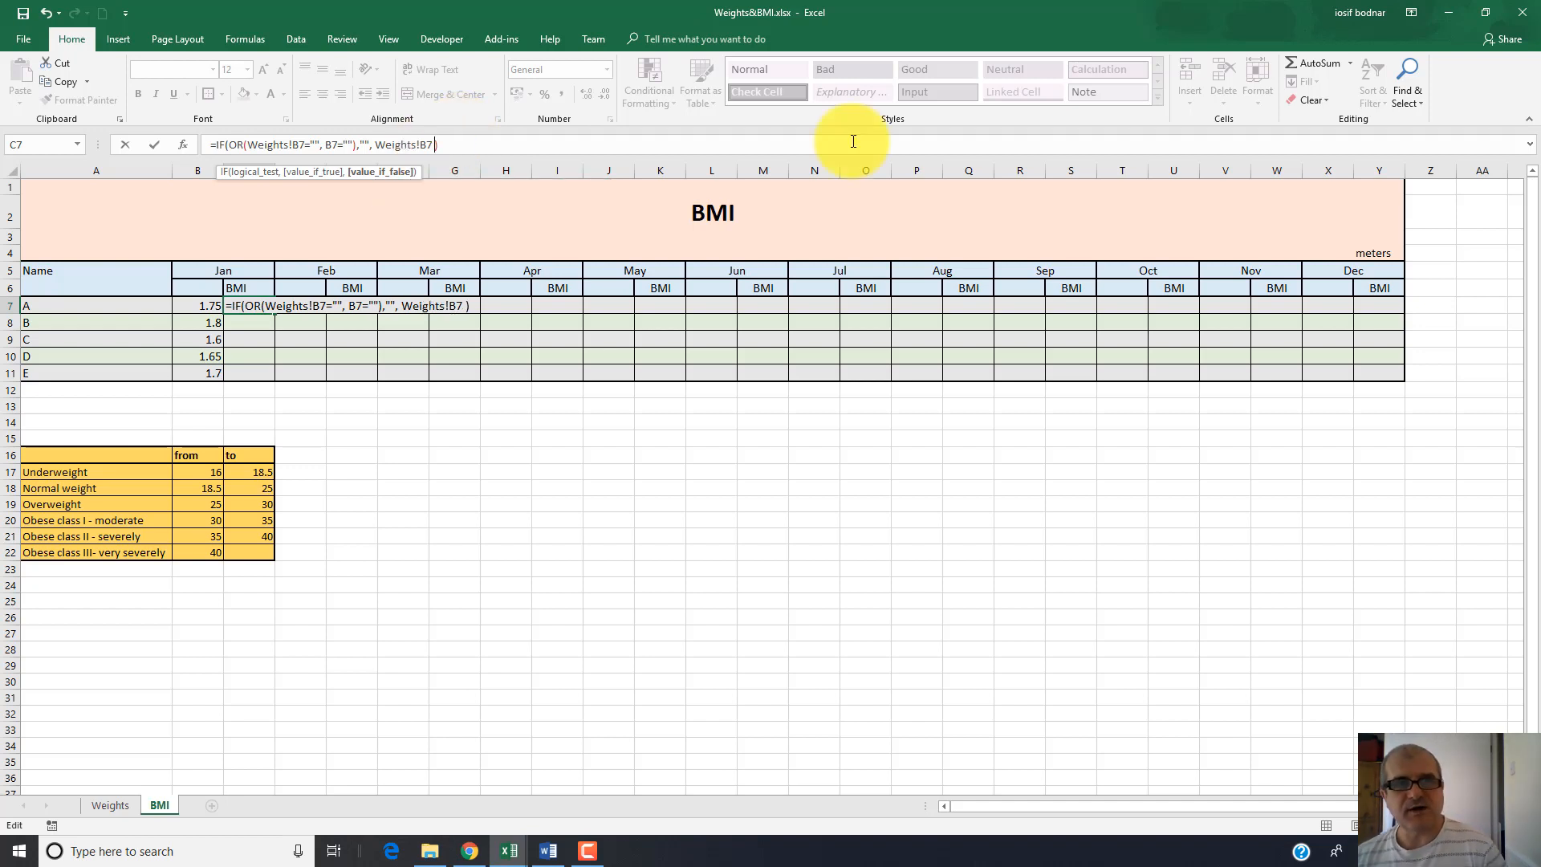
Divide Weights!B7 by a POWER function with empty parentheses in the value-if-false argument
type(" /")
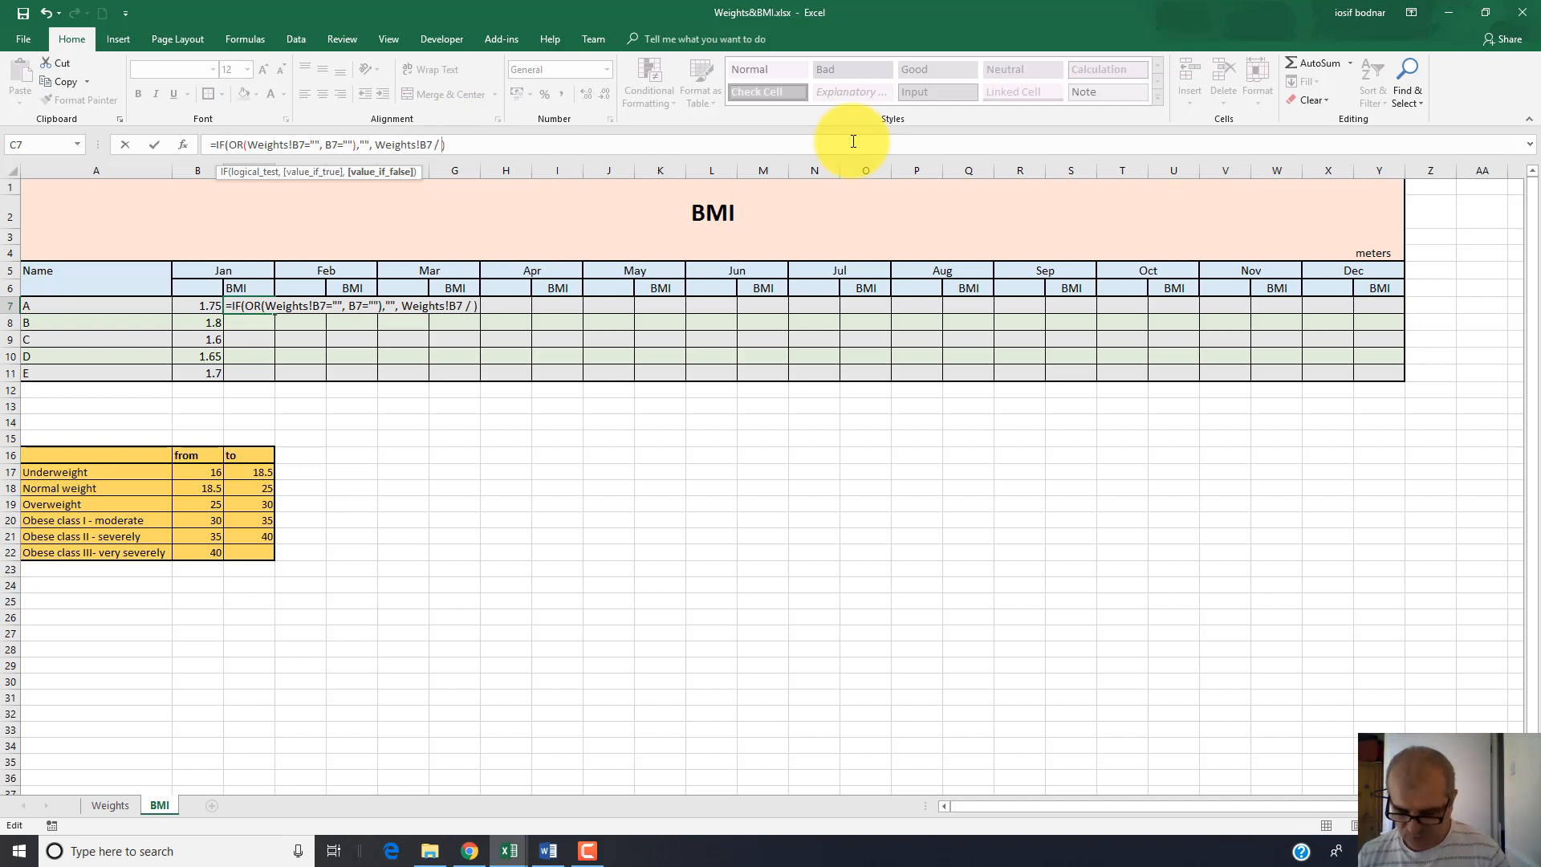
type(" POWER")
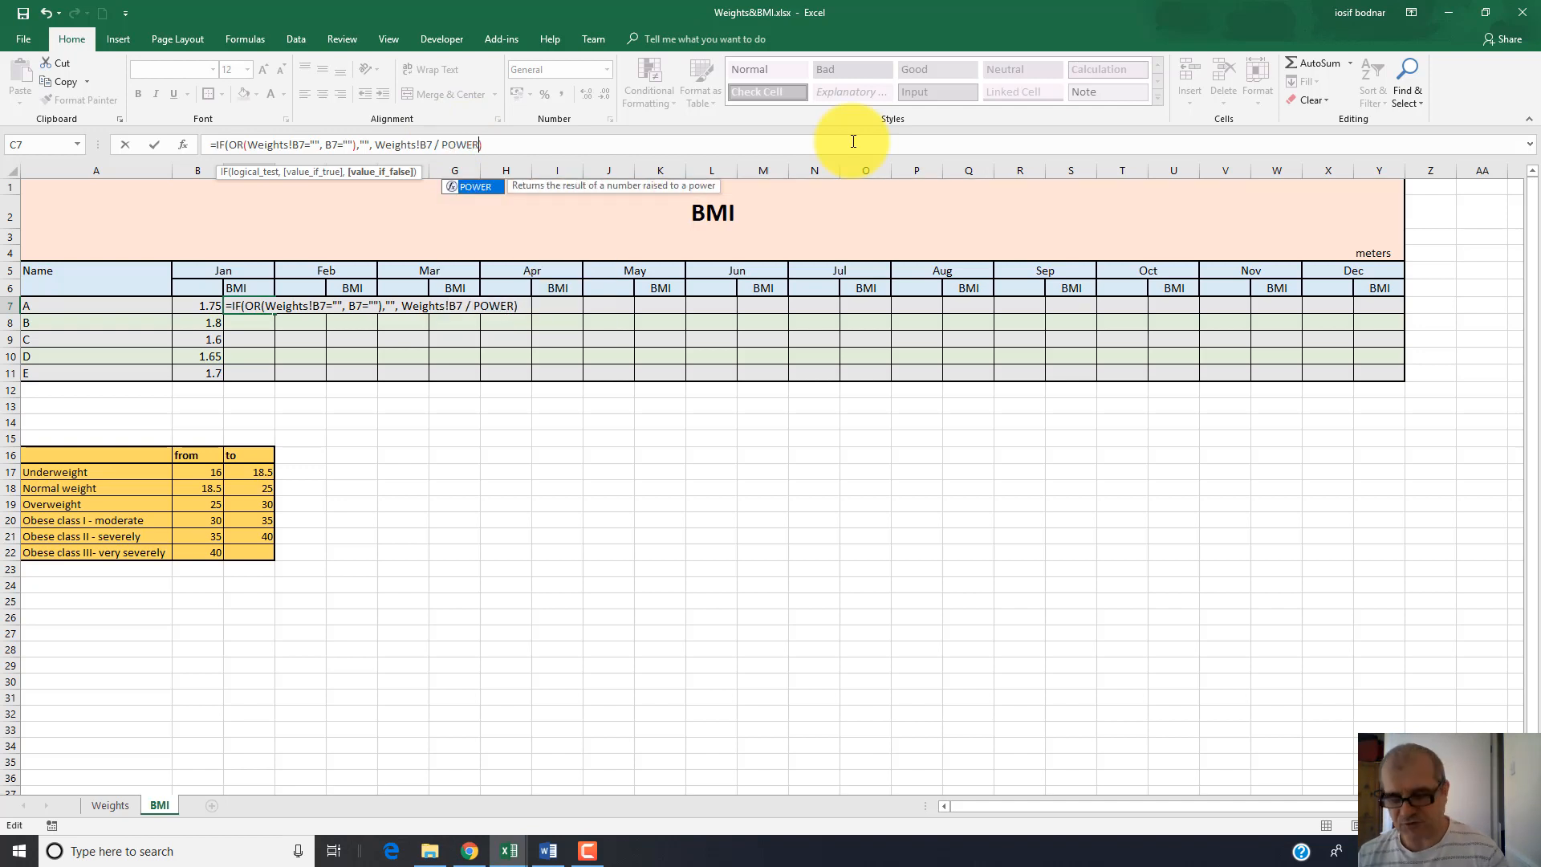
type("(")
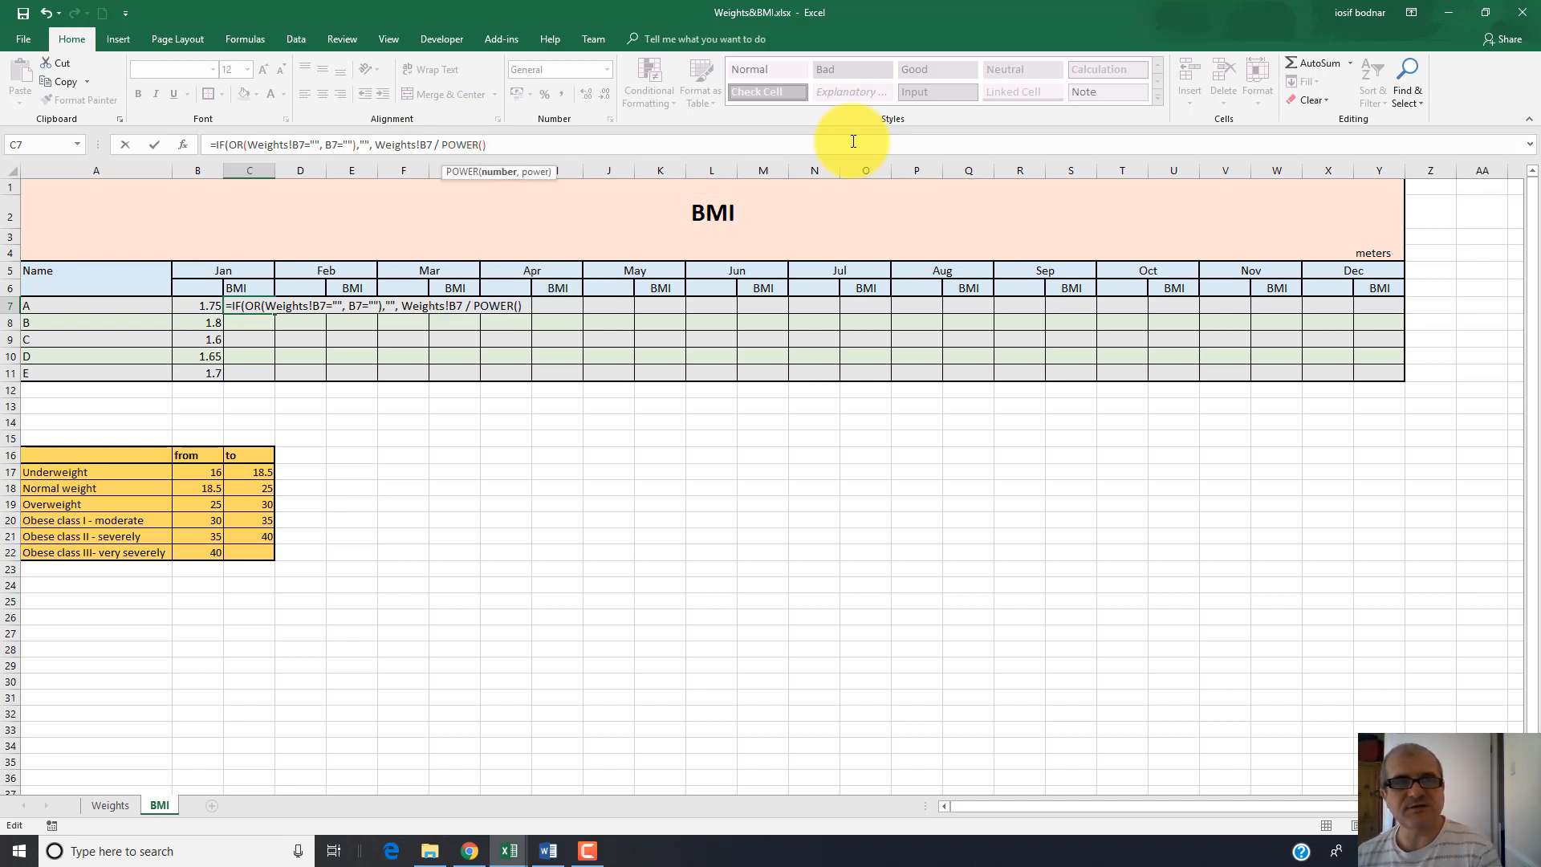
type(")")
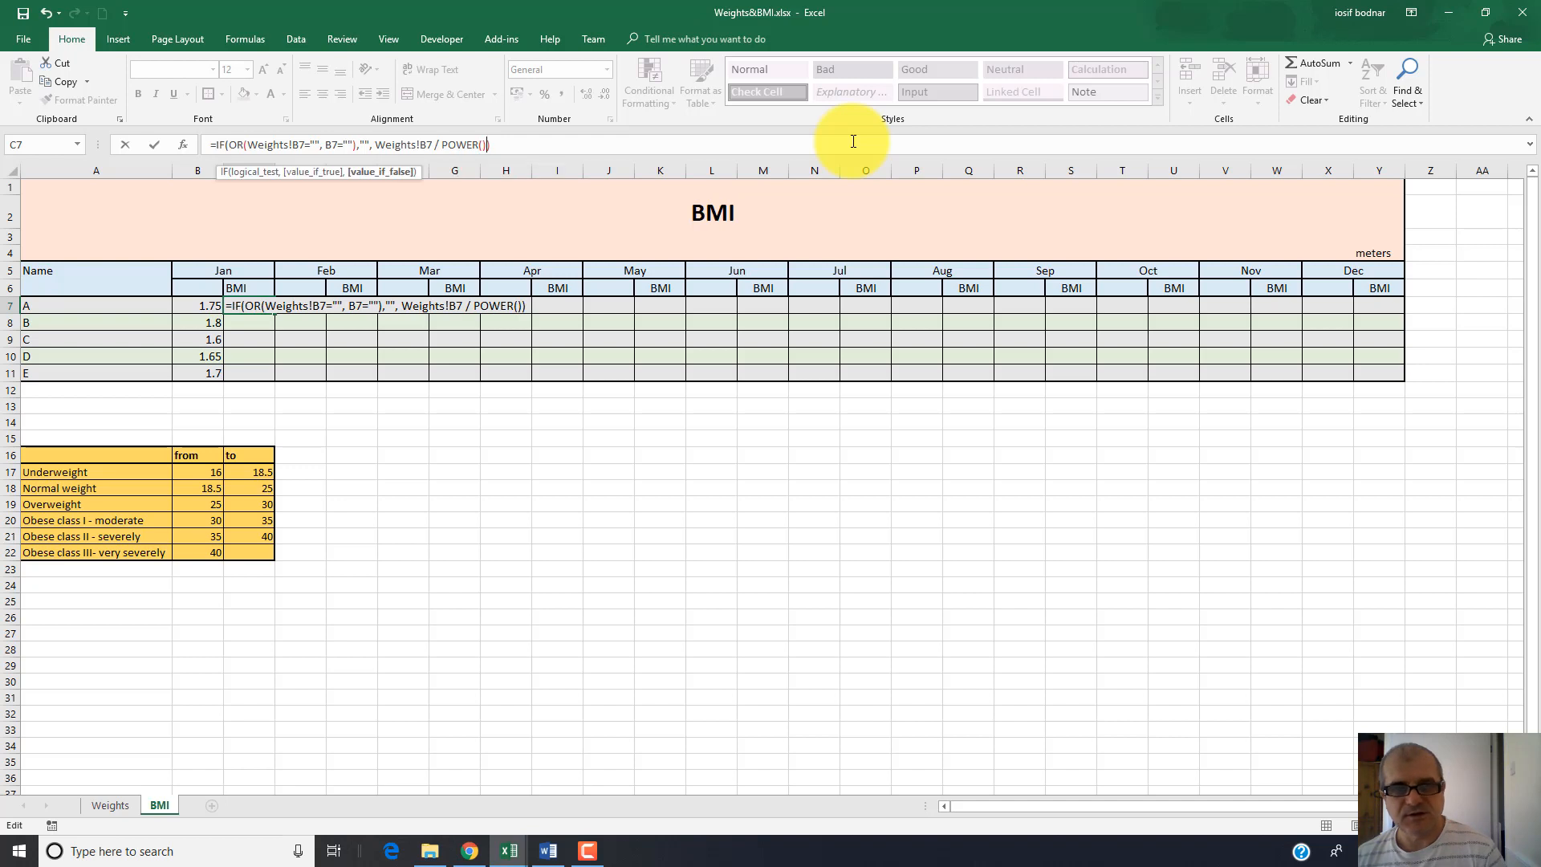
left_click(482, 145)
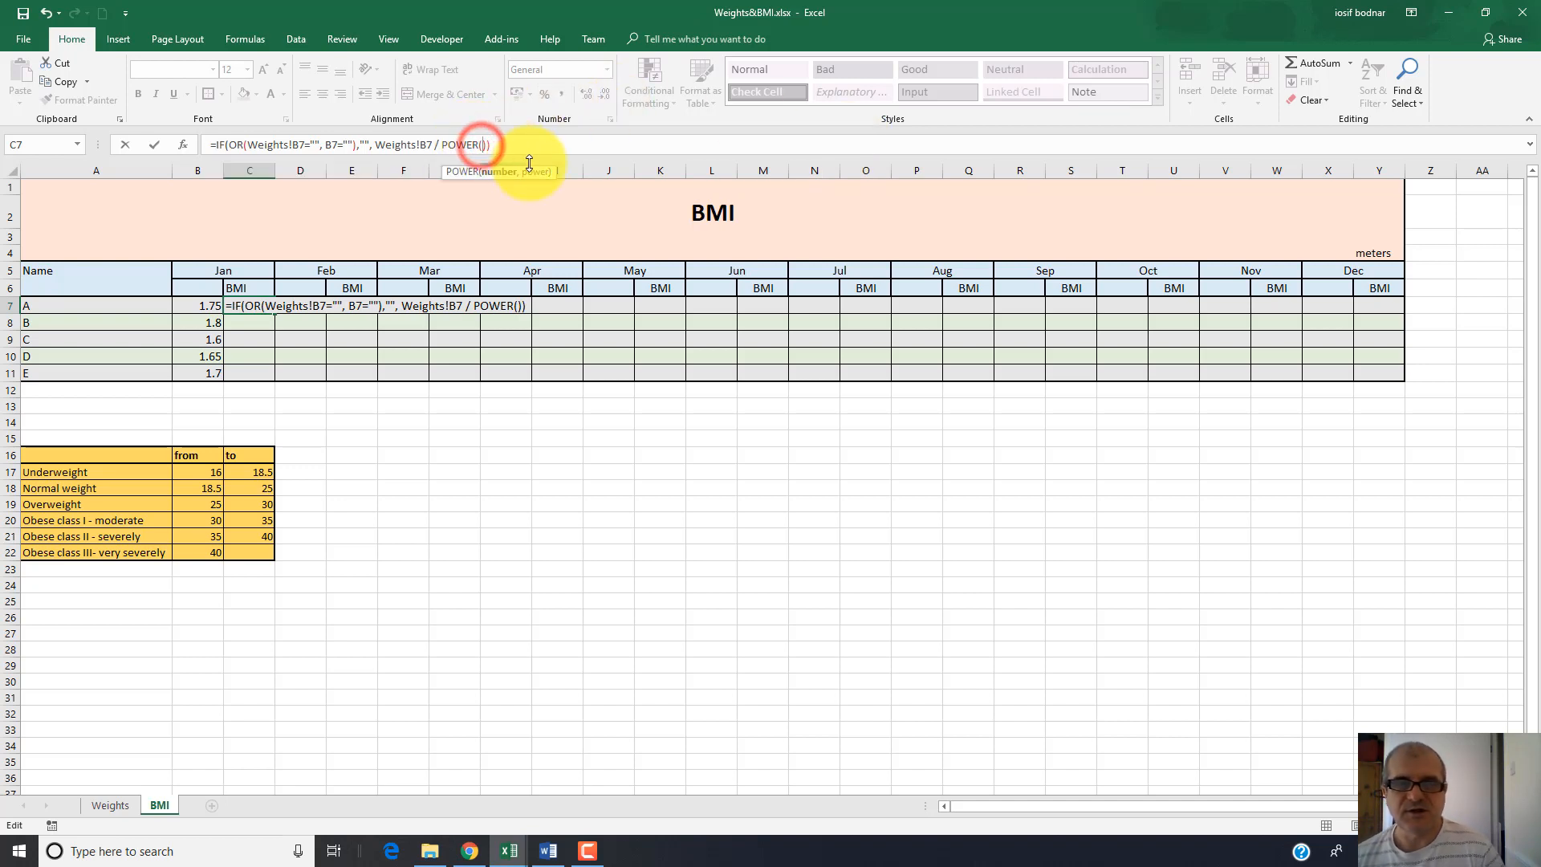
Enter B7 as the POWER function's number argument, removing the BMI sheet name from the picked reference
left_click(197, 305)
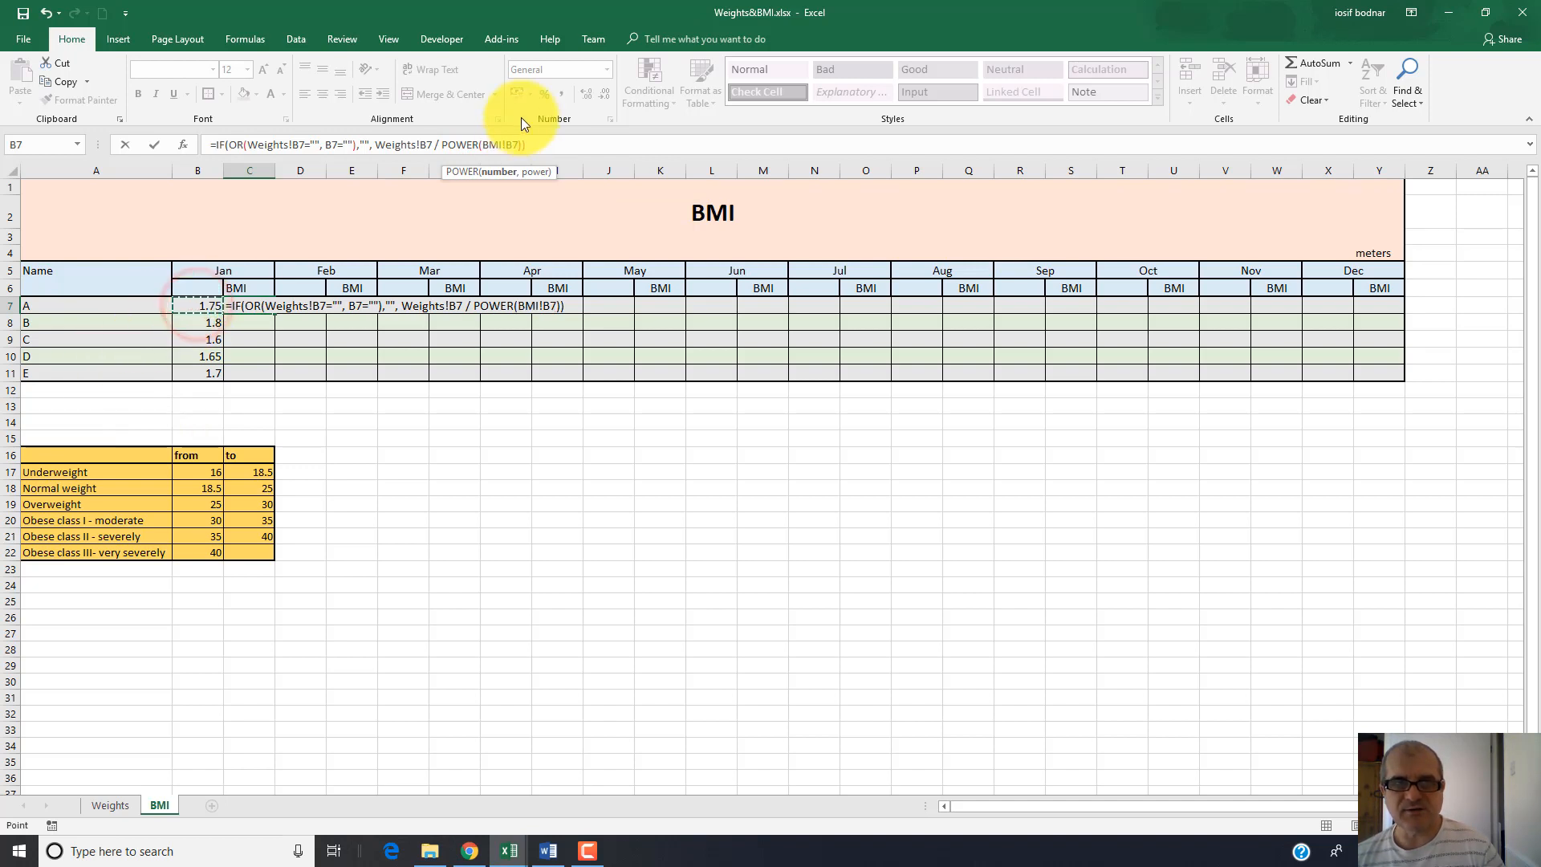
left_click(506, 145)
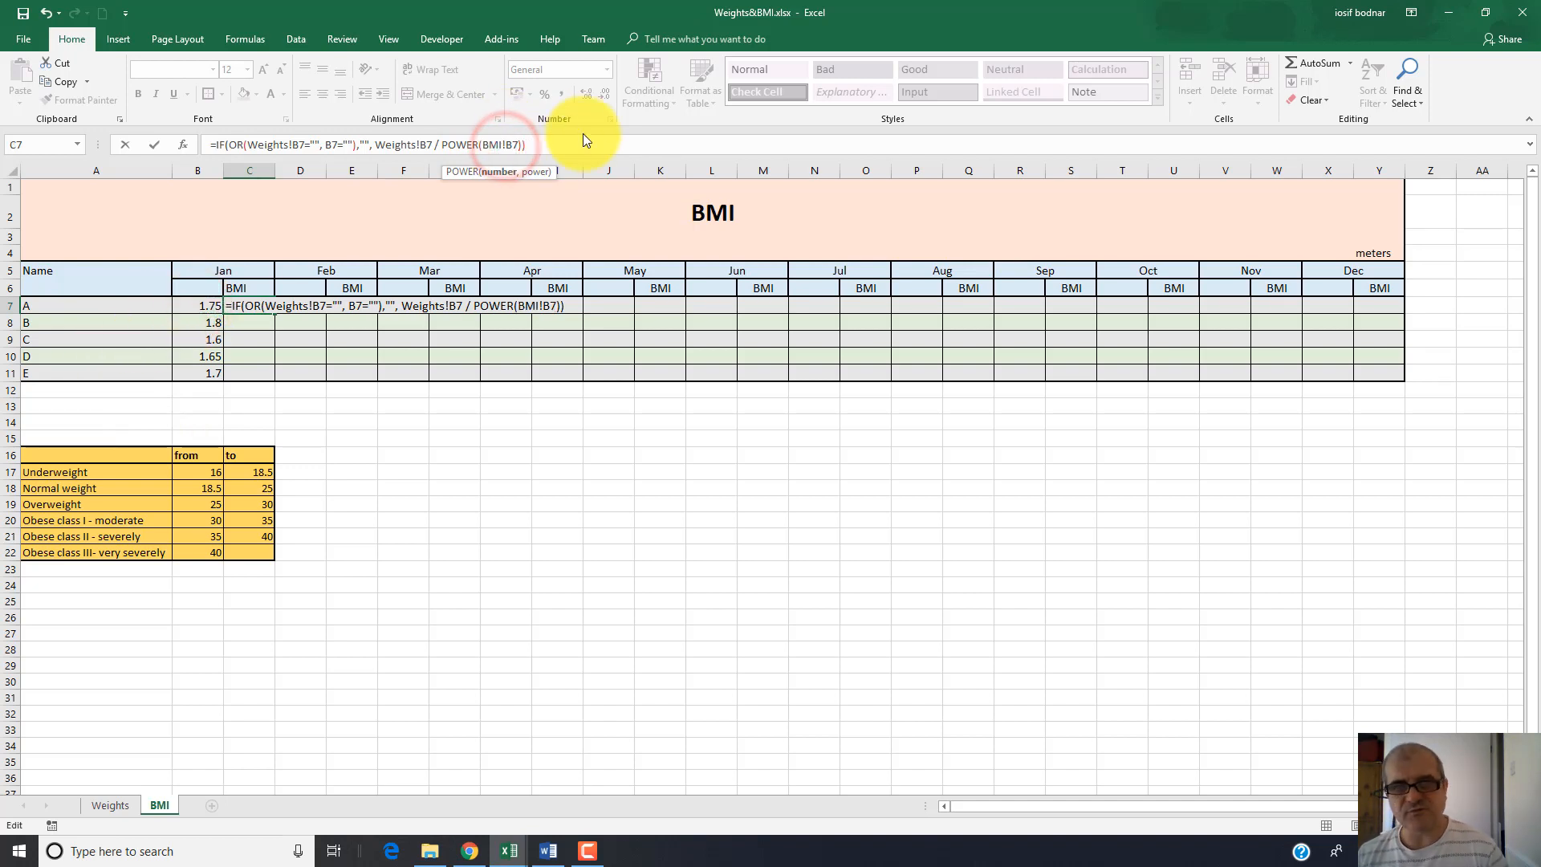
key("BackSpace")
key("BackSpace")
key("BackSpace")
key("BackSpace")
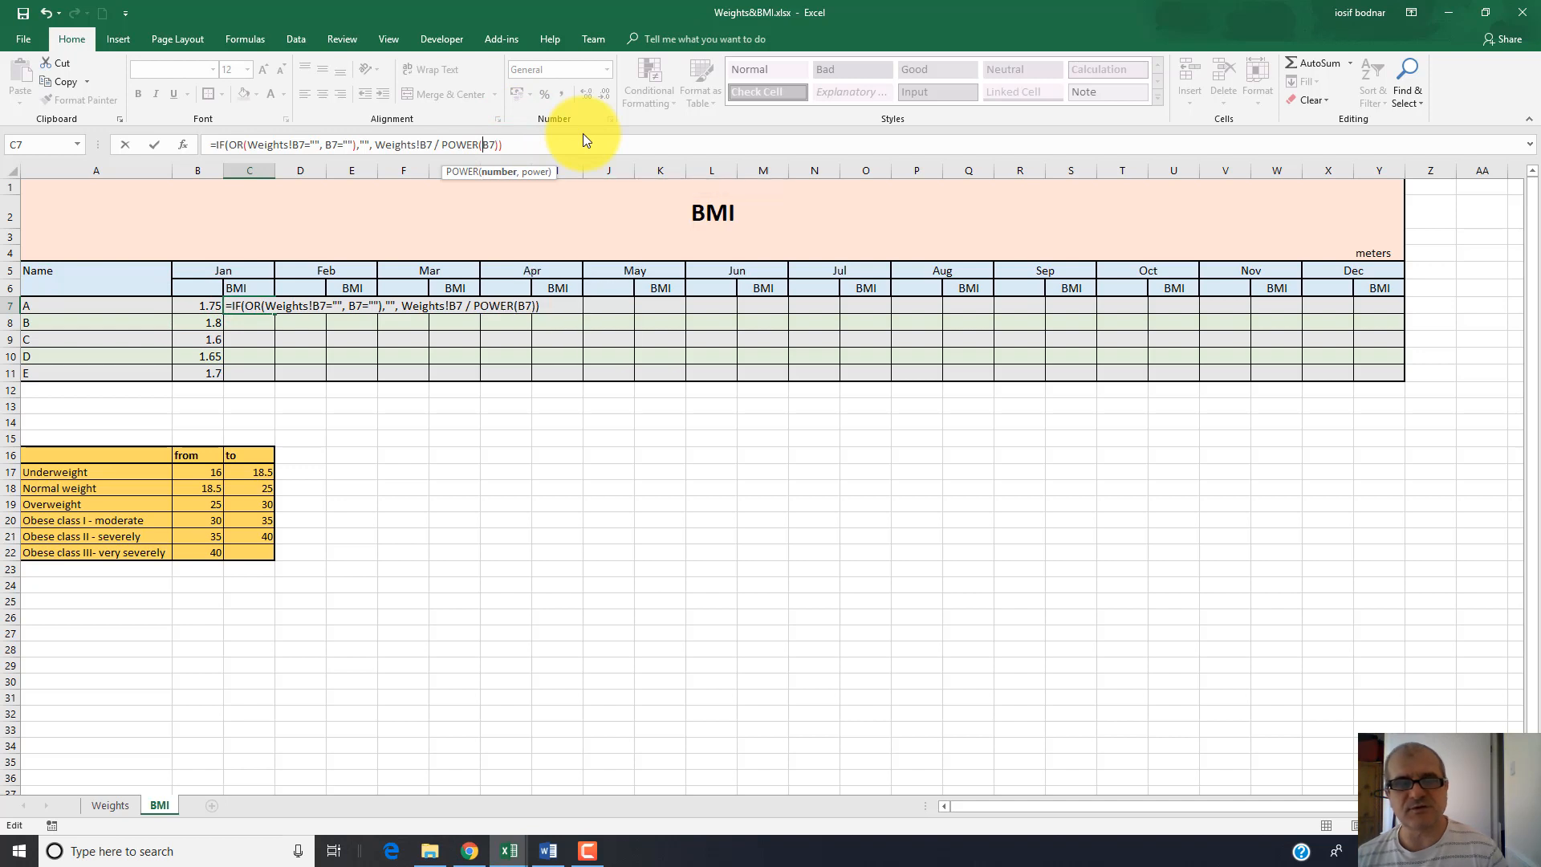
Set the POWER function's power argument to 2 and commit person A's January BMI formula
left_click(495, 144)
type(",")
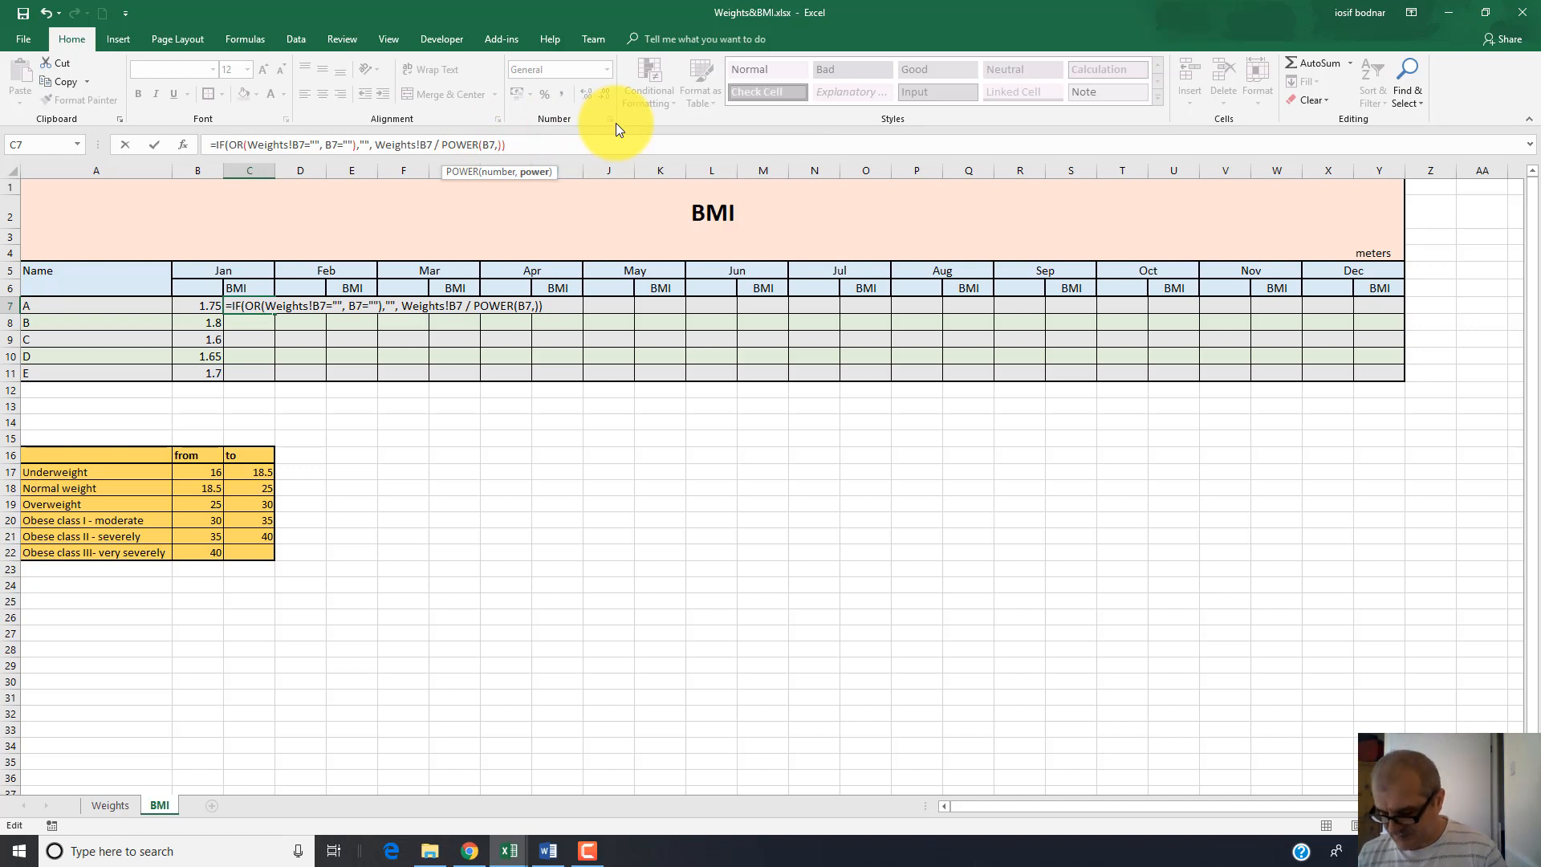
type(" 2")
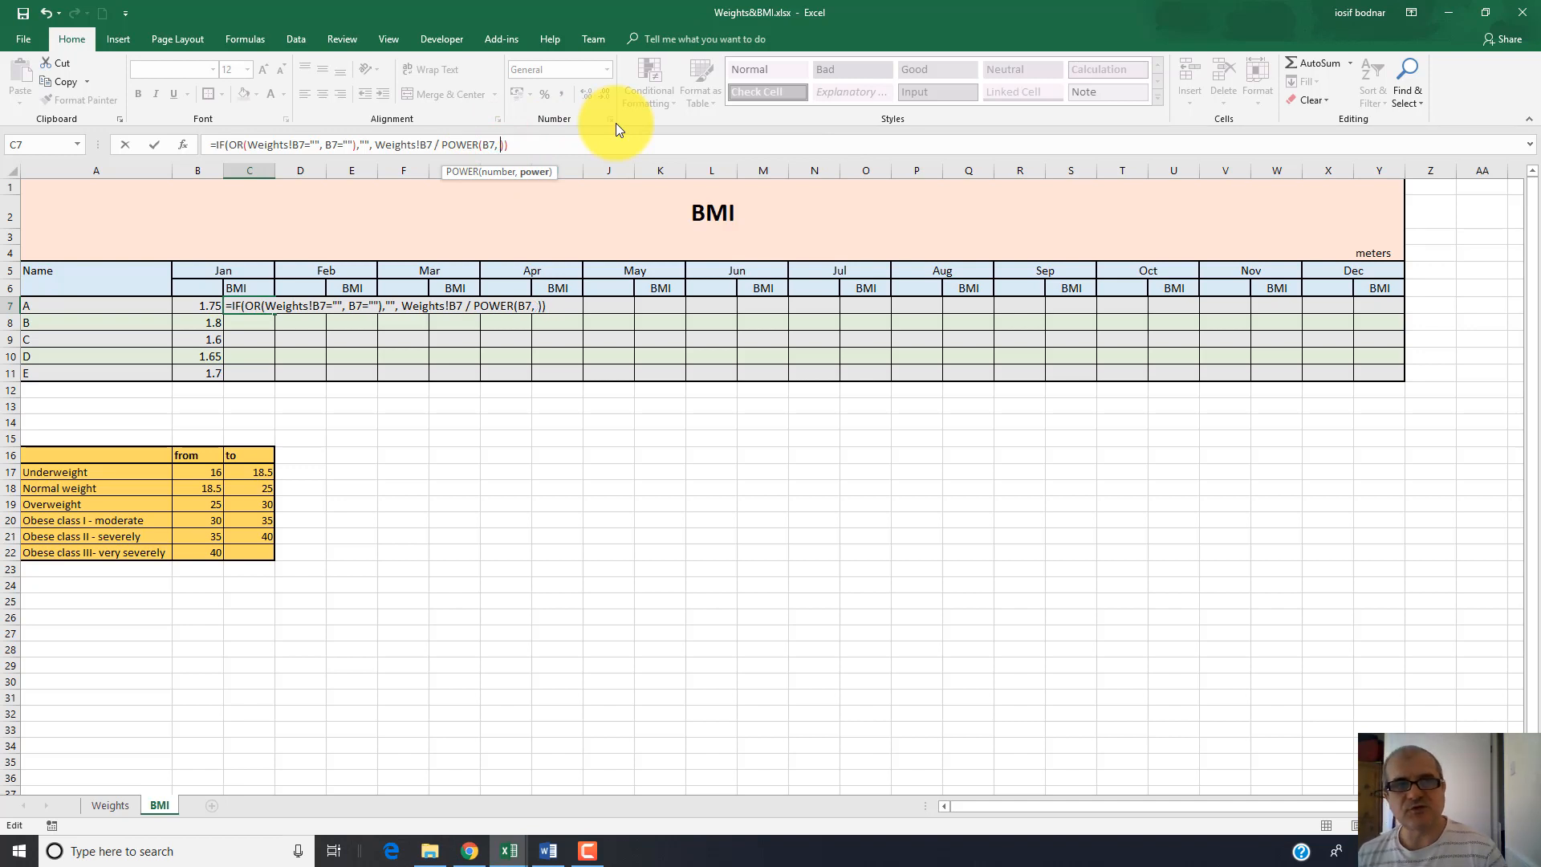
left_click(520, 147)
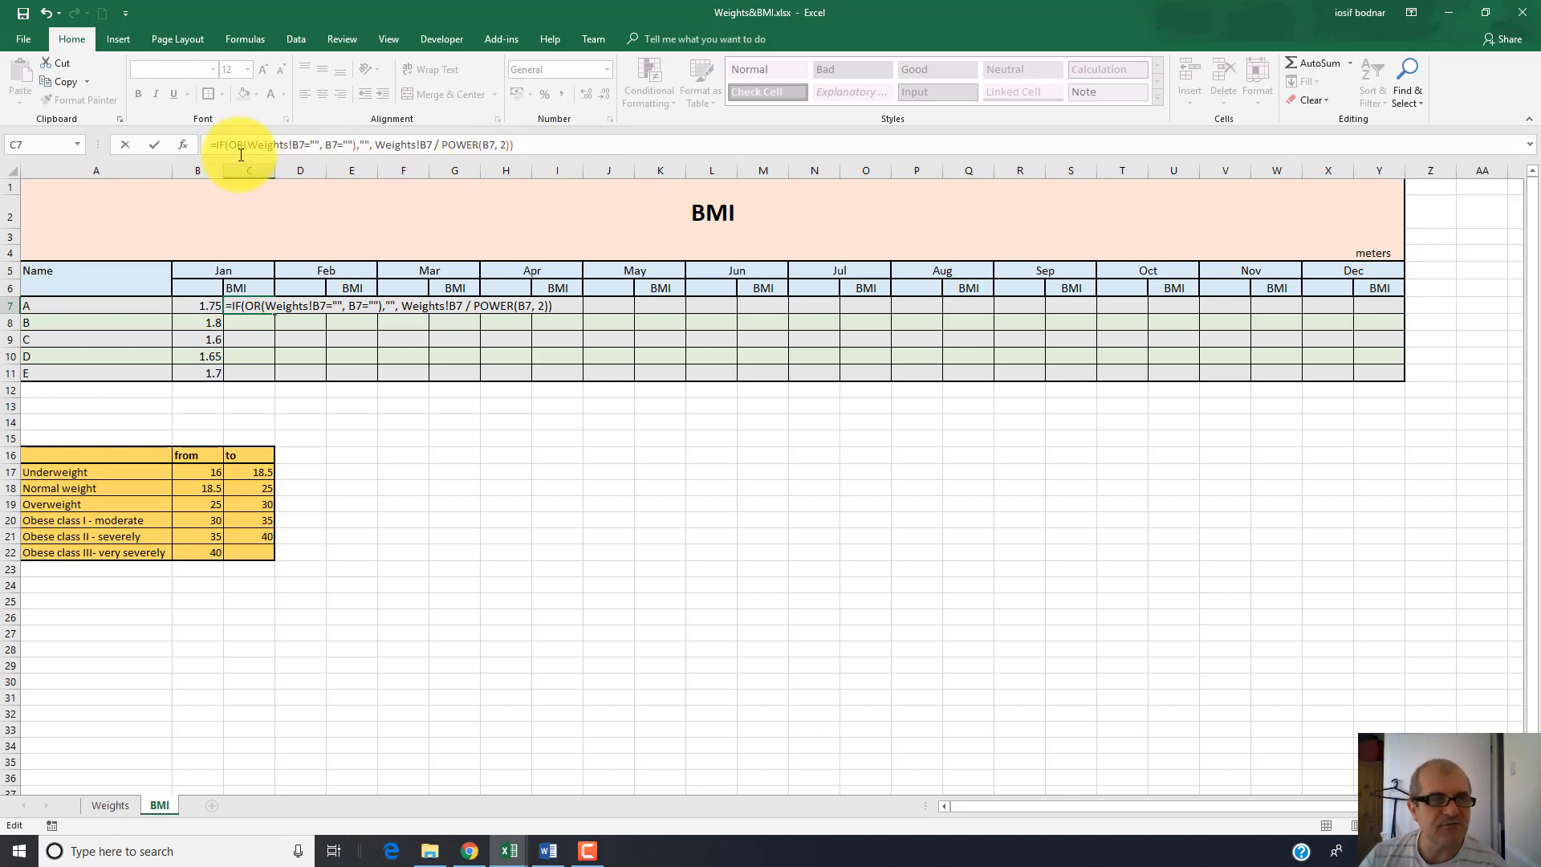
left_click(109, 805)
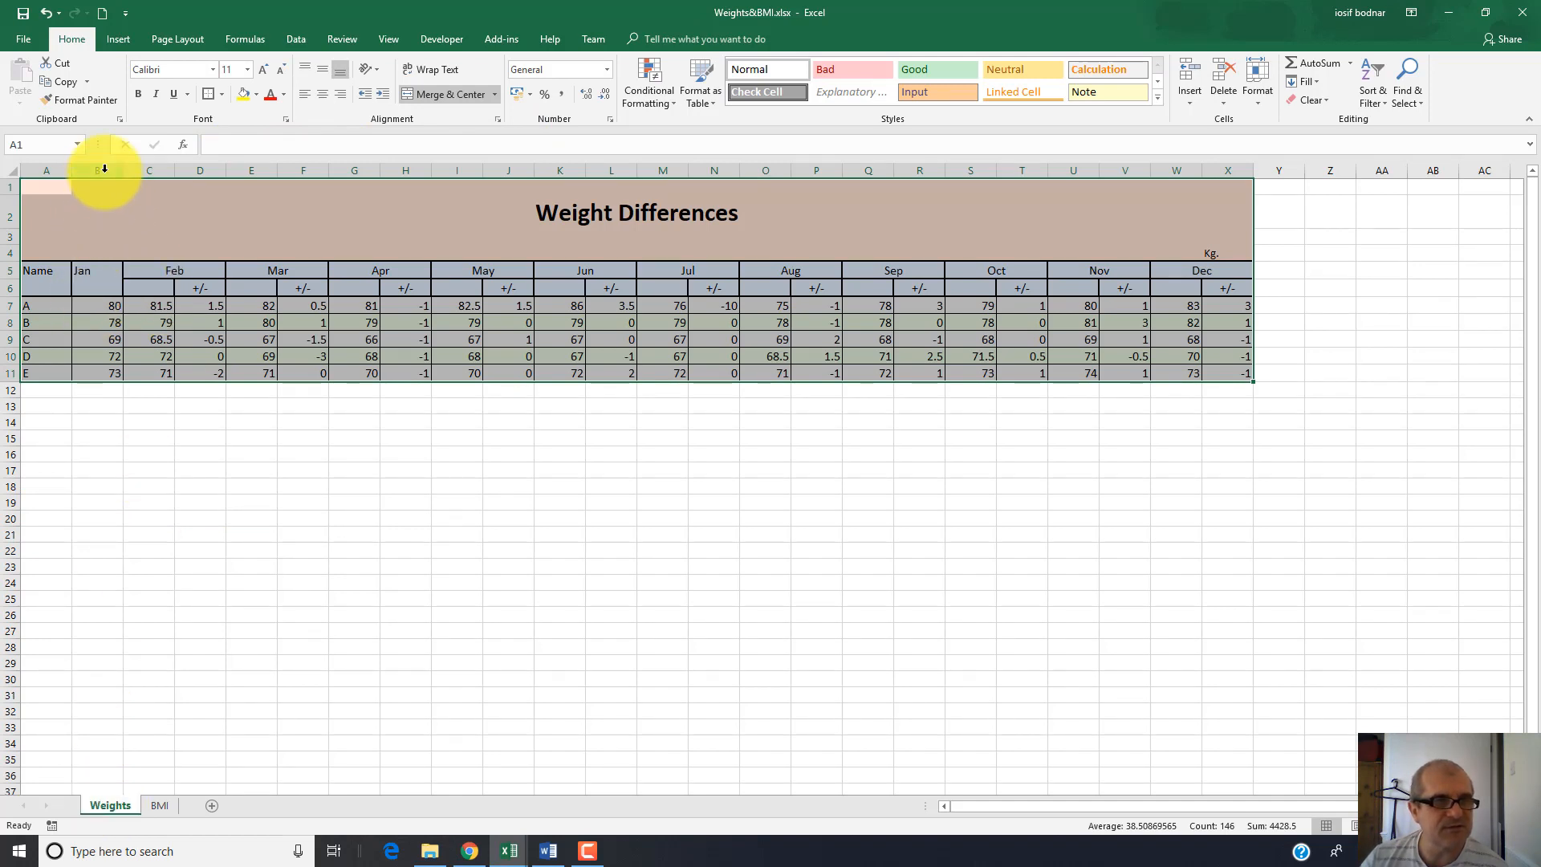
left_click(160, 805)
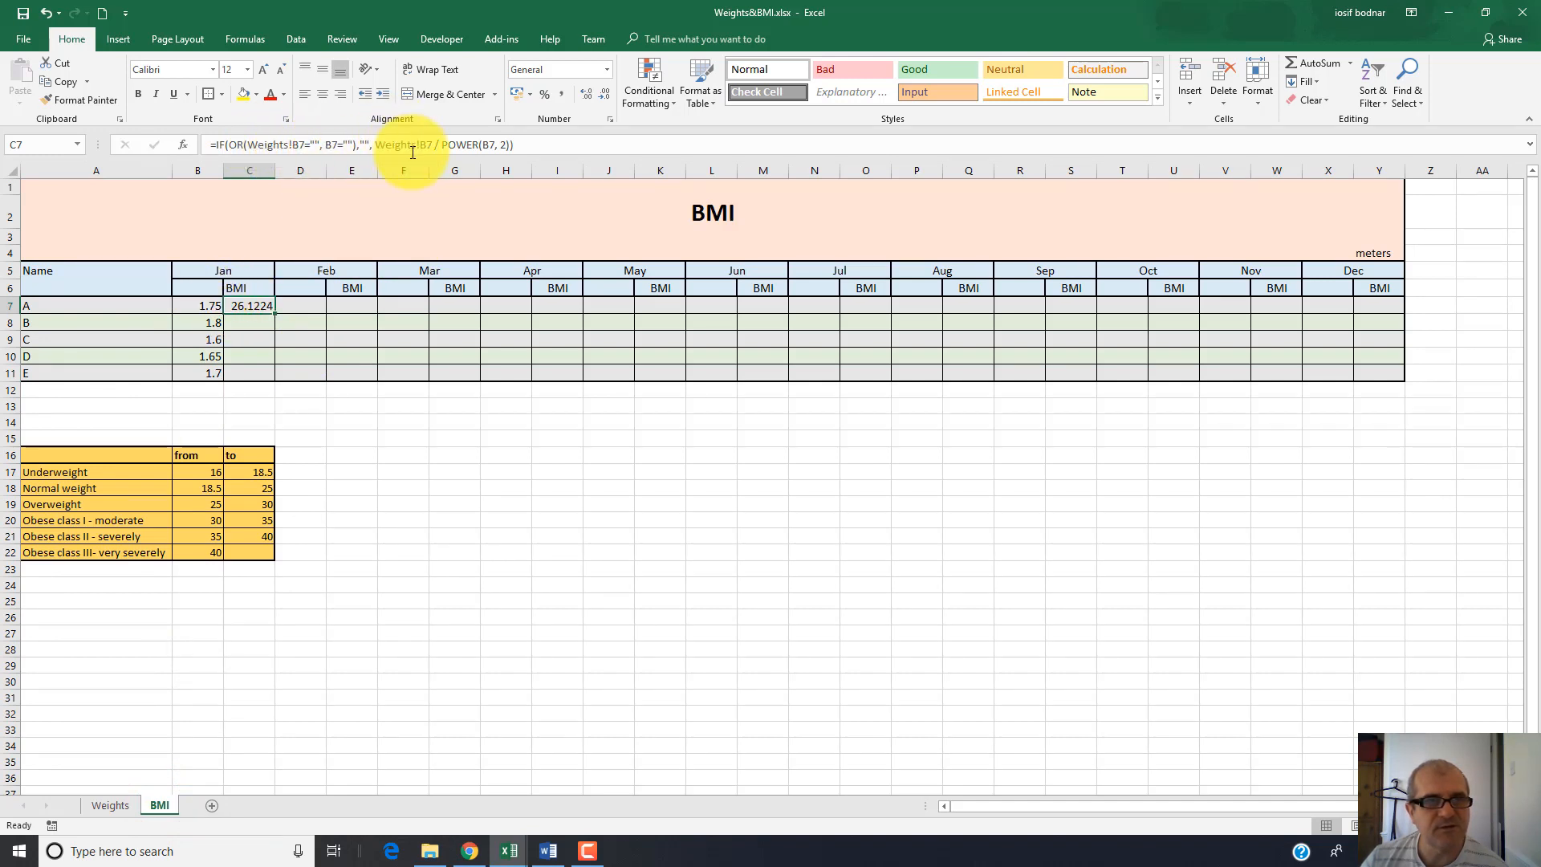
left_click(538, 144)
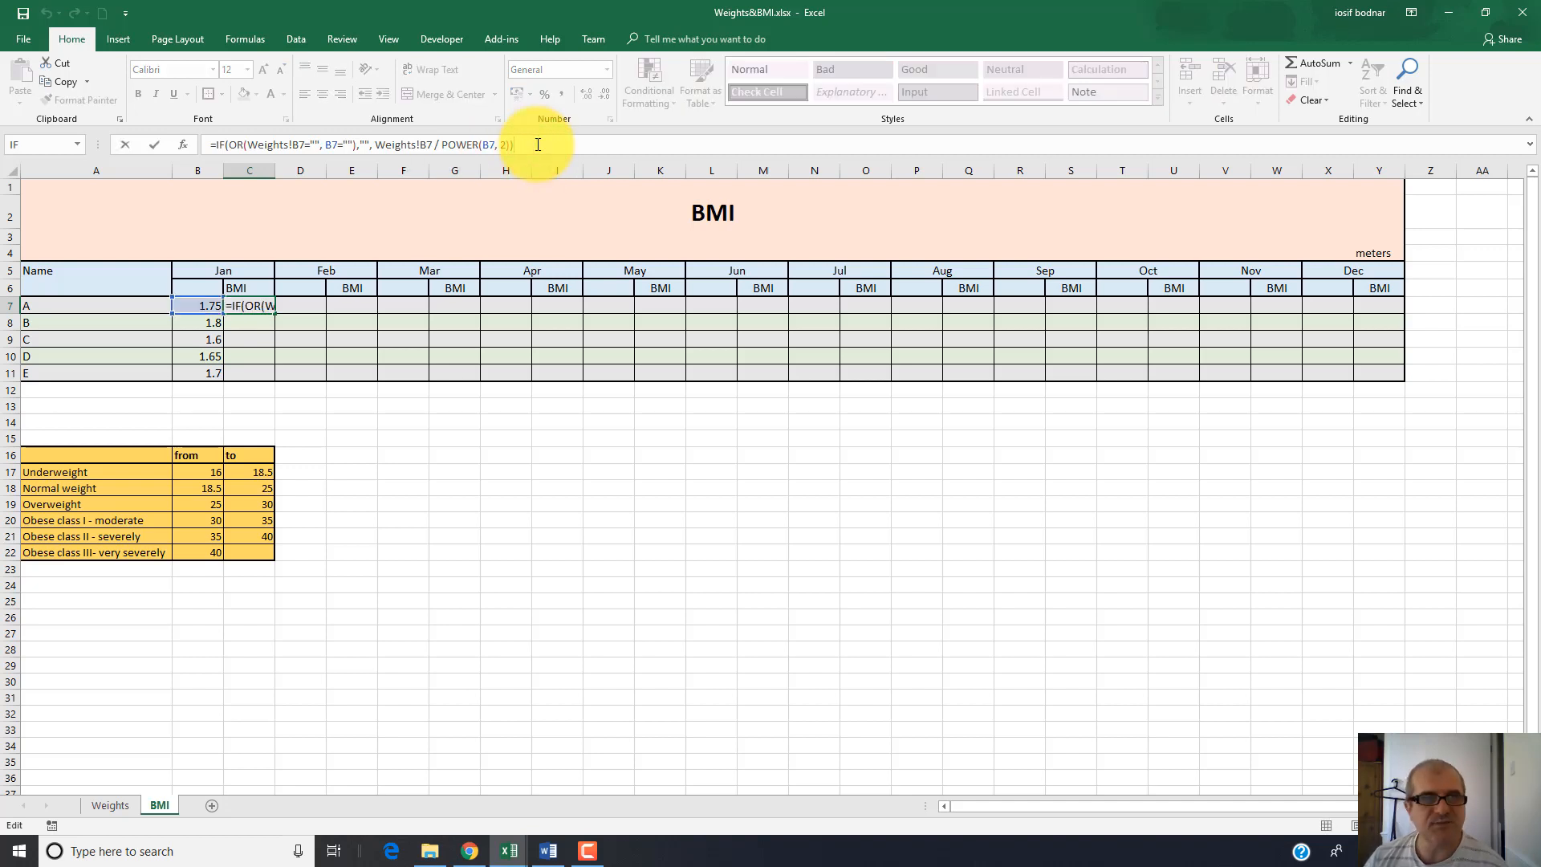
key("Return")
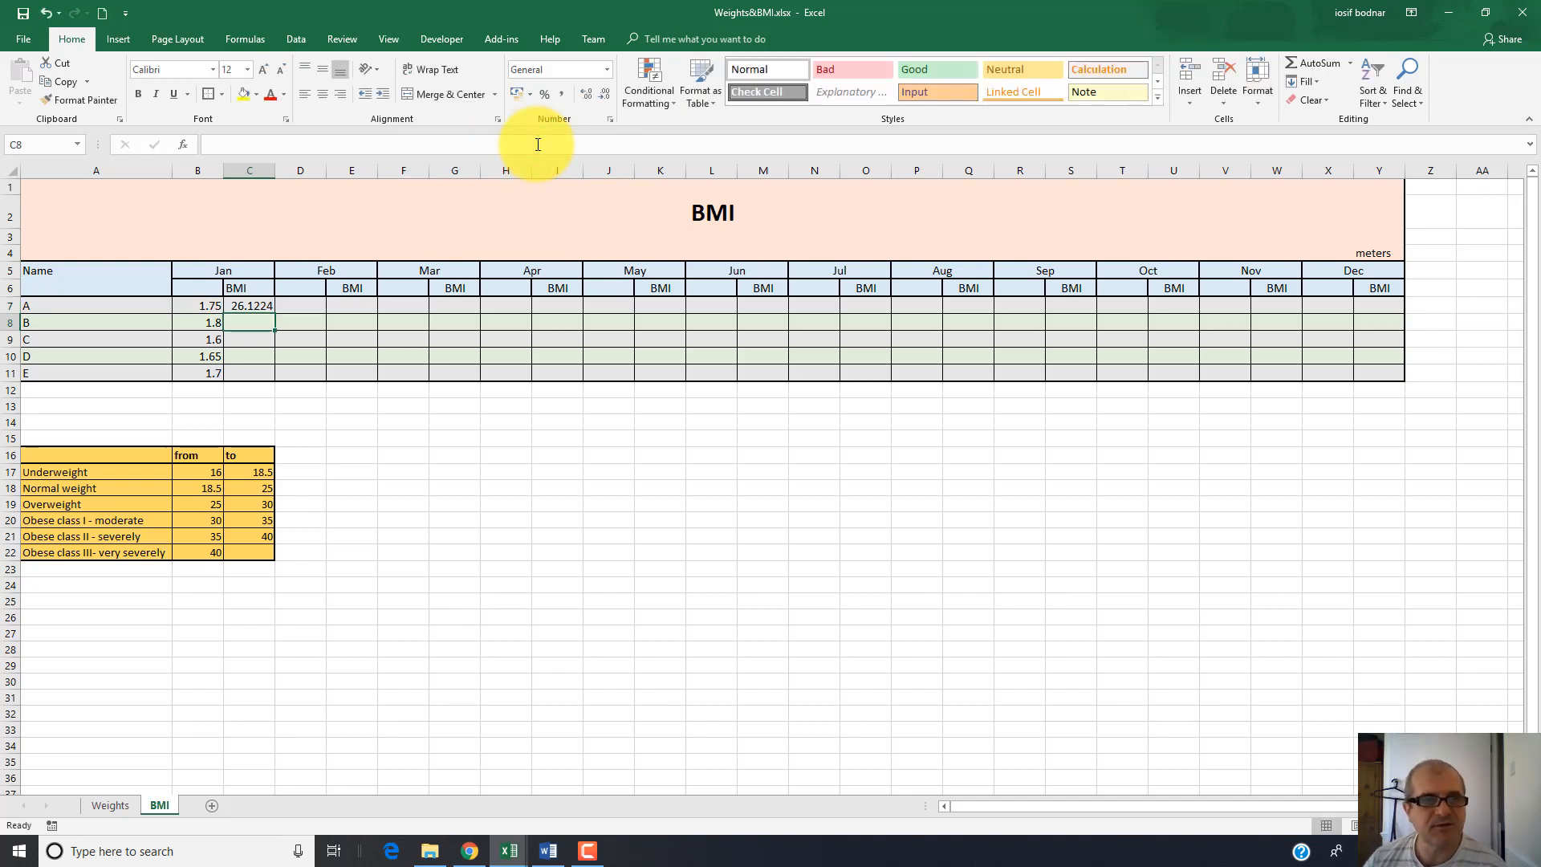
Format person A's January BMI as a number with two decimals and fill the formula down to person E's row
left_click(250, 305)
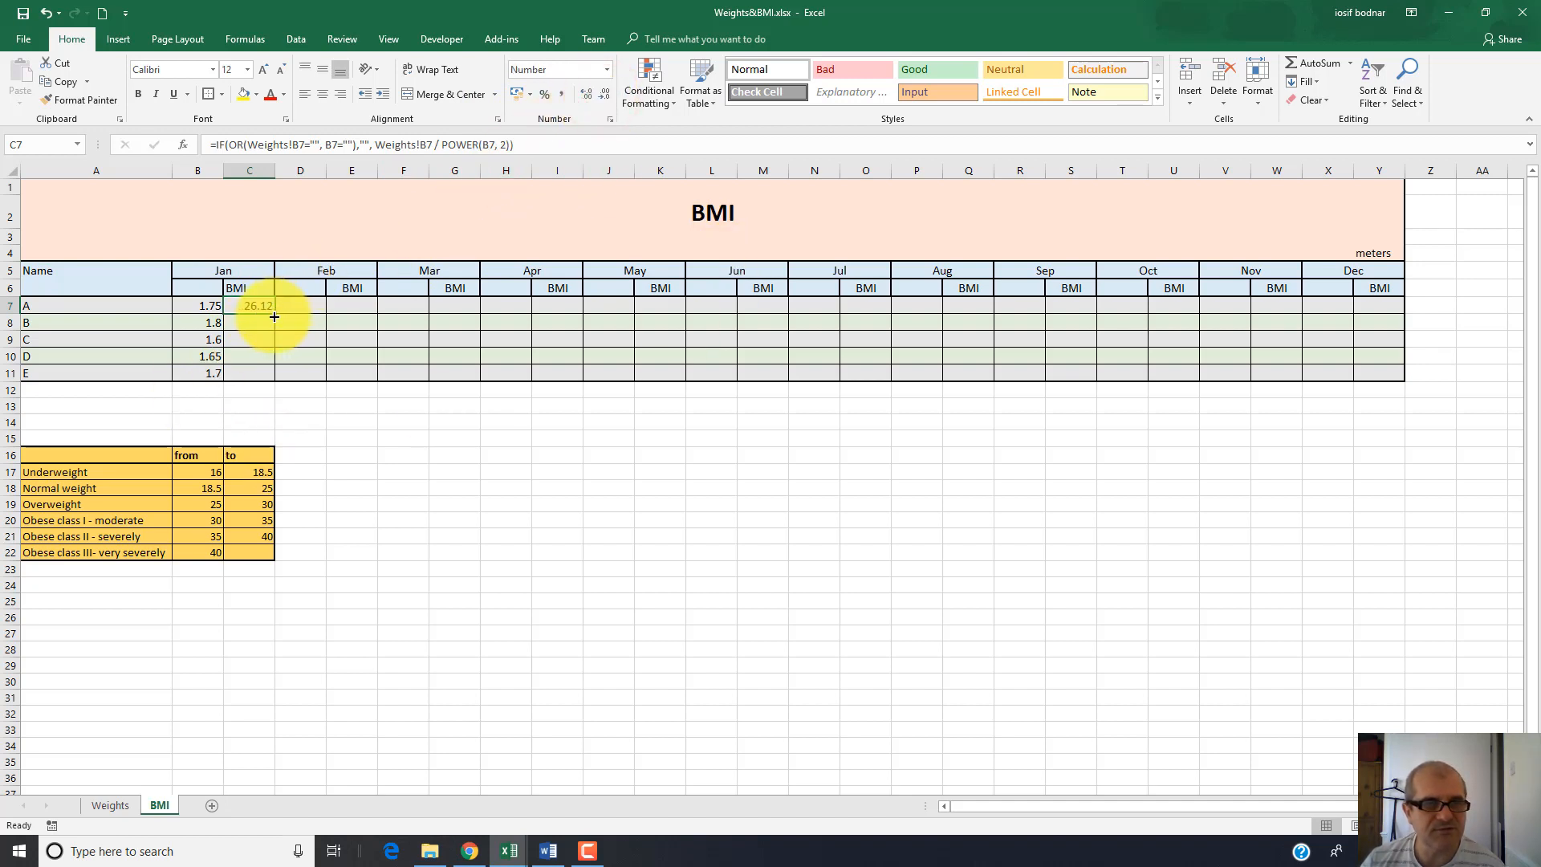
left_click_drag(274, 316, 274, 377)
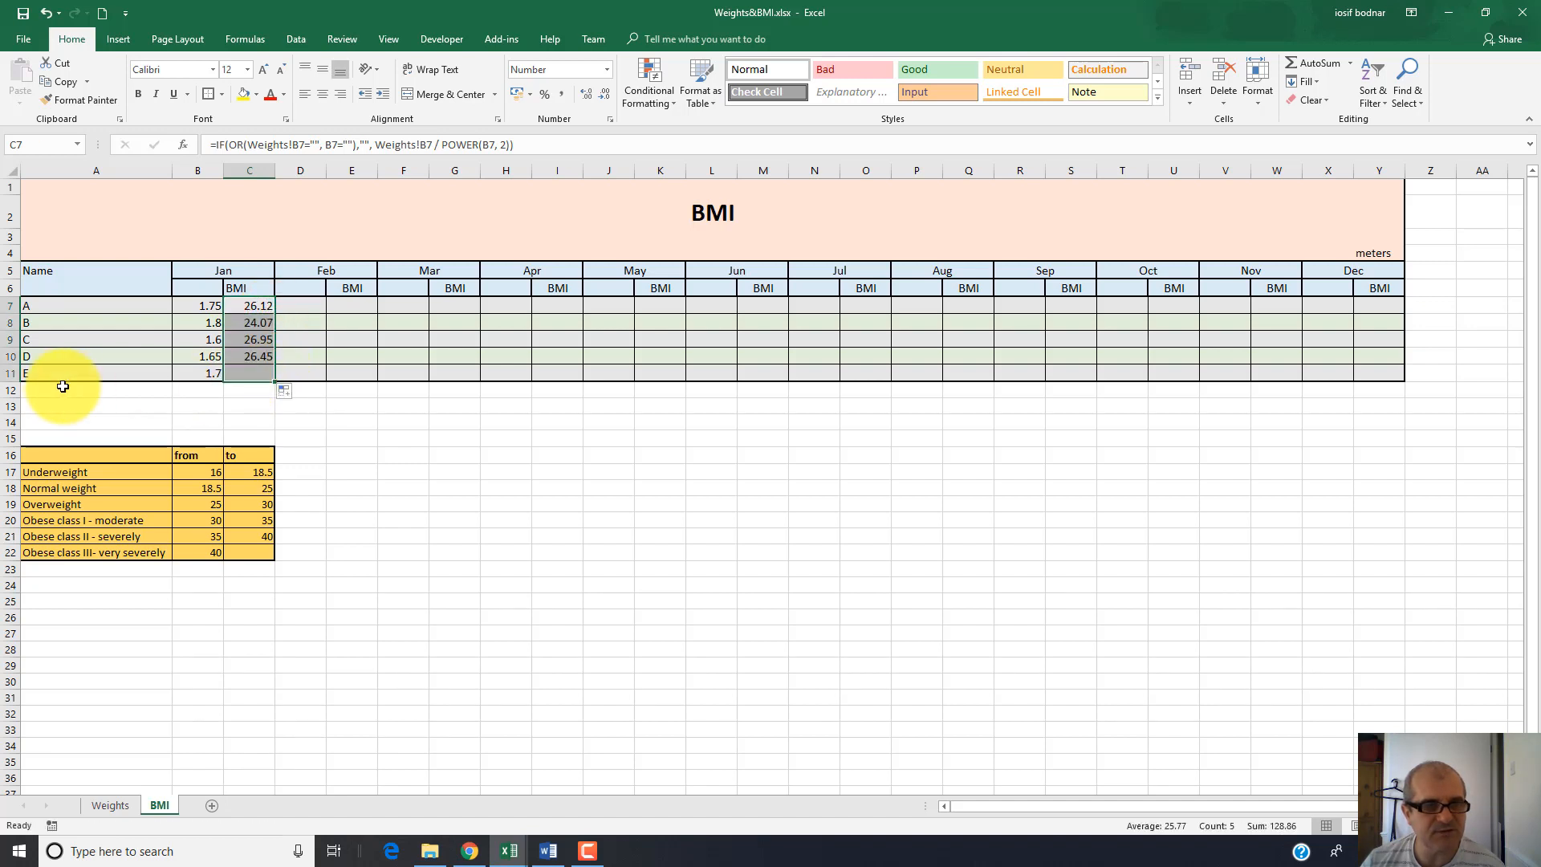
Review the cell references in the January BMI formulas and check person A's January weight on the Weights sheet
left_click(242, 339)
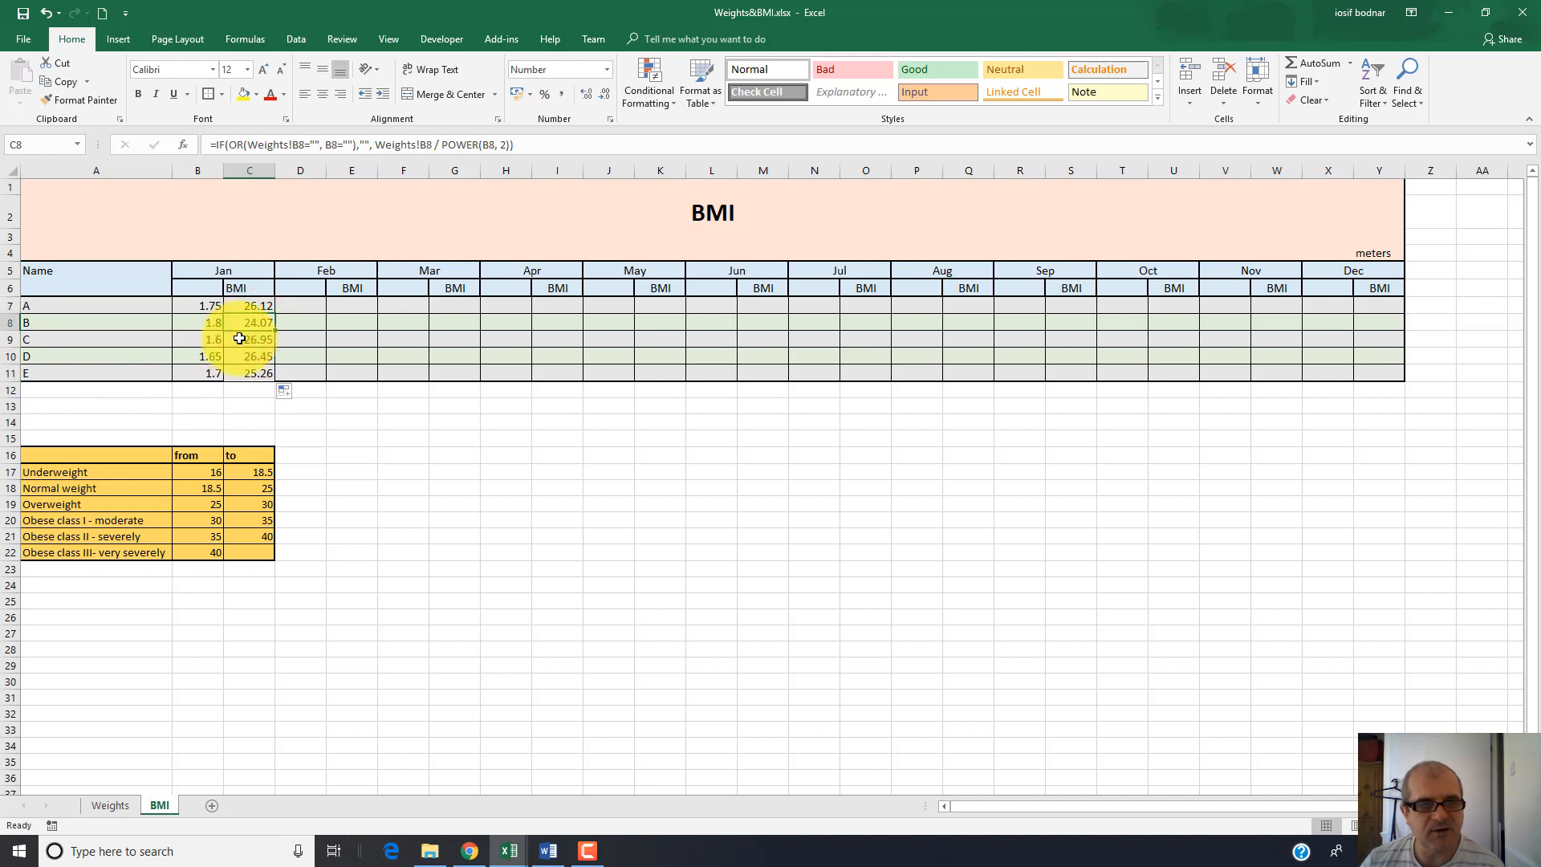
left_click(241, 358)
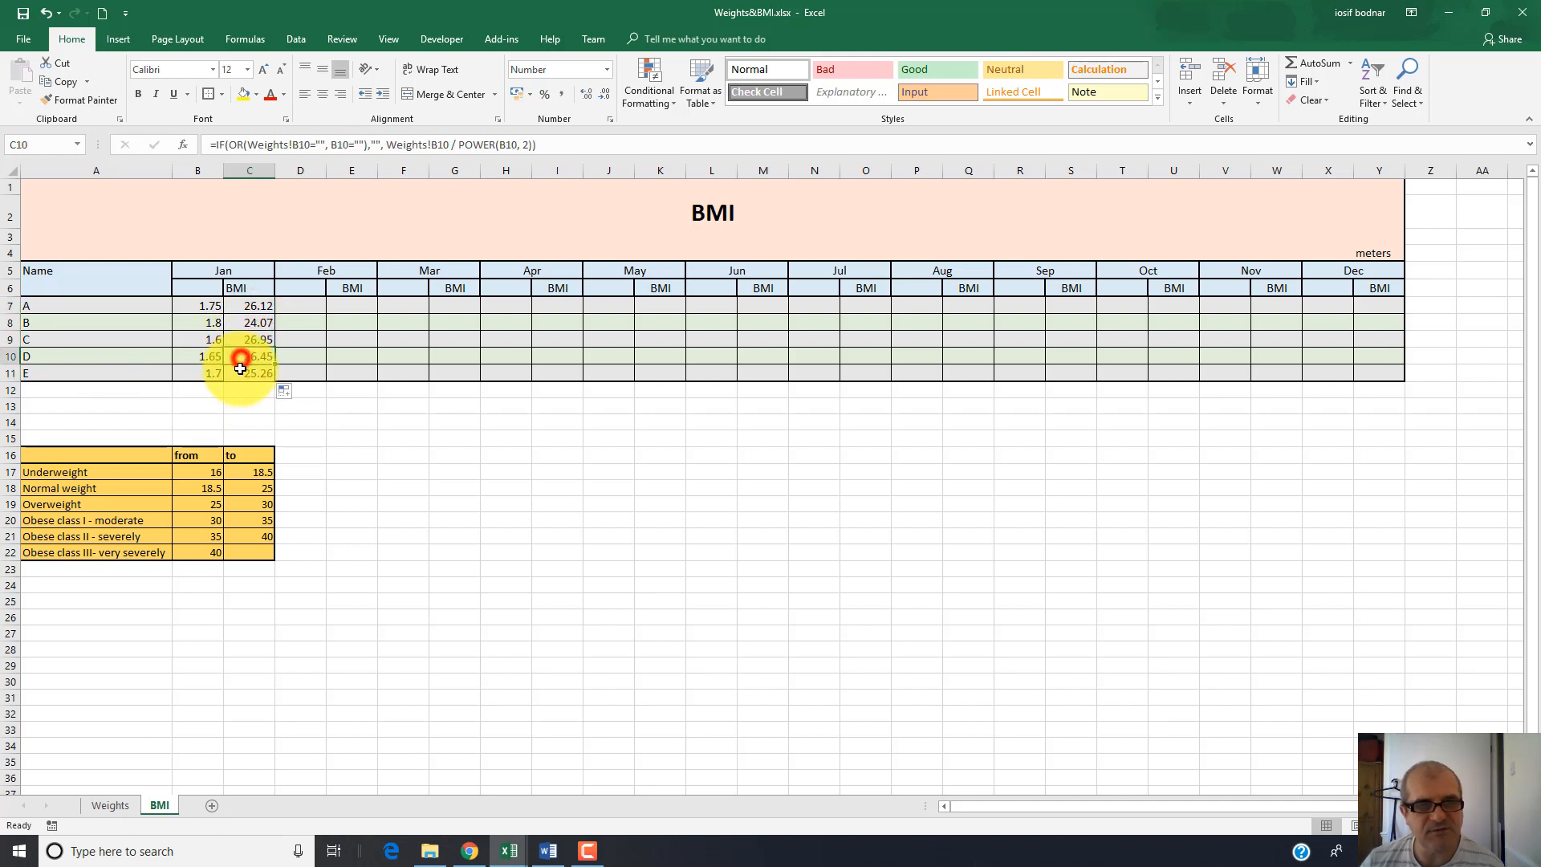
left_click(252, 306)
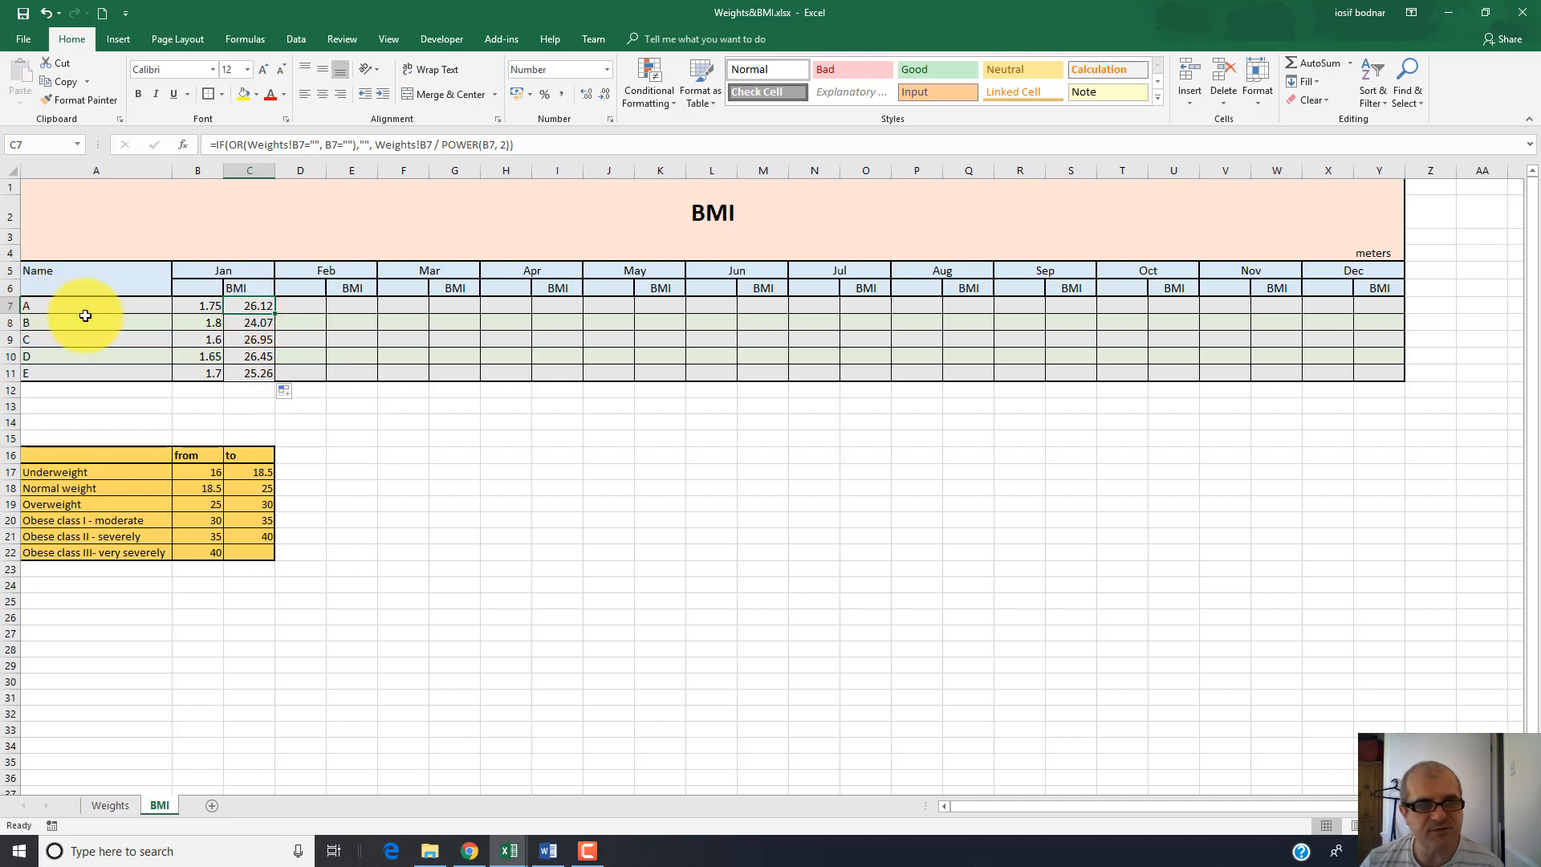
double_click(259, 305)
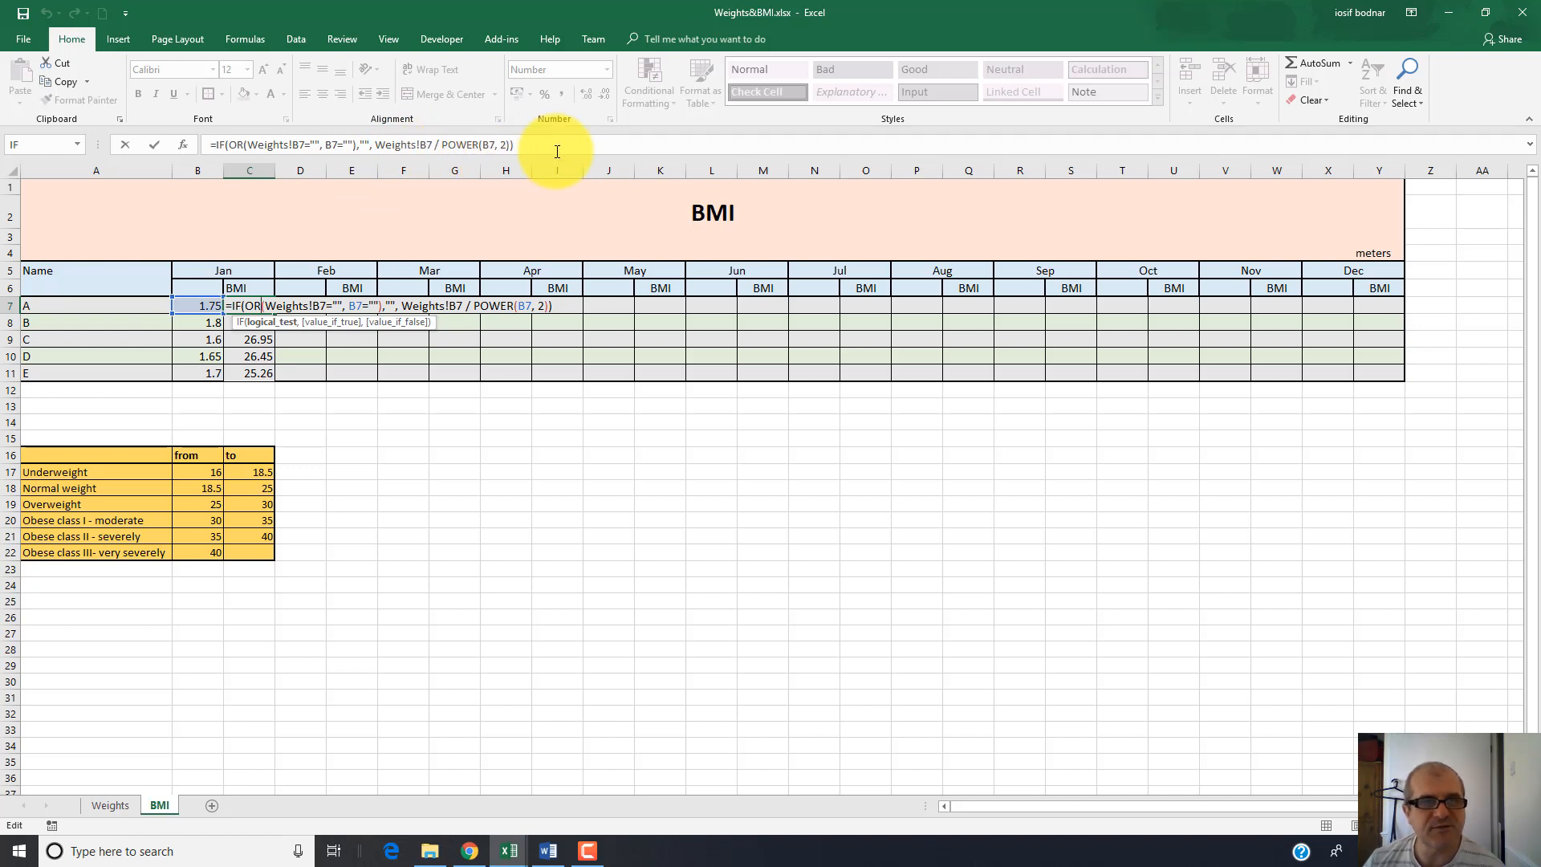
key("Return")
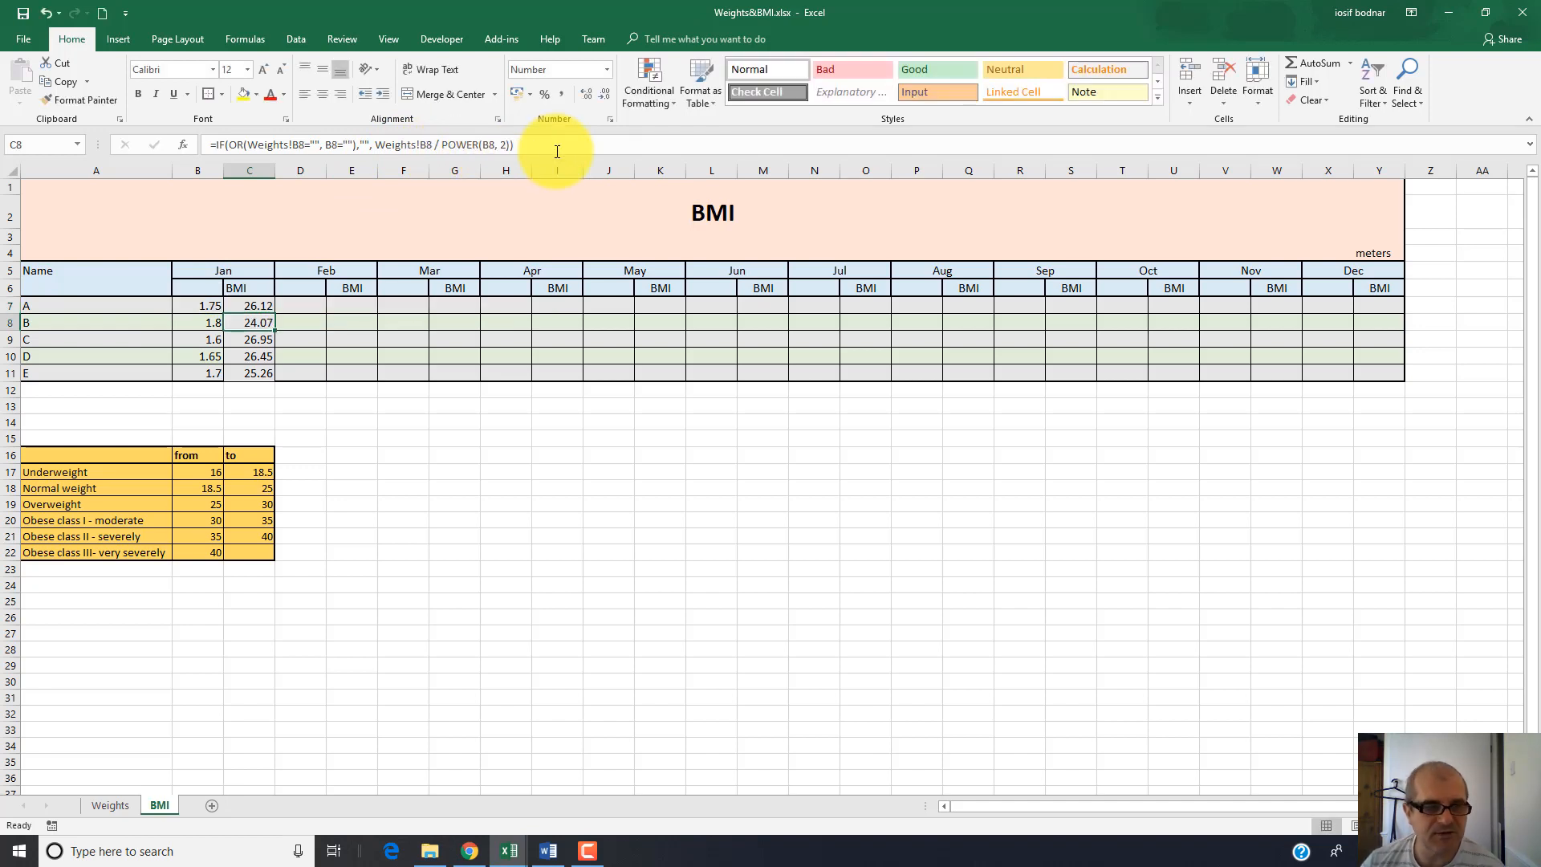
left_click(113, 805)
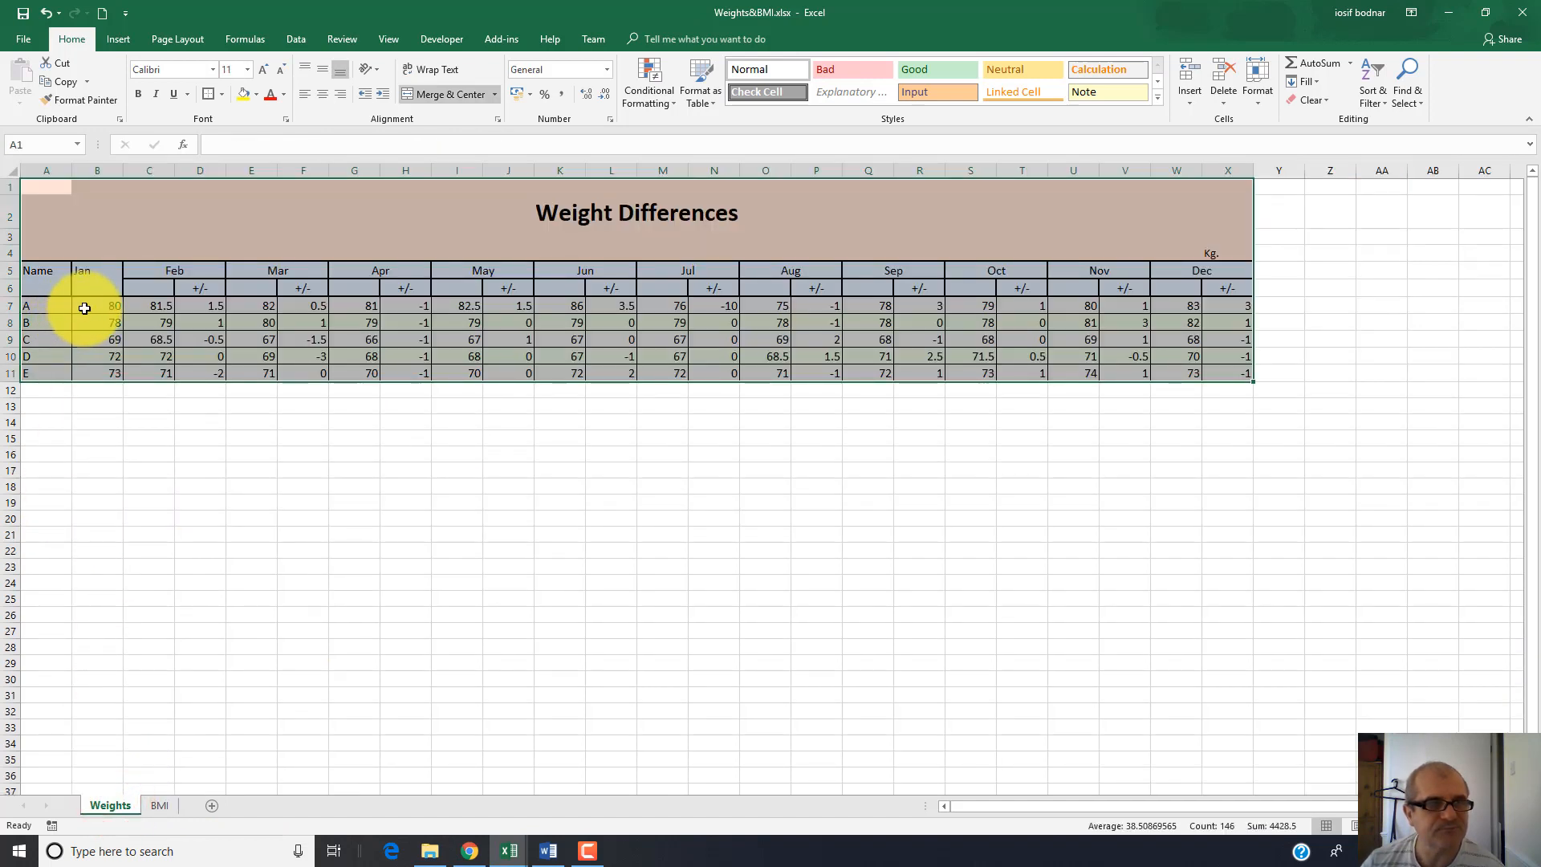
left_click(87, 308)
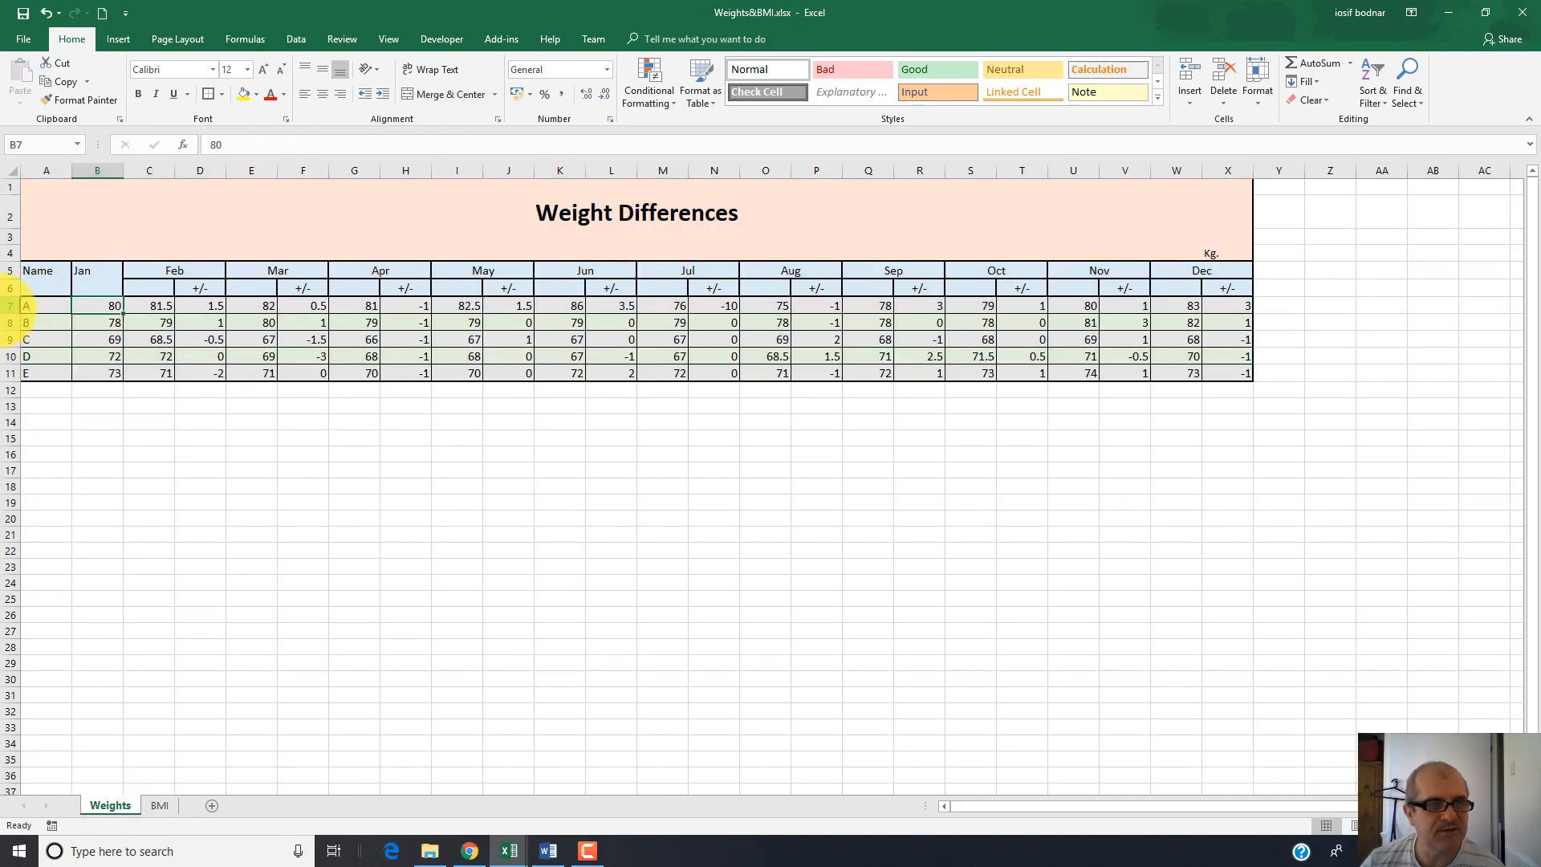
left_click(163, 806)
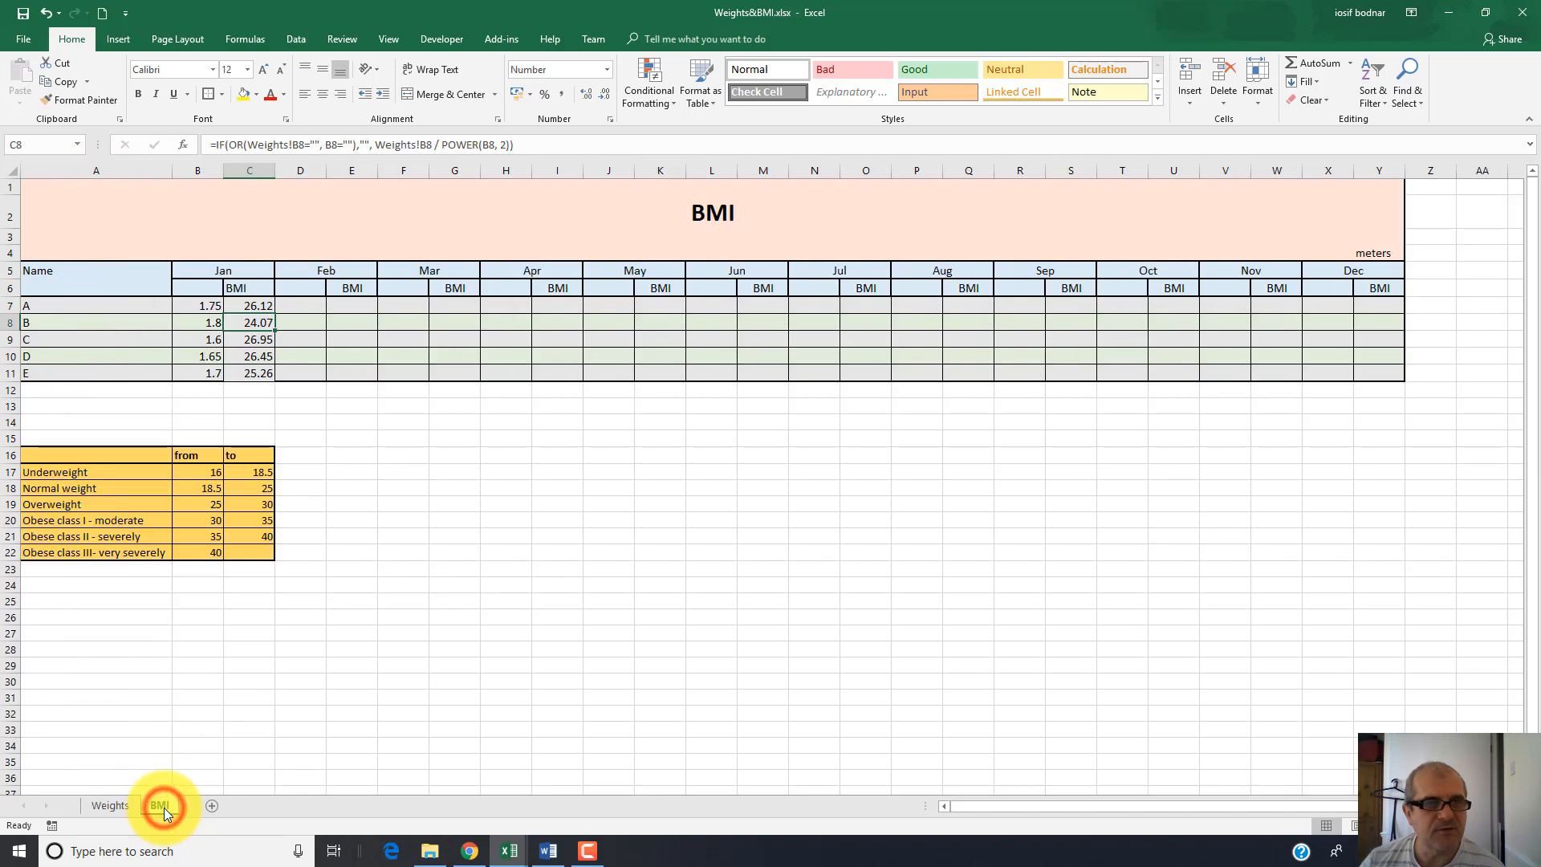
Compare the January BMI of persons A and B with the limits of the Overweight and Normal weight categories
left_click(250, 305)
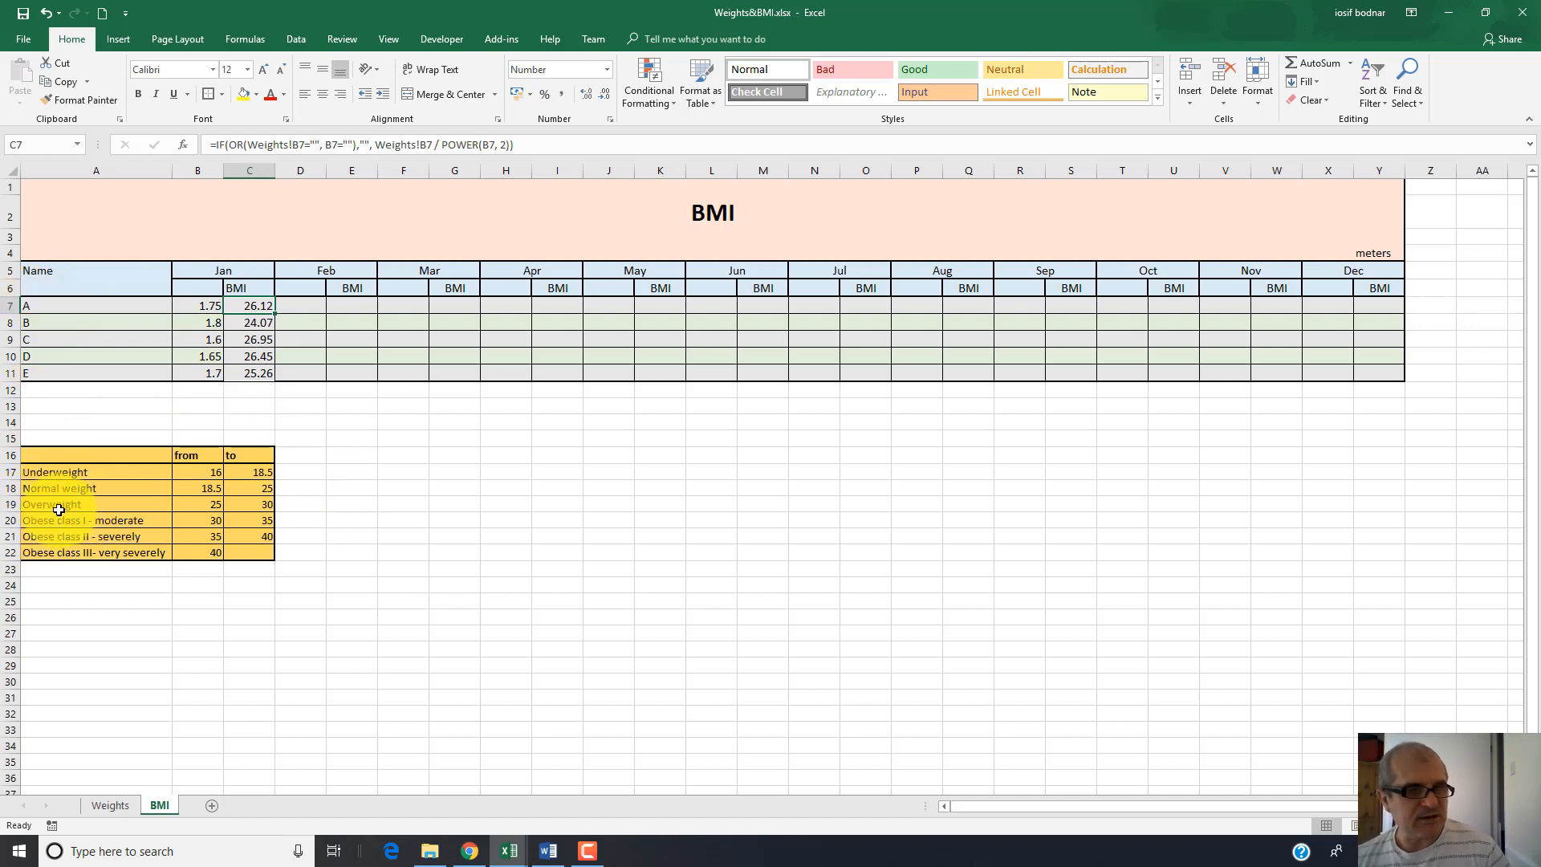
left_click(200, 505)
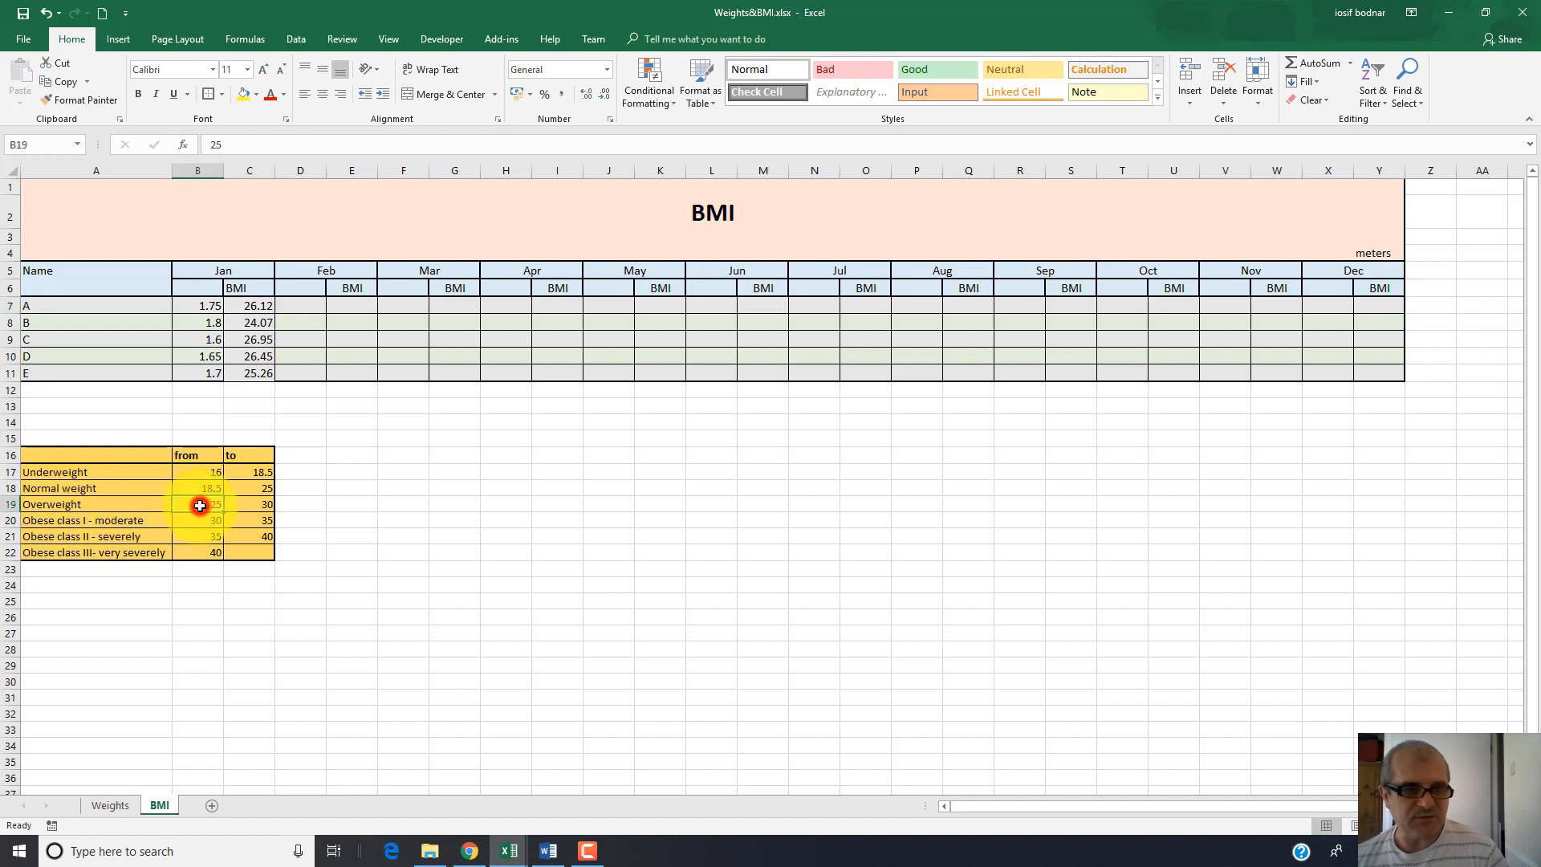
left_click(245, 505)
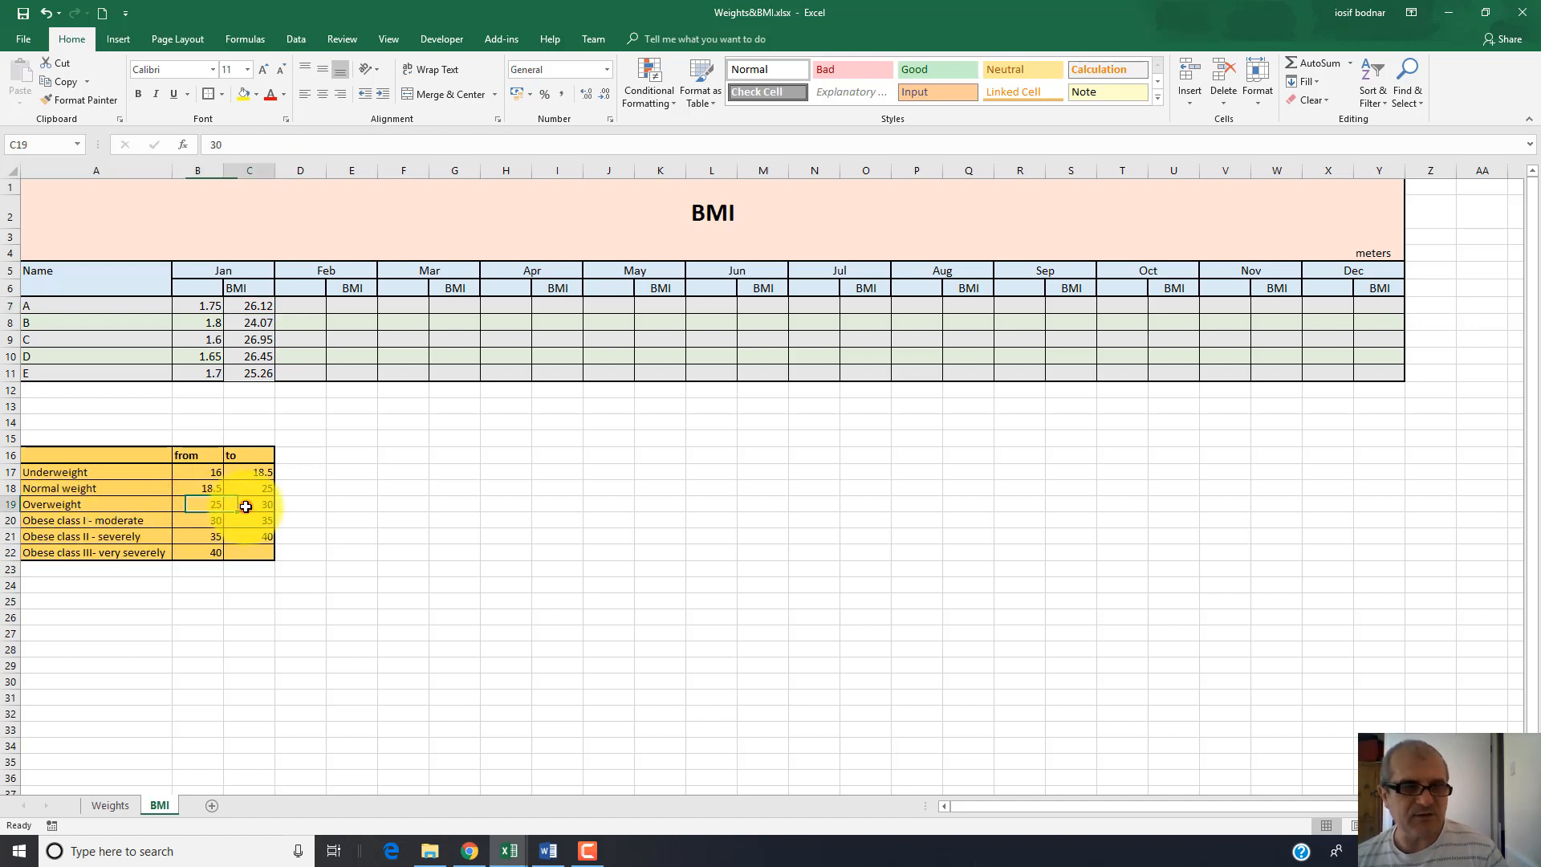
left_click(188, 507)
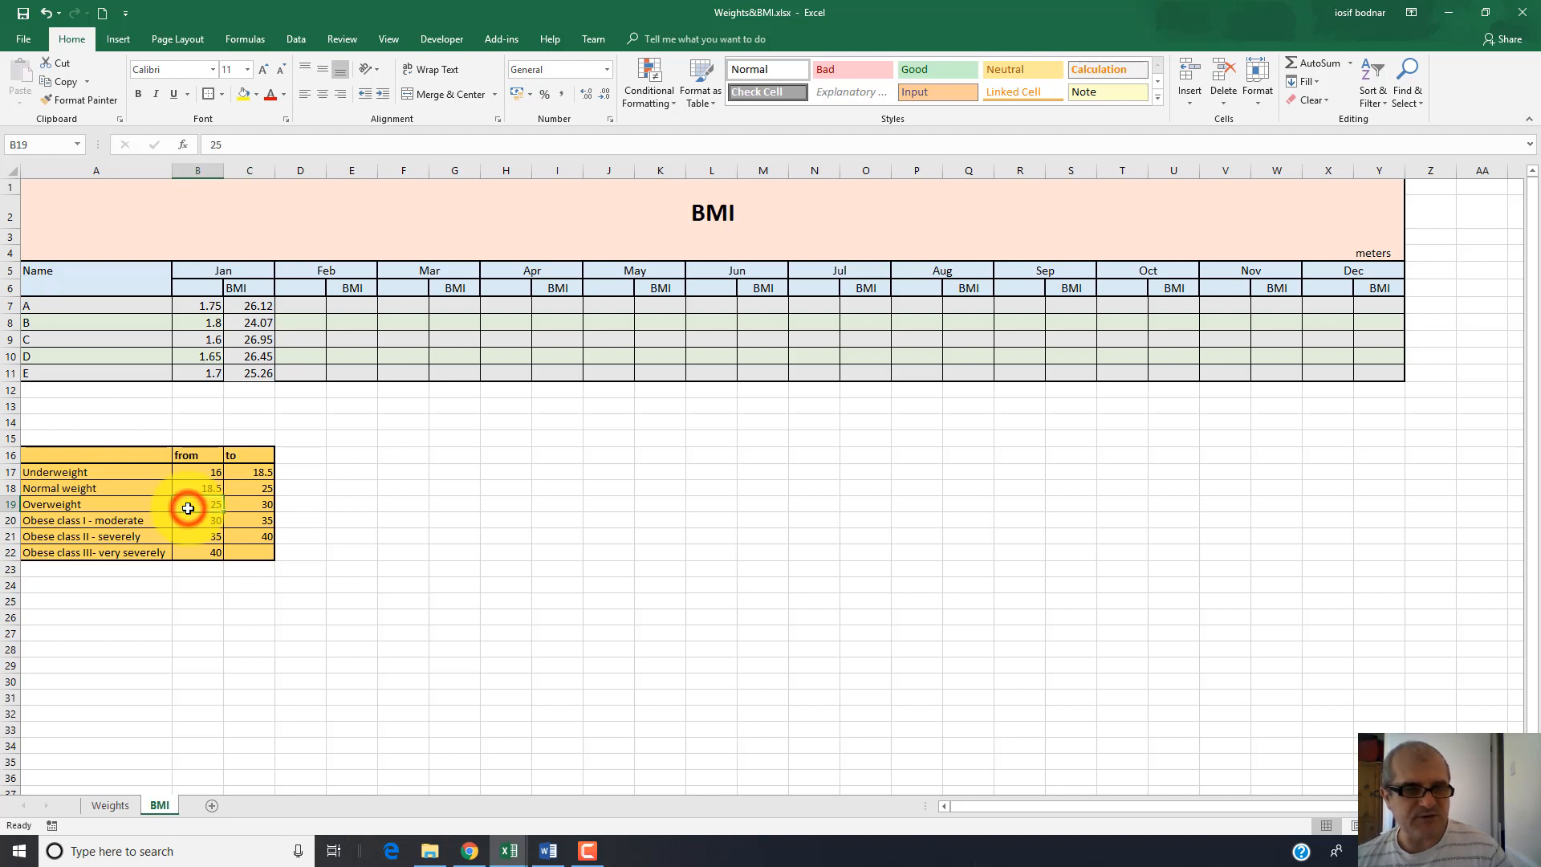
left_click(264, 504)
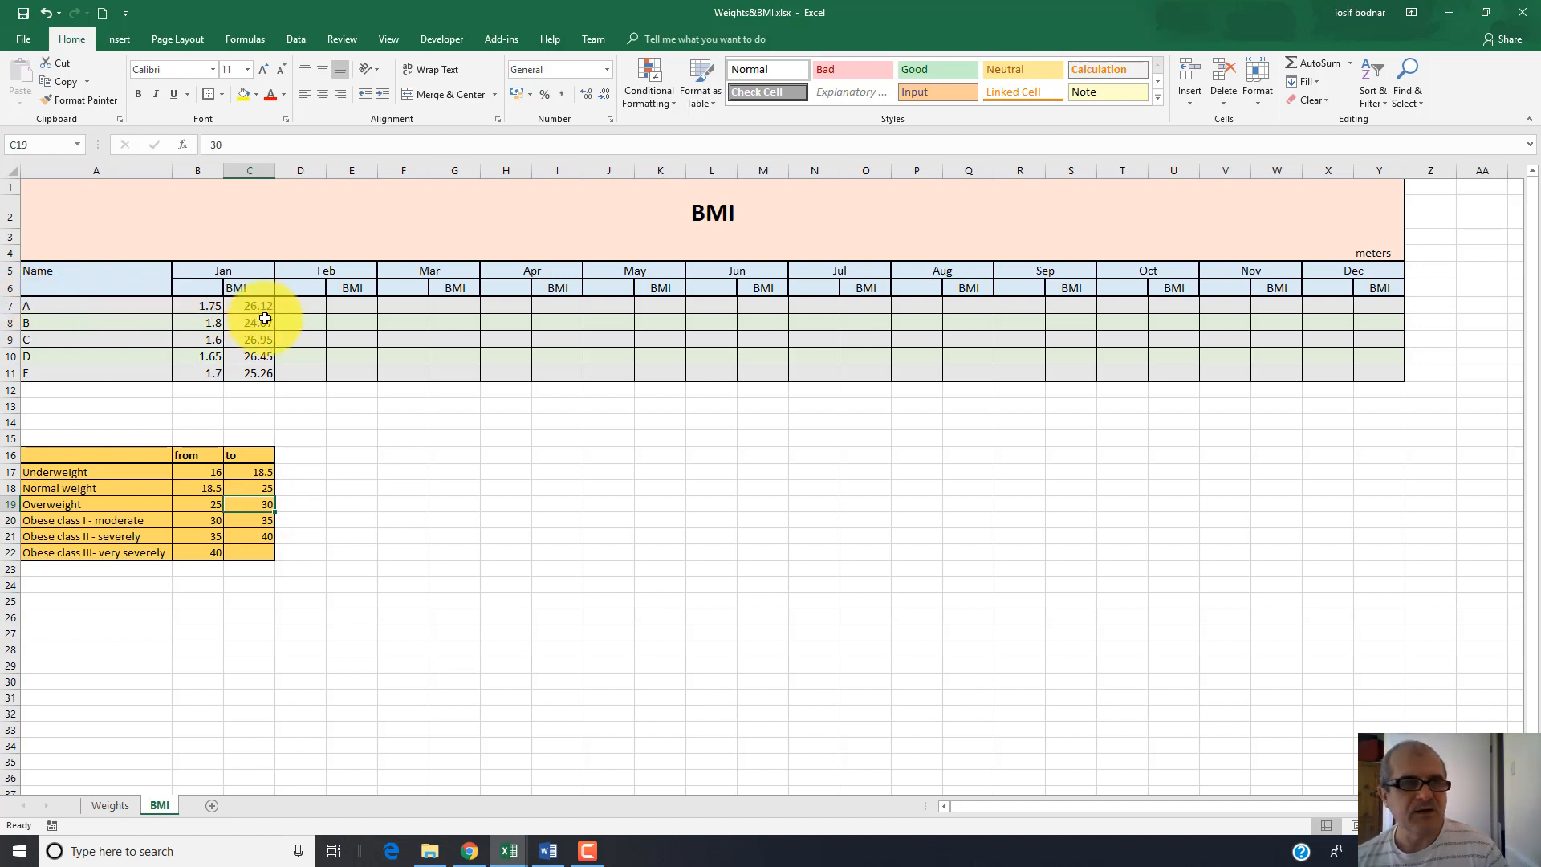
left_click(197, 504)
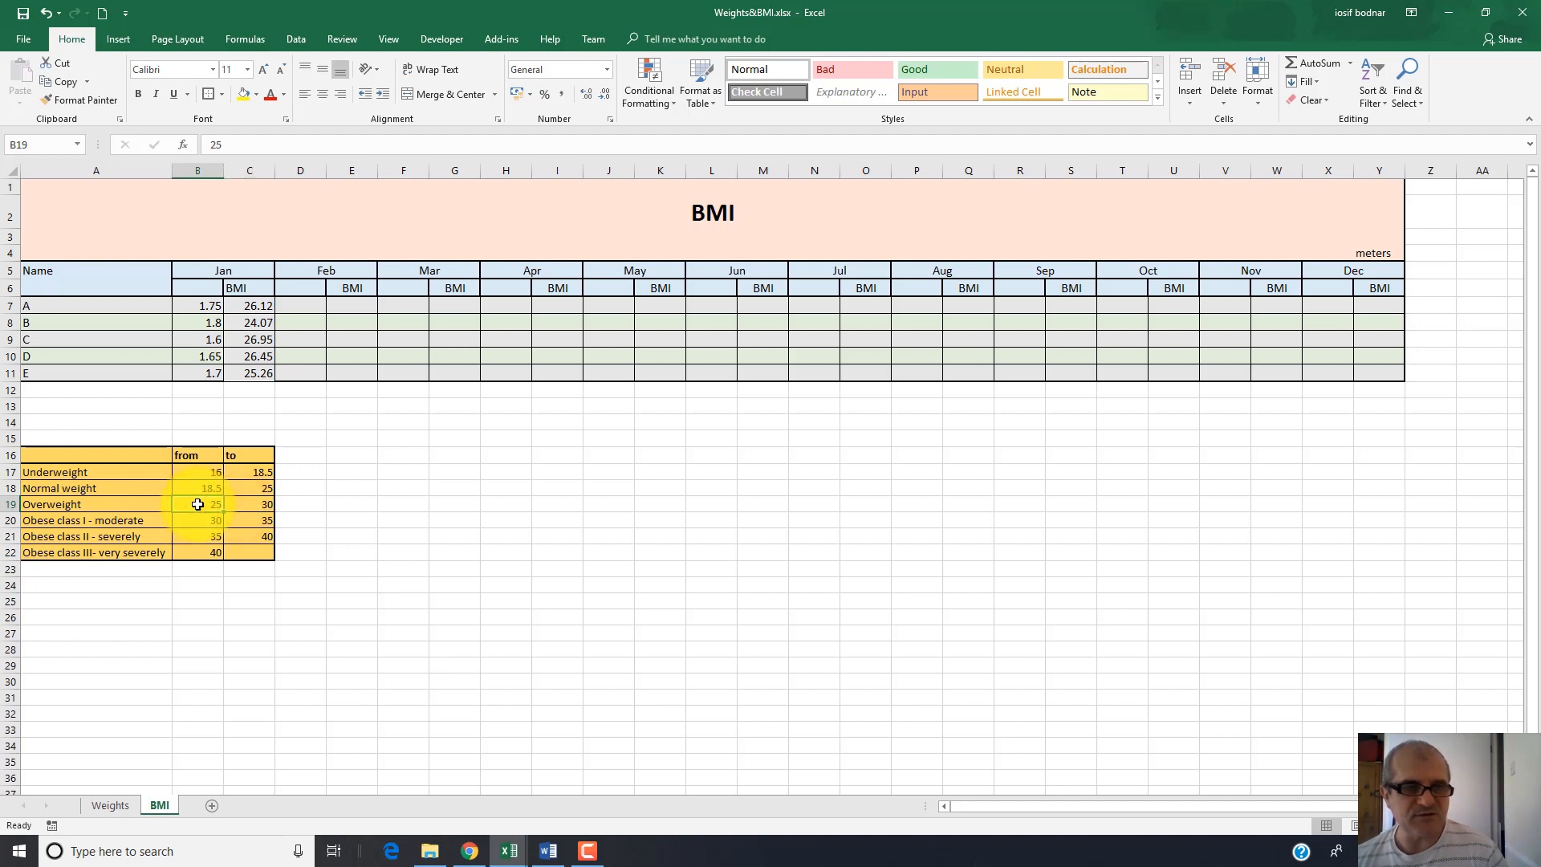
left_click(245, 306)
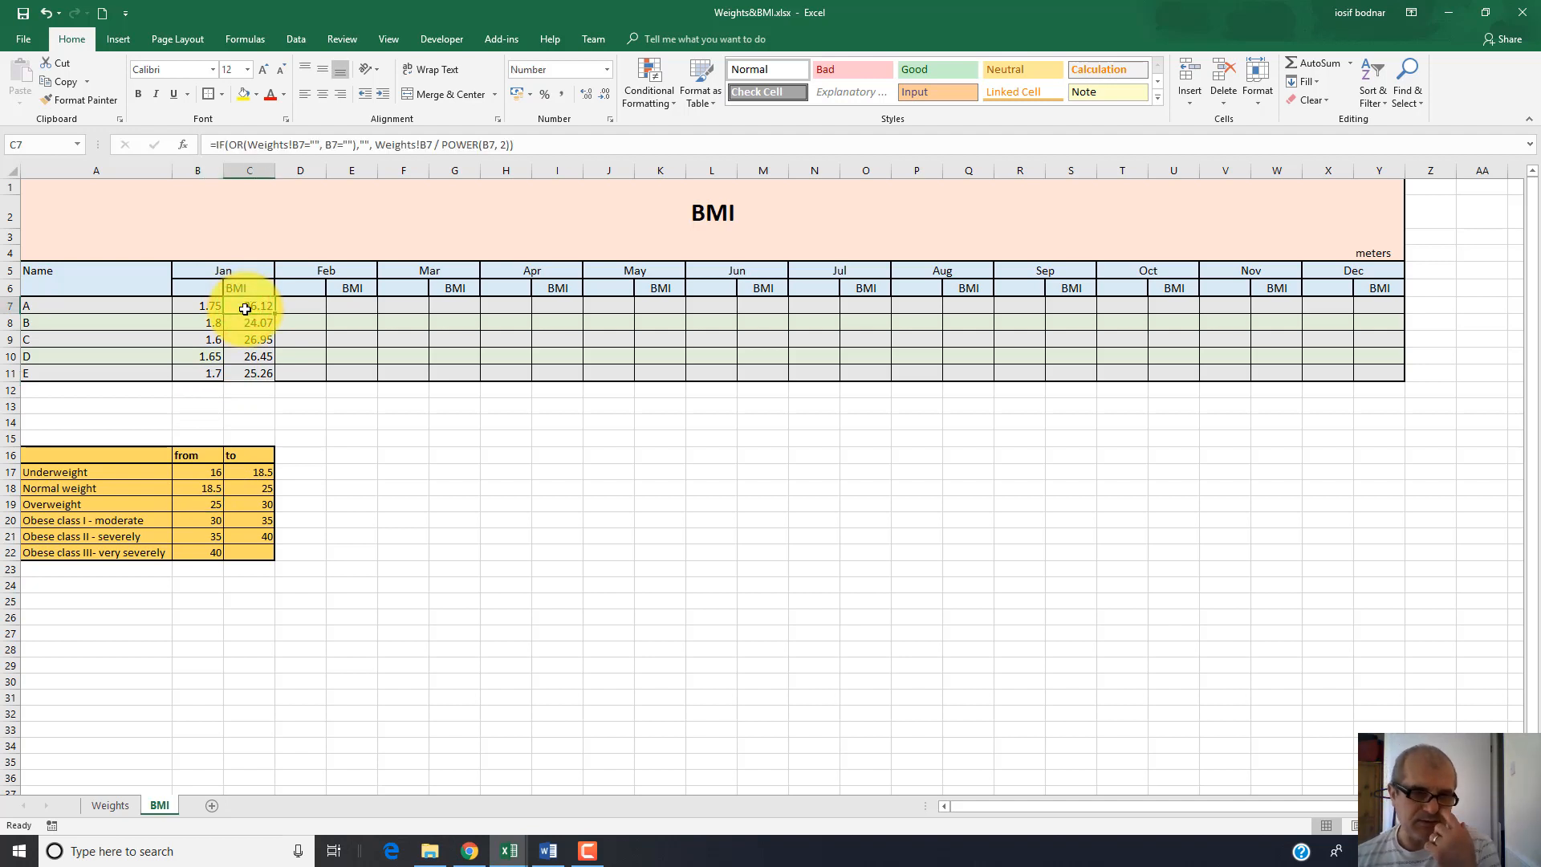
left_click(206, 507)
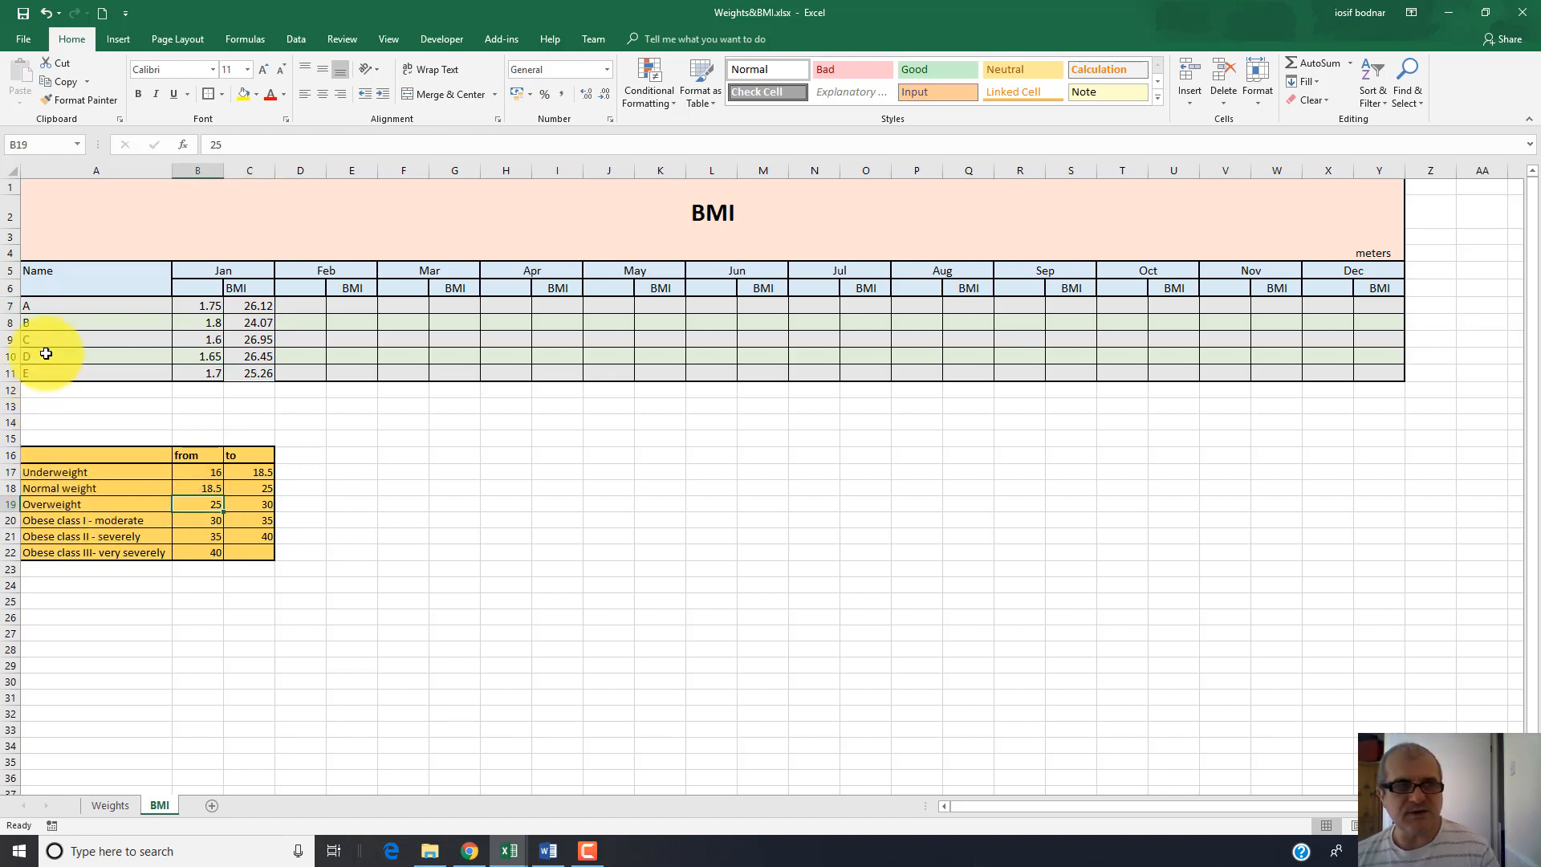
left_click(249, 322)
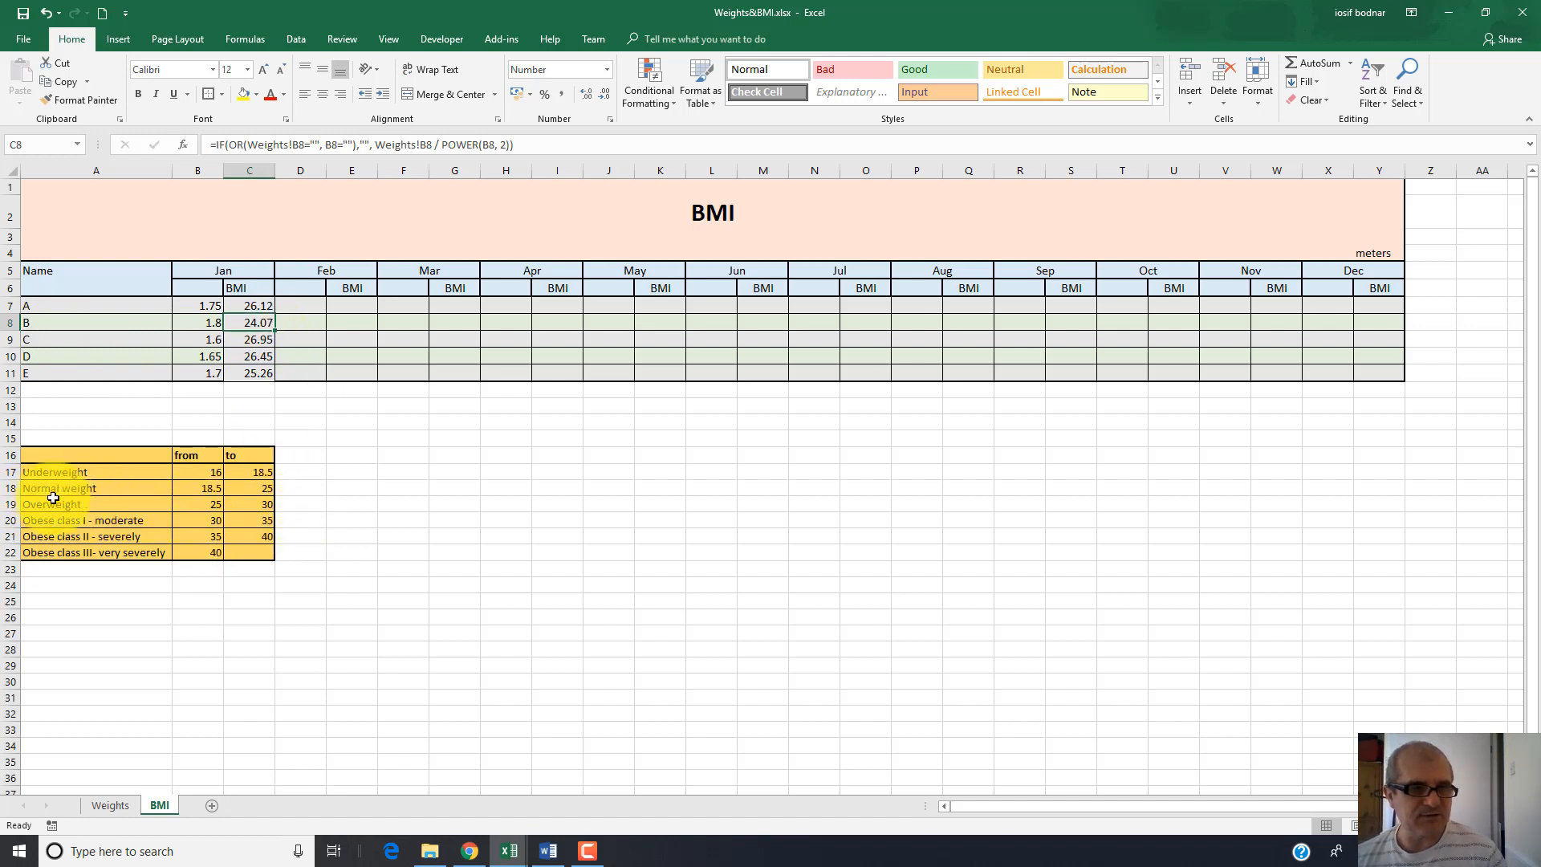
left_click(250, 488)
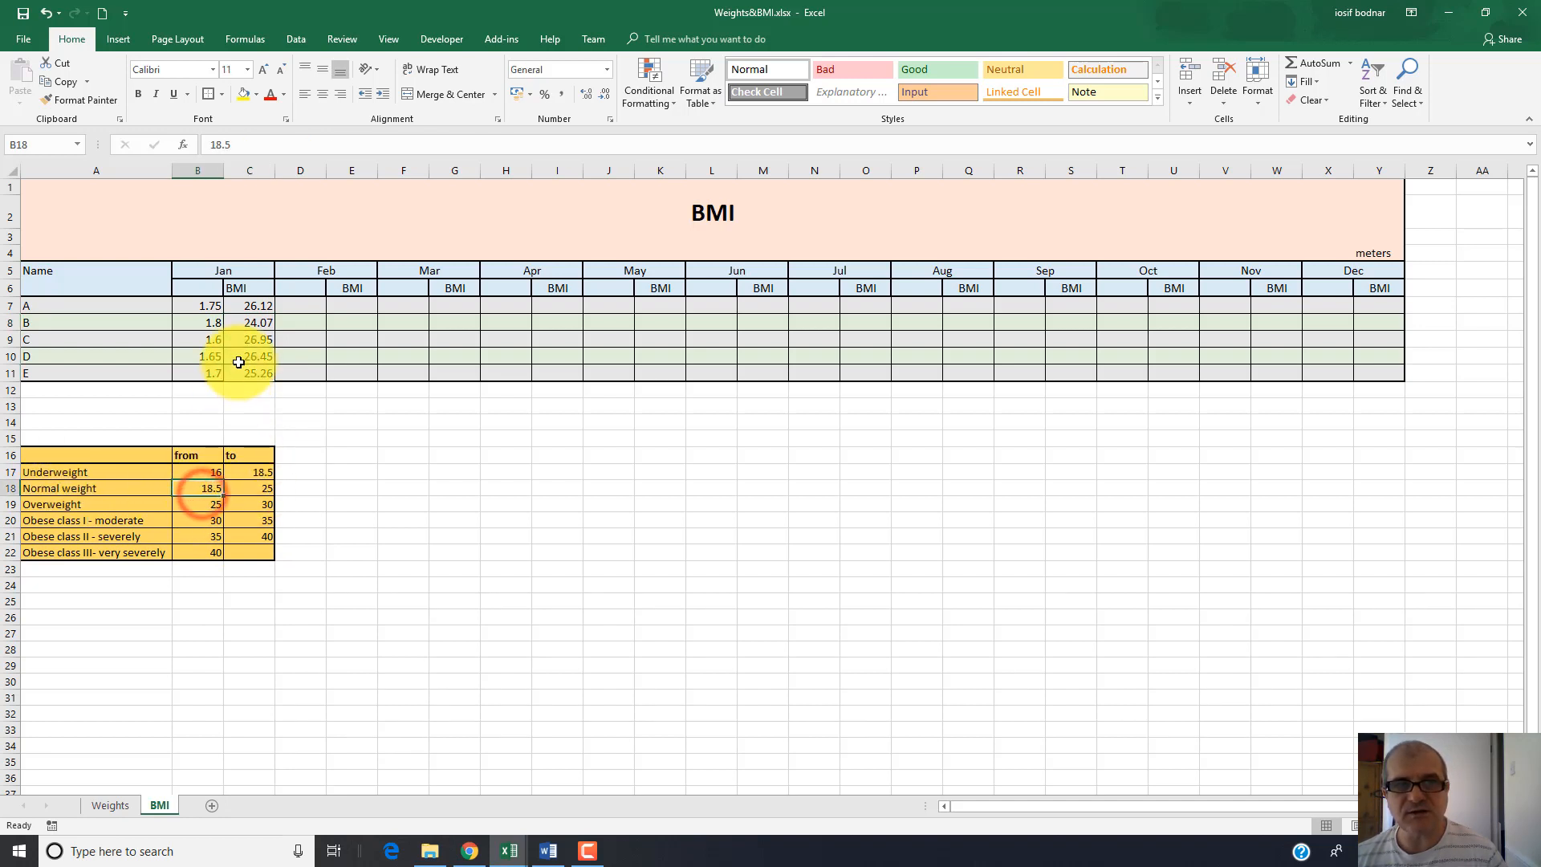
Check the January BMI cells of persons C, D and E
left_click(249, 338)
left_click(249, 355)
left_click(258, 371)
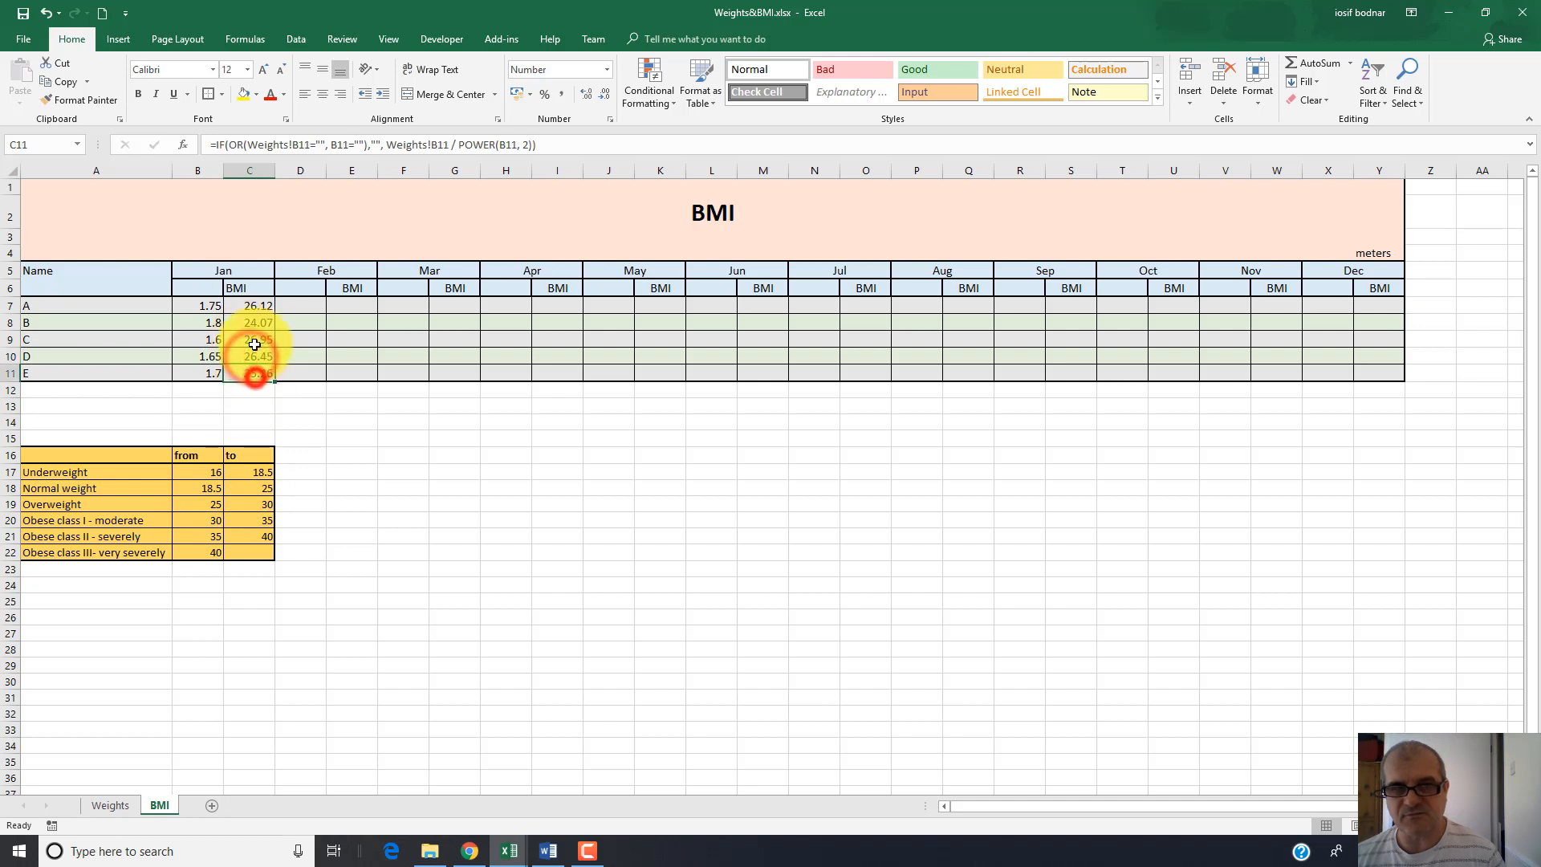
Copy person A's January BMI formula into person A's February BMI cell
left_click(258, 307)
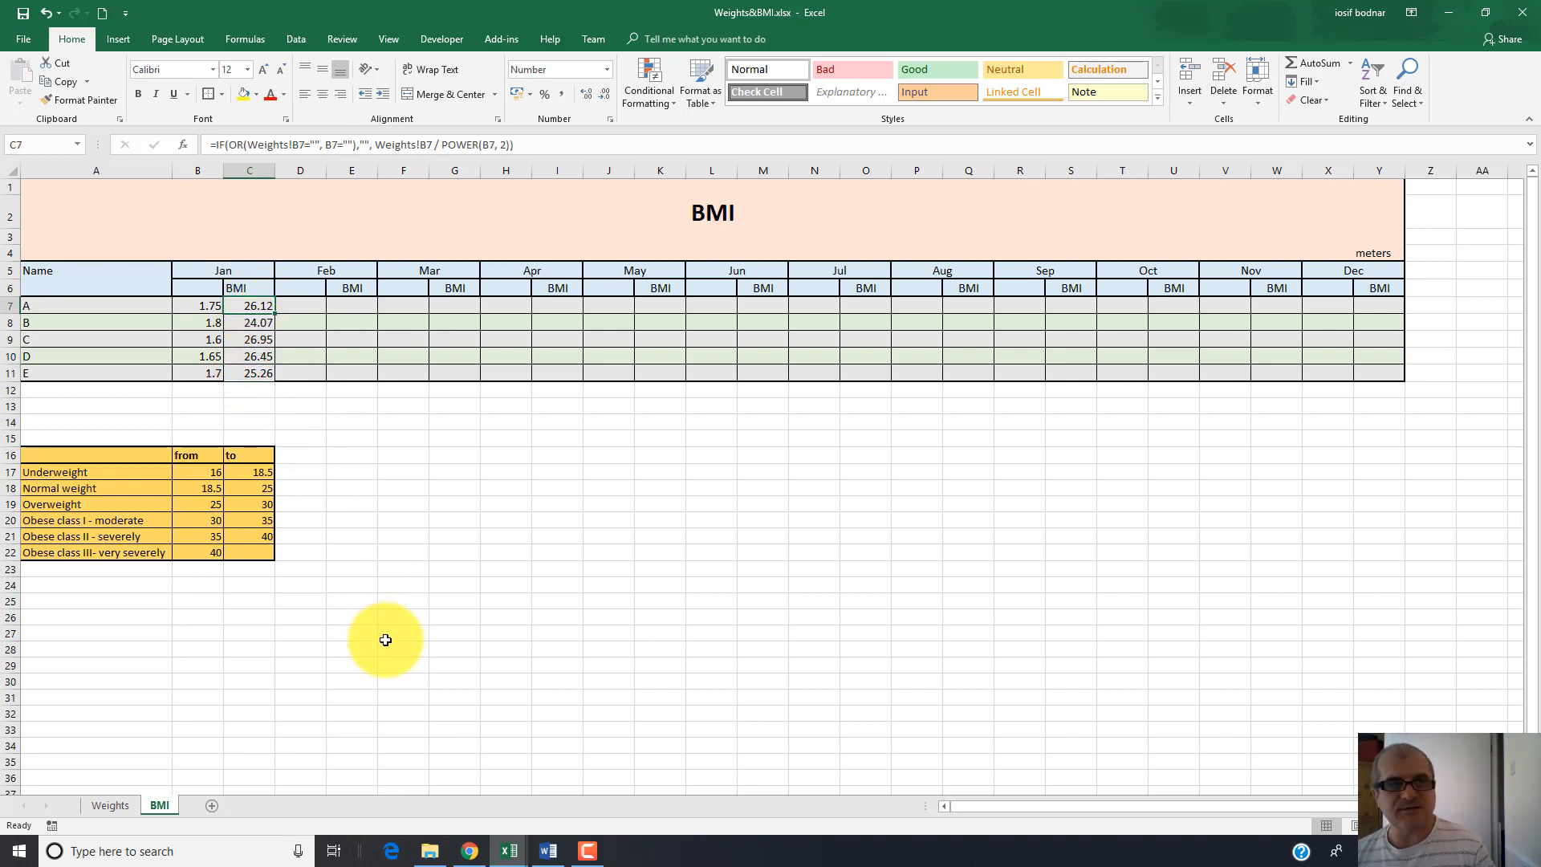
key("ctrl+c")
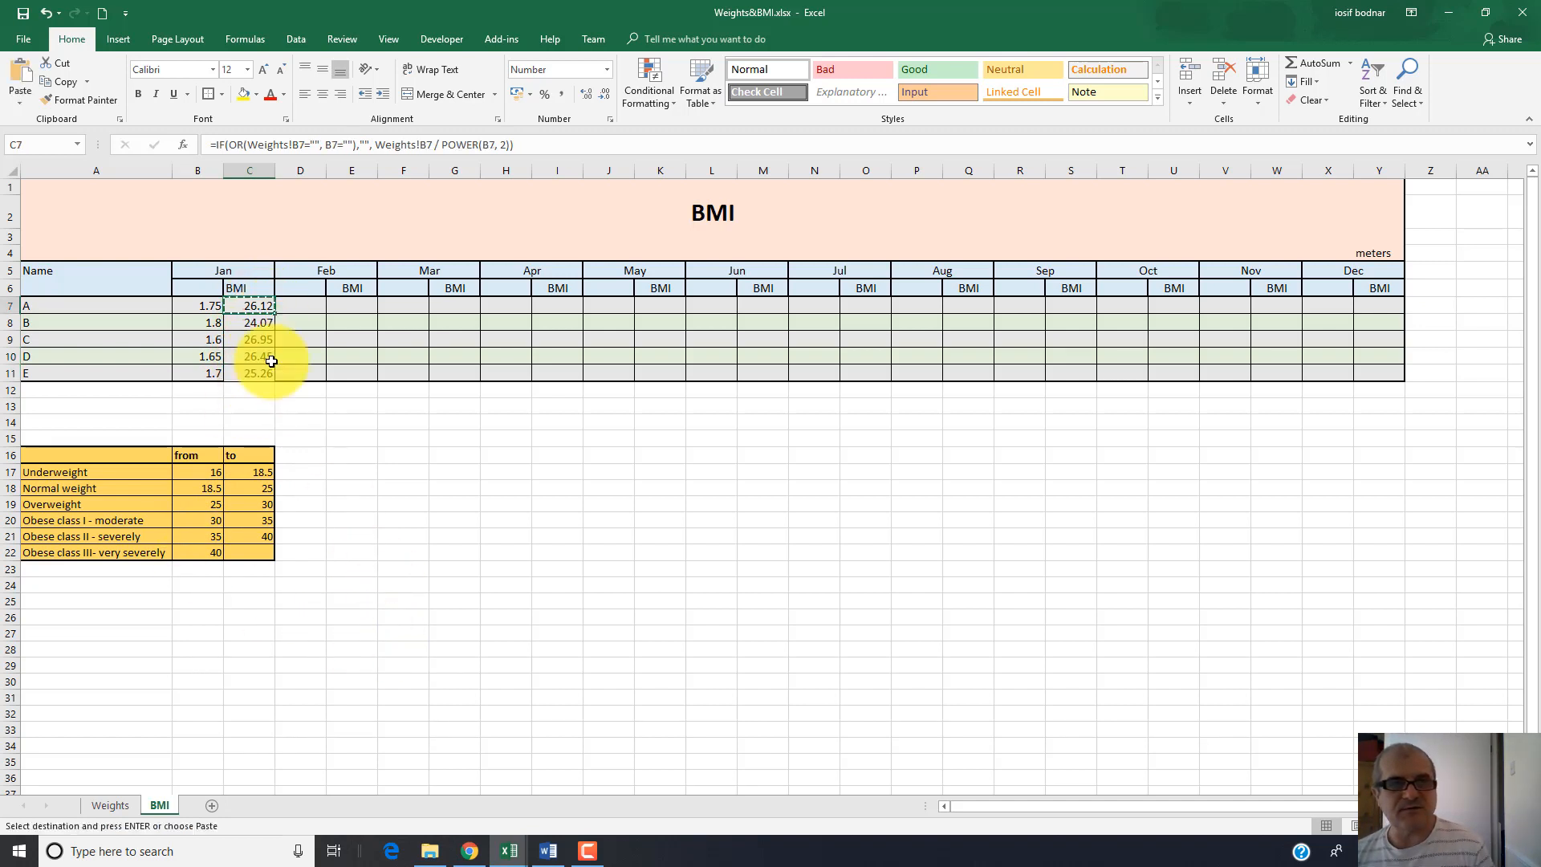
left_click(344, 308)
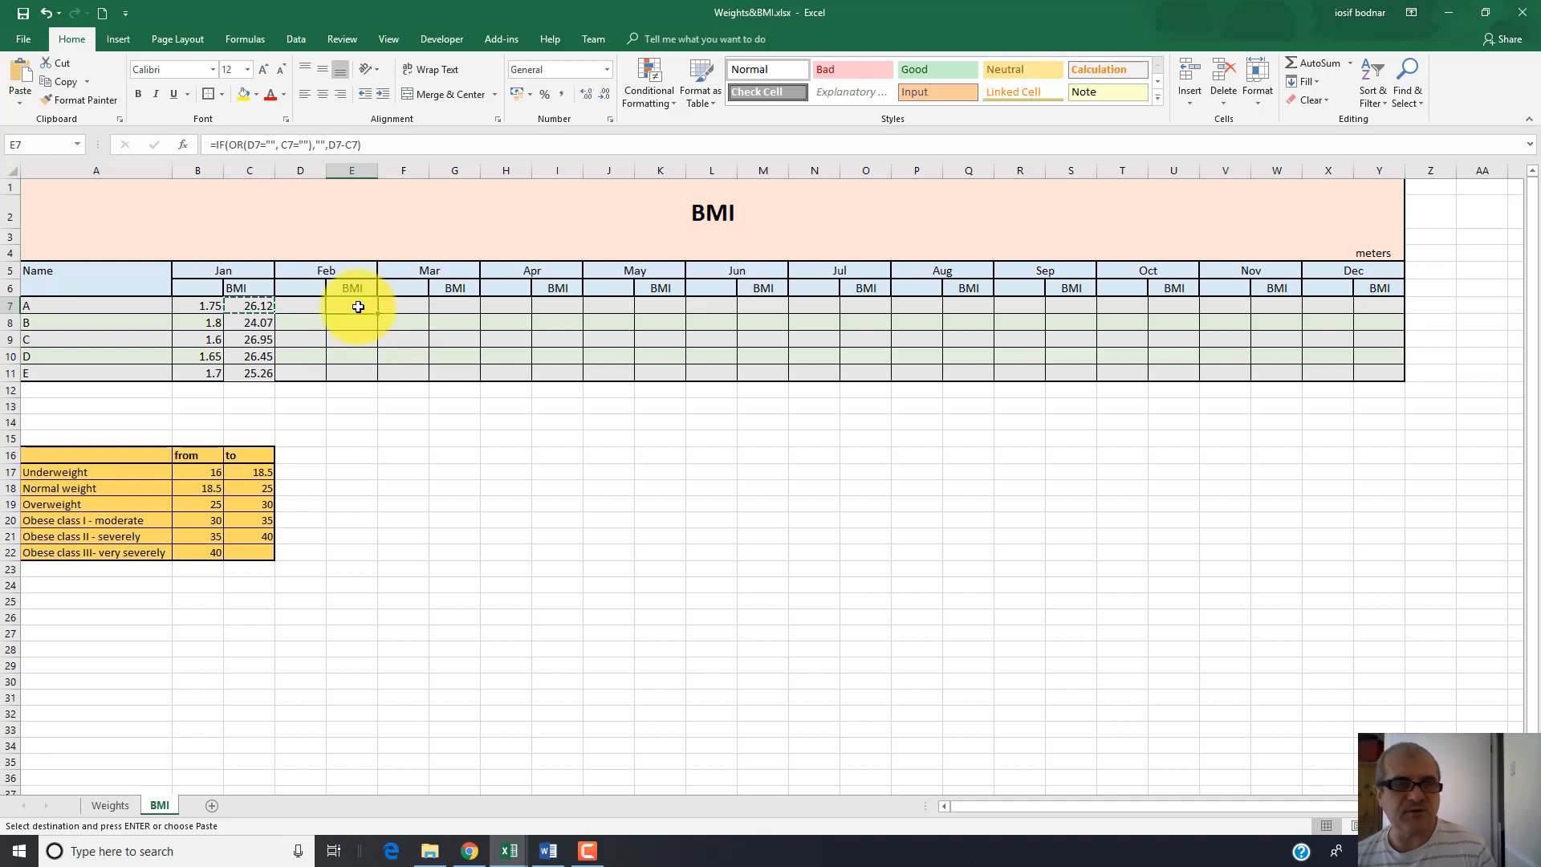
key("ctrl+v")
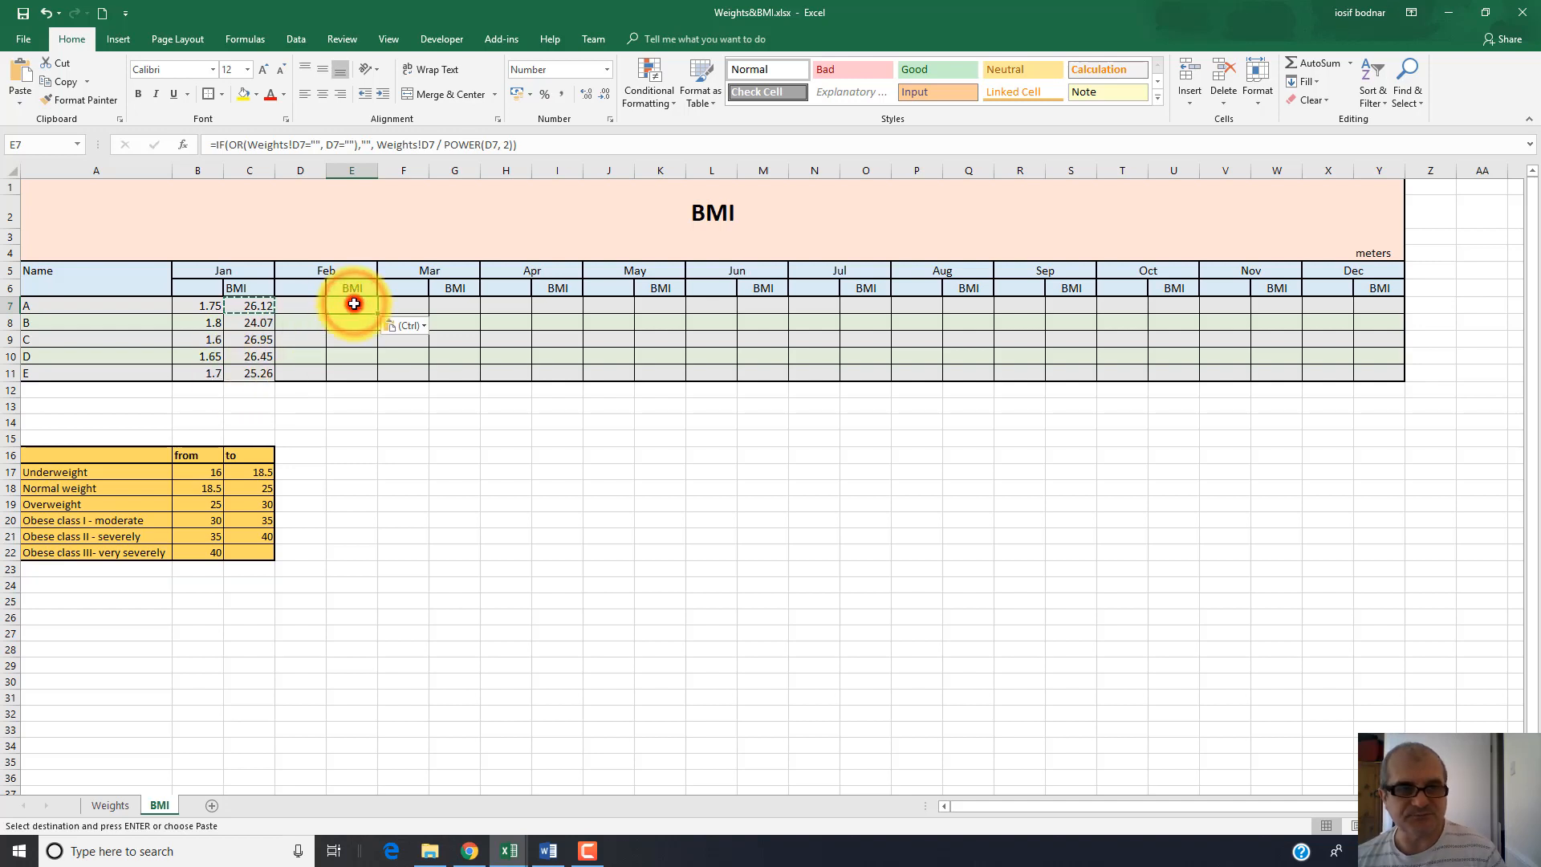
Check the weight layout on the Weights sheet and change both Weights references in person A's February BMI formula to C7
double_click(354, 303)
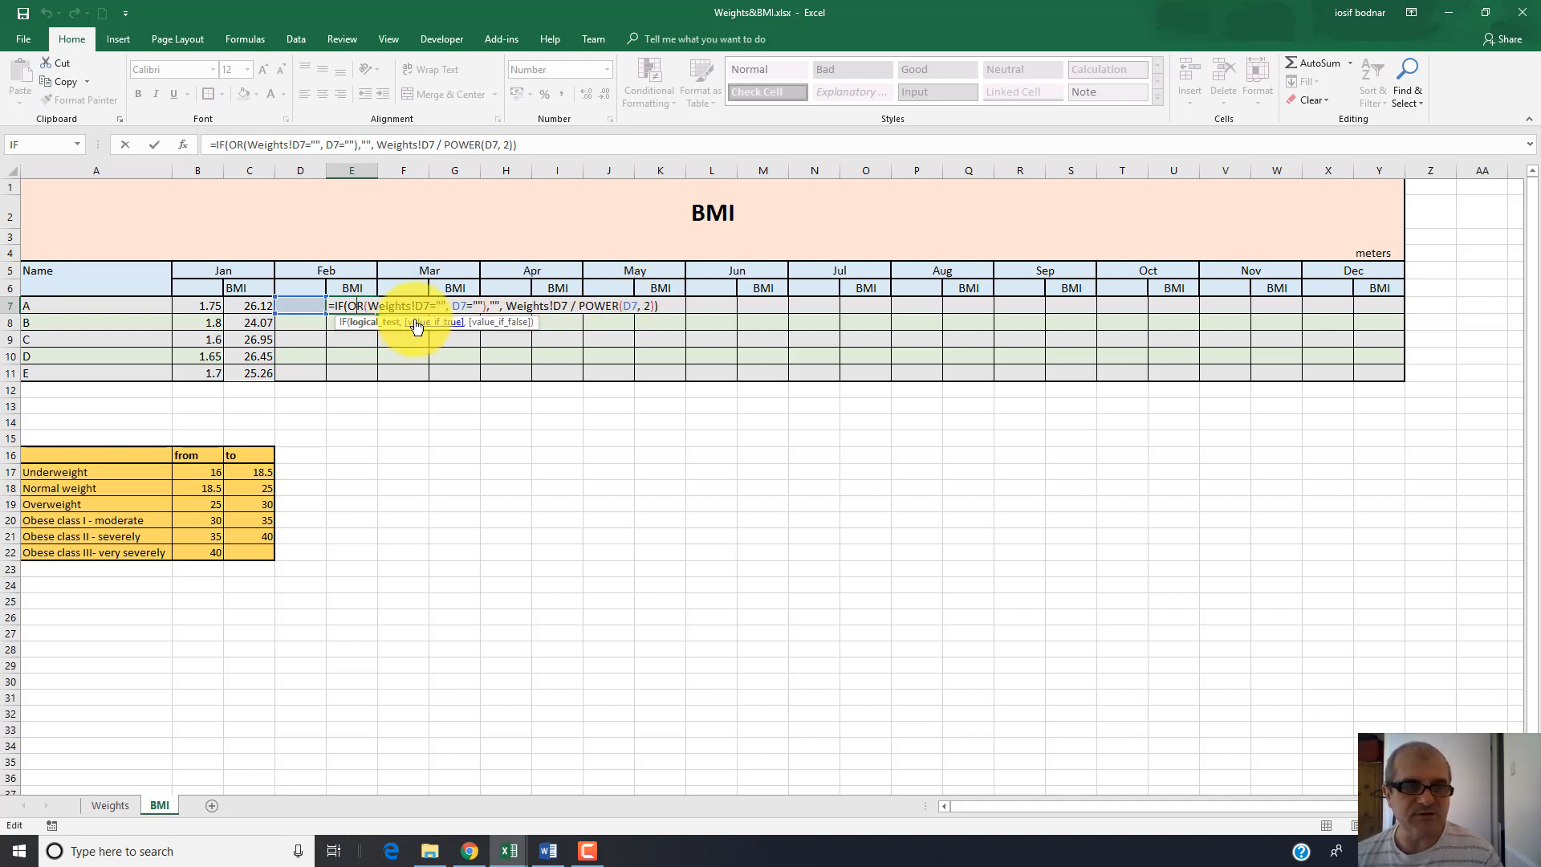
key("Return")
left_click(111, 805)
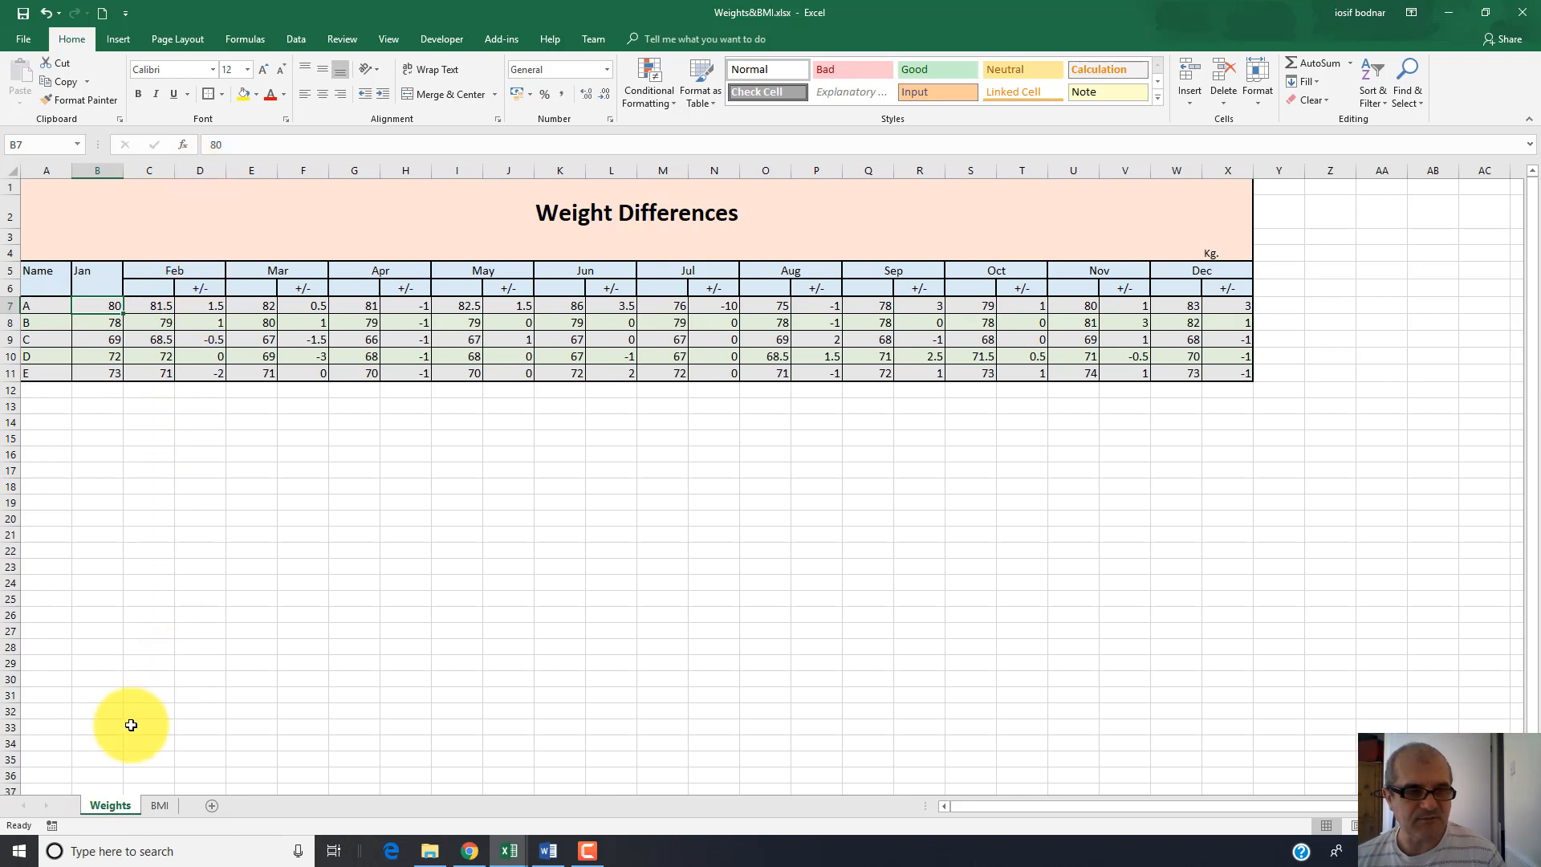
left_click(159, 805)
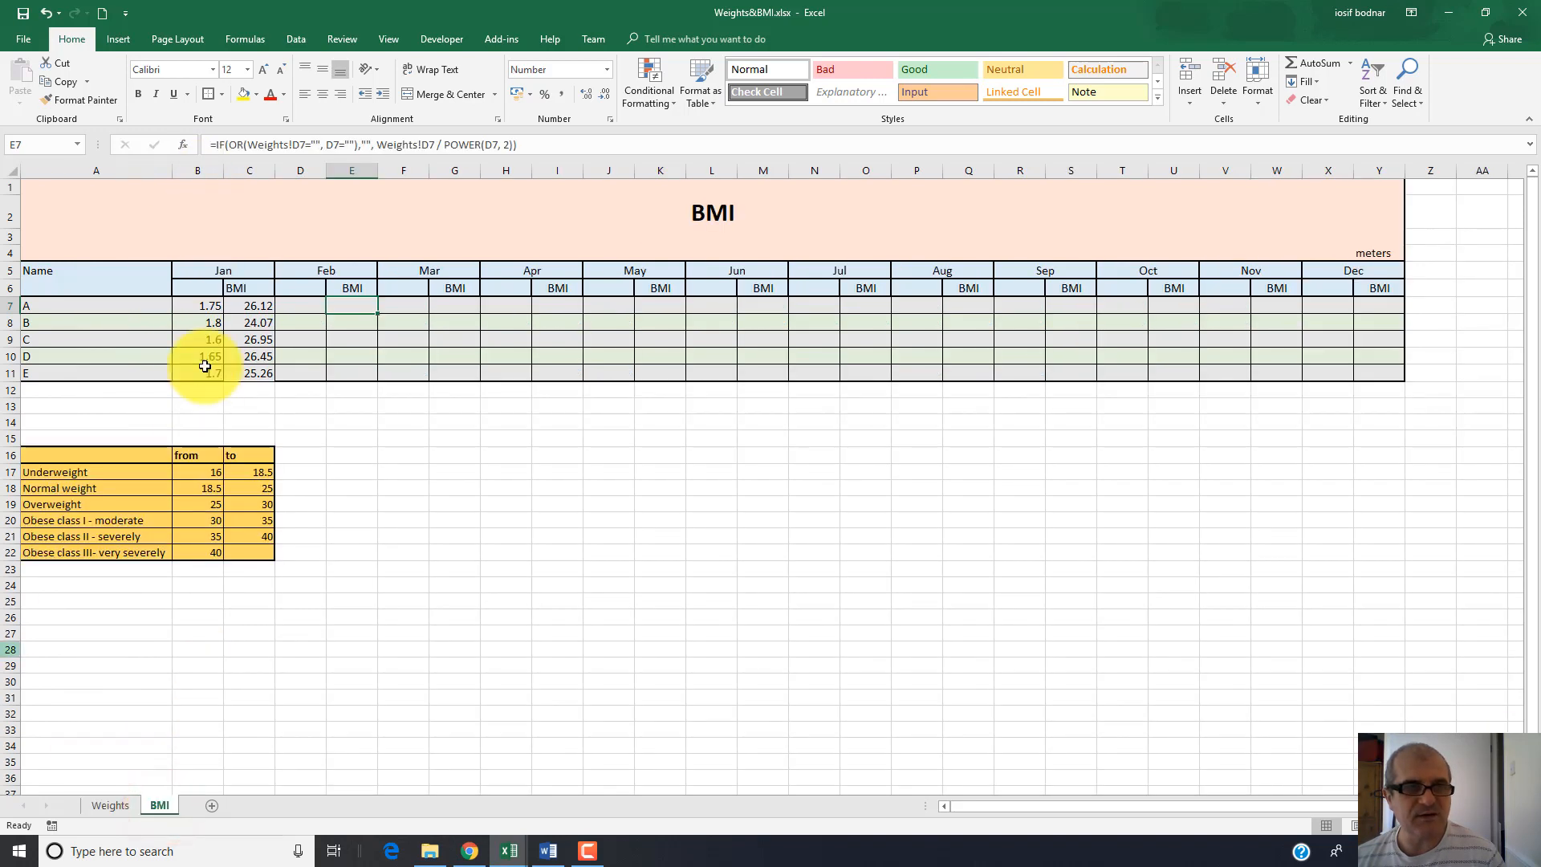
left_click(300, 141)
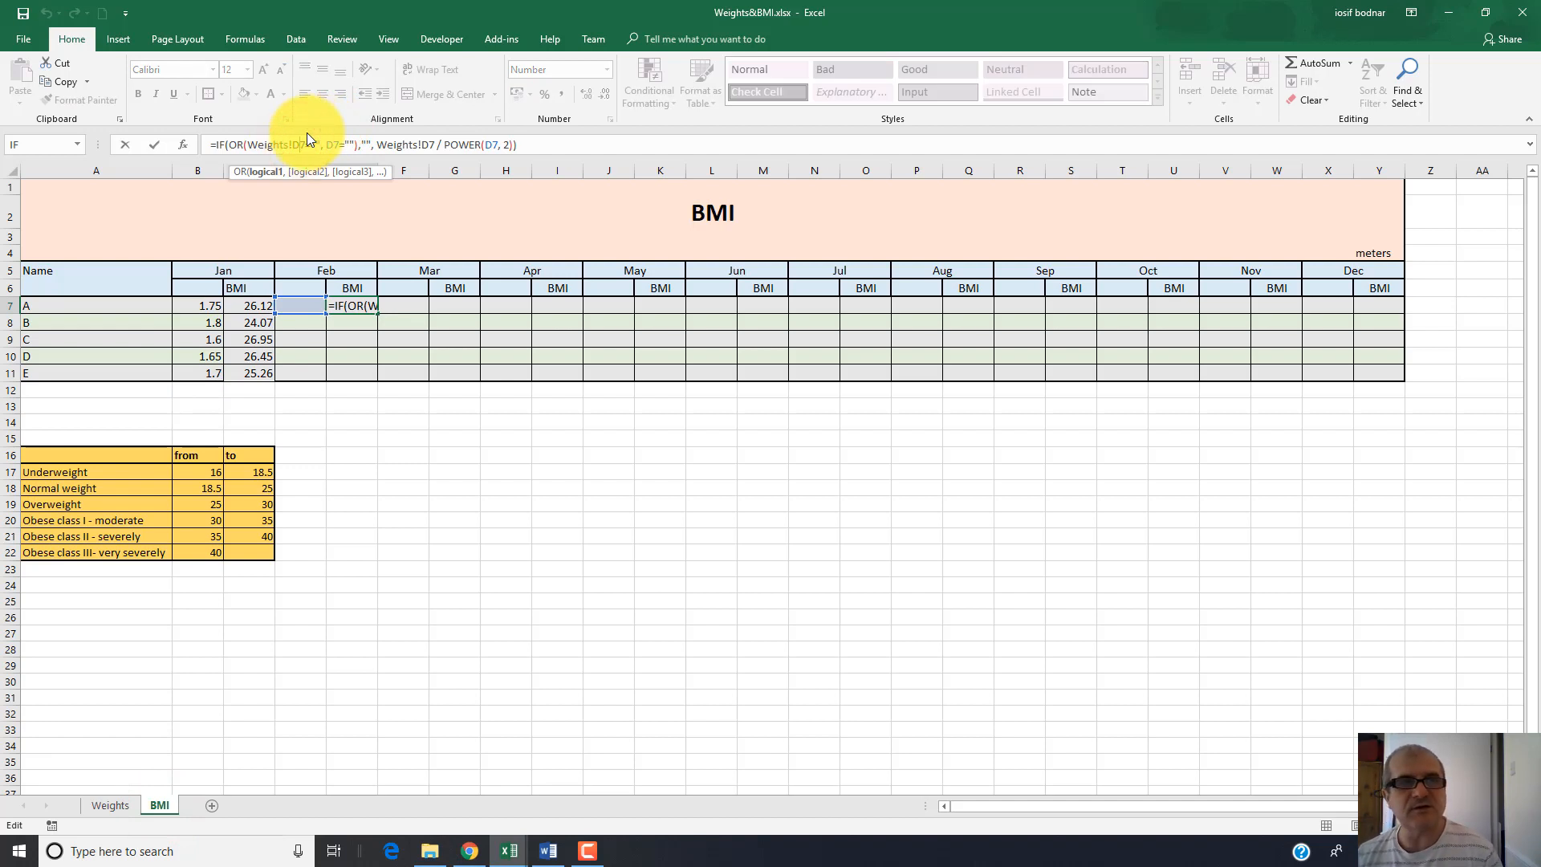
key("BackSpace")
type("C")
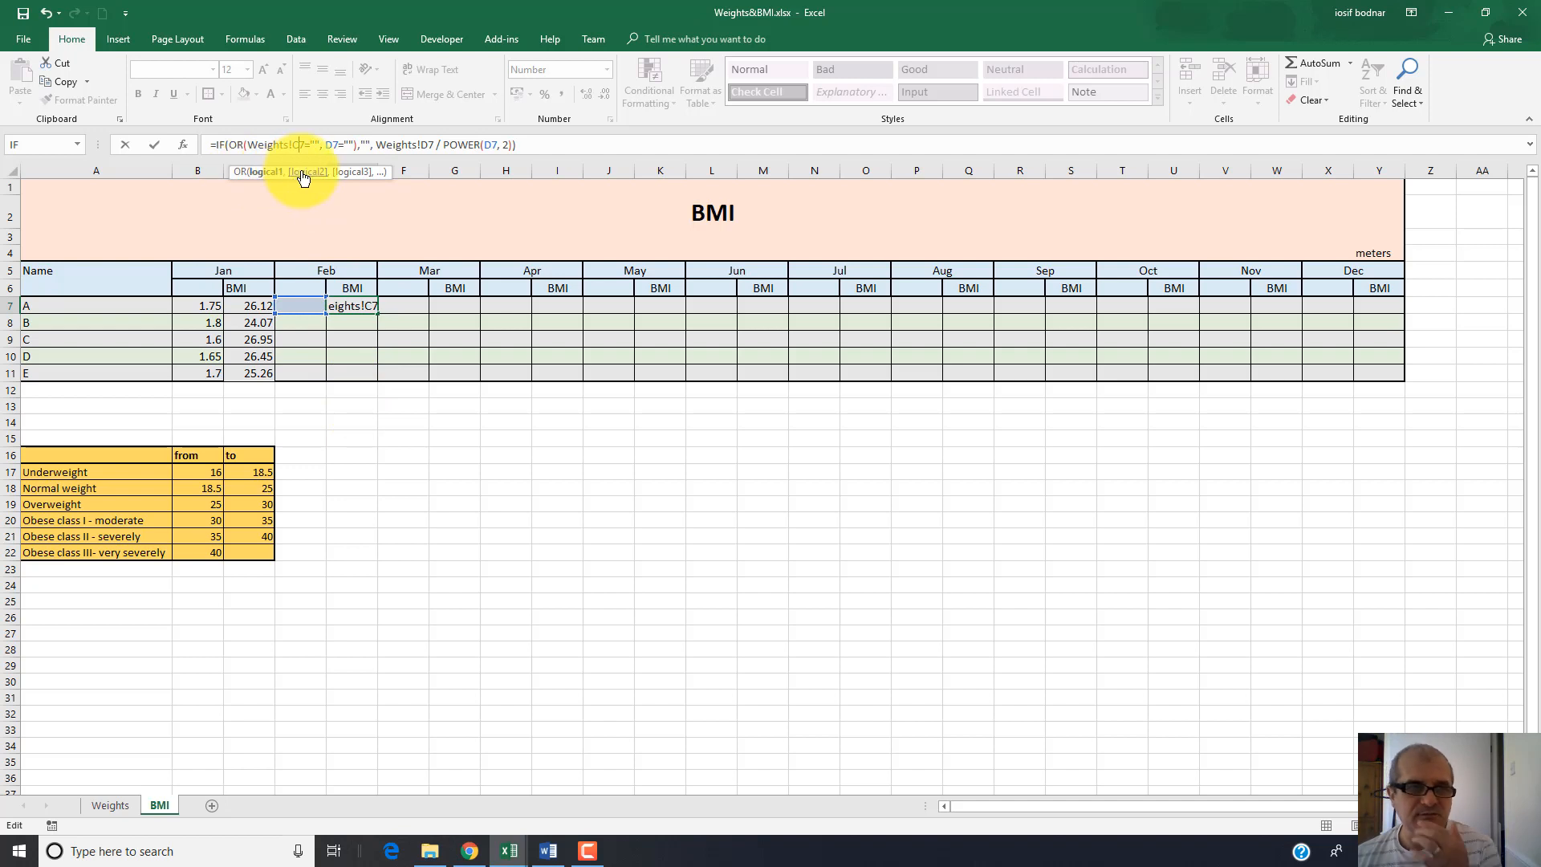
left_click(428, 144)
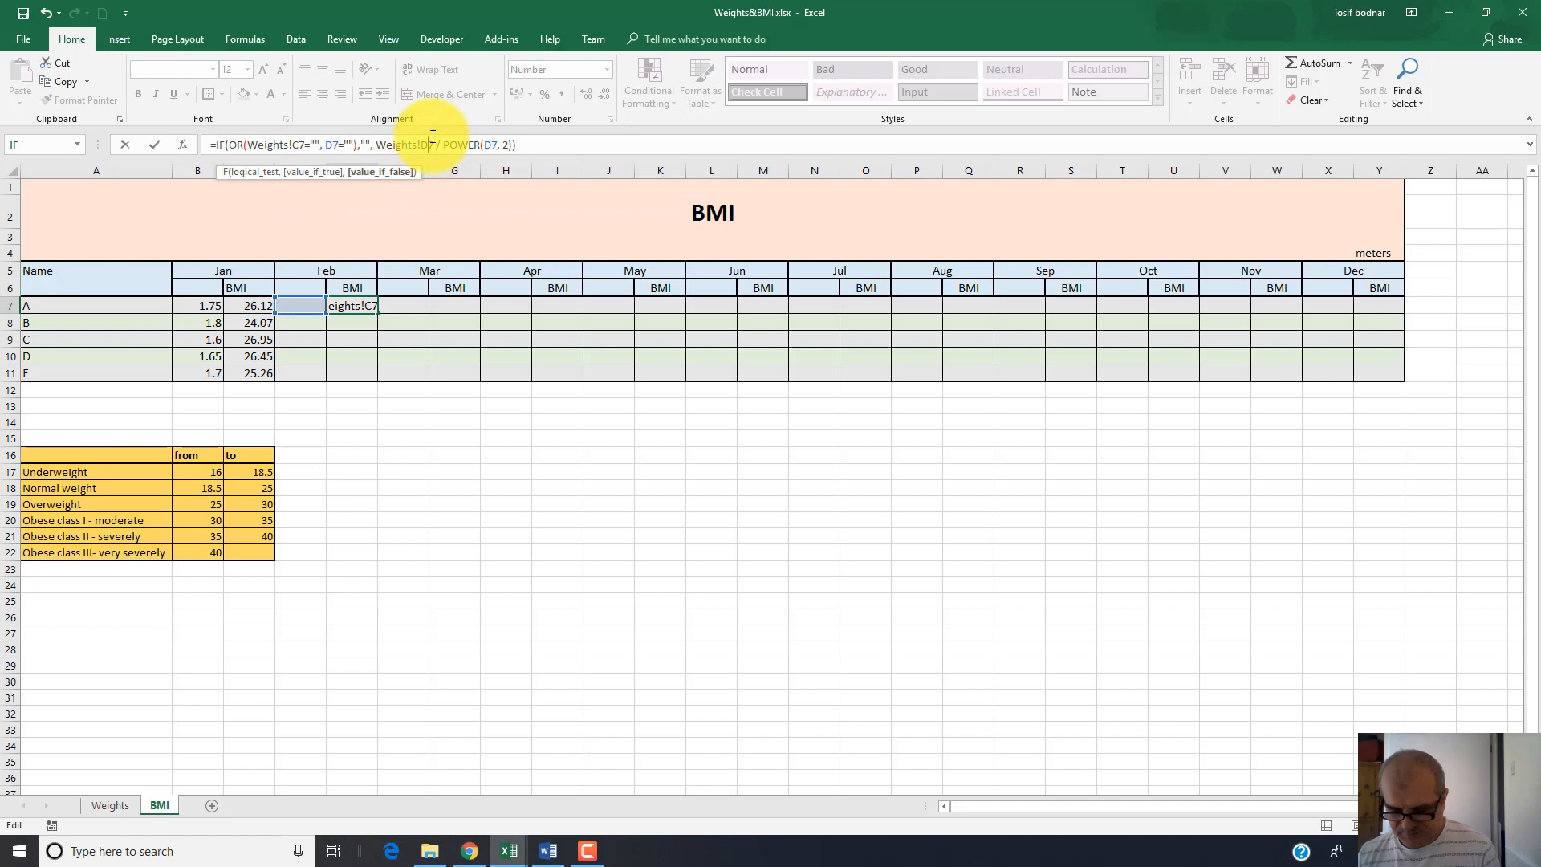
key("BackSpace")
type("C")
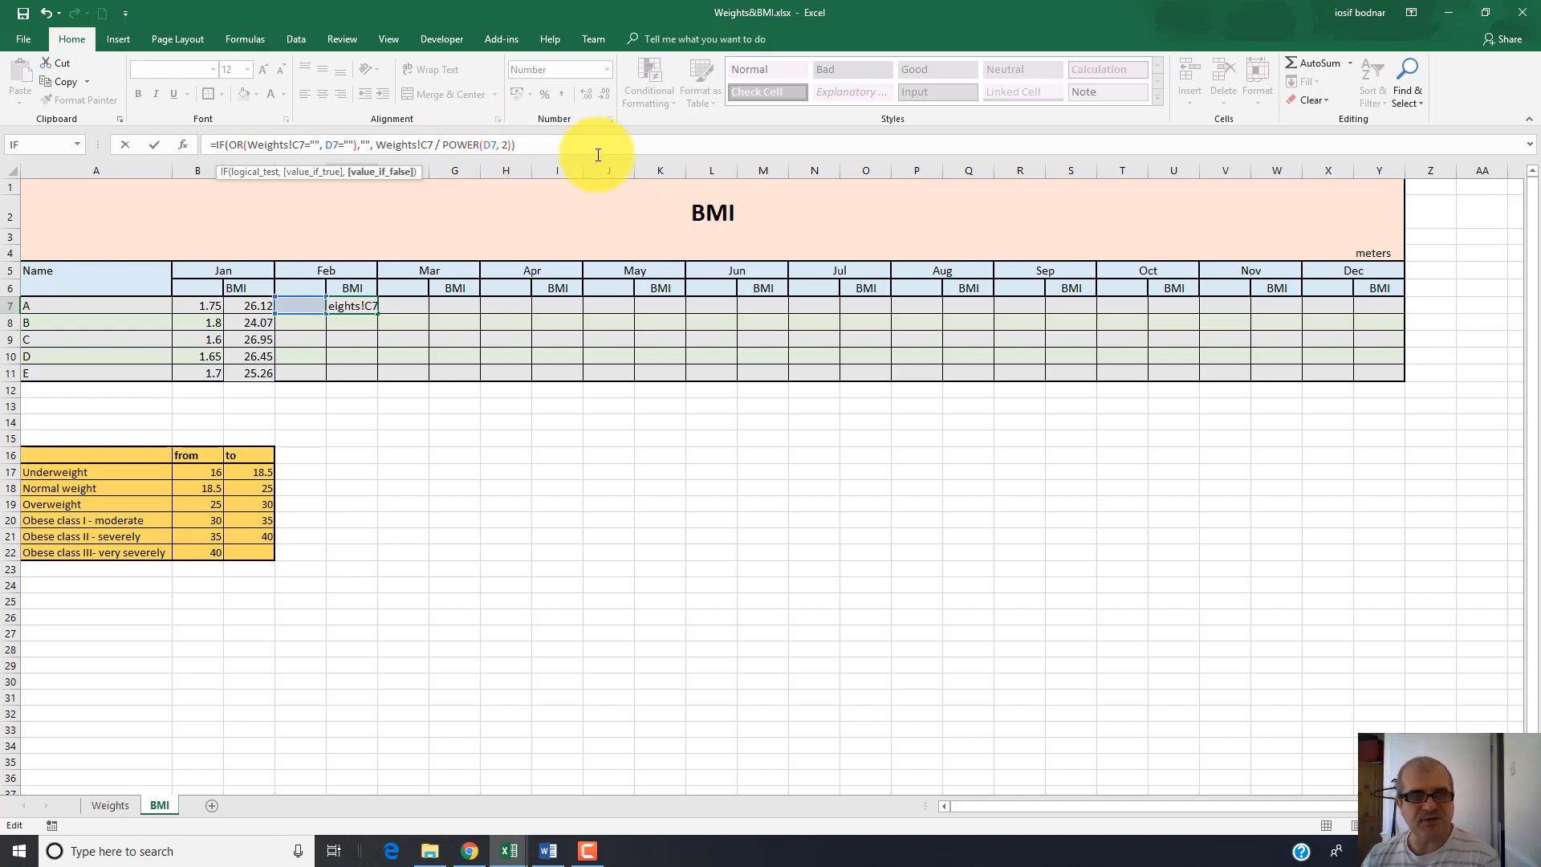
key("Return")
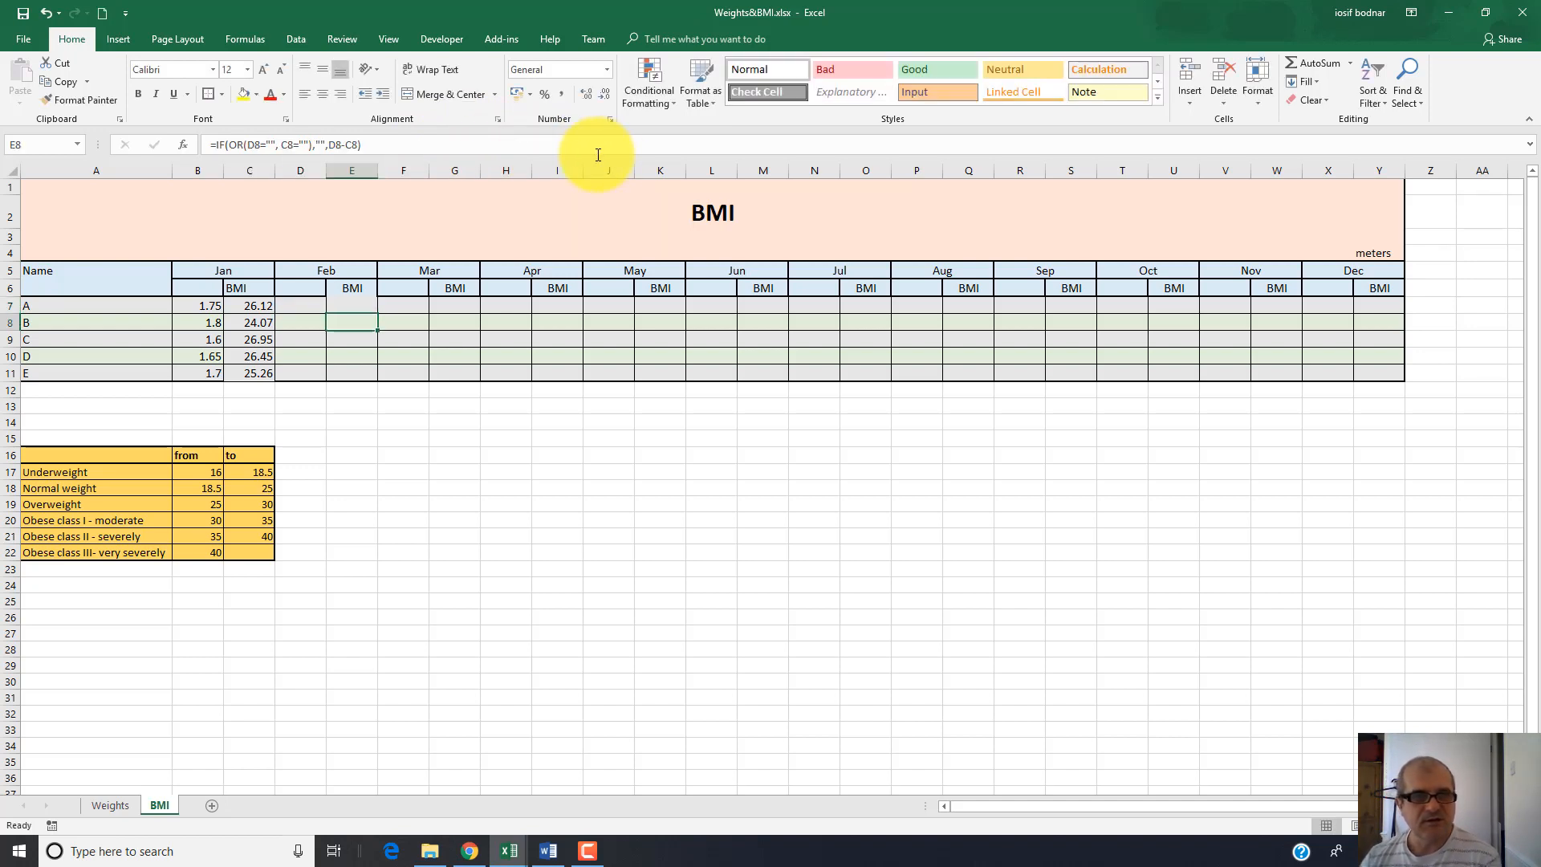
Fill person A's February BMI formula down to person E's row
left_click(352, 287)
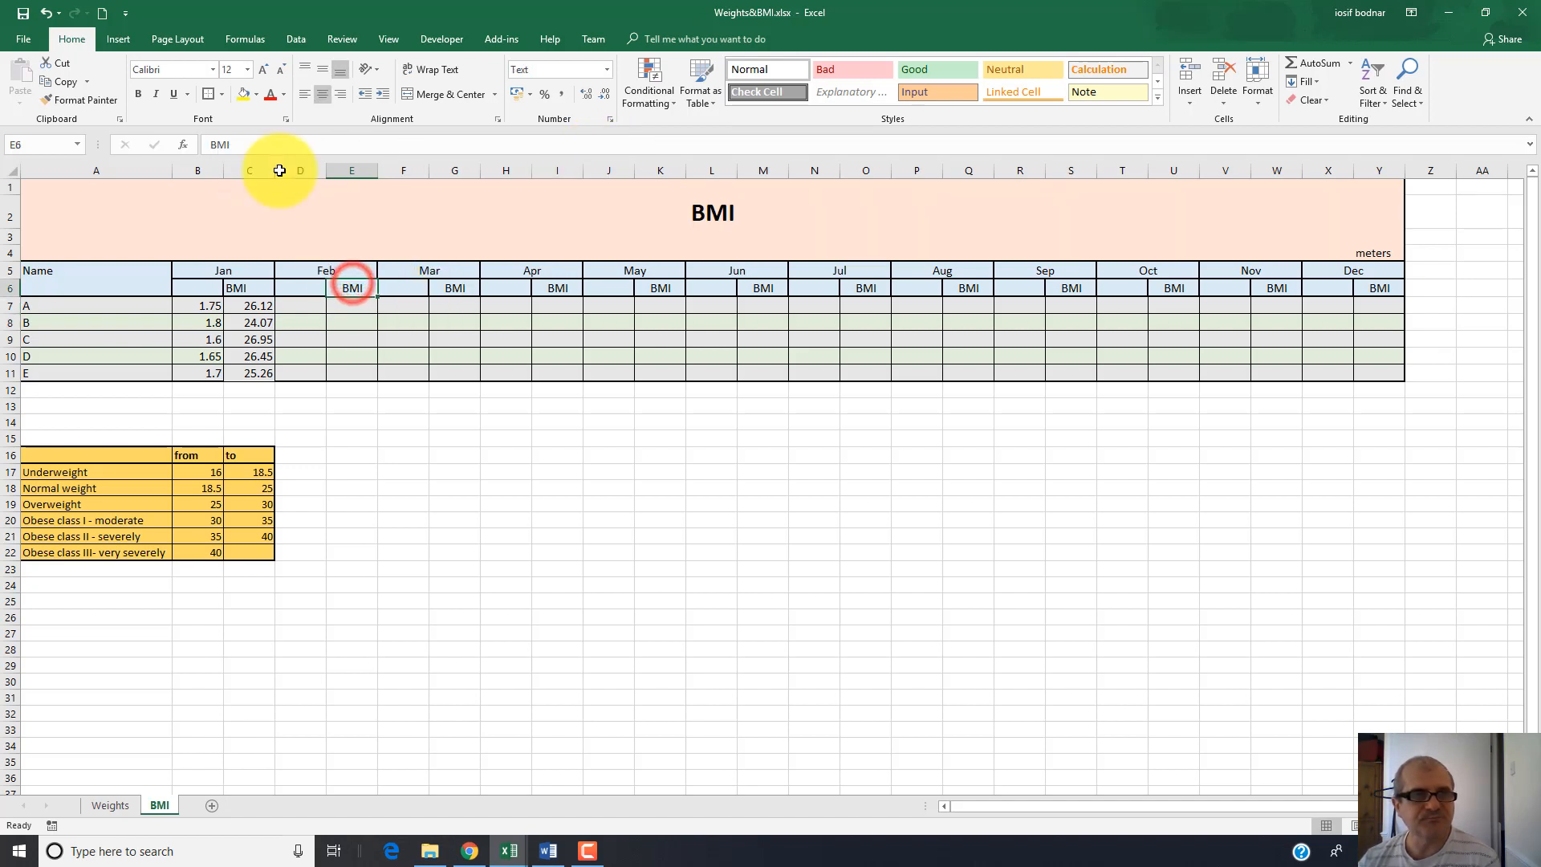
left_click(210, 99)
left_click(350, 305)
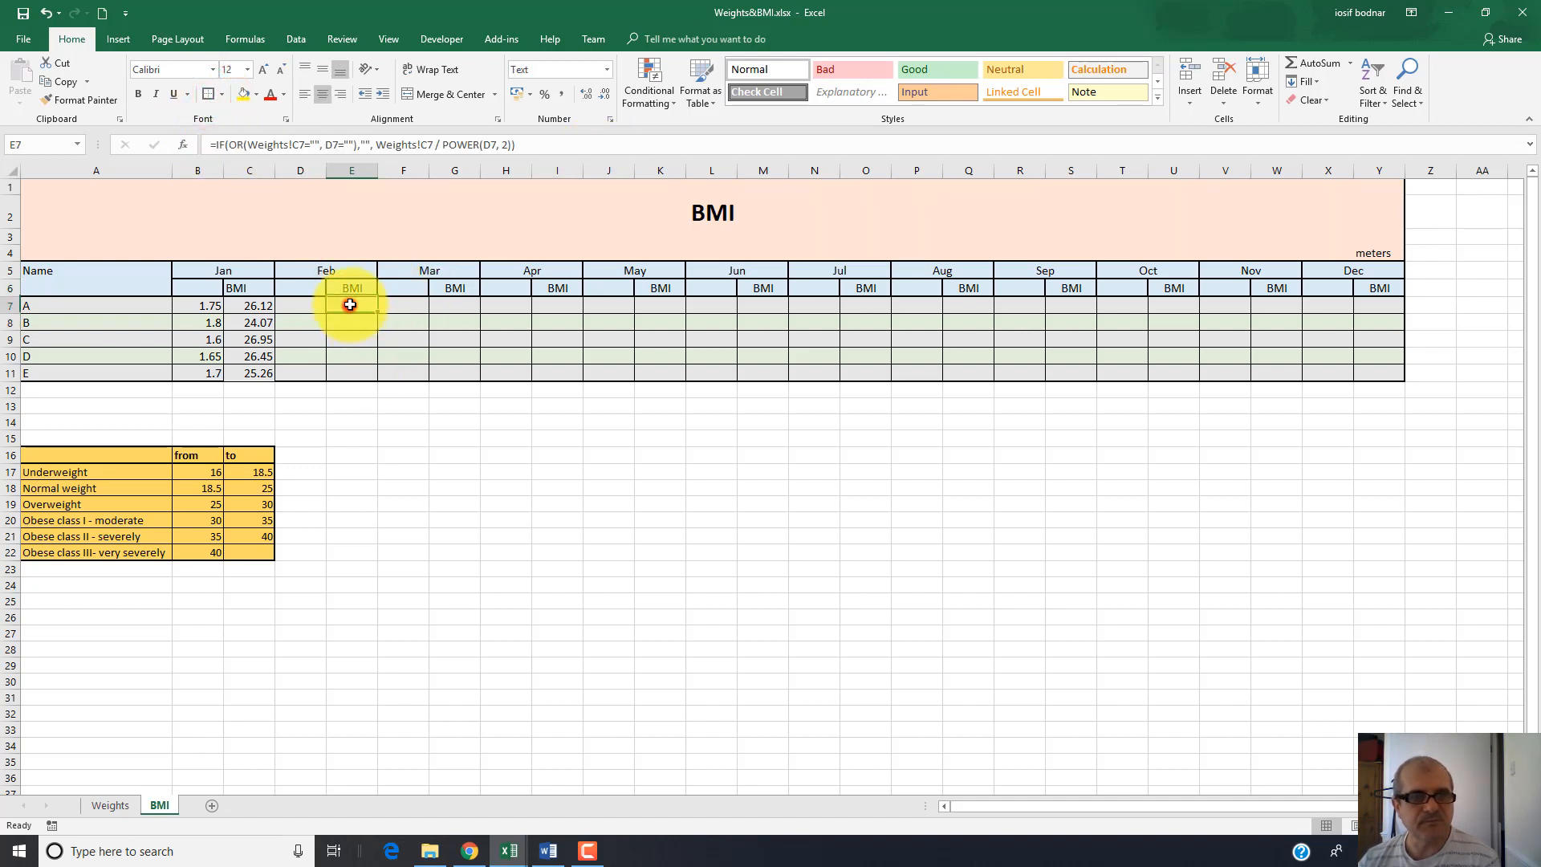
left_click_drag(377, 316, 379, 378)
Review the cell references in the February BMI formulas of persons A to E
left_click(340, 305)
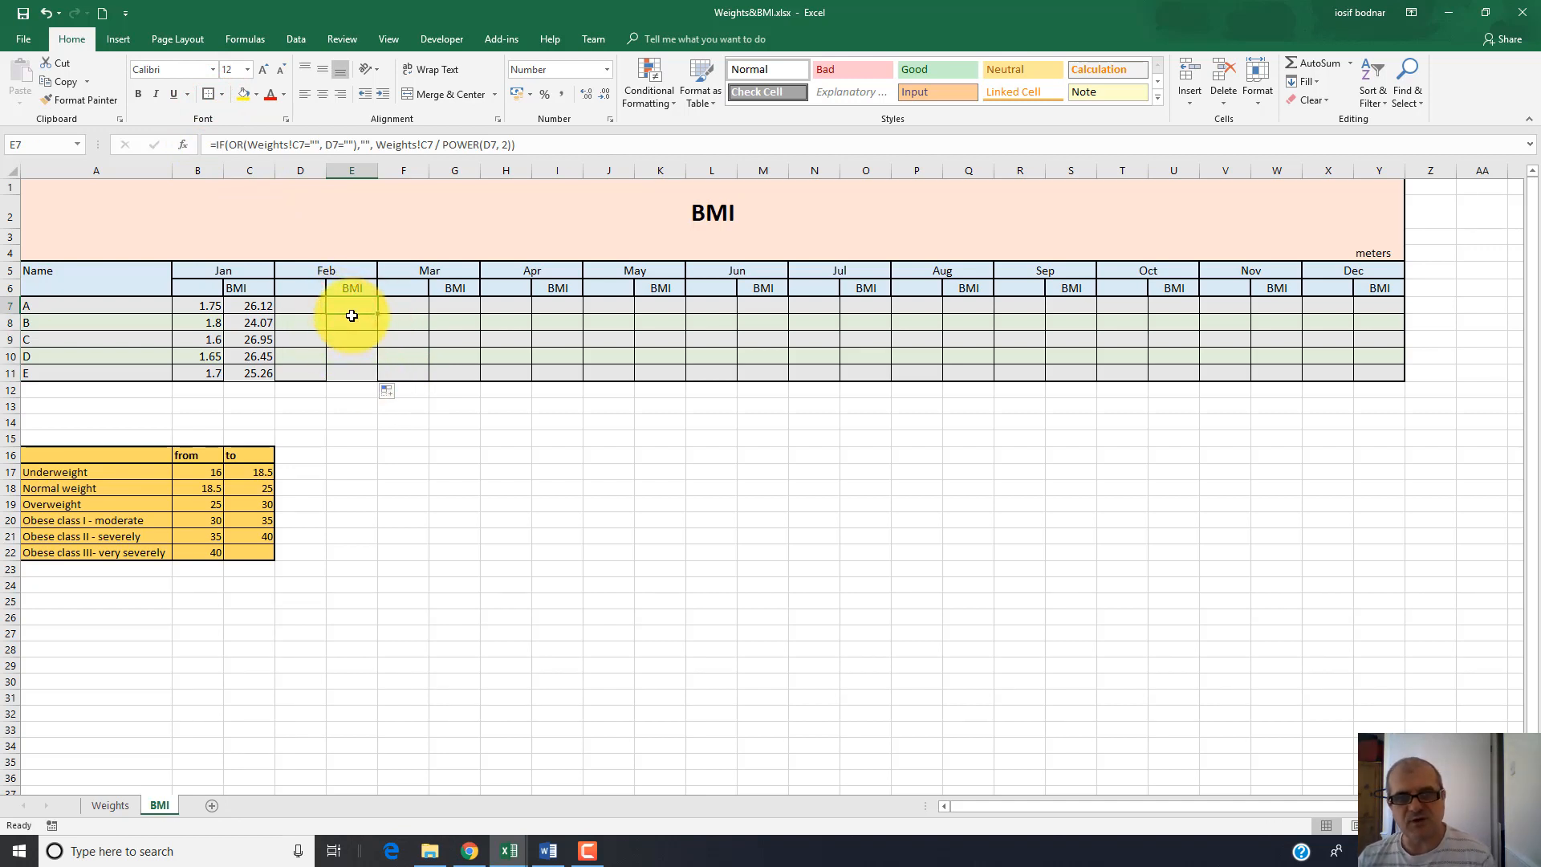
left_click(350, 320)
left_click(350, 340)
left_click(353, 357)
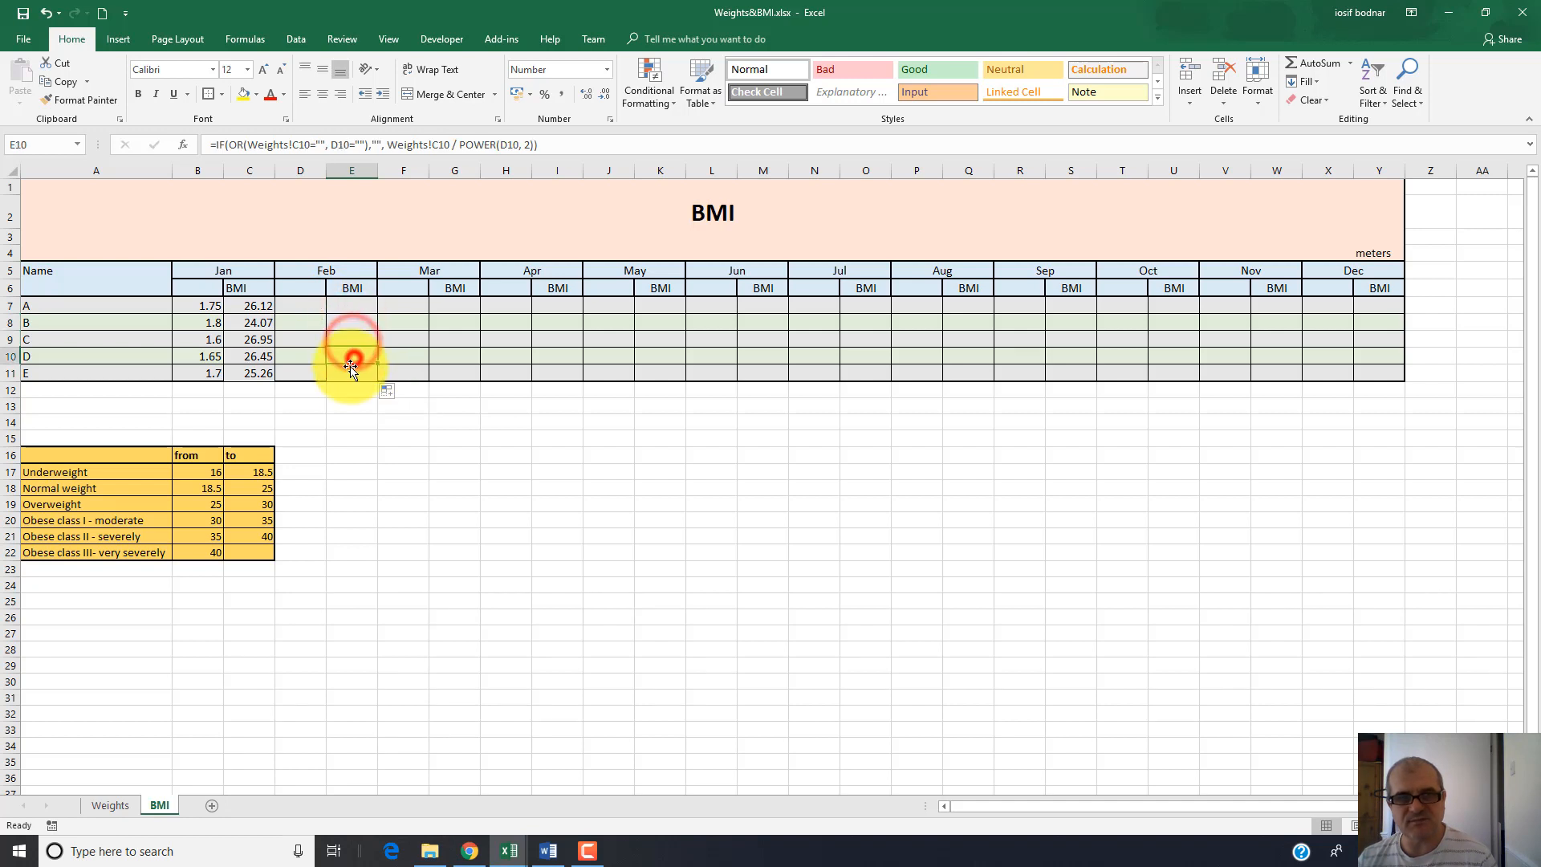
left_click(351, 371)
Examine the OR function's two empty-cell conditions, Weights!C7="" and D7="", in person A's February BMI formula
left_click(353, 305)
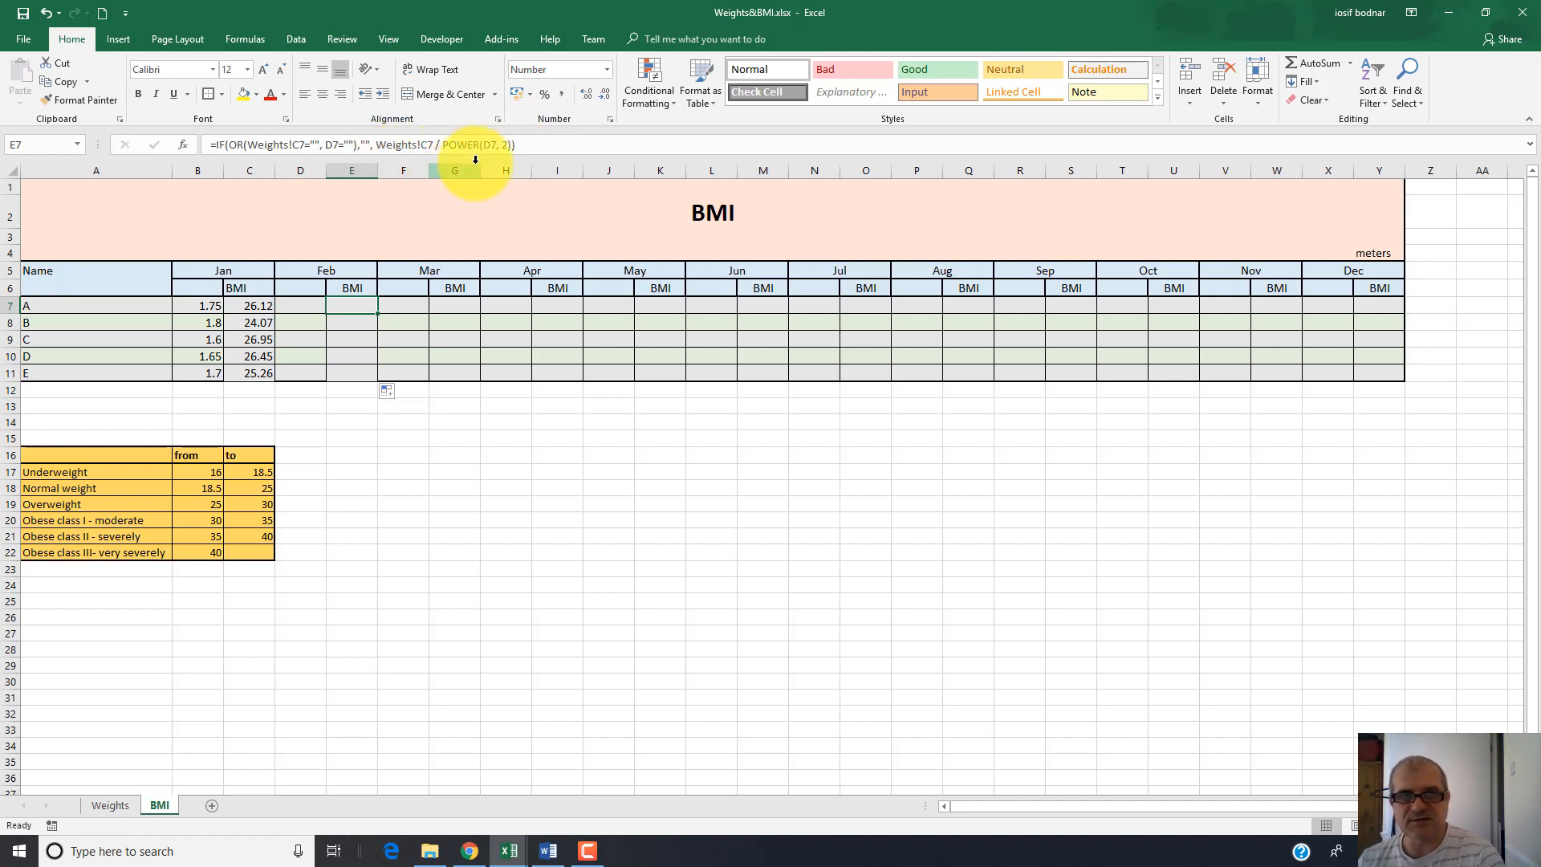
left_click(255, 146)
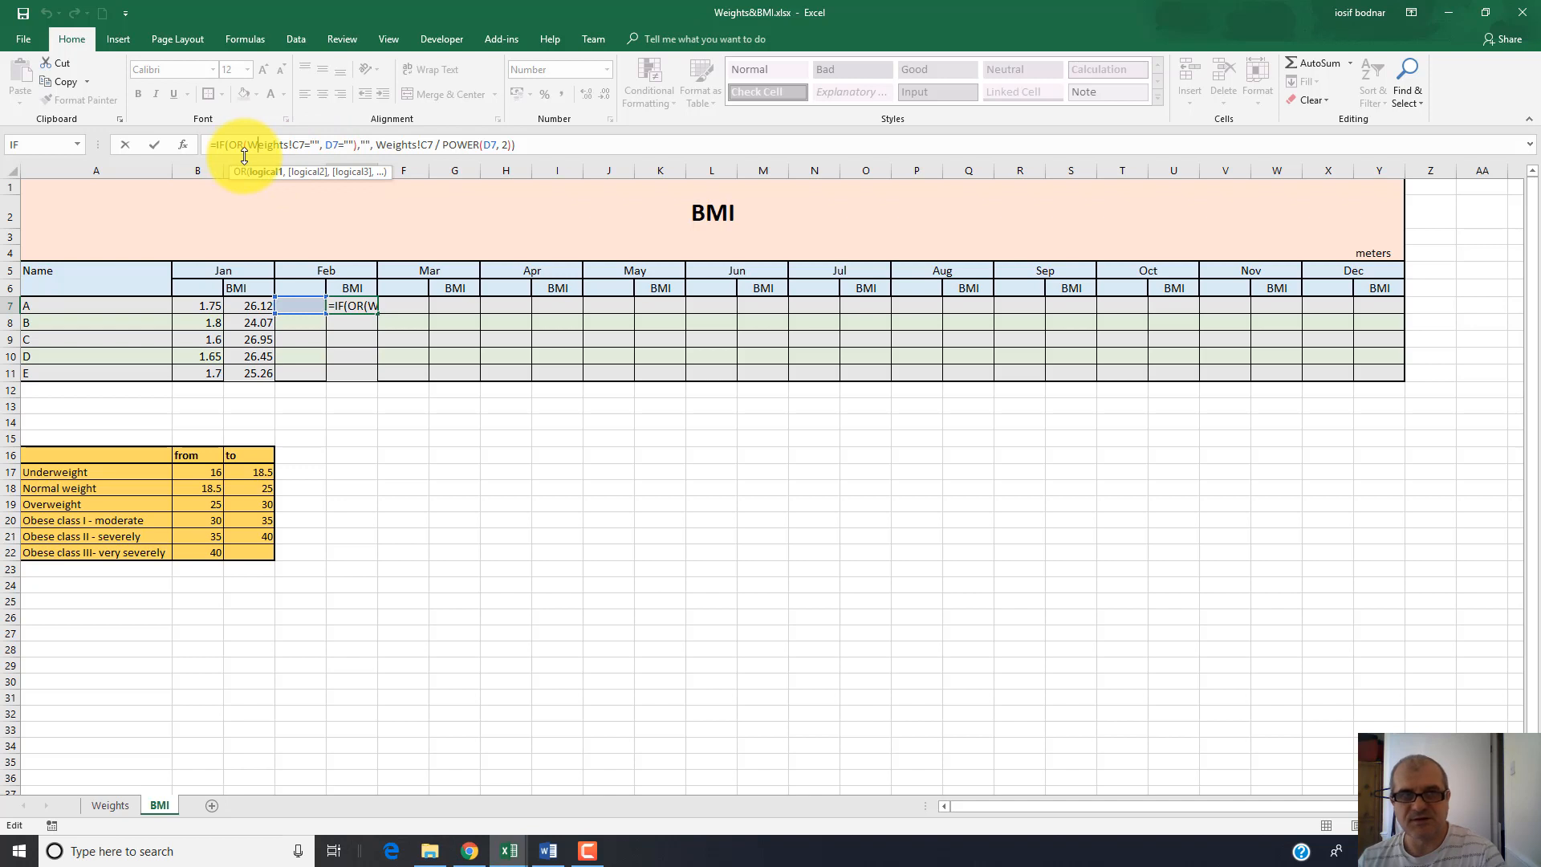
left_click(340, 145)
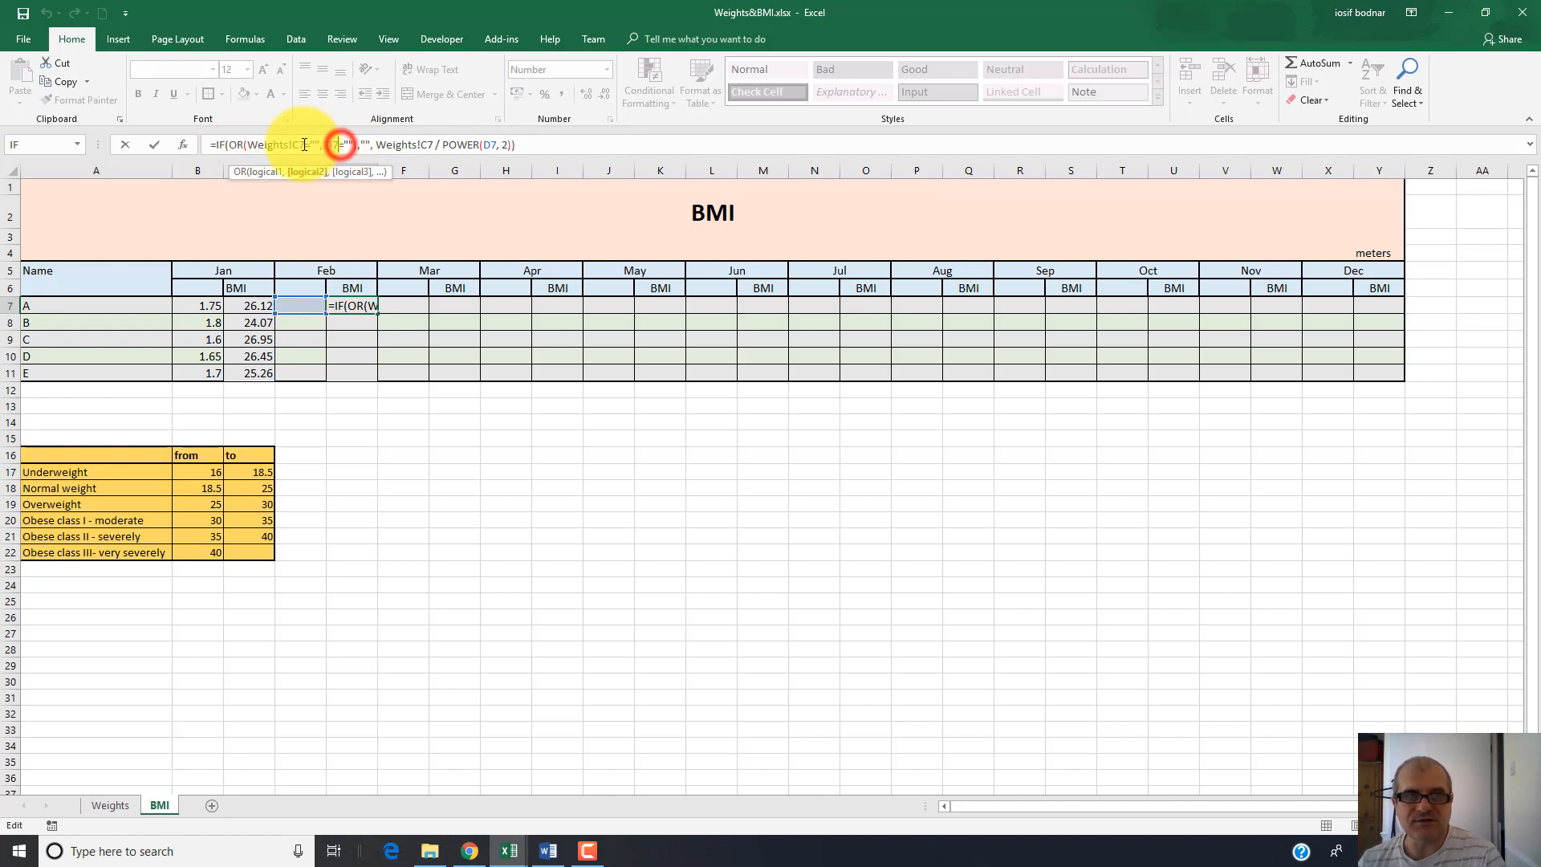
left_click(298, 146)
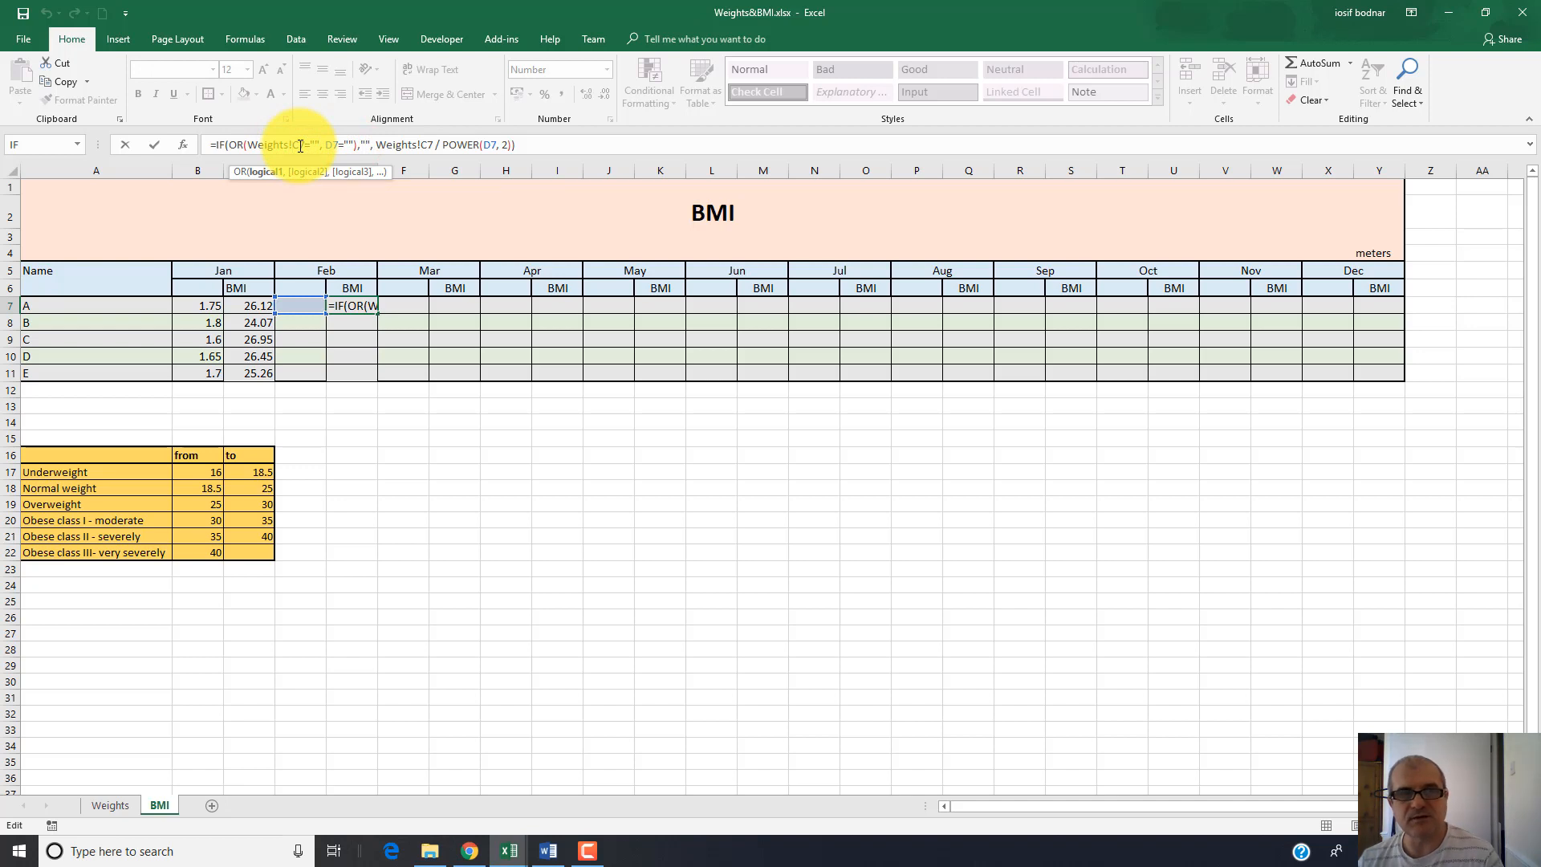
left_click(335, 145)
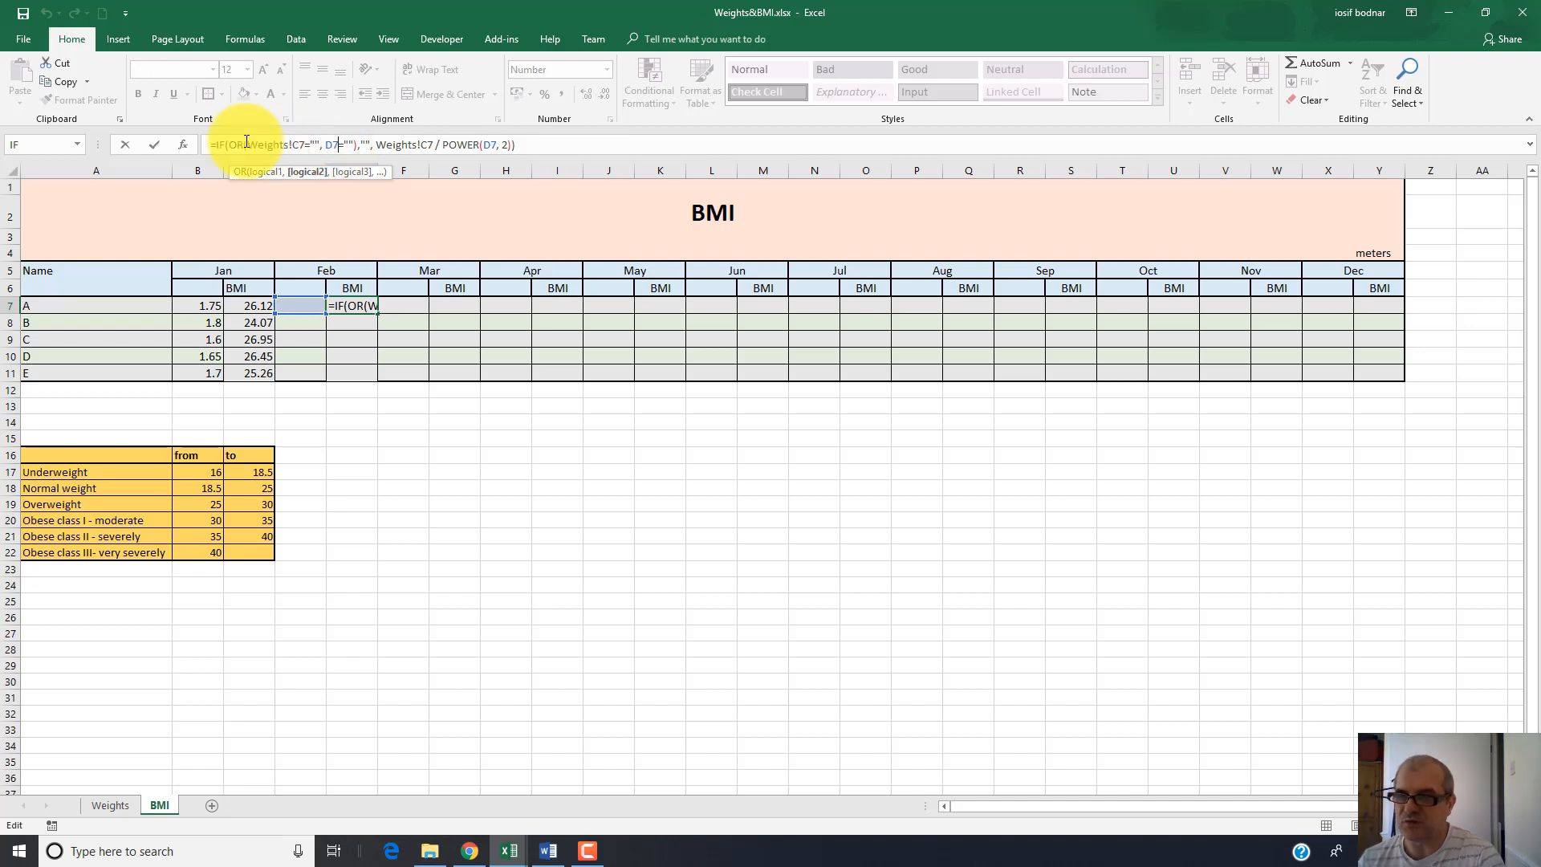
left_click(296, 146)
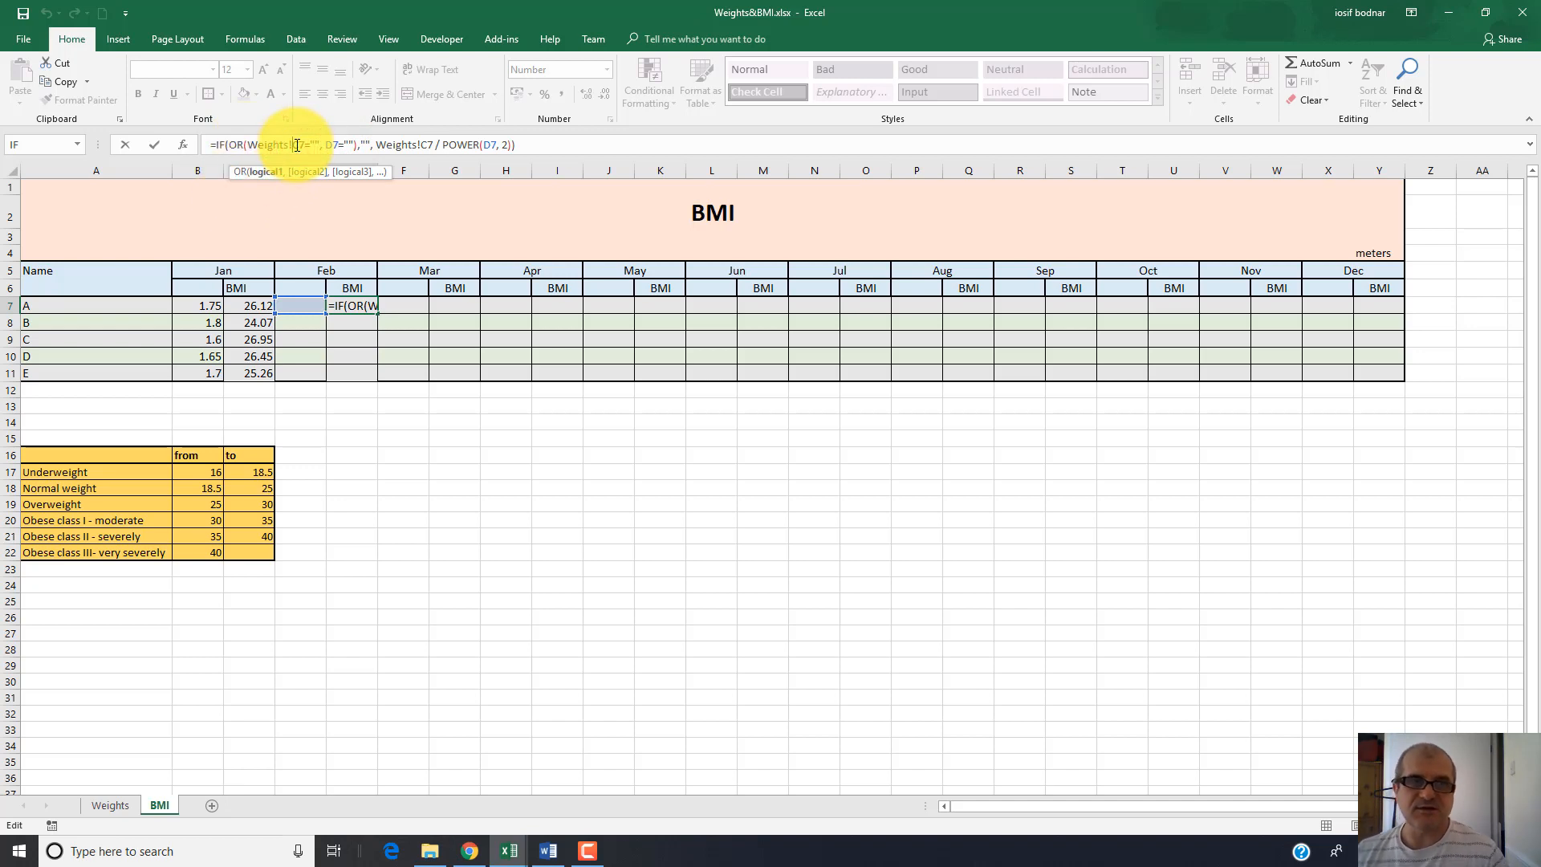
left_click(348, 144)
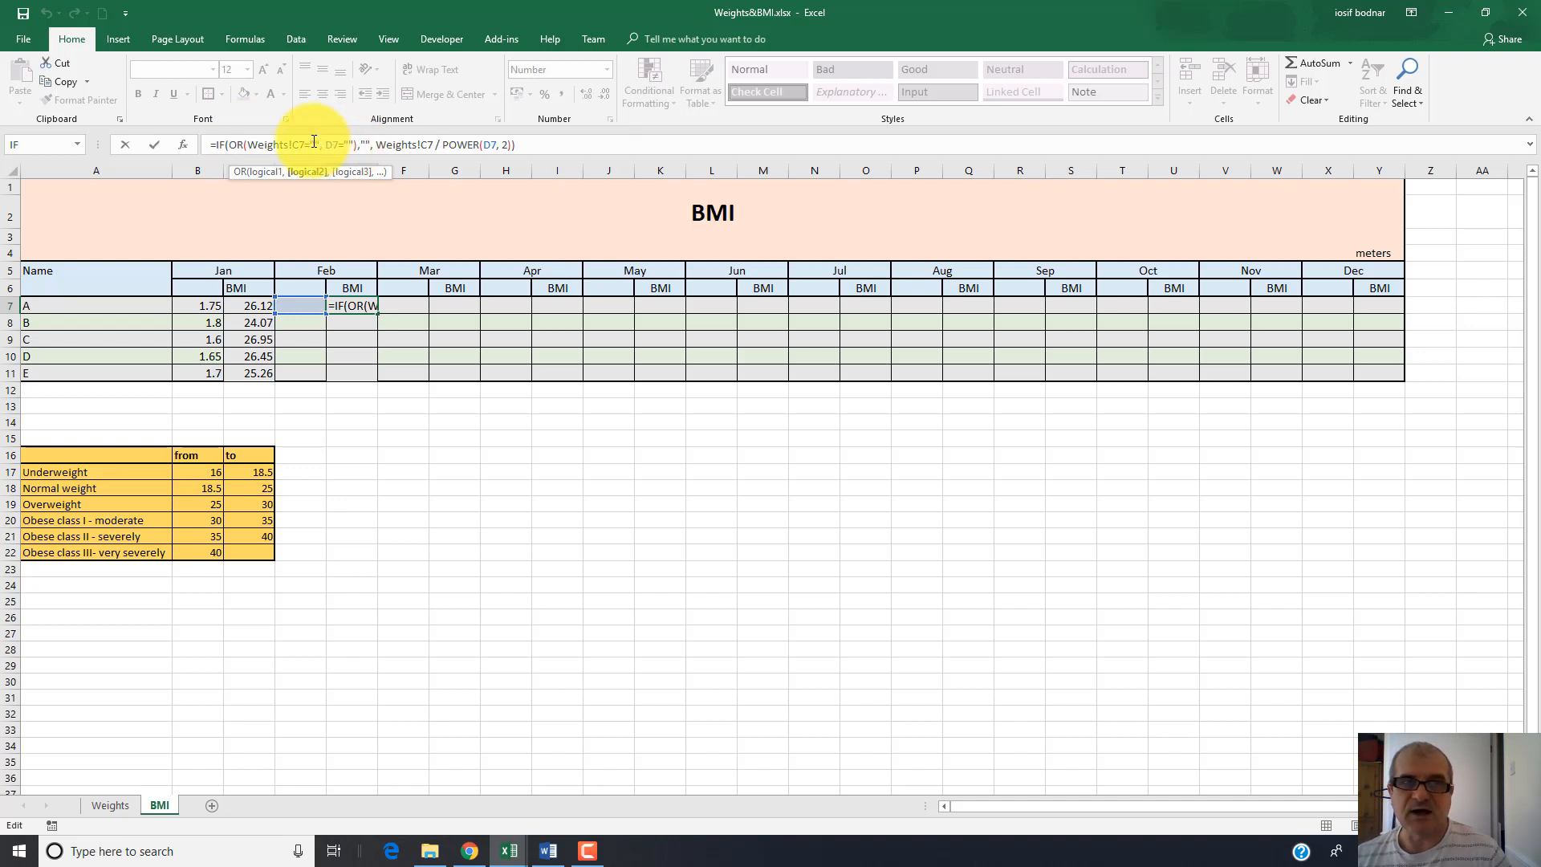
left_click(313, 141)
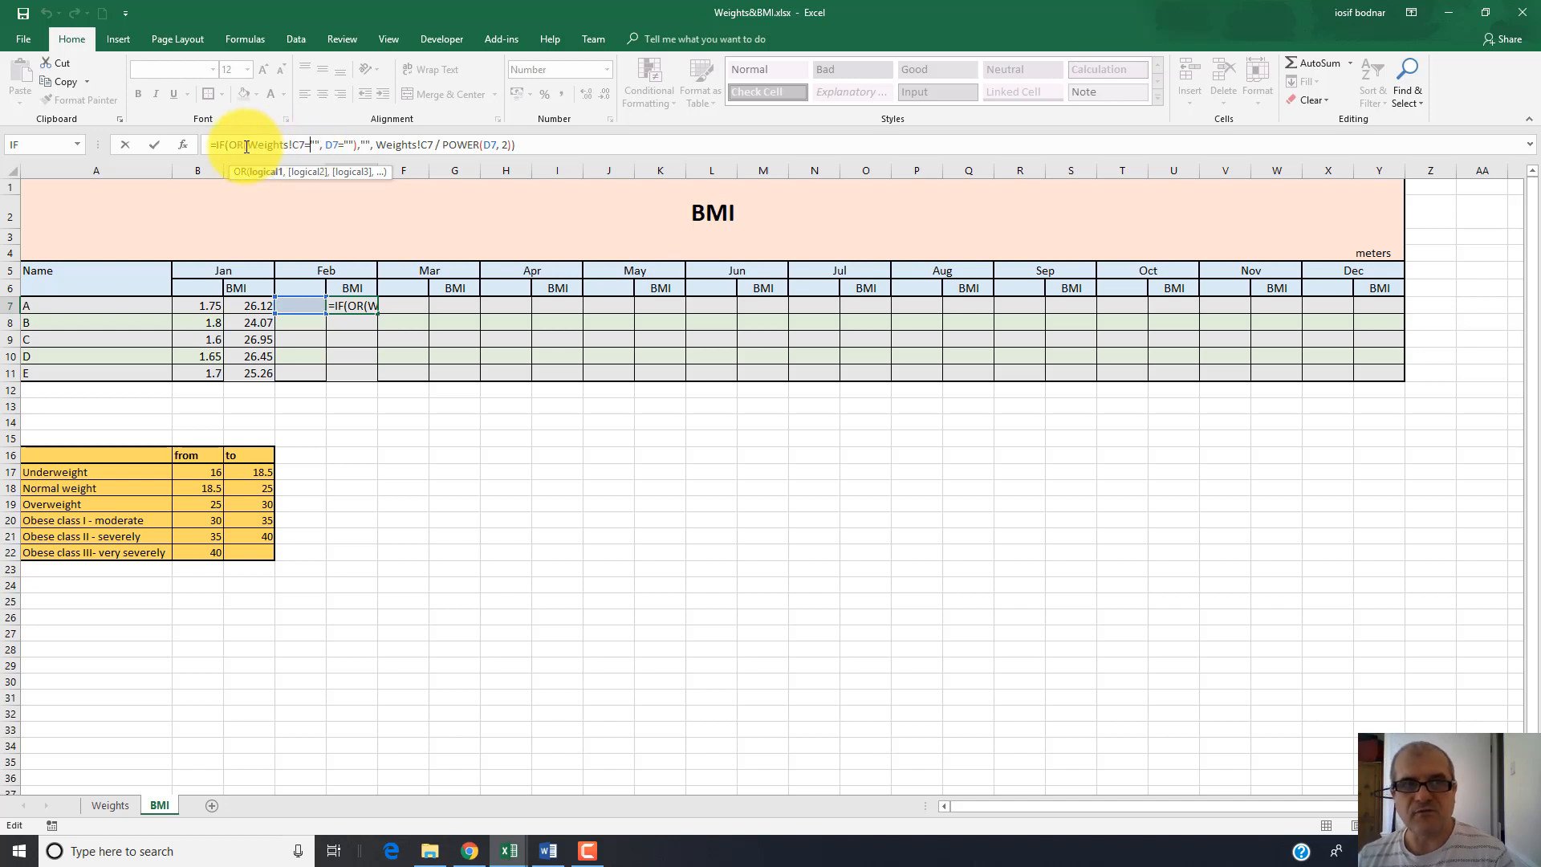
left_click_drag(246, 147, 305, 147)
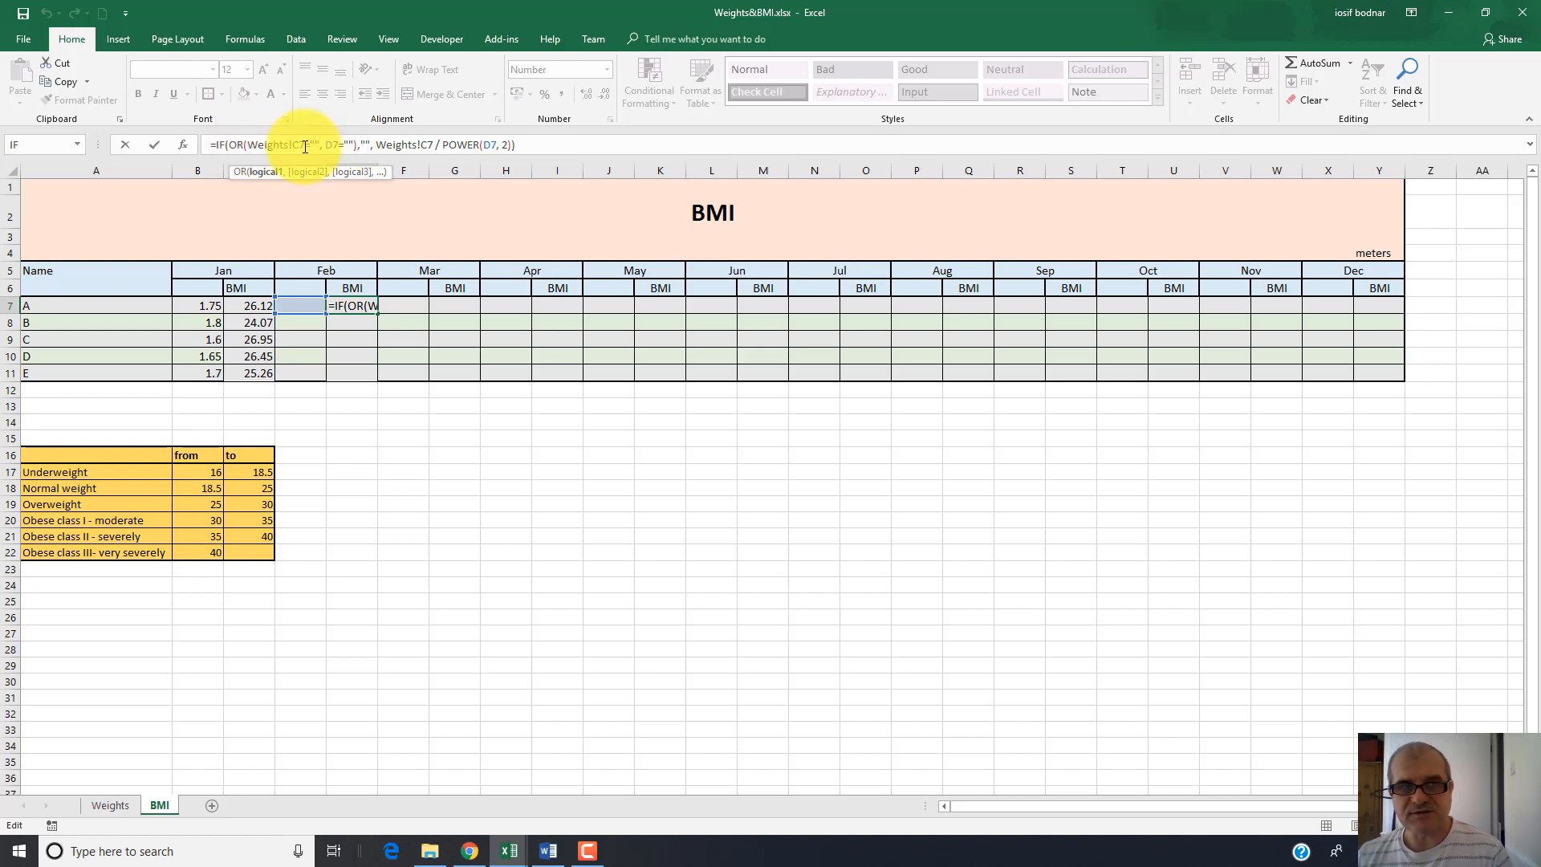
left_click(348, 146)
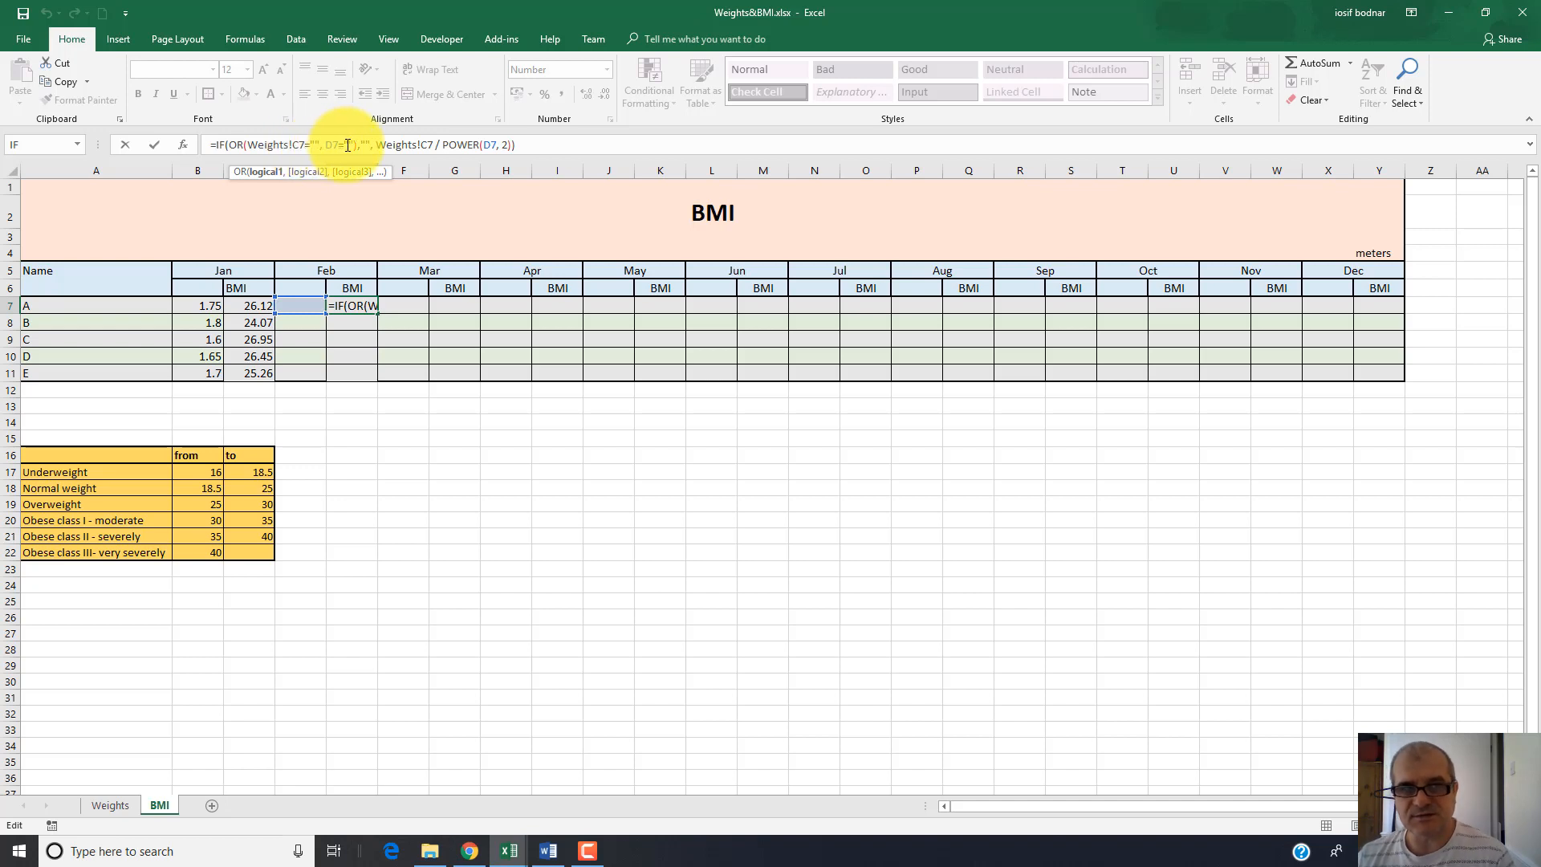
left_click(347, 145)
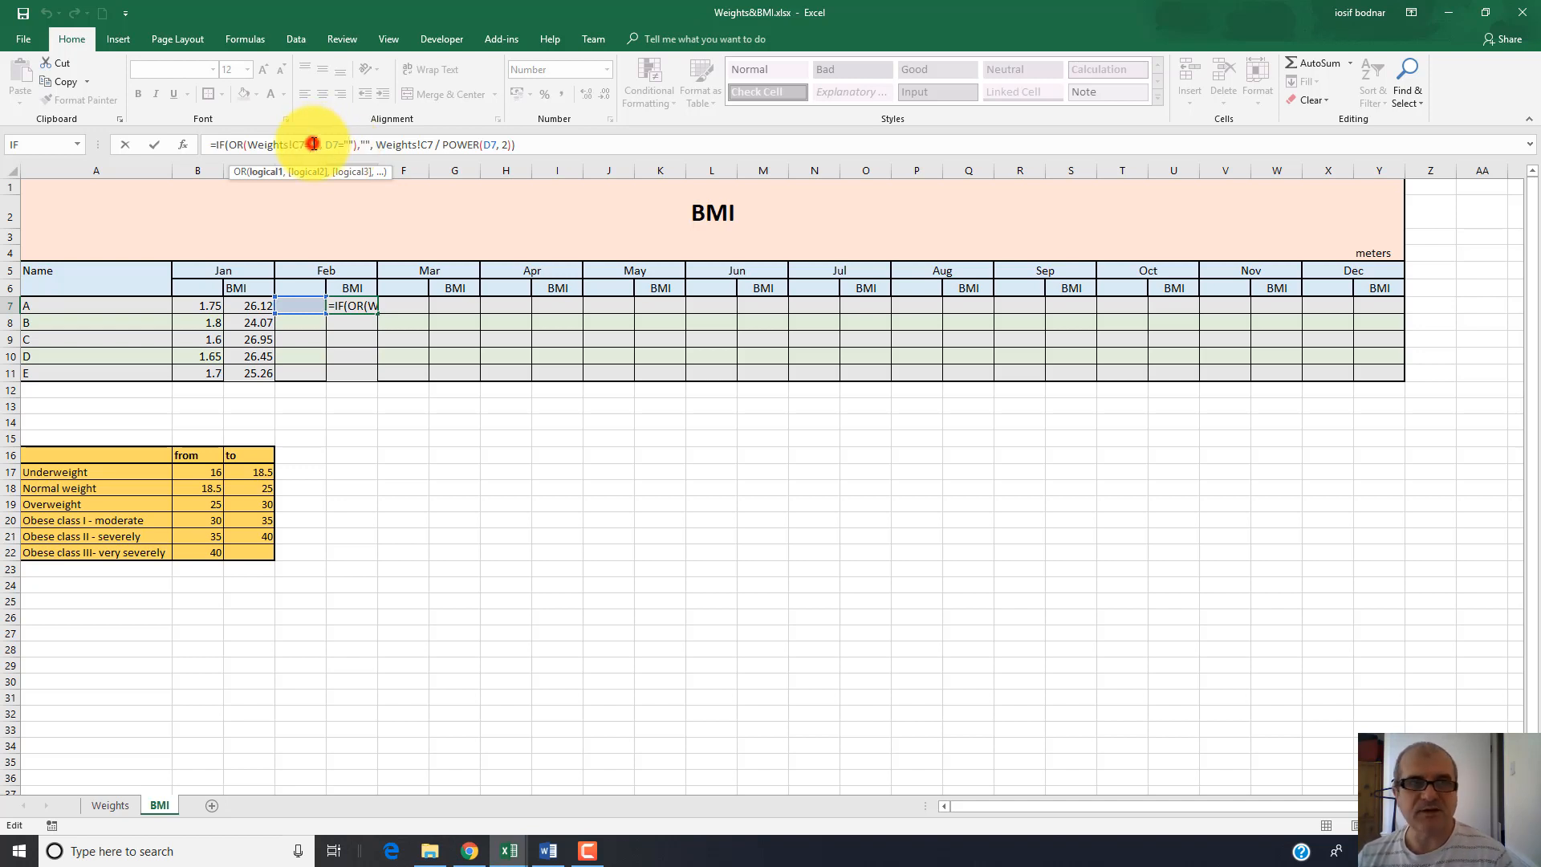
left_click(313, 145)
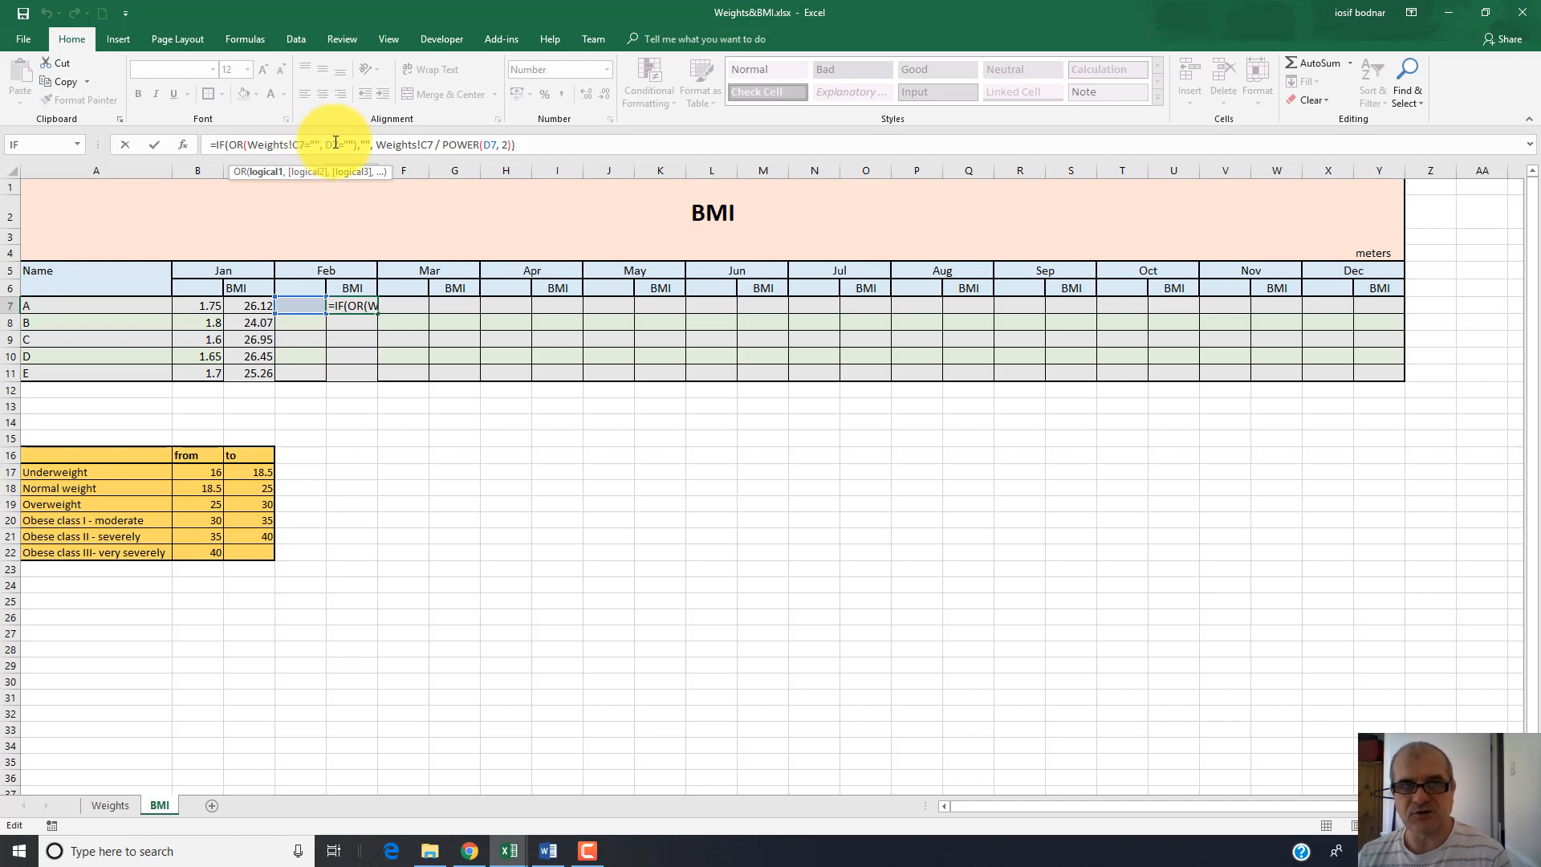
type("\"\"")
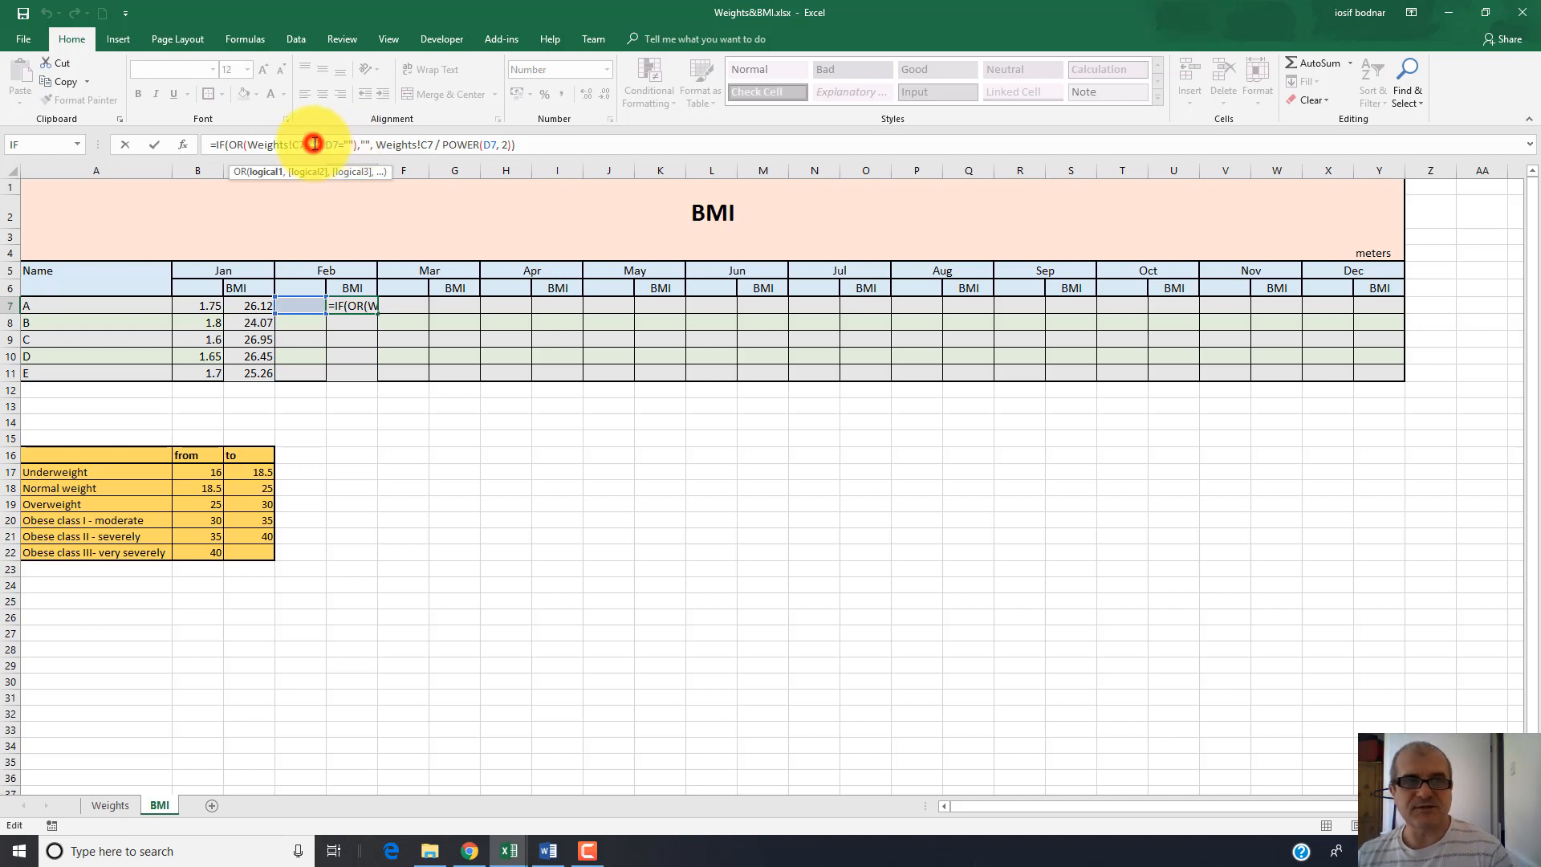
left_click(290, 144)
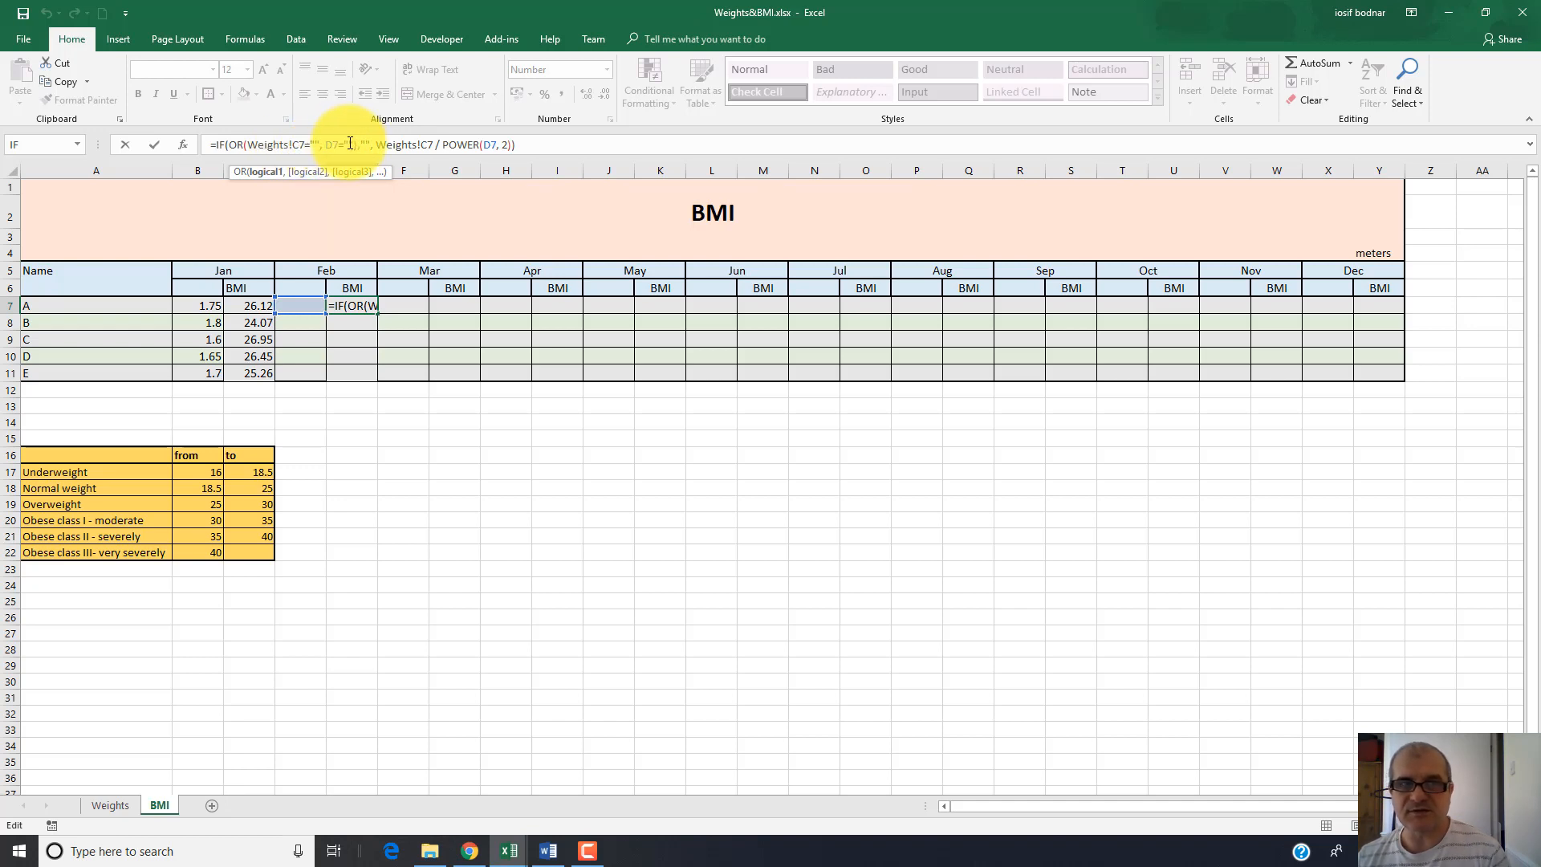
left_click(350, 143)
left_click(316, 142)
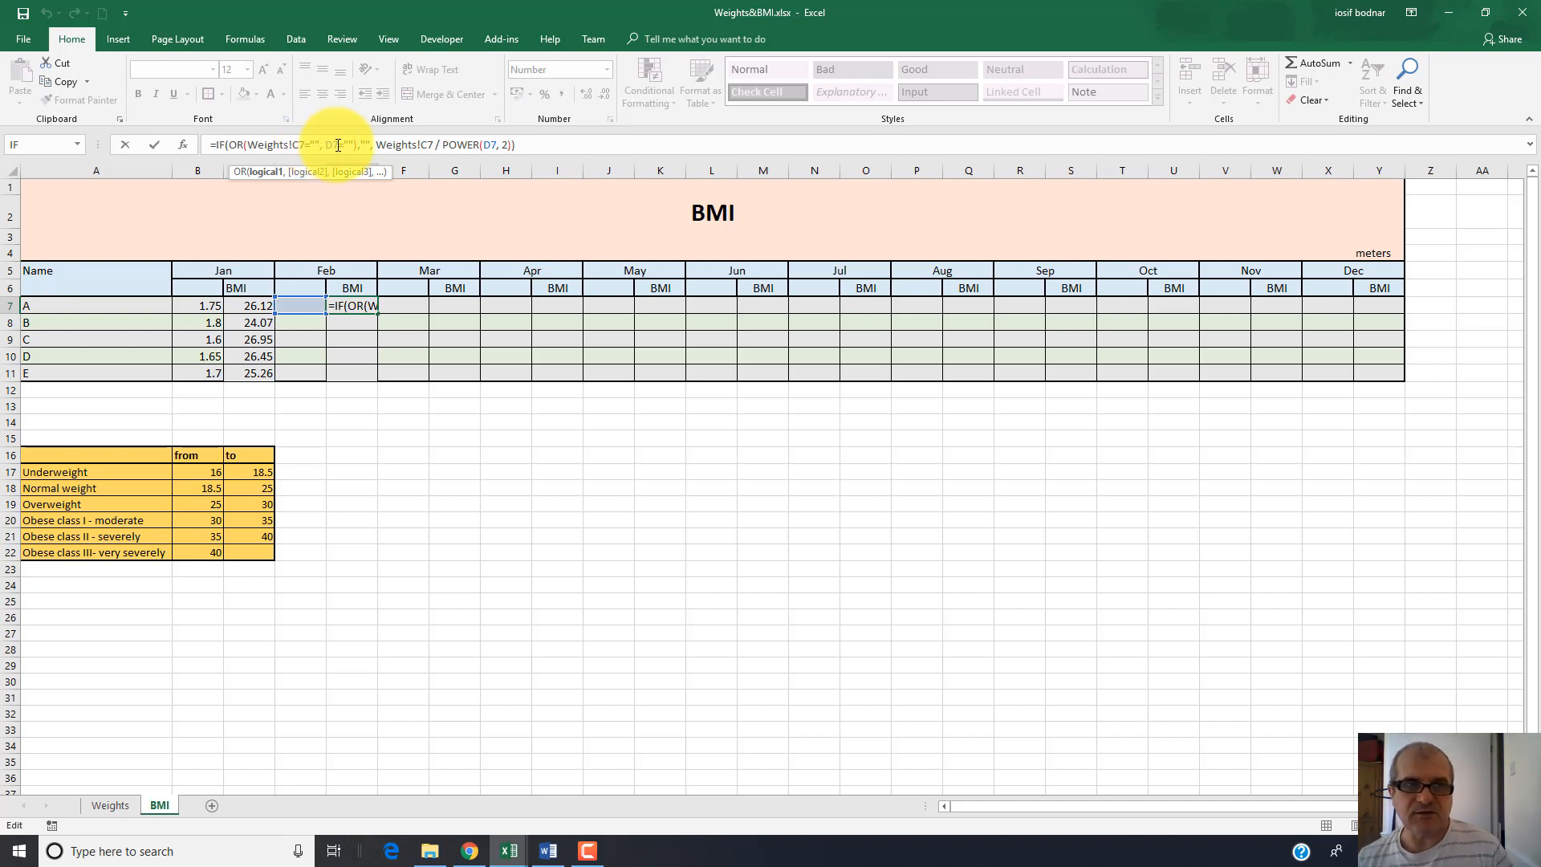
left_click(345, 143)
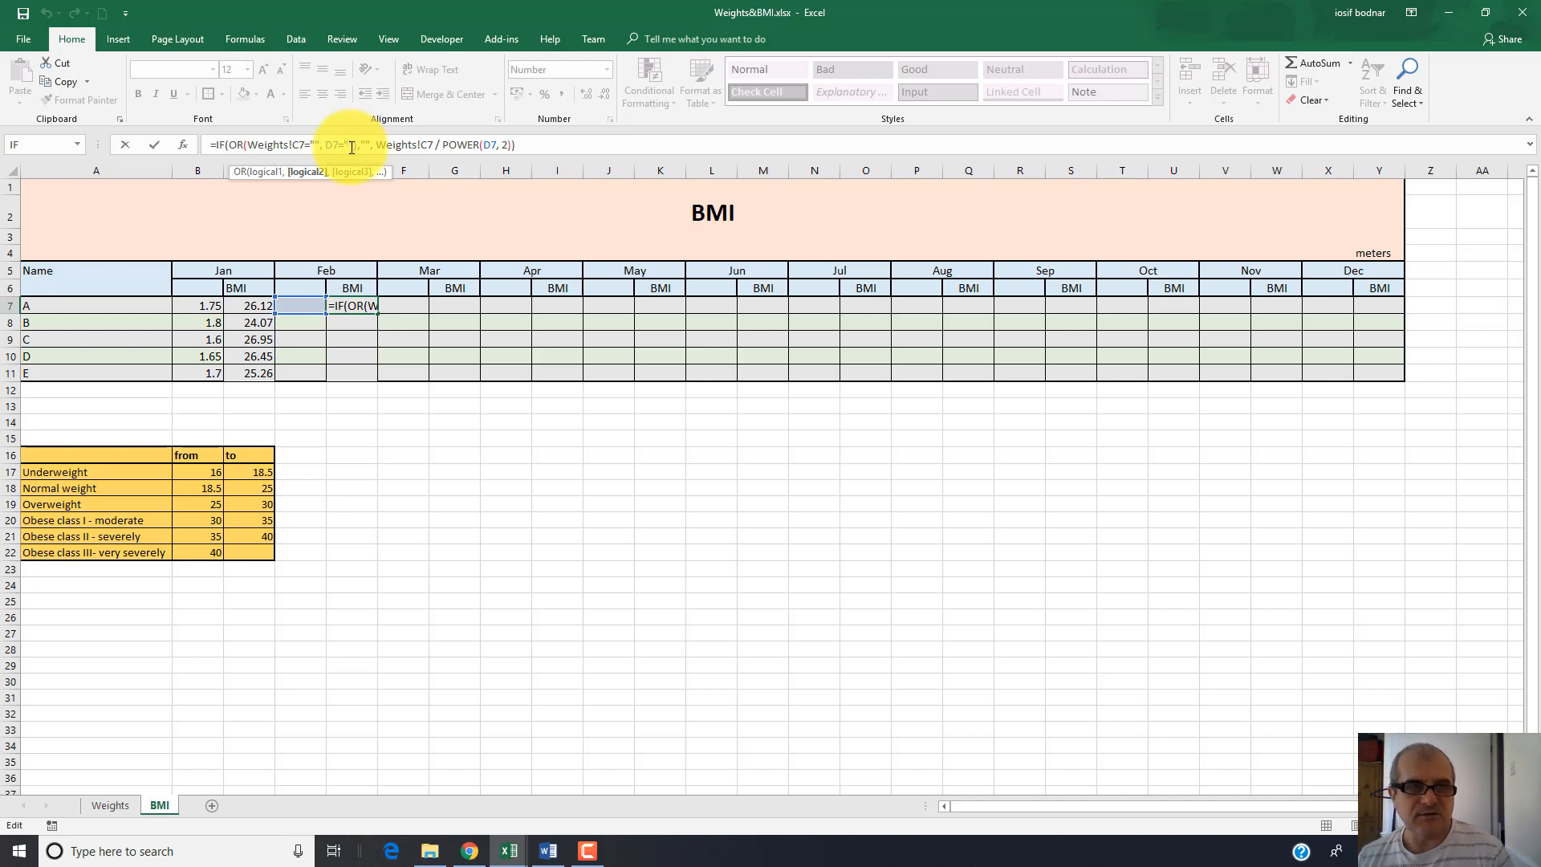
left_click(315, 146)
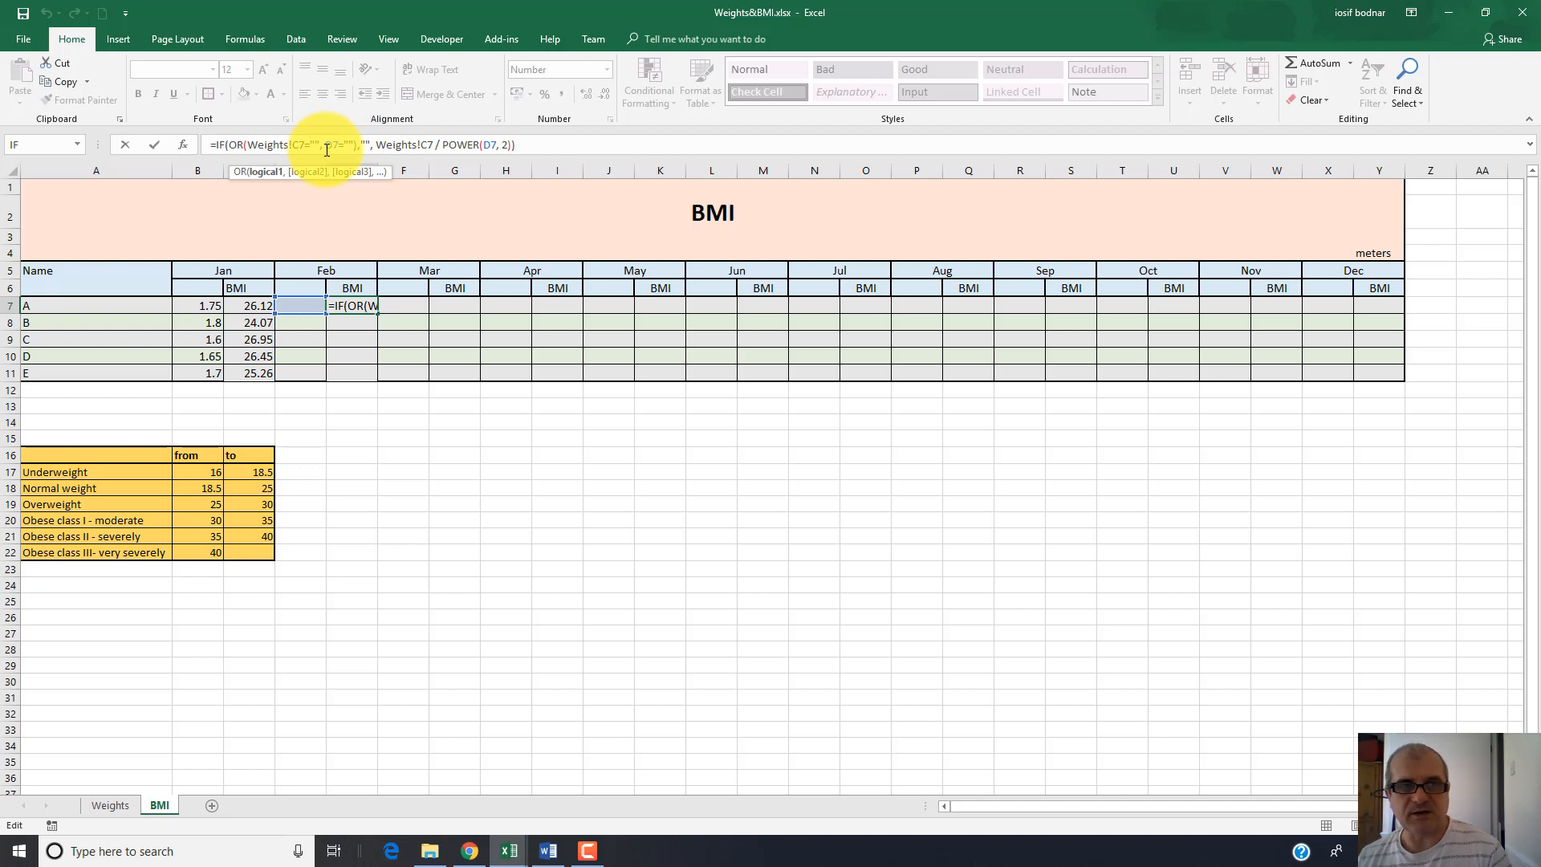
left_click(335, 146)
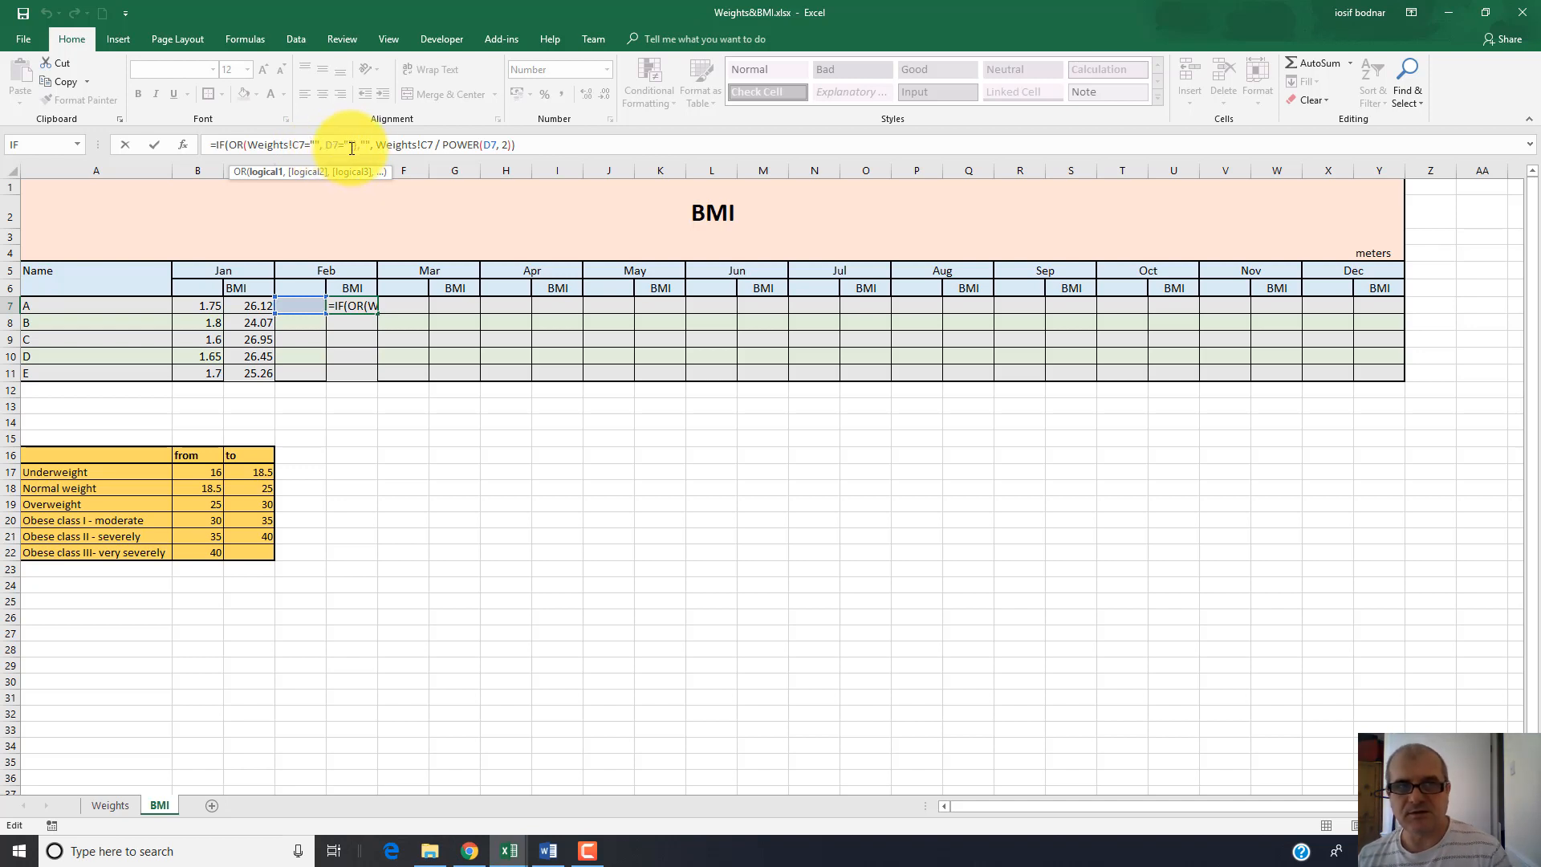
left_click(345, 144)
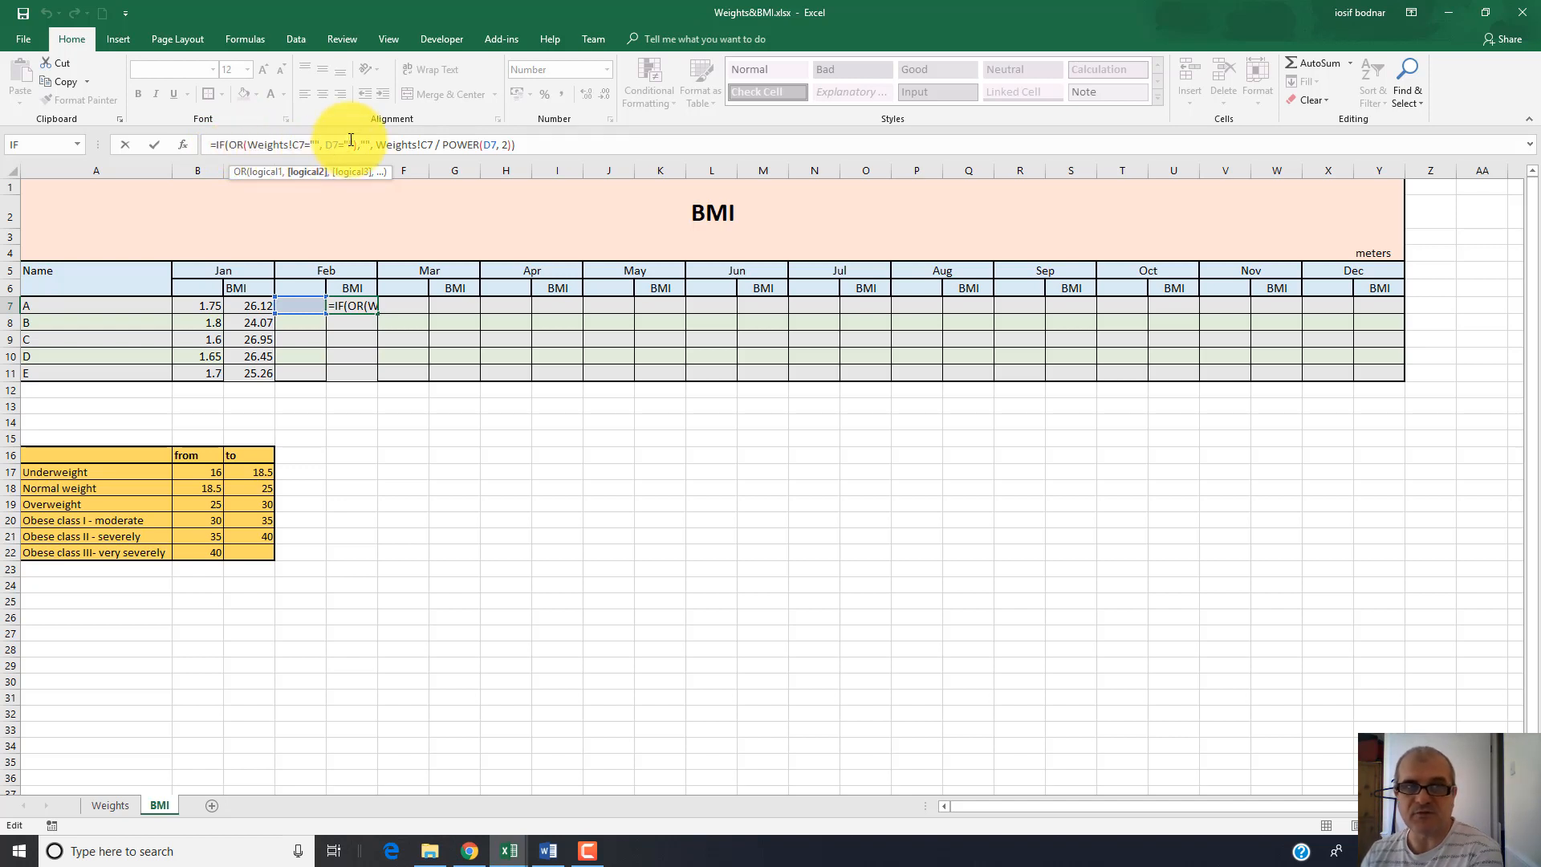
Examine the February BMI formulas in E7 to E11 and the February height cell D7 they refer to
left_click(383, 144)
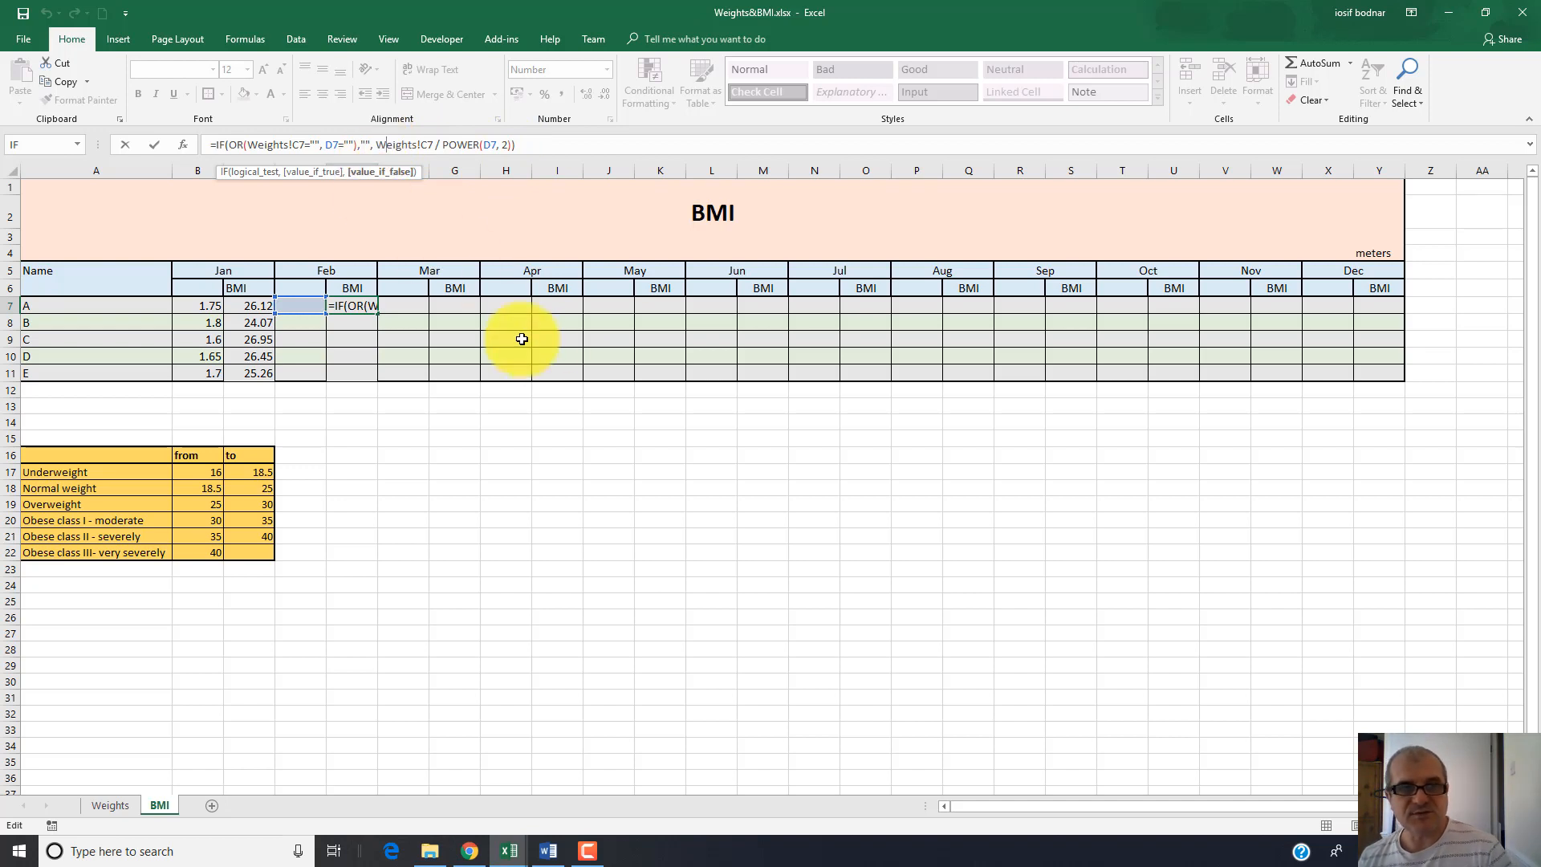
key("Escape")
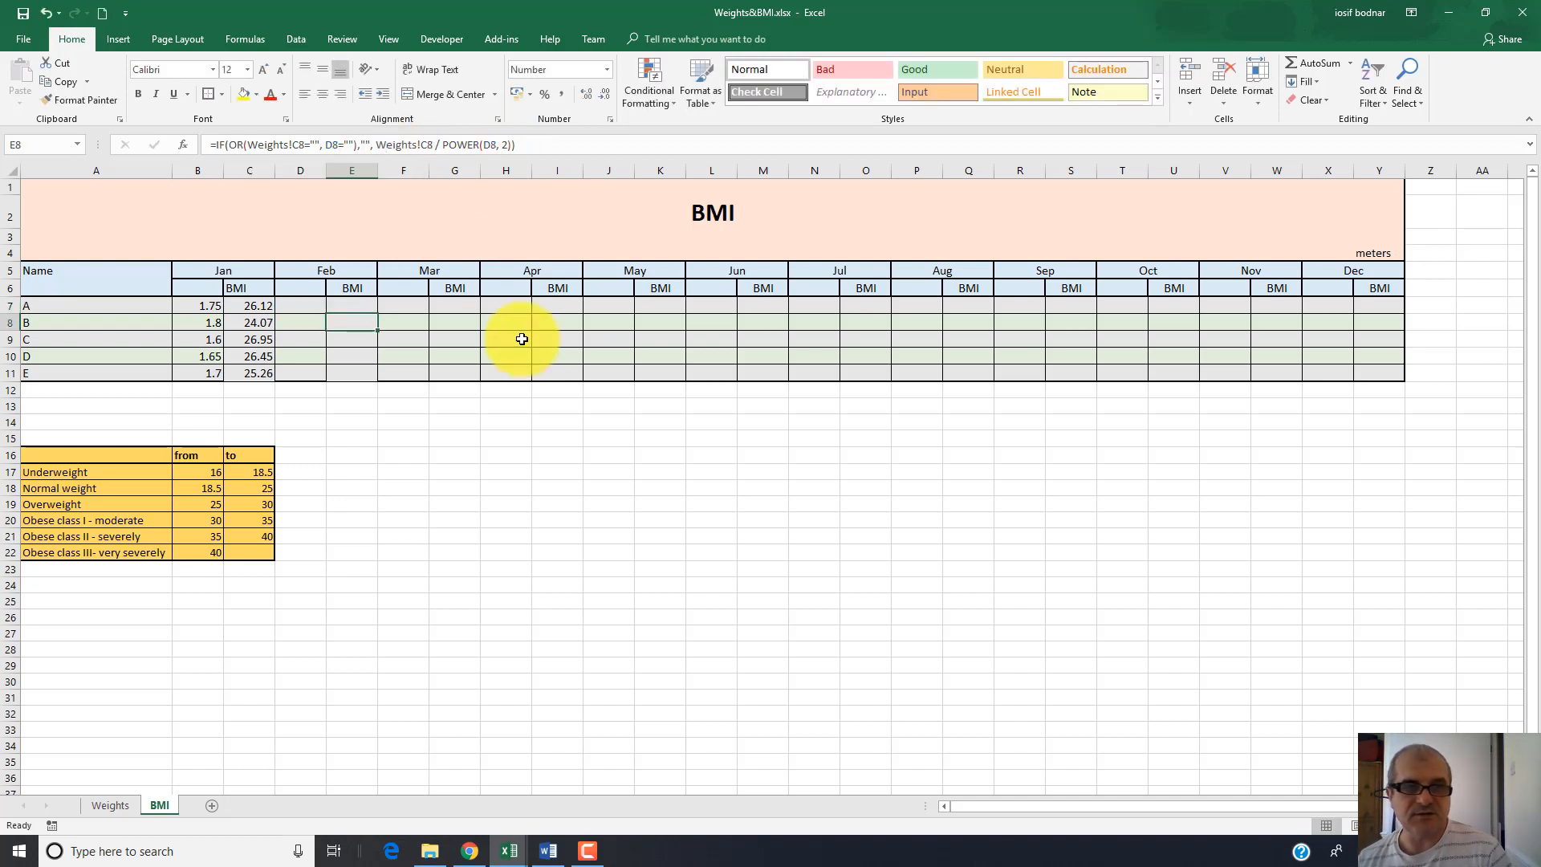
left_click(297, 305)
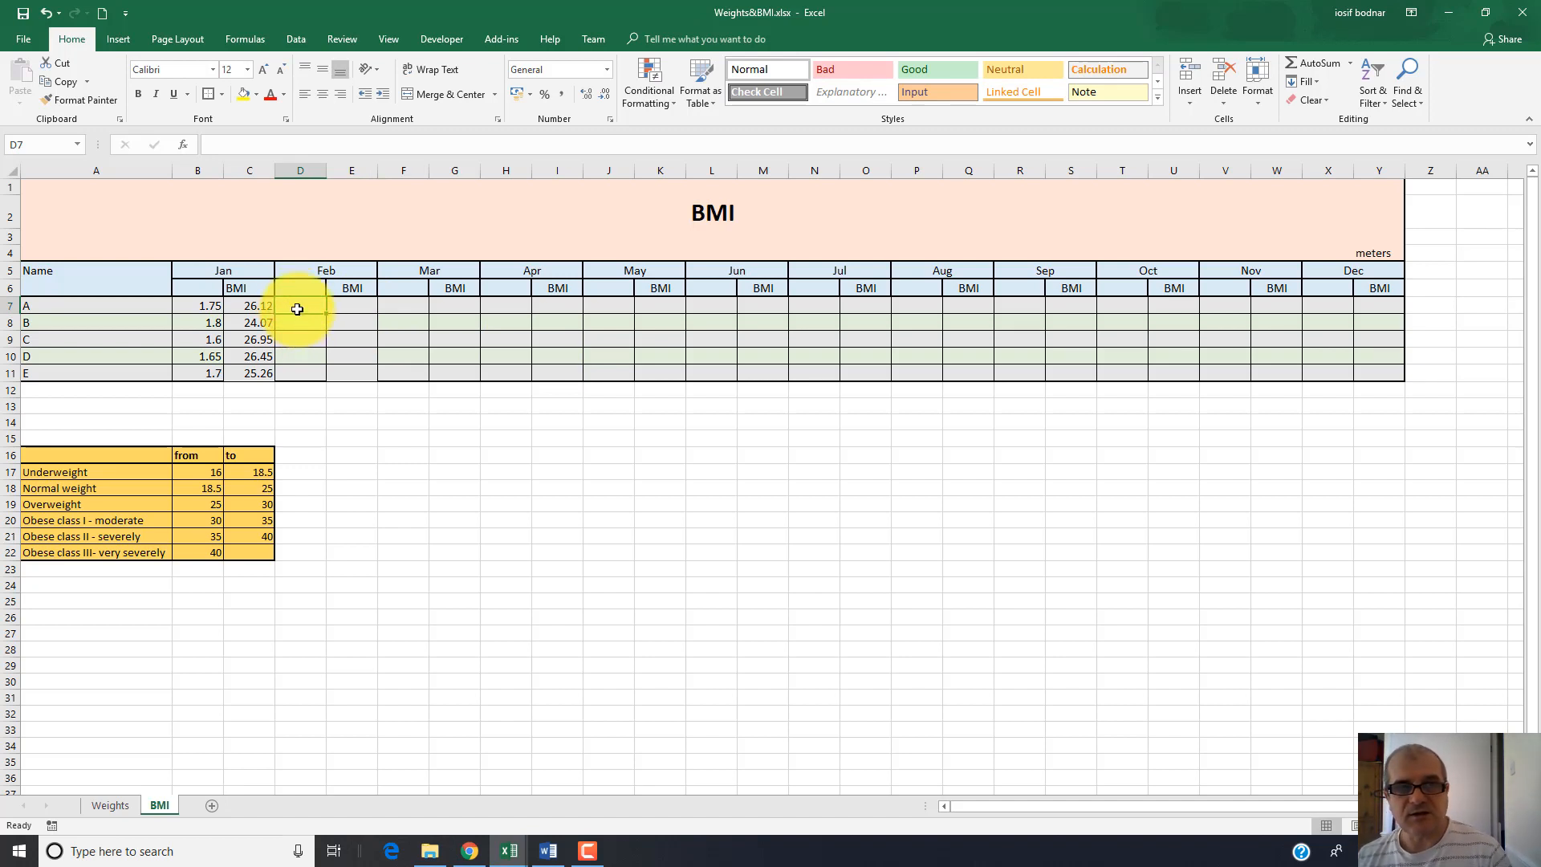
left_click(354, 306)
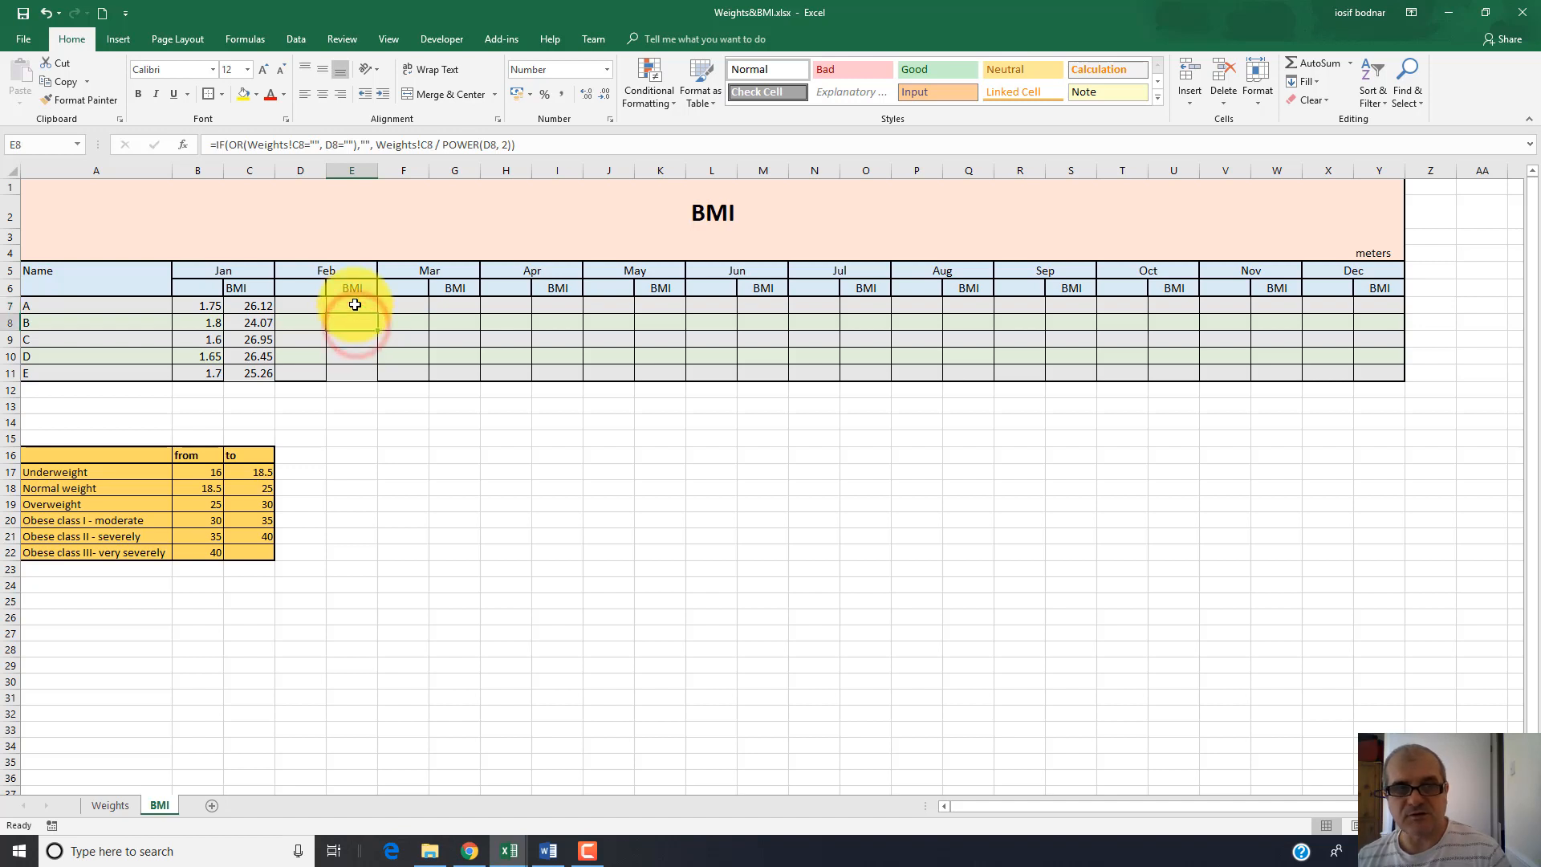
left_click(355, 305)
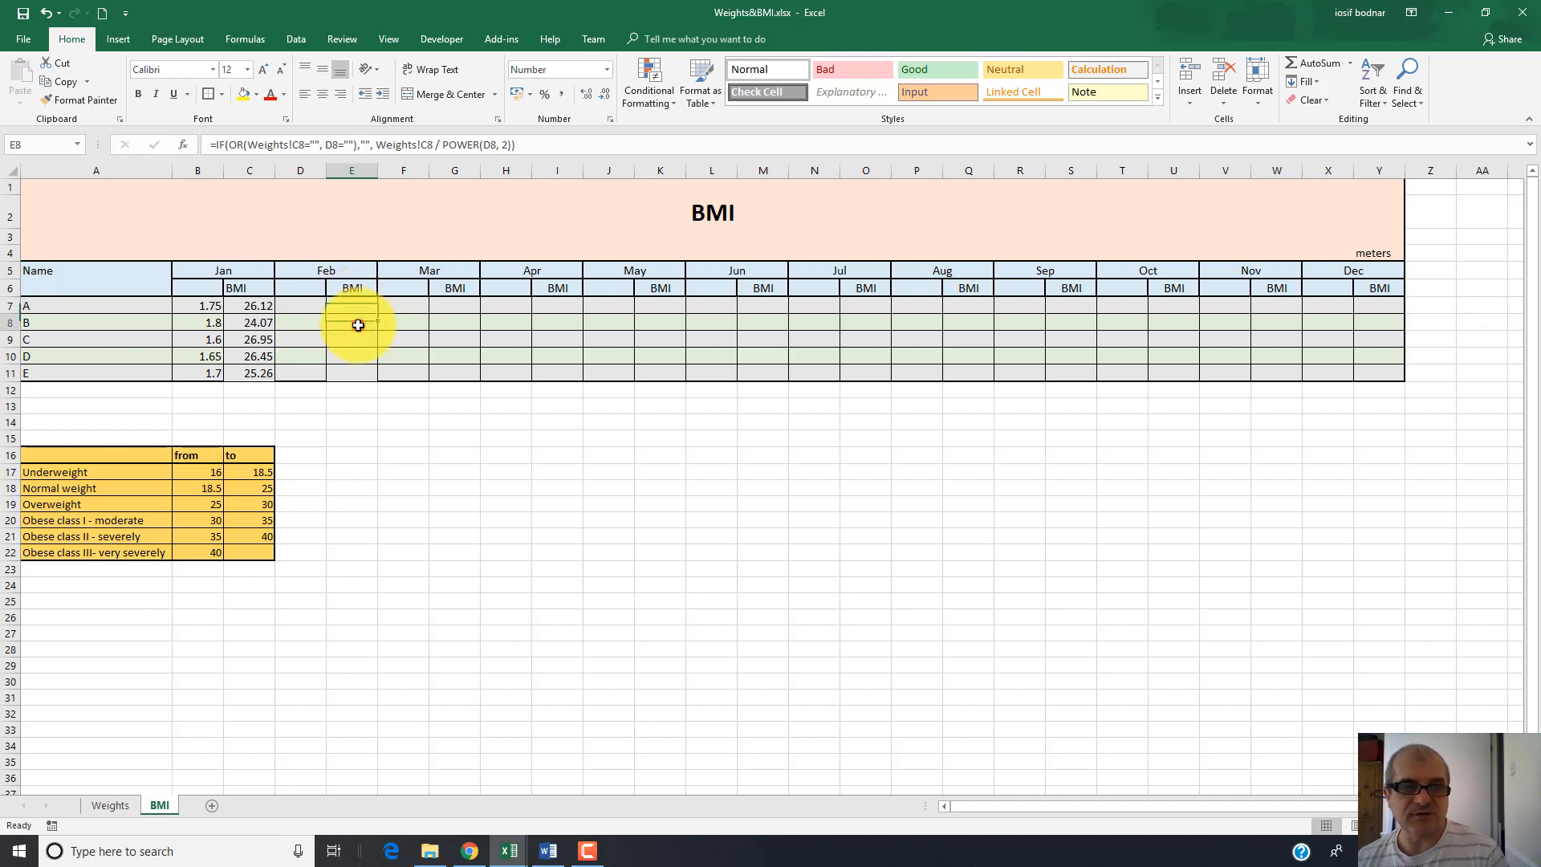
left_click(353, 344)
left_click(354, 356)
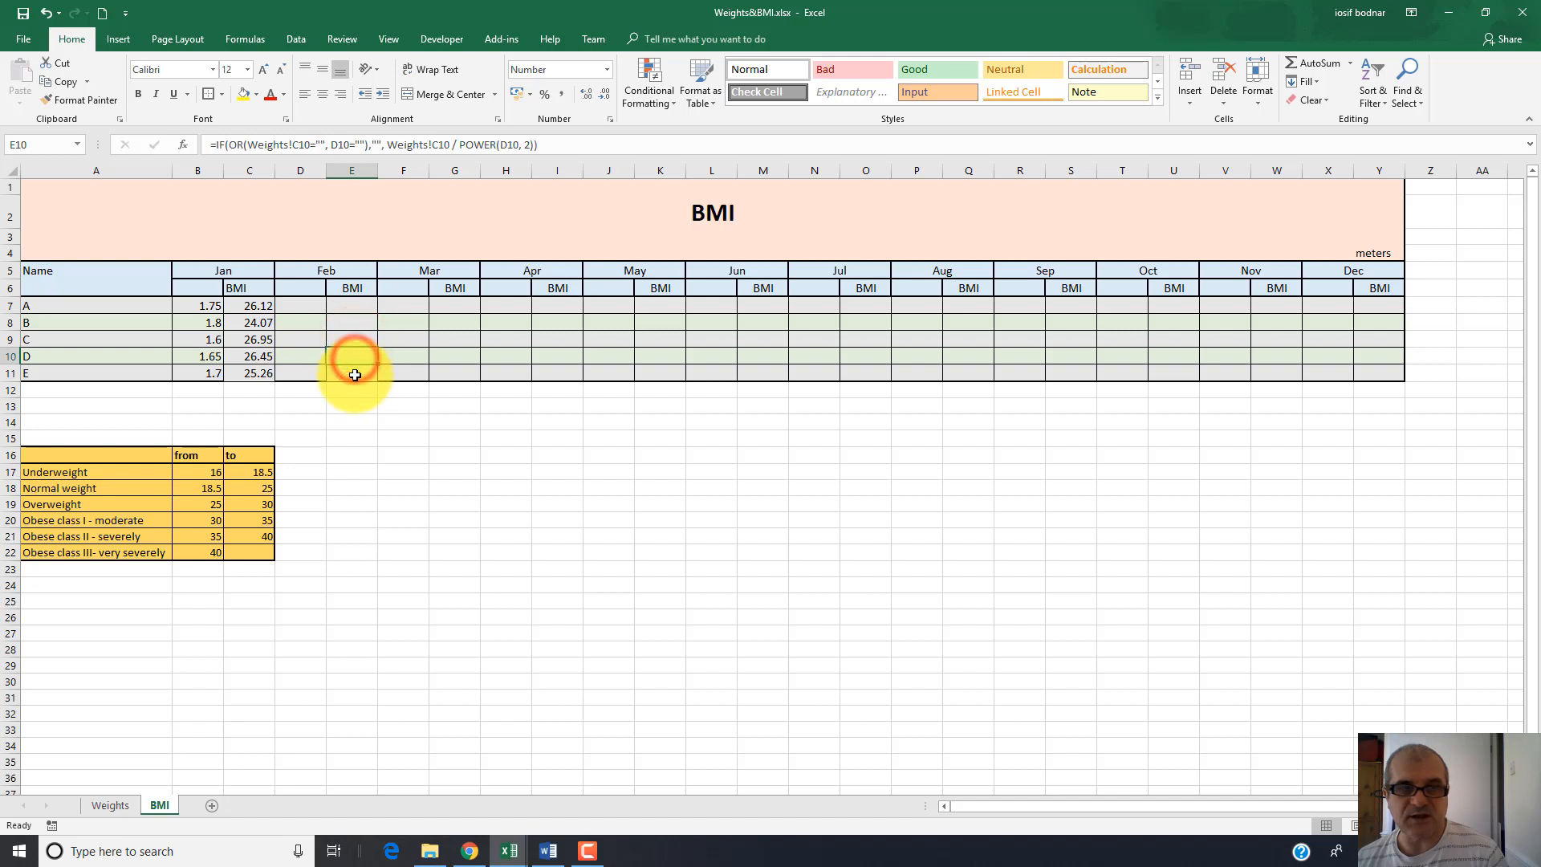
left_click(354, 374)
left_click(354, 305)
left_click(299, 305)
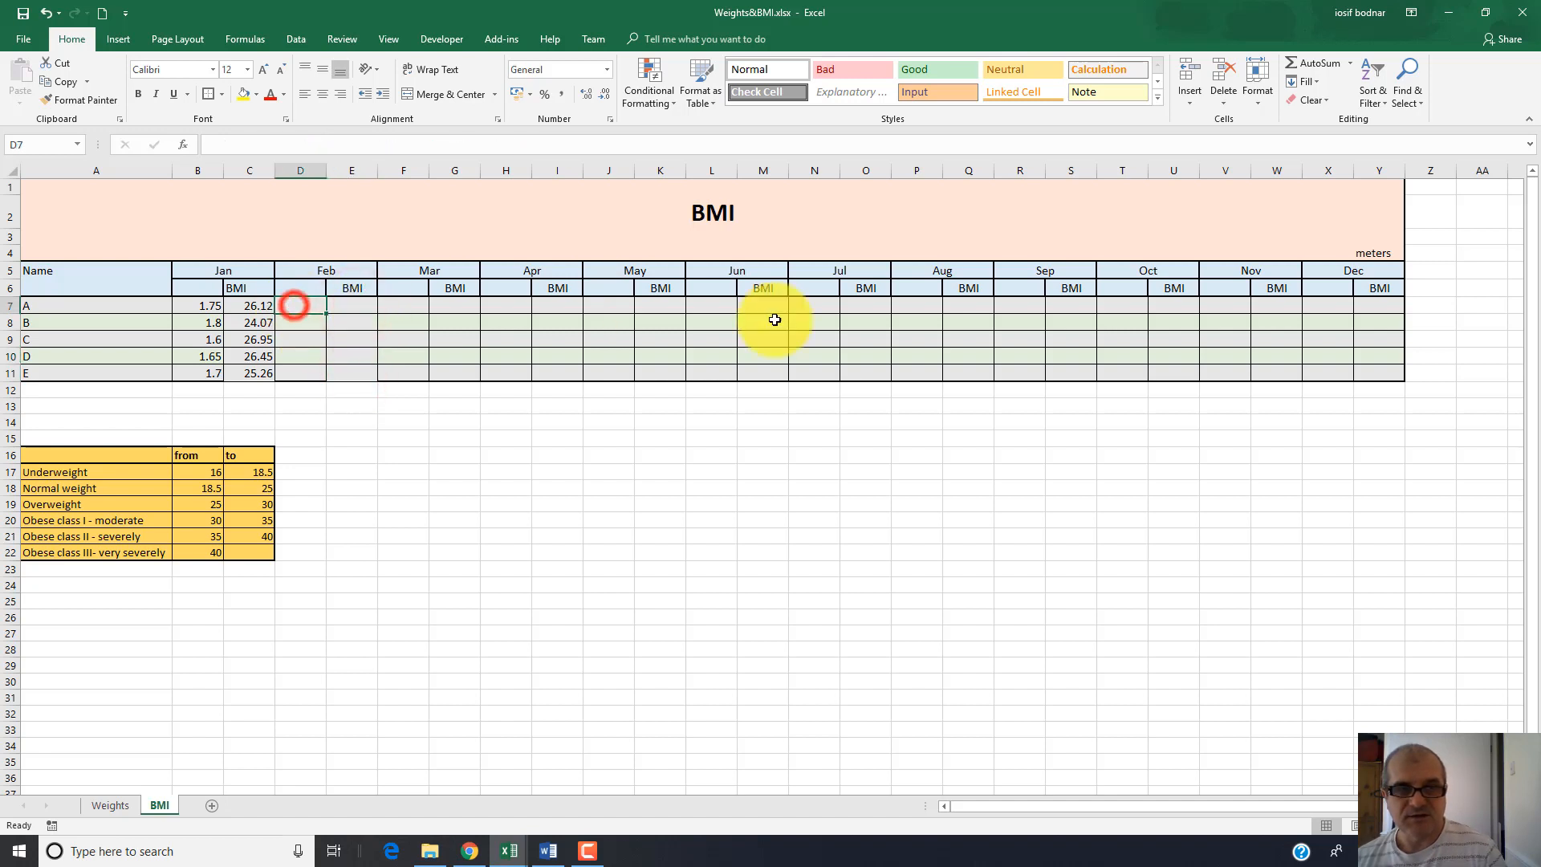
Copy the January heights in B7:B11 into the February, March, April and May height columns
left_click_drag(206, 306, 210, 367)
key("ctrl+c")
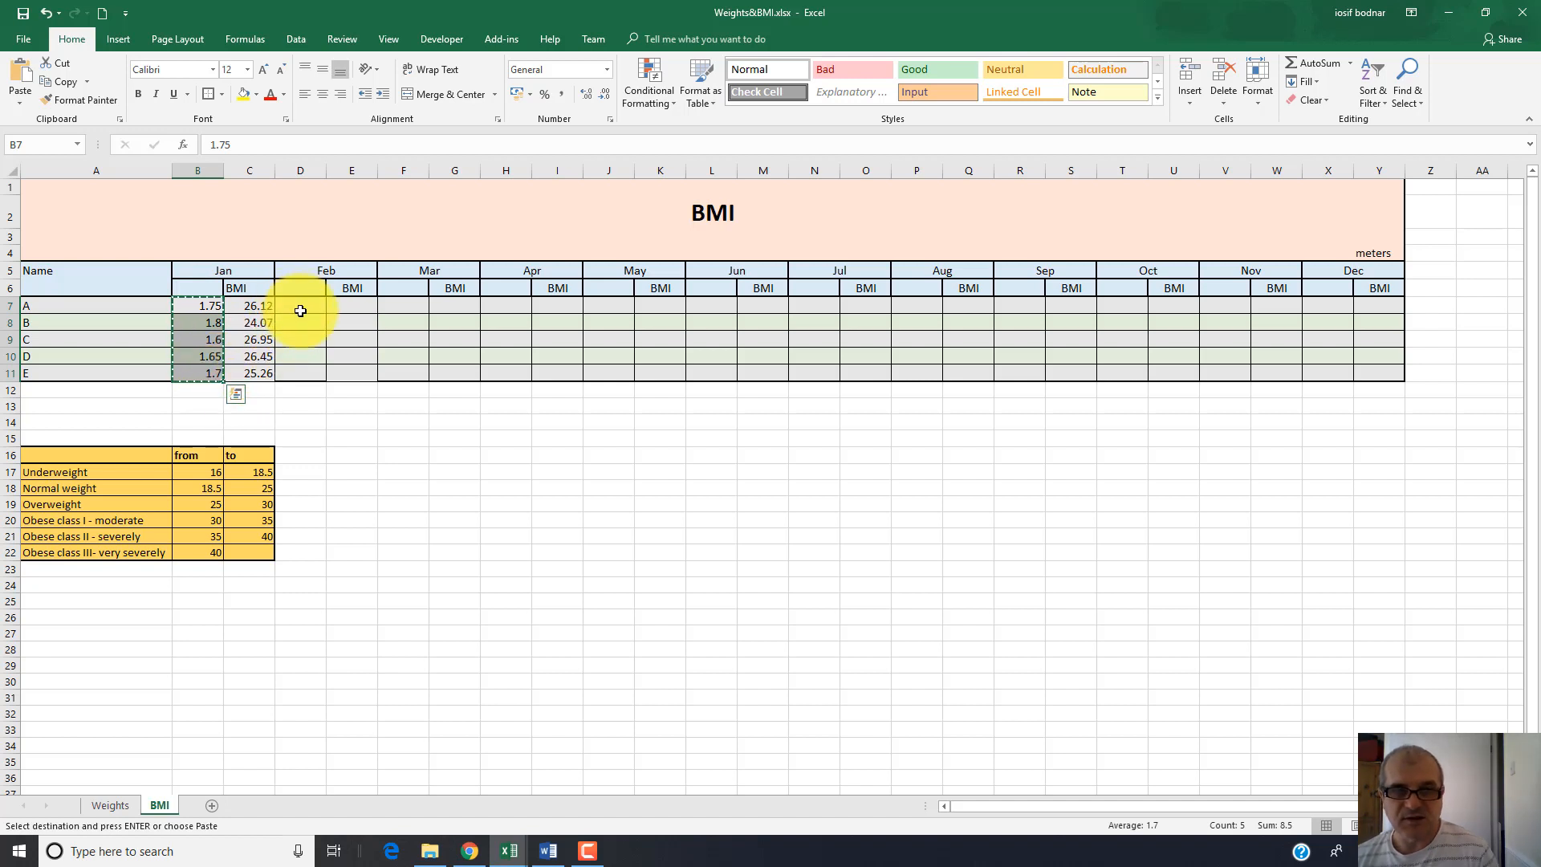
left_click_drag(300, 308, 303, 369)
left_click_drag(406, 303, 411, 377)
key("ctrl+v")
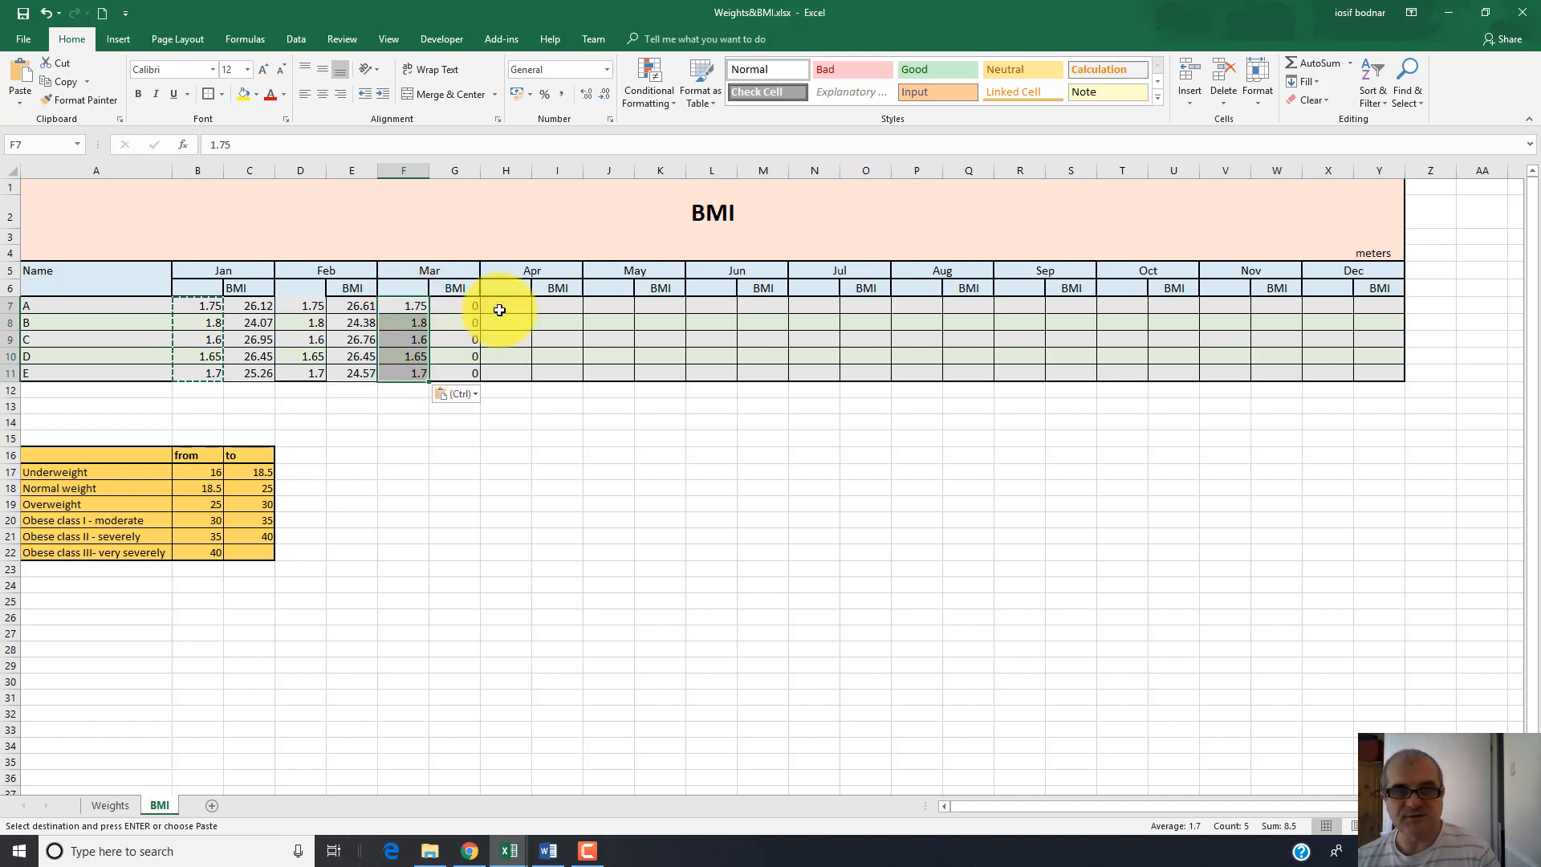
left_click_drag(498, 309, 504, 370)
key("ctrl+v")
left_click_drag(598, 310, 614, 371)
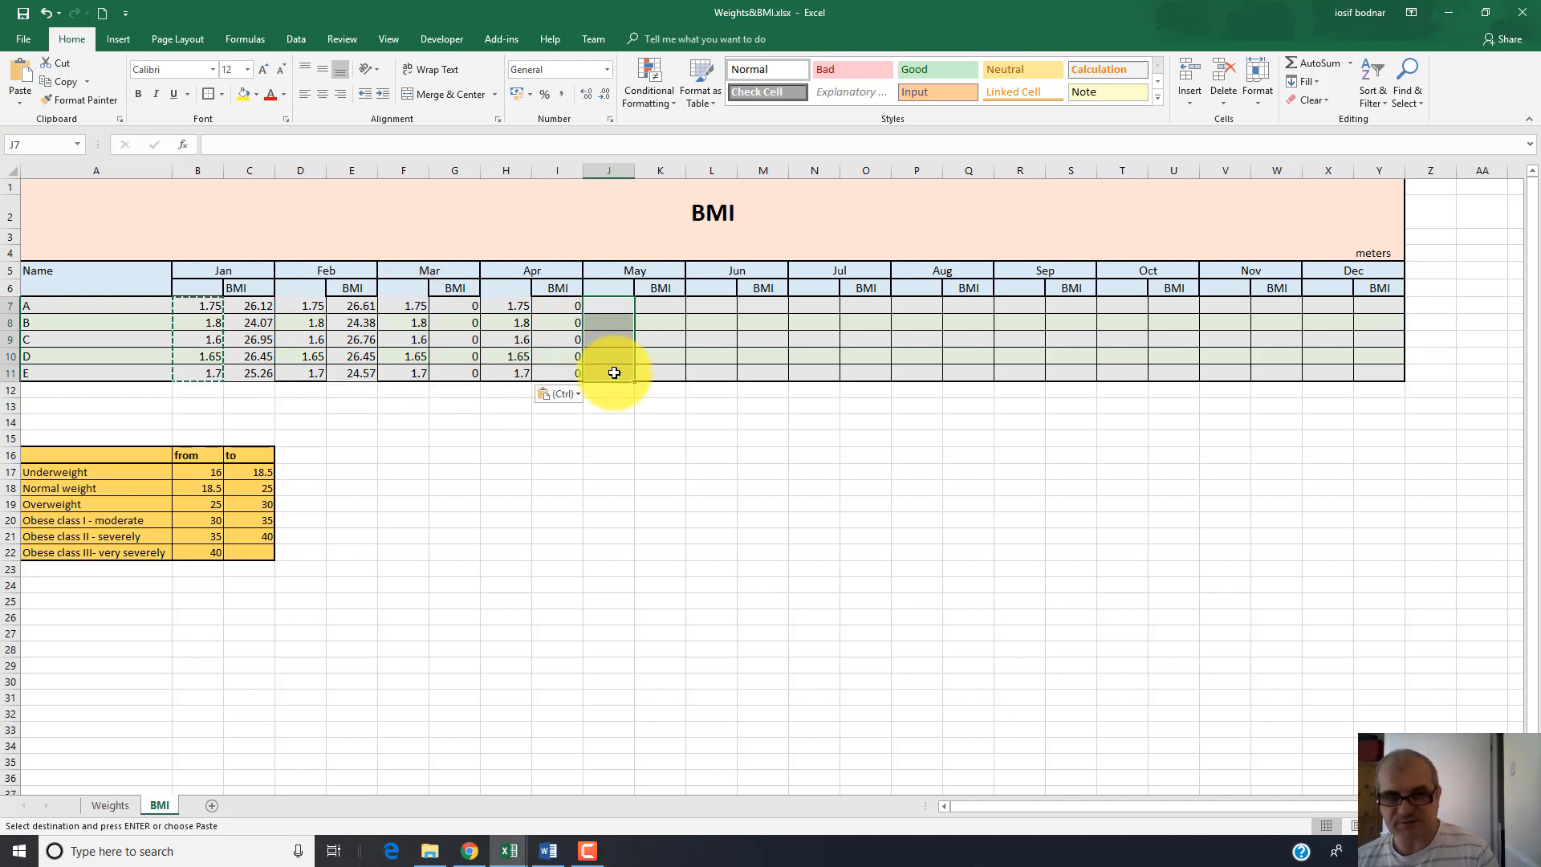
key("ctrl+v")
Paste the same January heights into rows 7 to 11 of the June through December height columns
left_click_drag(710, 305, 718, 372)
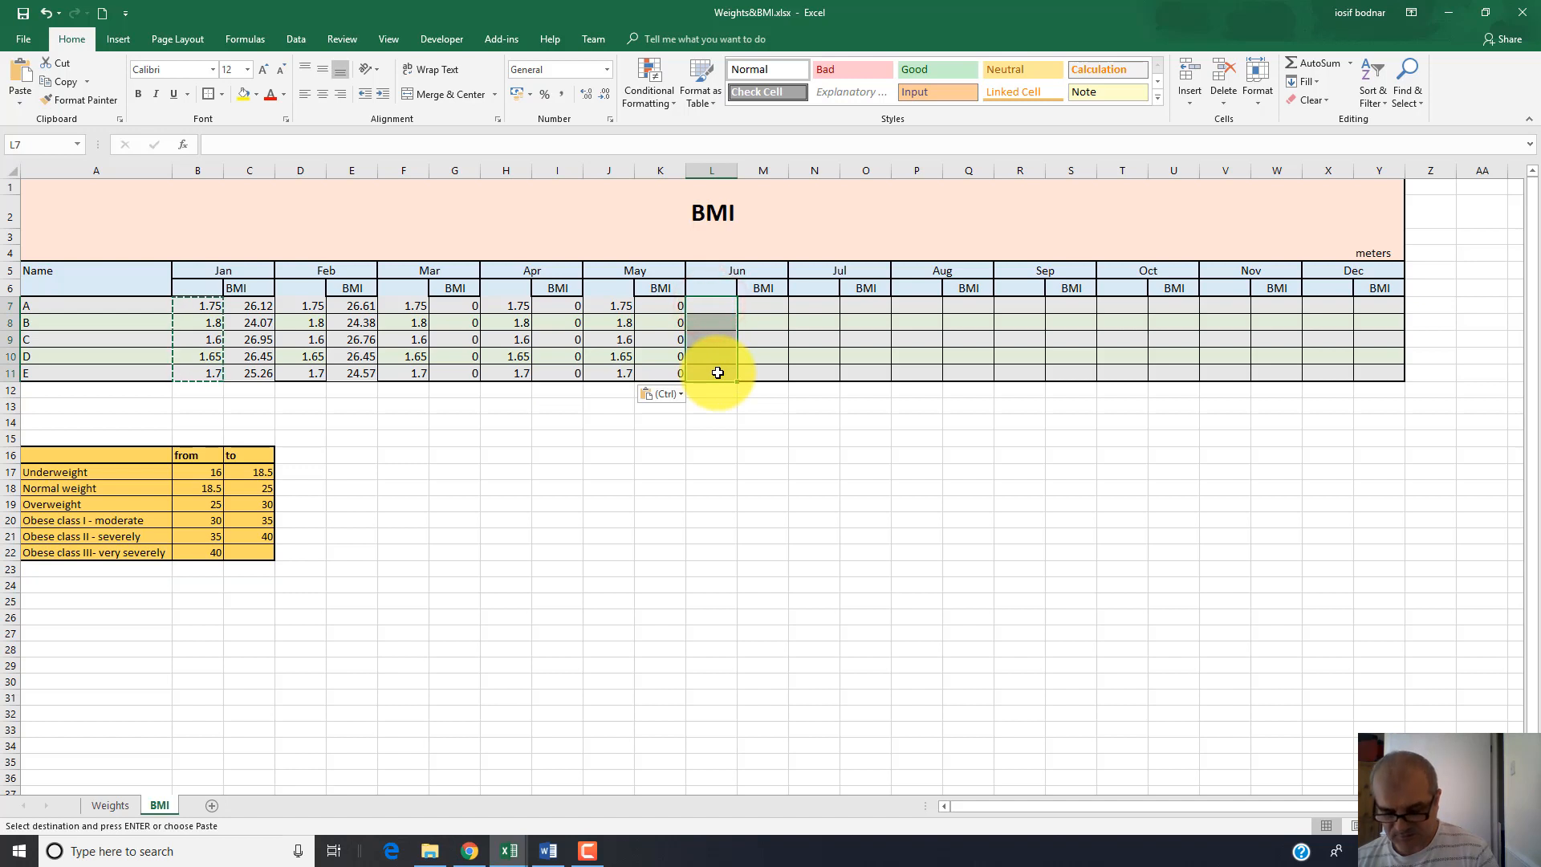
left_click_drag(808, 305, 814, 375)
key("ctrl+v")
left_click_drag(918, 305, 923, 373)
key("ctrl+v")
left_click_drag(1026, 325, 1031, 373)
key("ctrl+v")
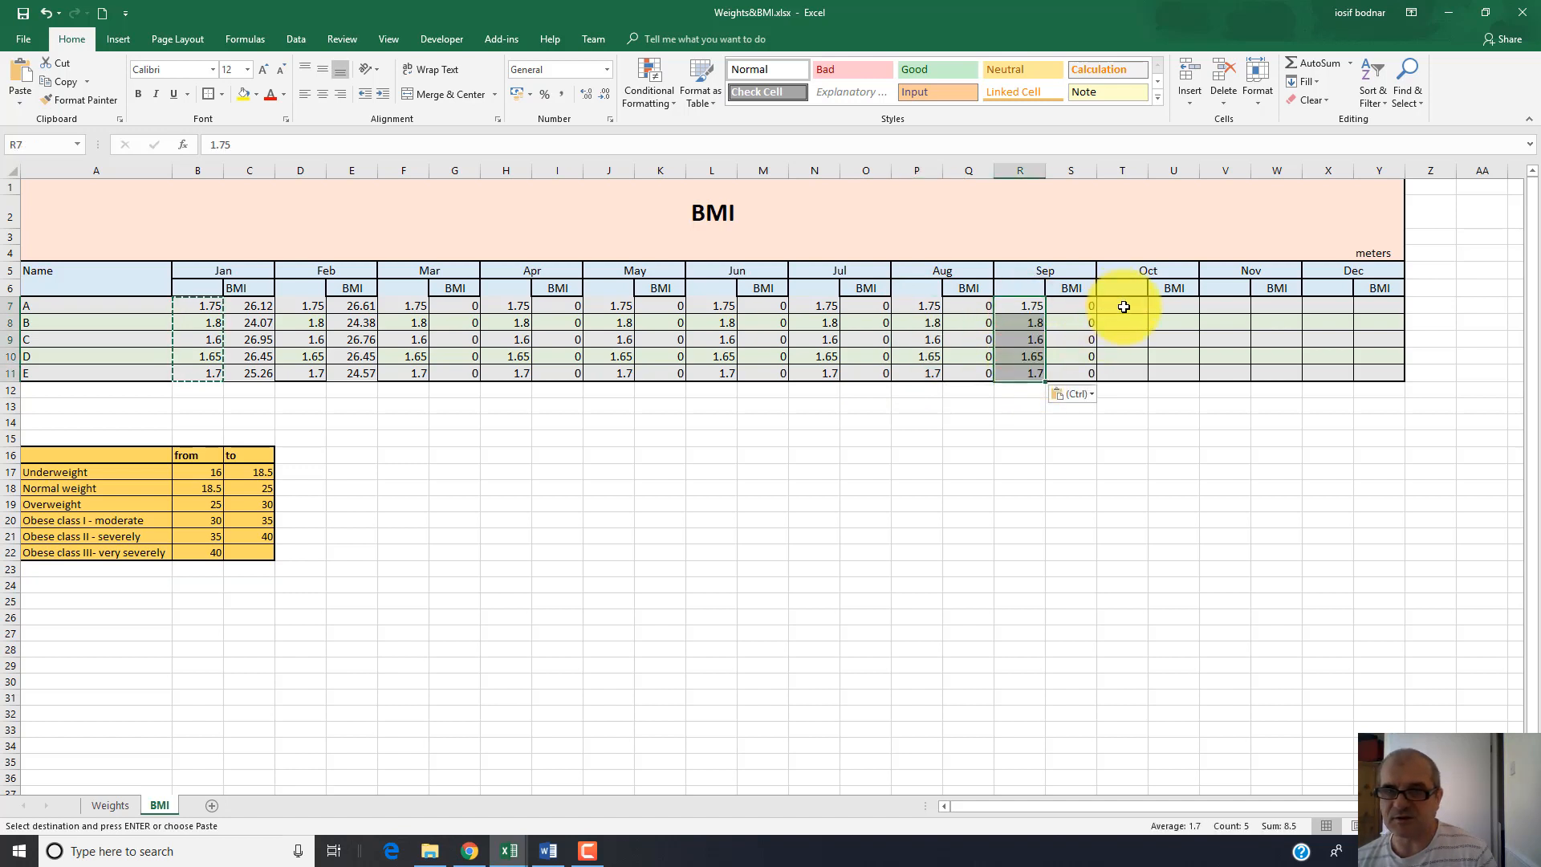
left_click_drag(1124, 307, 1130, 369)
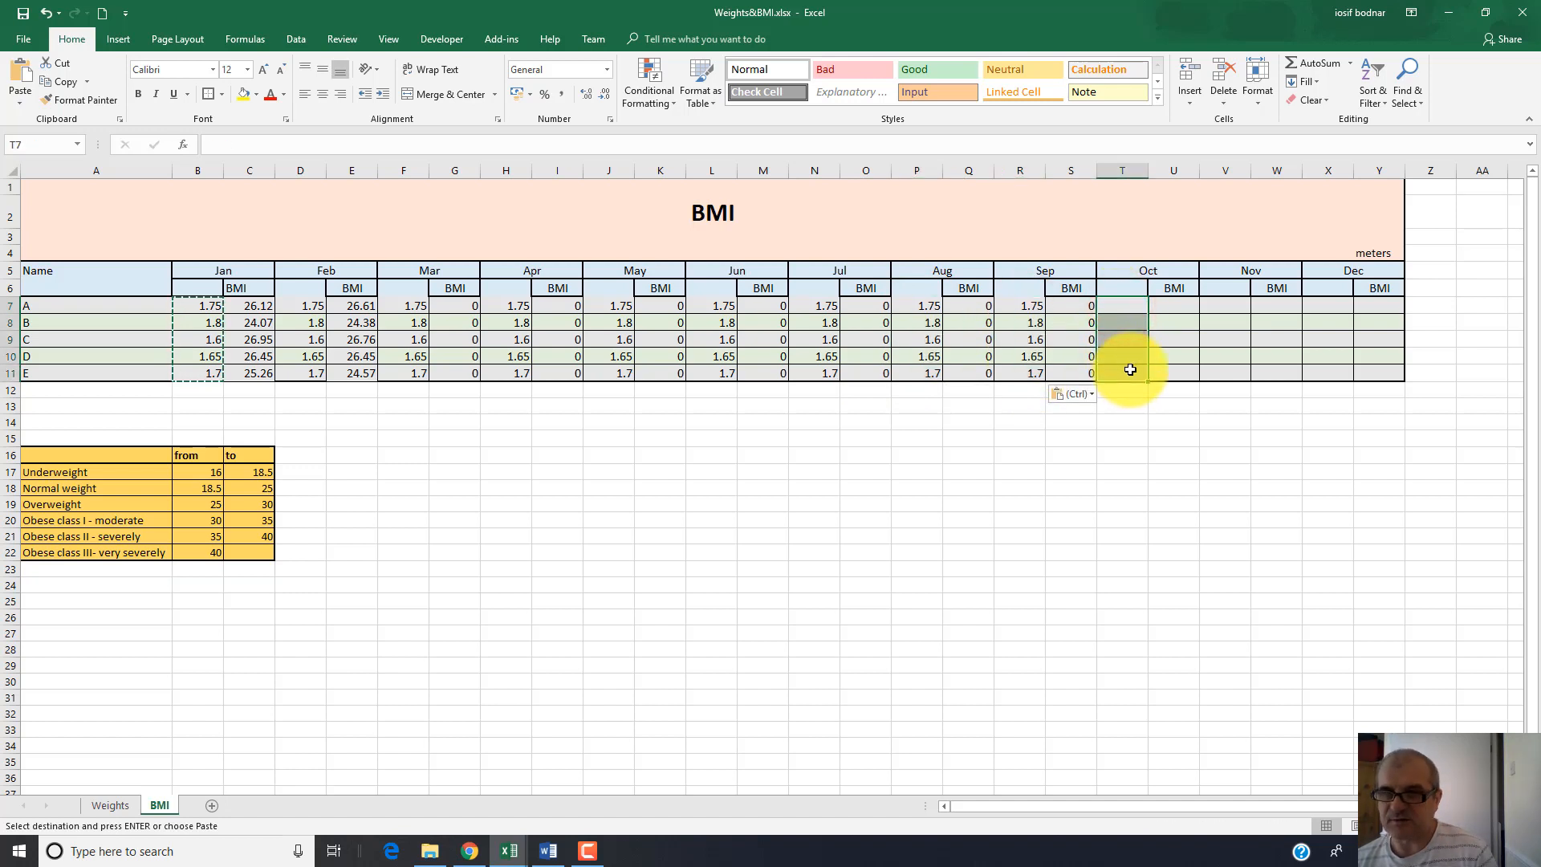
key("ctrl+v")
left_click_drag(1231, 304, 1240, 373)
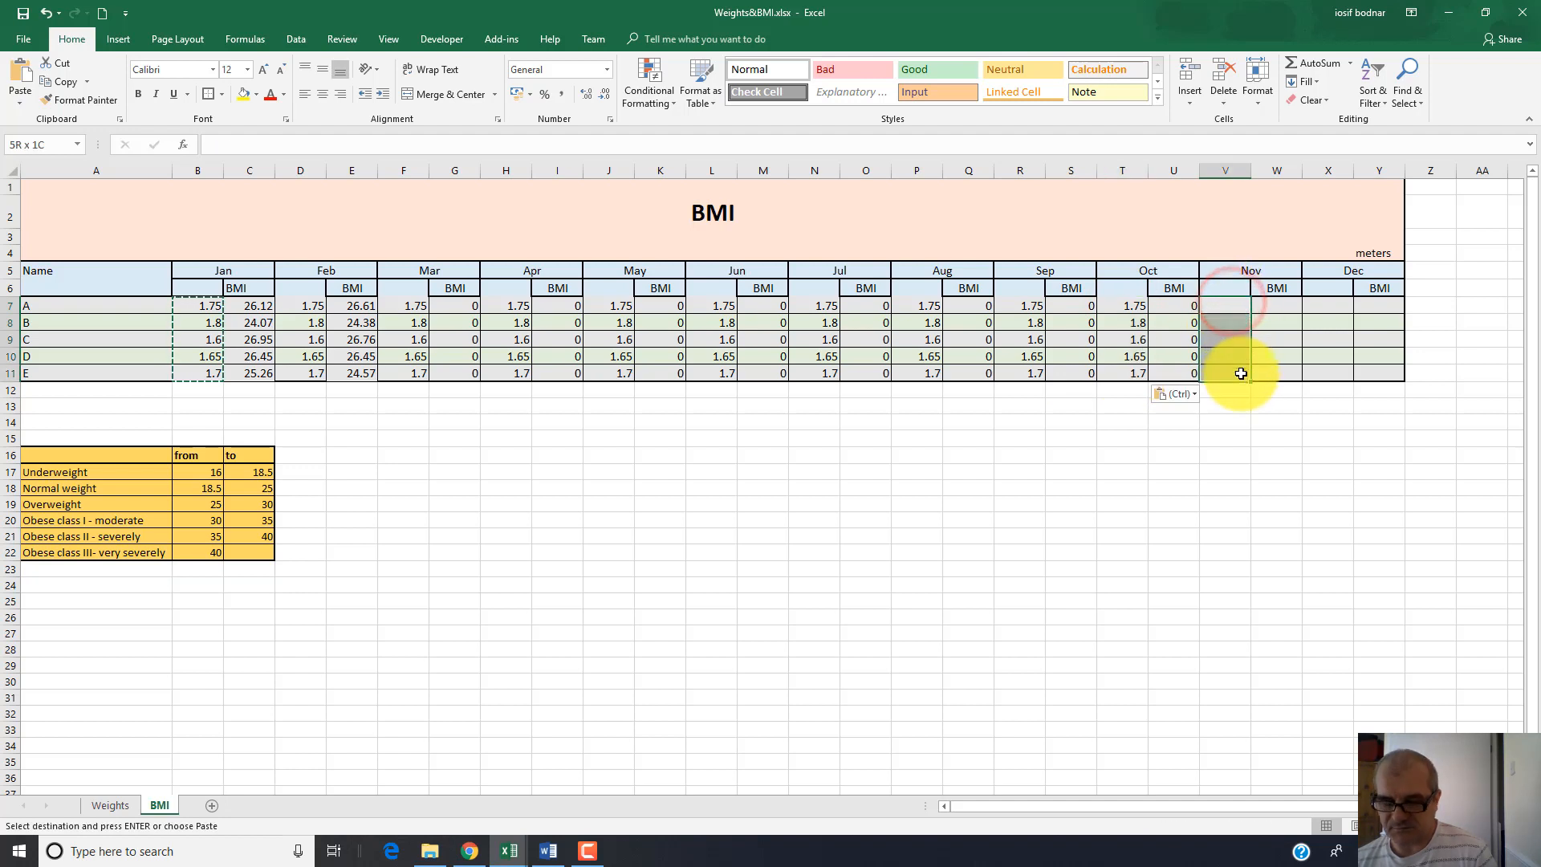
key("ctrl+v")
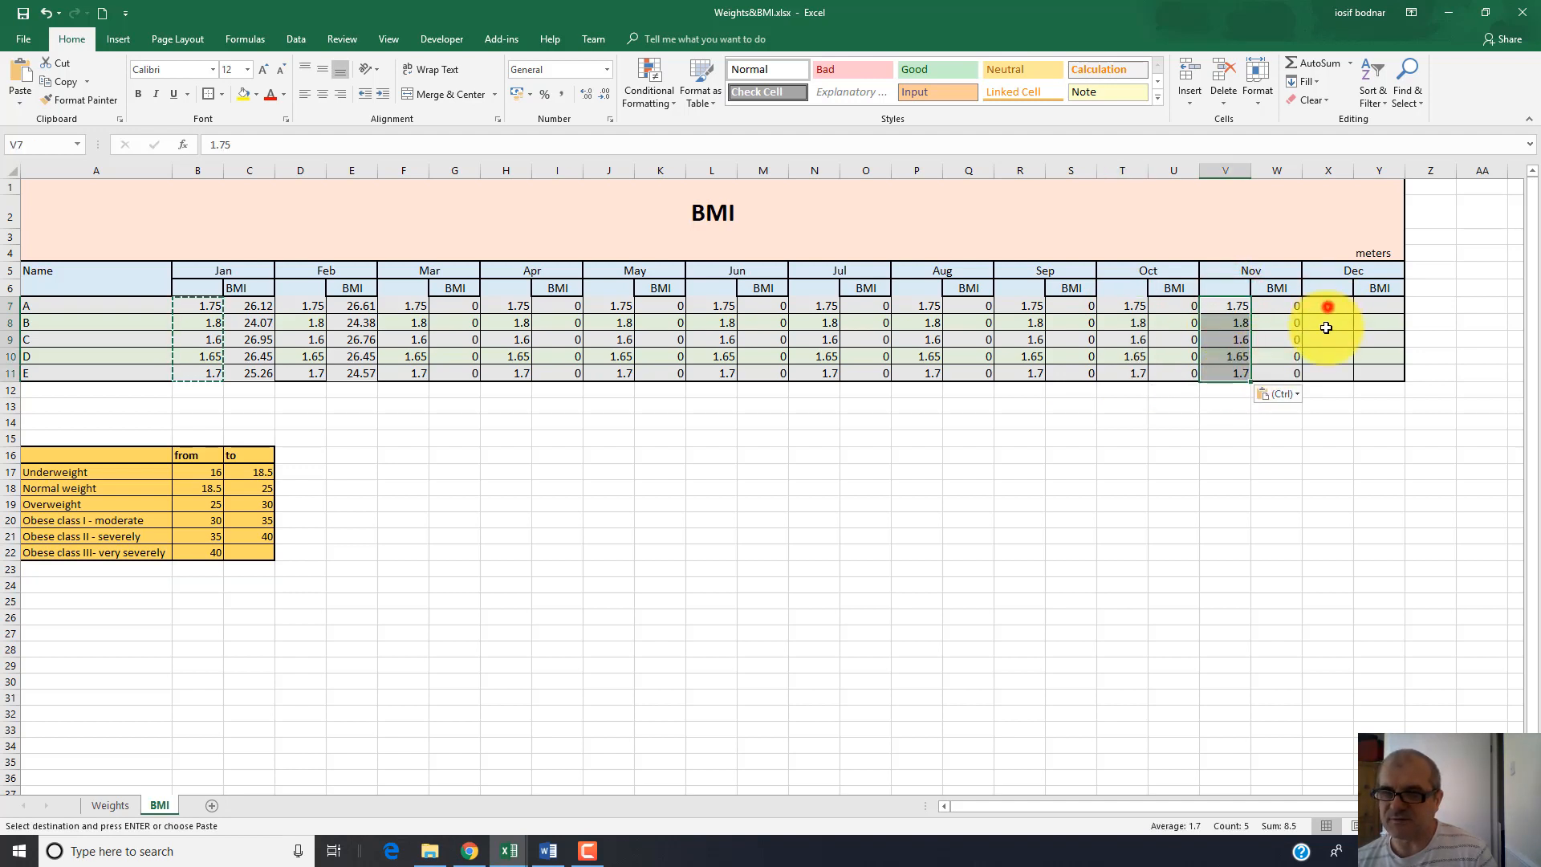
left_click_drag(1328, 306, 1333, 371)
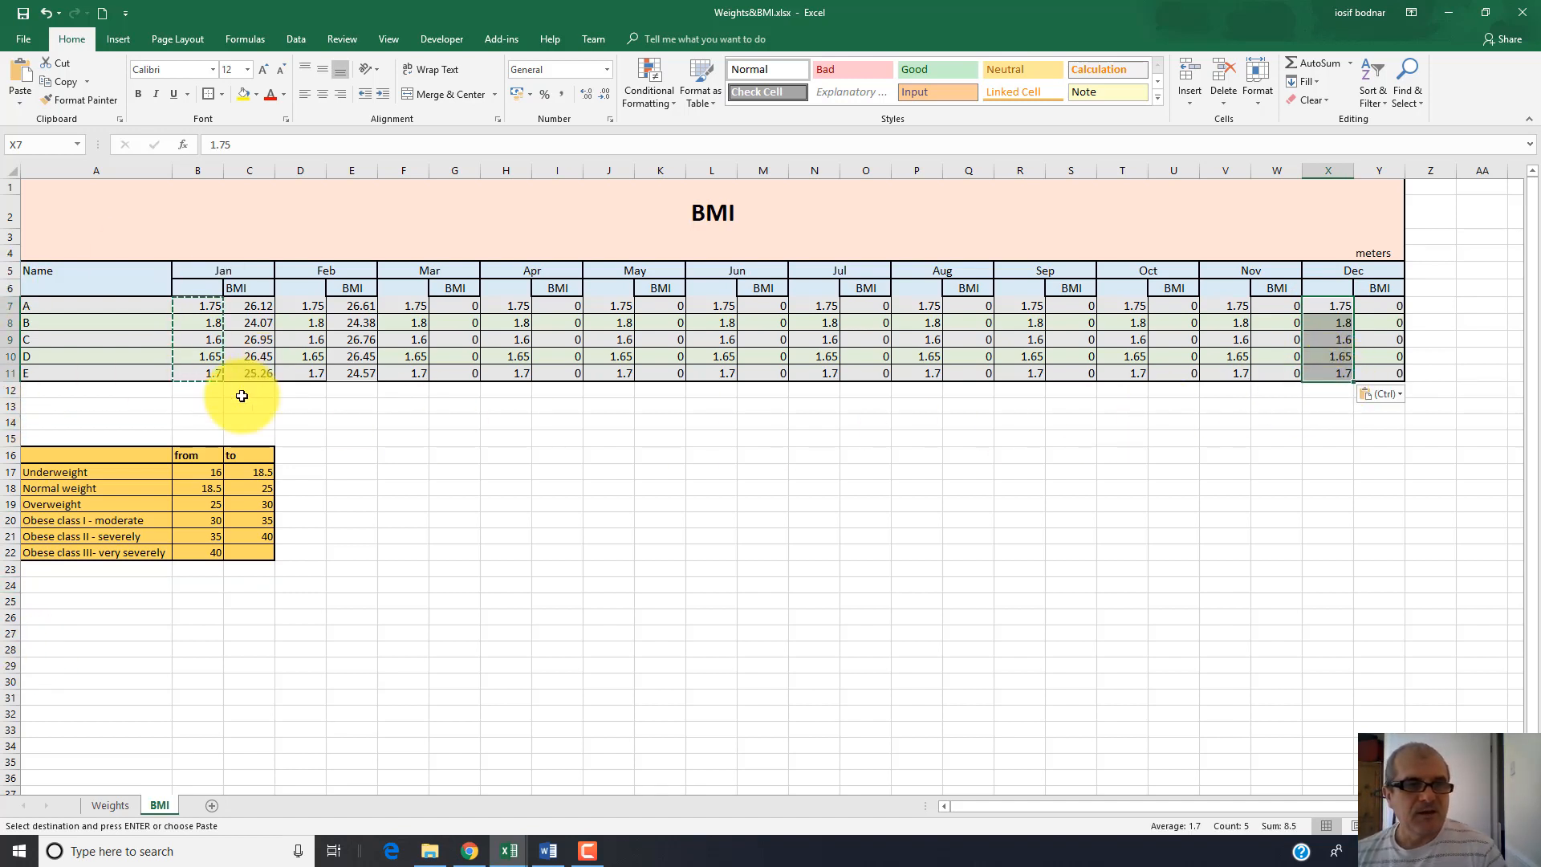
Copy the February BMI formula from E7 into the March and April BMI cells, G7 and I7
left_click(359, 306)
key("ctrl+c")
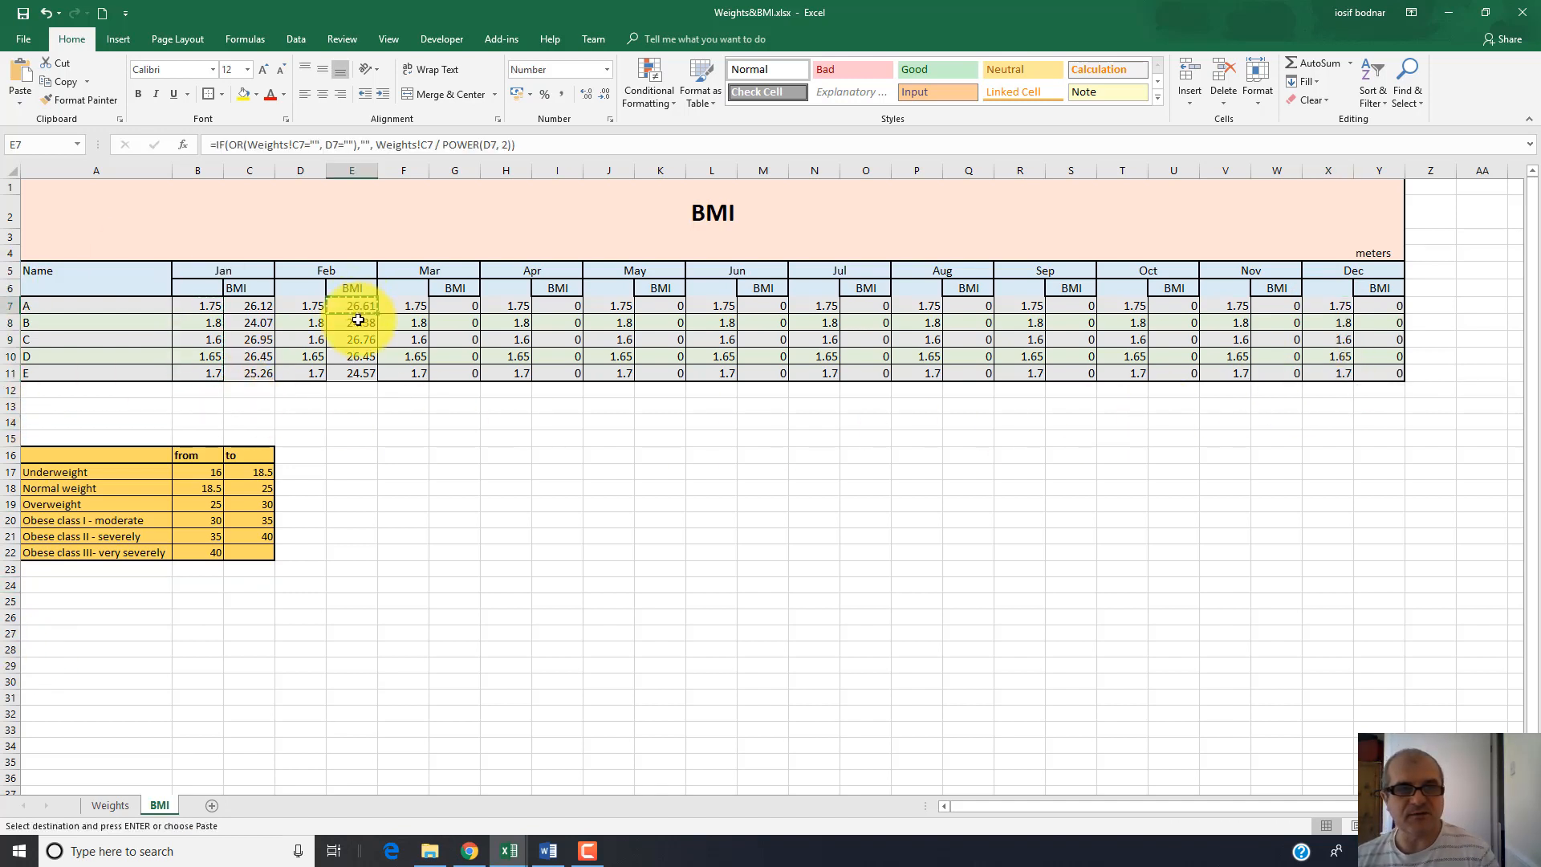
left_click(459, 304)
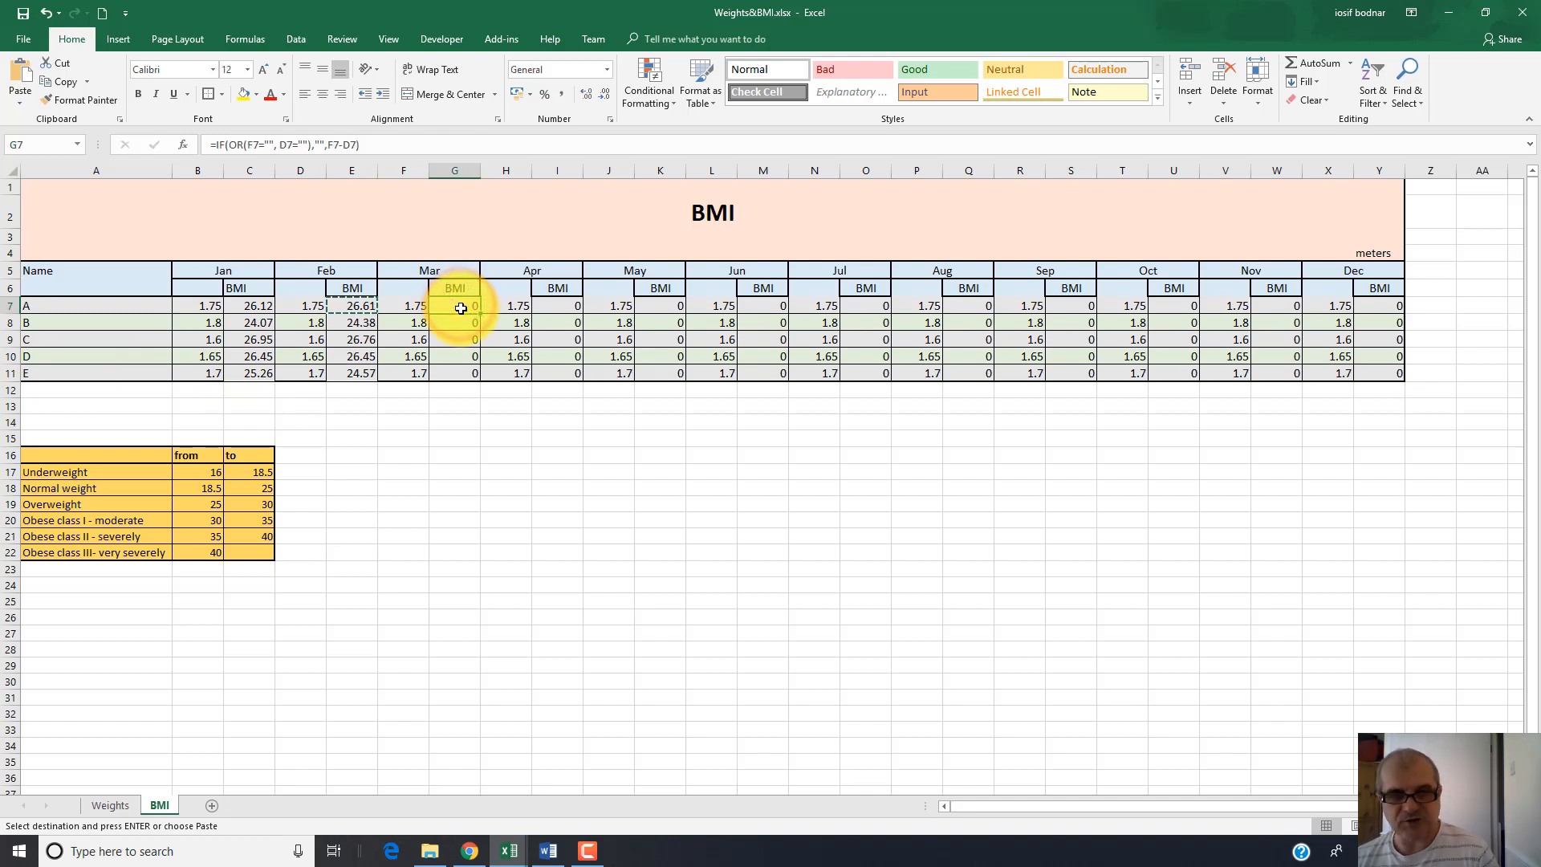
key("ctrl+v")
left_click(546, 306)
key("ctrl+v")
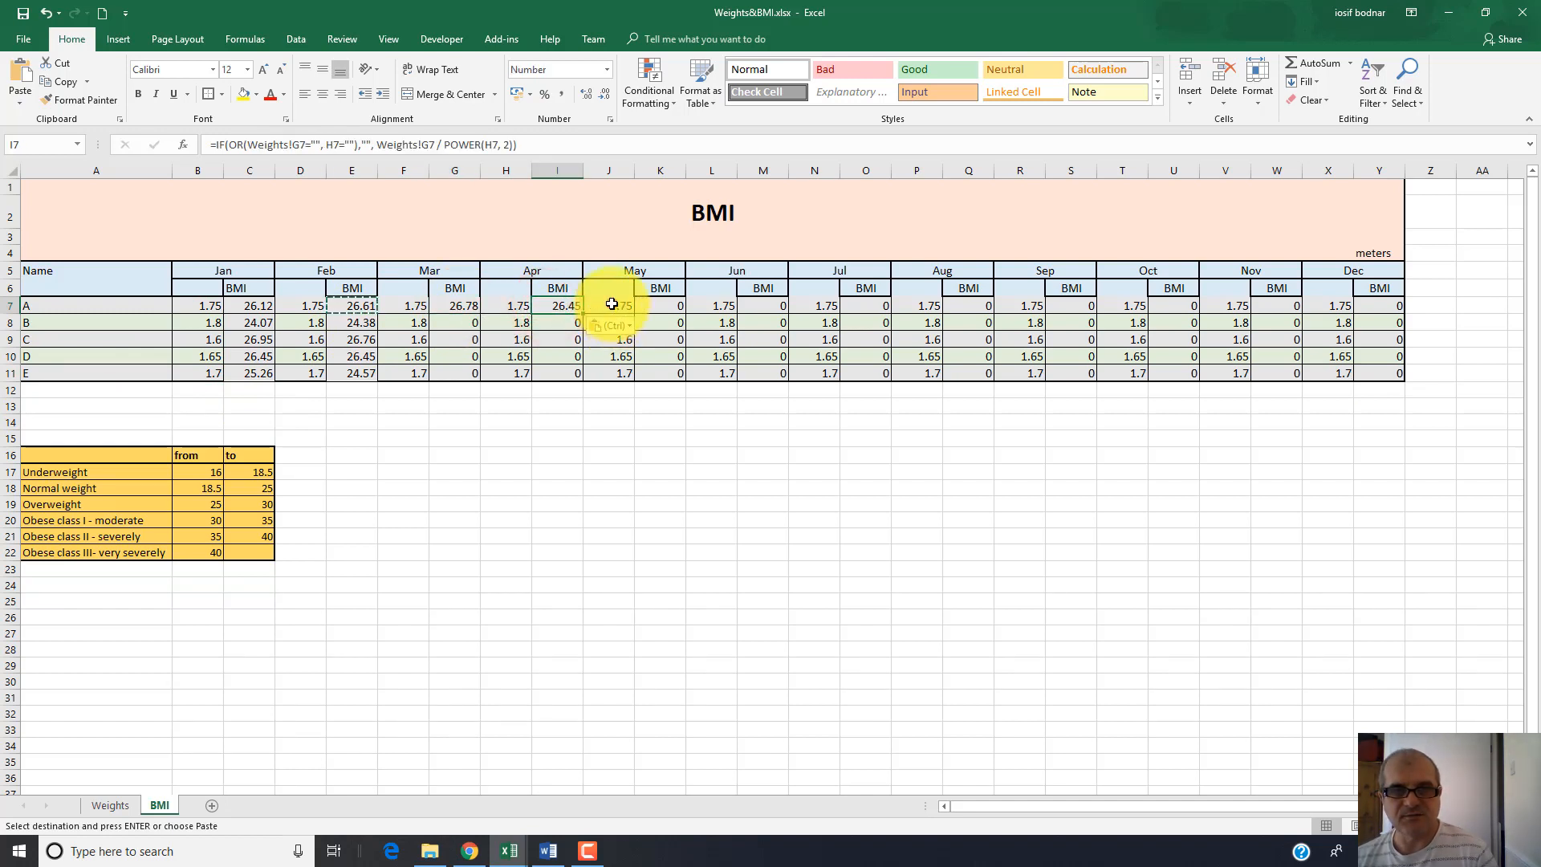
left_click(603, 306)
key("ctrl+v")
left_click(699, 312)
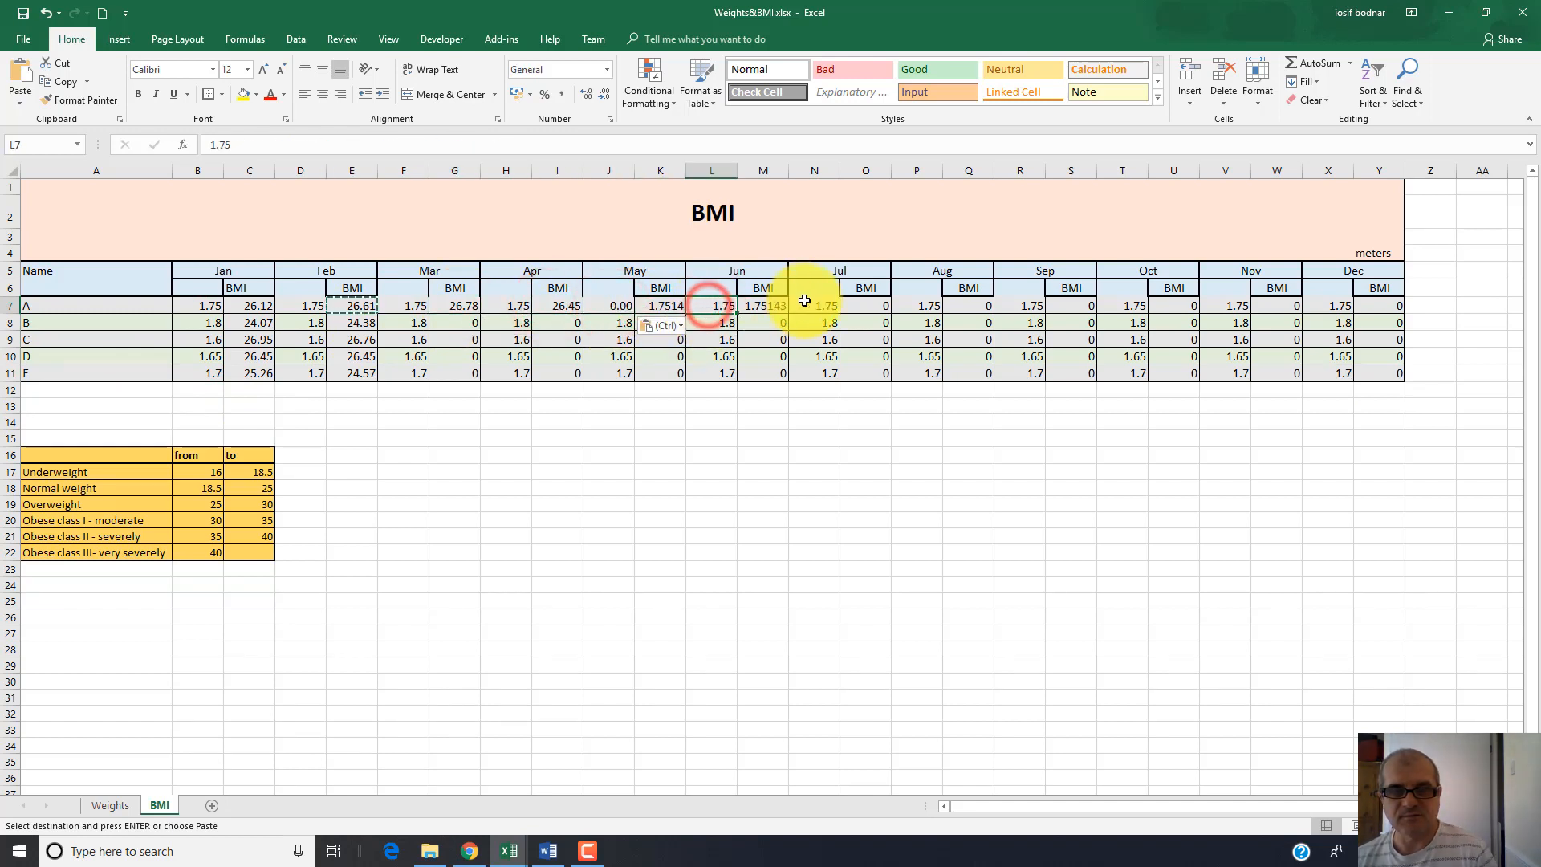
key("ctrl")
left_click(603, 304)
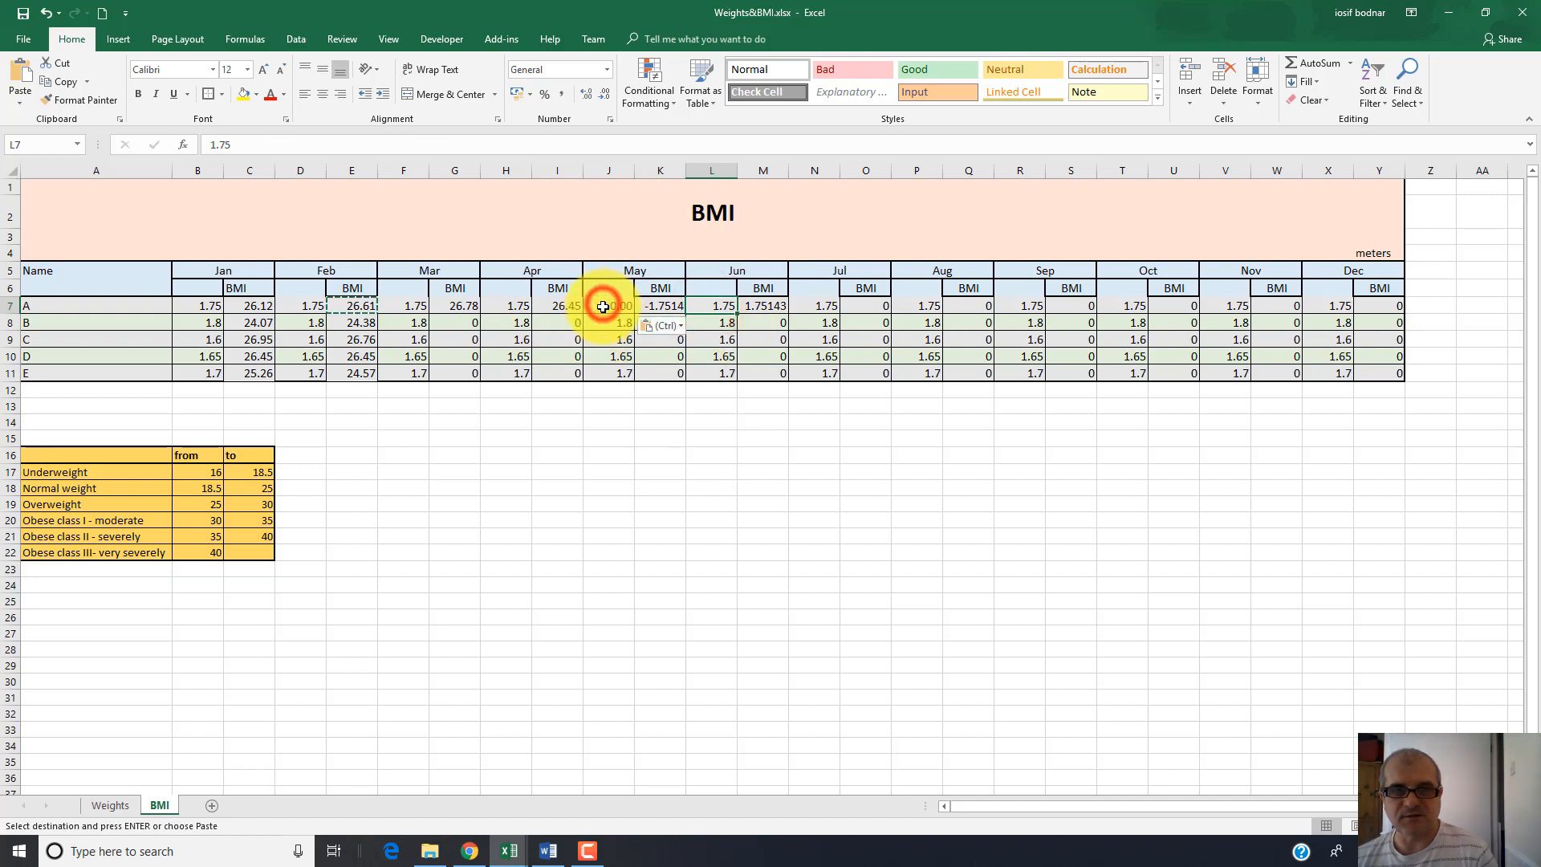
Paste the BMI formula into the May BMI cell K7 and set the May height in J7 to 1.75
left_click(659, 305)
key("ctrl+v")
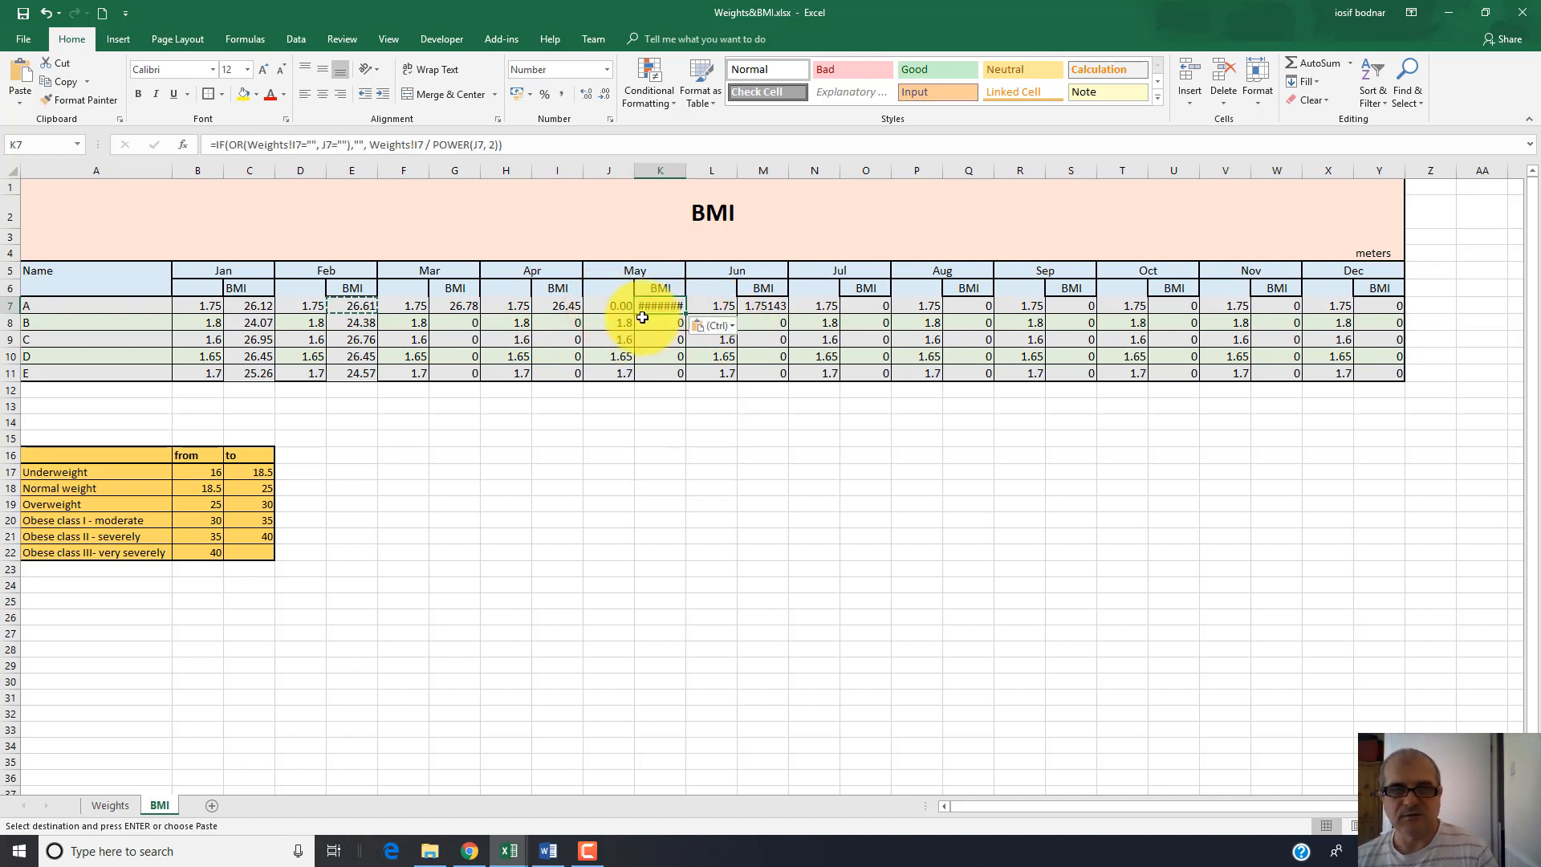
left_click(603, 306)
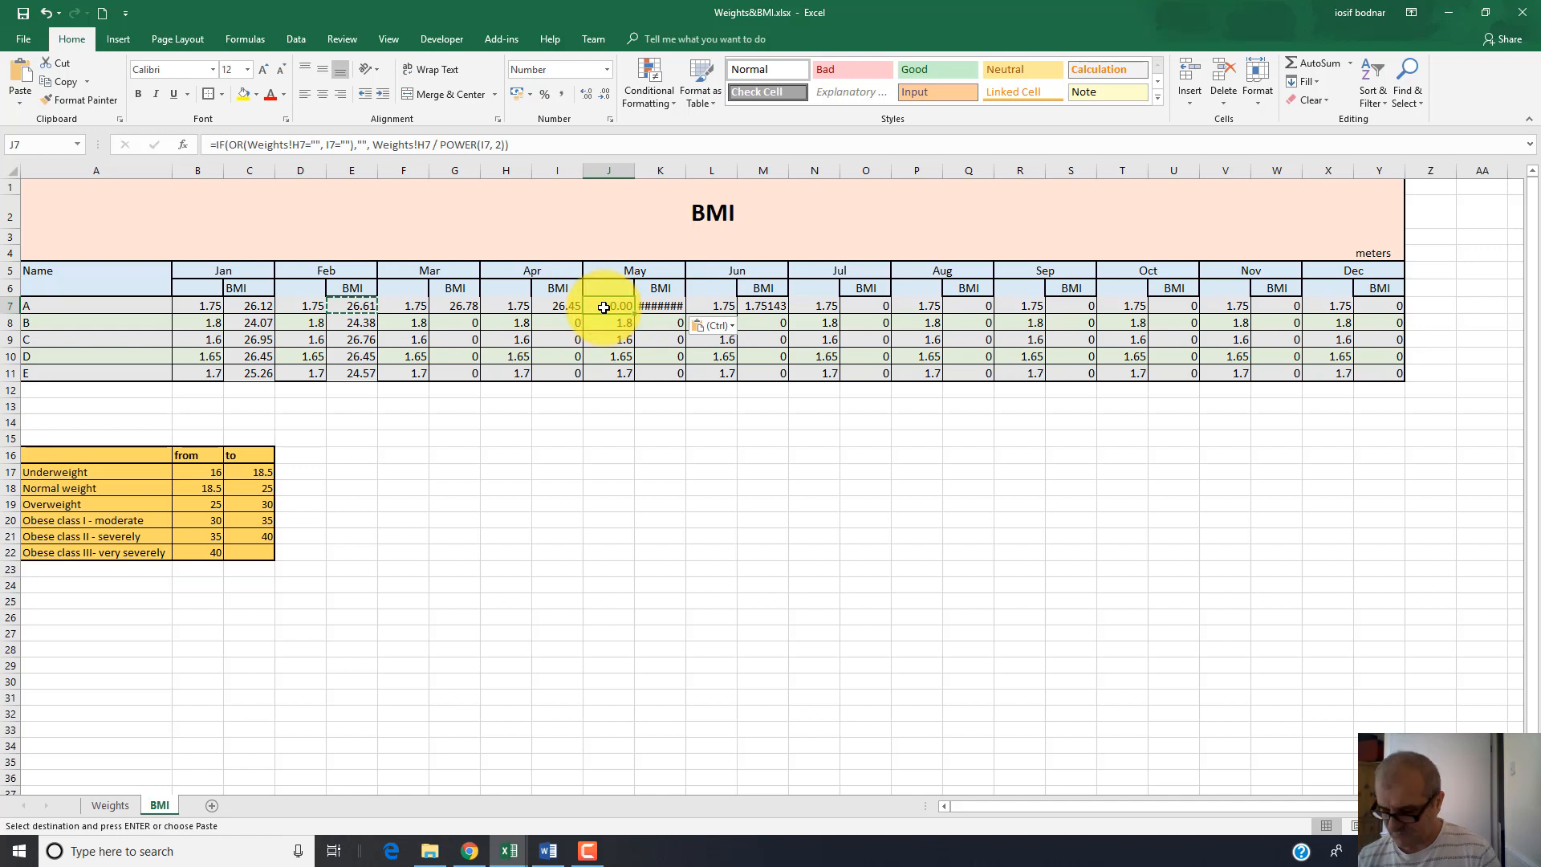
type("1.")
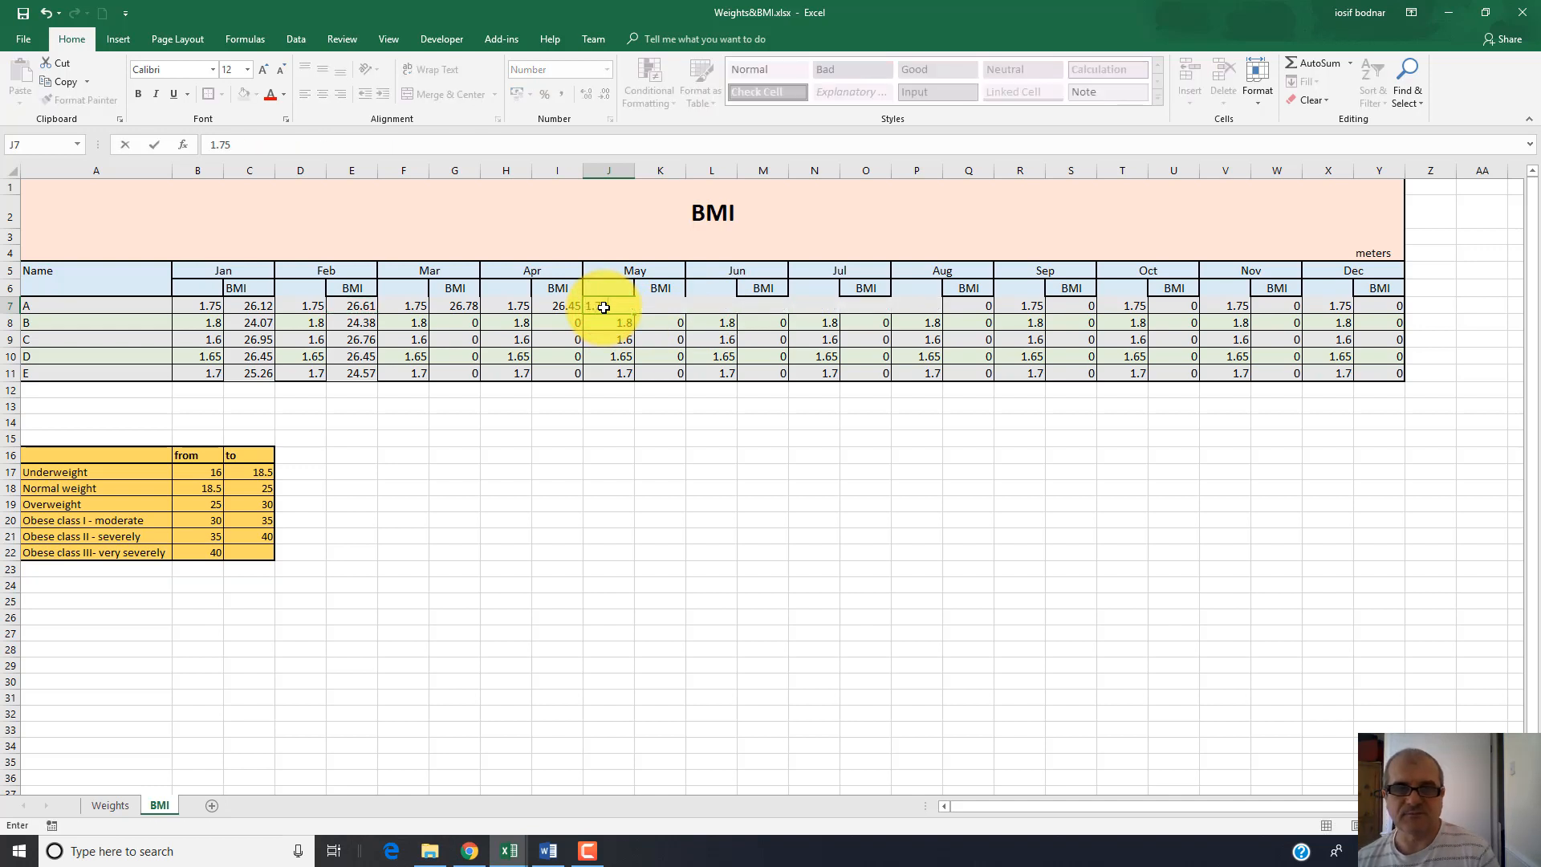
type("75")
key("Return")
Try to copy the May BMI formula in K7 across row 7 to the June through December BMI cells
left_click(763, 304)
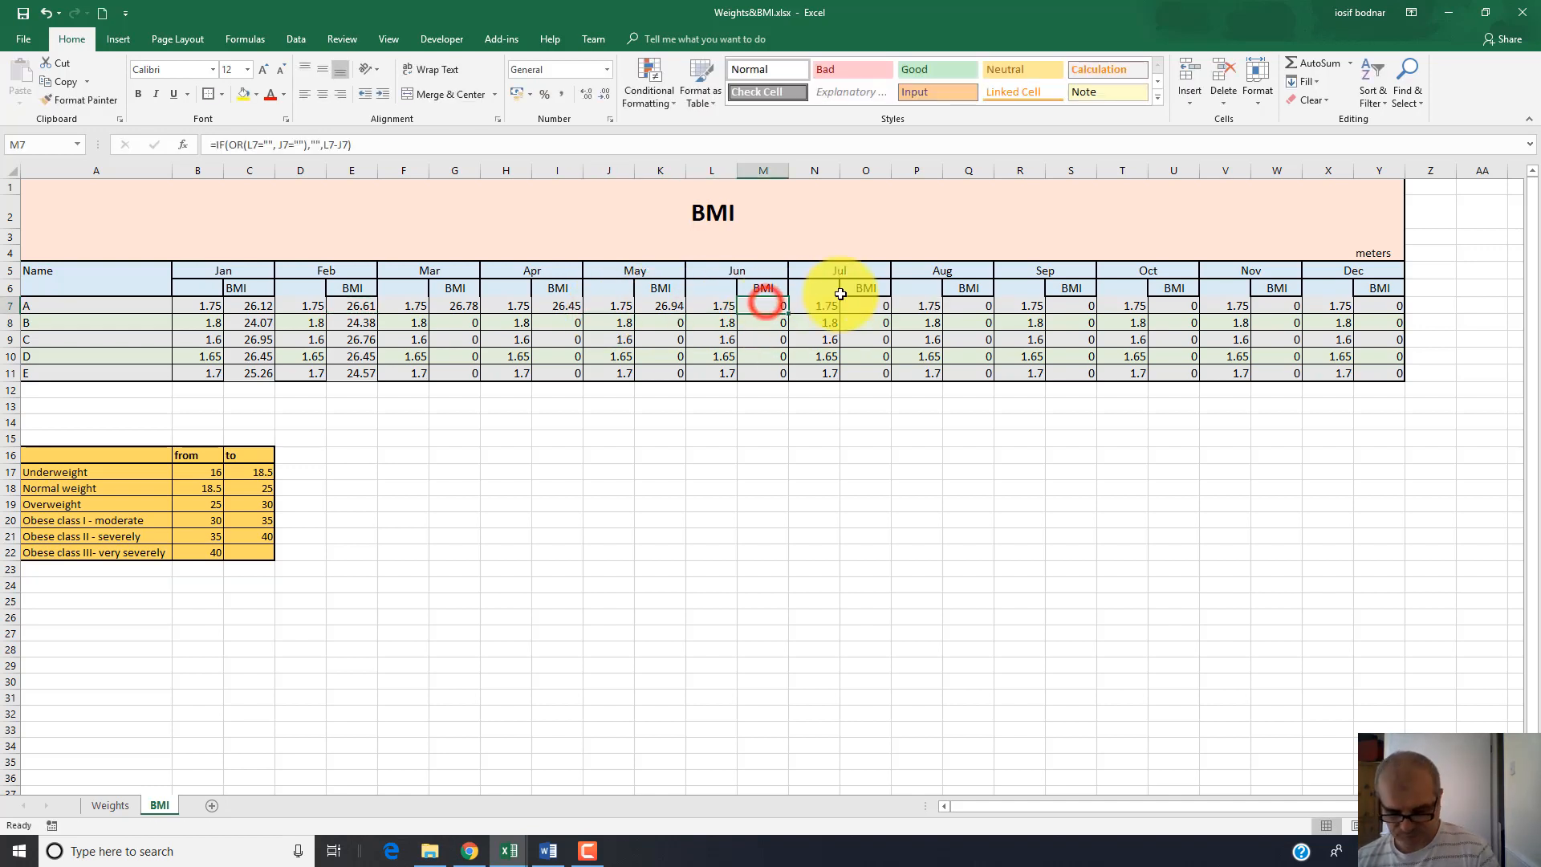
left_click(661, 306)
key("ctrl+c")
left_click(764, 310)
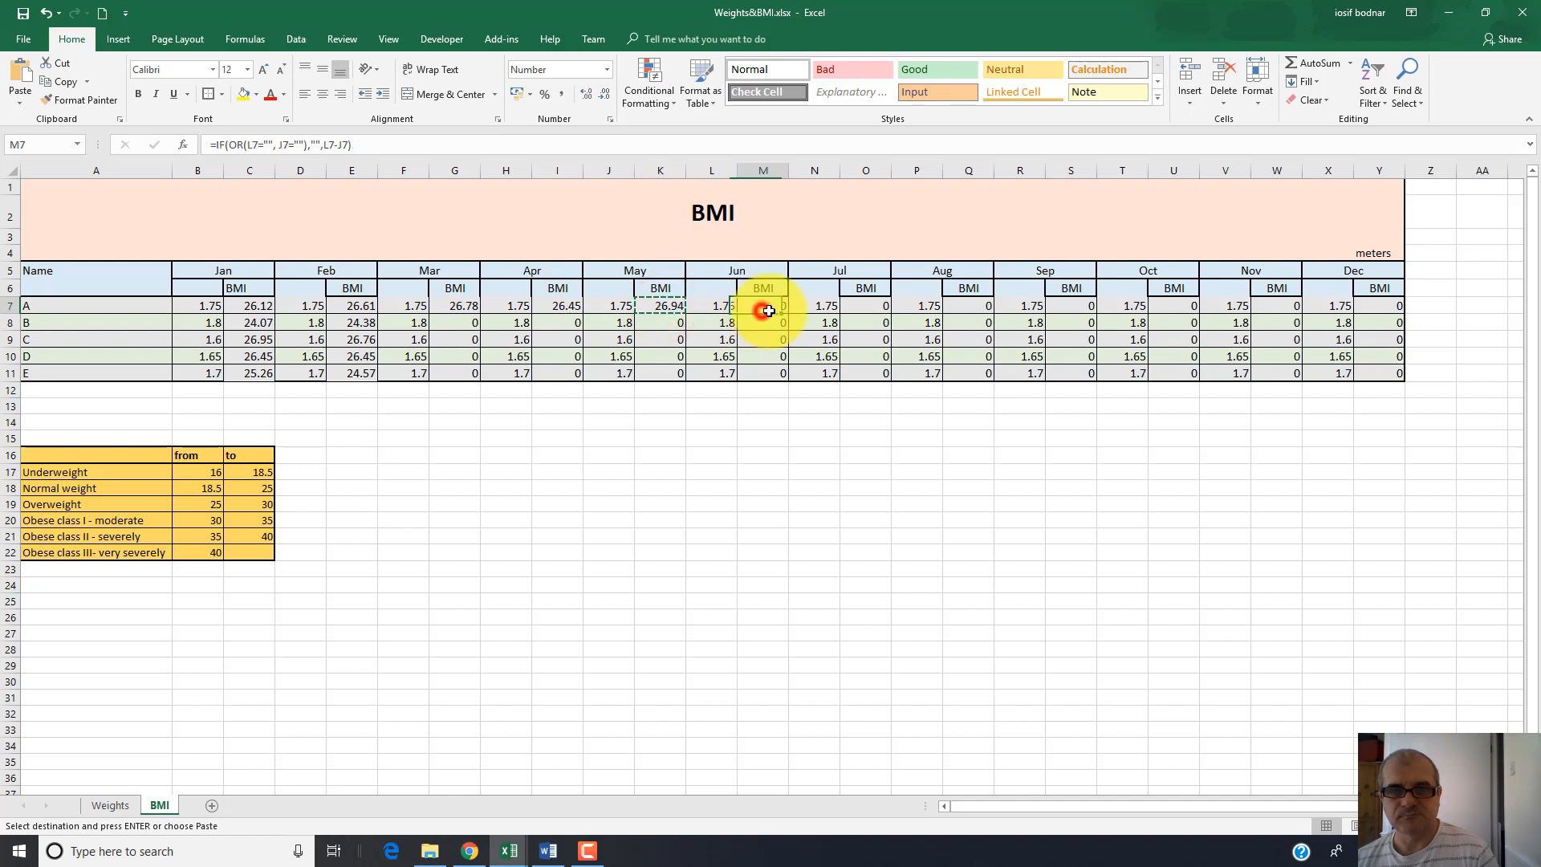
key("Return")
left_click(882, 306)
key("ctrl+c")
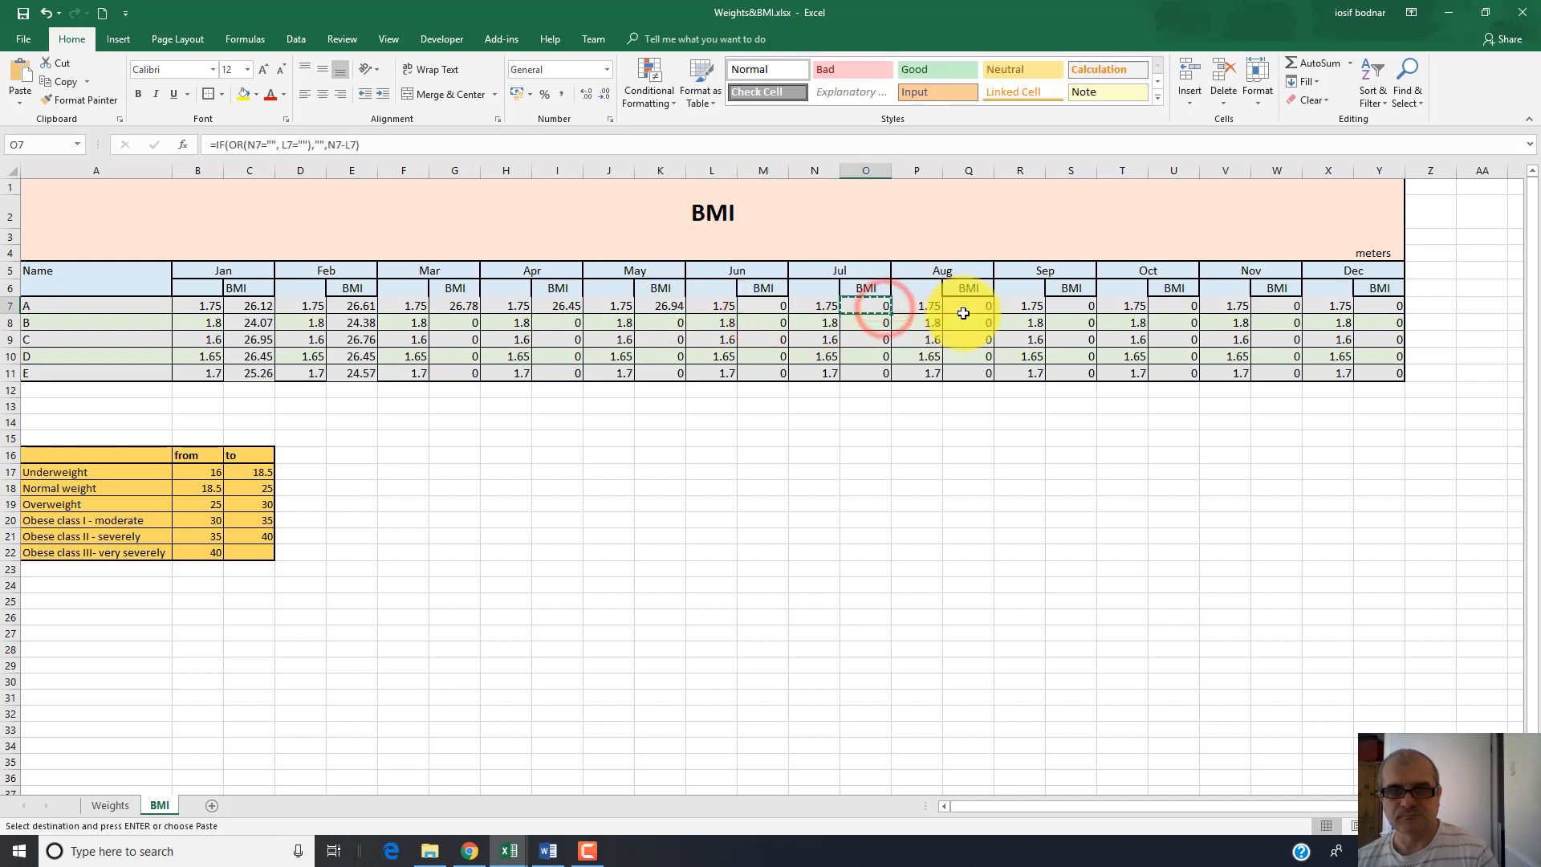
left_click(963, 311)
key("Return")
key("ctrl+c")
left_click(1067, 309)
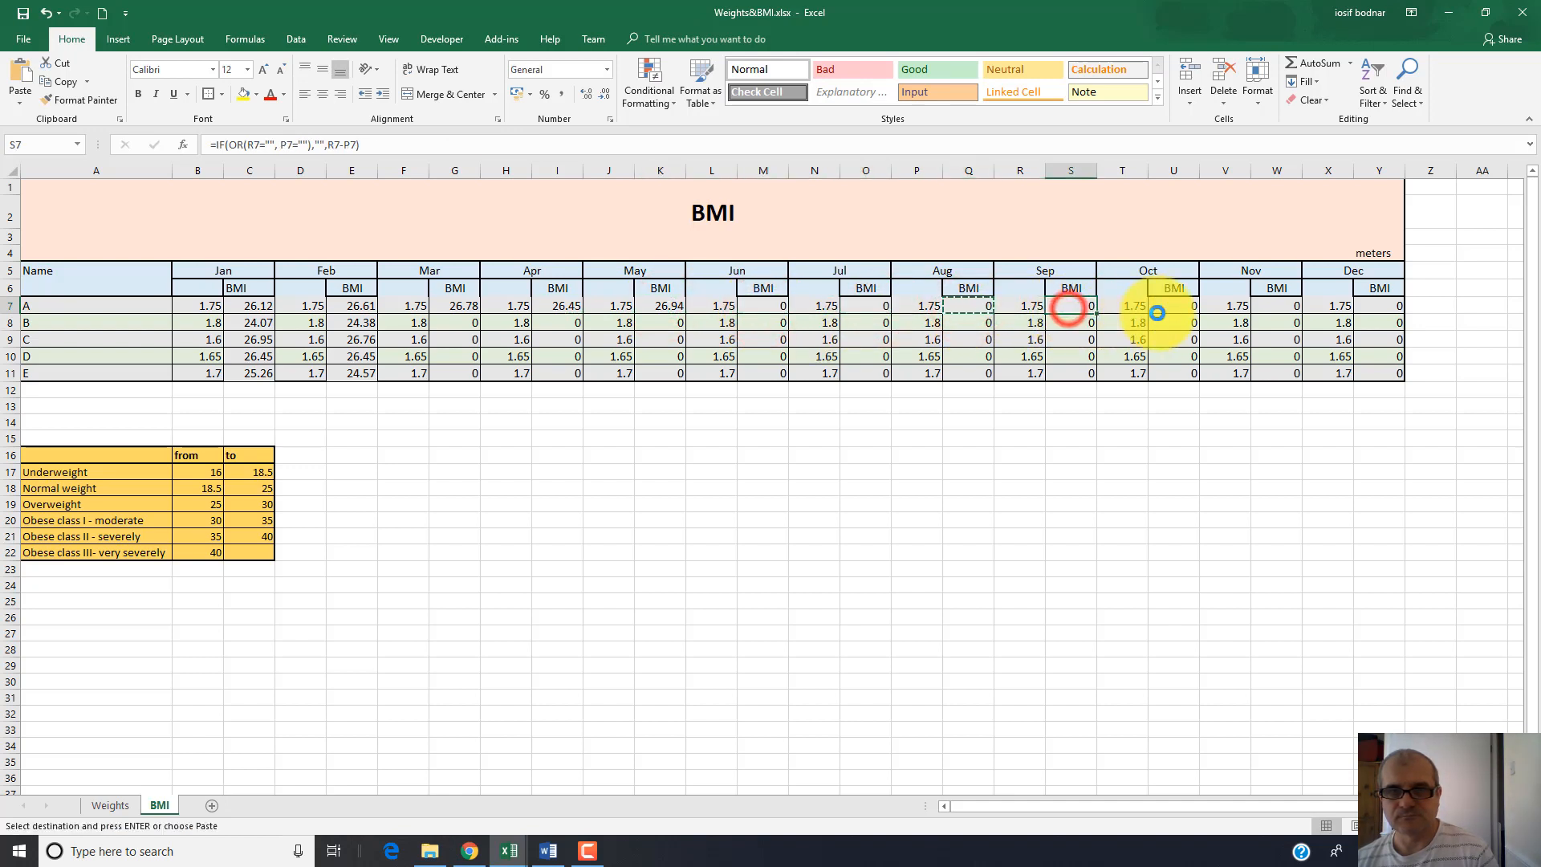
key("Return")
key("ctrl+c")
left_click(1173, 311)
key("Return")
key("ctrl+c")
left_click(1270, 309)
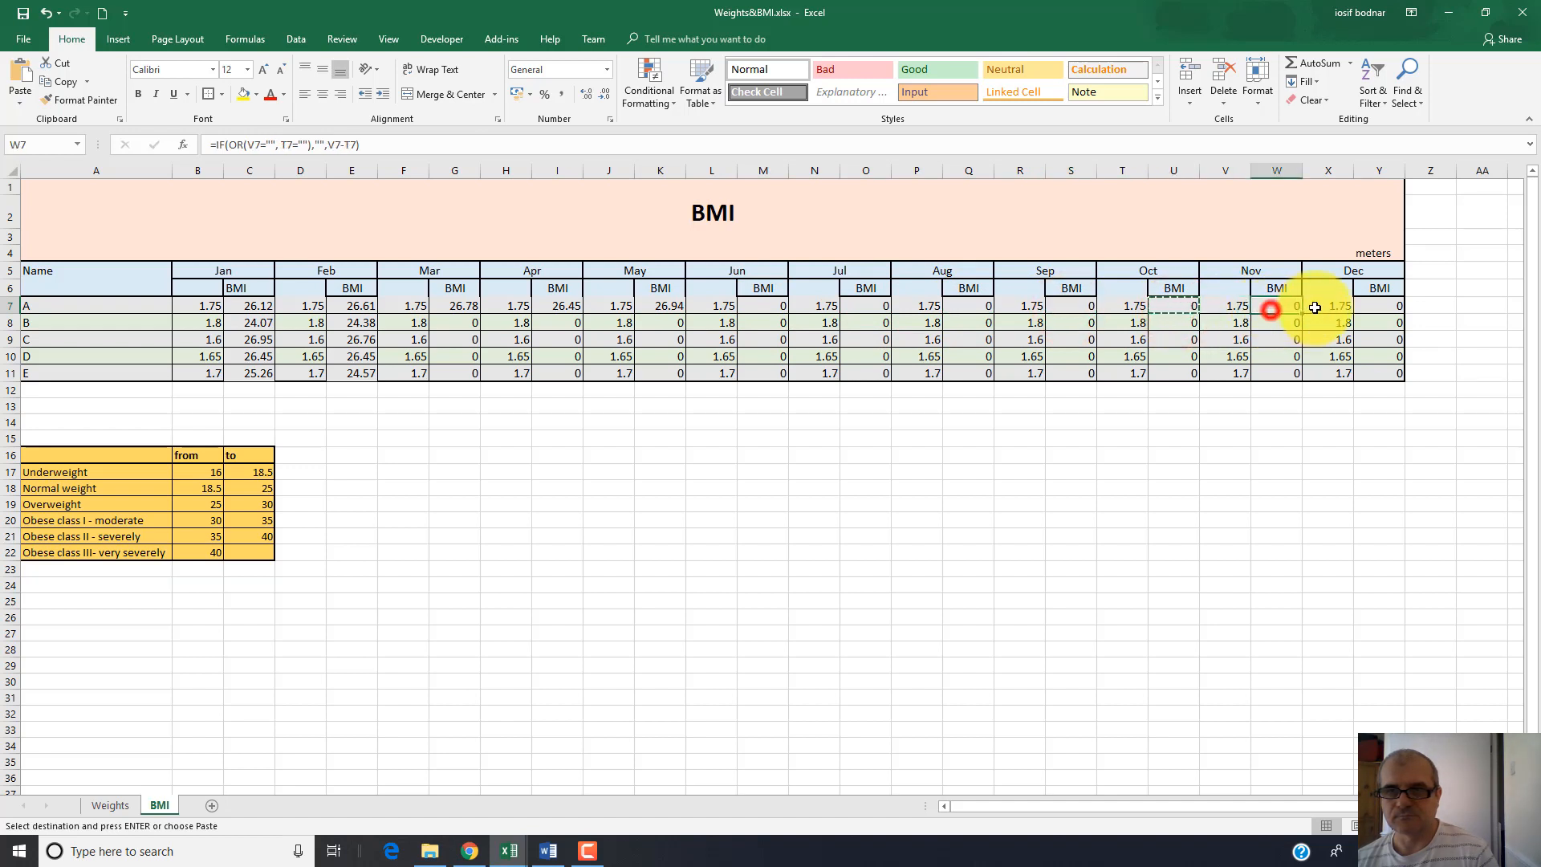
key("Return")
key("ctrl+c")
left_click(1377, 310)
key("Return")
key("ctrl+c")
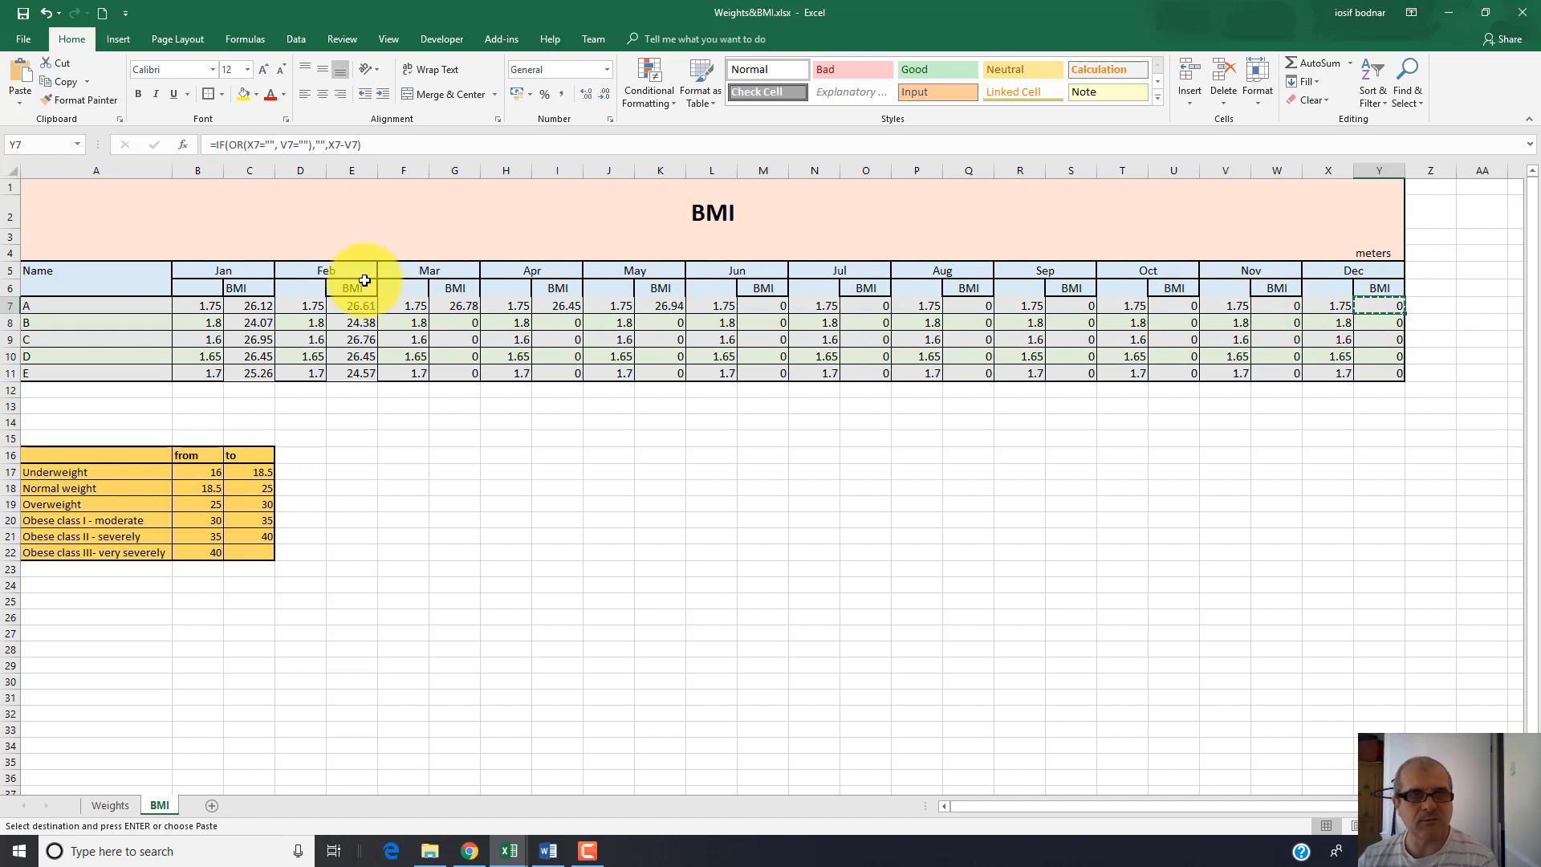
Fill the March and April BMI formulas in G7 and I7 down to row 11
left_click_drag(461, 305, 483, 383)
double_click(483, 384)
left_click(570, 306)
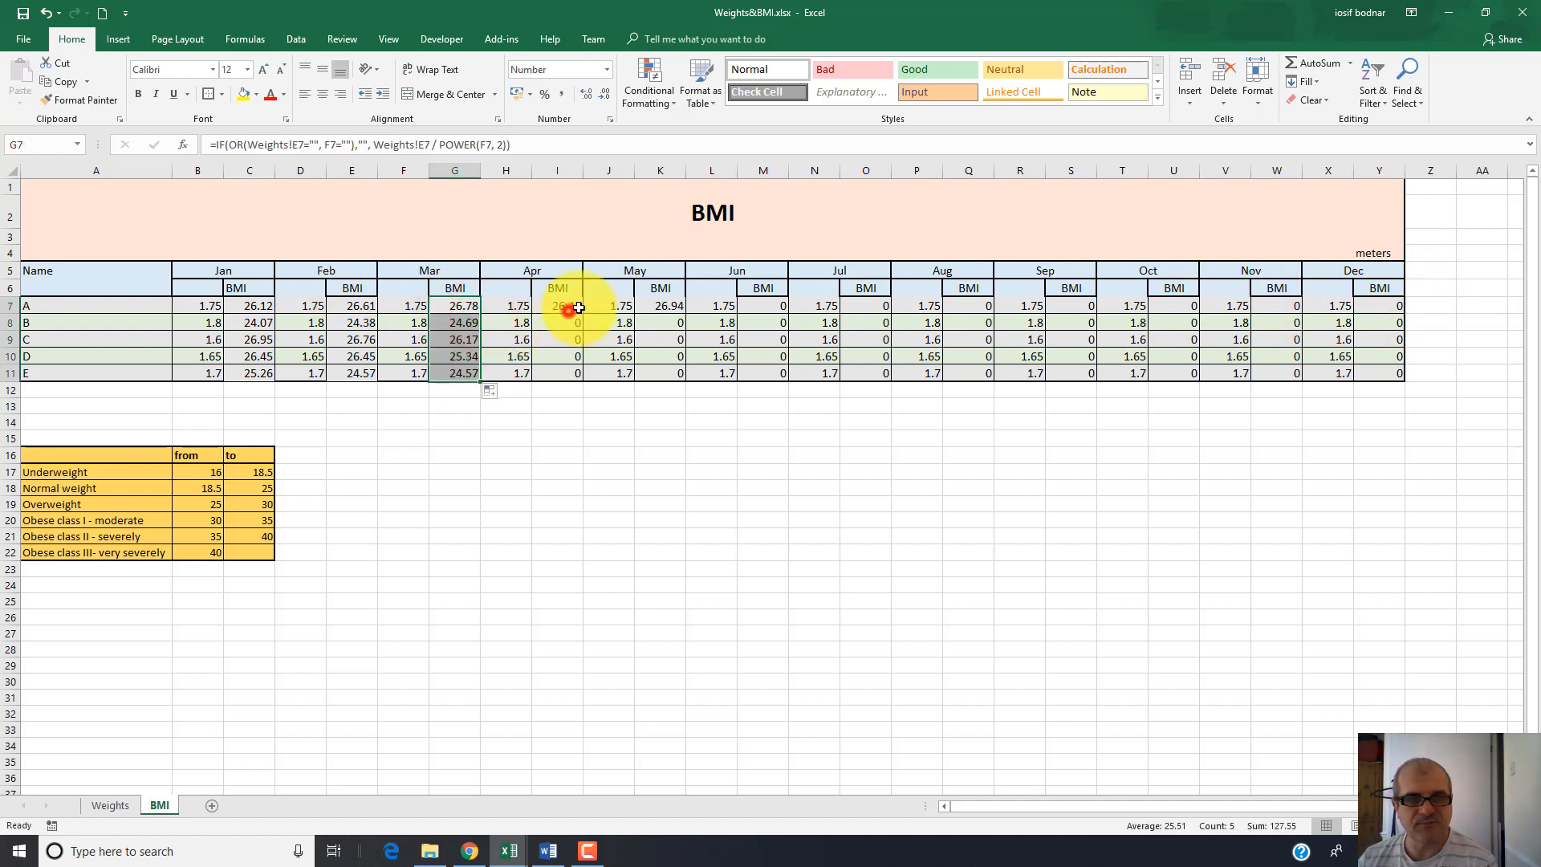
left_click_drag(583, 313, 585, 371)
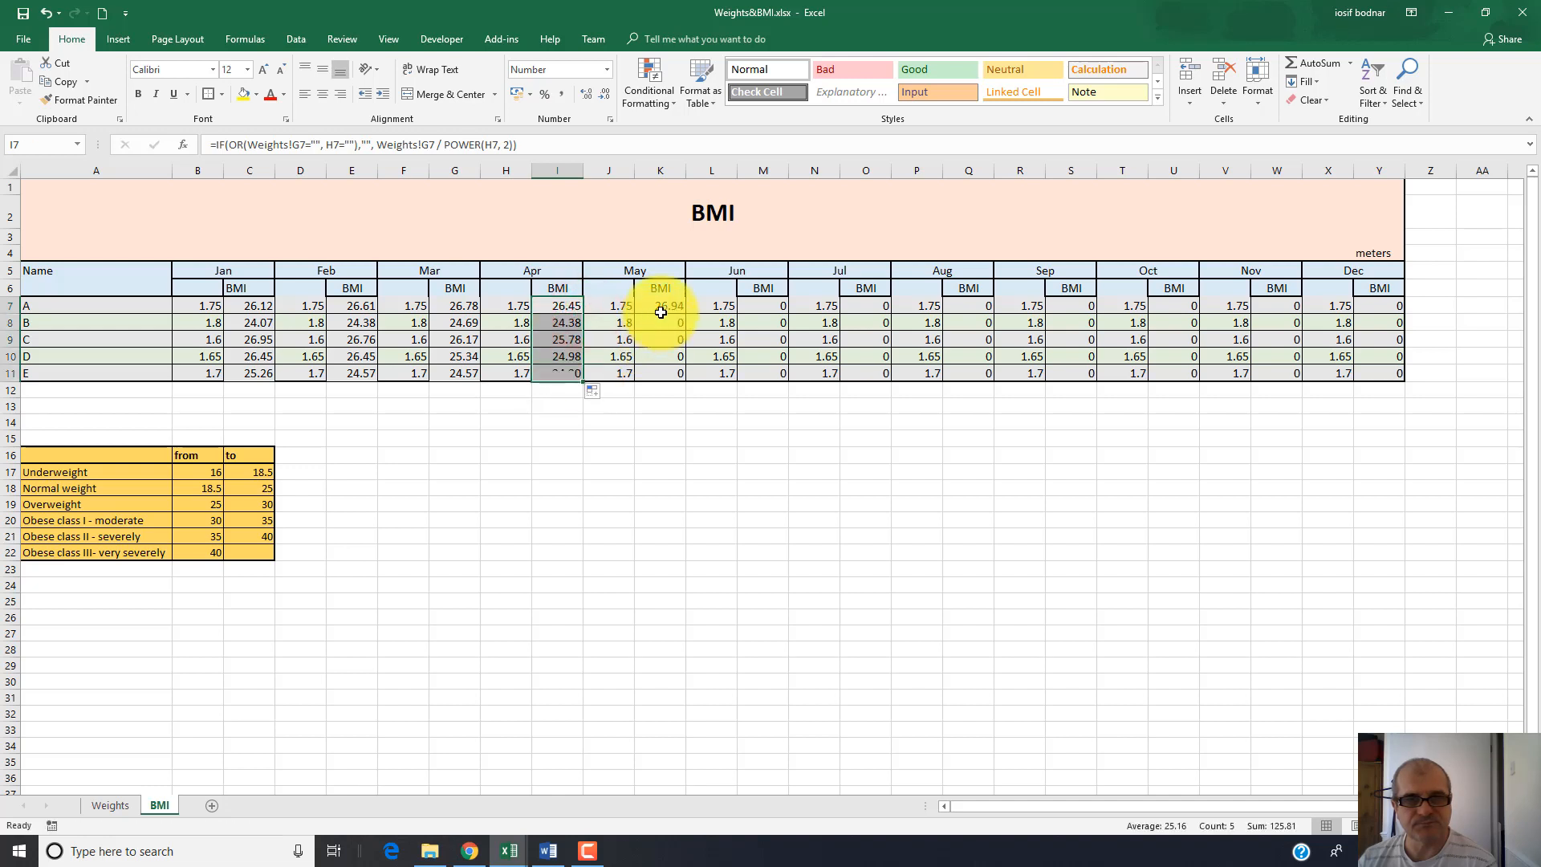
Fill the May and June formulas in K7 and M7 down to row 11
left_click(660, 311)
left_click(689, 316)
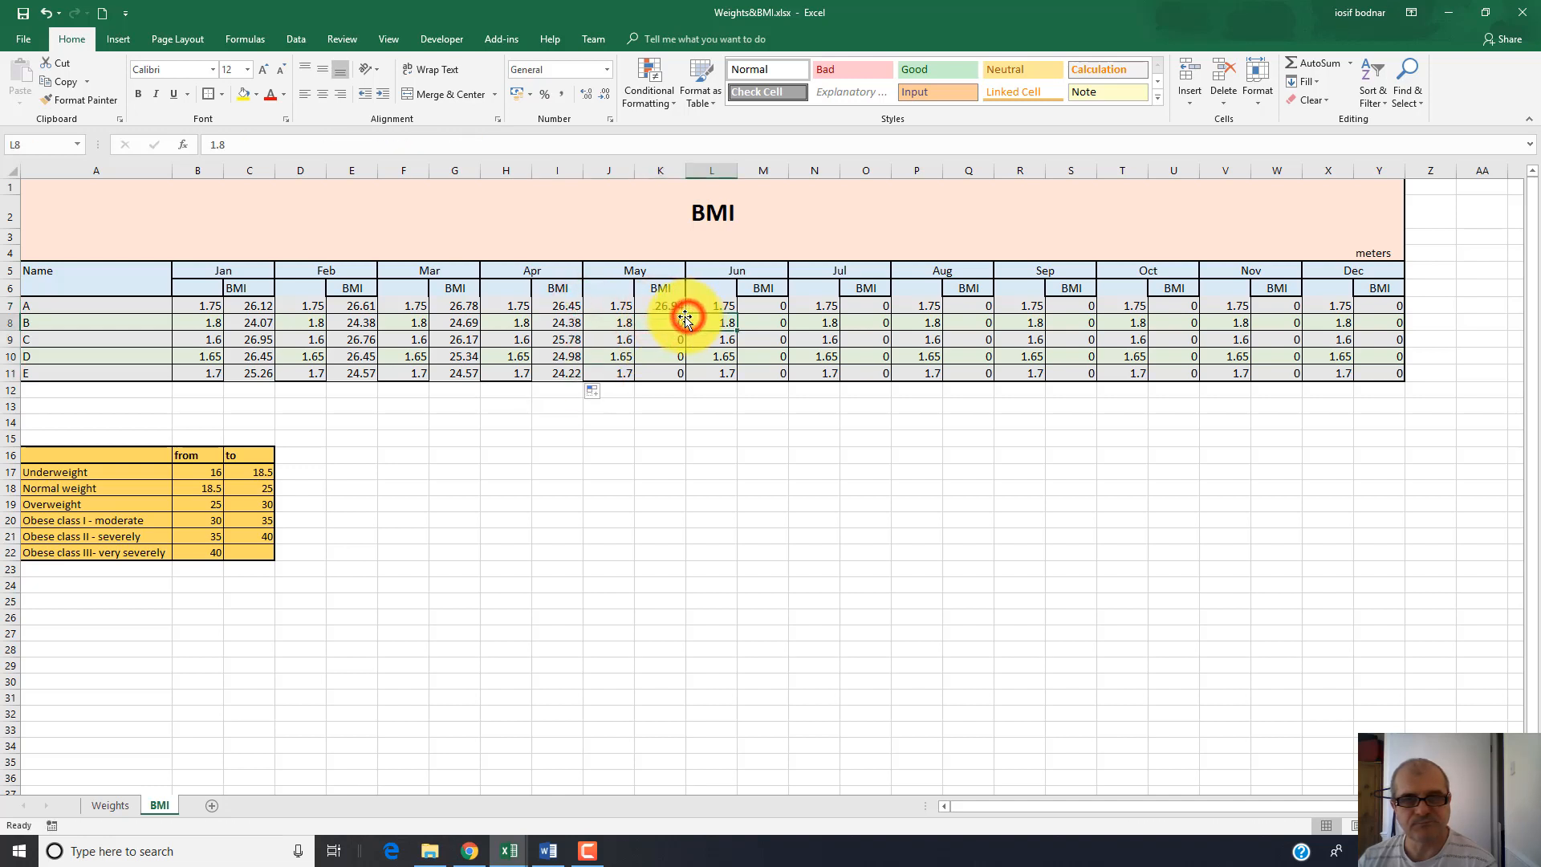
left_click(678, 308)
left_click_drag(683, 319, 679, 375)
left_click(769, 307)
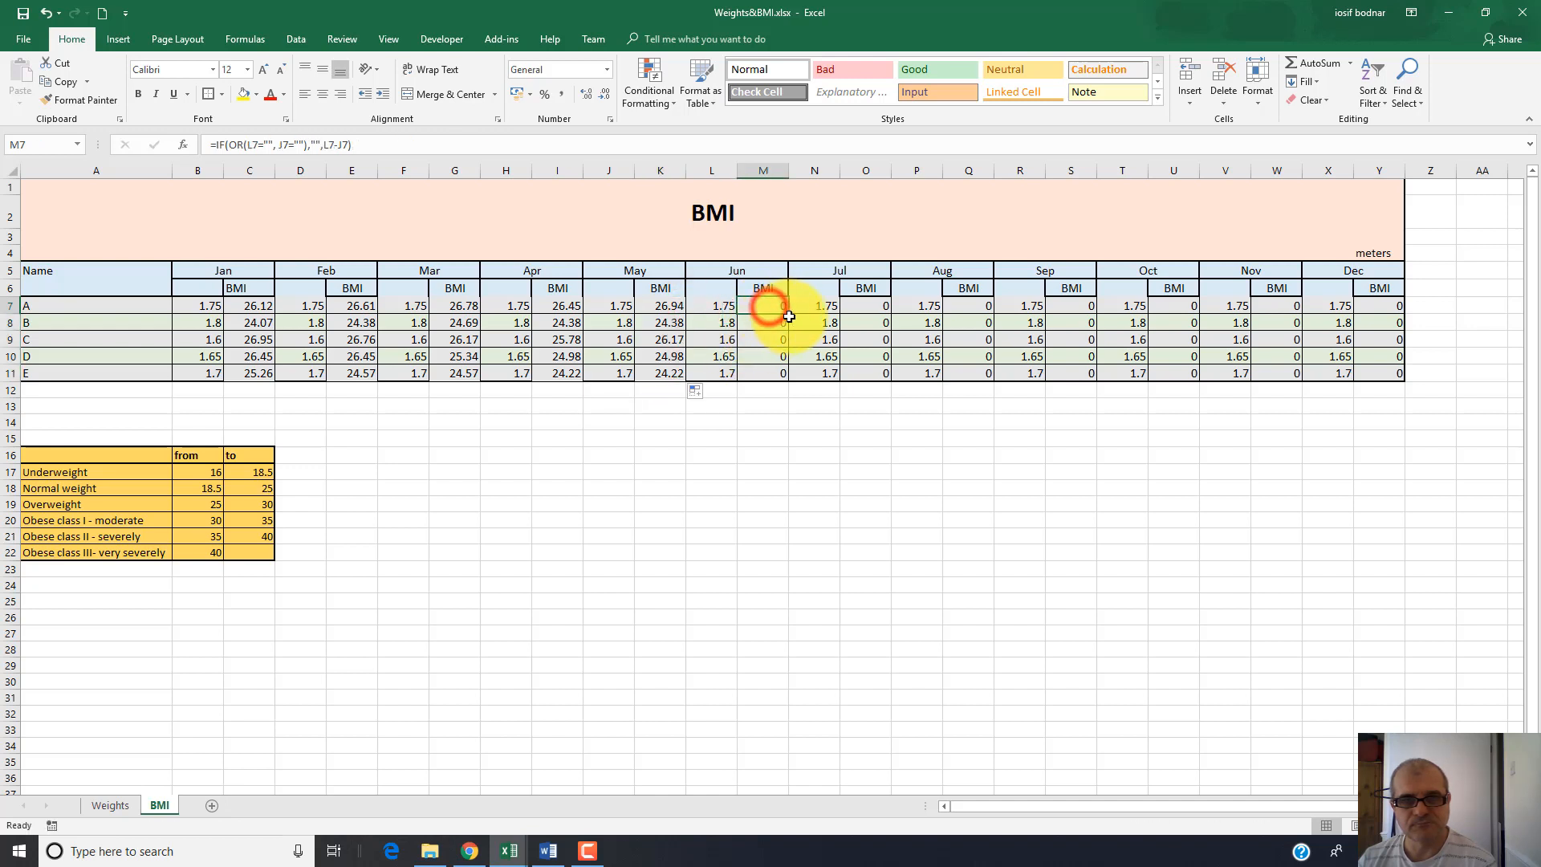
left_click_drag(787, 314, 785, 376)
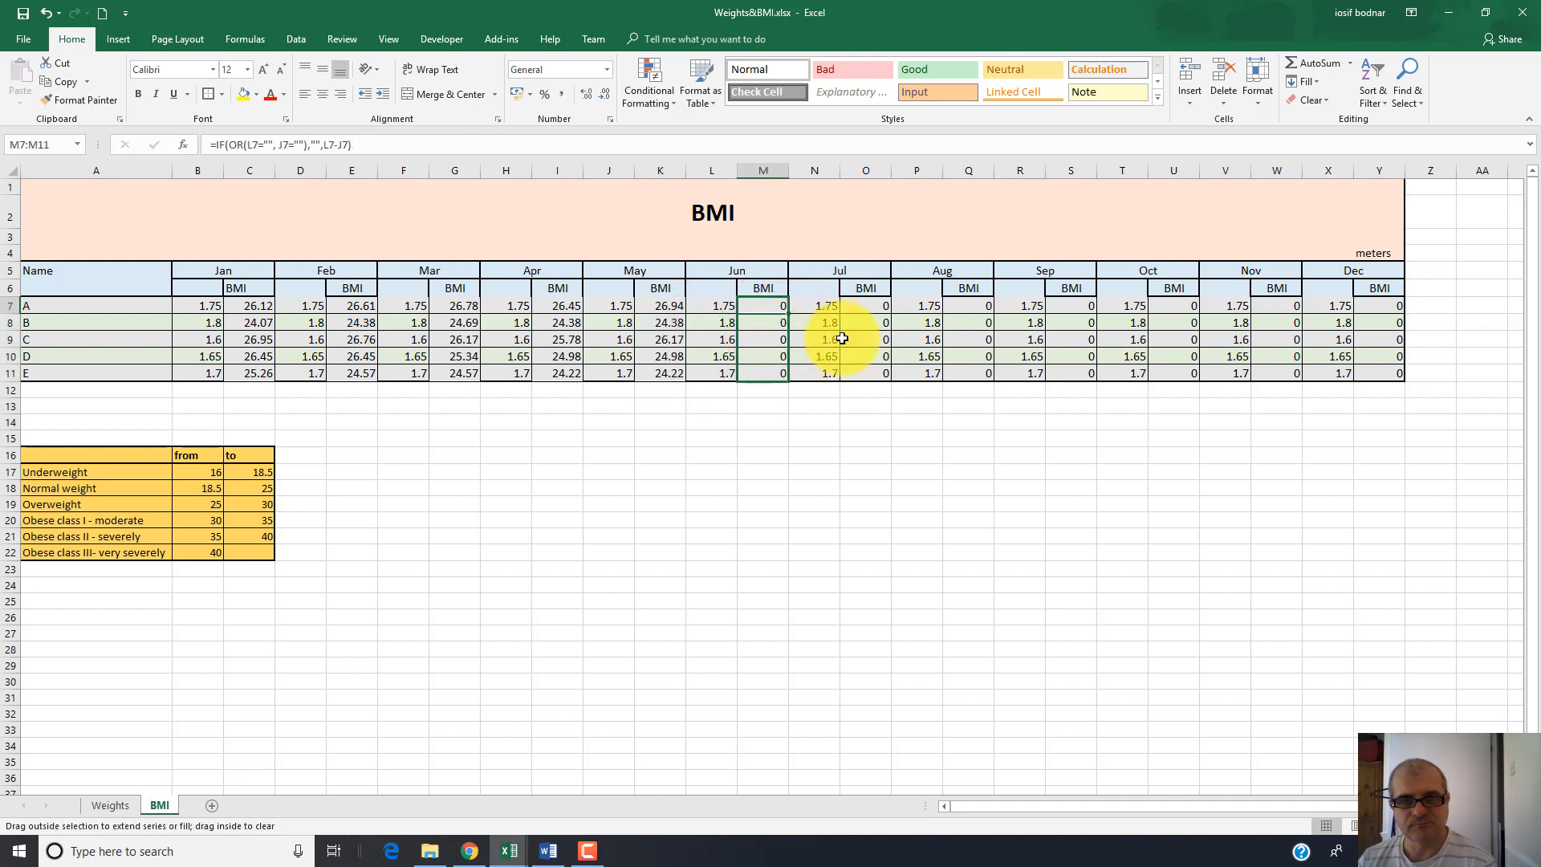
Try to fill the July and August BMI formulas in O7 and Q7 down to row 11
left_click(871, 306)
left_click_drag(893, 317, 887, 377)
left_click(979, 311)
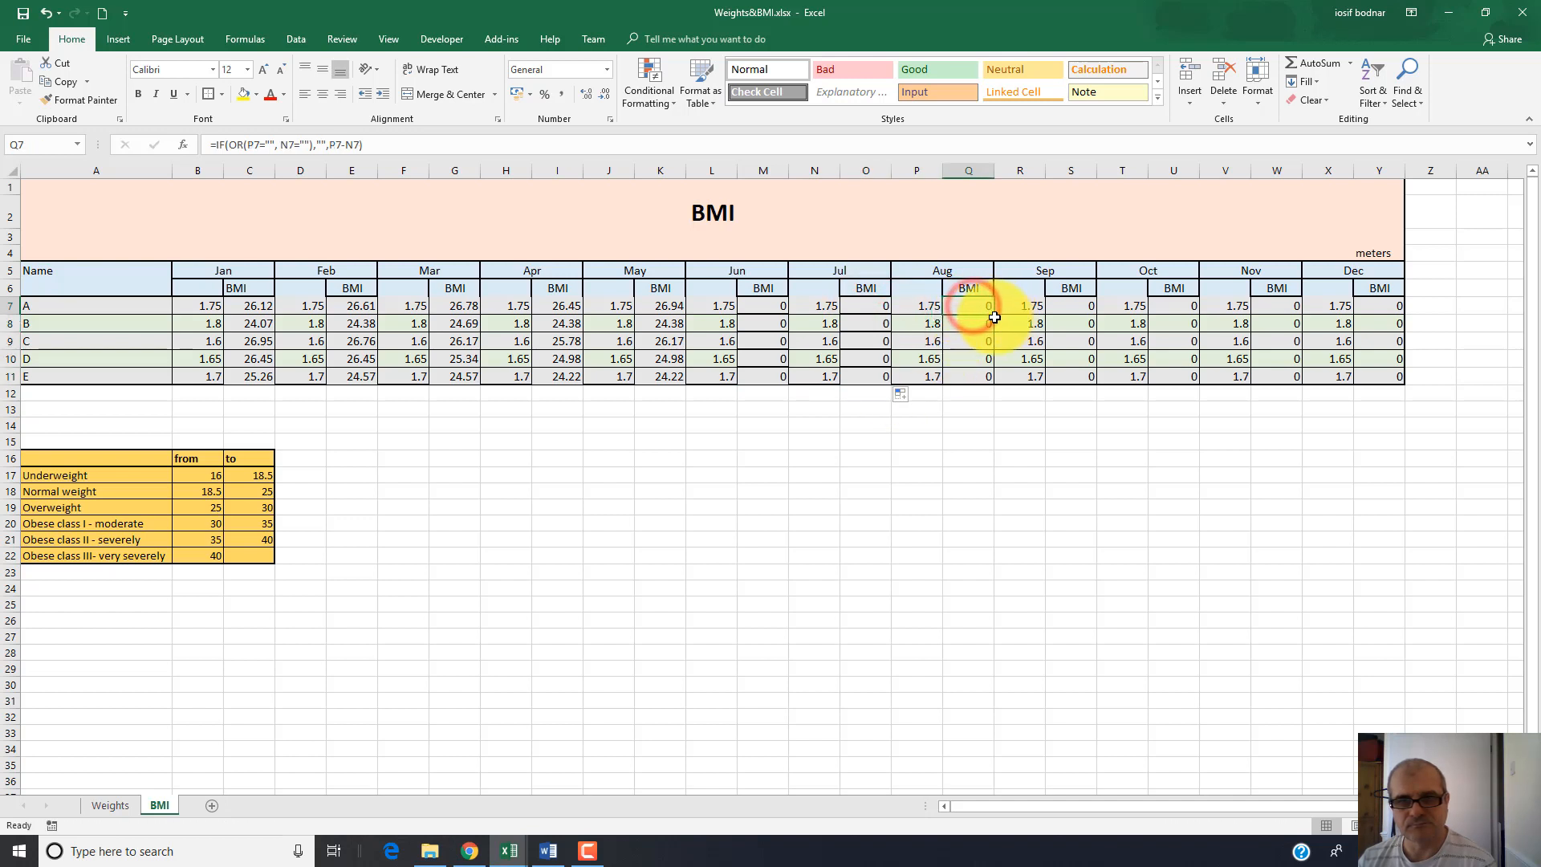
left_click_drag(993, 316, 993, 379)
left_click(979, 306)
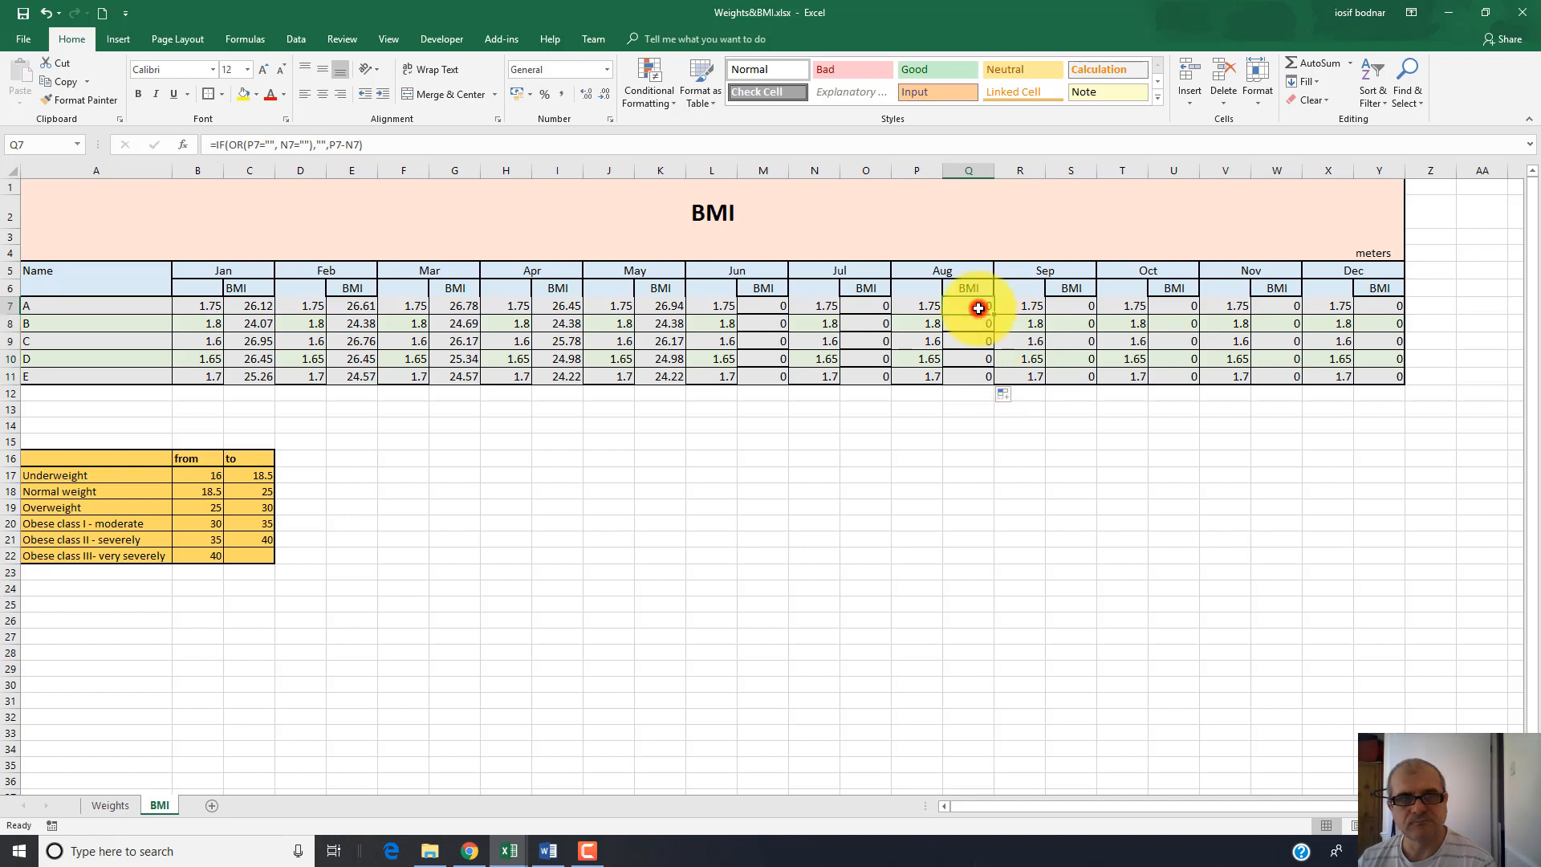
Examine the row 7 BMI formulas for September and for February through June
left_click(1069, 307)
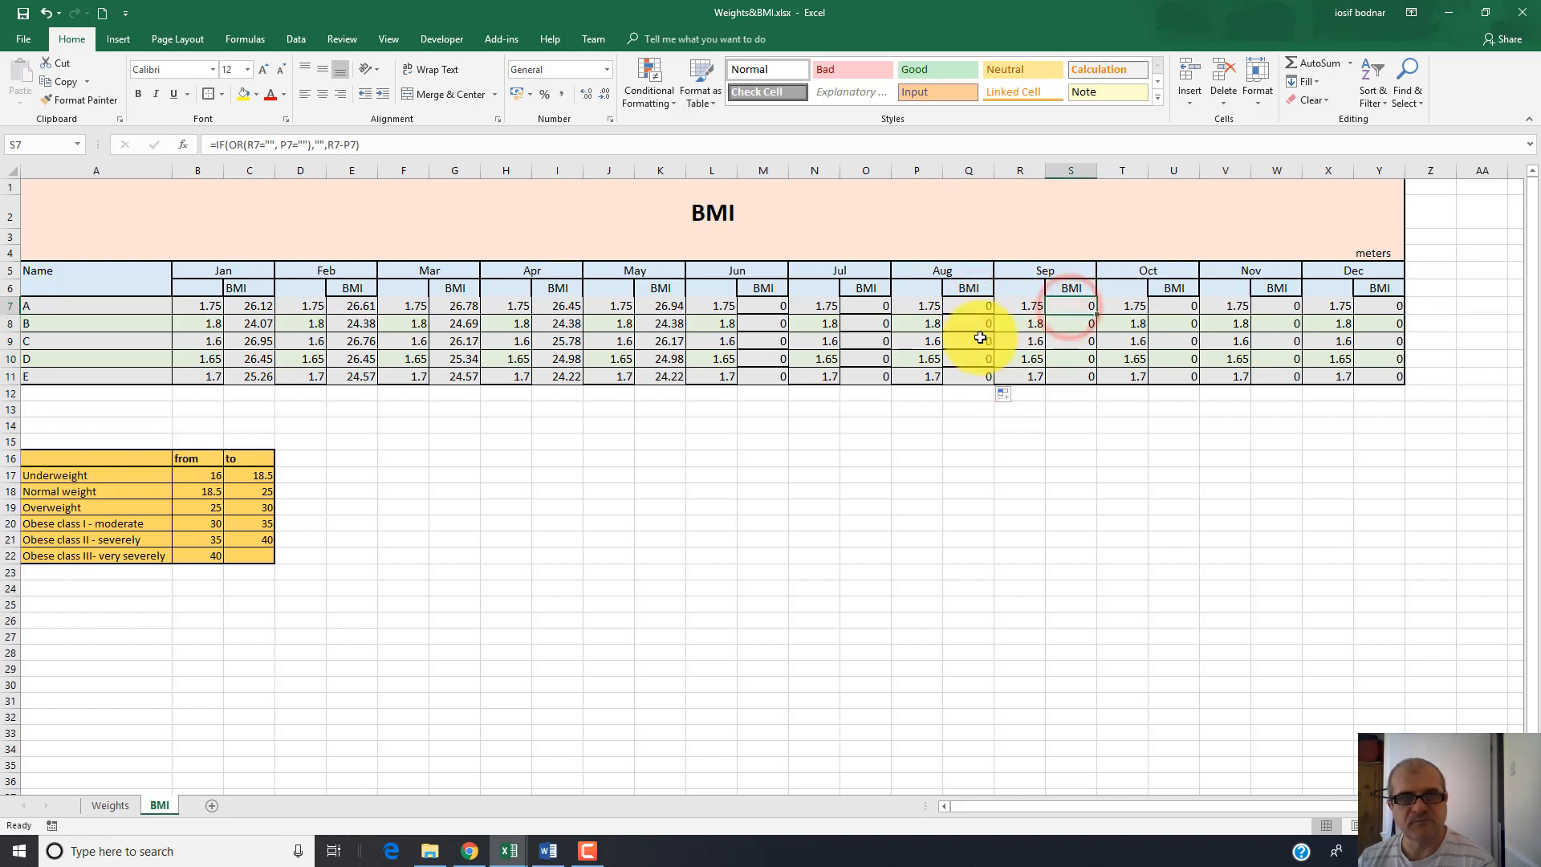
left_click(347, 301)
left_click(448, 306)
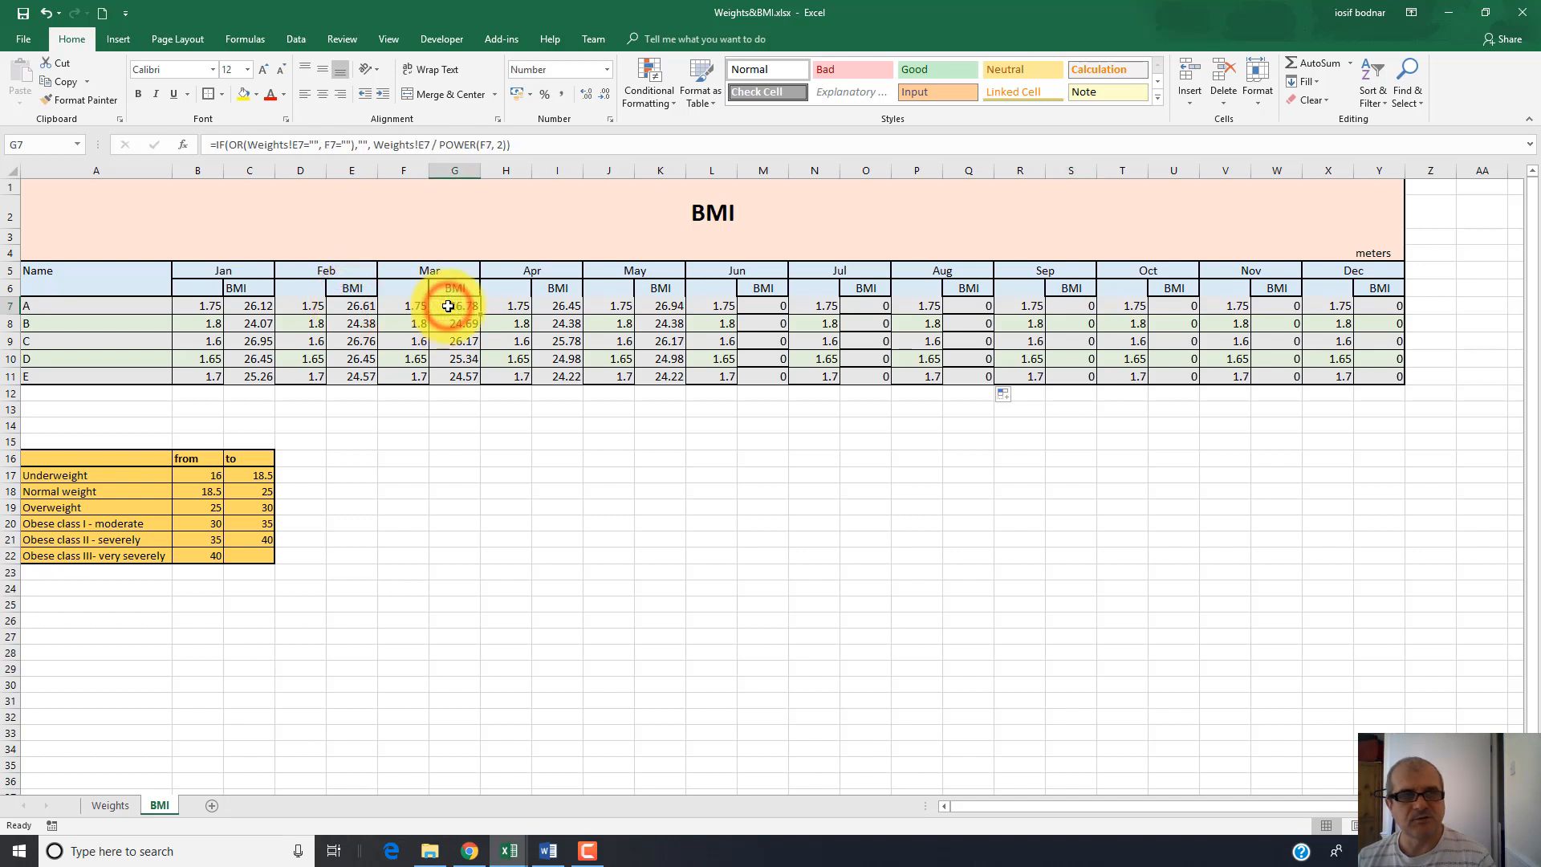
left_click(559, 306)
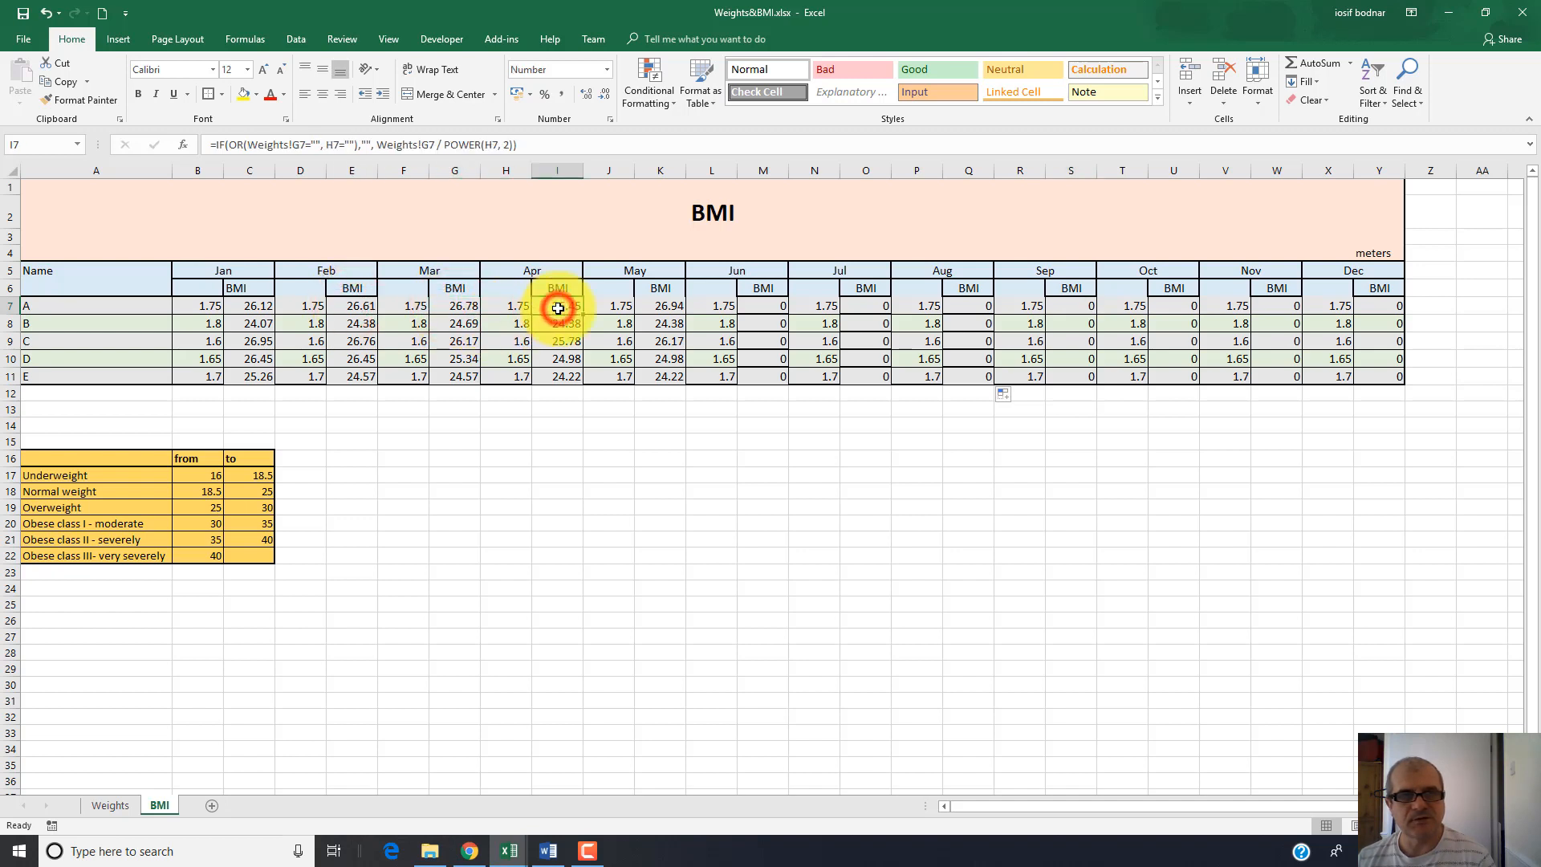
left_click(658, 309)
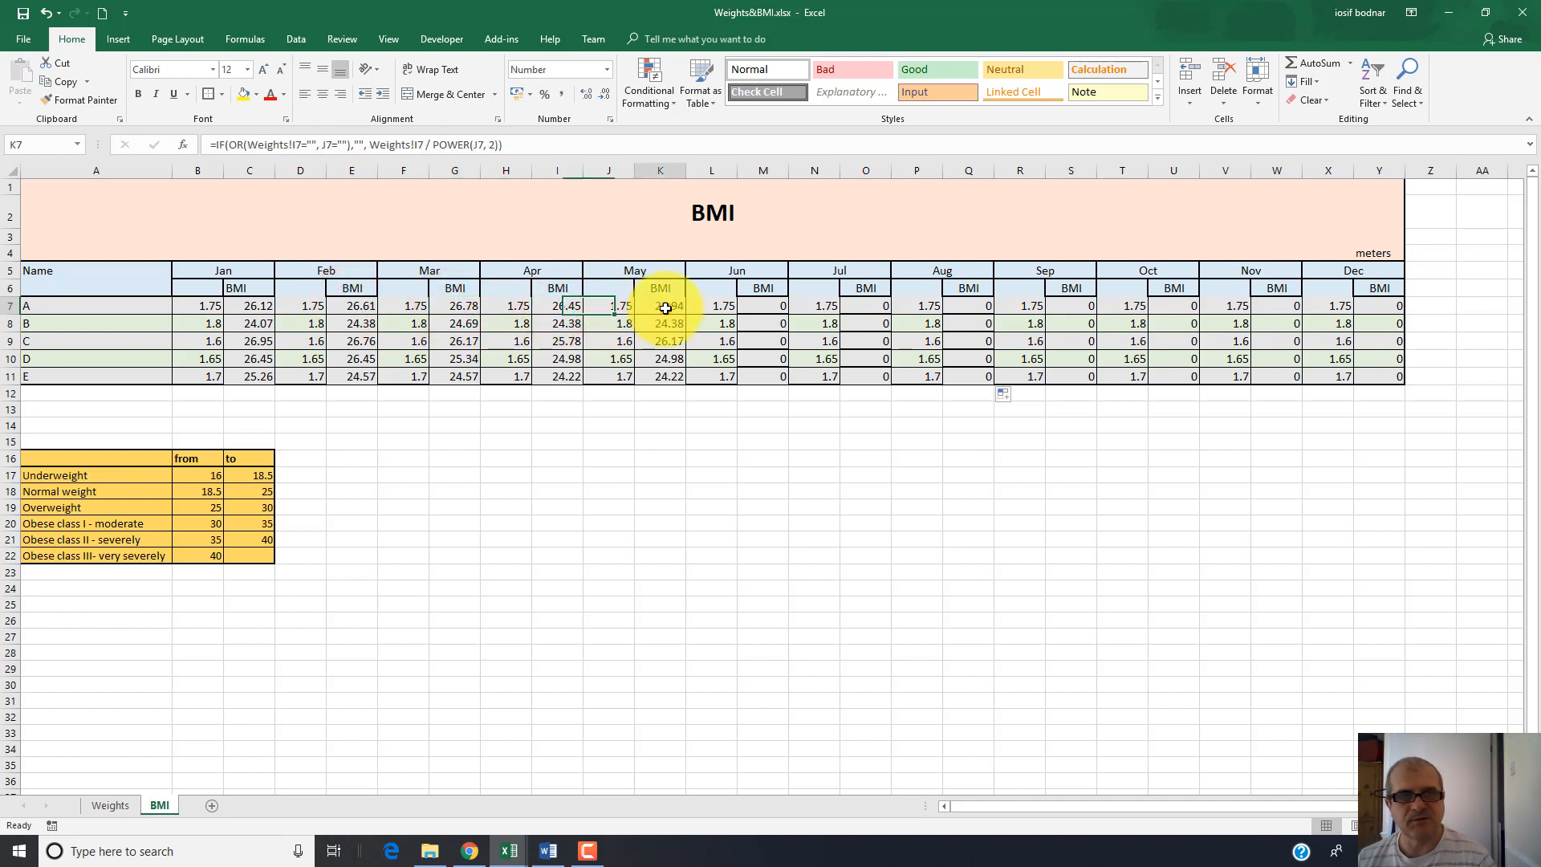
left_click(772, 311)
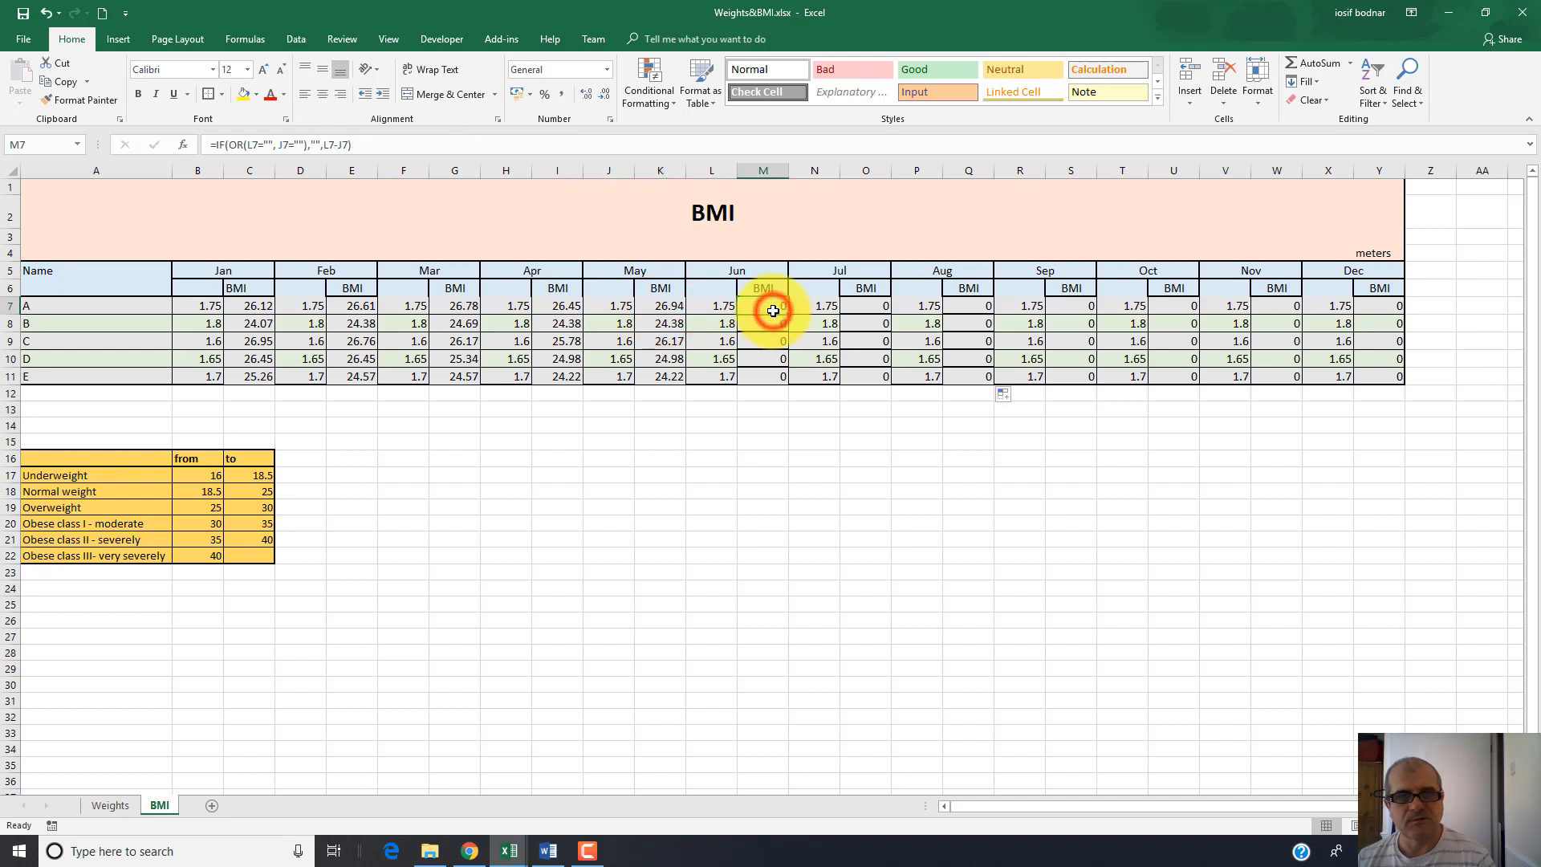
Copy the May BMI formula from K7 into the June, July and August BMI cells M7, O7 and Q7
left_click(659, 310)
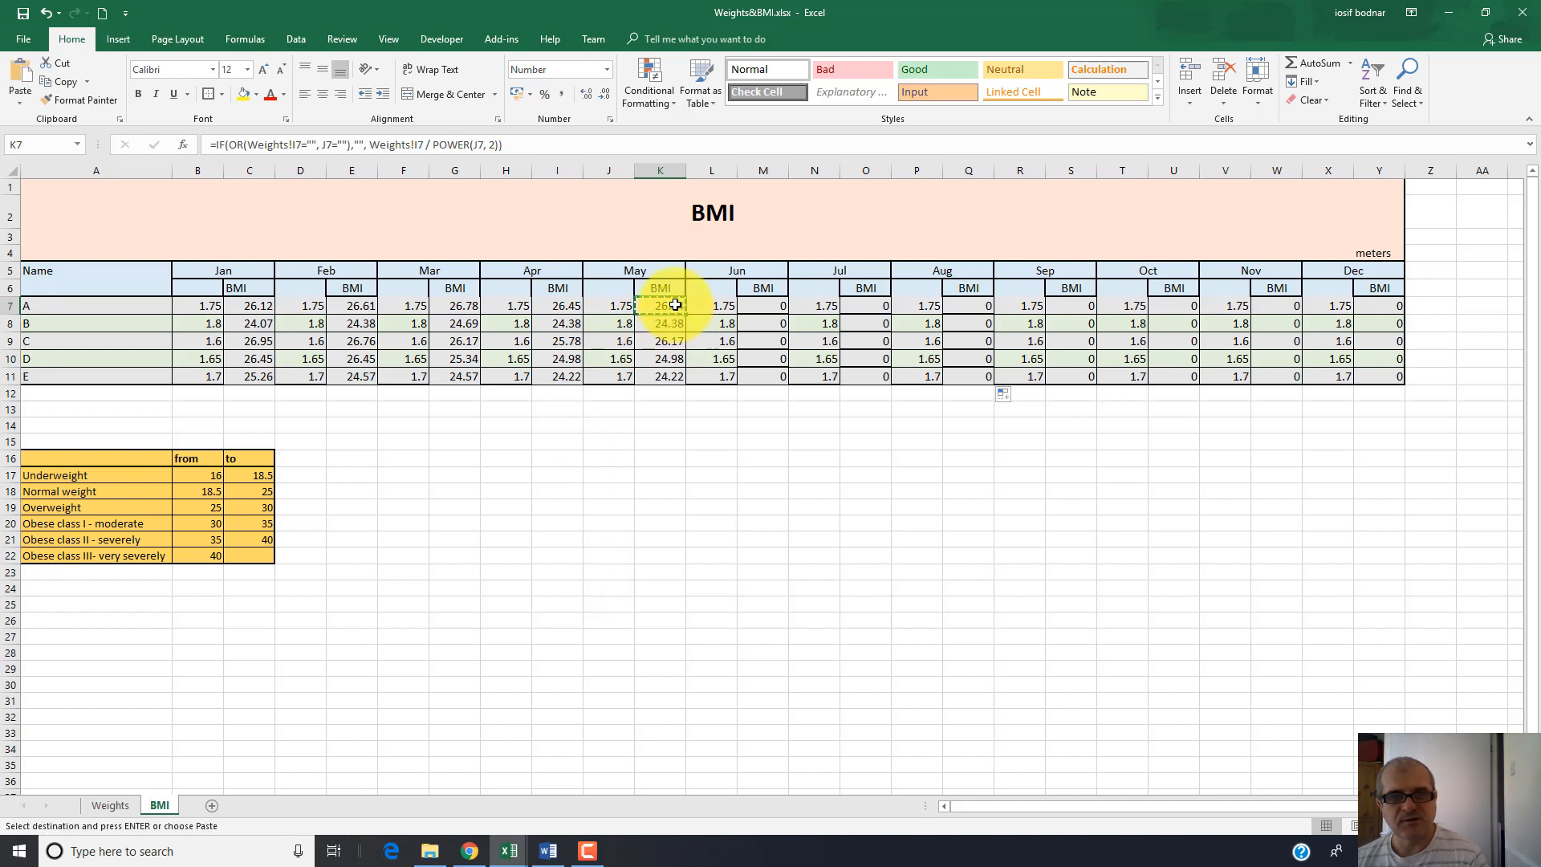
left_click(768, 309)
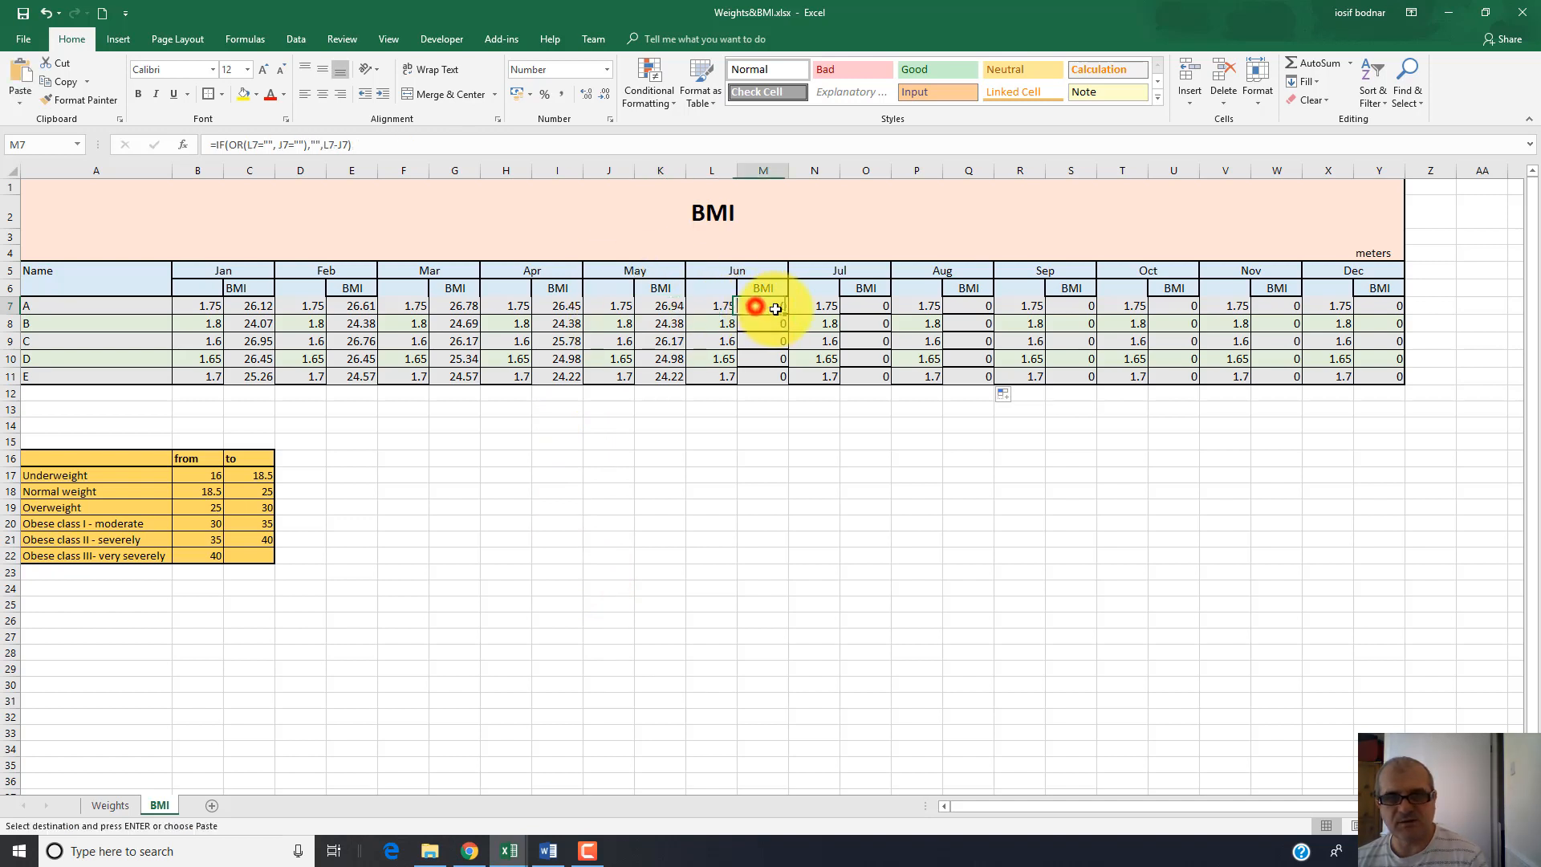
key("ctrl+v")
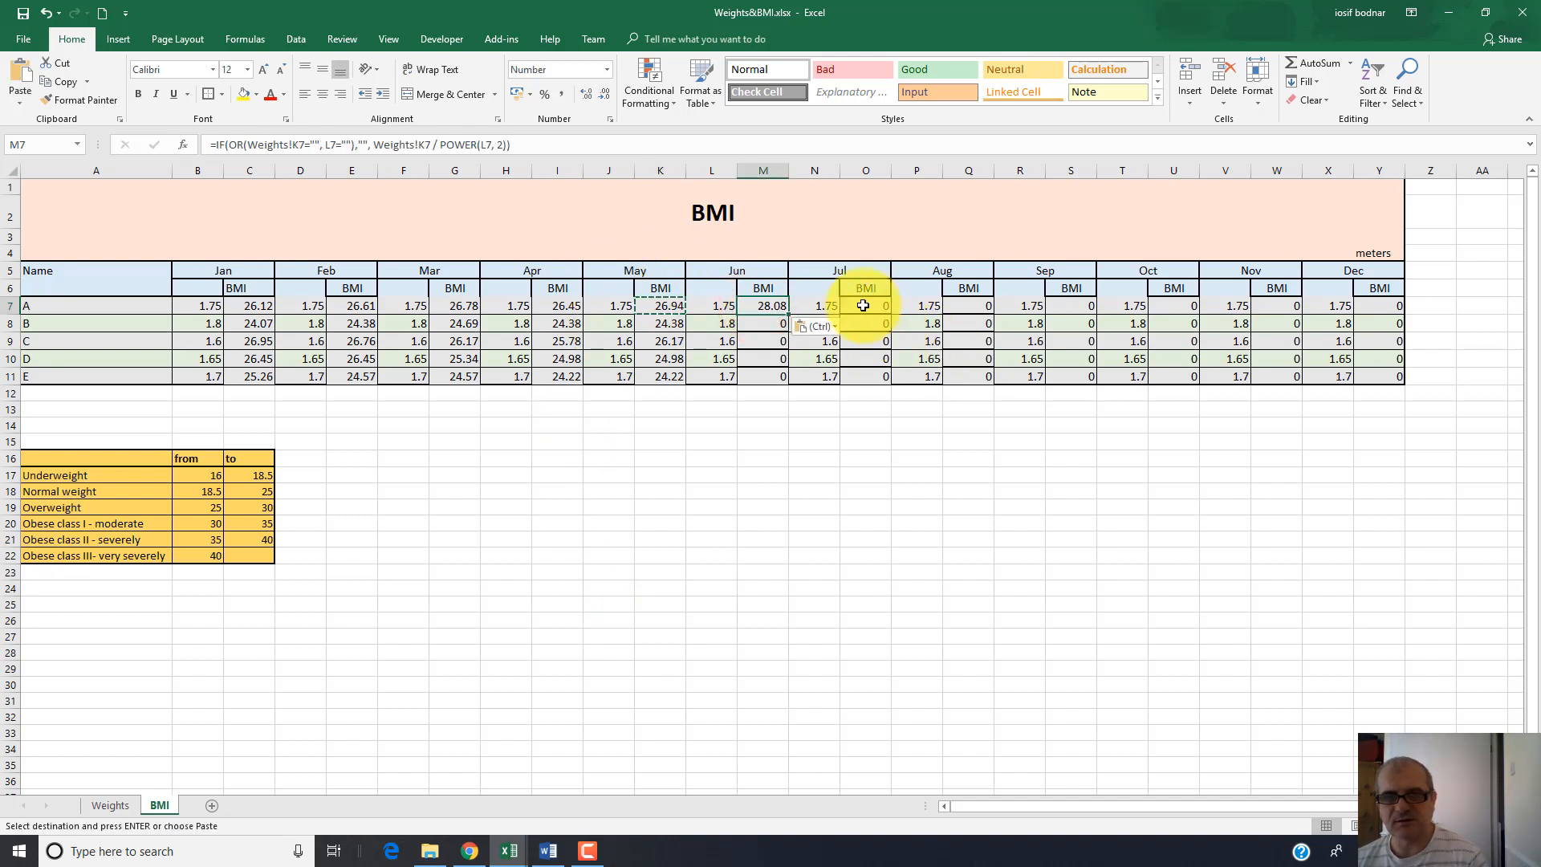
left_click(865, 307)
key("ctrl+v")
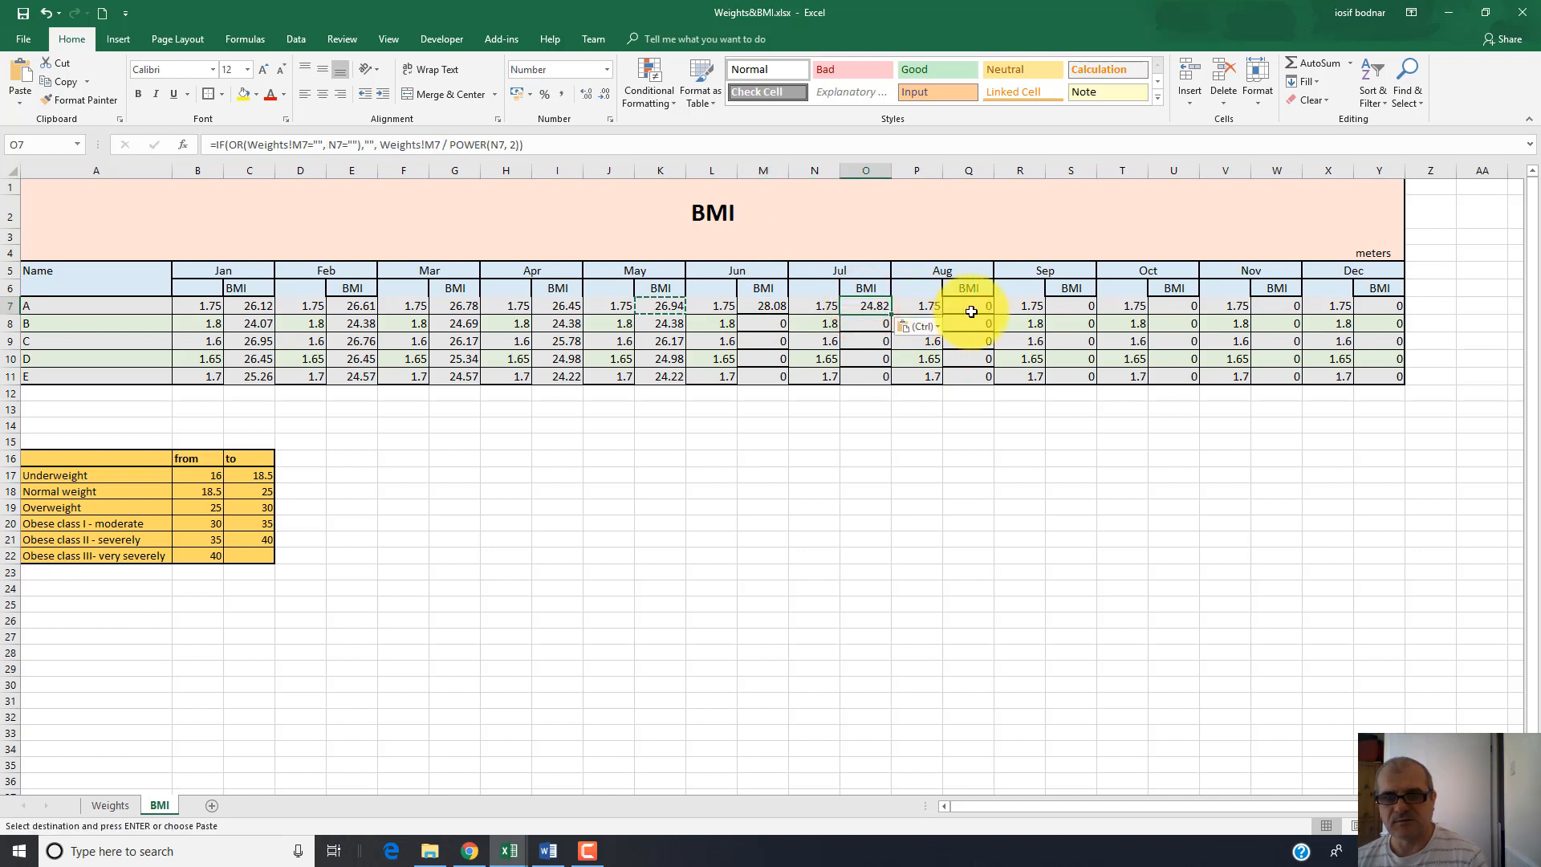
left_click(971, 310)
key("ctrl+v")
Paste the copied May BMI formula into the September through December BMI cells S7, U7, W7 and Y7
left_click(1070, 307)
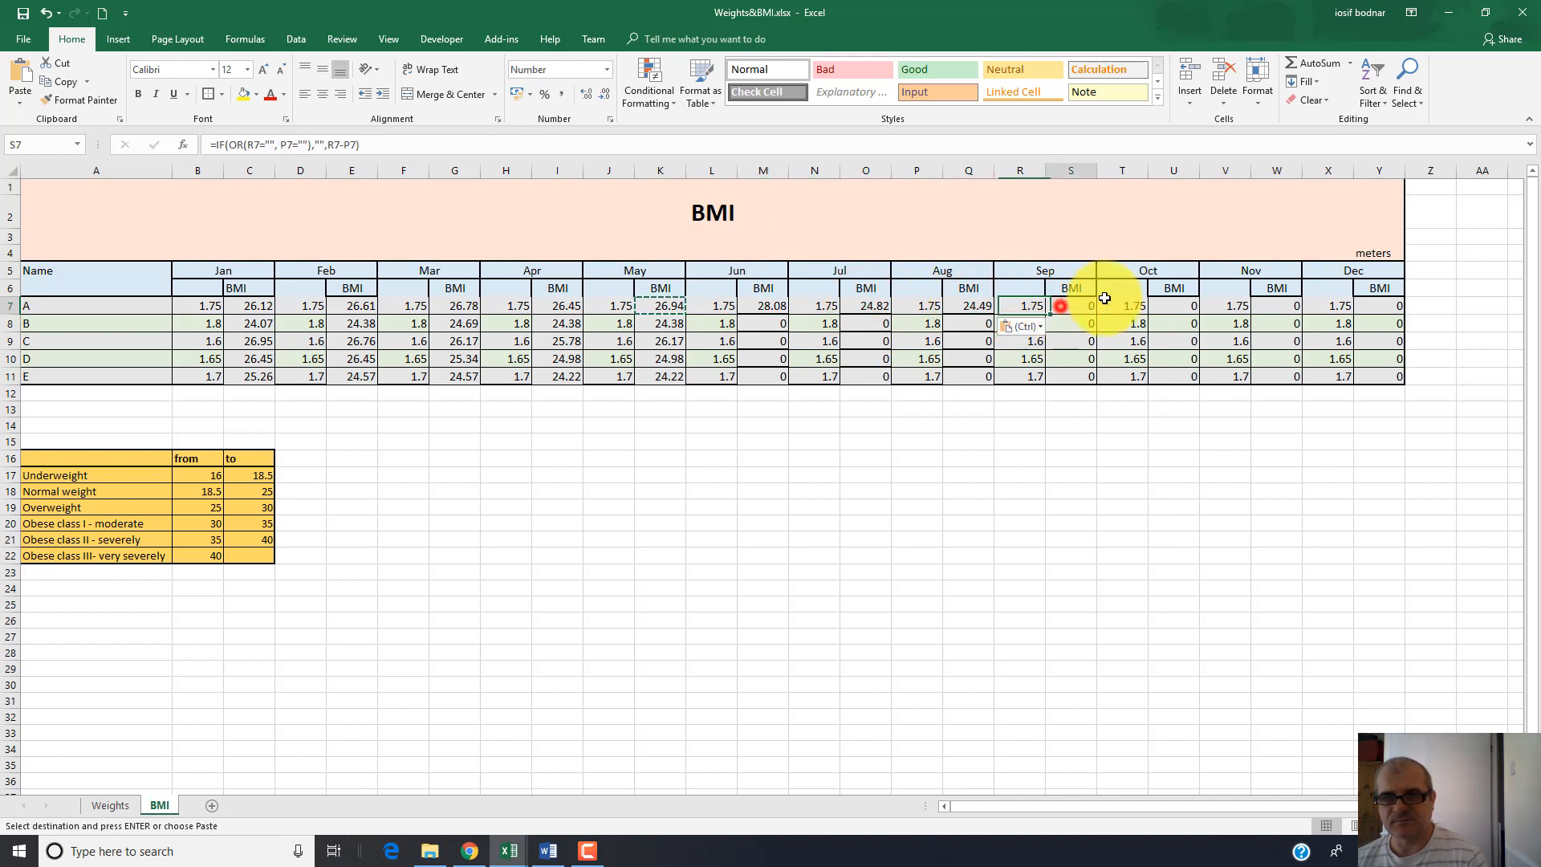
key("ctrl+v")
left_click(1177, 308)
key("ctrl+v")
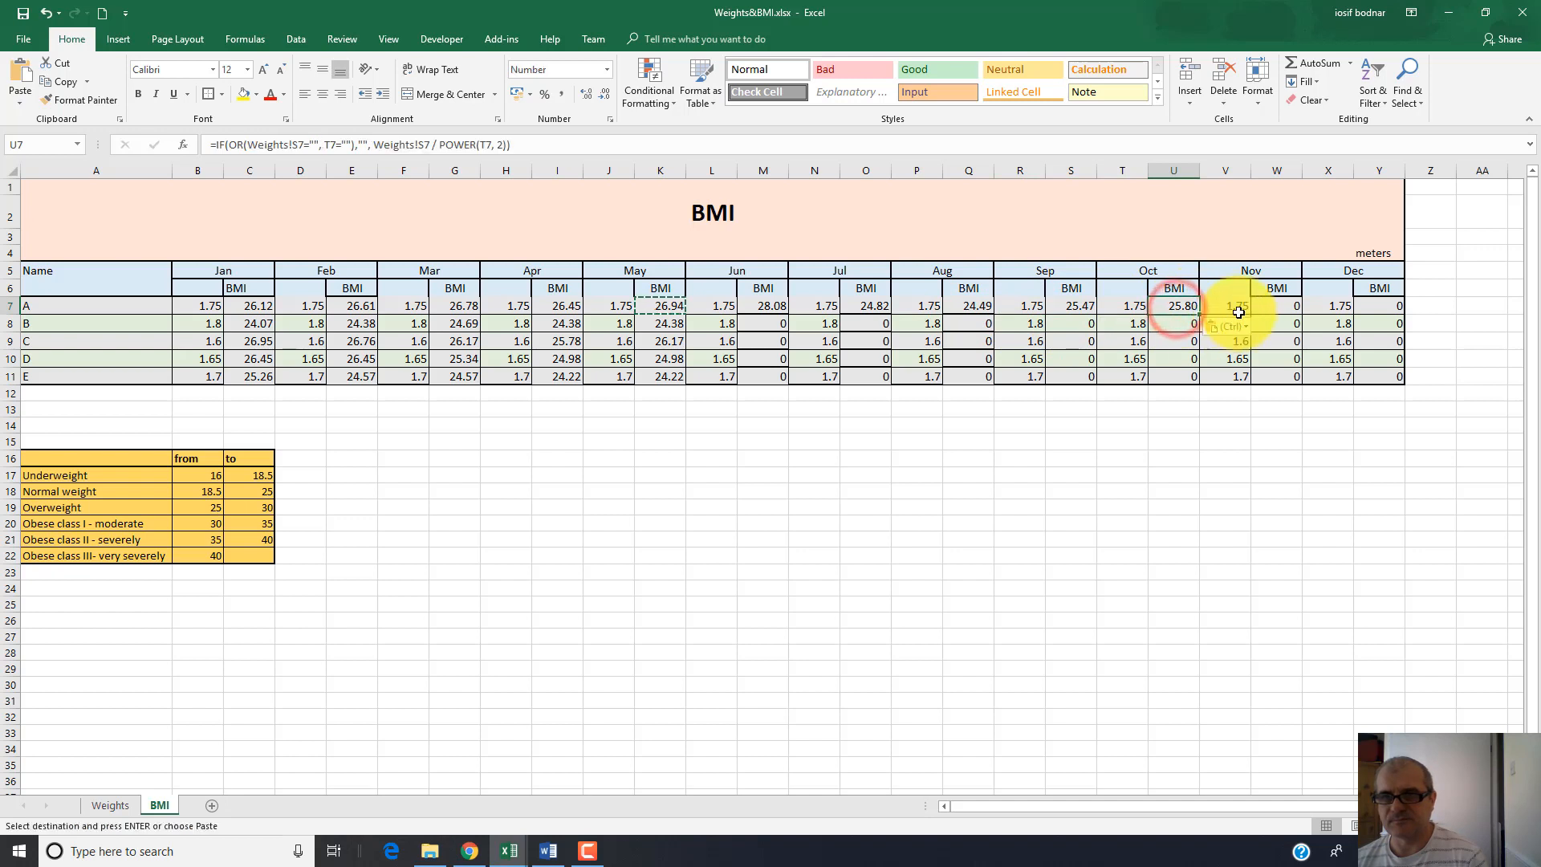
left_click(1281, 305)
key("ctrl+v")
left_click(1379, 308)
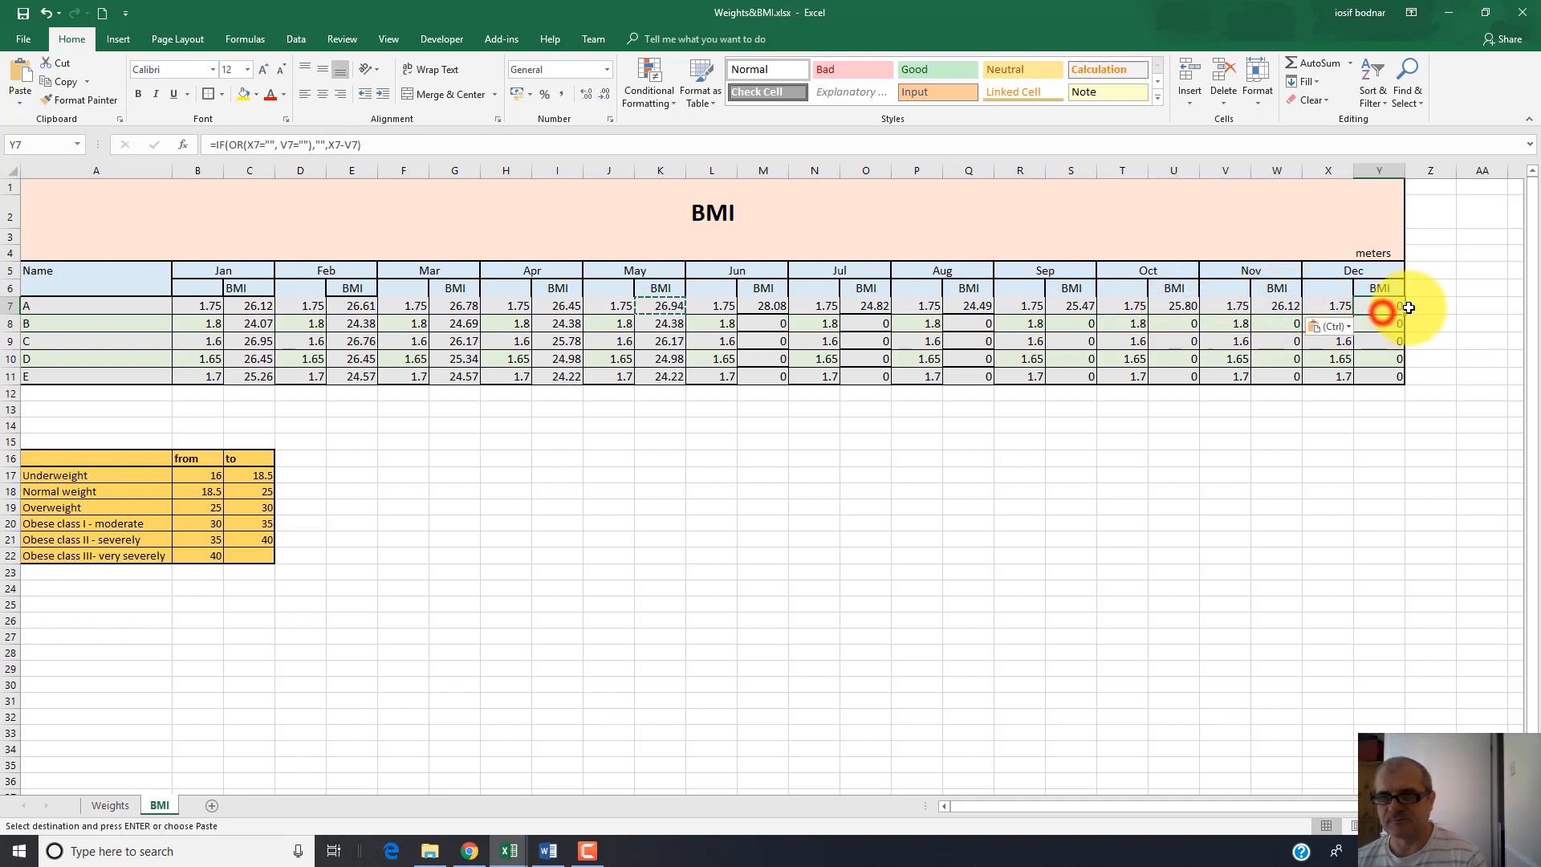
key("ctrl+v")
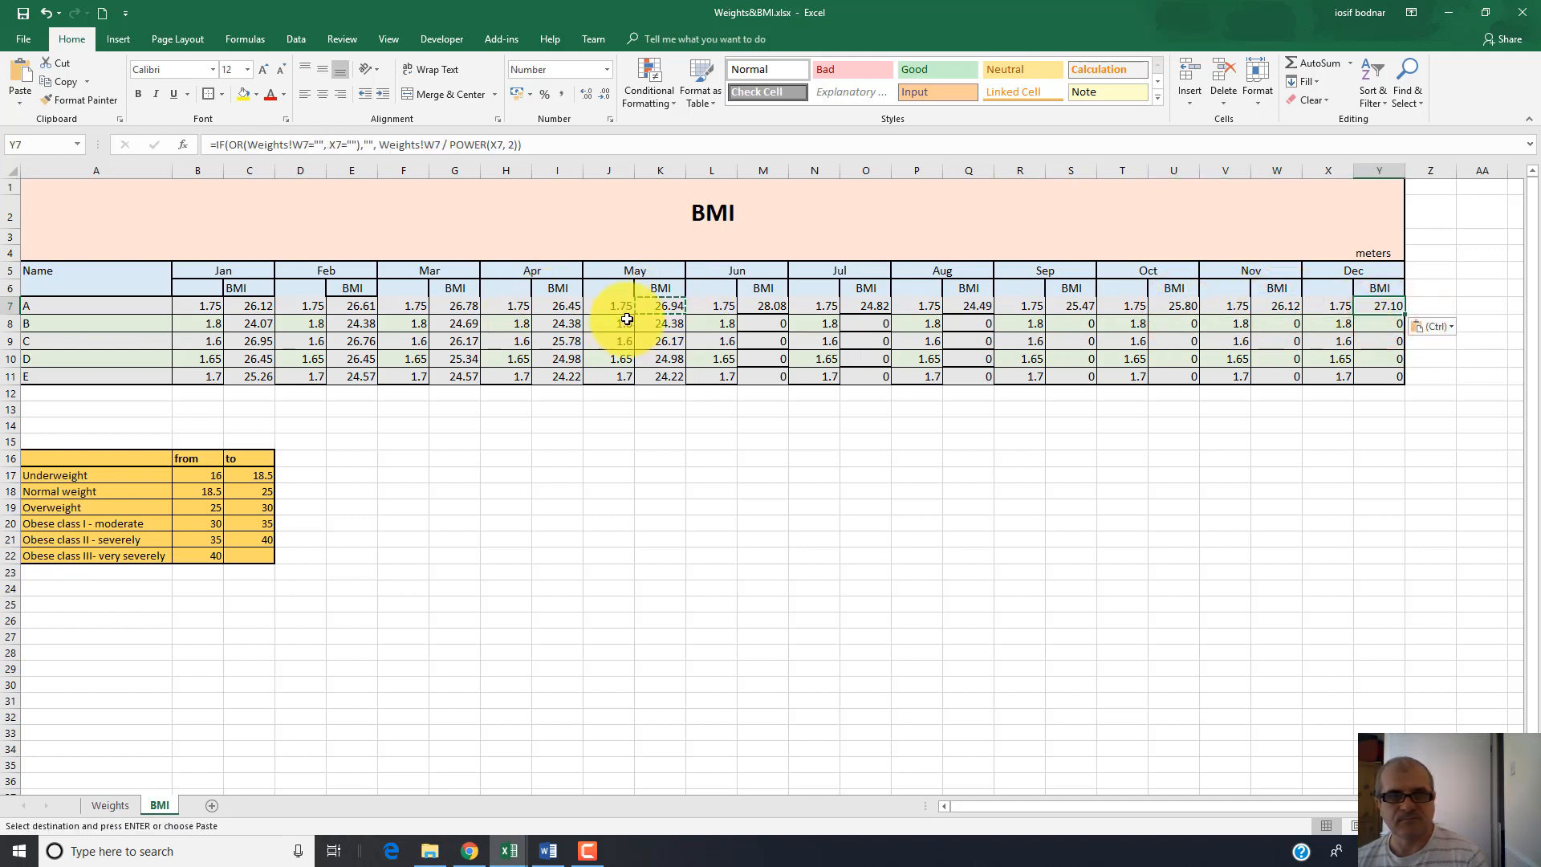
Fill the June, July and August BMI formulas in M7, O7 and Q7 down to row 11
left_click(763, 307)
left_click_drag(789, 315, 787, 378)
left_click(880, 307)
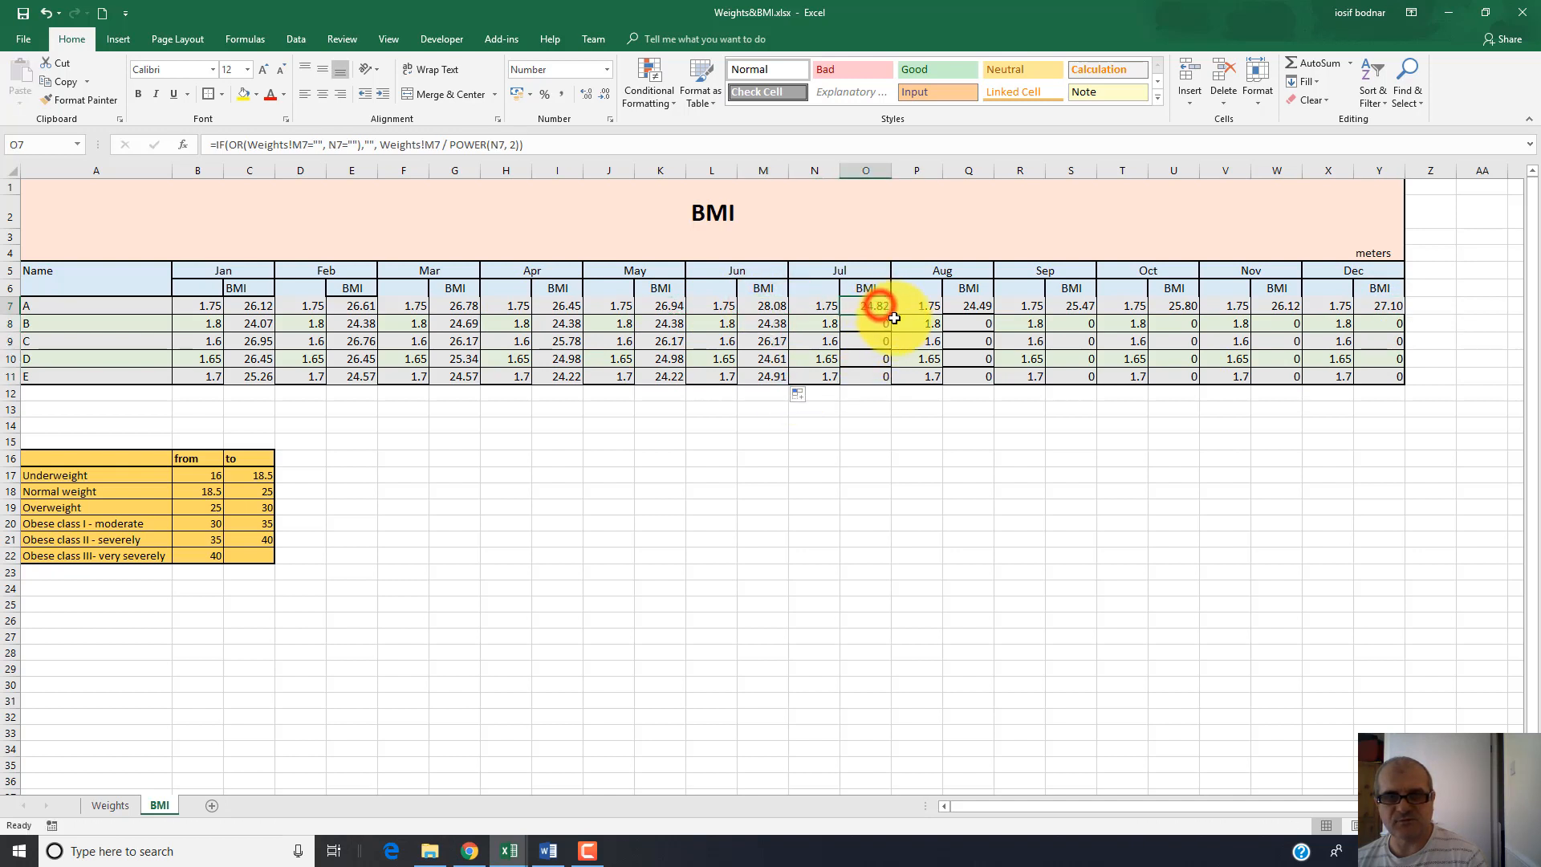
left_click_drag(890, 315, 888, 382)
left_click(982, 305)
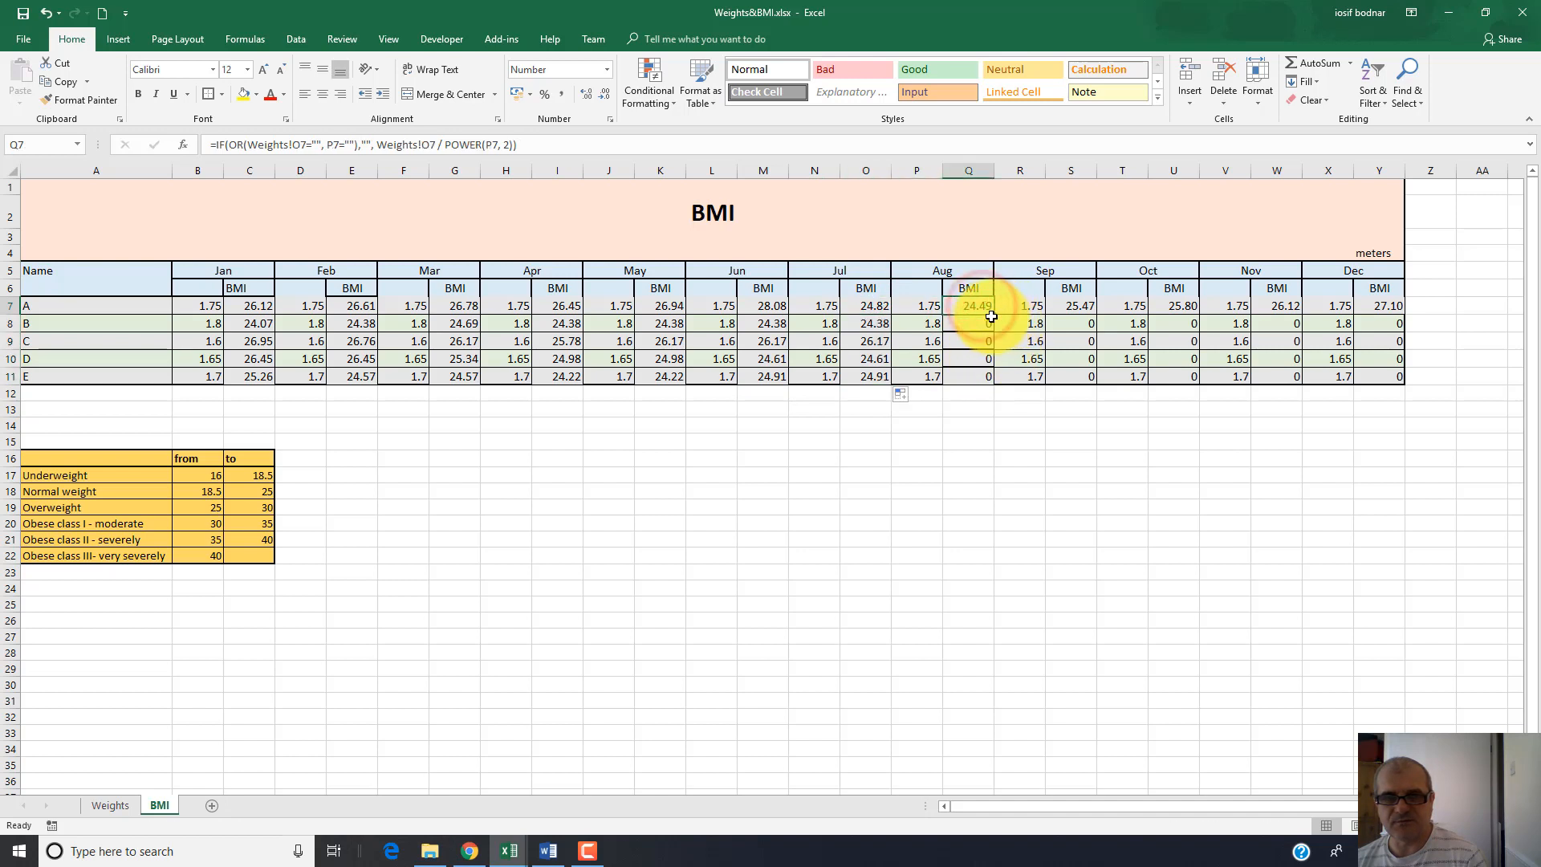
left_click_drag(989, 315, 988, 384)
Fill the September through December BMI formulas in S7, U7, W7 and Y7 down to row 11
left_click(1078, 308)
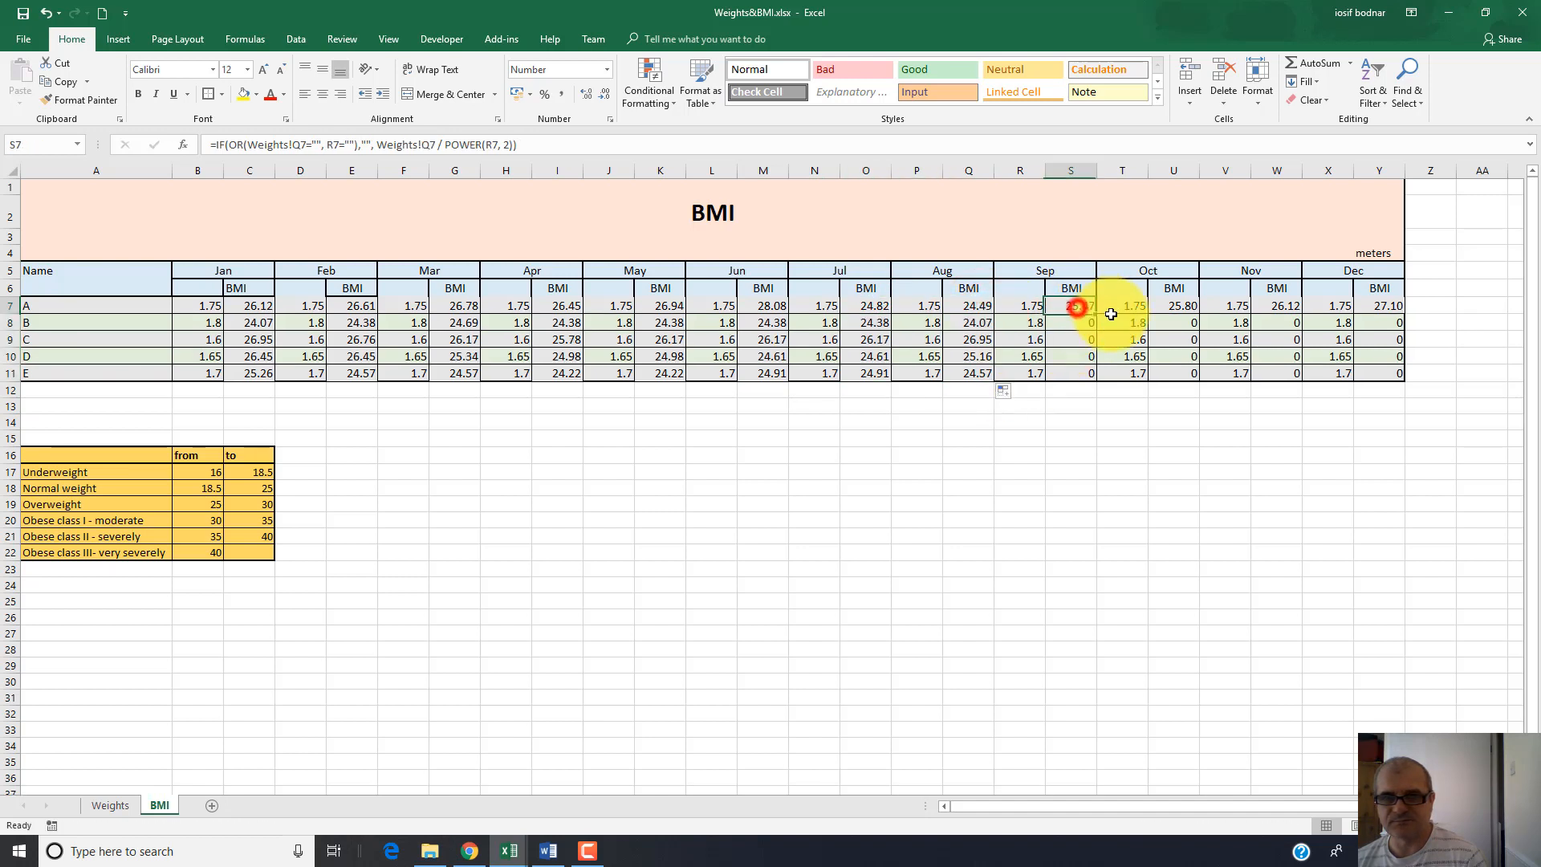
left_click_drag(1097, 314, 1097, 374)
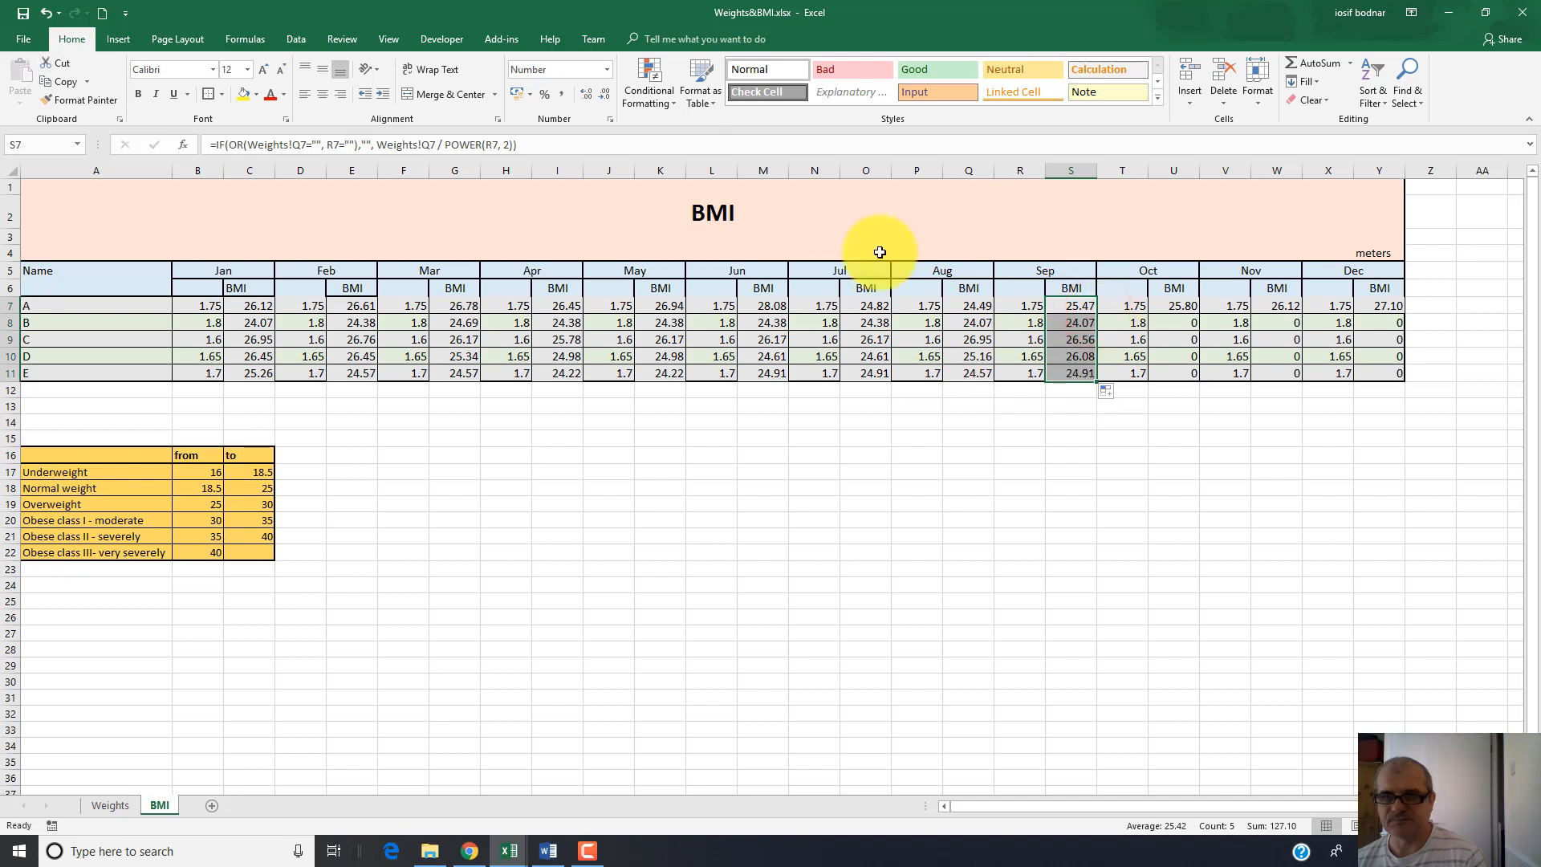
left_click(1188, 309)
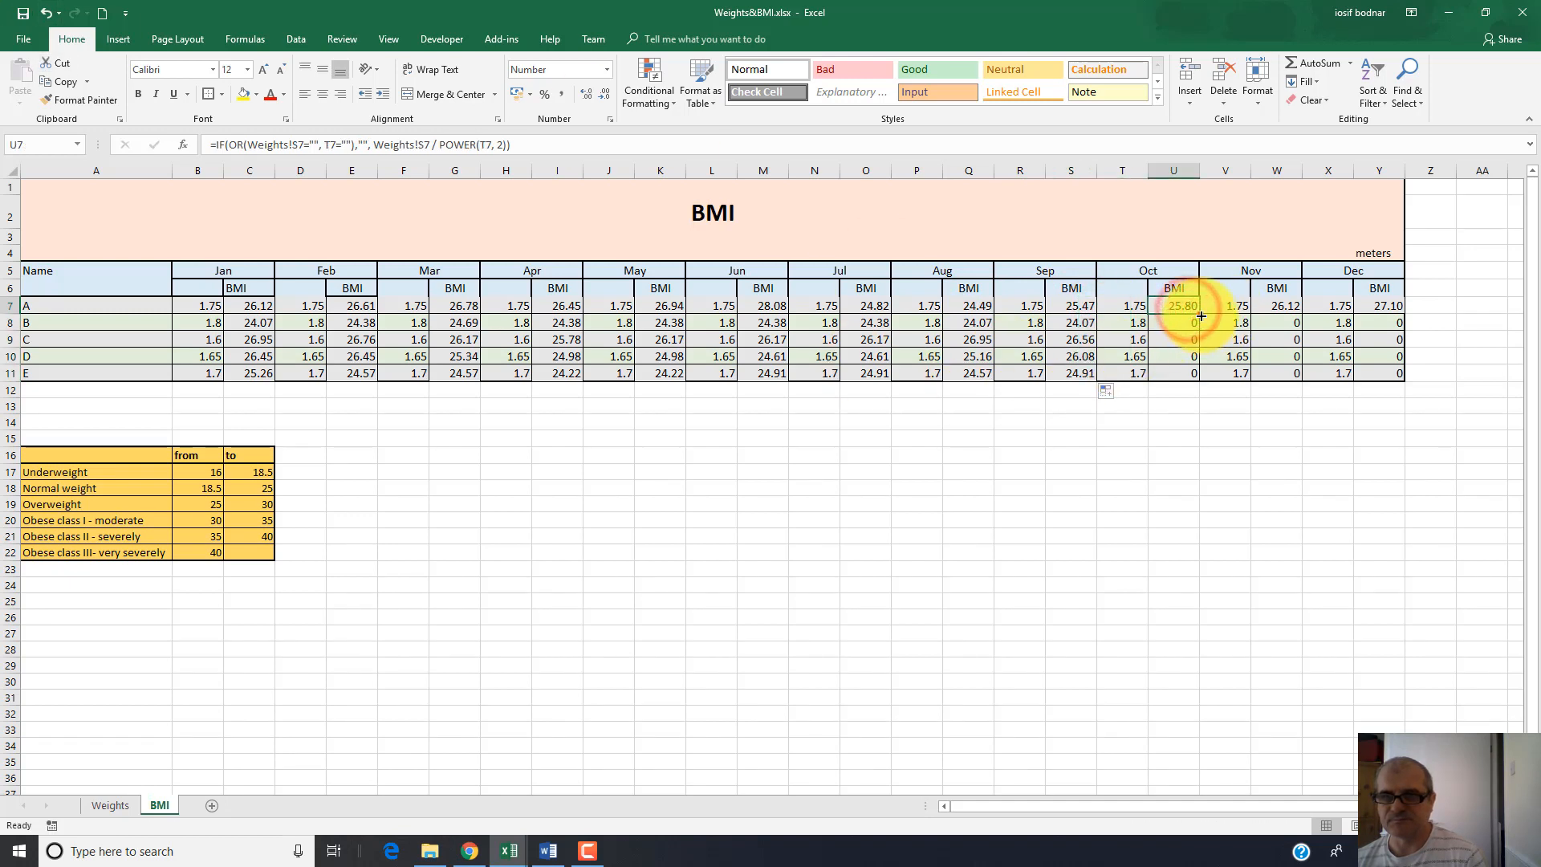
left_click_drag(1198, 314, 1196, 383)
left_click(1279, 309)
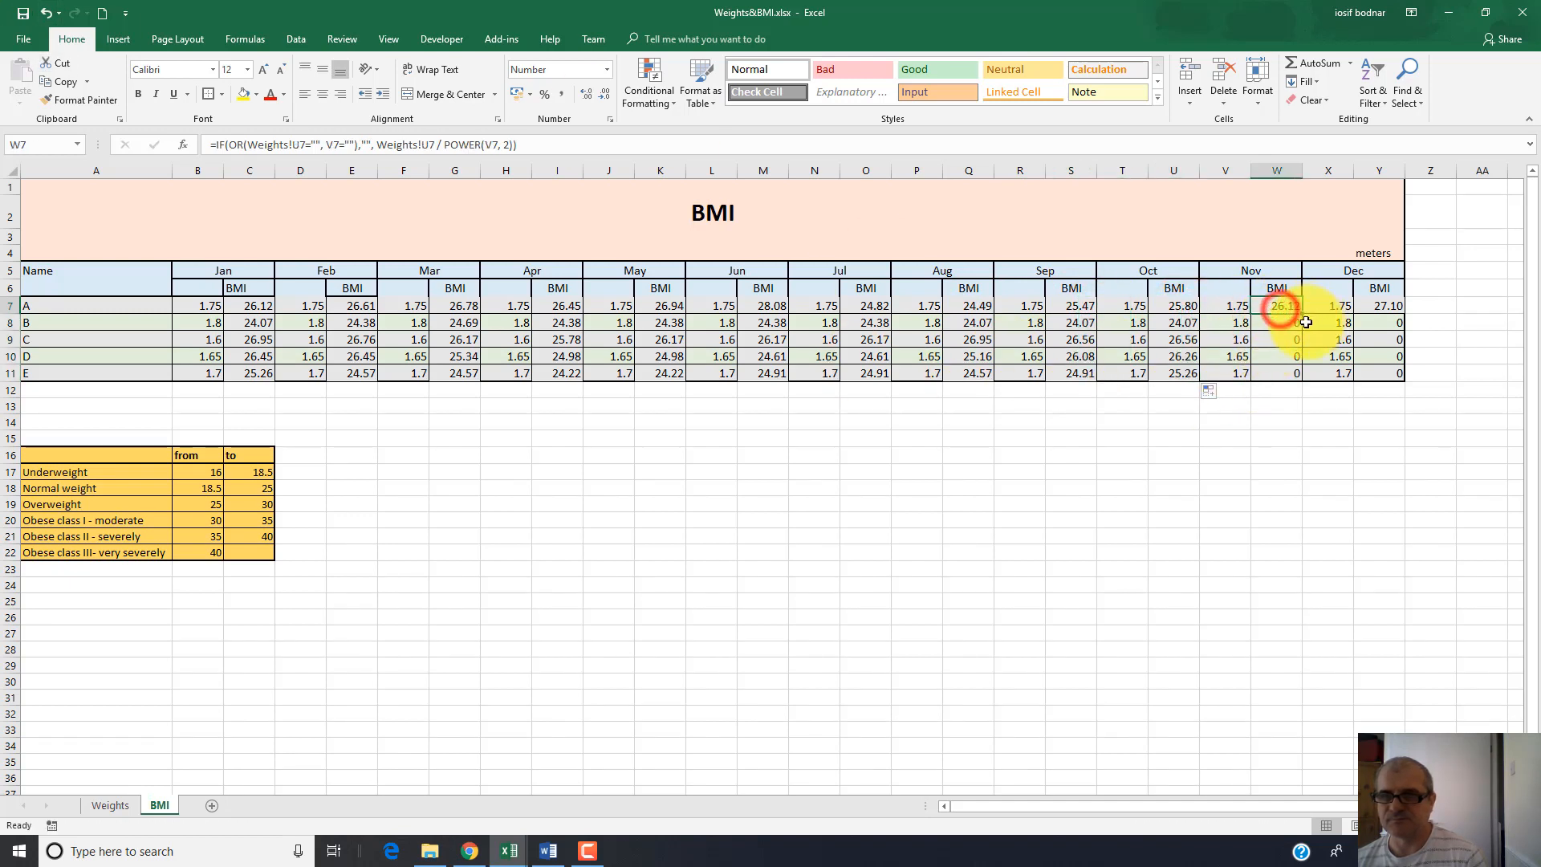
left_click_drag(1301, 315, 1301, 379)
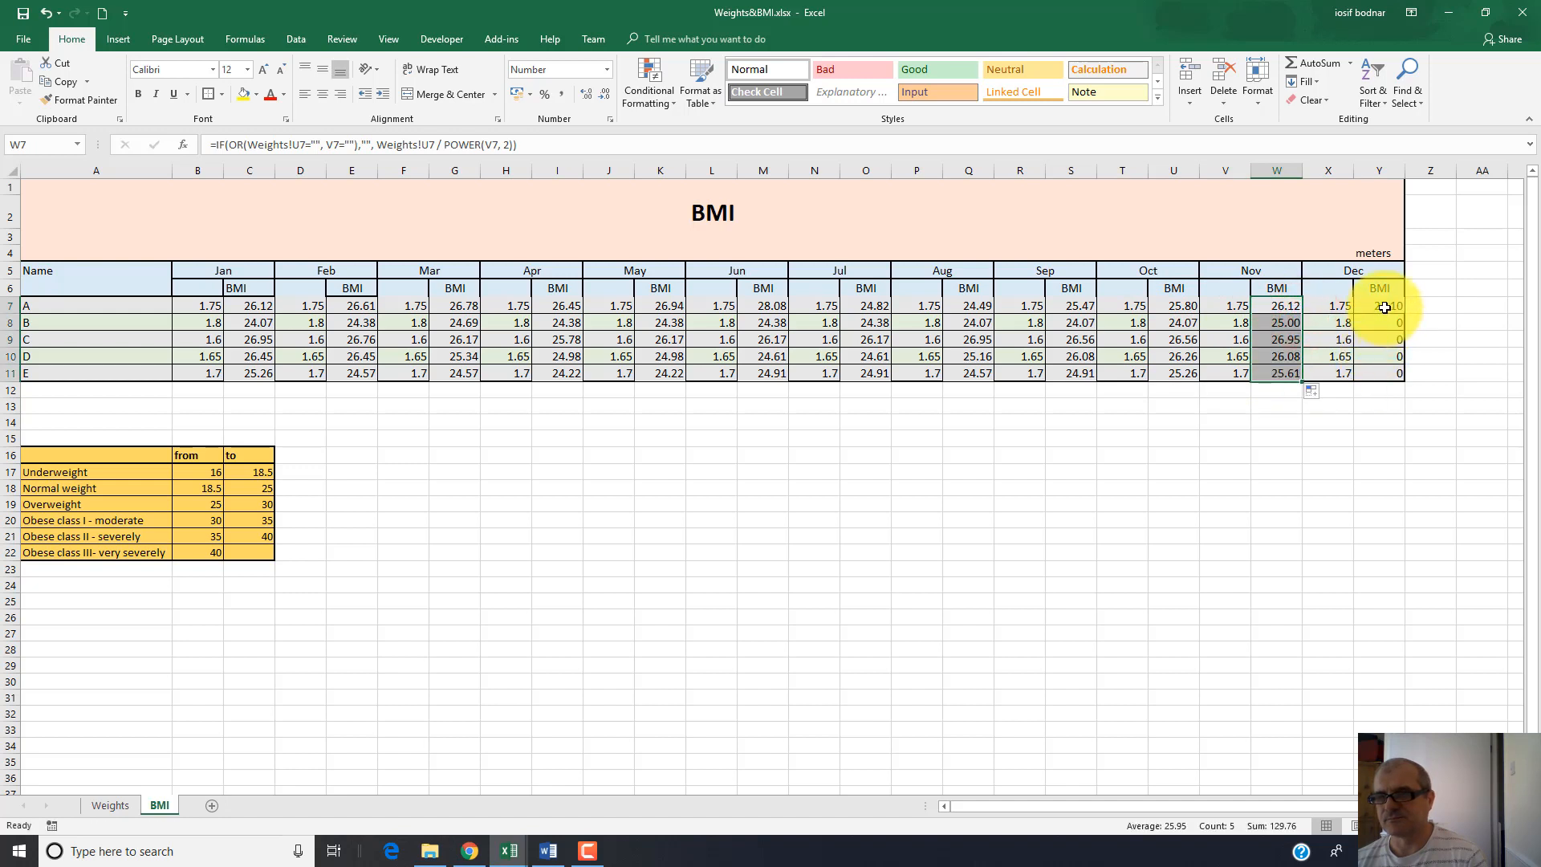
left_click(1386, 306)
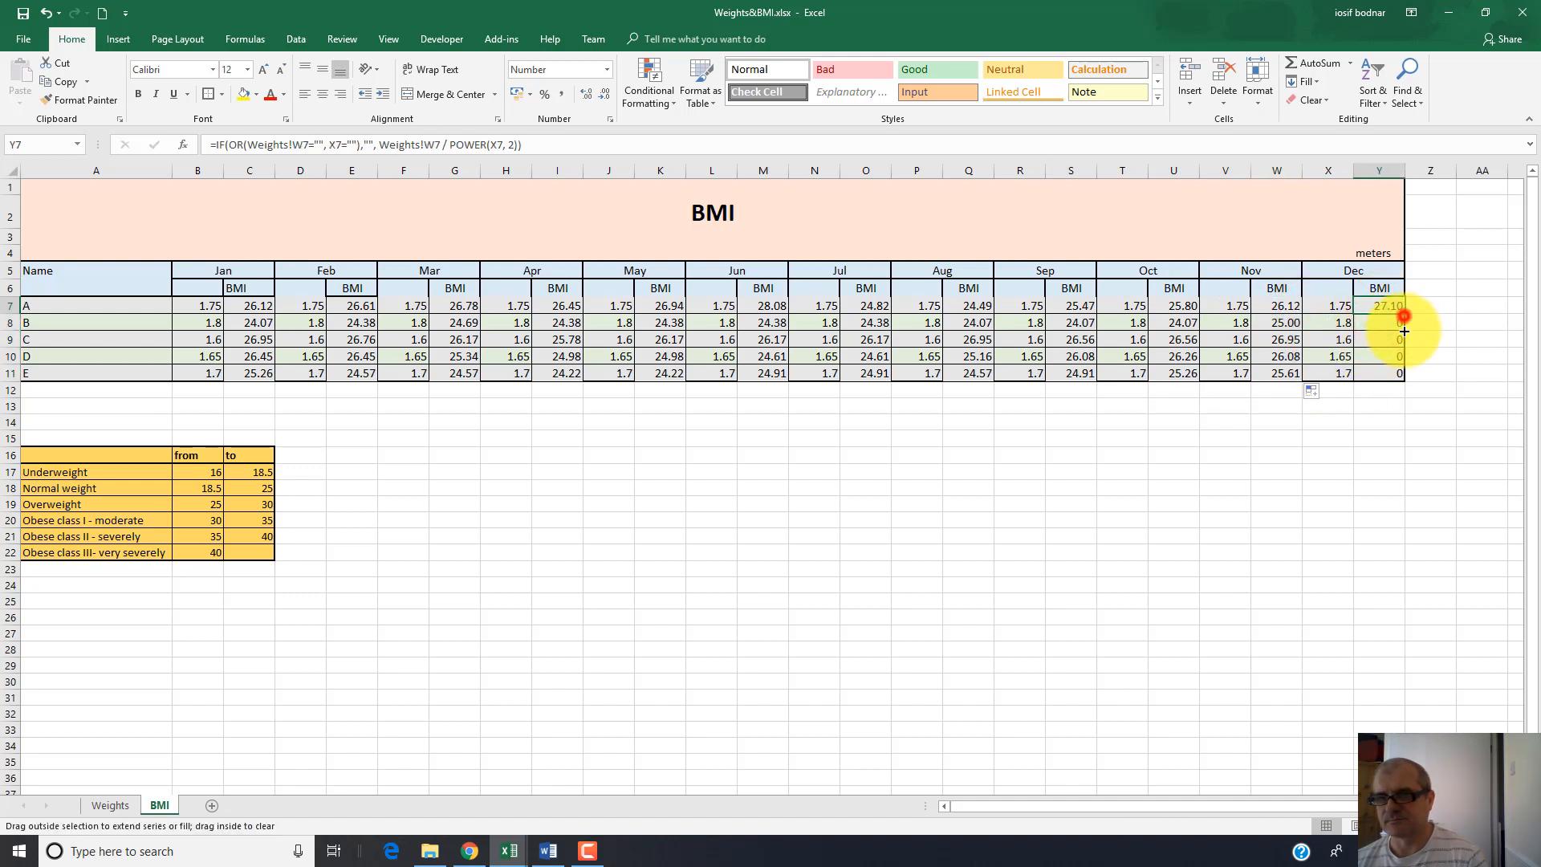
left_click_drag(1403, 316, 1399, 374)
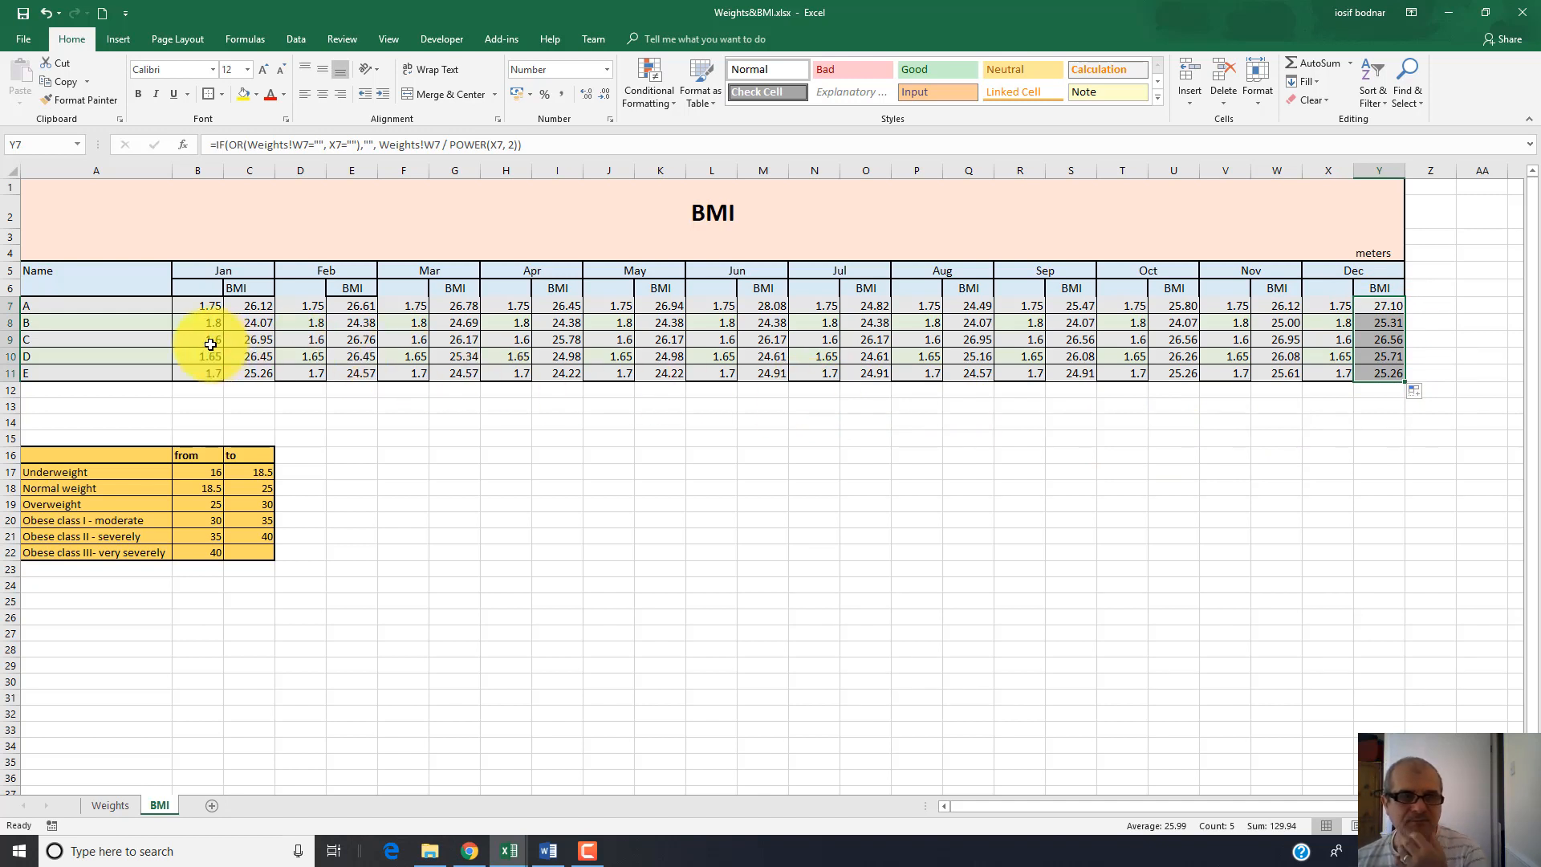
Apply the current border style to the blank February through May subheader cells D6, F6, H6 and J6
left_click(666, 358)
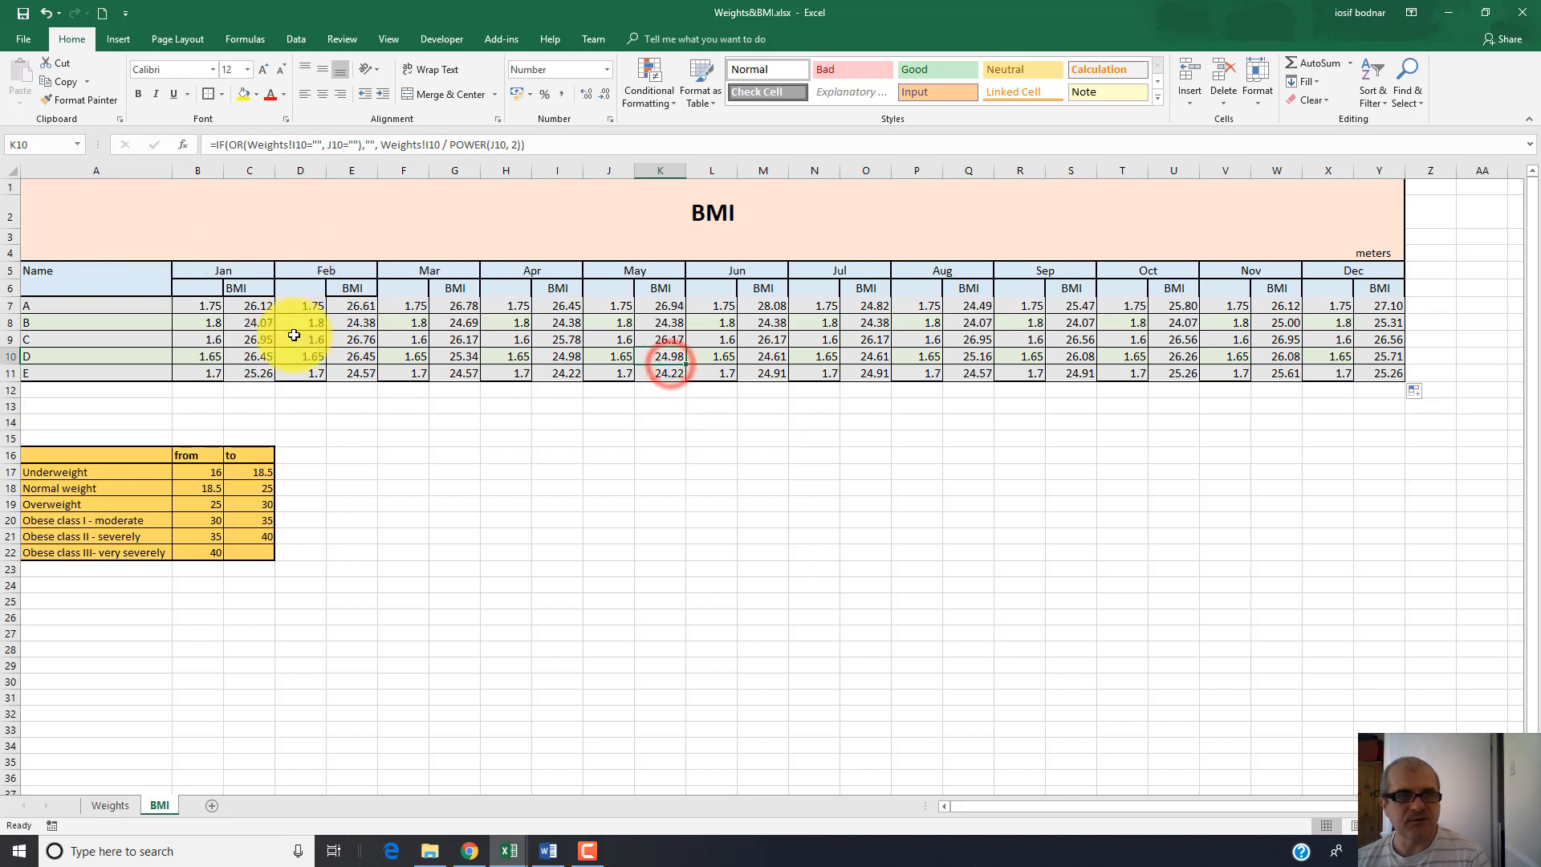
left_click(297, 292)
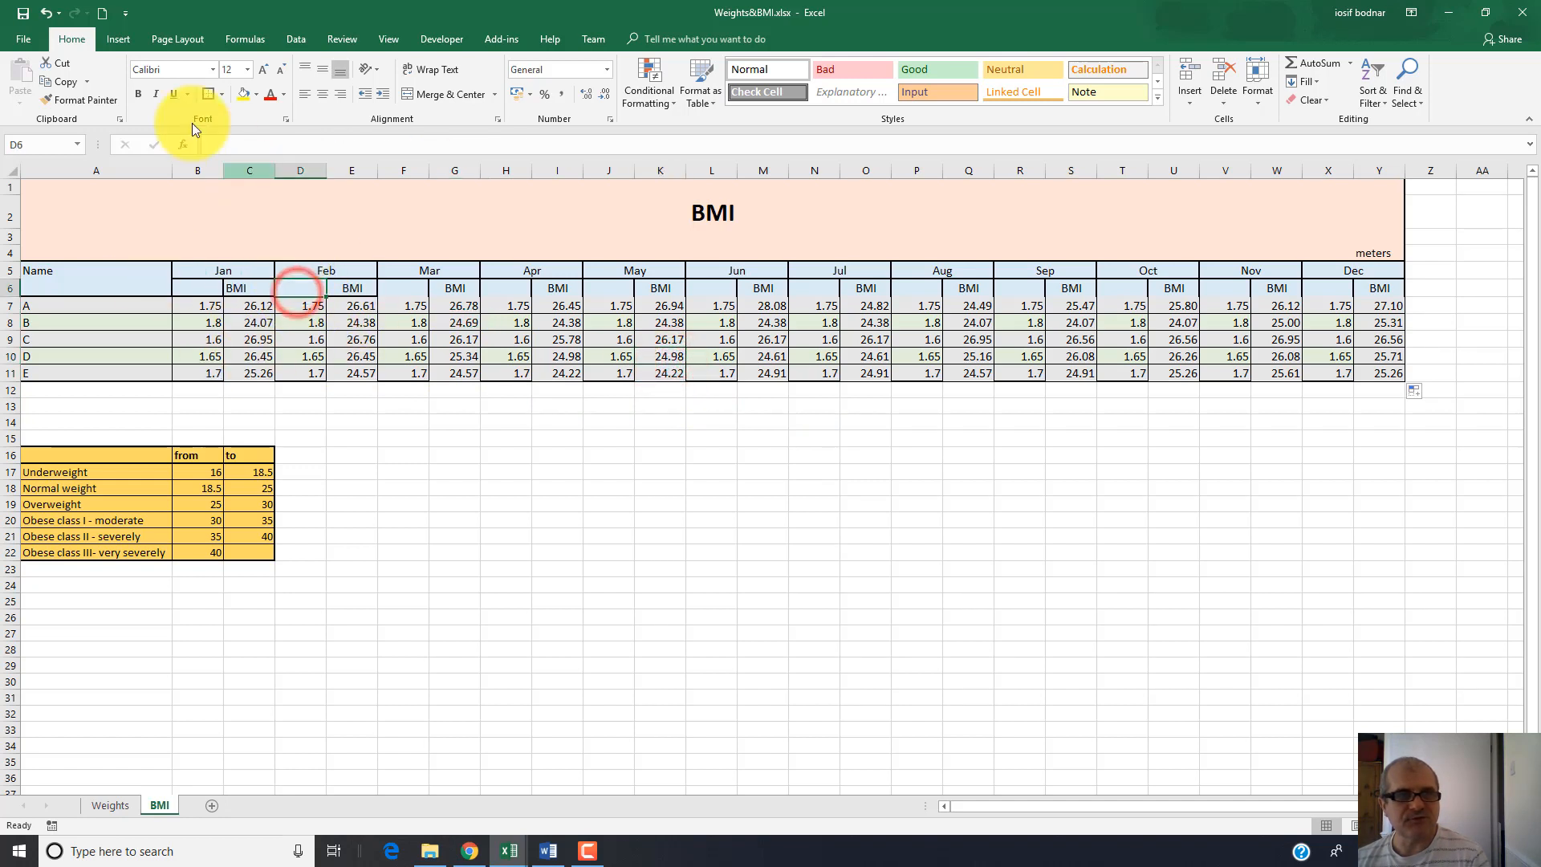
left_click(207, 93)
left_click(401, 290)
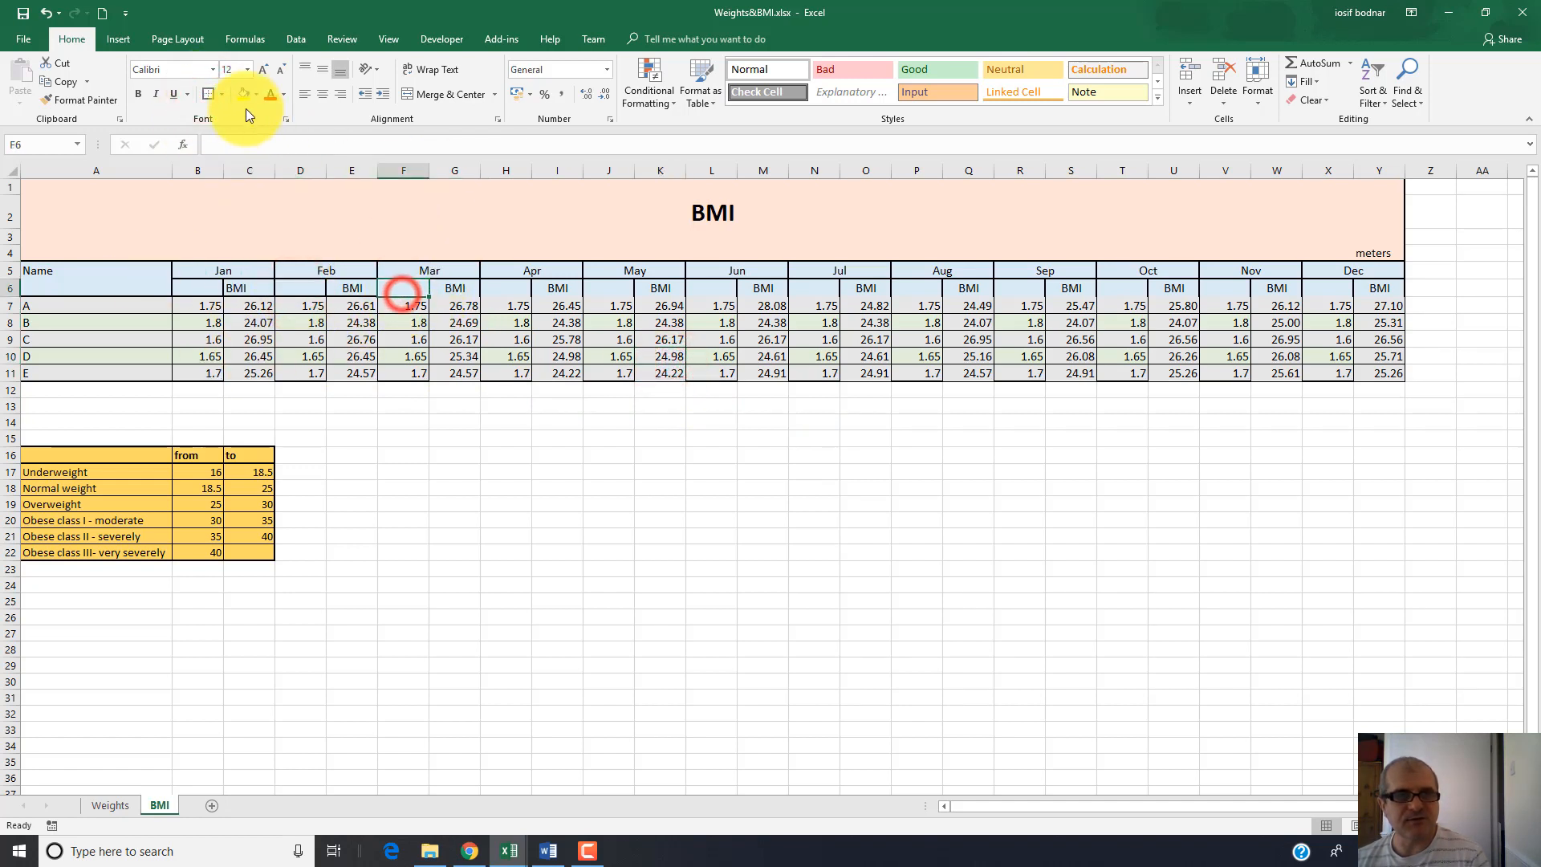
left_click(505, 289)
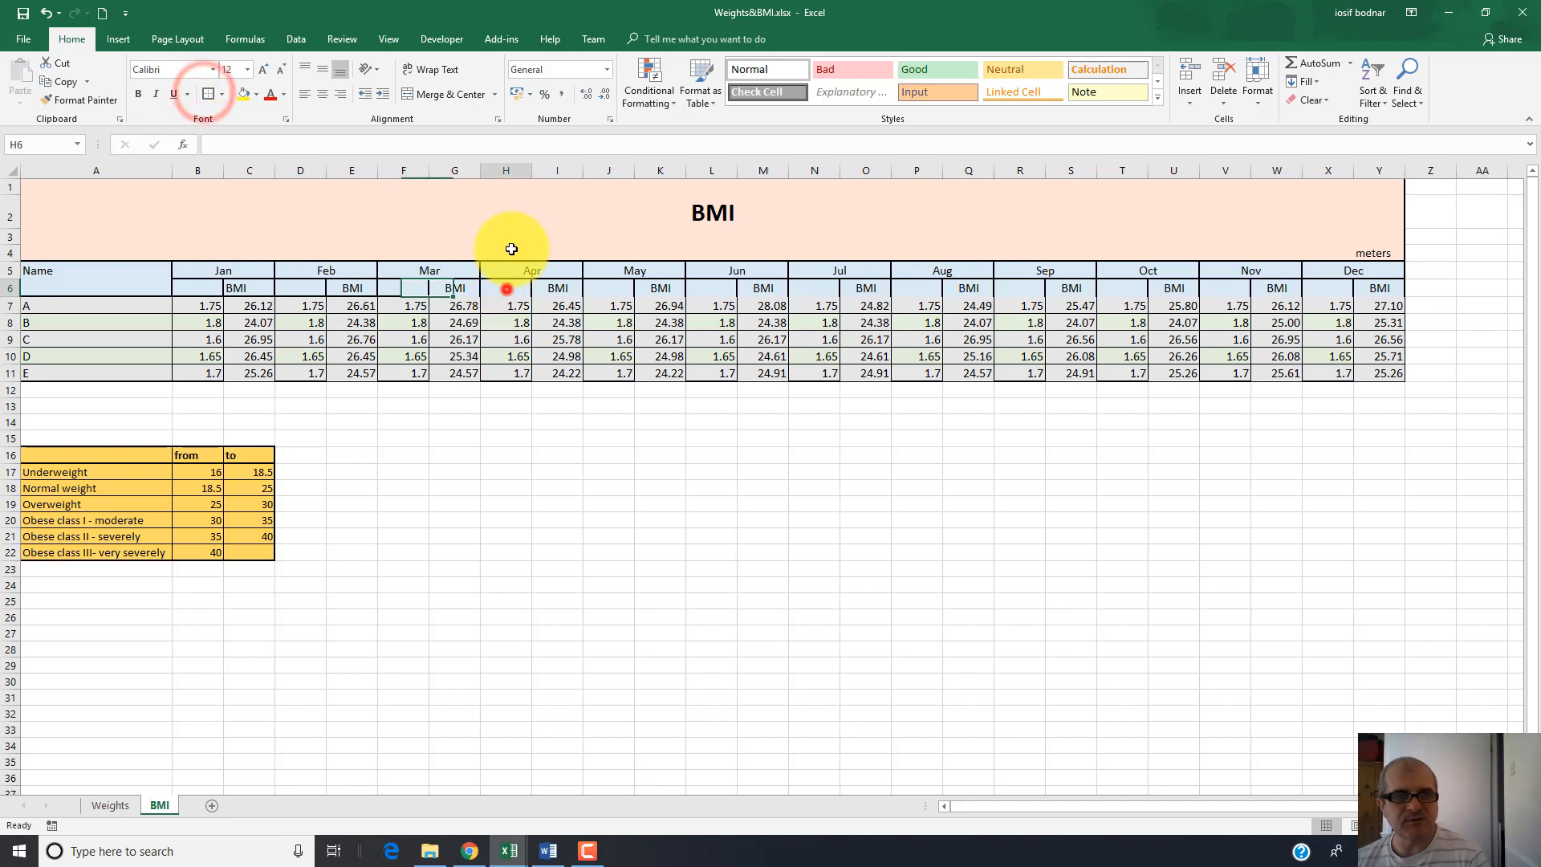
left_click(207, 93)
left_click(608, 289)
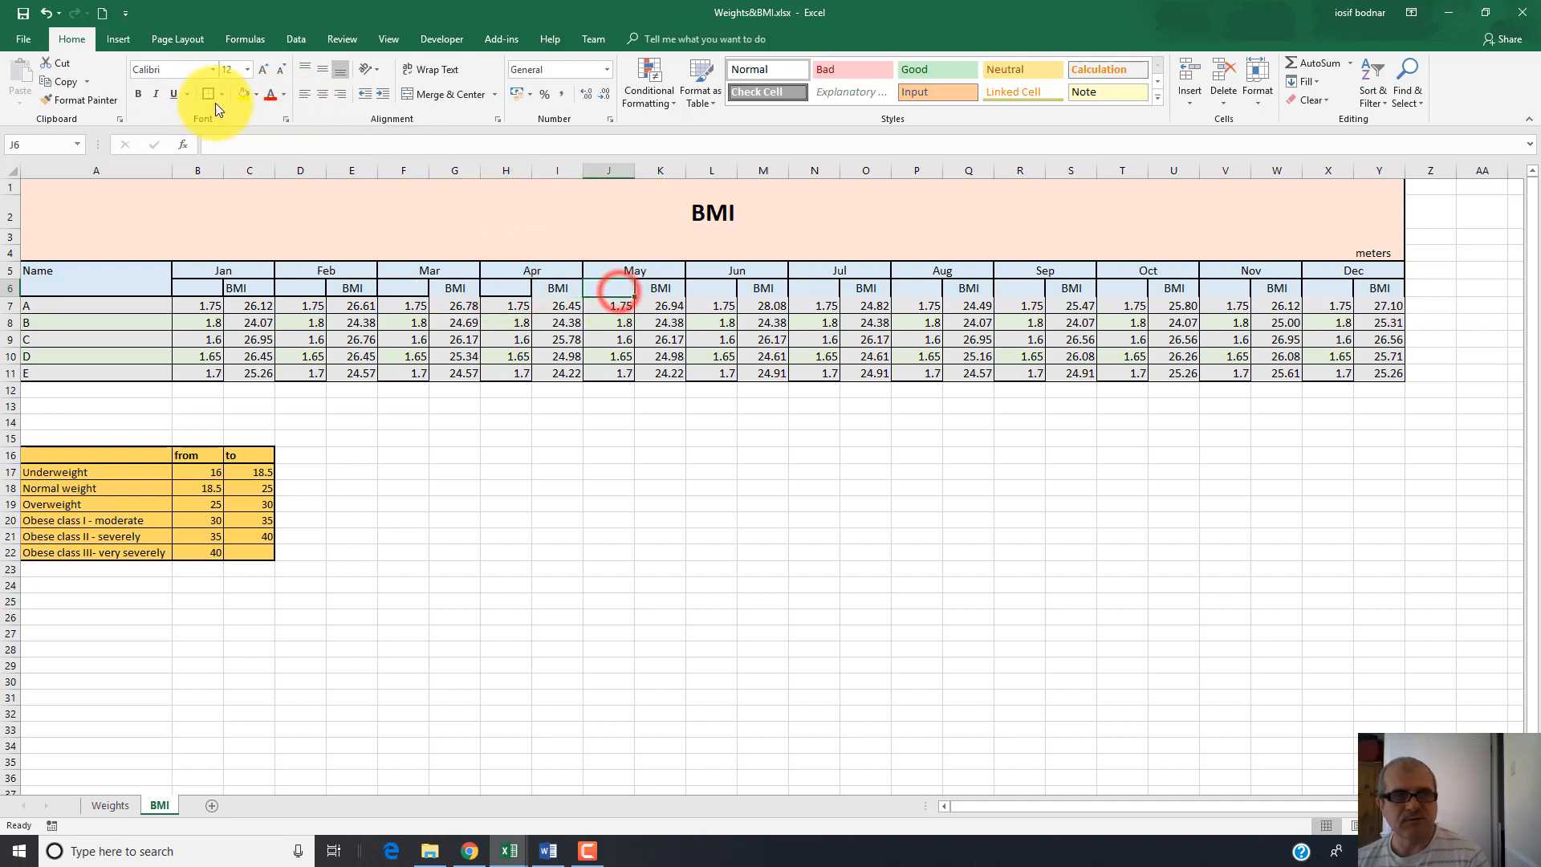
left_click(207, 93)
Apply the same border to the blank June through September subheader cells L6, N6, P6 and R6
left_click(711, 288)
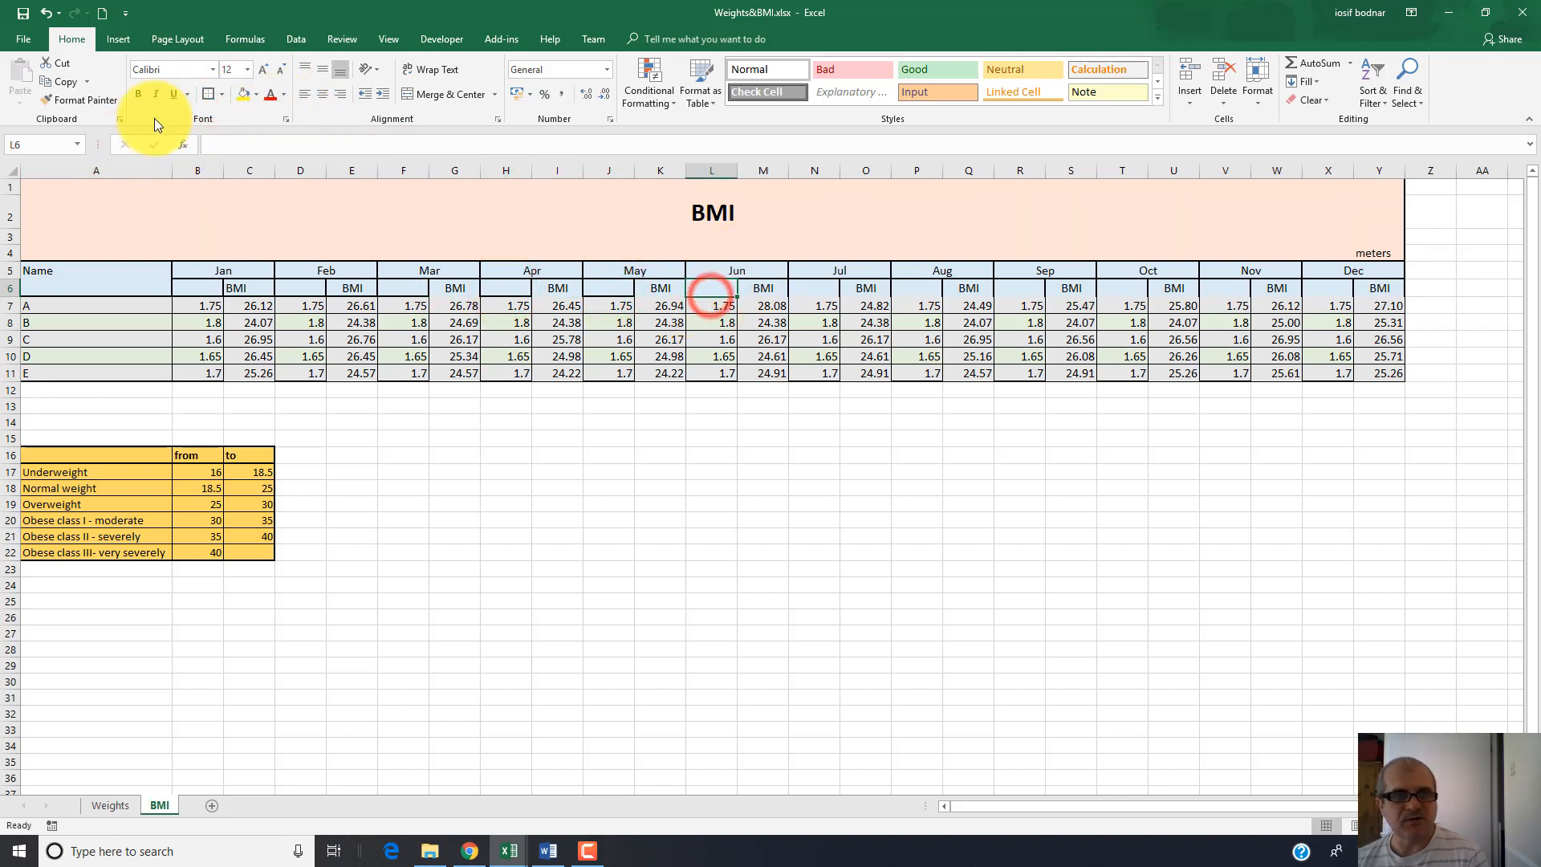
left_click(208, 93)
left_click(811, 290)
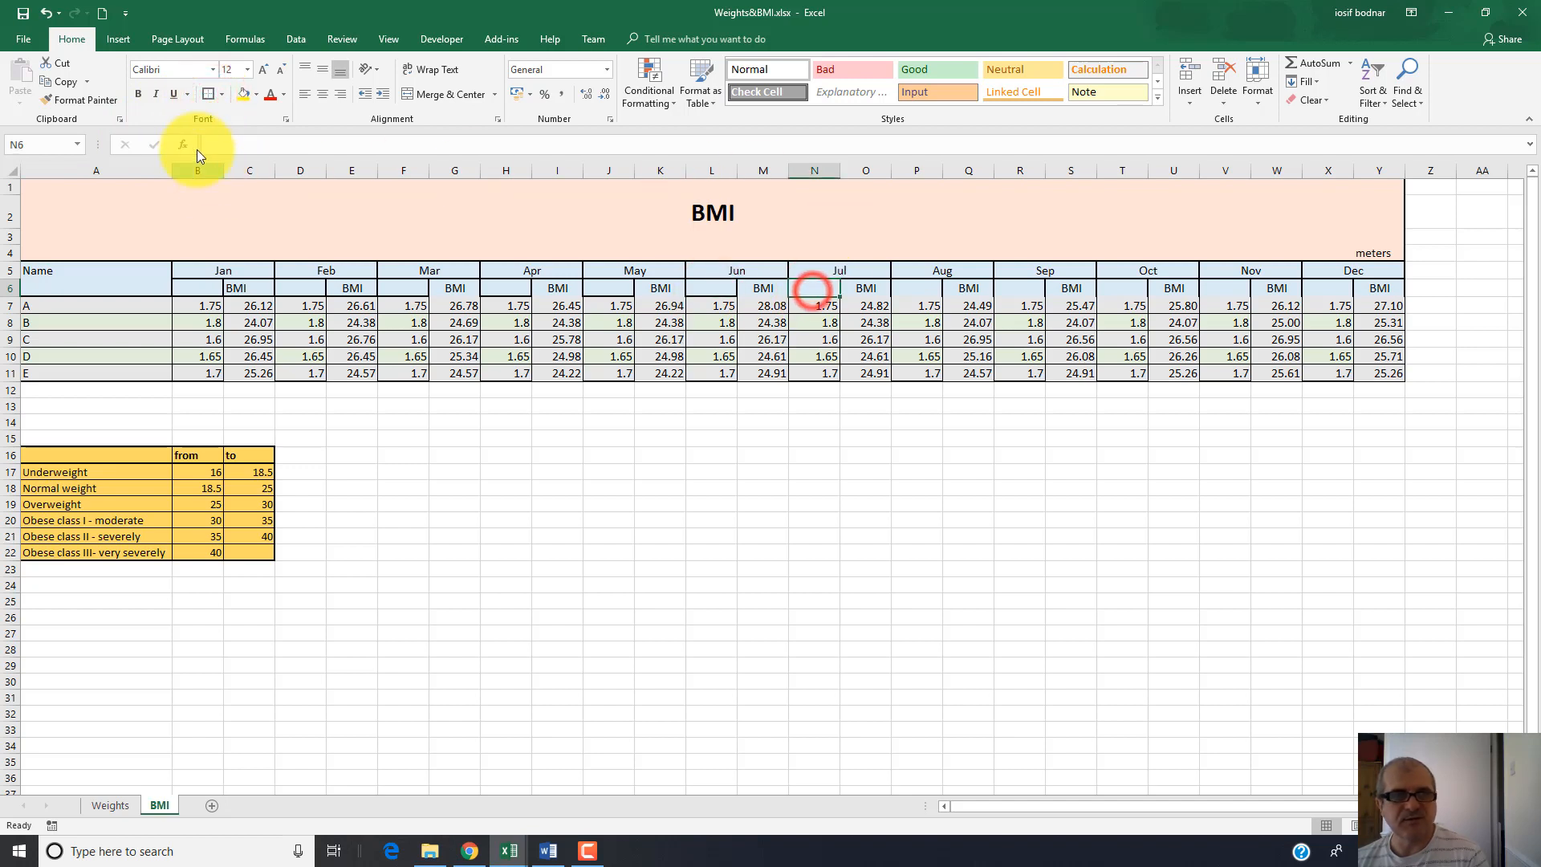
left_click(917, 289)
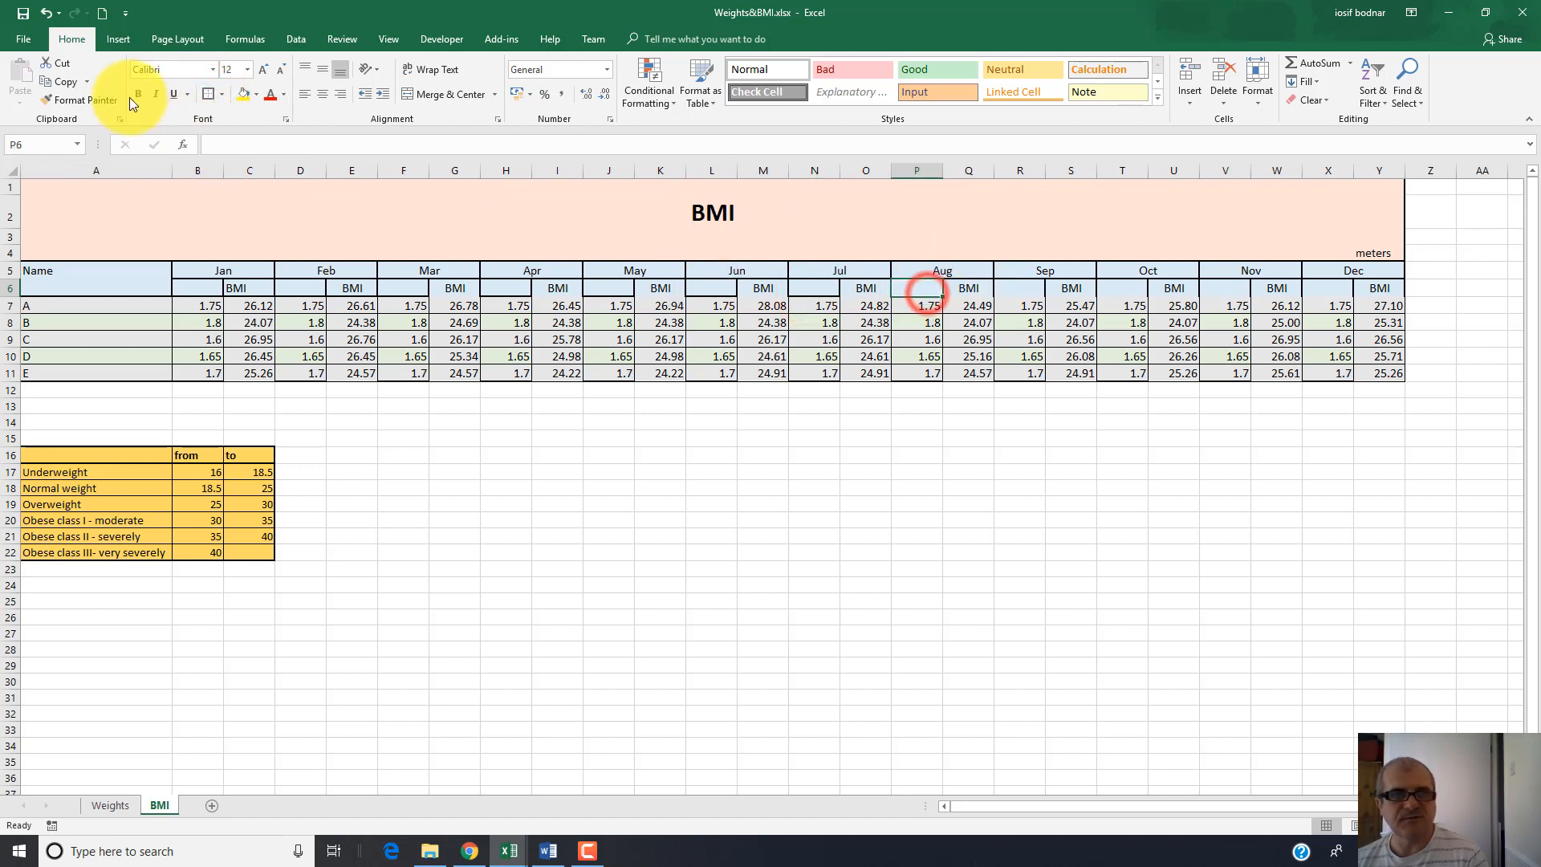
left_click(208, 93)
left_click(1015, 289)
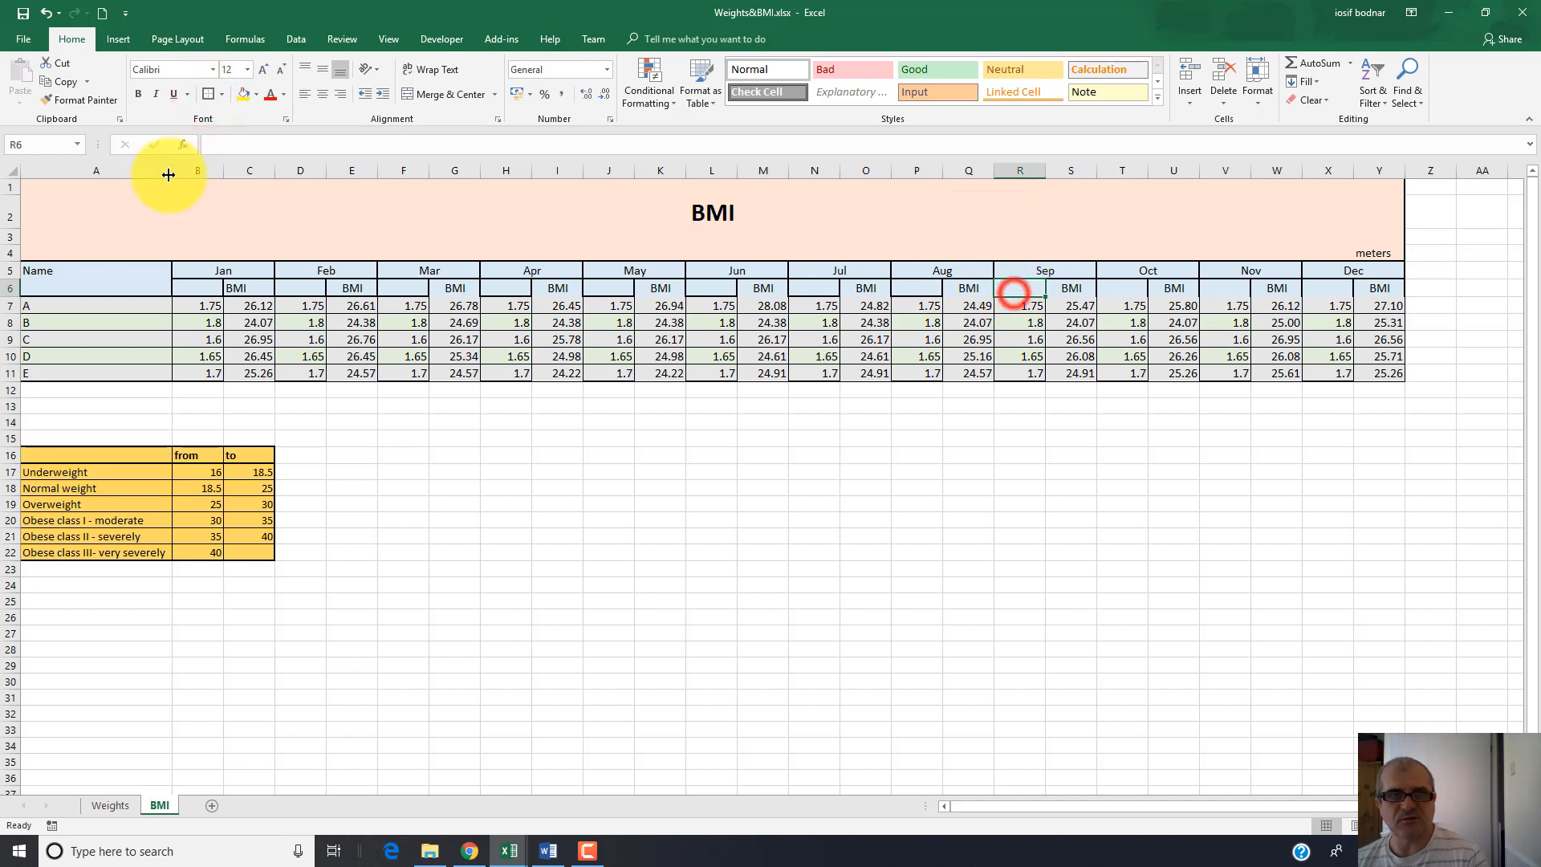
Apply the current border style to the entire subheader row range B6:Y6
left_click(1132, 286)
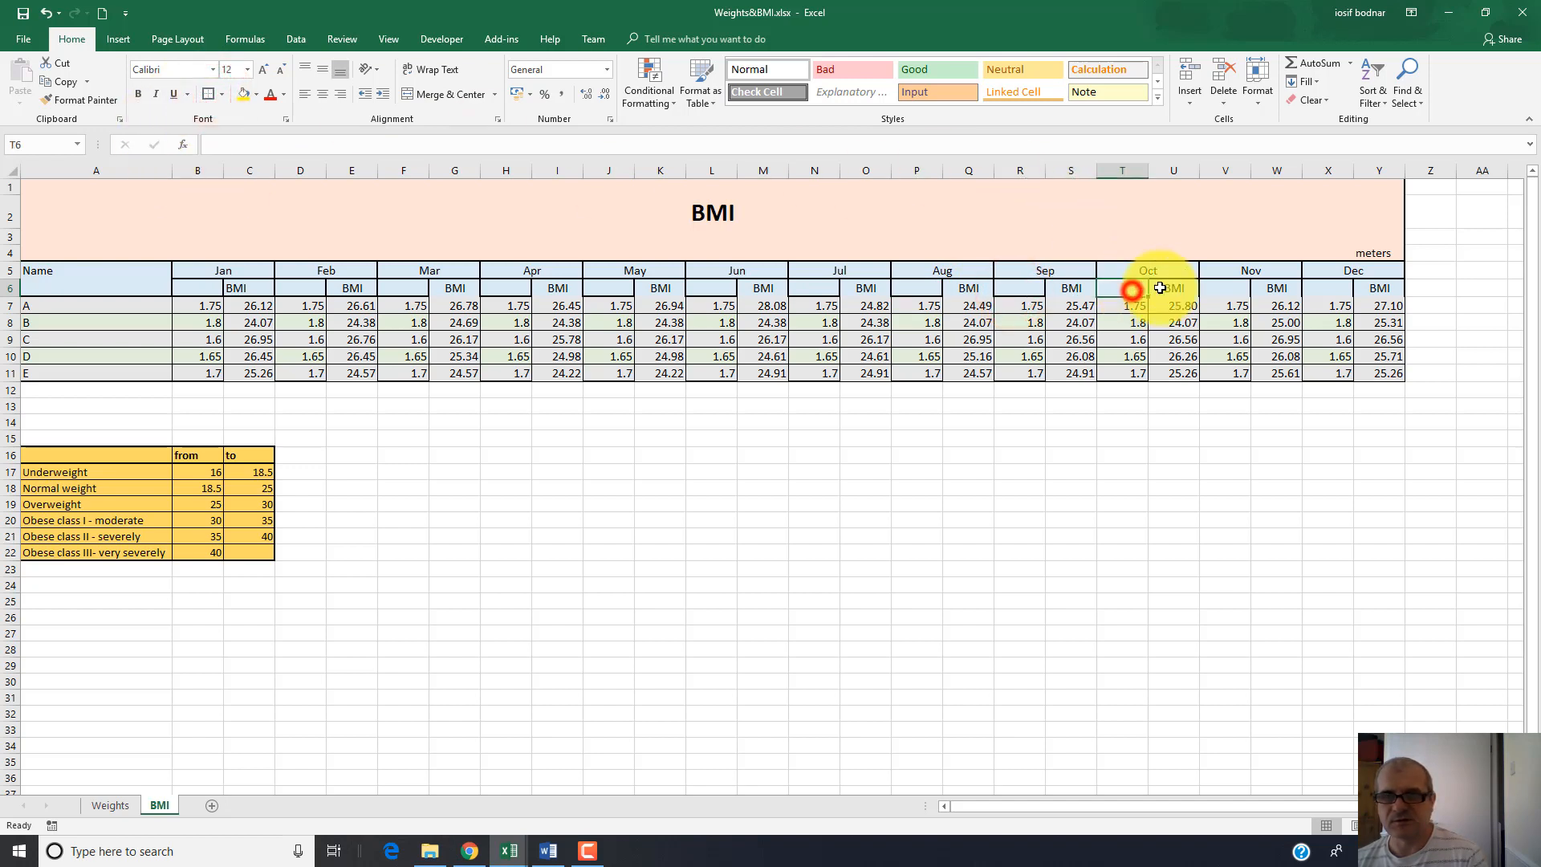
left_click_drag(192, 287, 1380, 288)
left_click(211, 93)
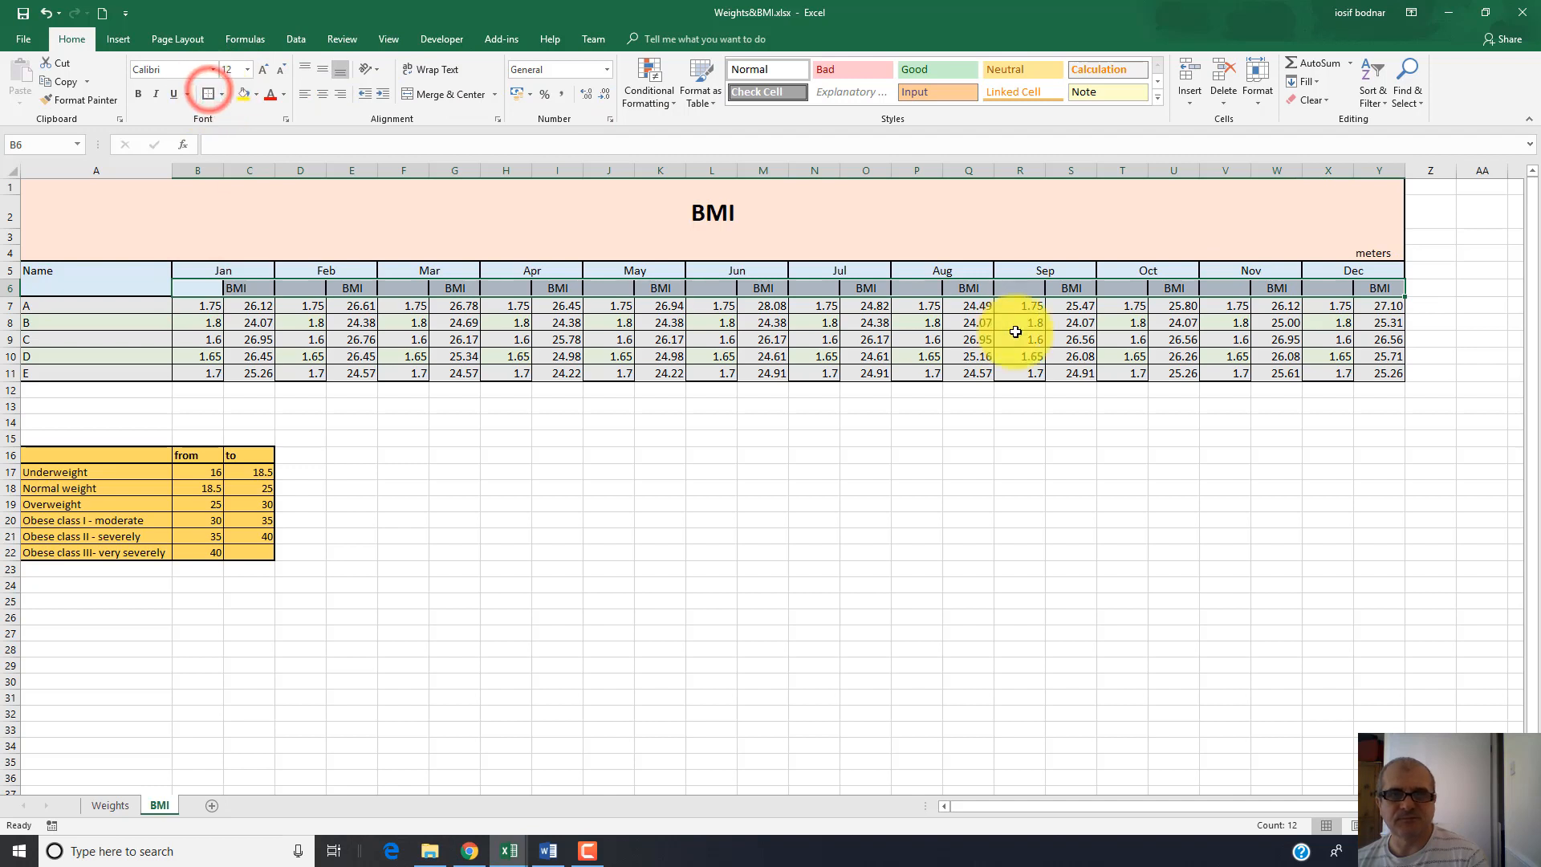
Apply all borders to the data range A7:Y11 and surround it with thick outside borders
left_click(1027, 340)
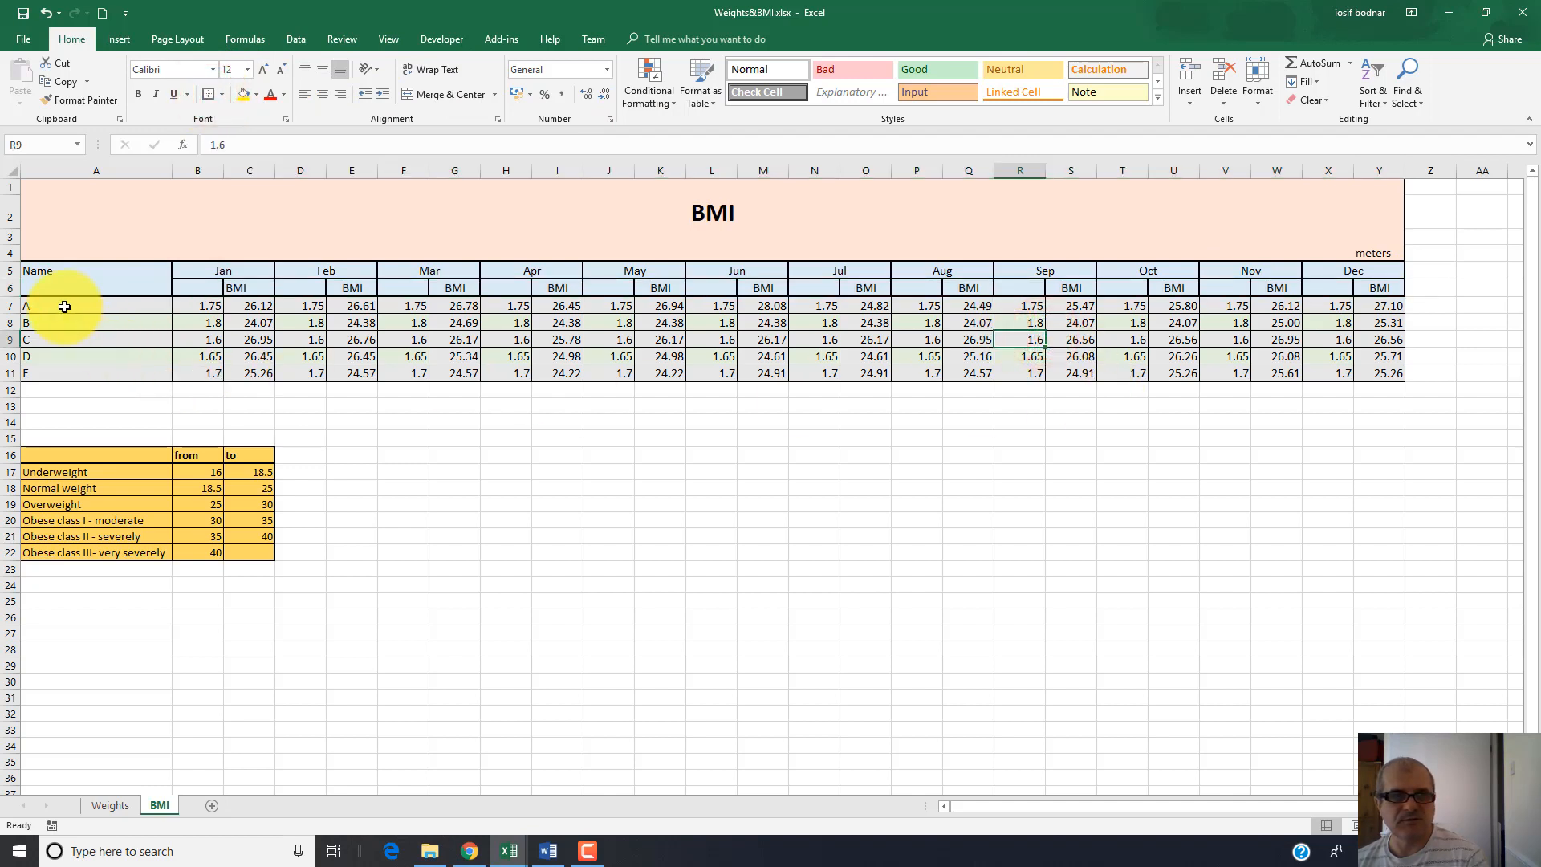
left_click_drag(58, 305, 1382, 371)
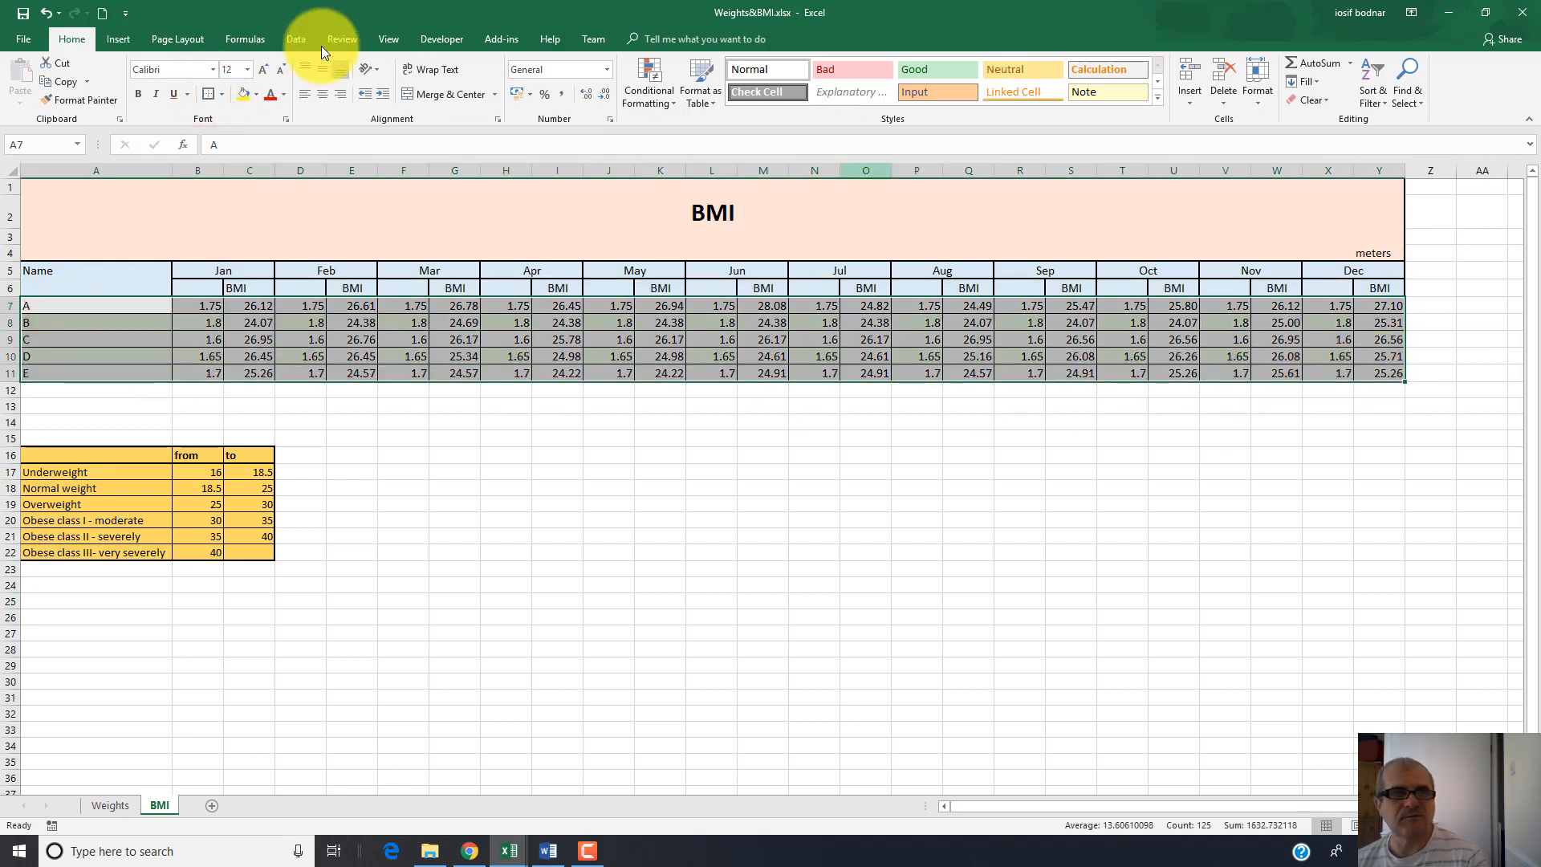
left_click(222, 96)
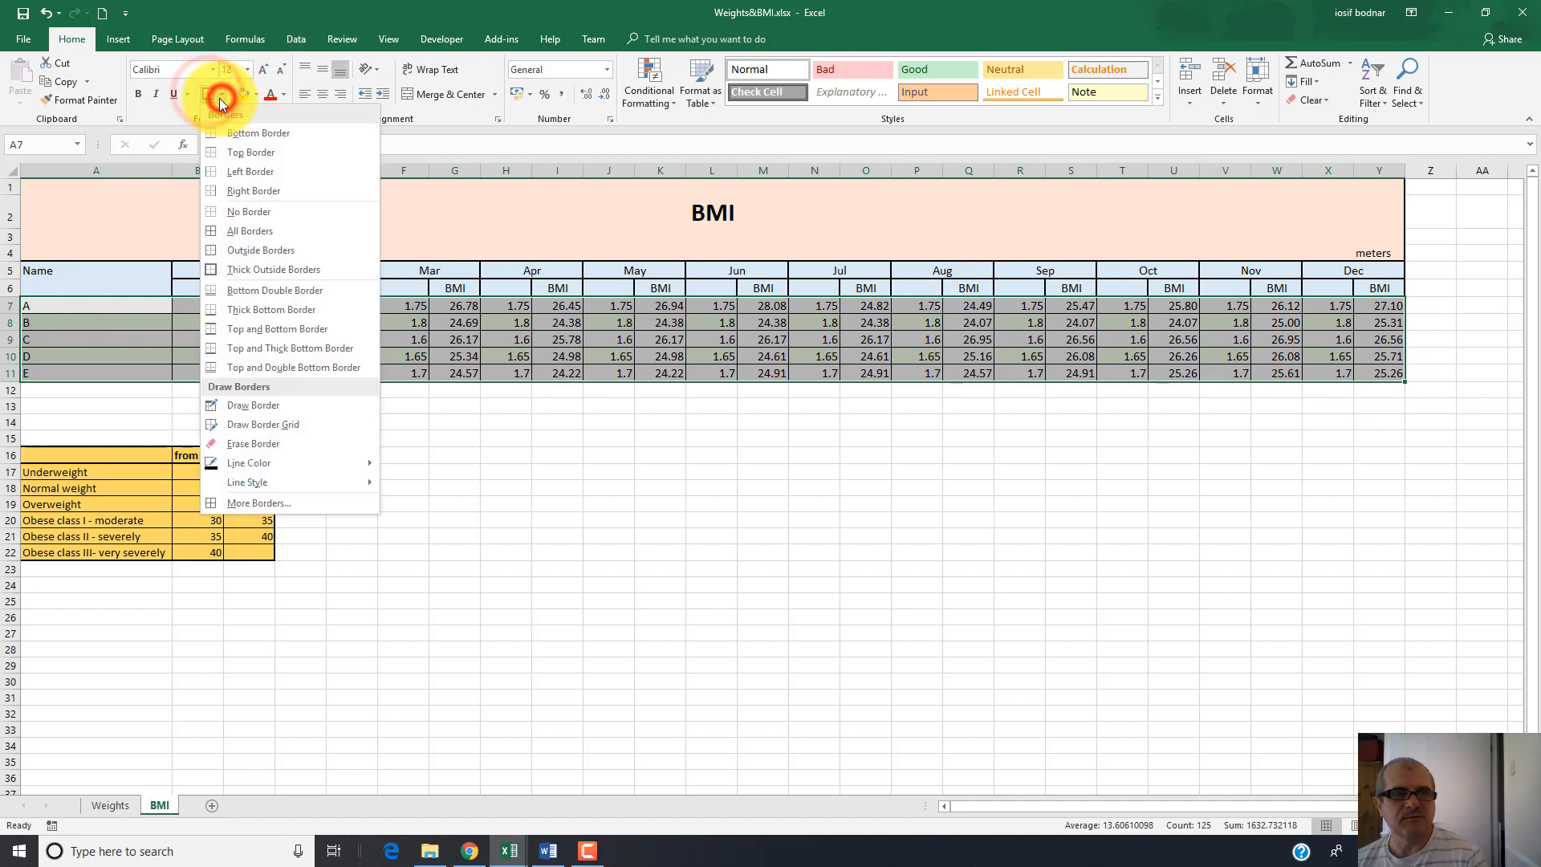
left_click(247, 233)
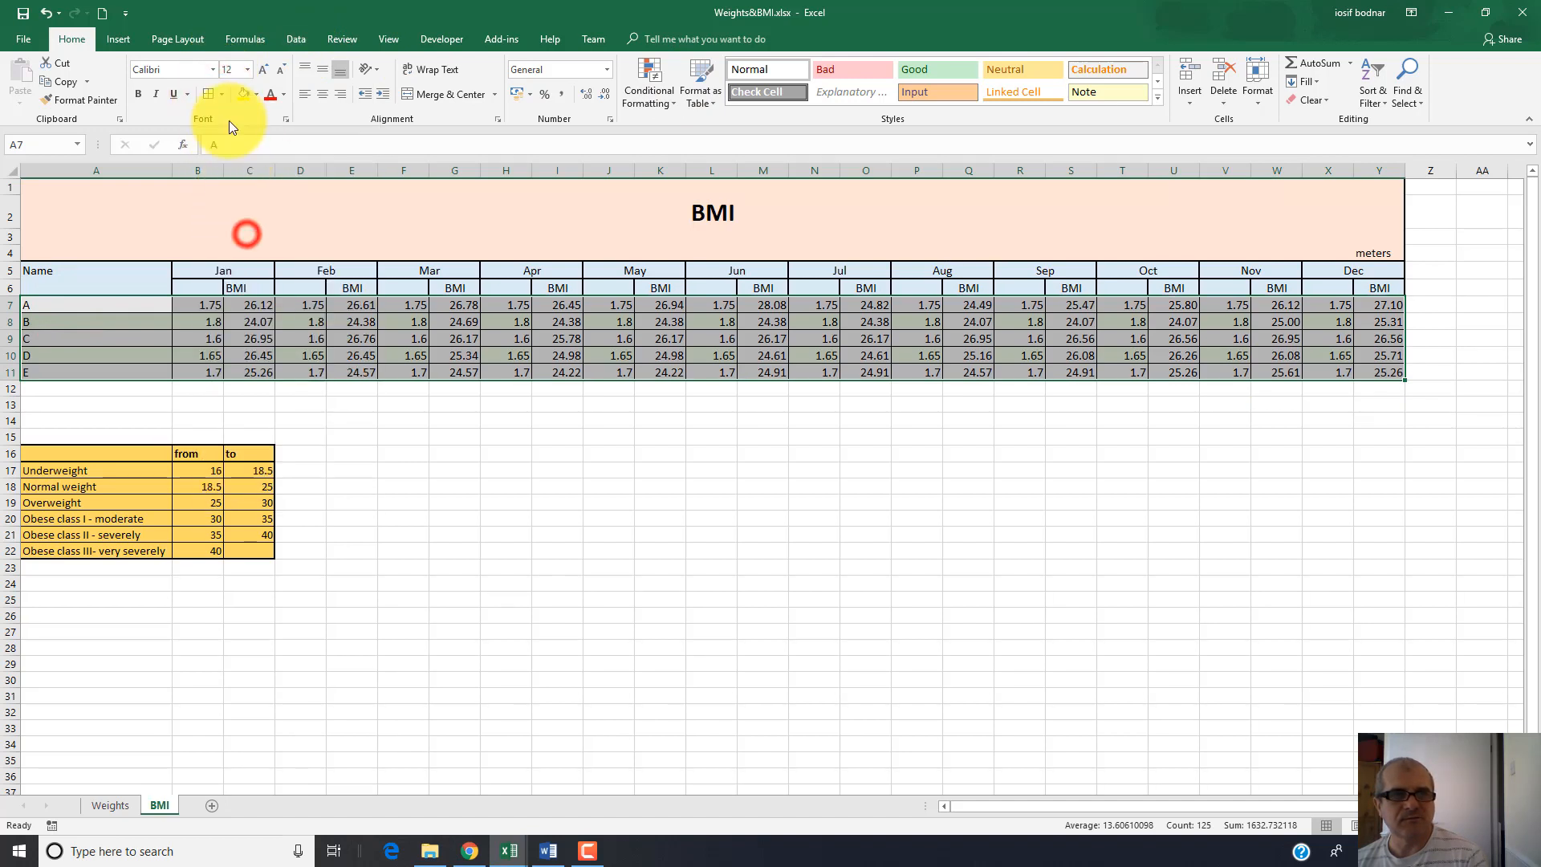
left_click(223, 93)
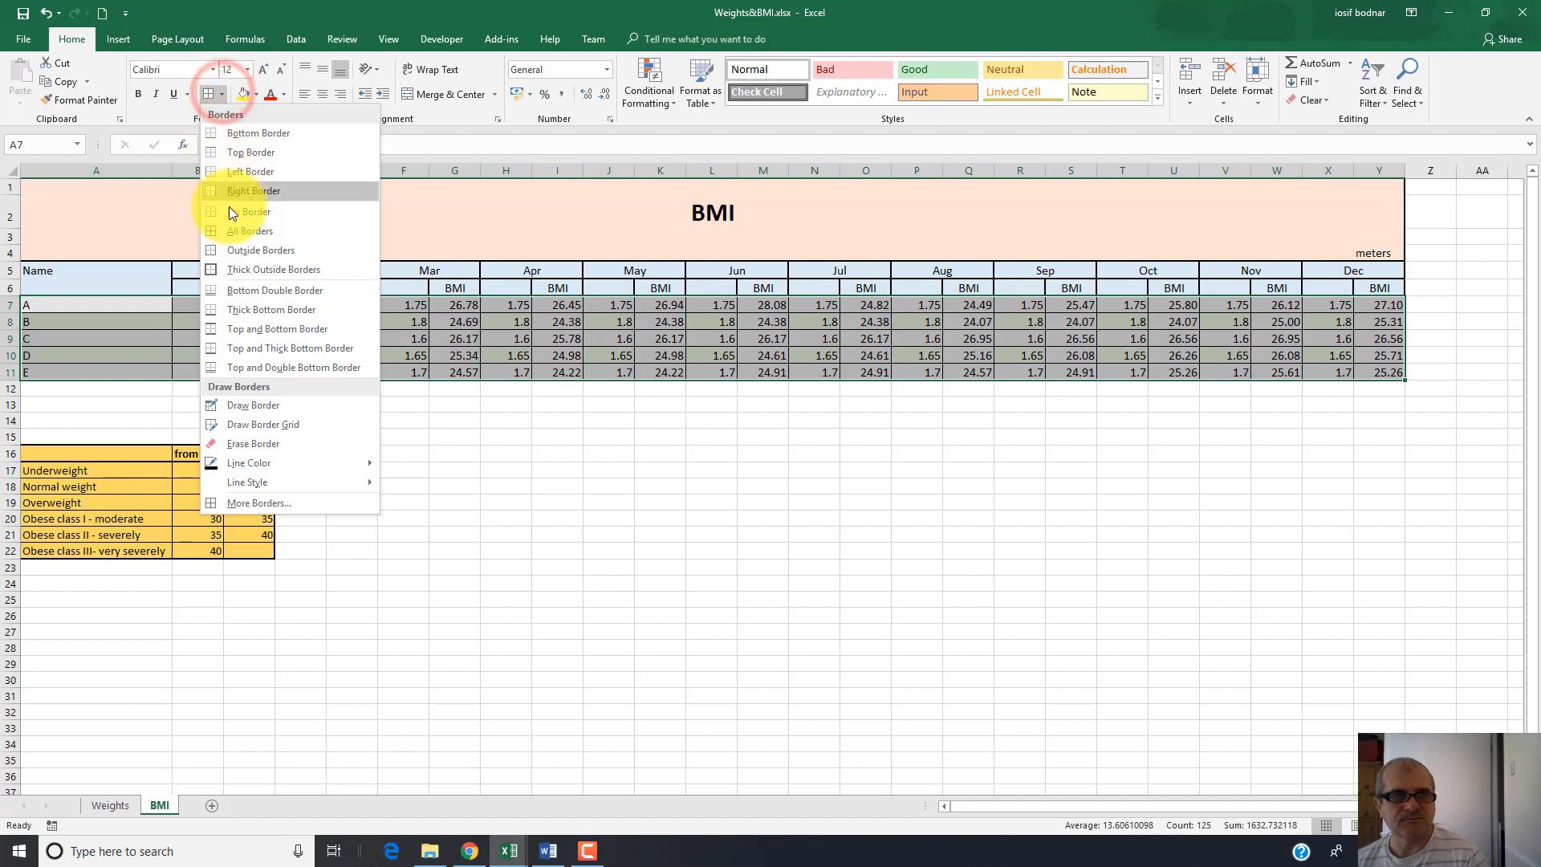
left_click(242, 268)
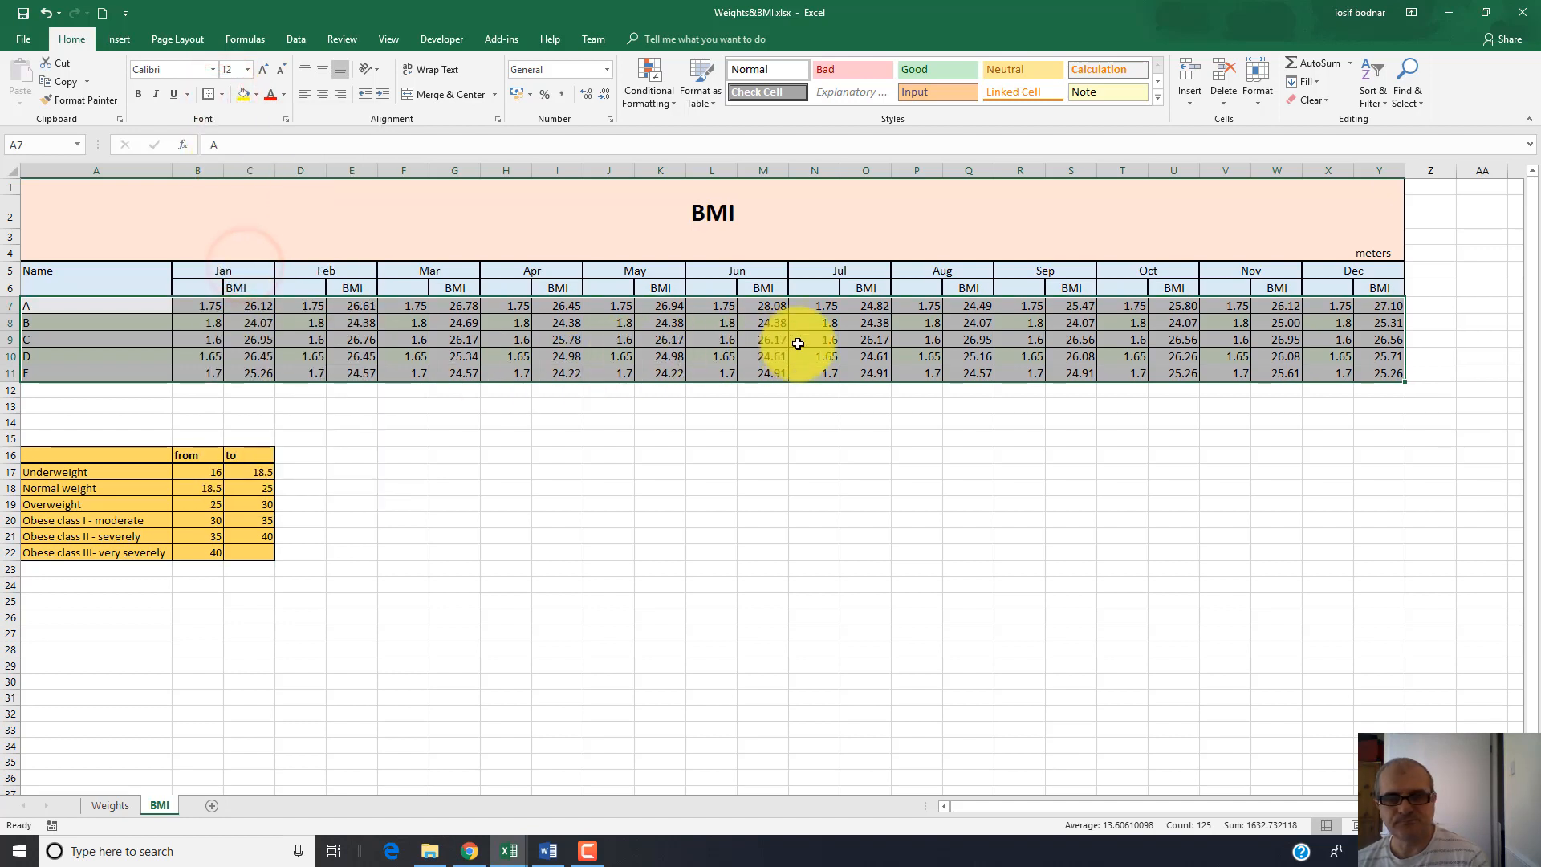
left_click(811, 340)
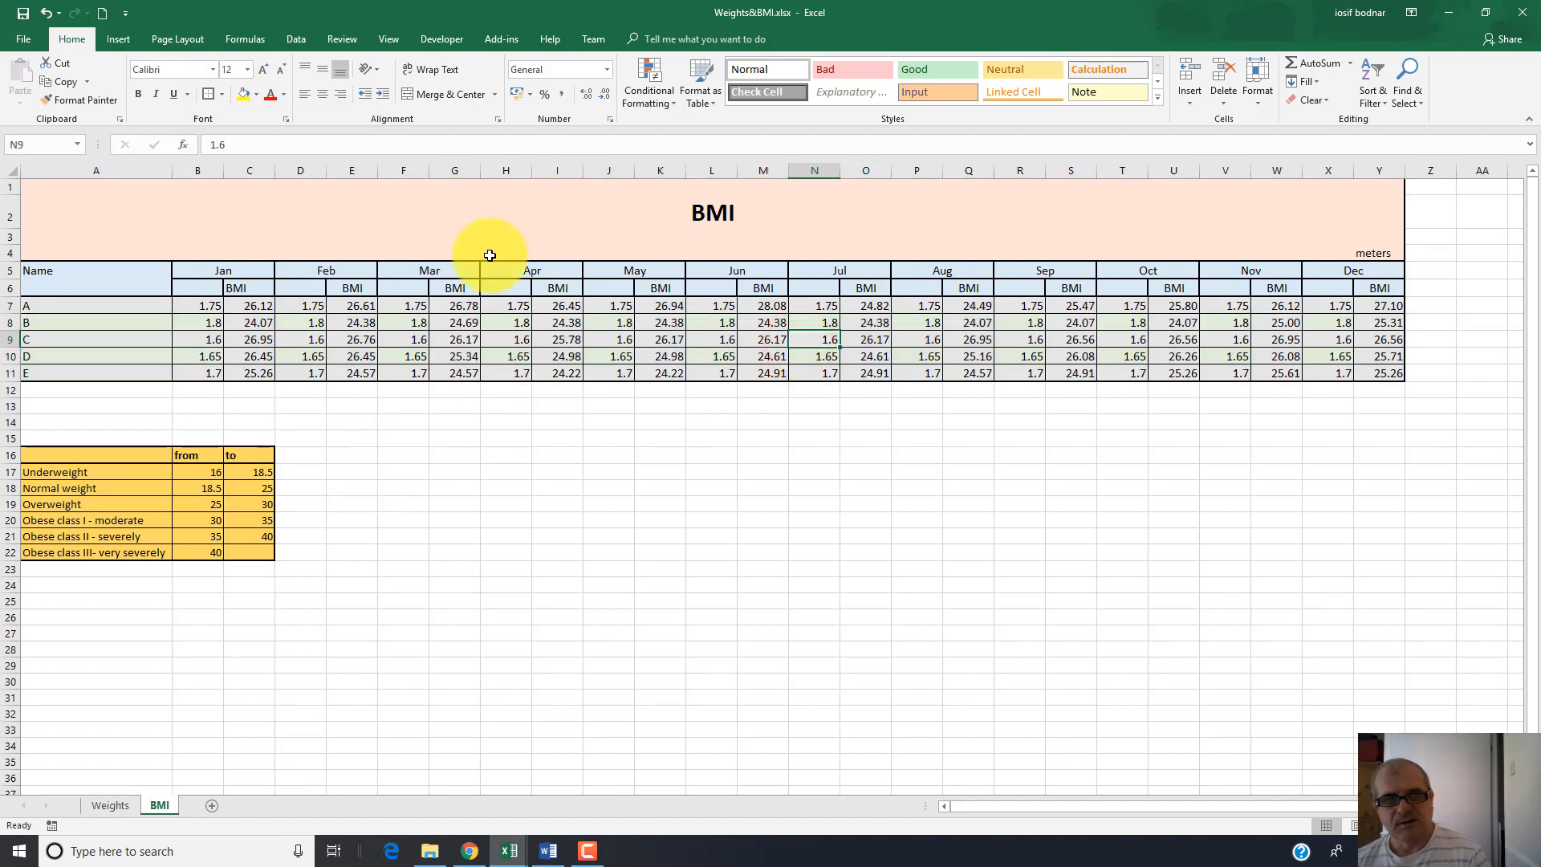
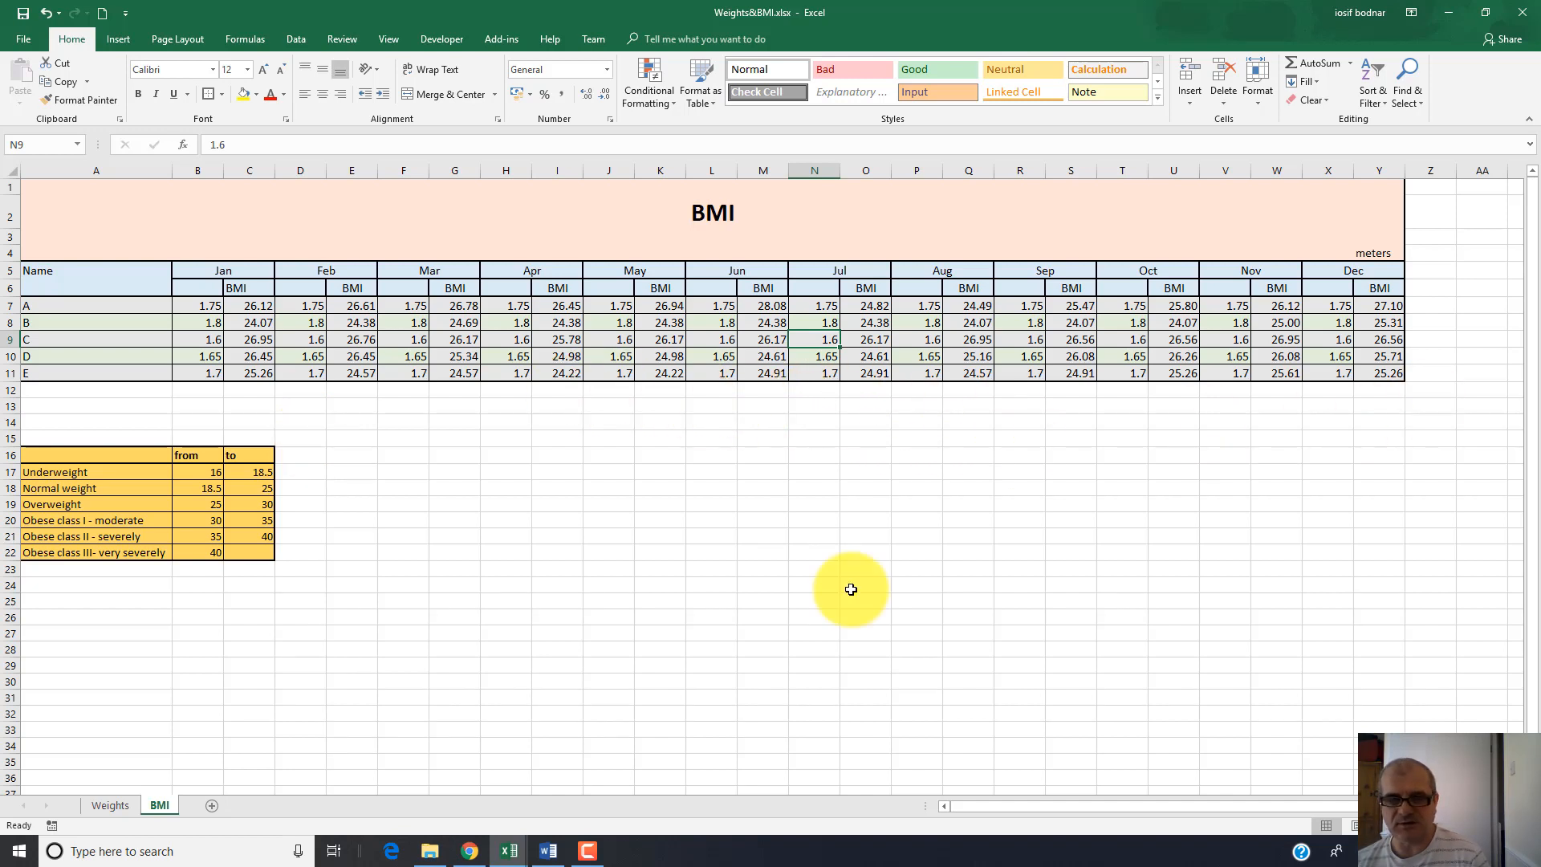
On the Weights sheet, clear the November weights in U7:U11 and the December weights in W7:W11
left_click(104, 805)
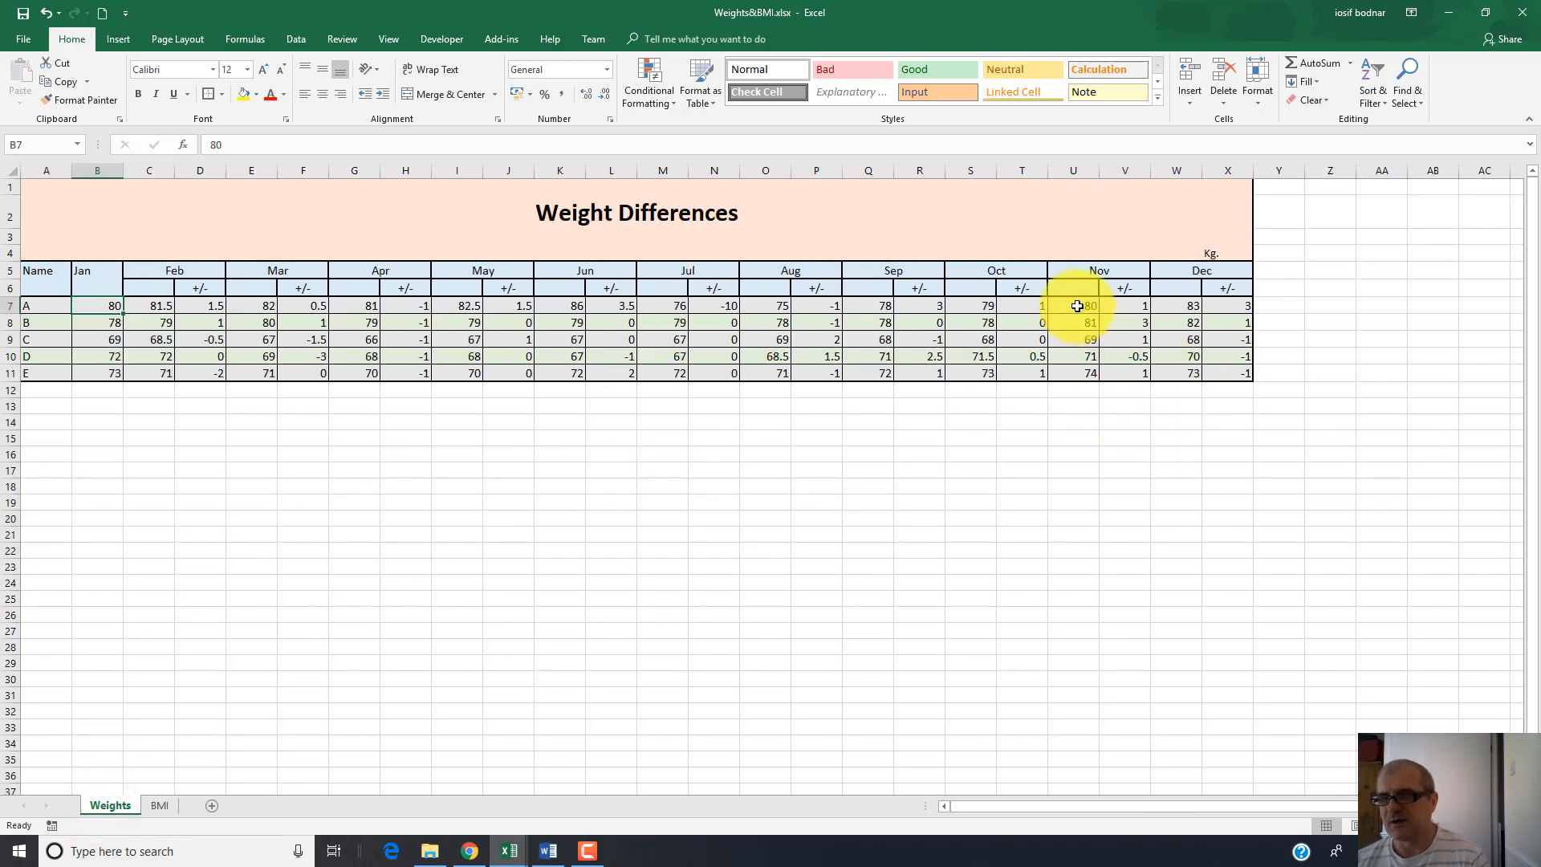
left_click_drag(1077, 306, 1090, 377)
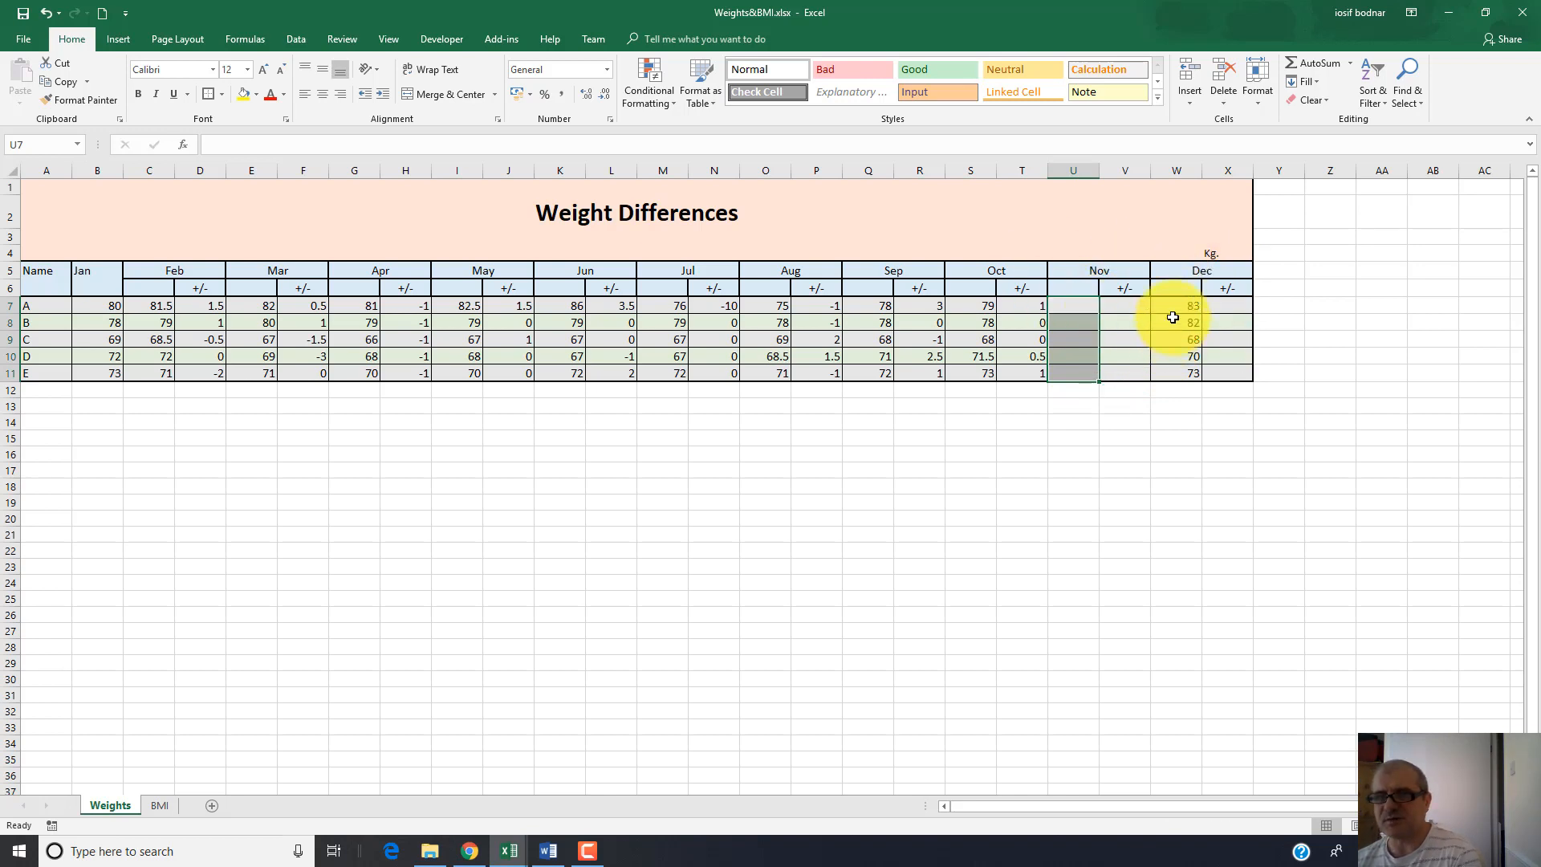
key("Delete")
left_click_drag(1173, 303, 1197, 376)
key("Delete")
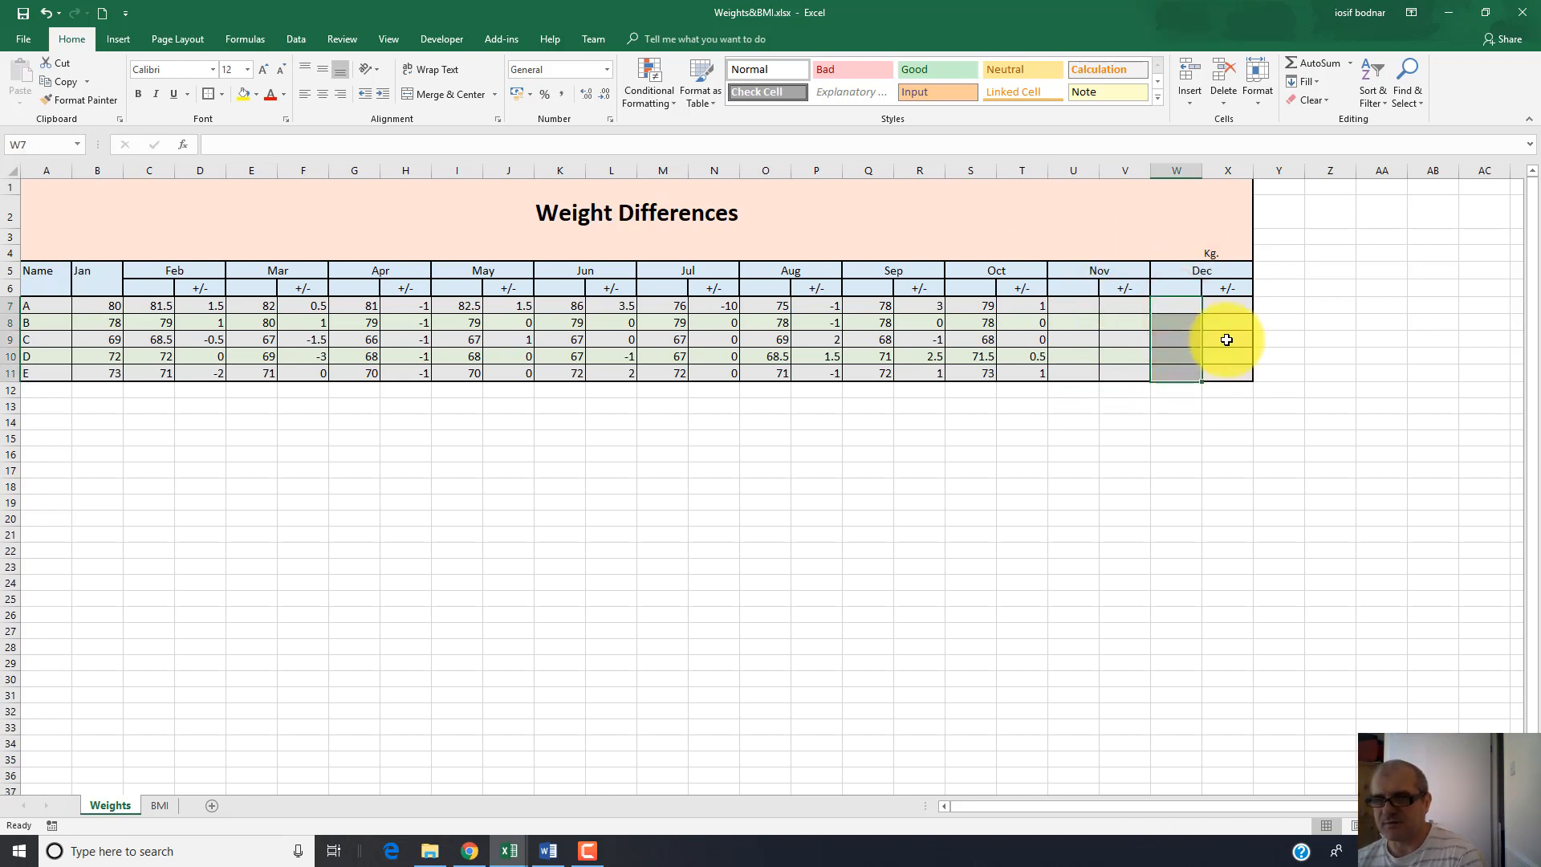
Inspect the difference formulas in the November and December +/- columns of the Weights sheet
left_click(1246, 309)
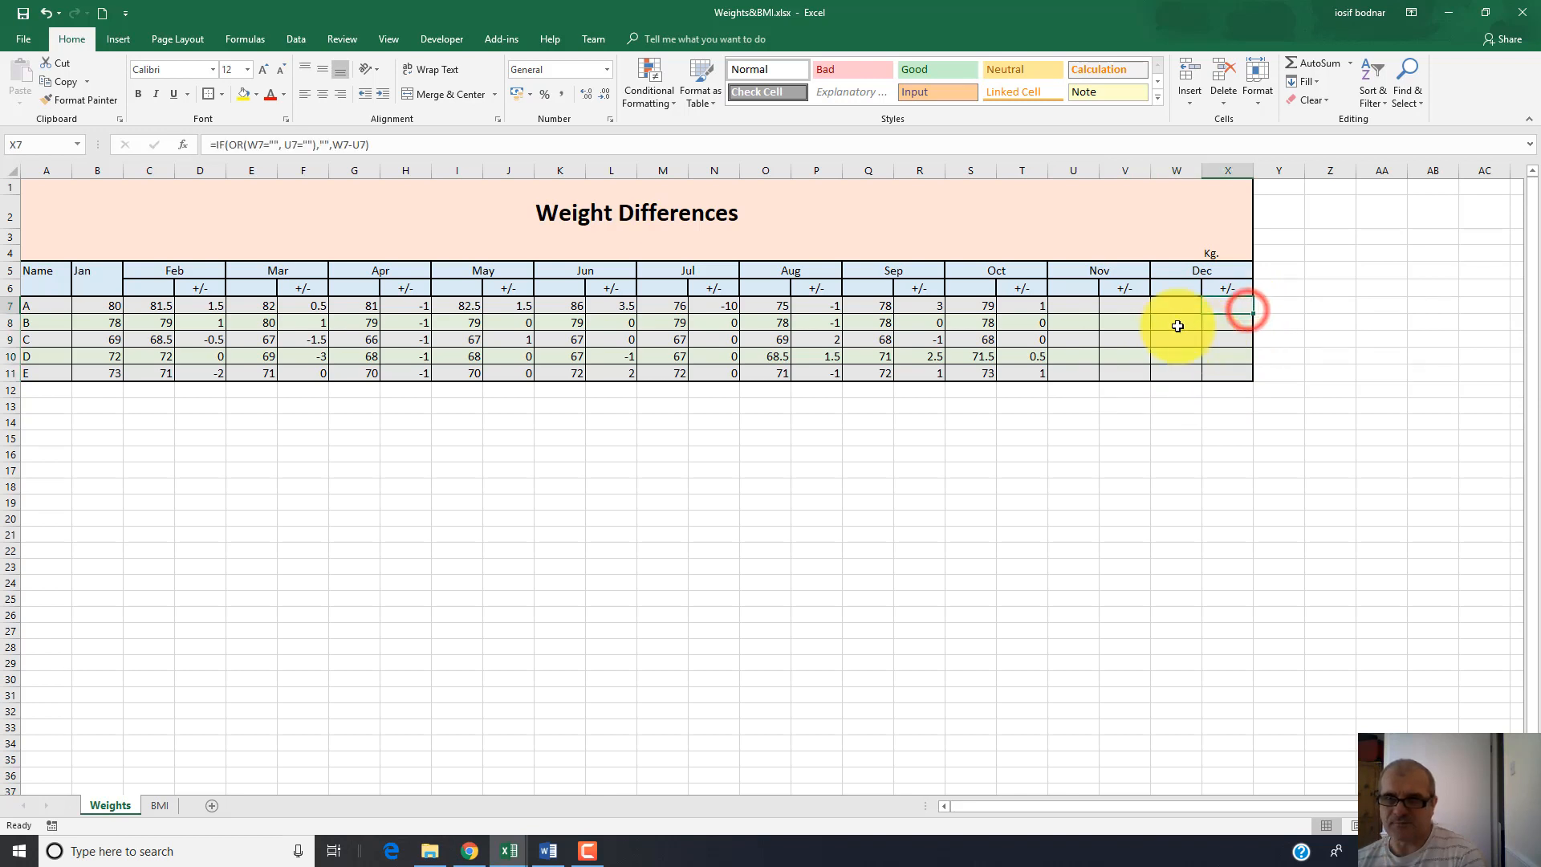
left_click(1136, 305)
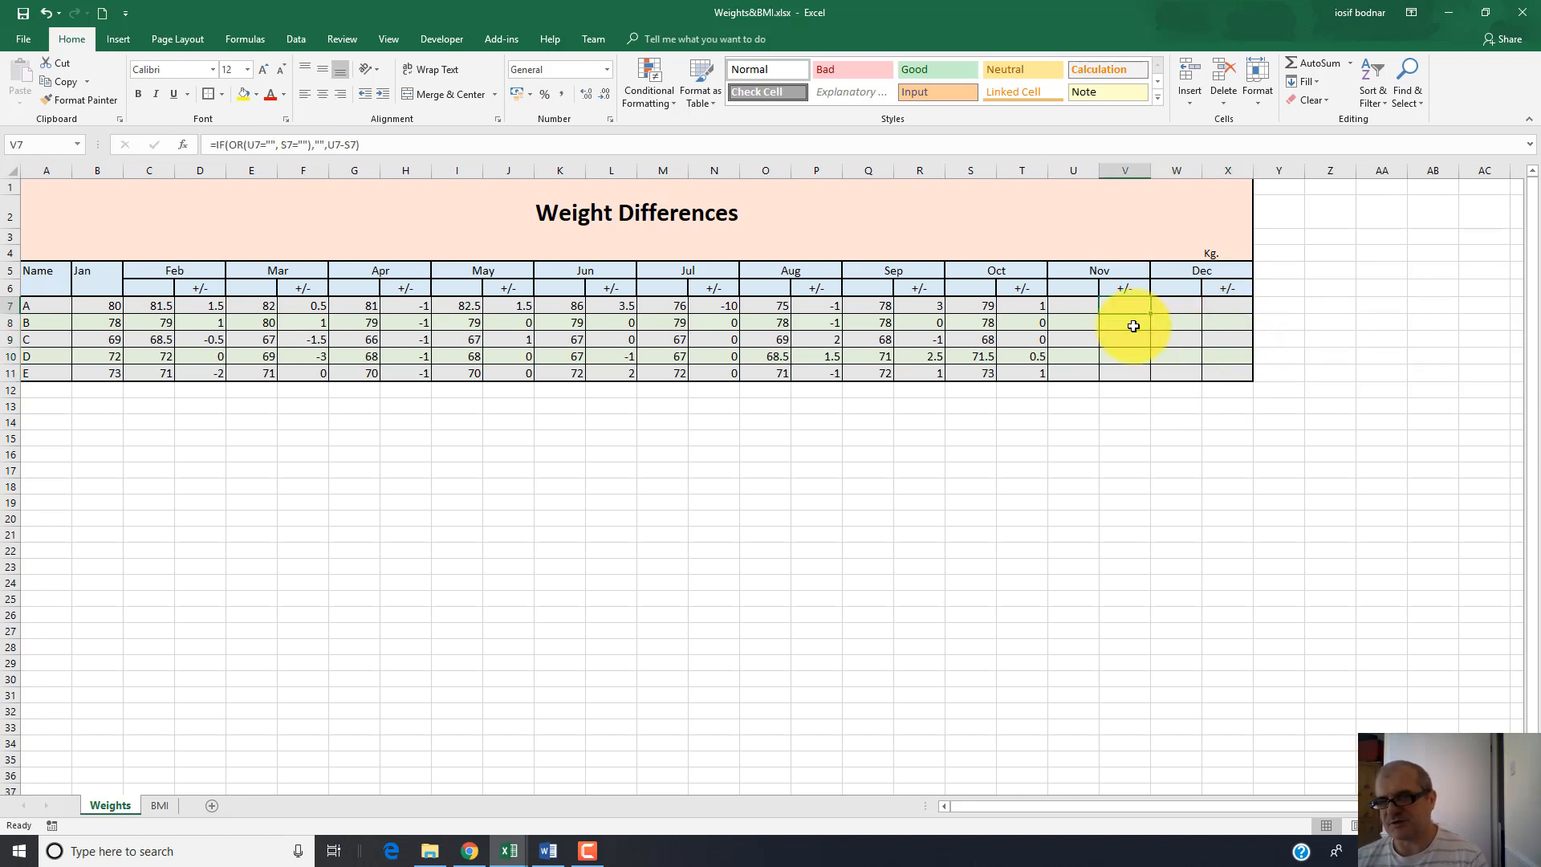
left_click(1133, 325)
left_click(1216, 346)
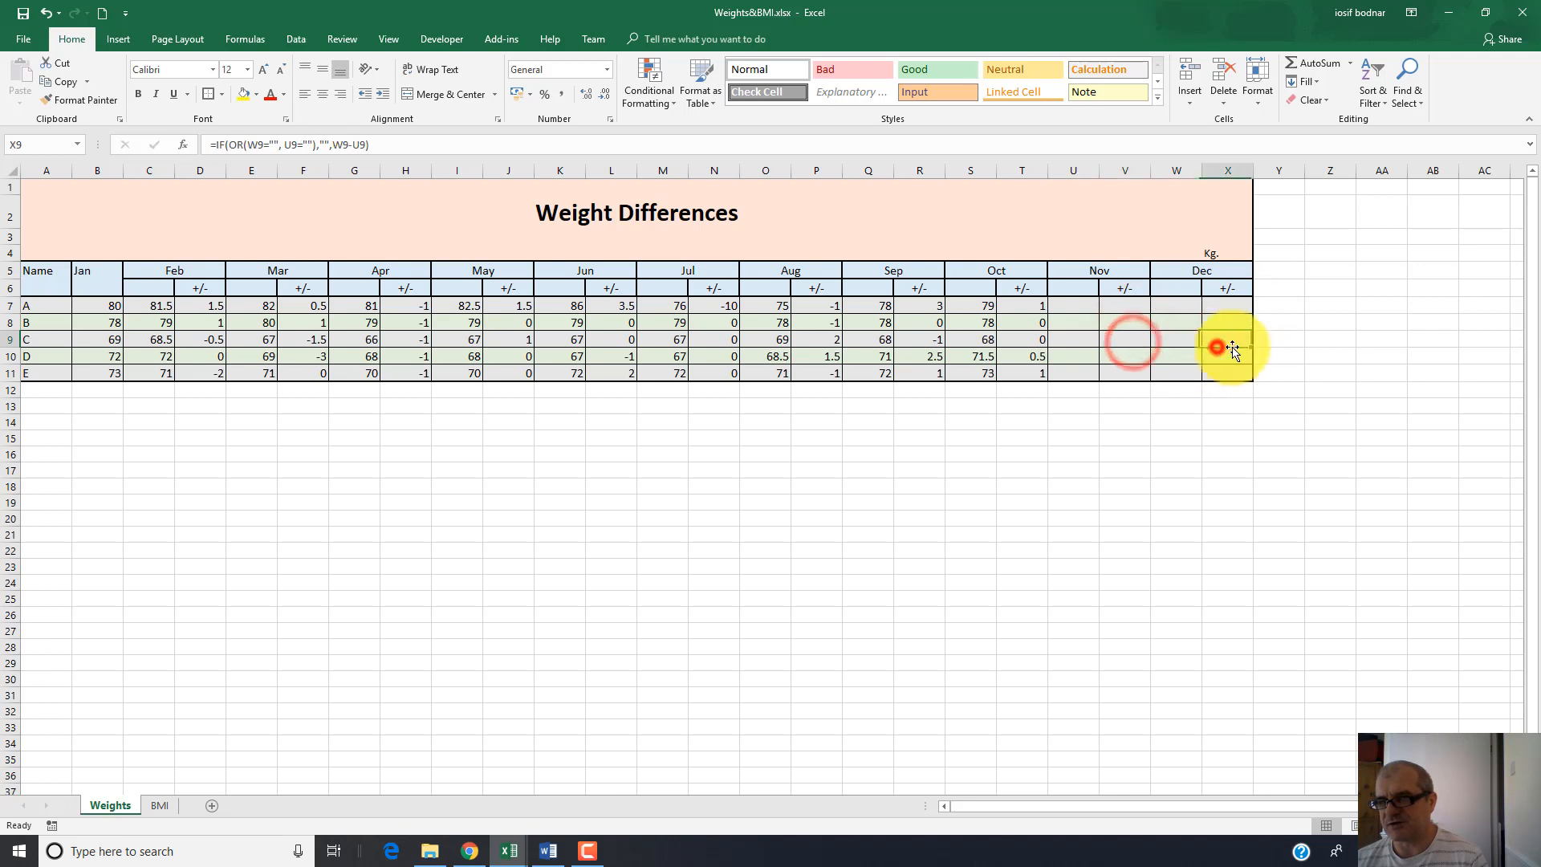
left_click(1231, 307)
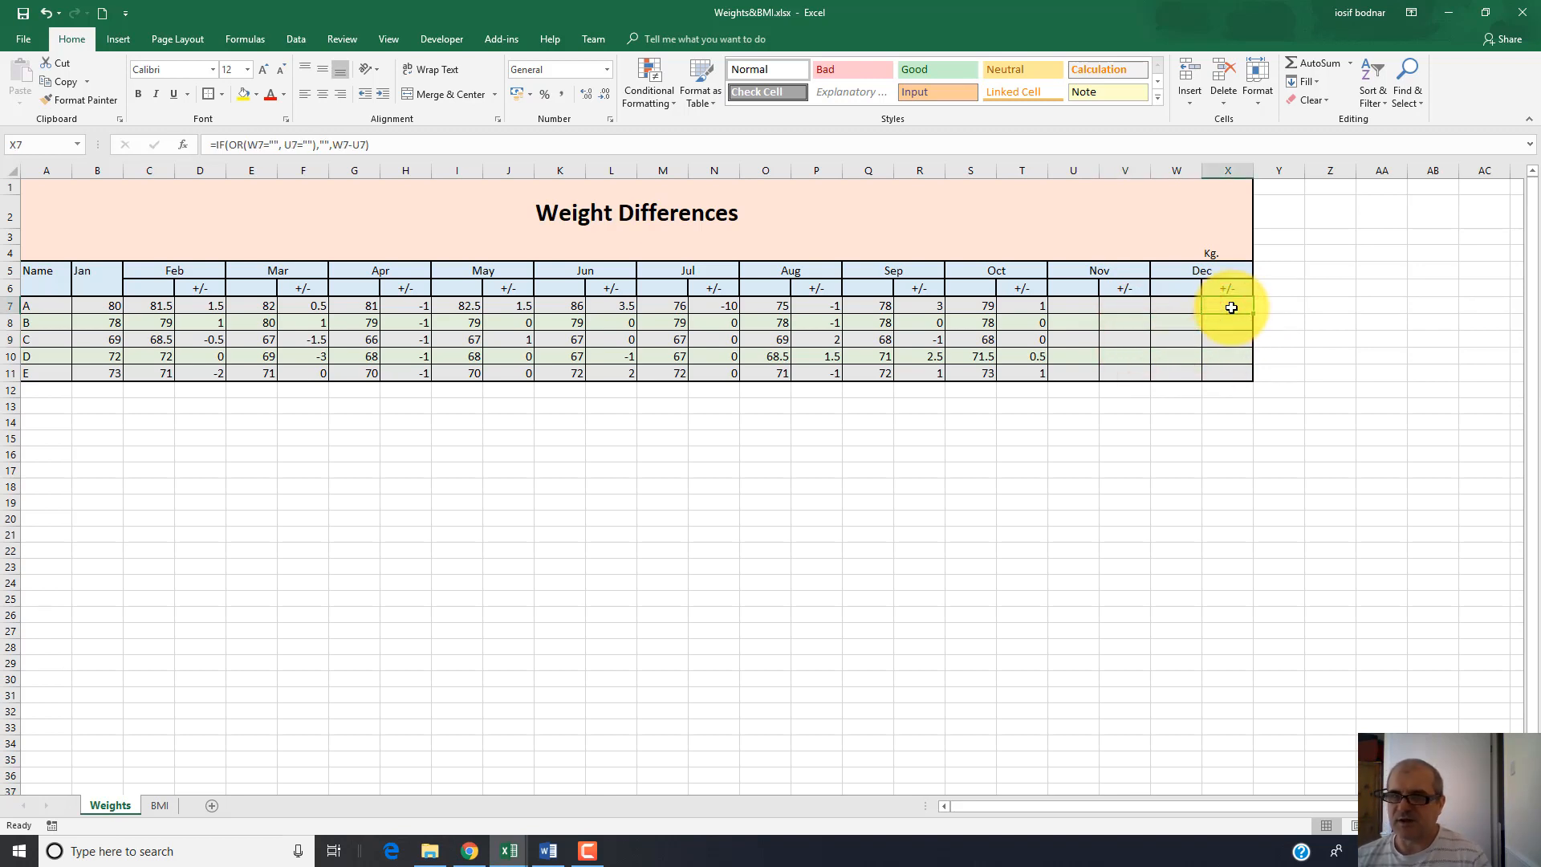
Examine the November and December BMI formulas in W7 and Y7 on the BMI sheet
left_click(109, 805)
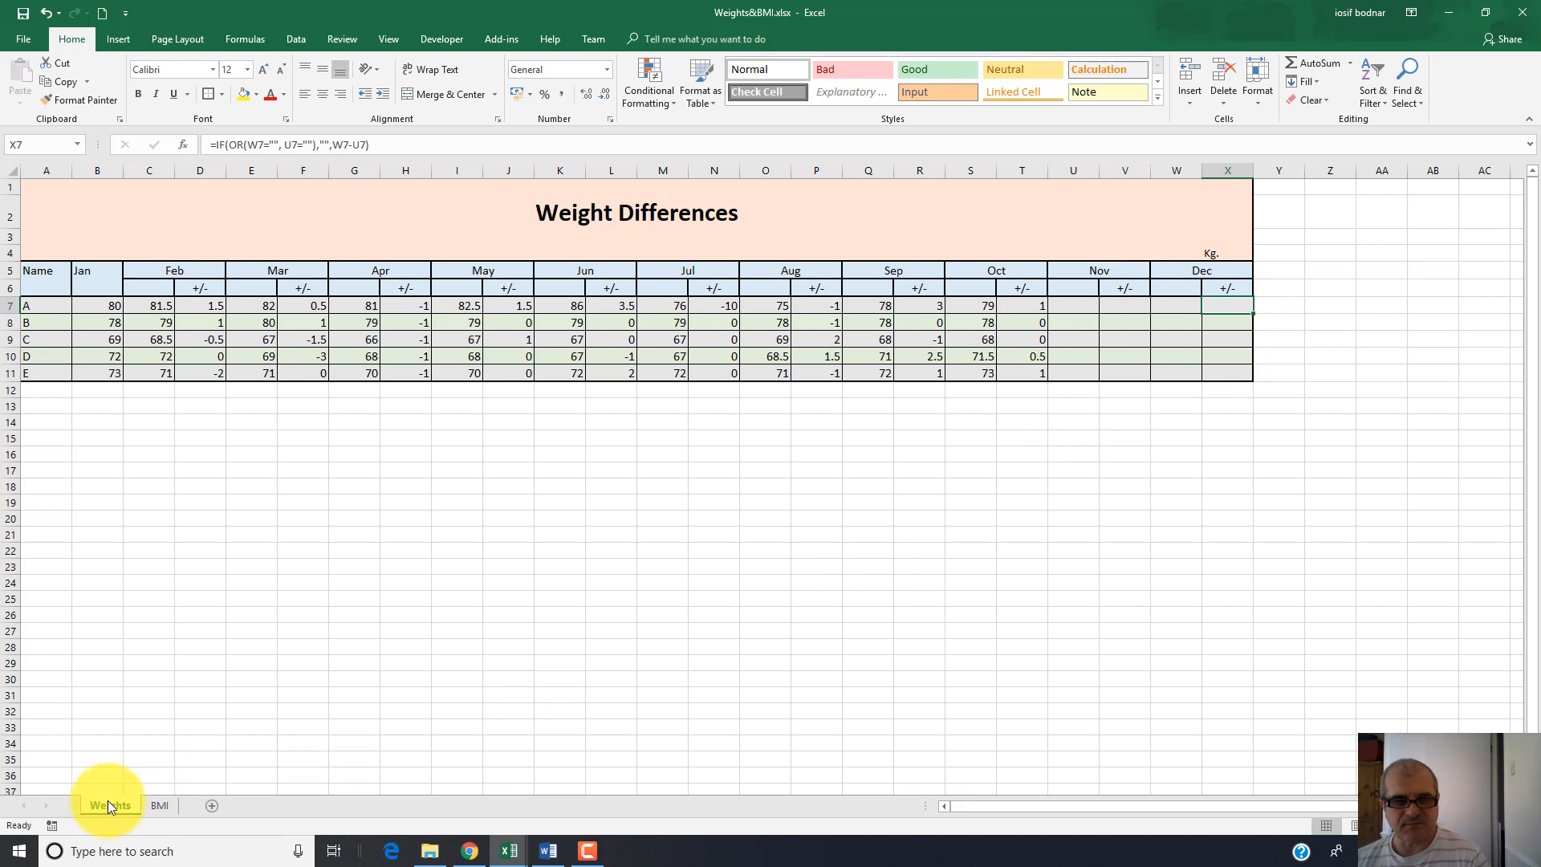
left_click(161, 804)
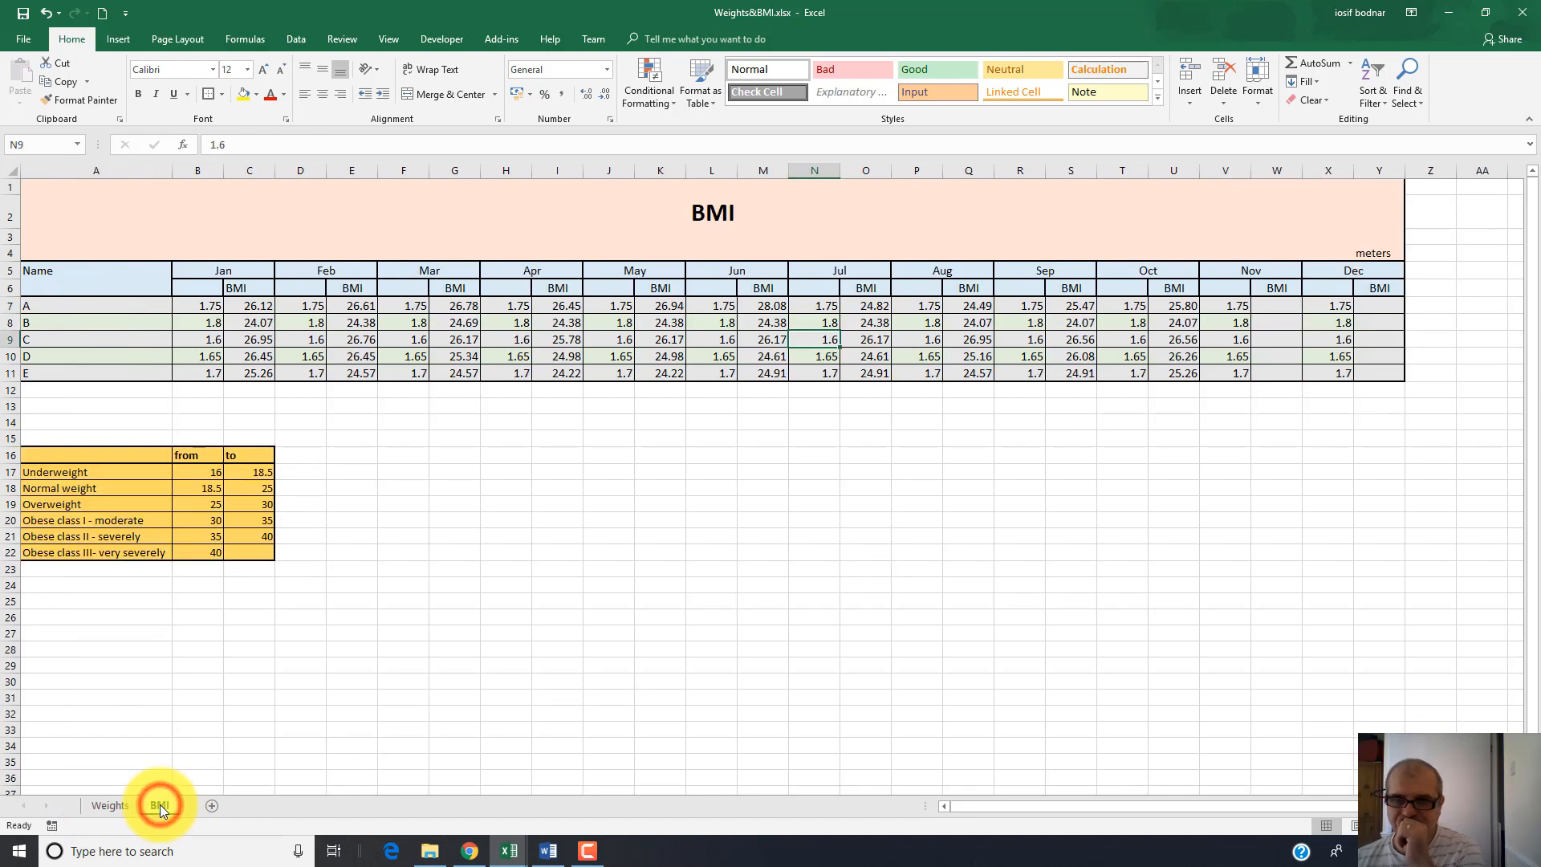
left_click(1276, 306)
left_click(1388, 304)
left_click(1273, 306)
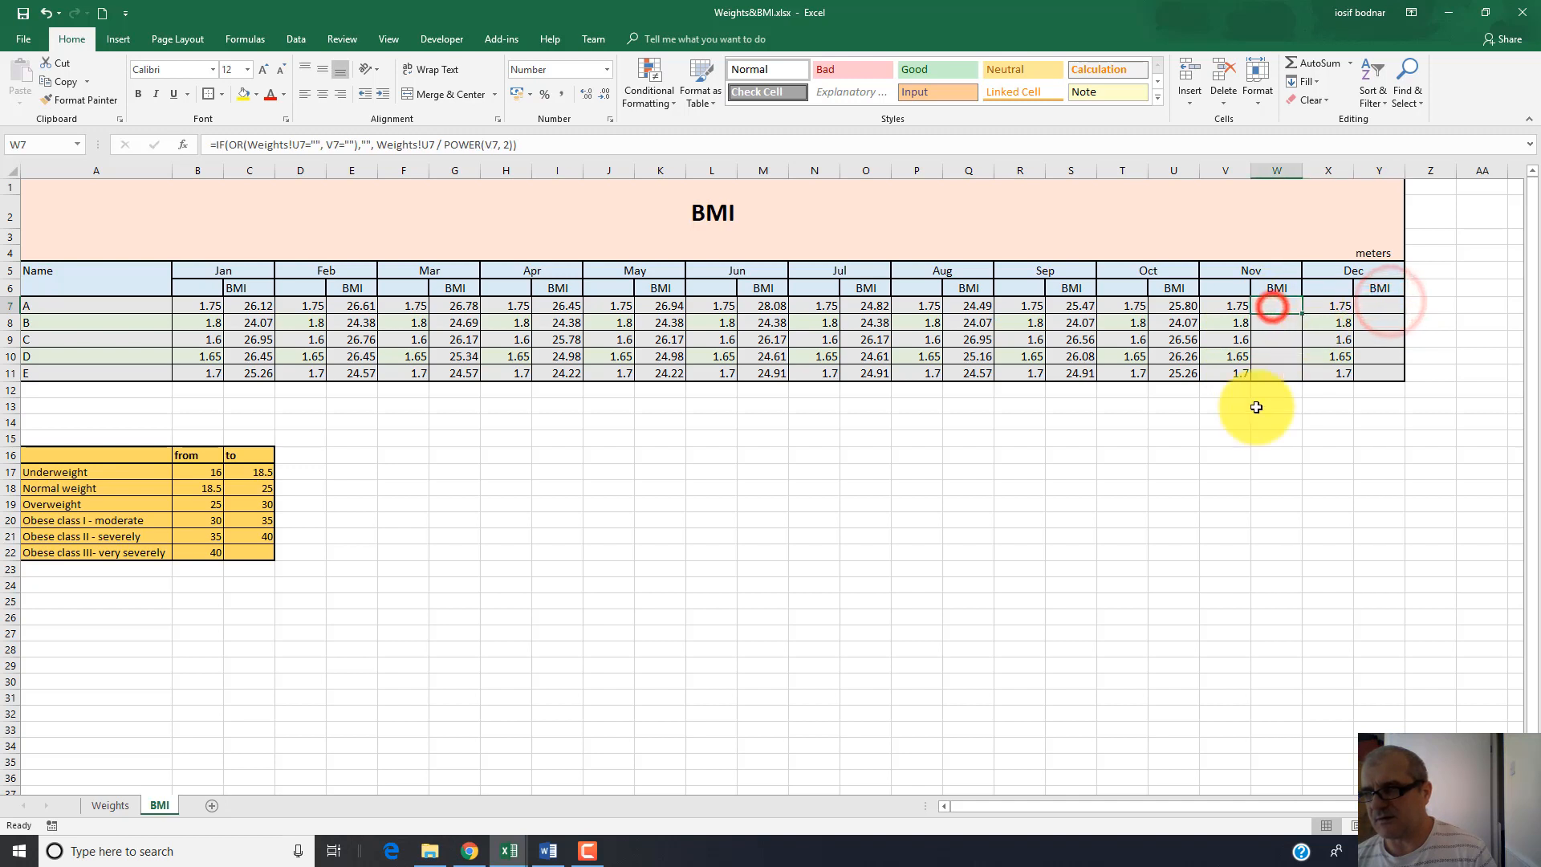
Enter 80 as person A's November weight in U7 of the Weights sheet and check the difference and BMI
left_click(103, 805)
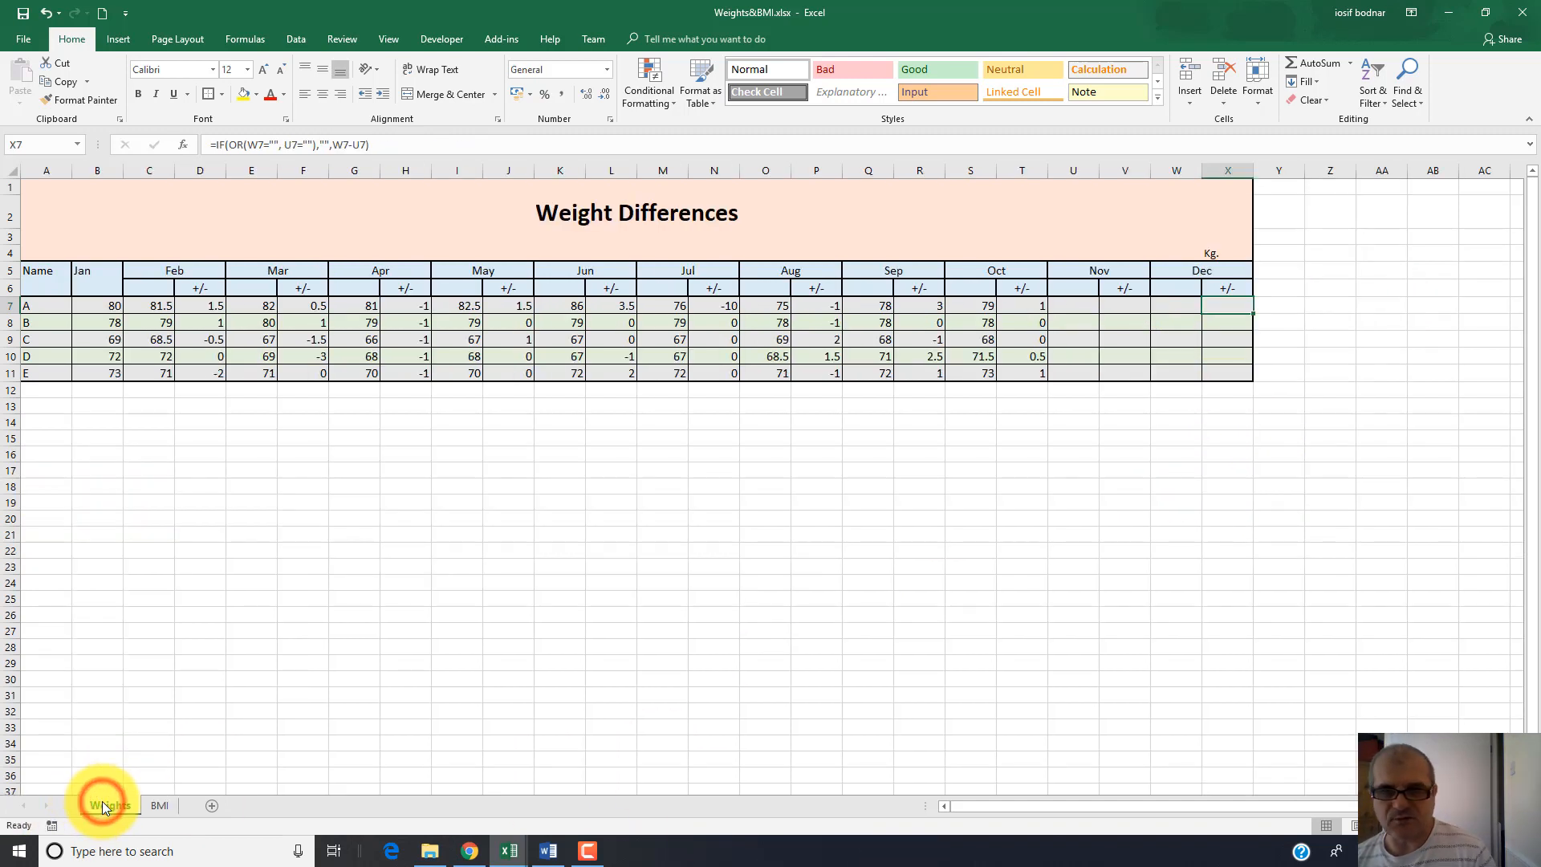
left_click(1081, 300)
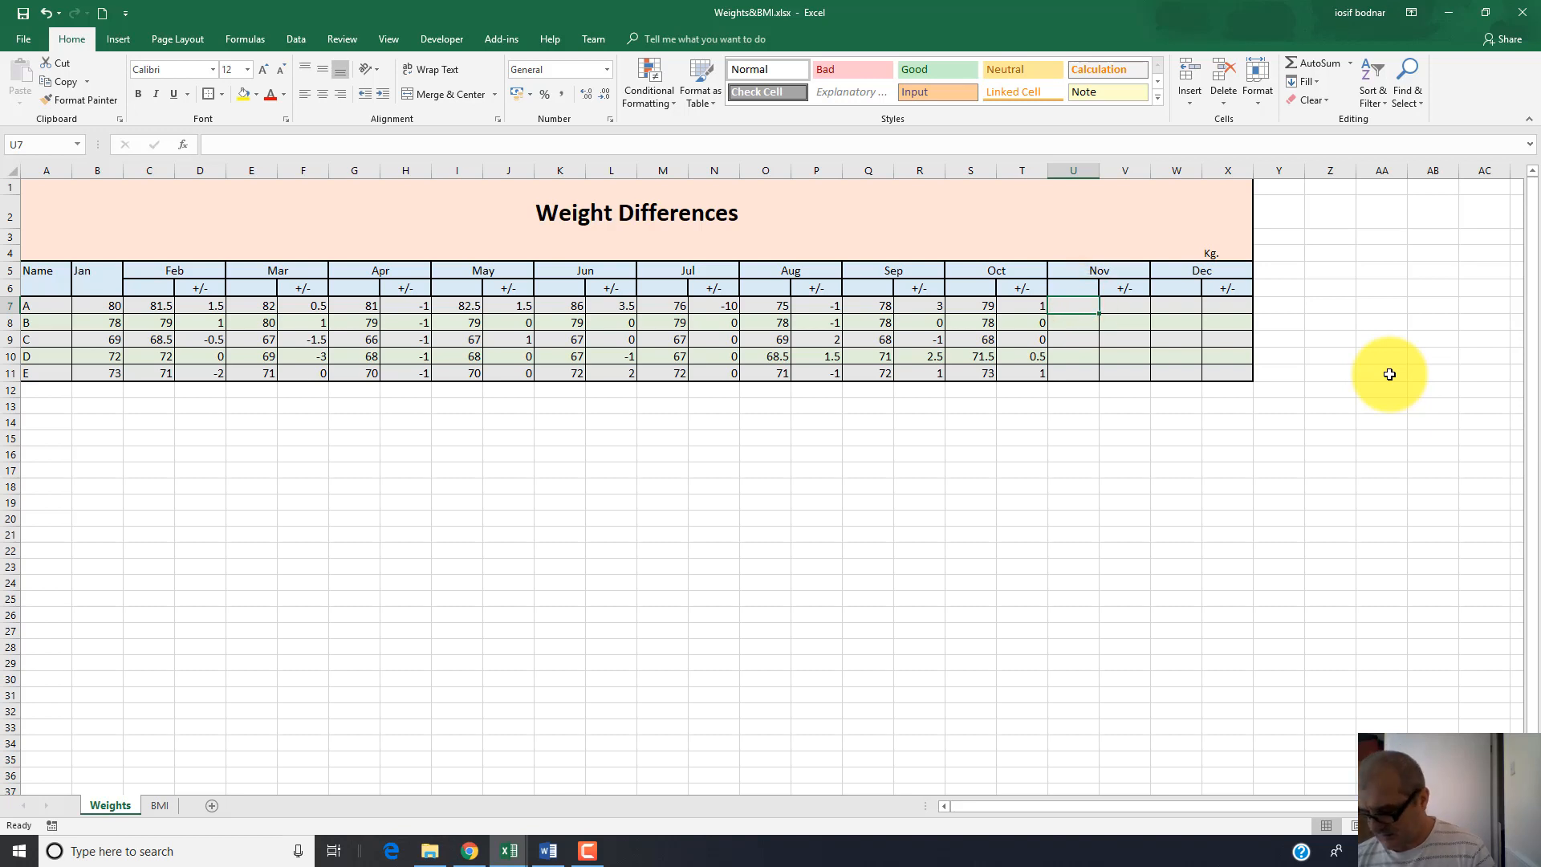
type("80")
key("Return")
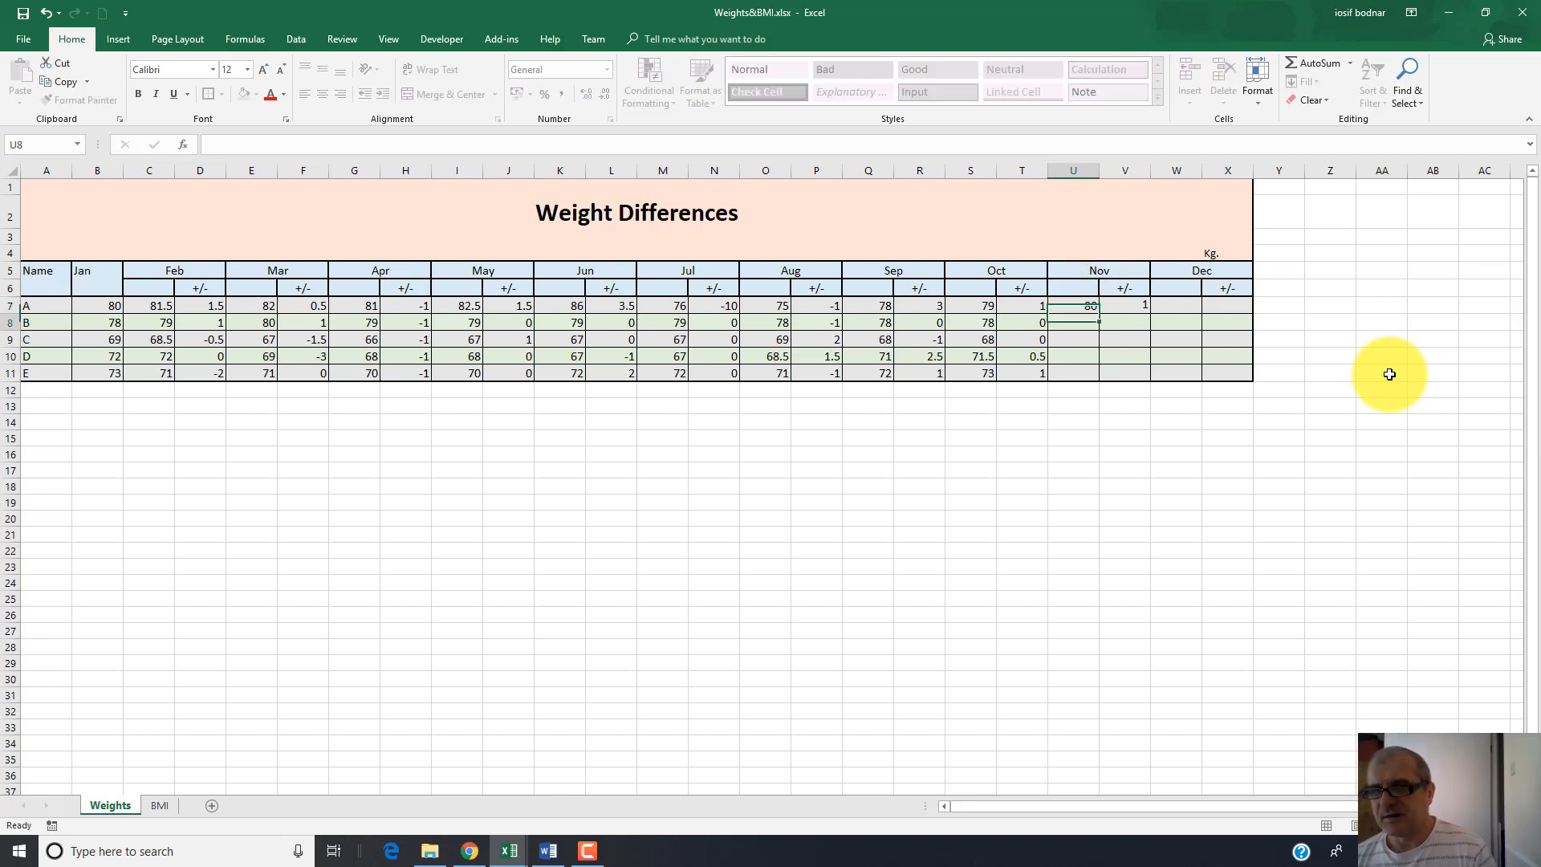
left_click(1124, 307)
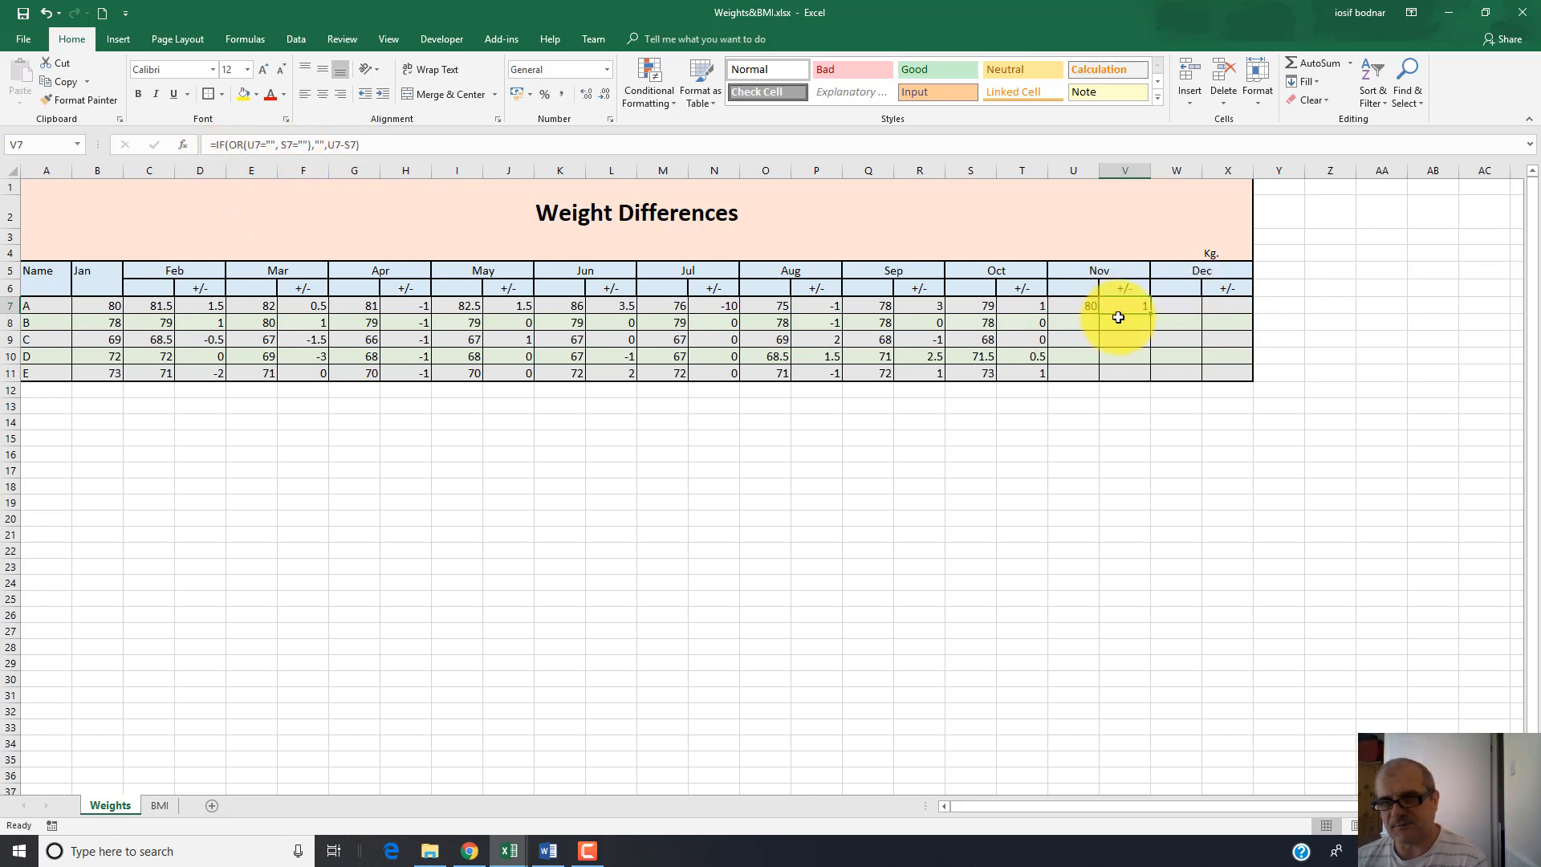
left_click(159, 807)
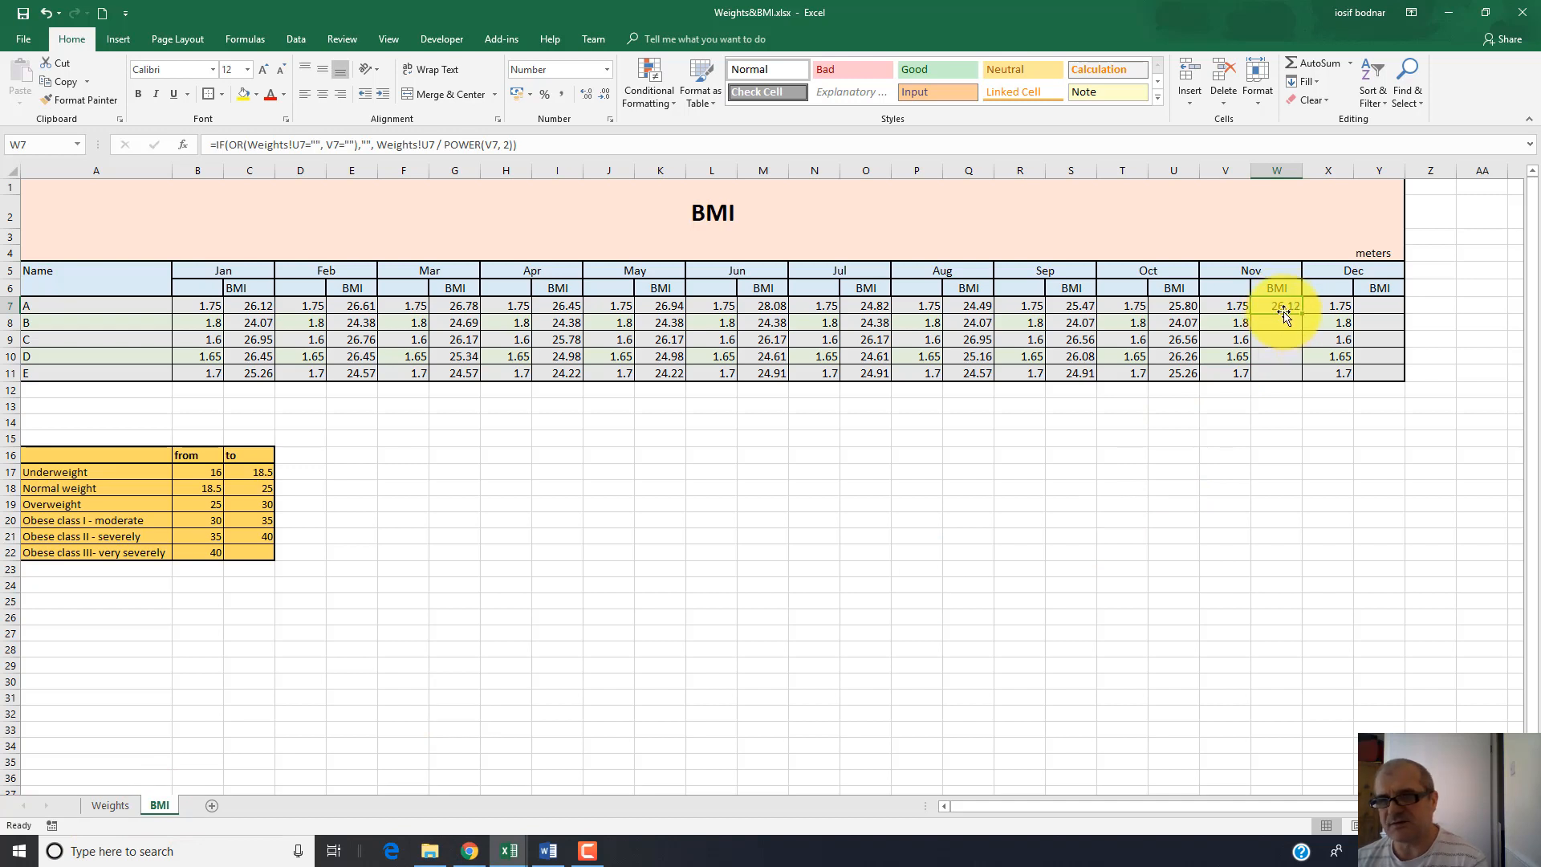
Set person A's November weight in U7 of the Weights sheet to 78 and check the difference and BMI
left_click(98, 807)
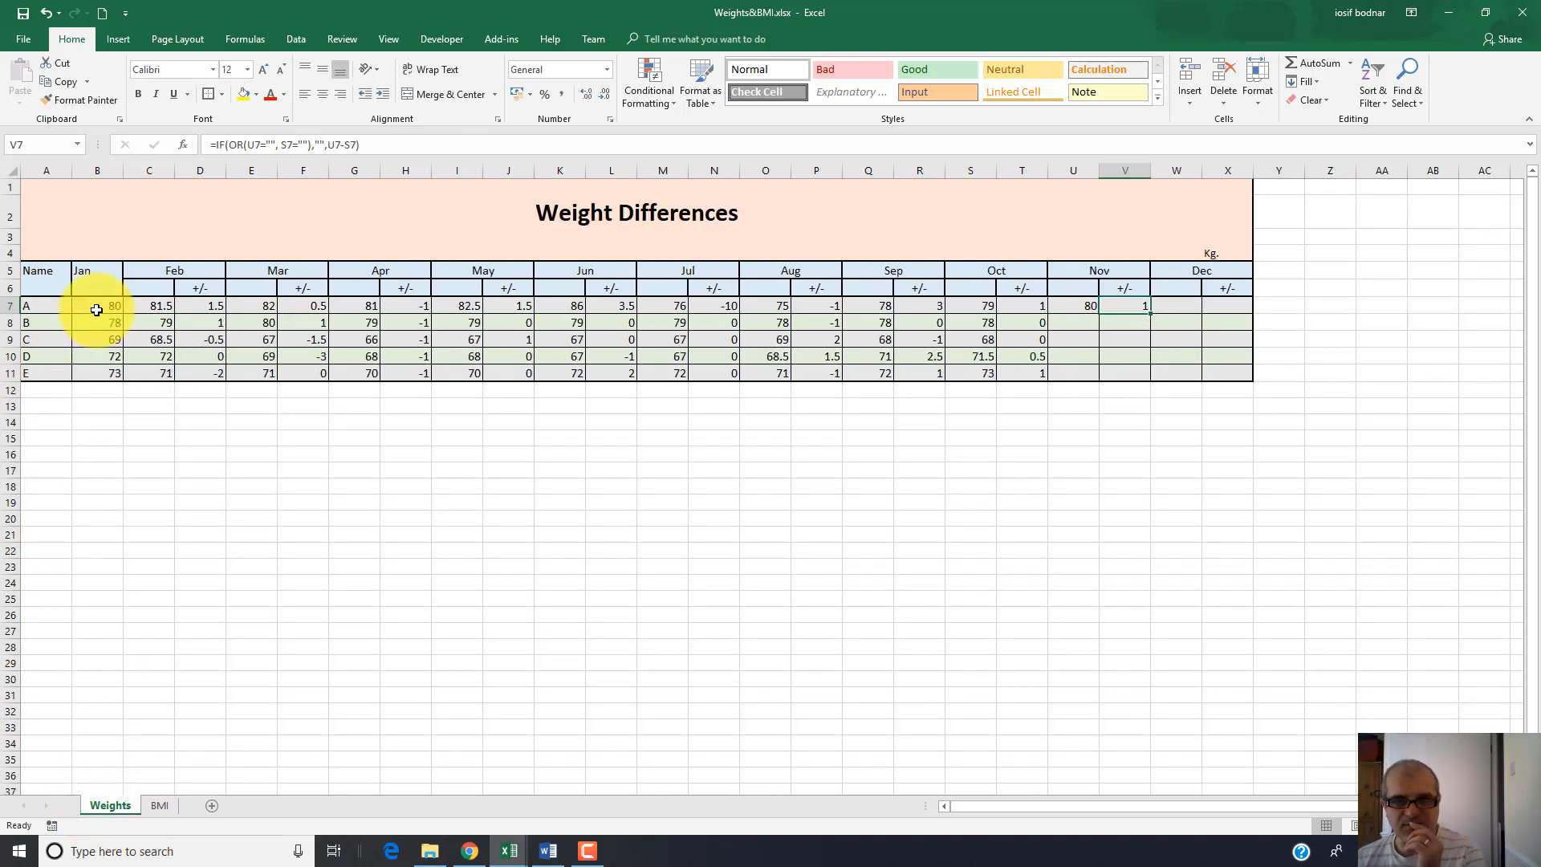
left_click(1075, 307)
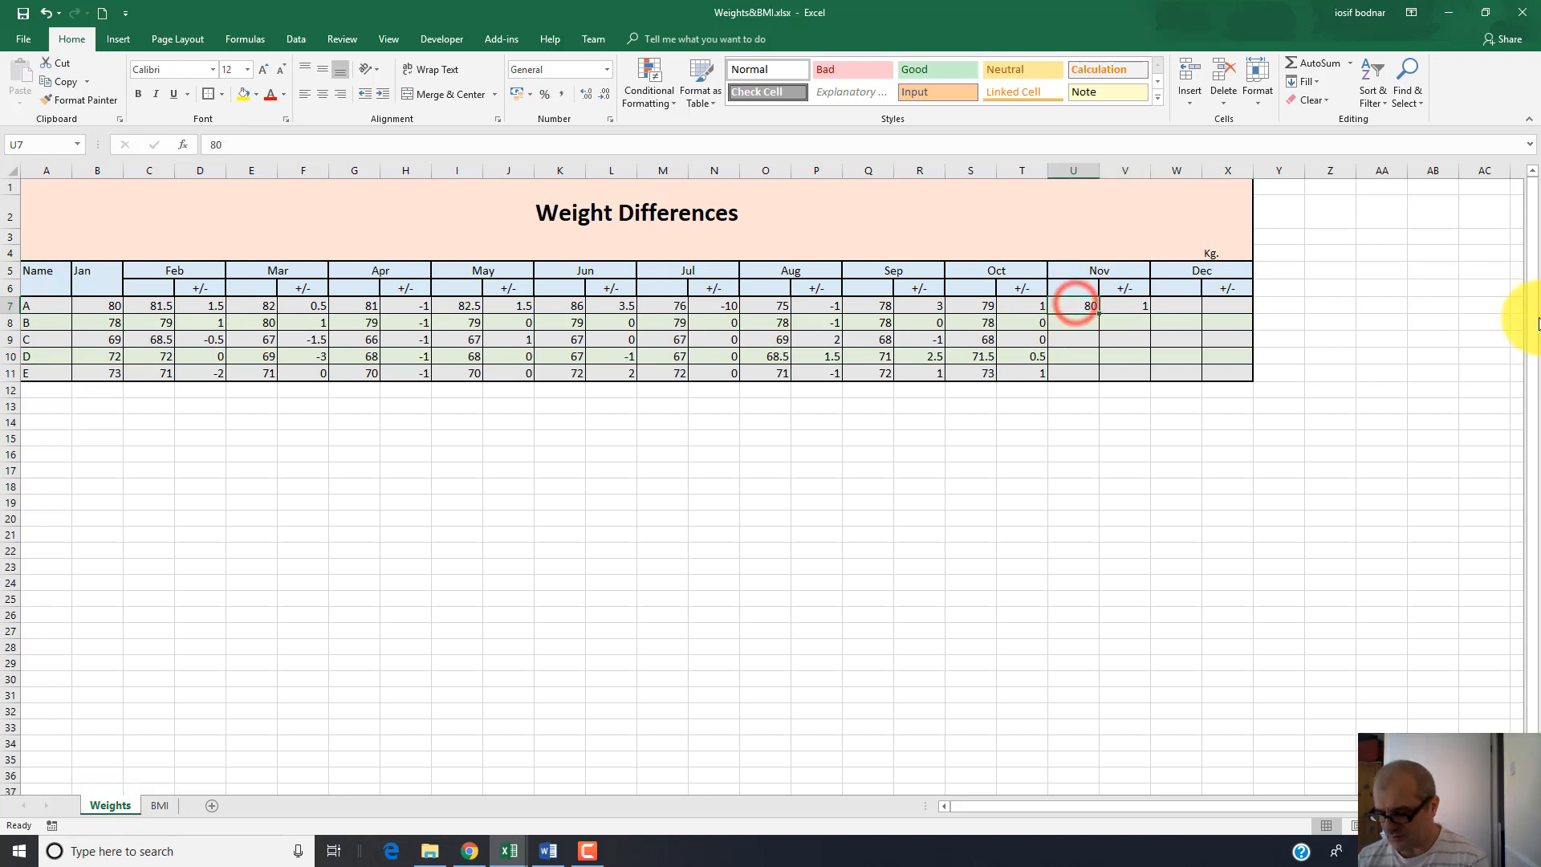
type("78")
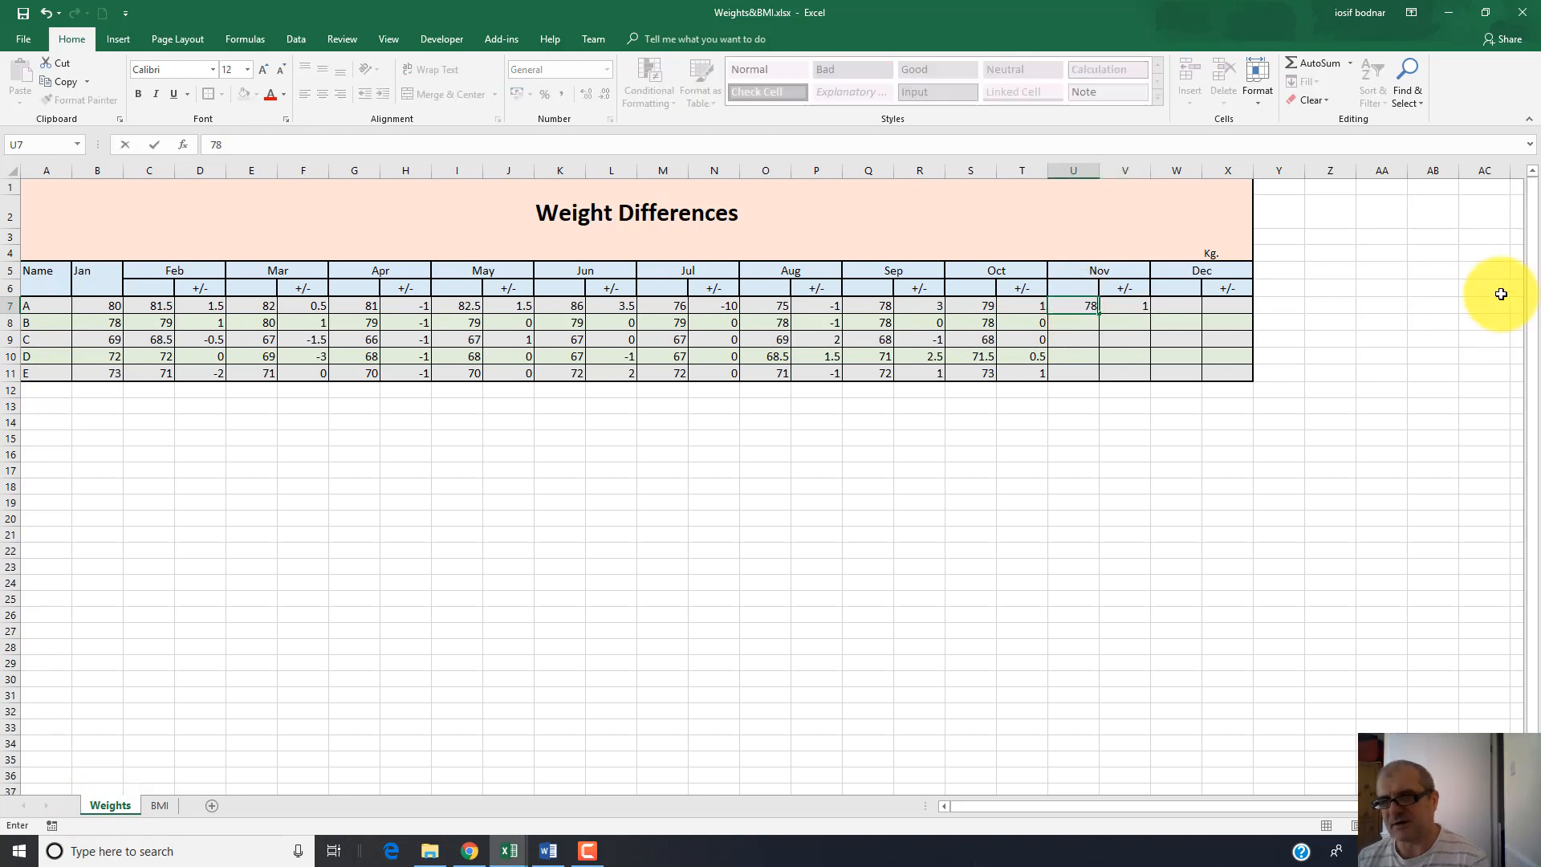
key("Return")
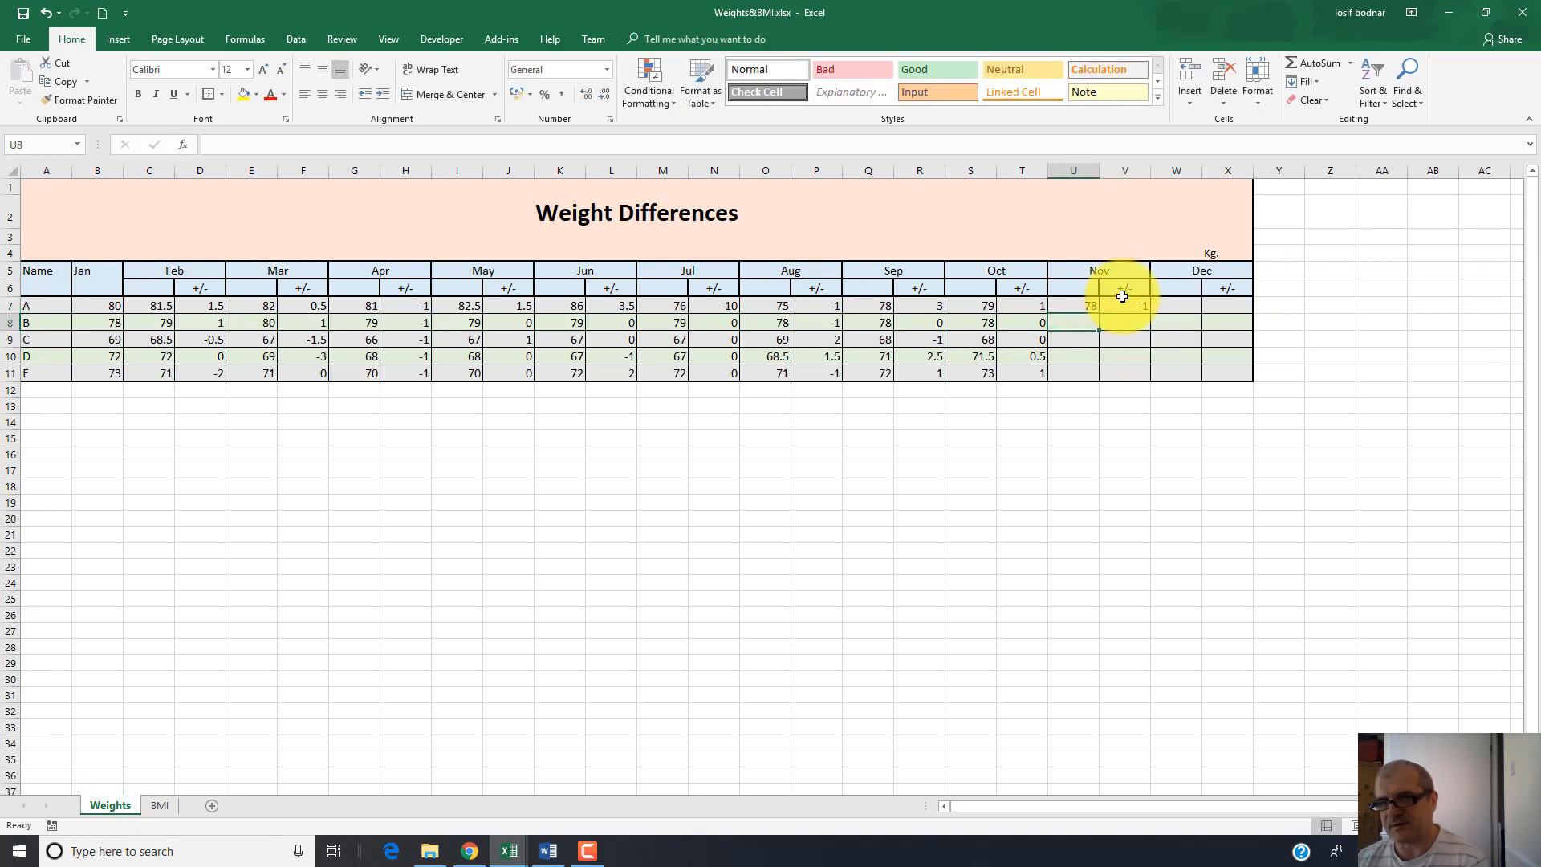
left_click(1125, 306)
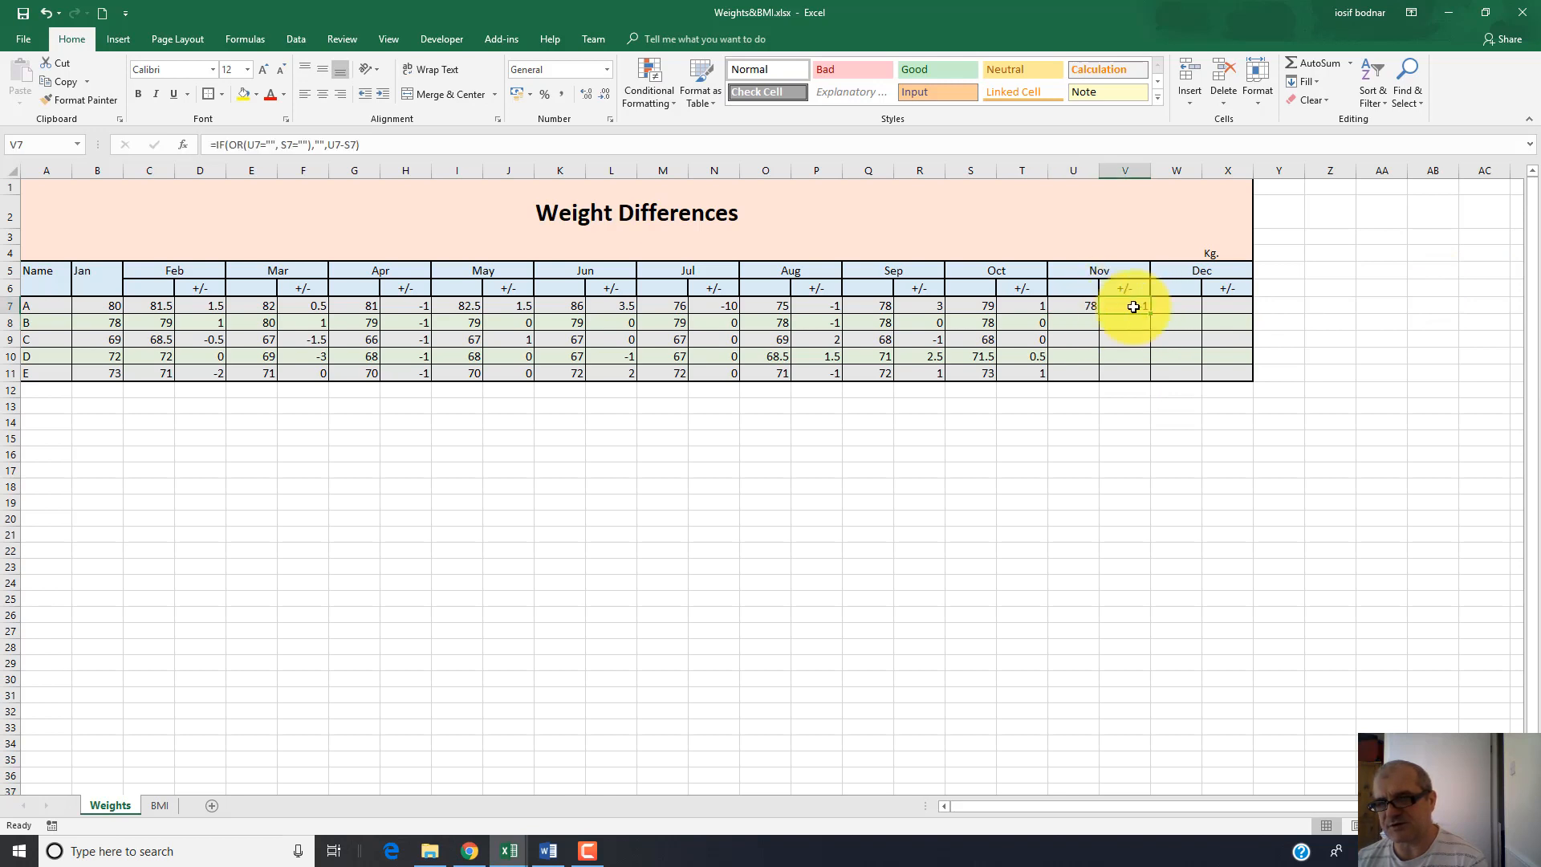
left_click(162, 807)
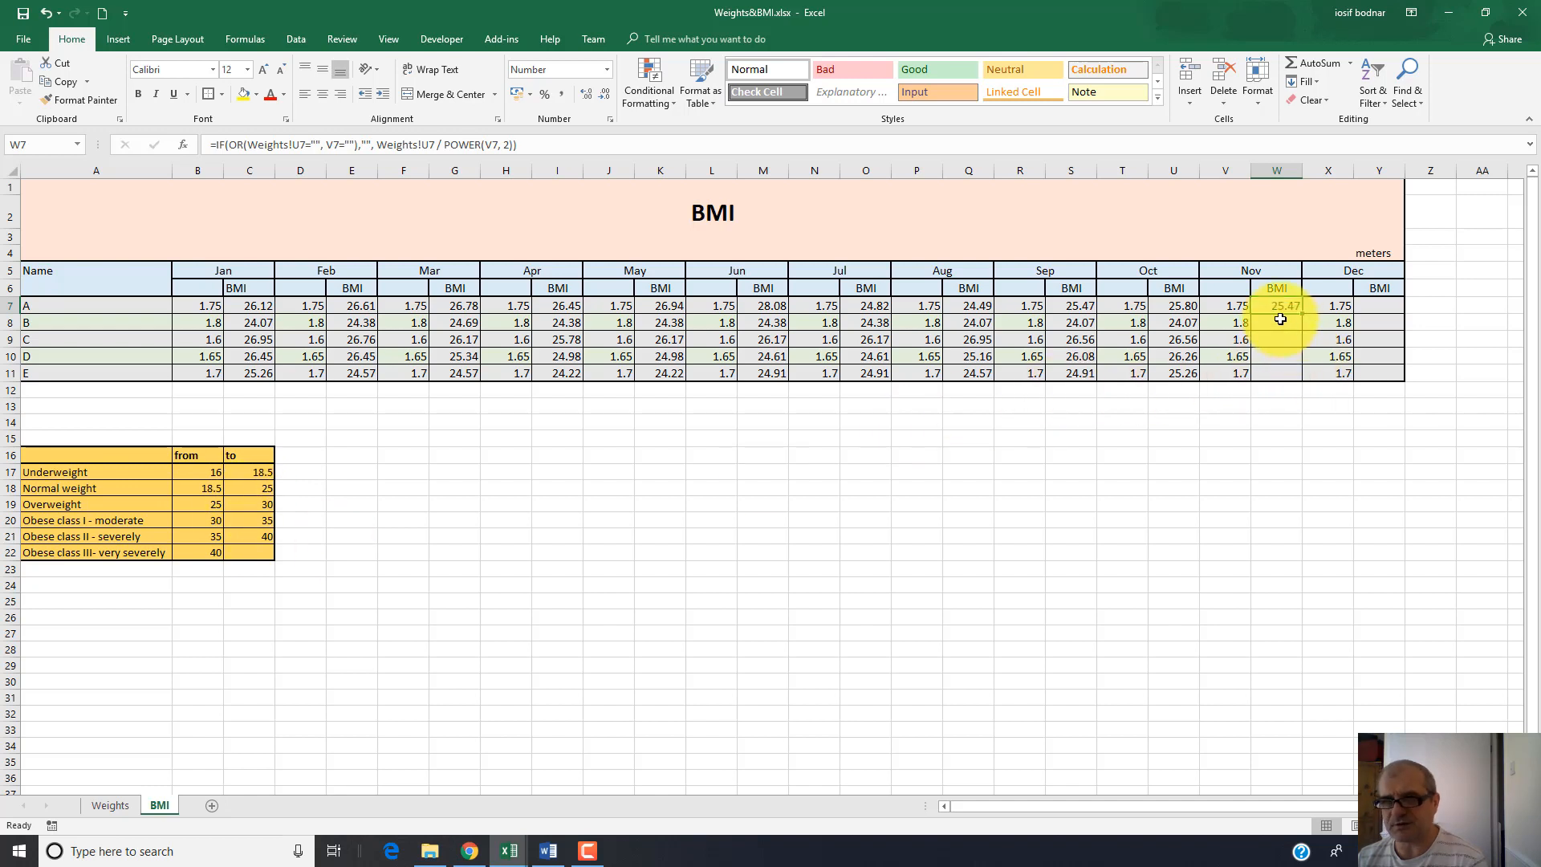
Enter the November weights for persons B to E in U8:U11 of the Weights sheet as 79, 66, 74 and 71.50
left_click(108, 800)
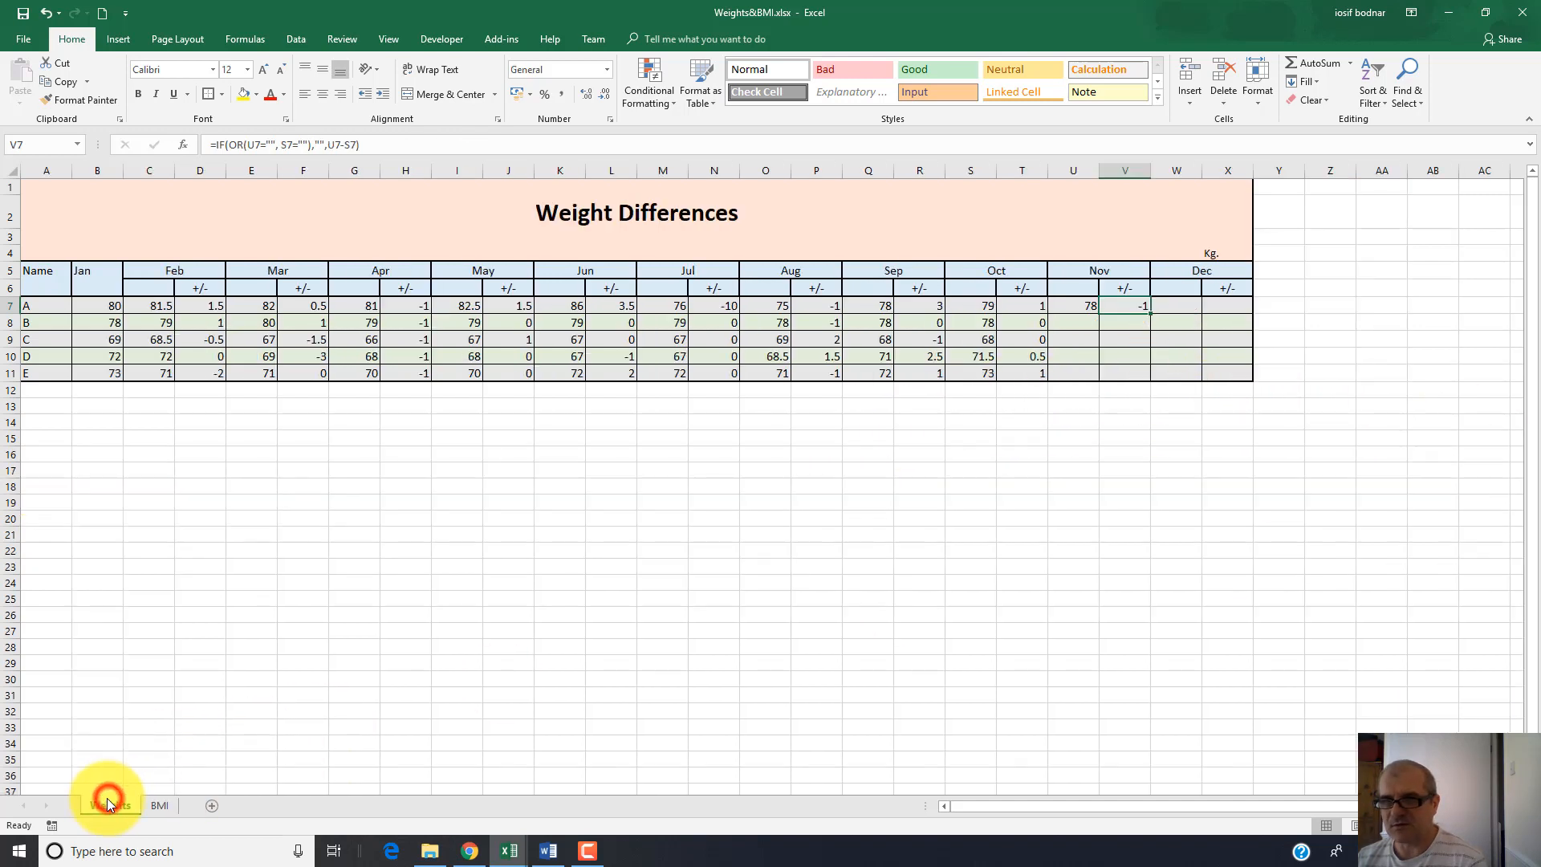
left_click(1087, 322)
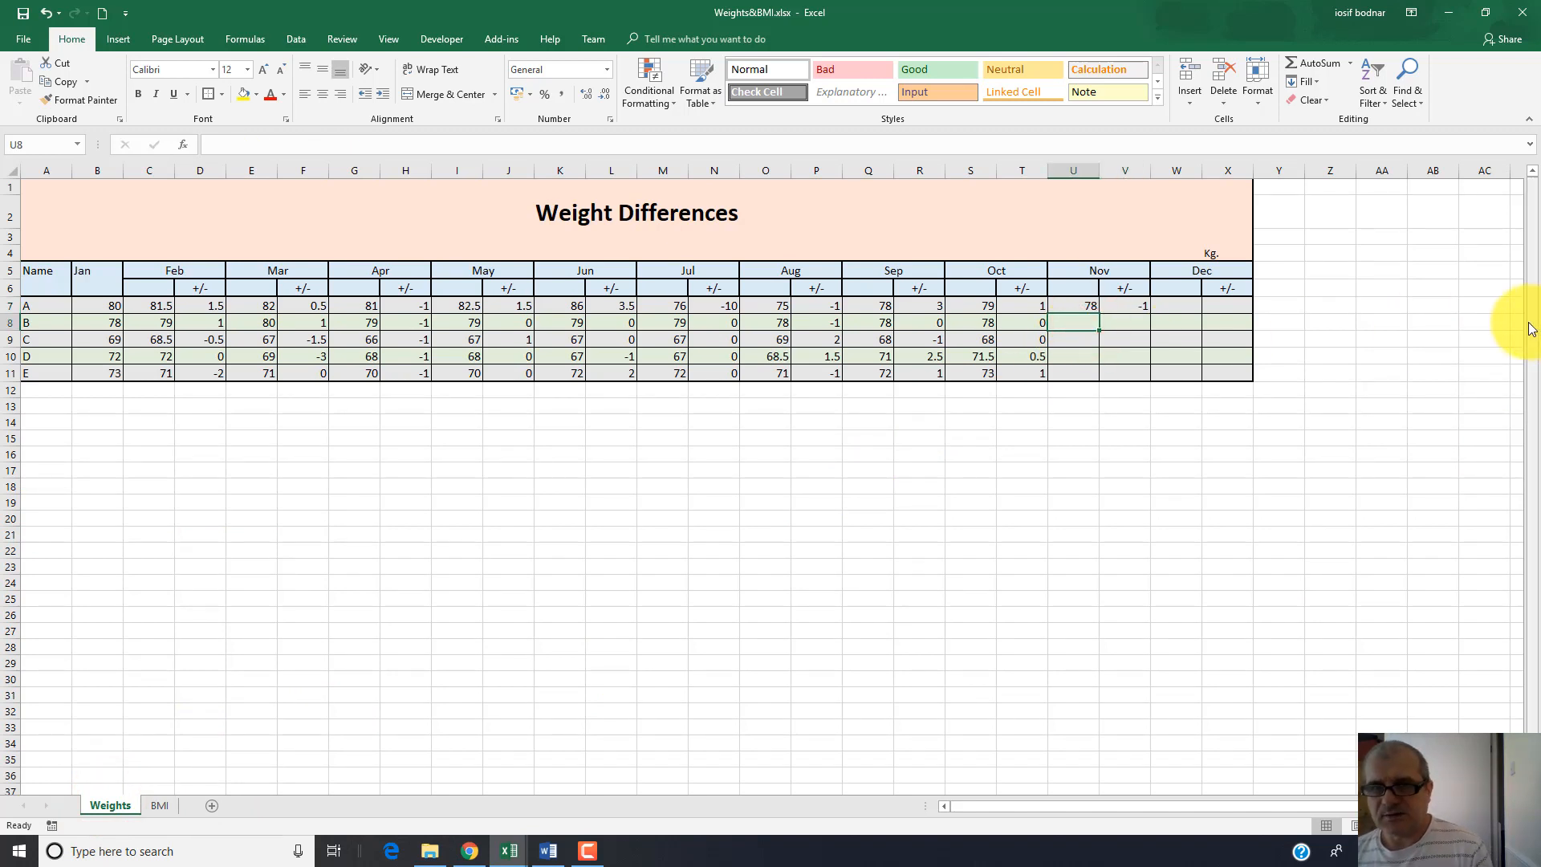
type("79")
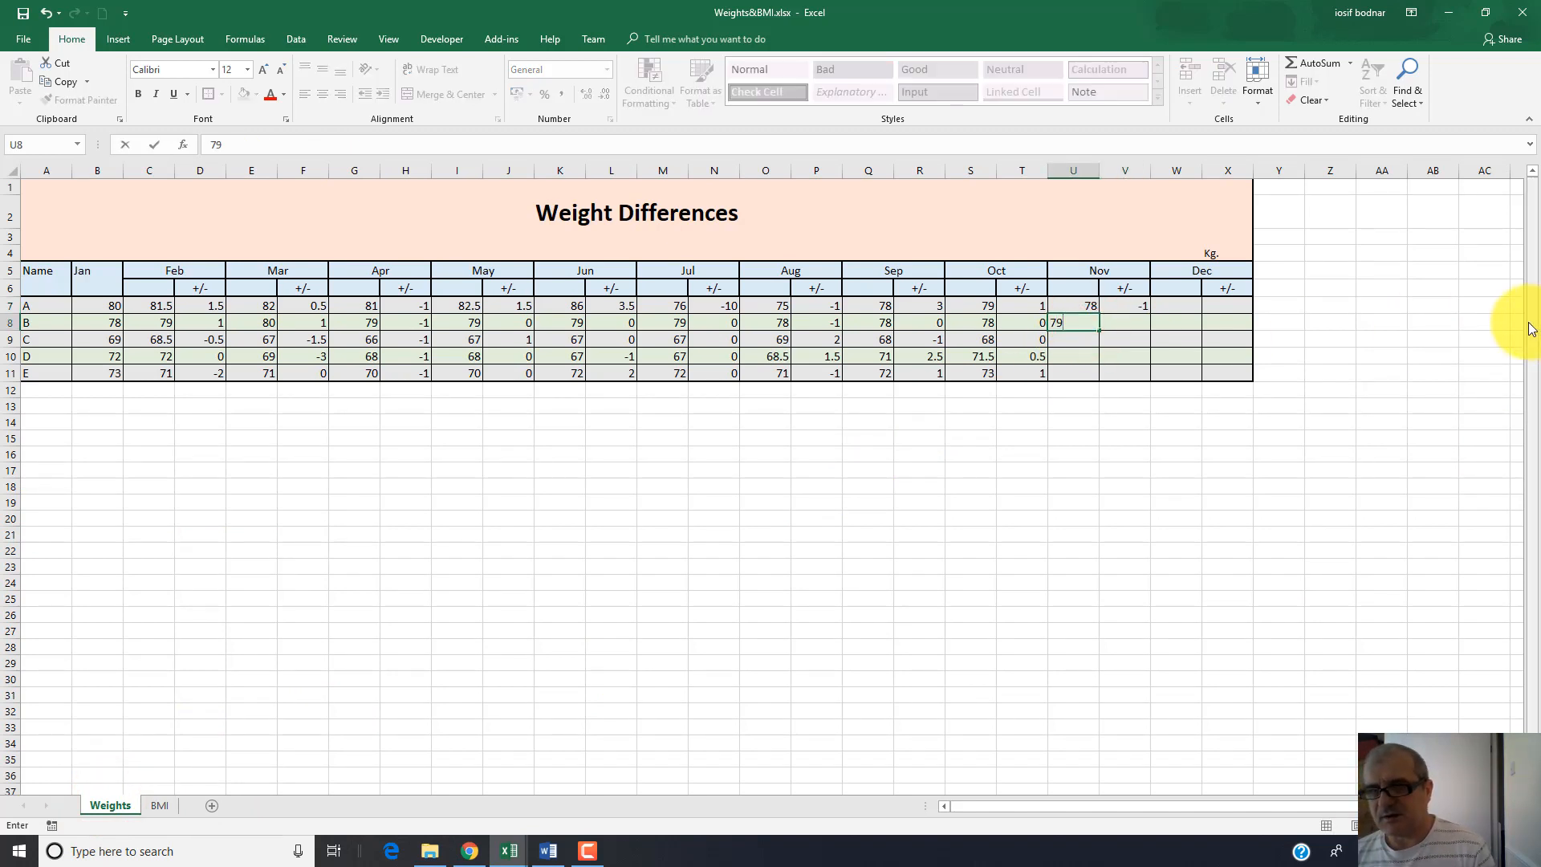
key("Return")
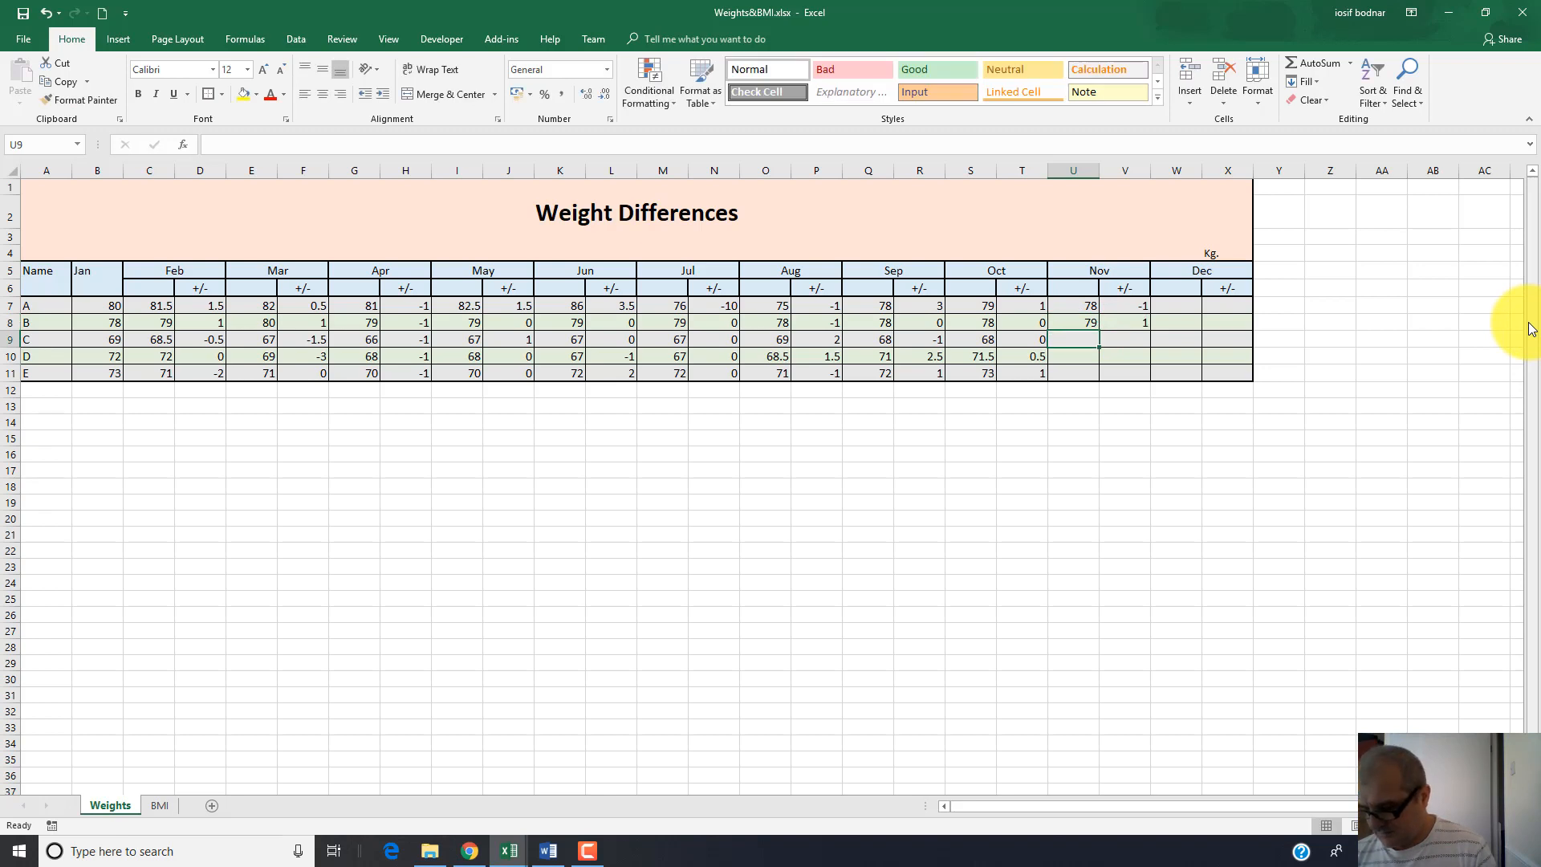
type("66")
key("Return")
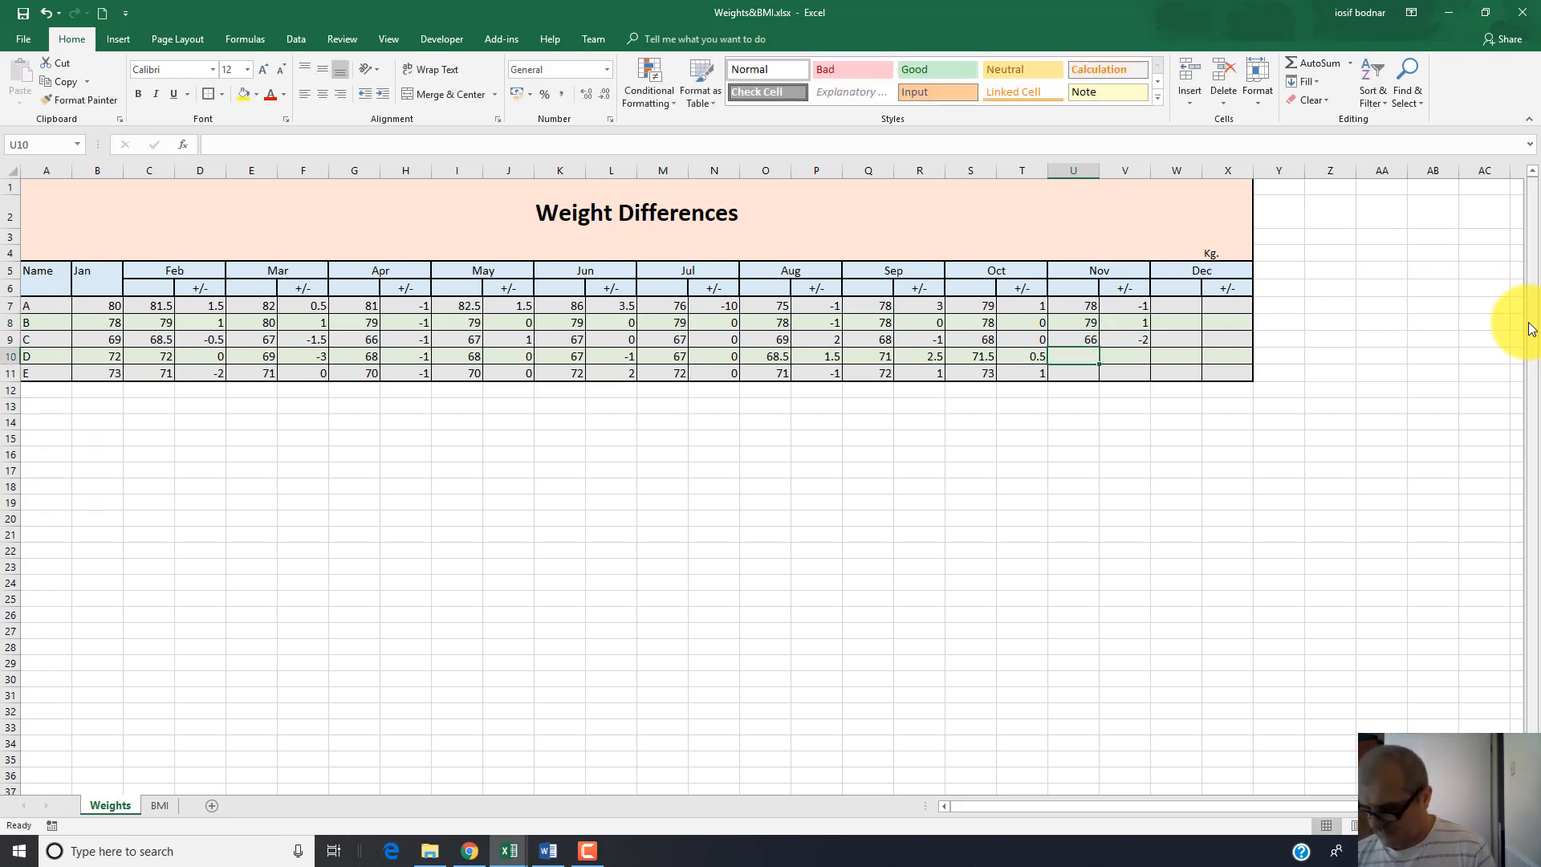
type("74")
key("Return")
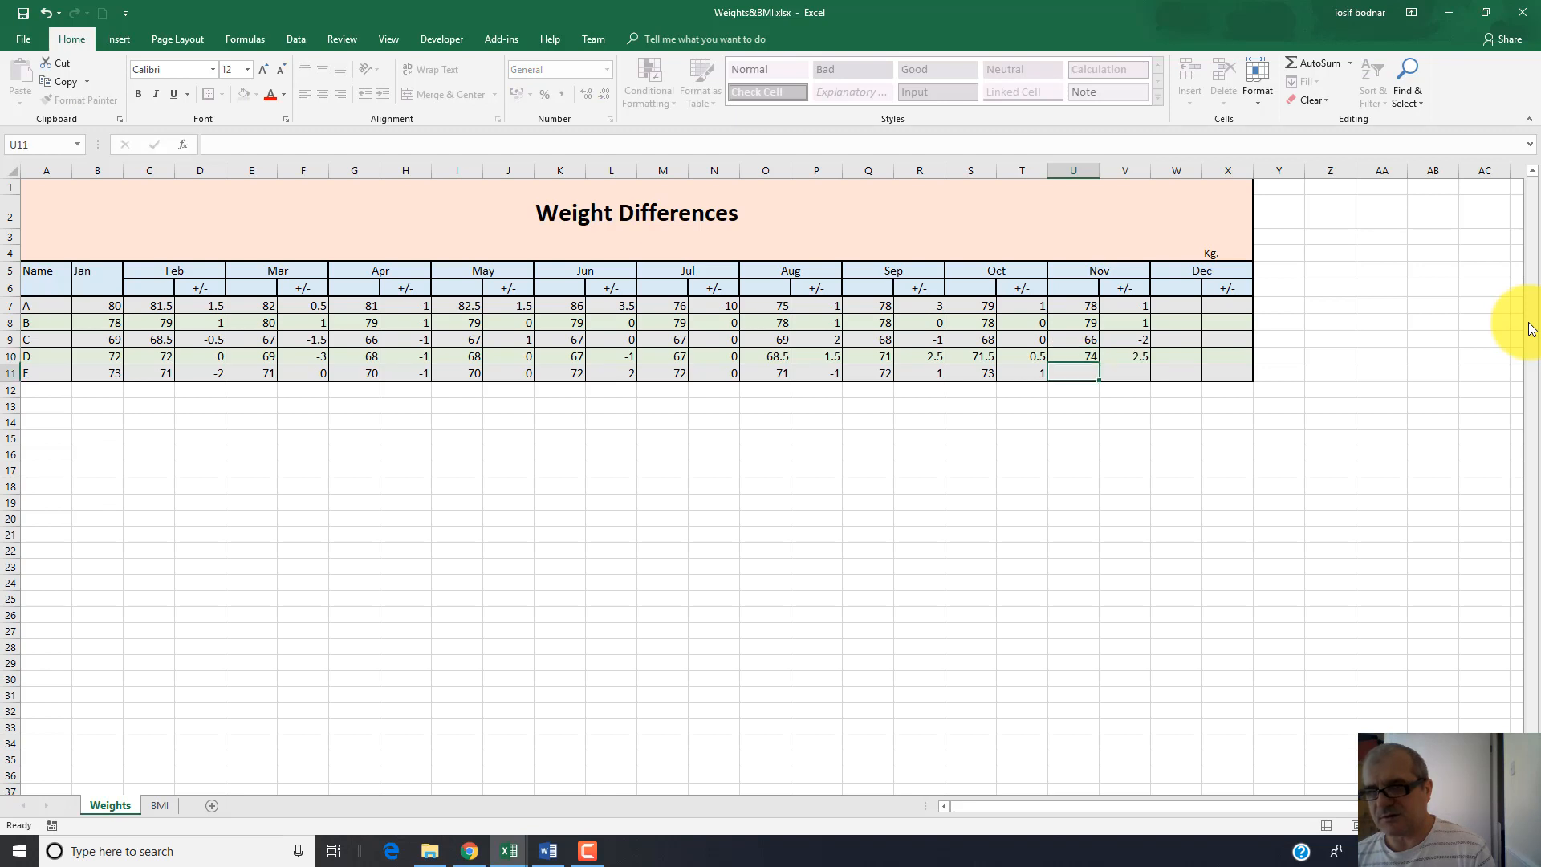
type("71.50")
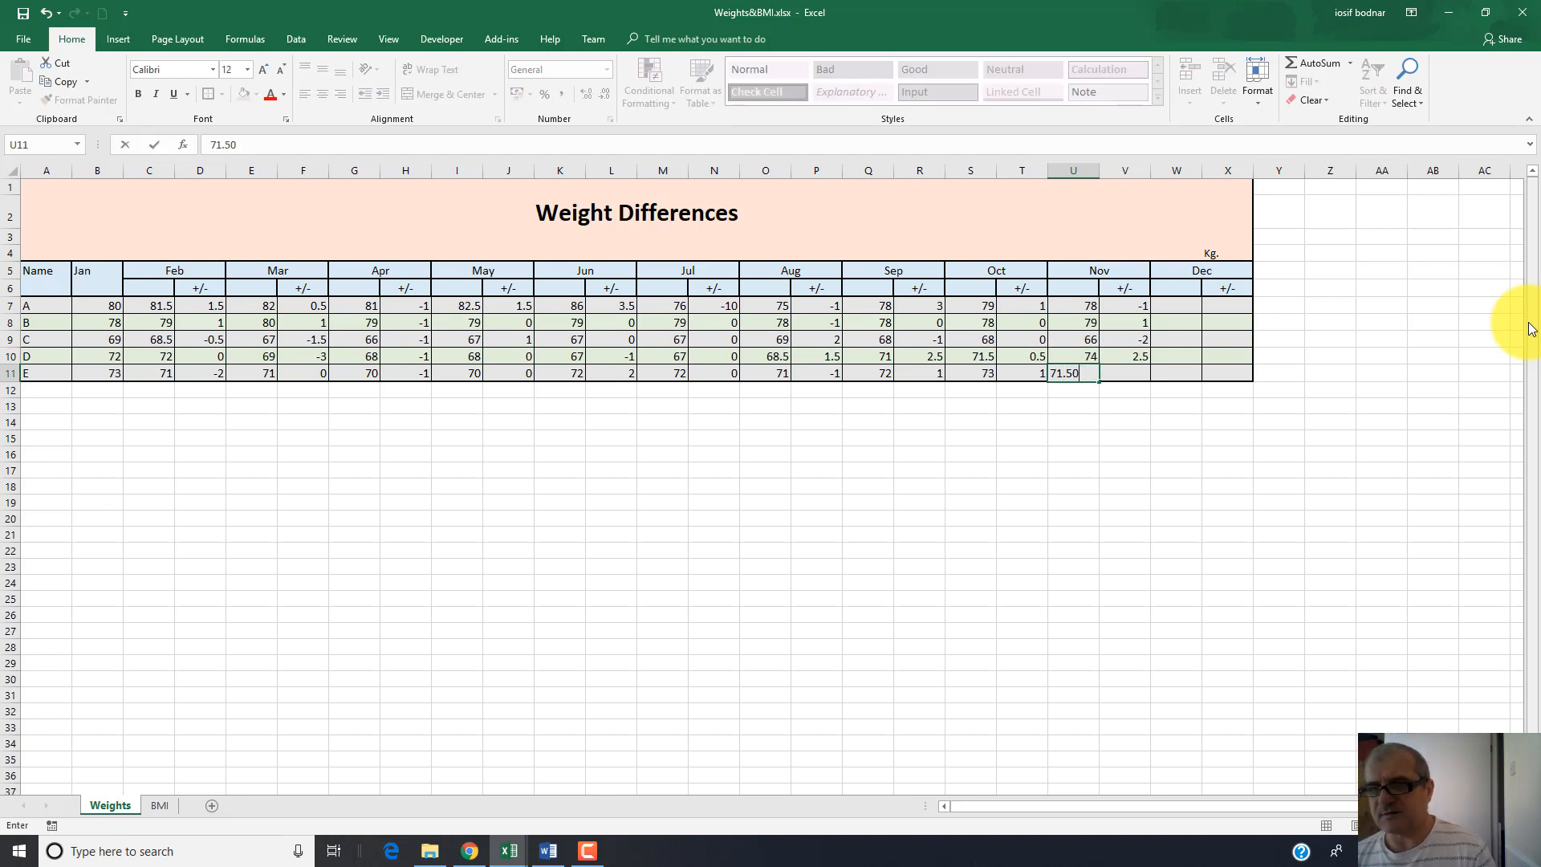
key("Return")
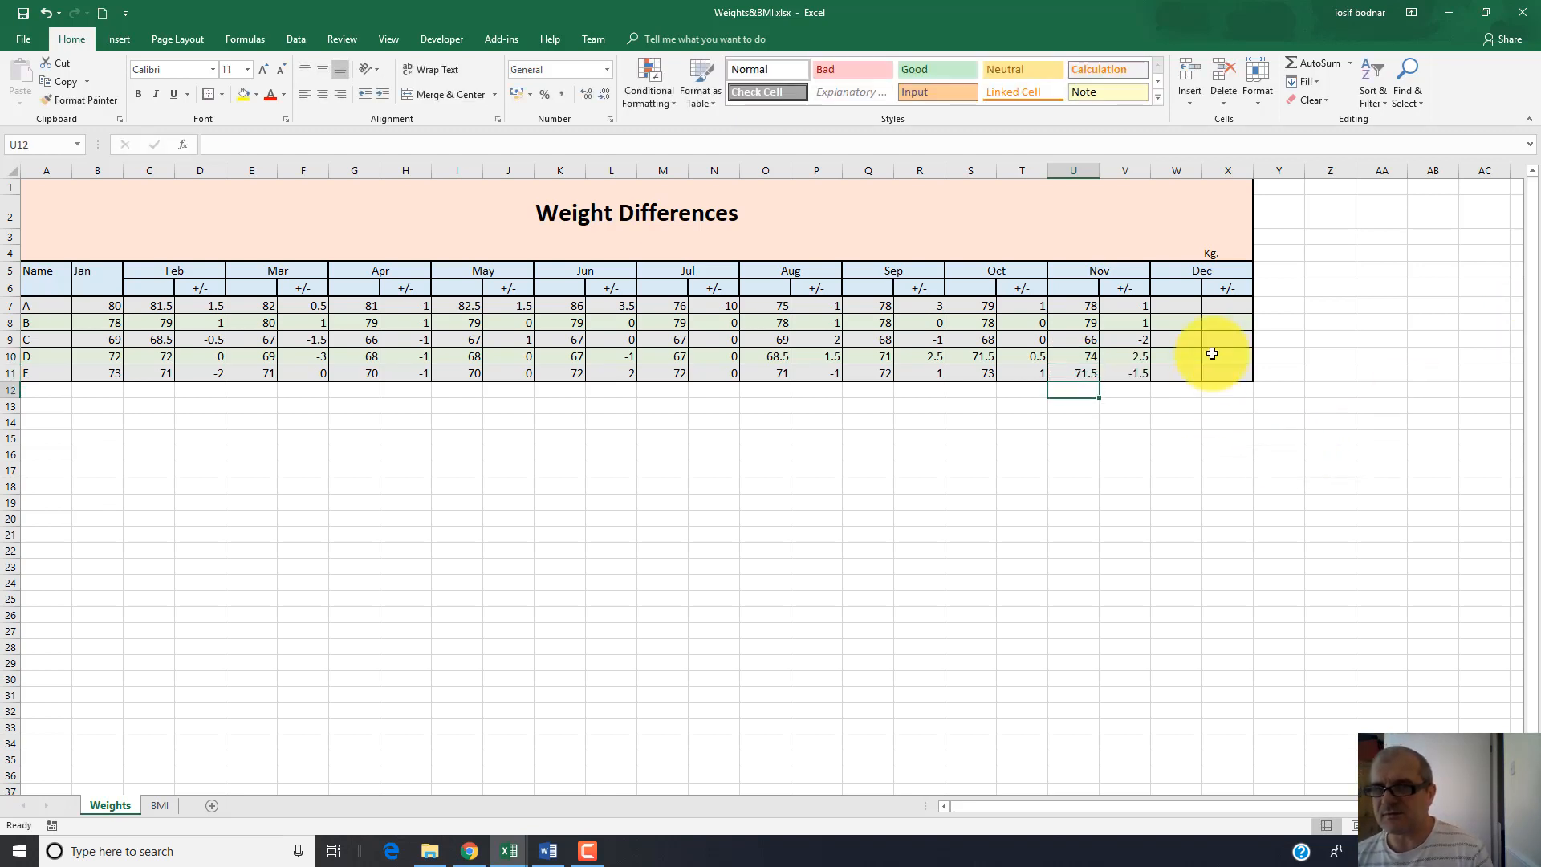
Check the November weight differences and their formulas in V7:V11 of the Weights sheet
left_click(1139, 305)
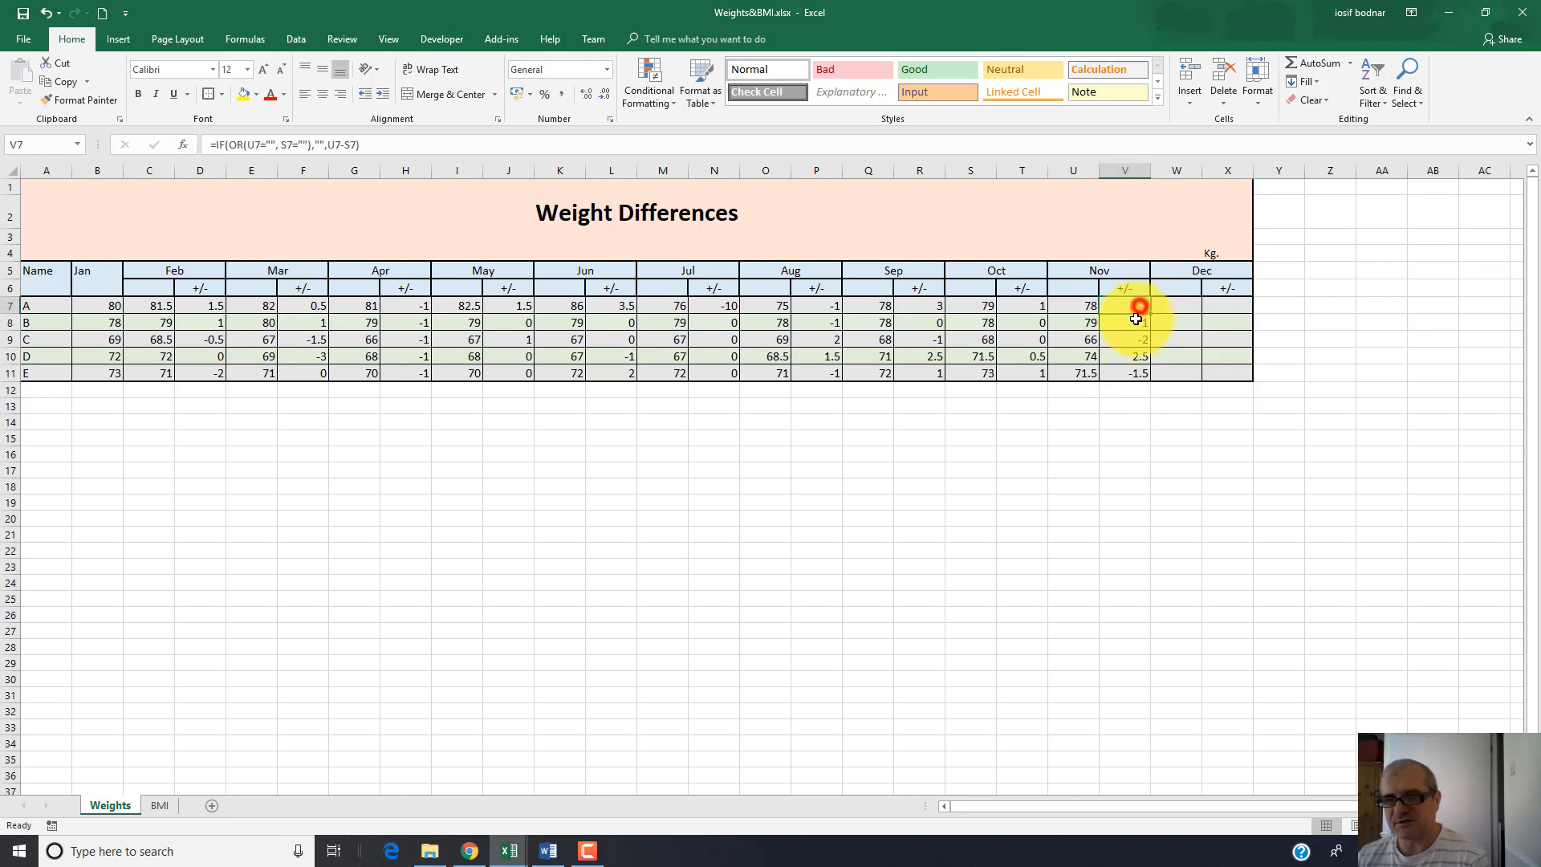
left_click(1139, 321)
left_click(1139, 339)
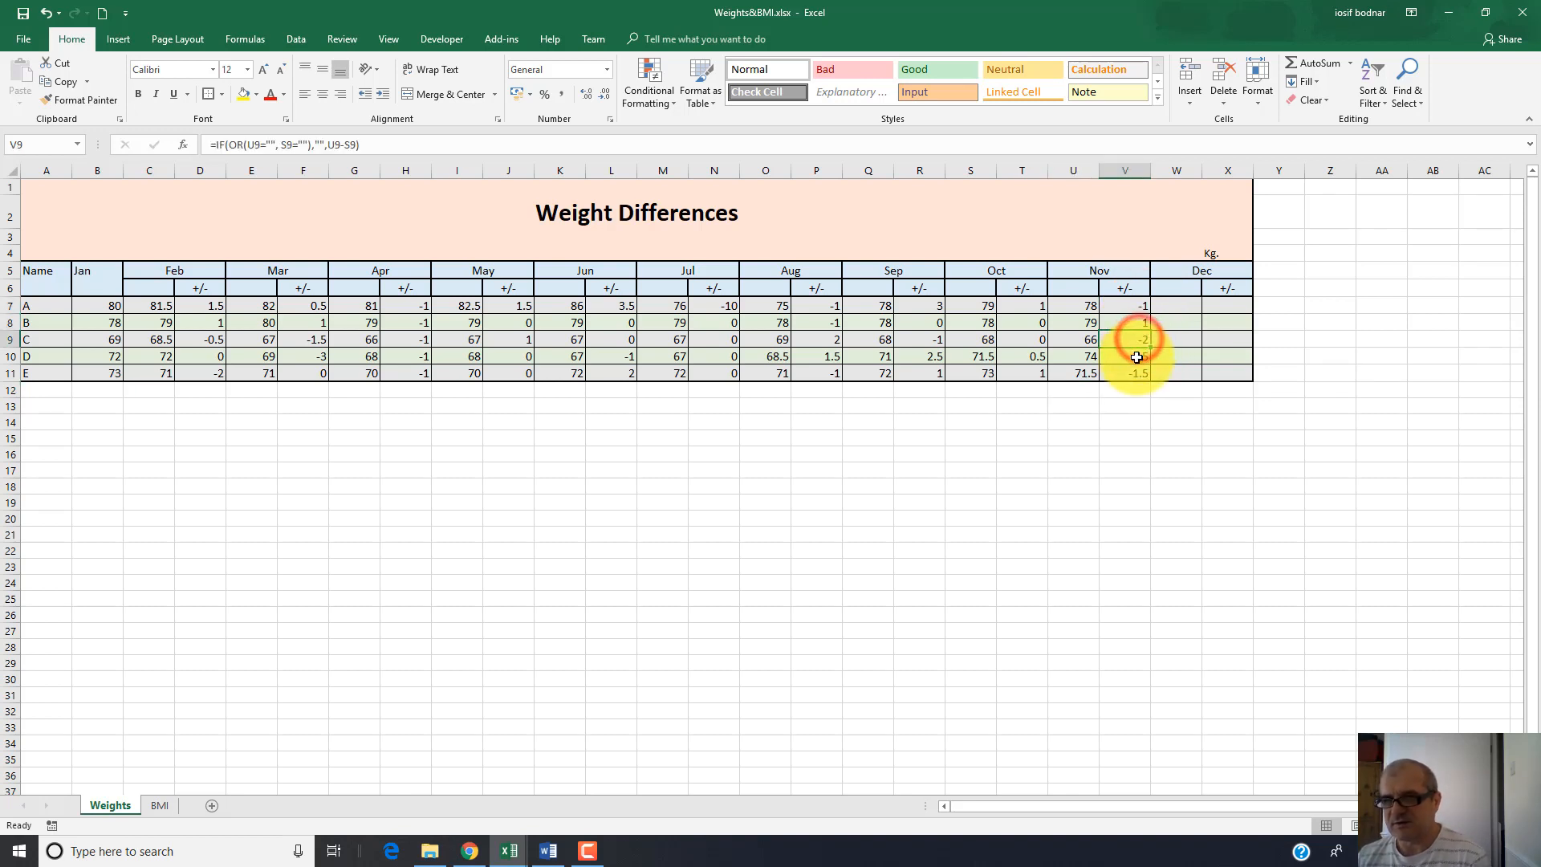
left_click(1136, 371)
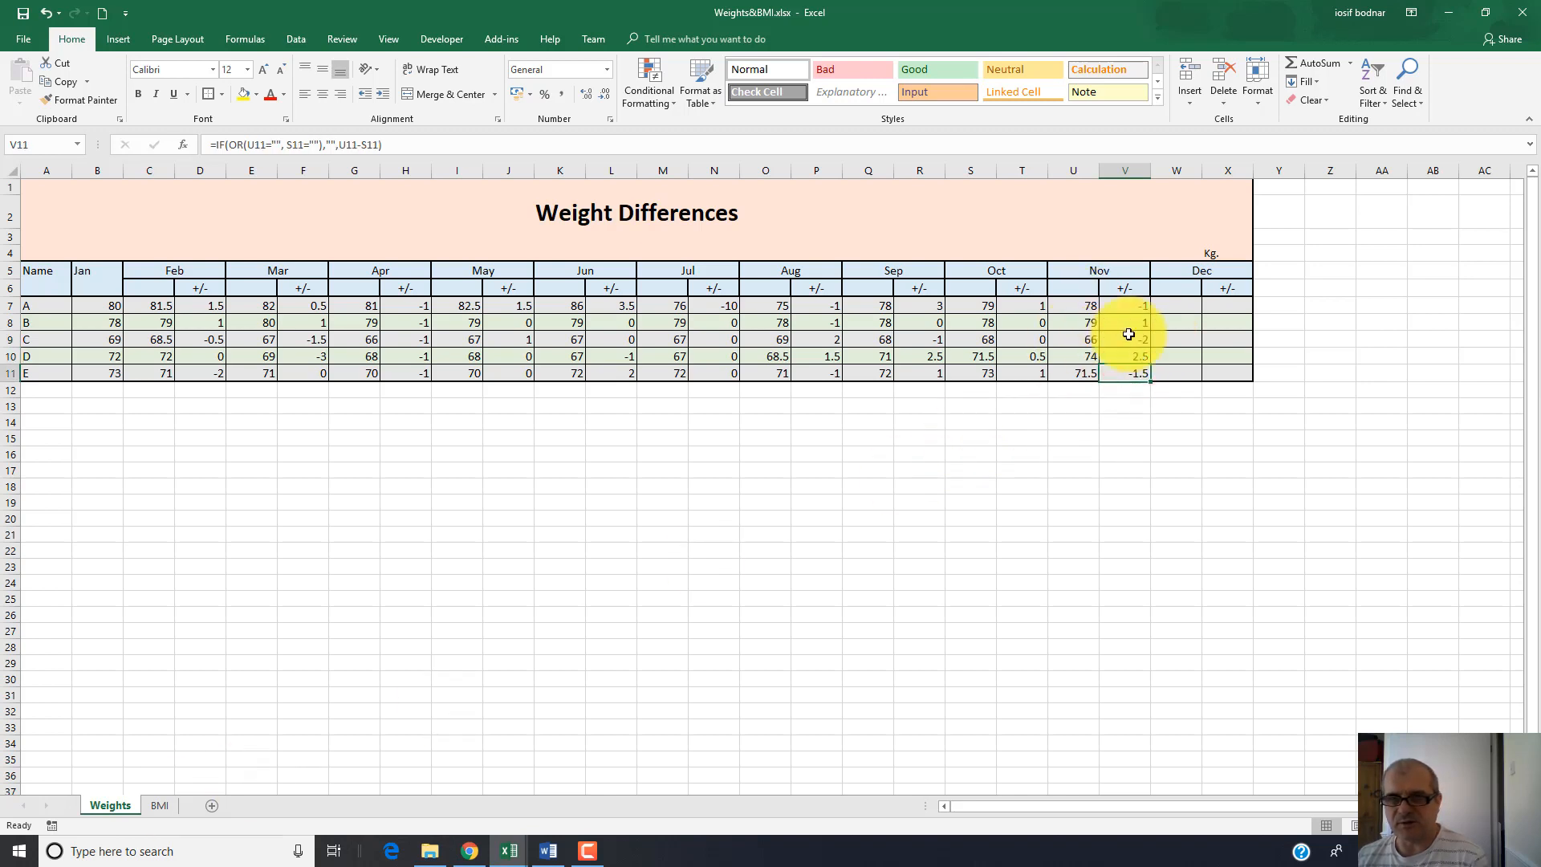
Examine the November BMI results in column W of the BMI sheet against the BMI category table
left_click(159, 805)
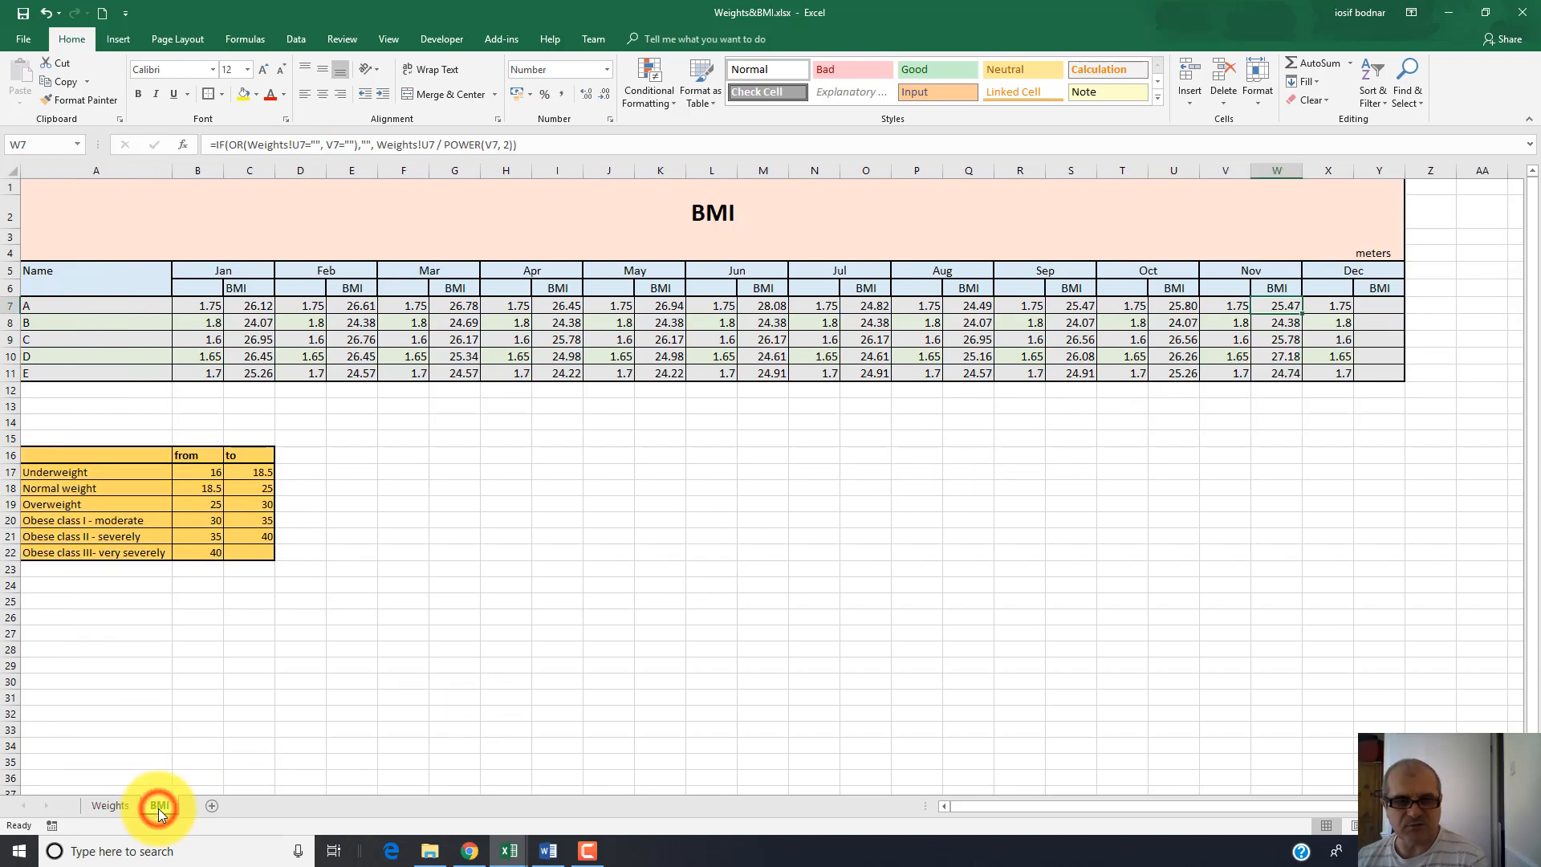
left_click(1283, 322)
left_click(1284, 339)
left_click(1285, 355)
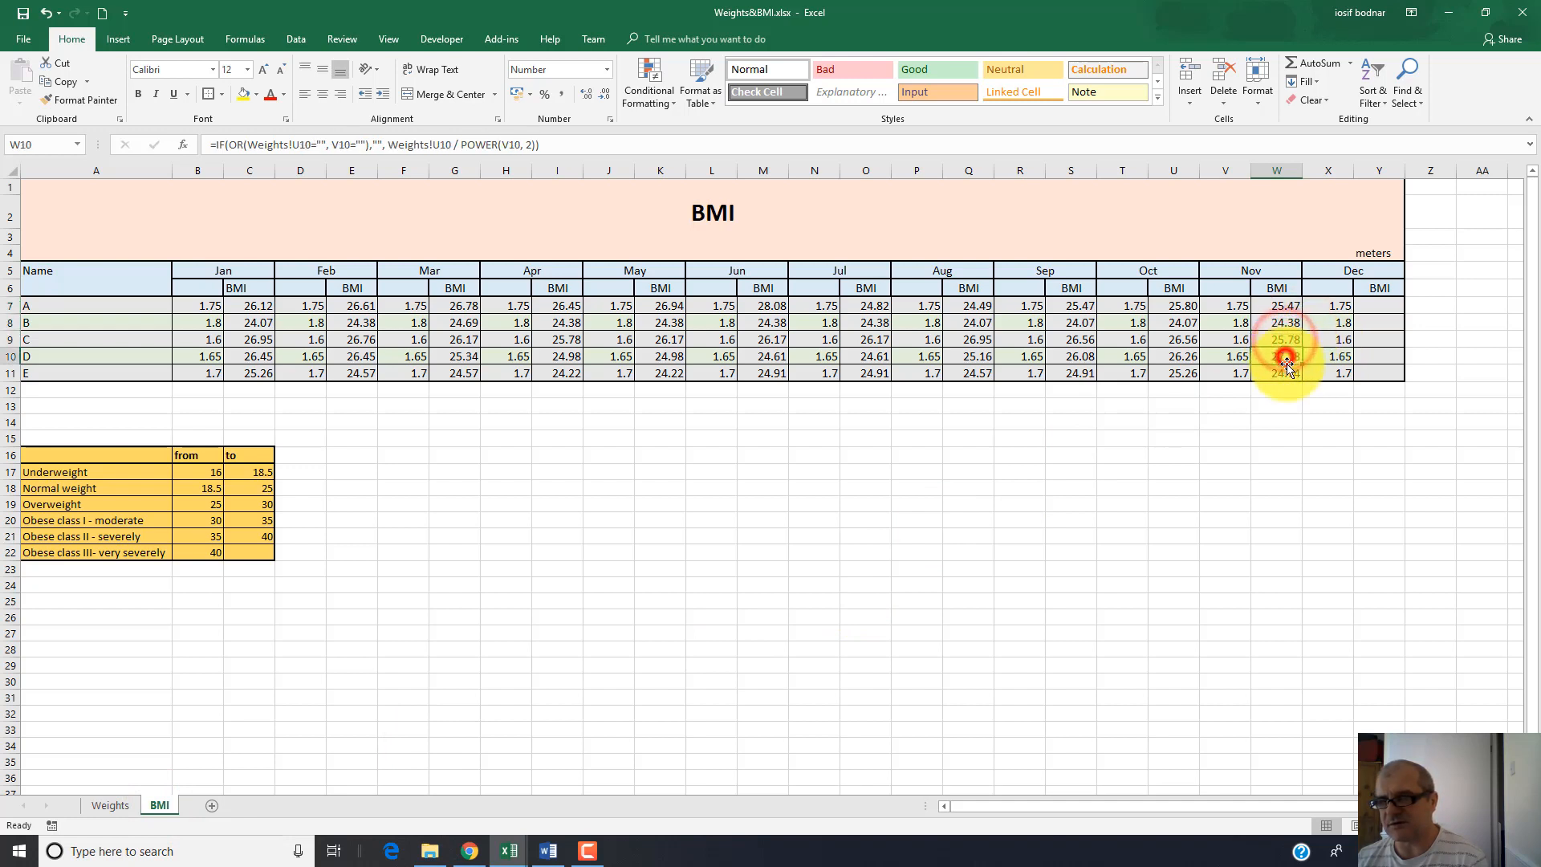
left_click(1287, 374)
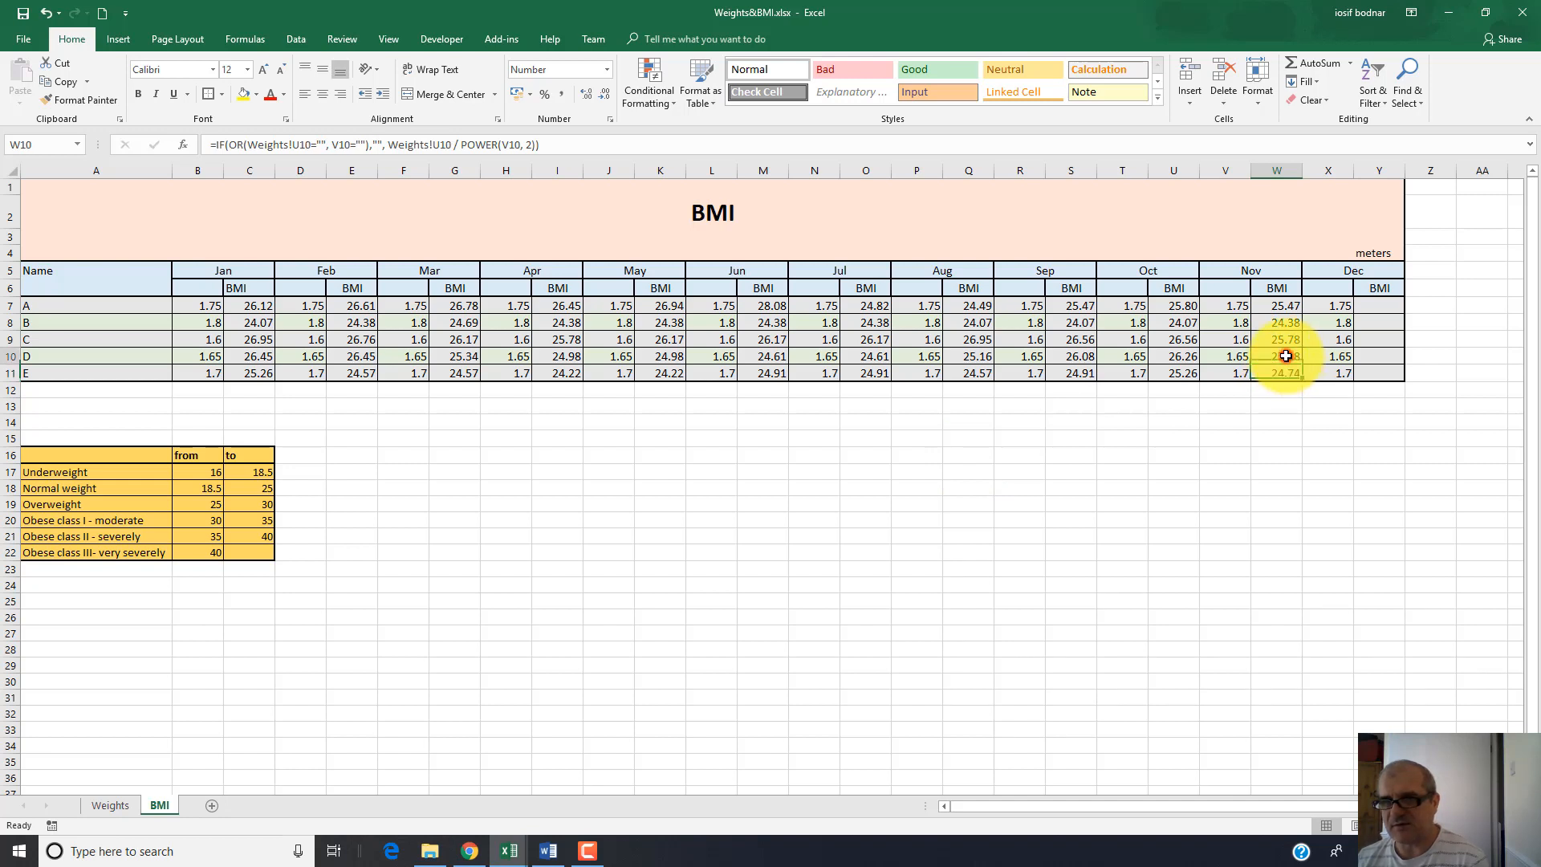
left_click(1285, 321)
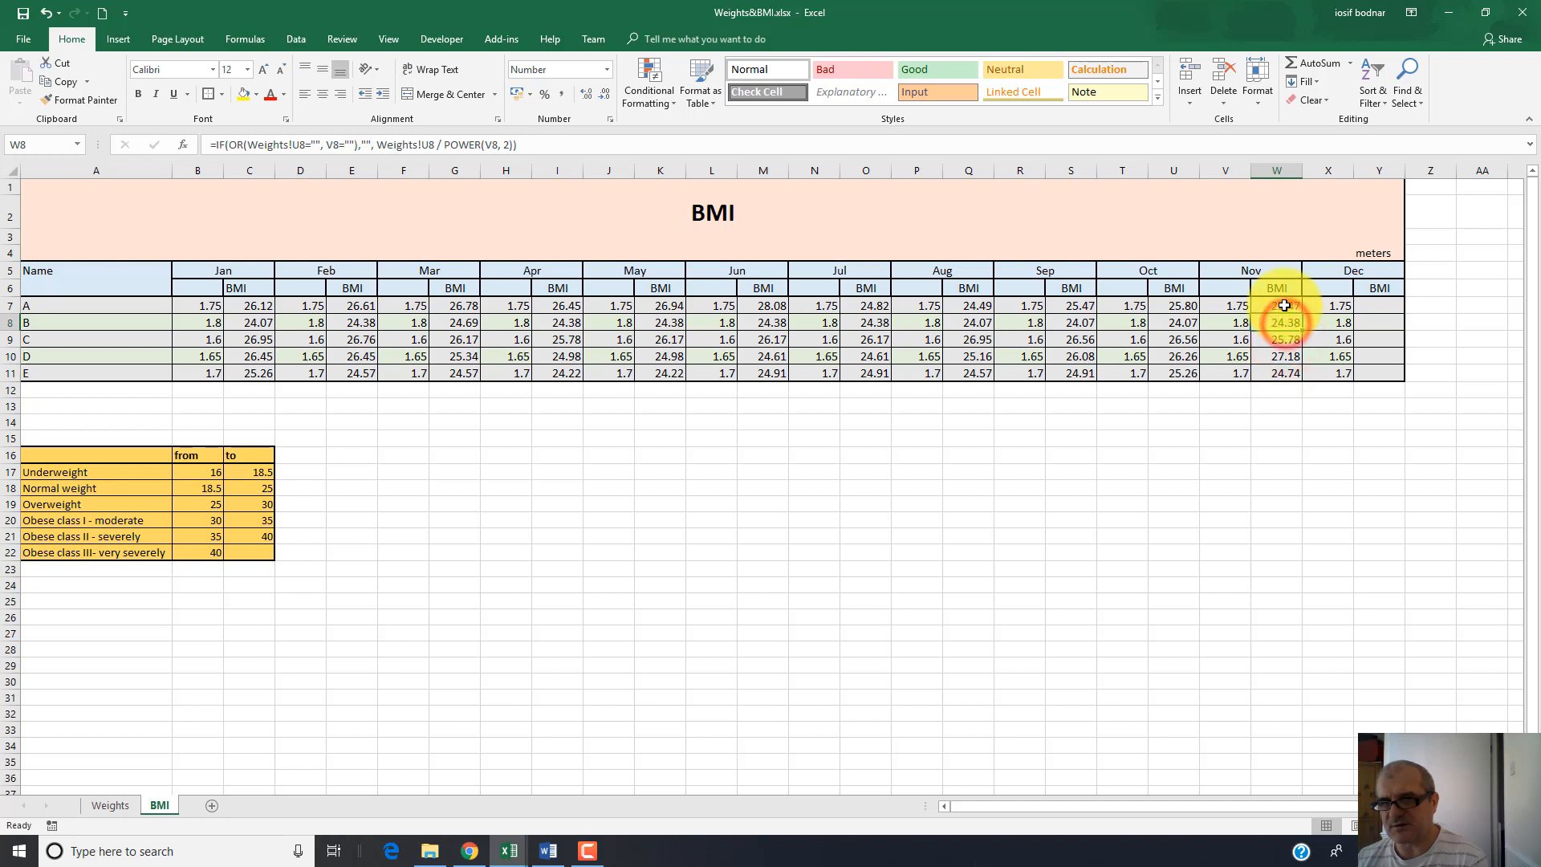
left_click(1284, 358)
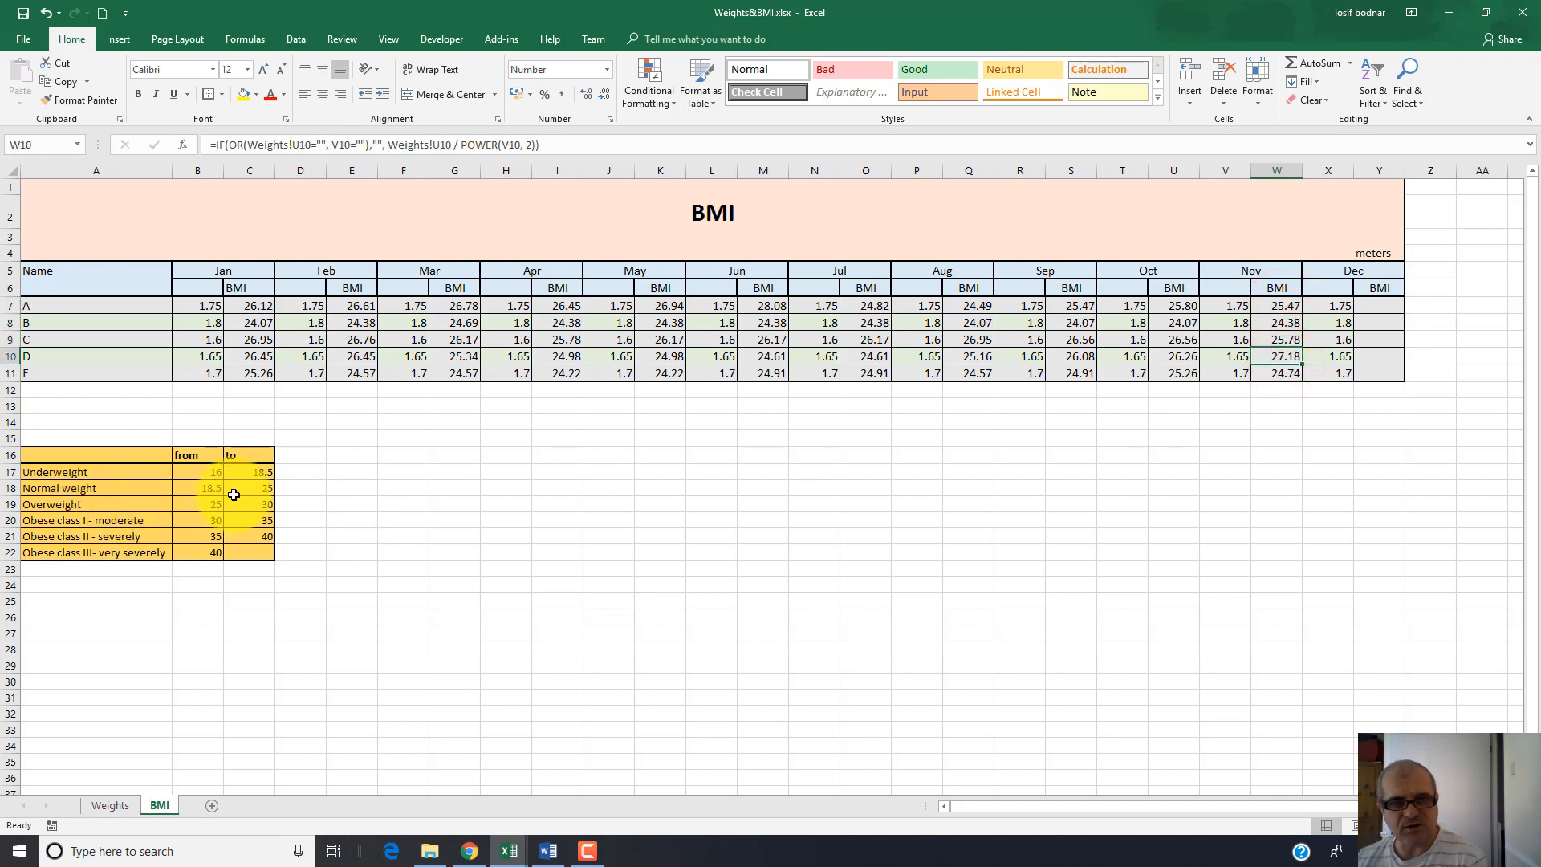
left_click(1288, 342)
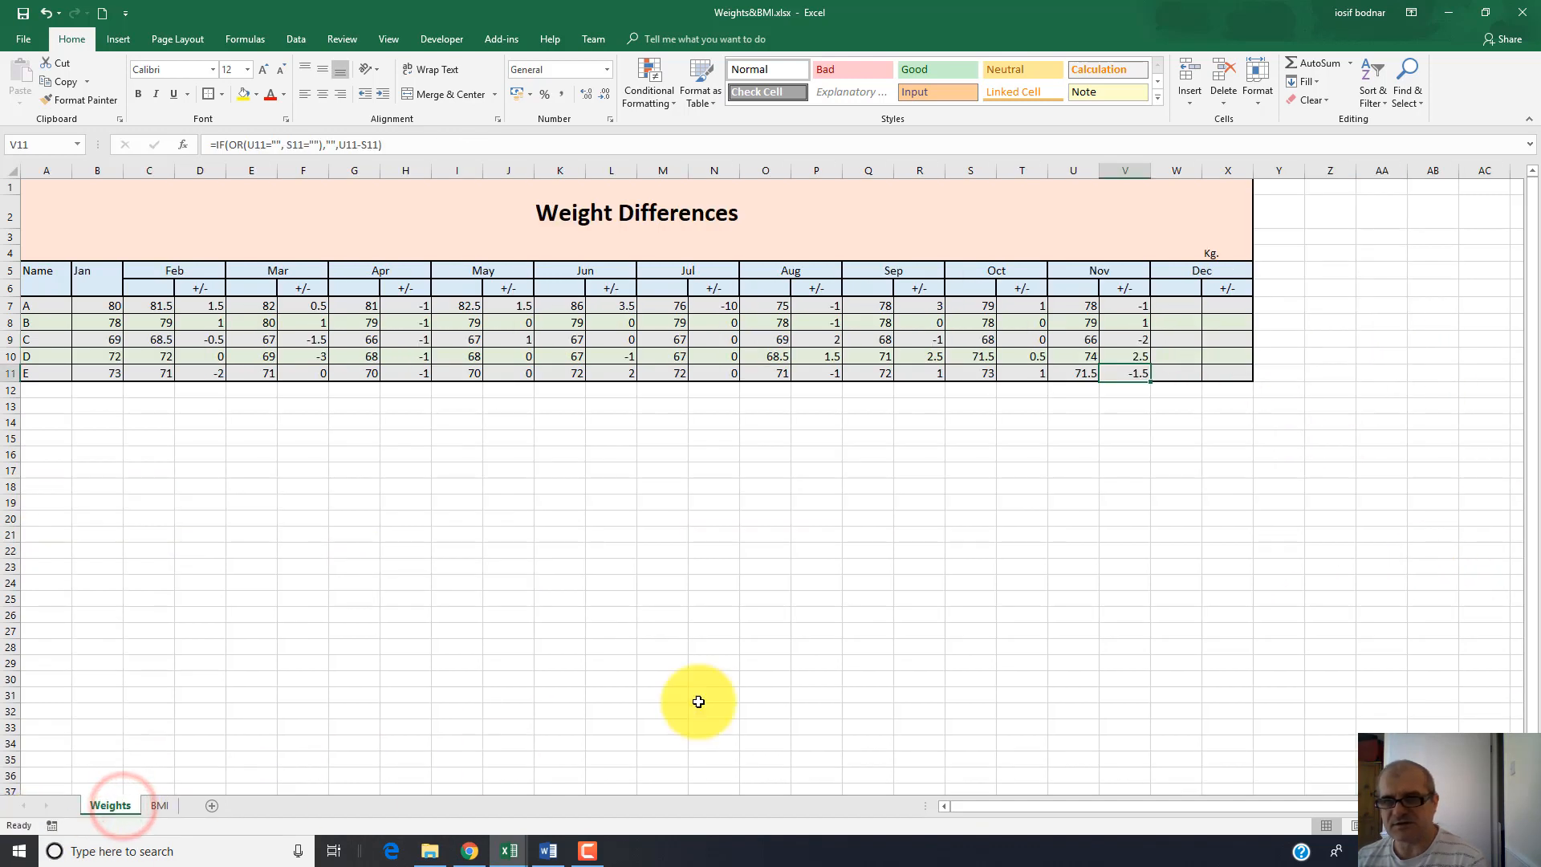
Enter the December weights for persons A to D in W7:W10 of the Weights sheet as 79, 80, 72 and 76
left_click(1195, 302)
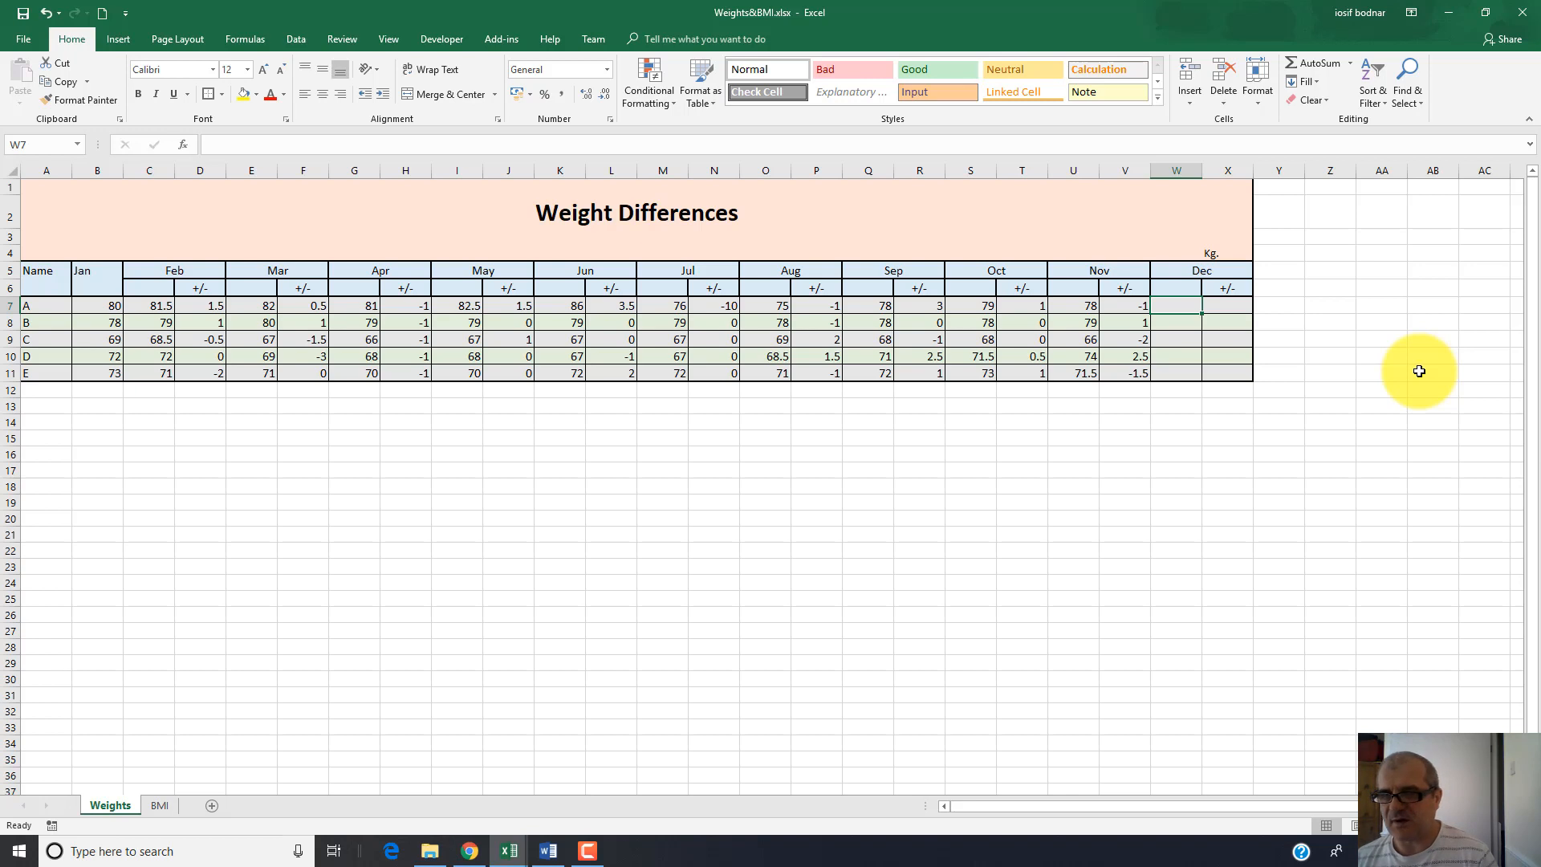
type("7")
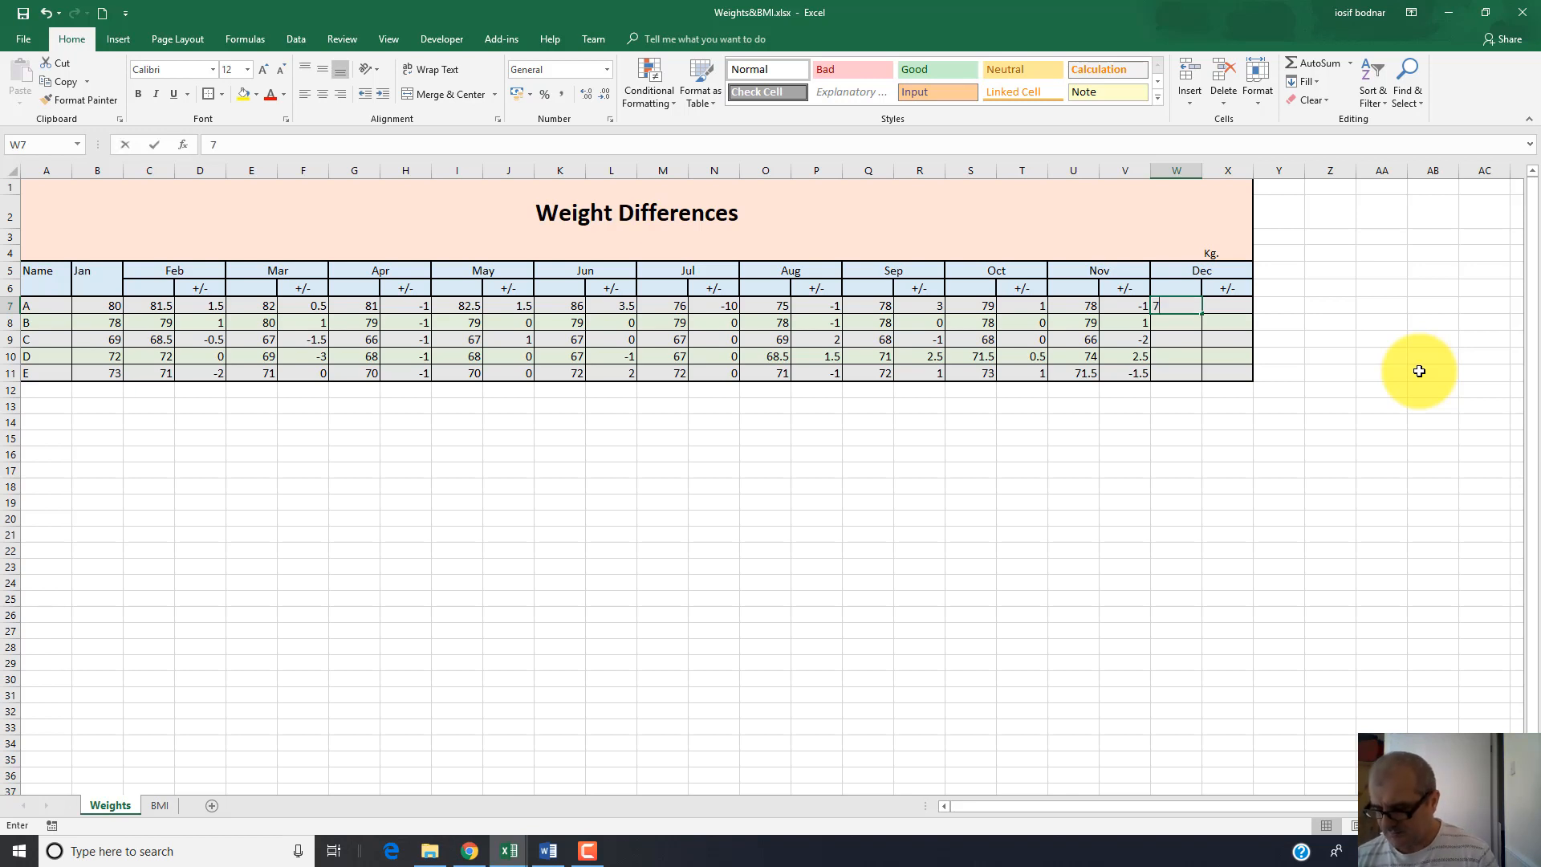
type("9")
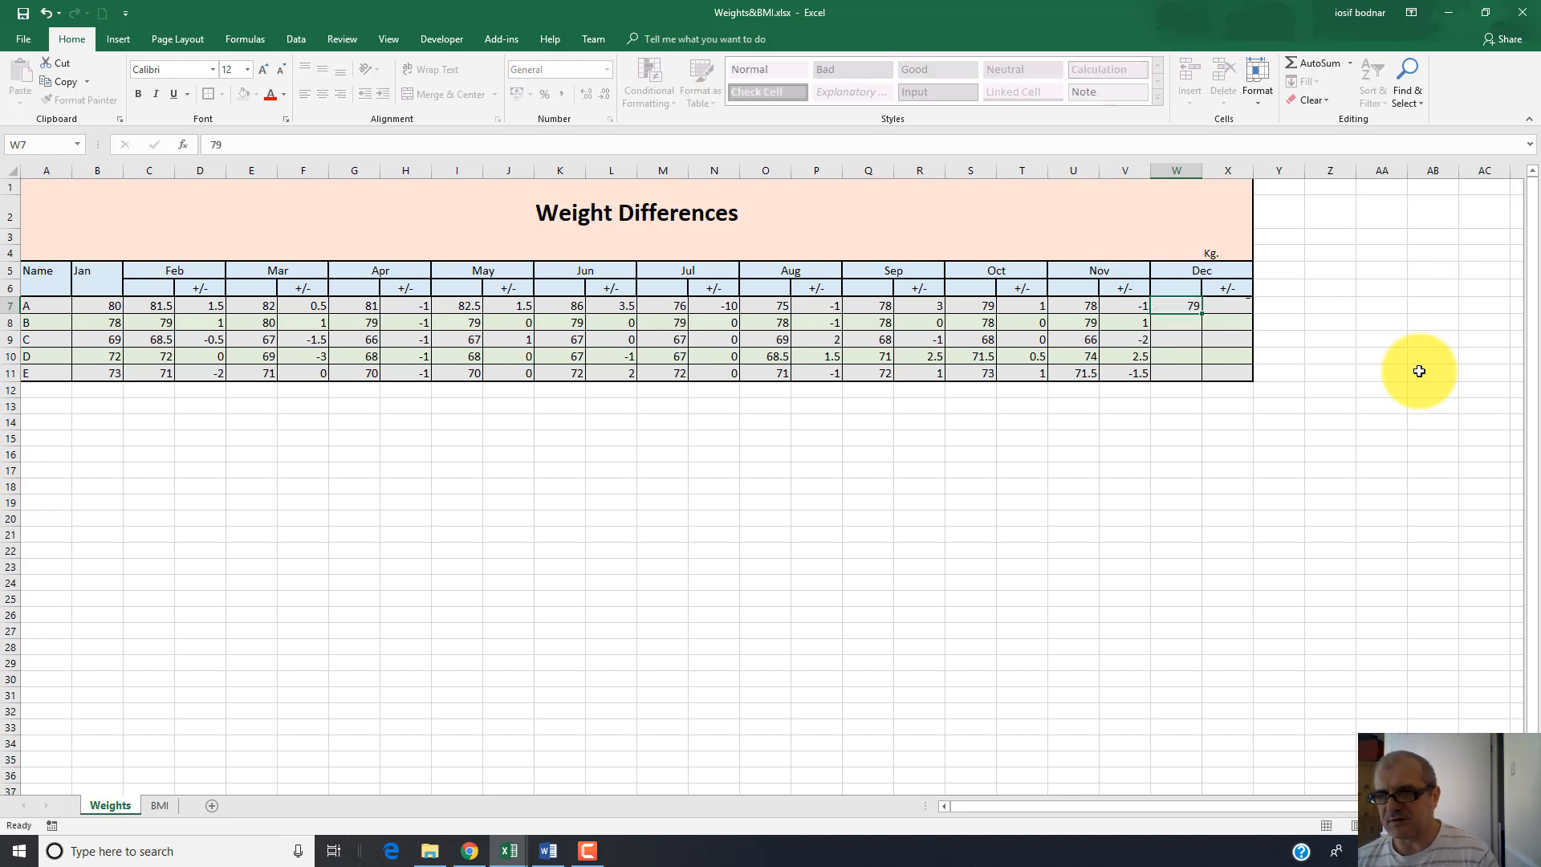
key("Return")
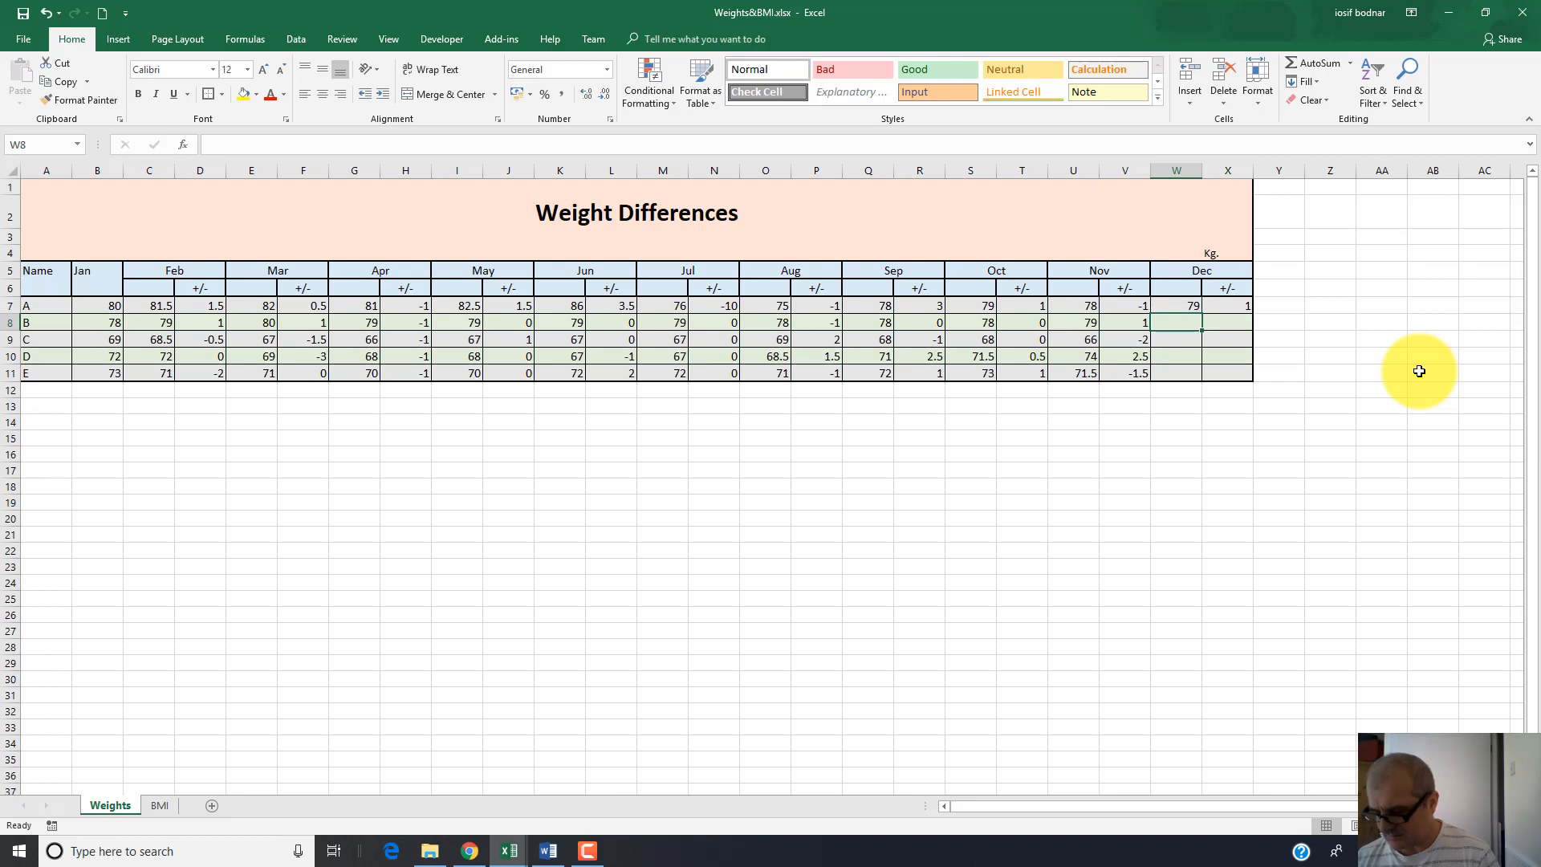
type("80")
key("Return")
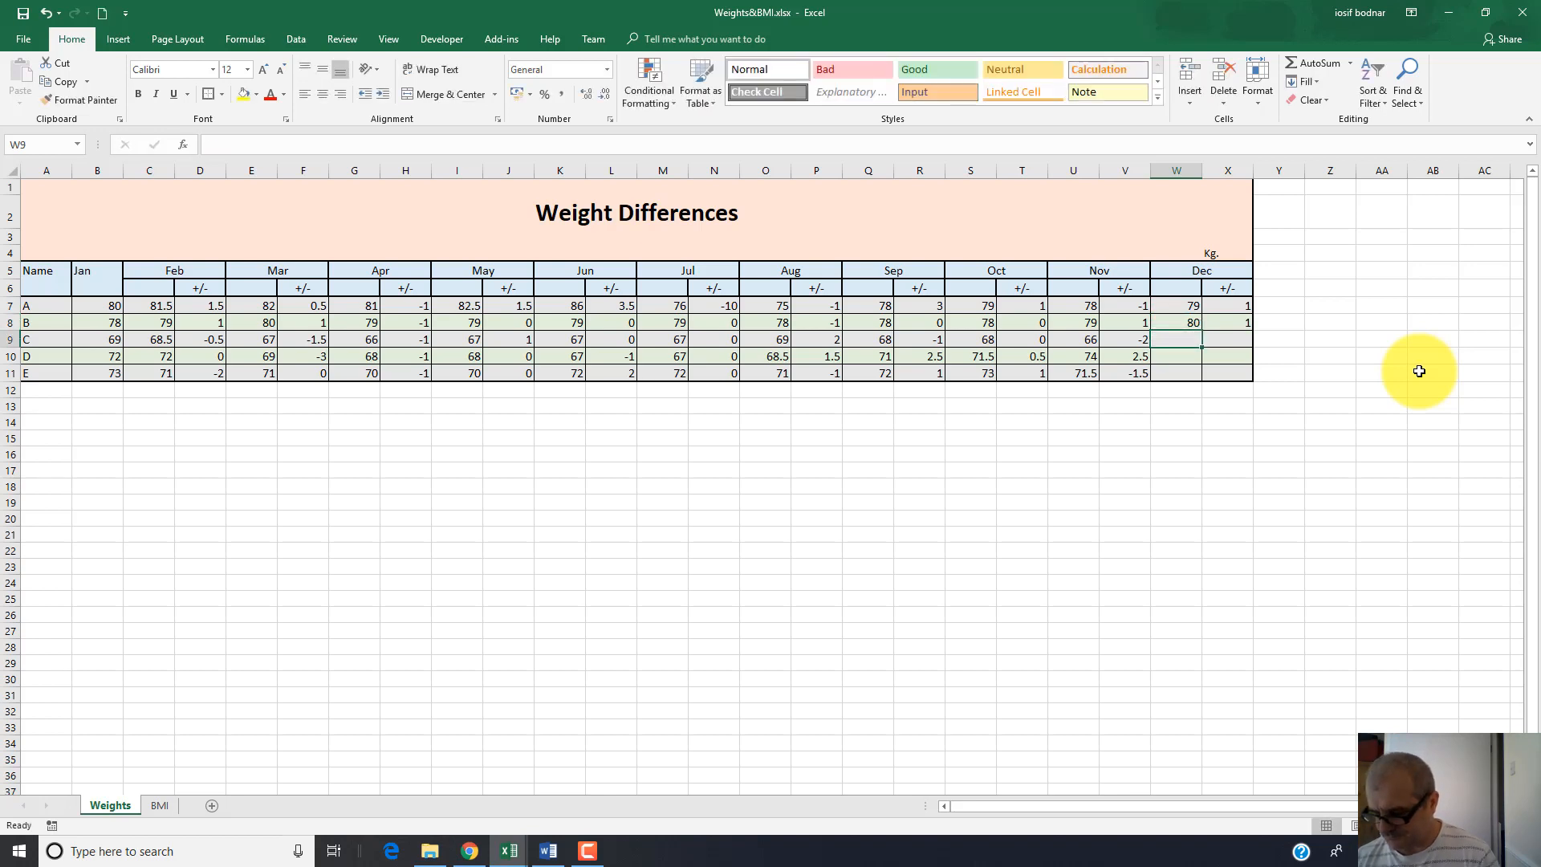
type("72")
key("Return")
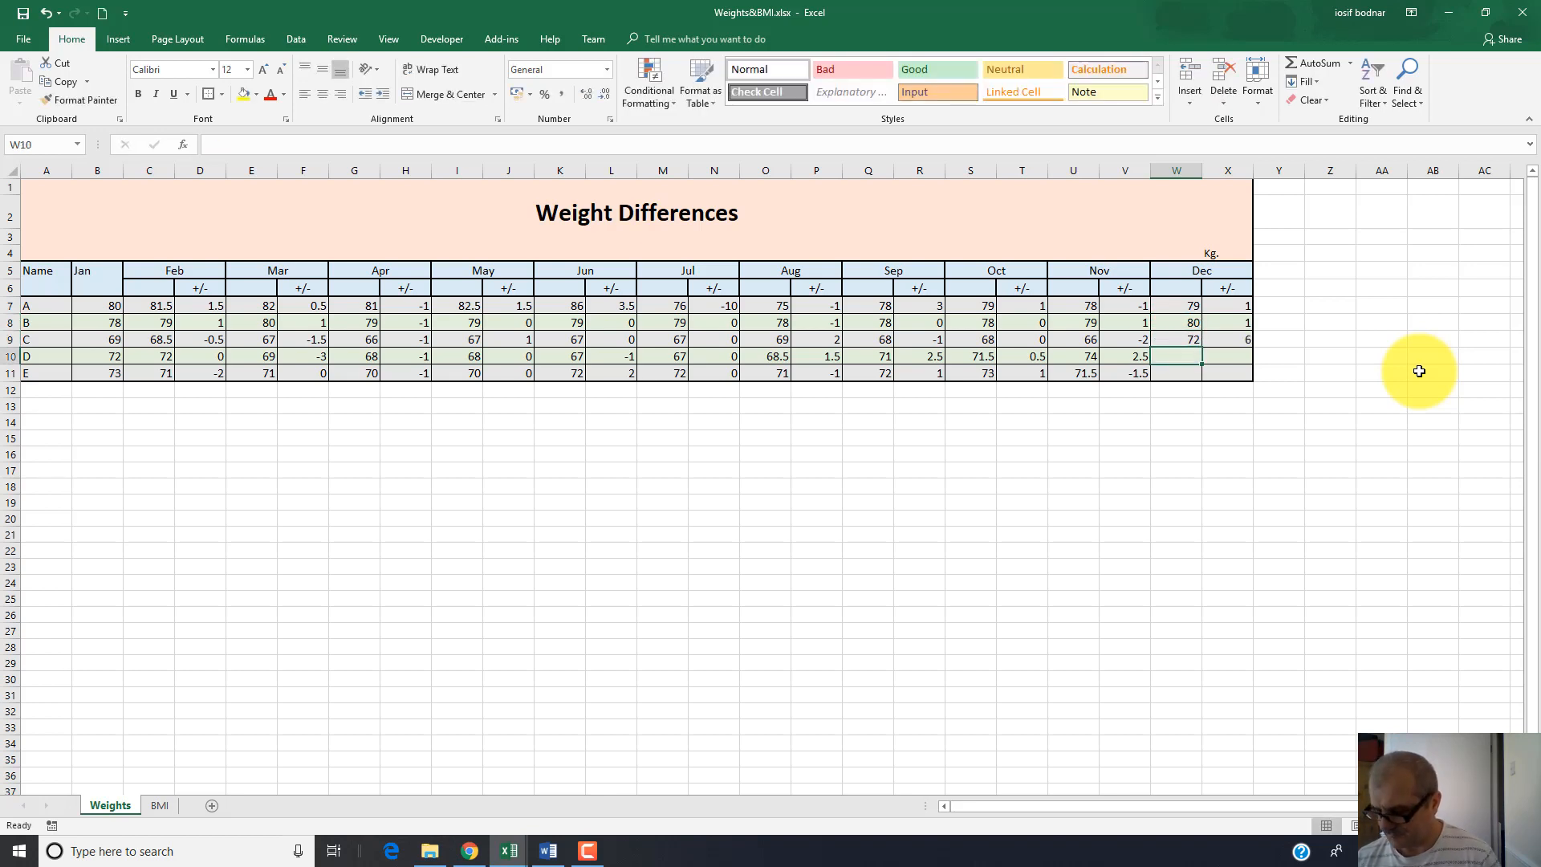
type("76")
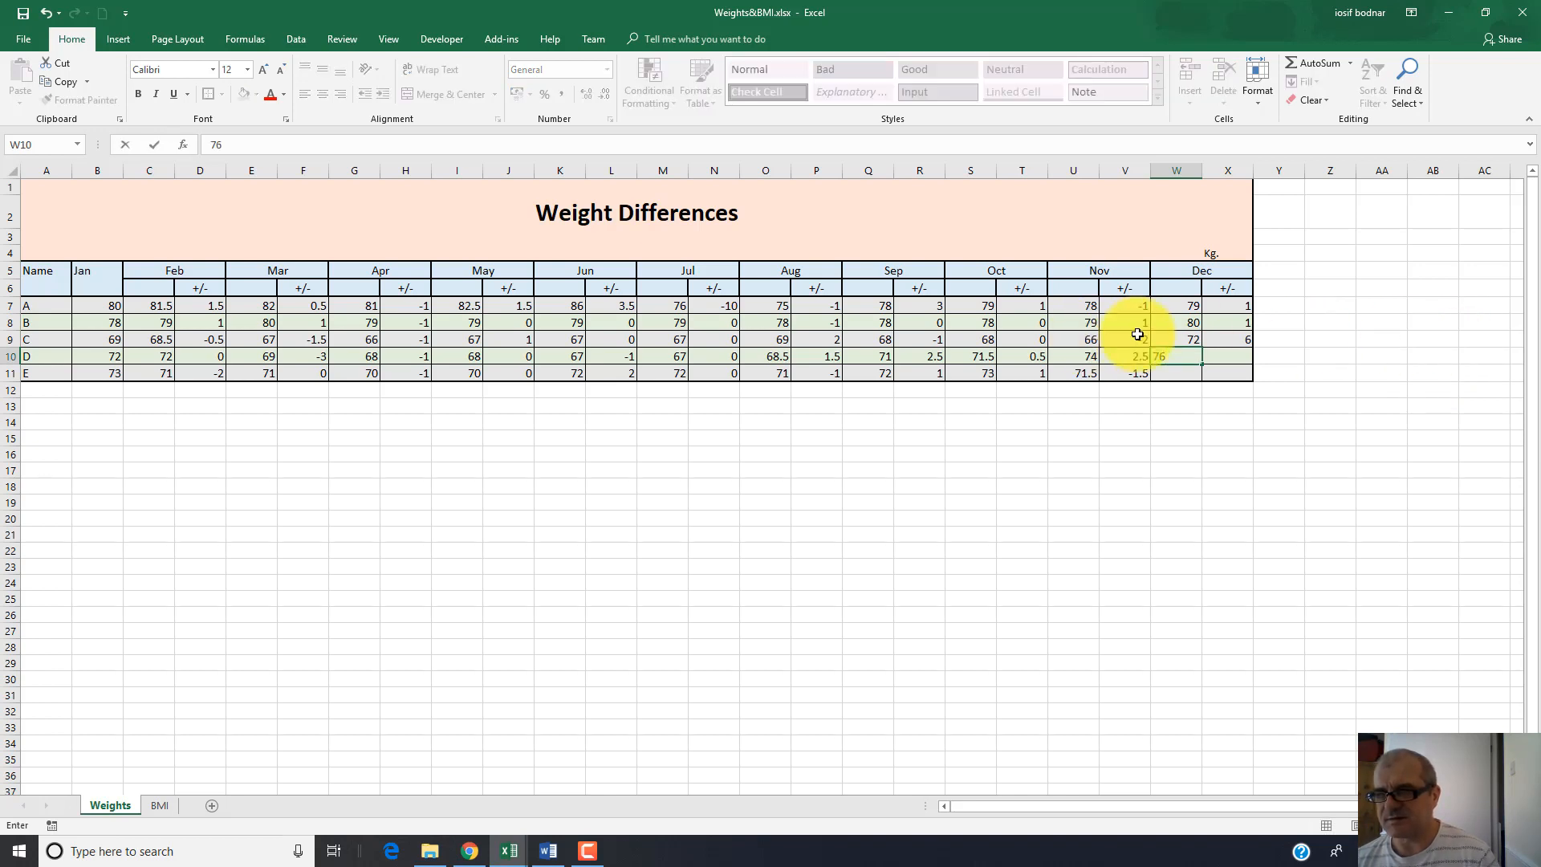
Set person C's December weight in W9 to 68 and enter 72 for person E in W11
left_click(1190, 338)
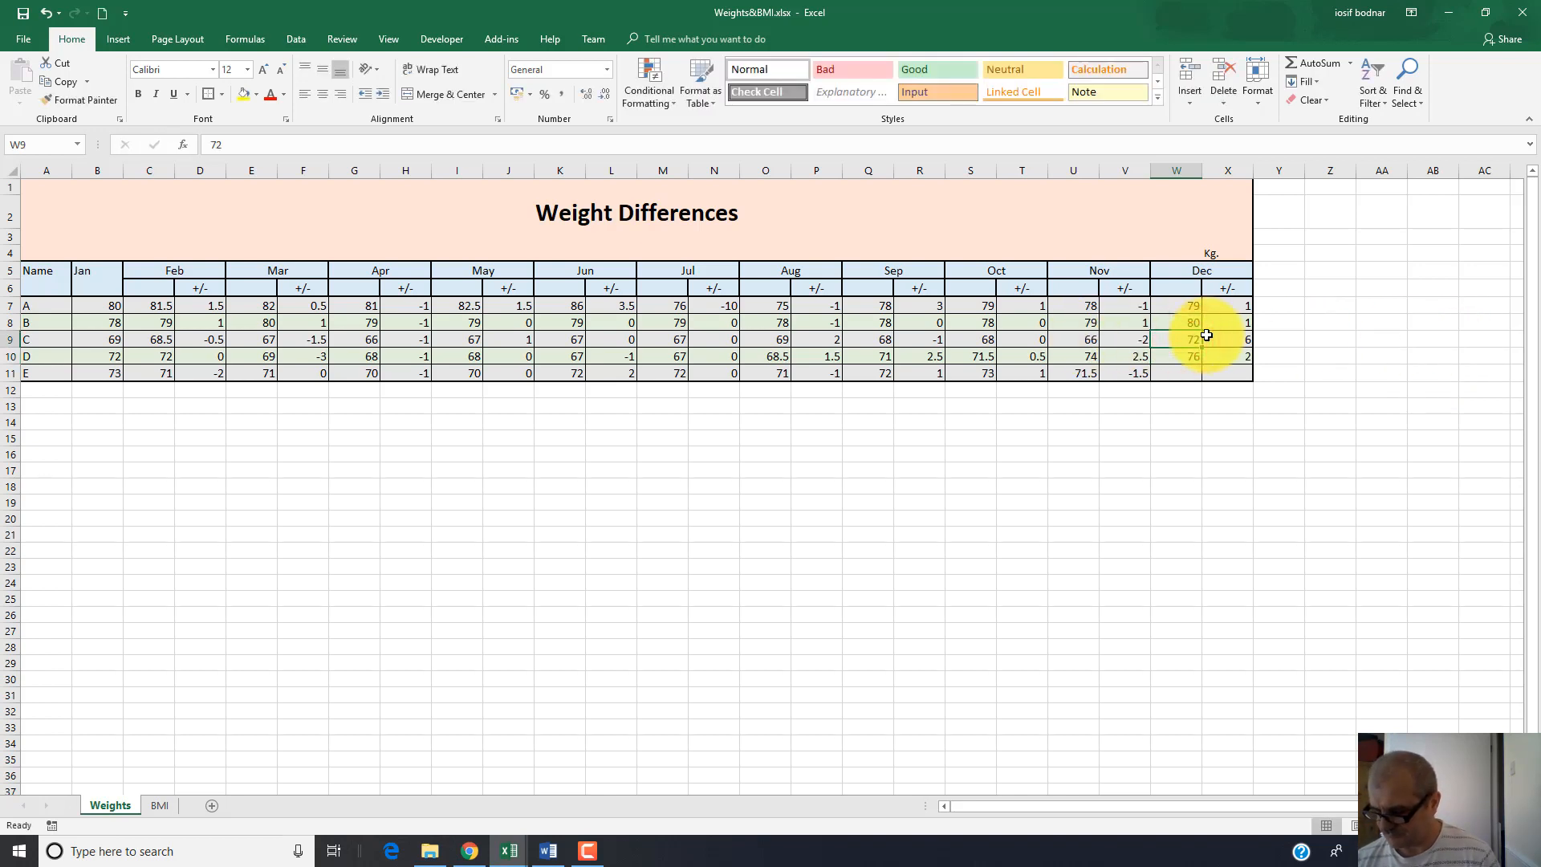
type("68")
key("Return")
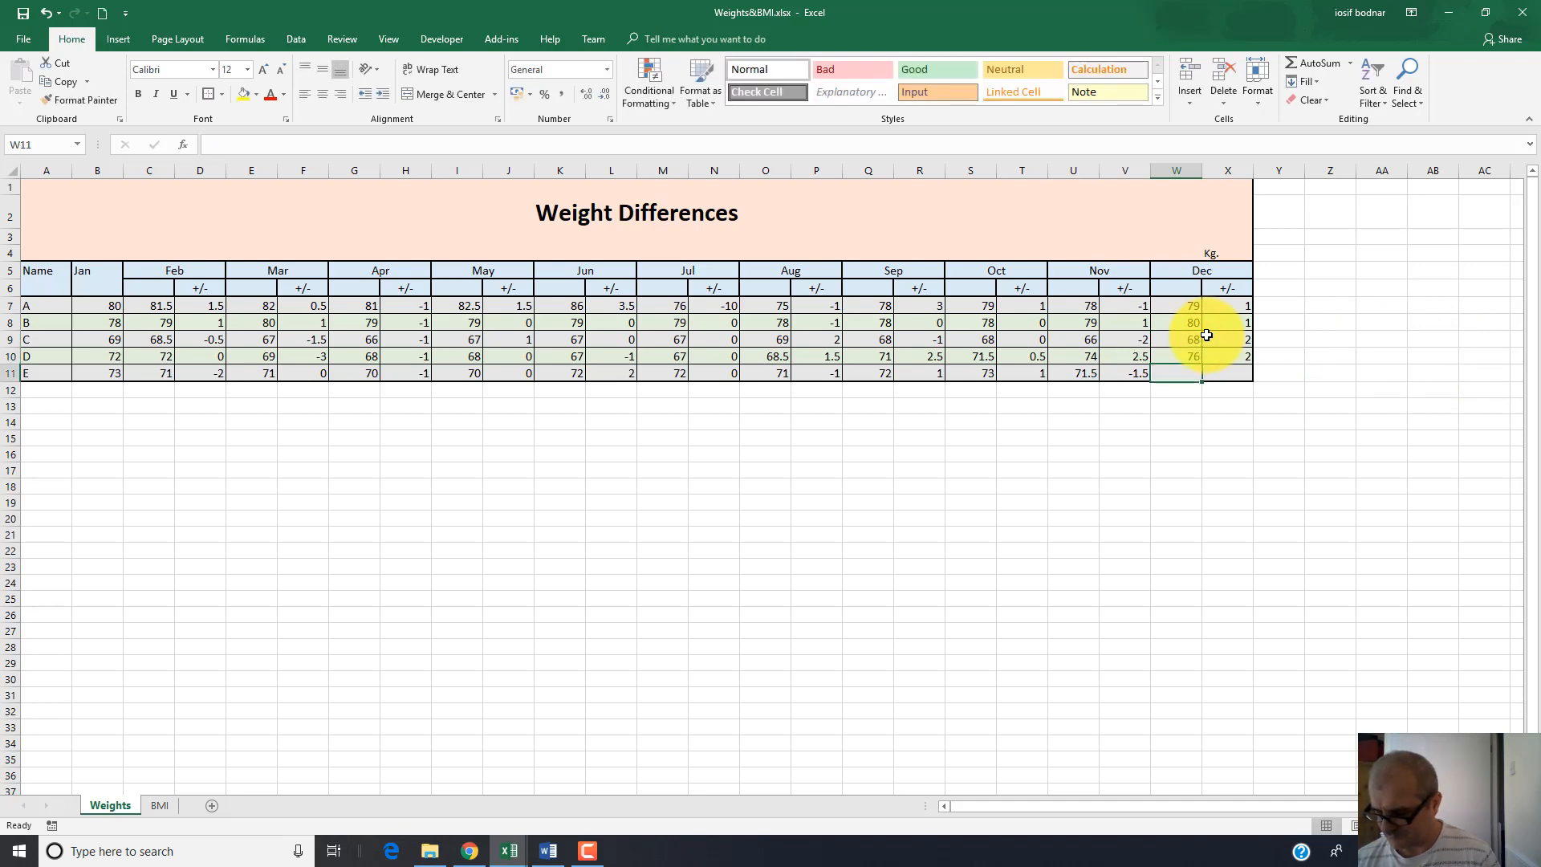
type("72")
key("Return")
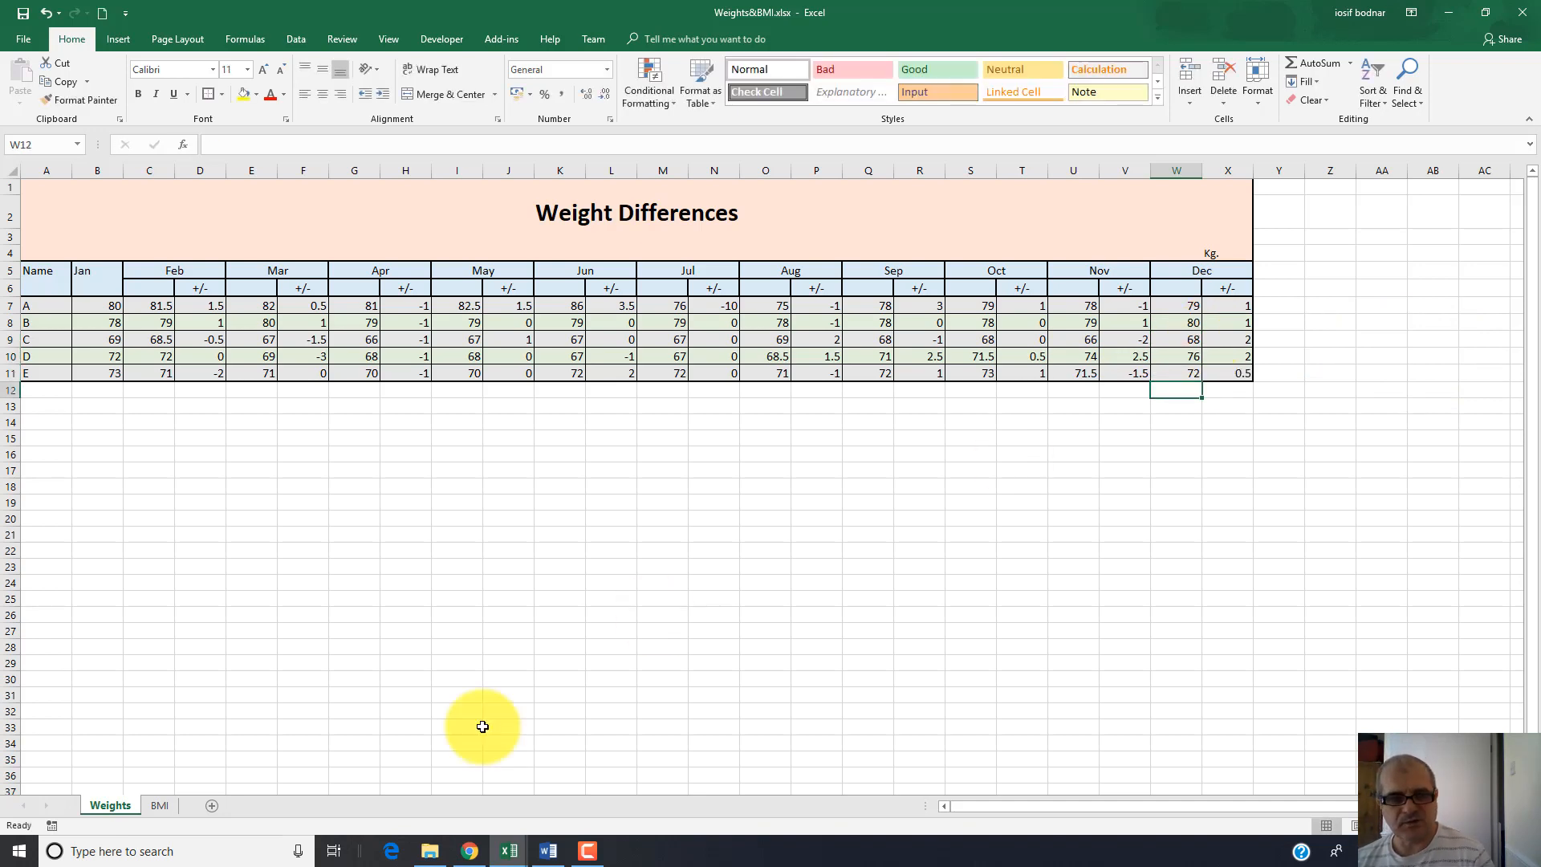
Examine the December BMI results in Y7:Y10 of the BMI sheet against the BMI category table
left_click(160, 806)
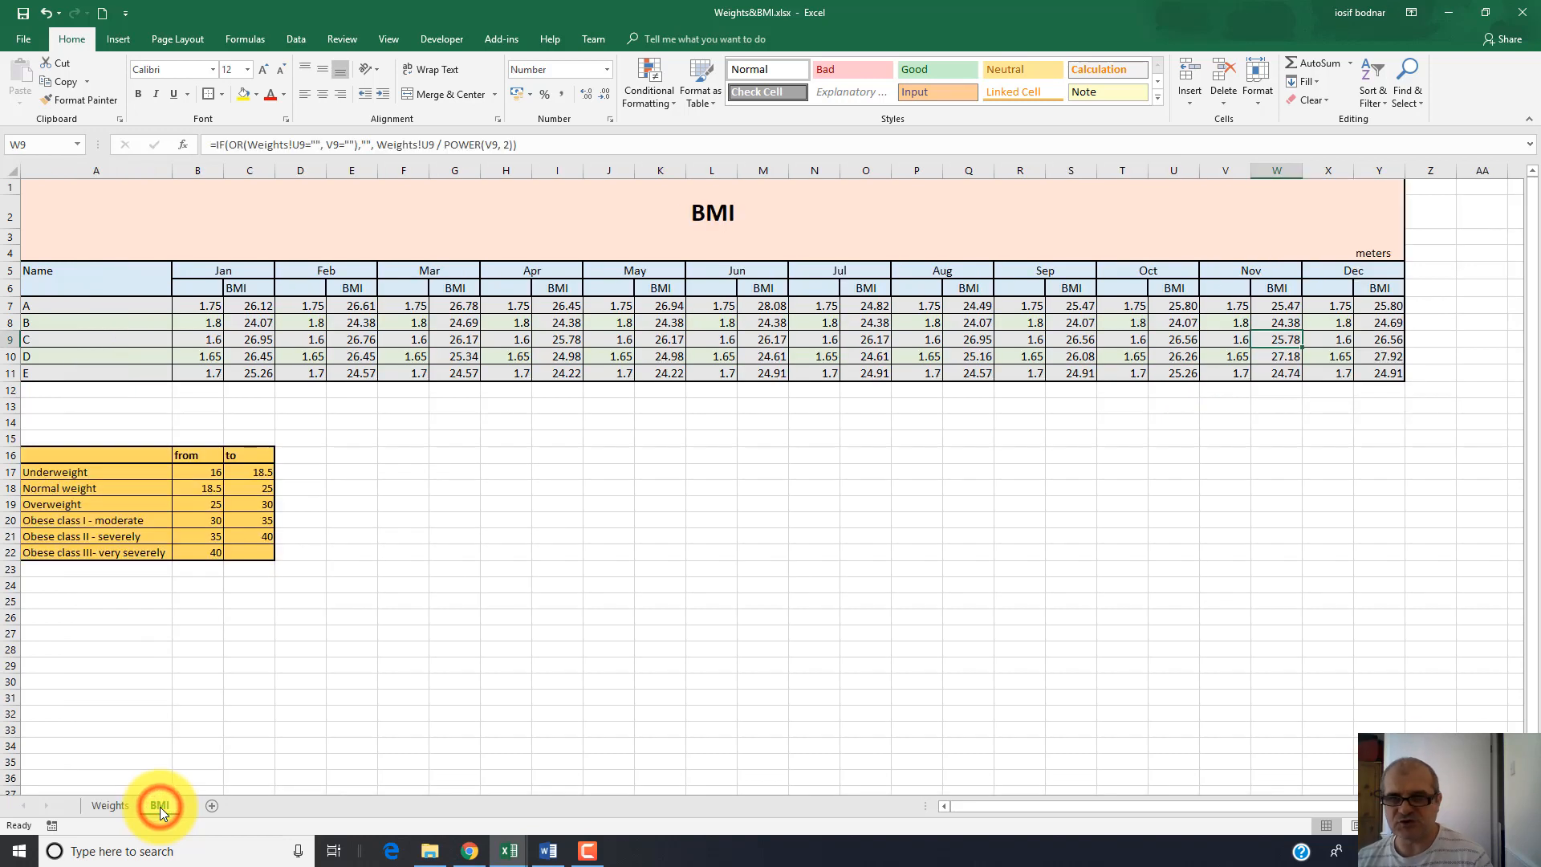
left_click(1382, 306)
left_click(1390, 325)
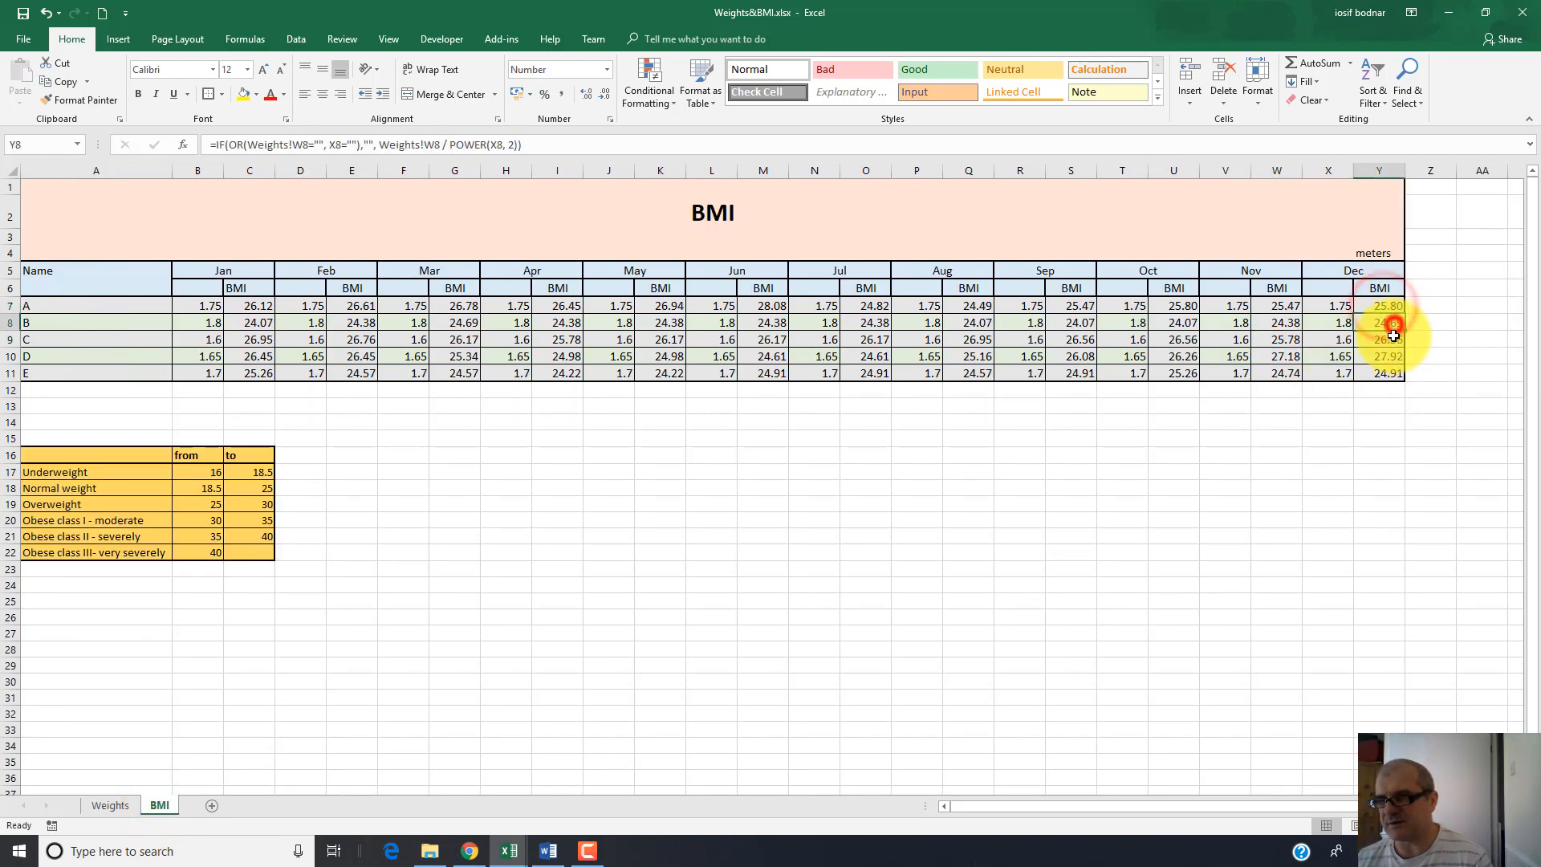
left_click(1394, 342)
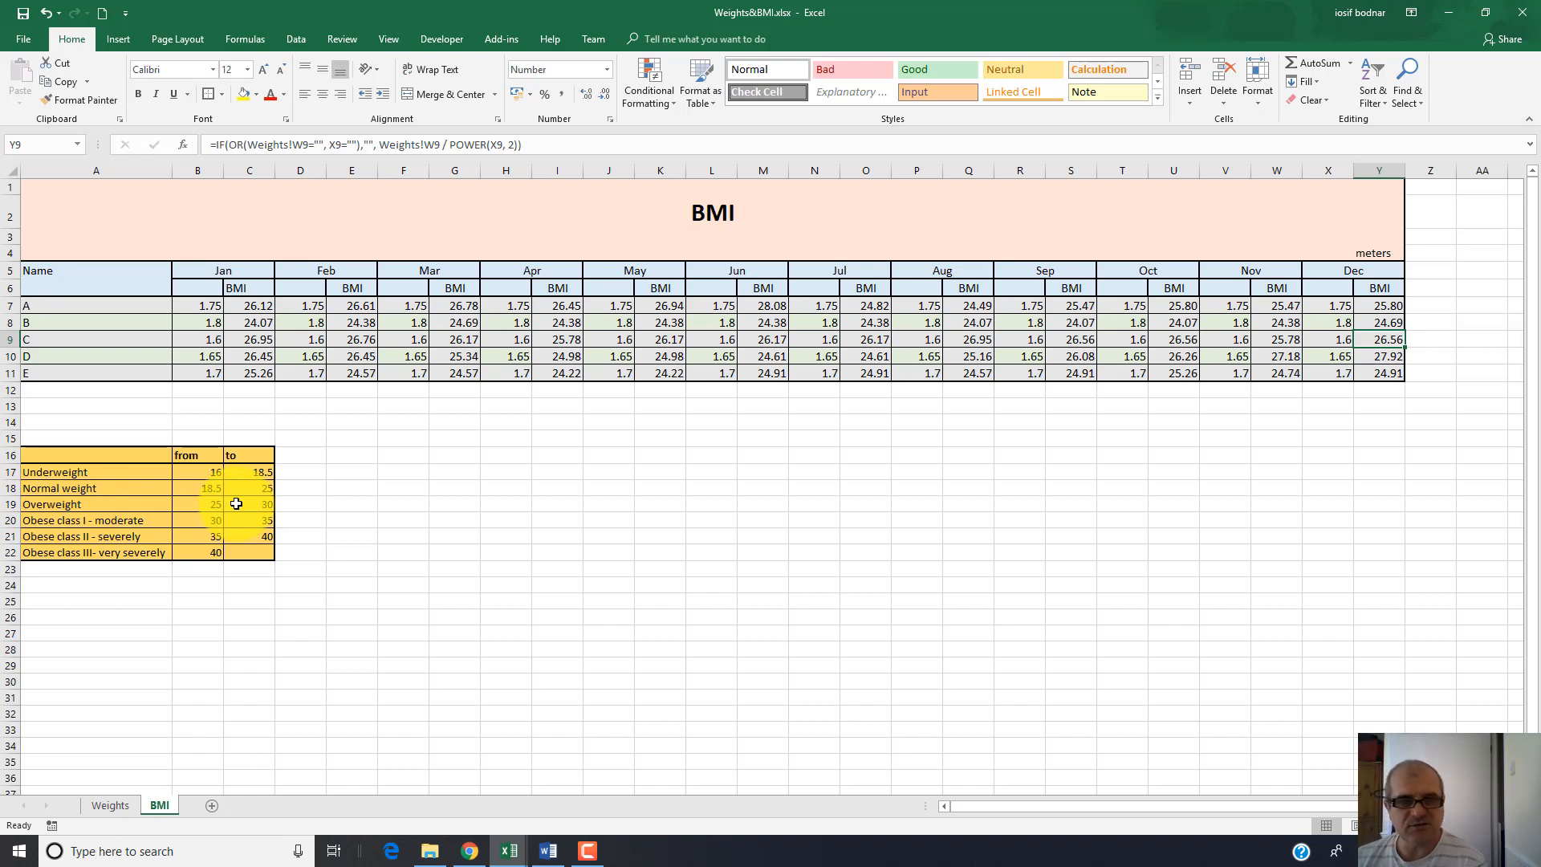
left_click(1381, 357)
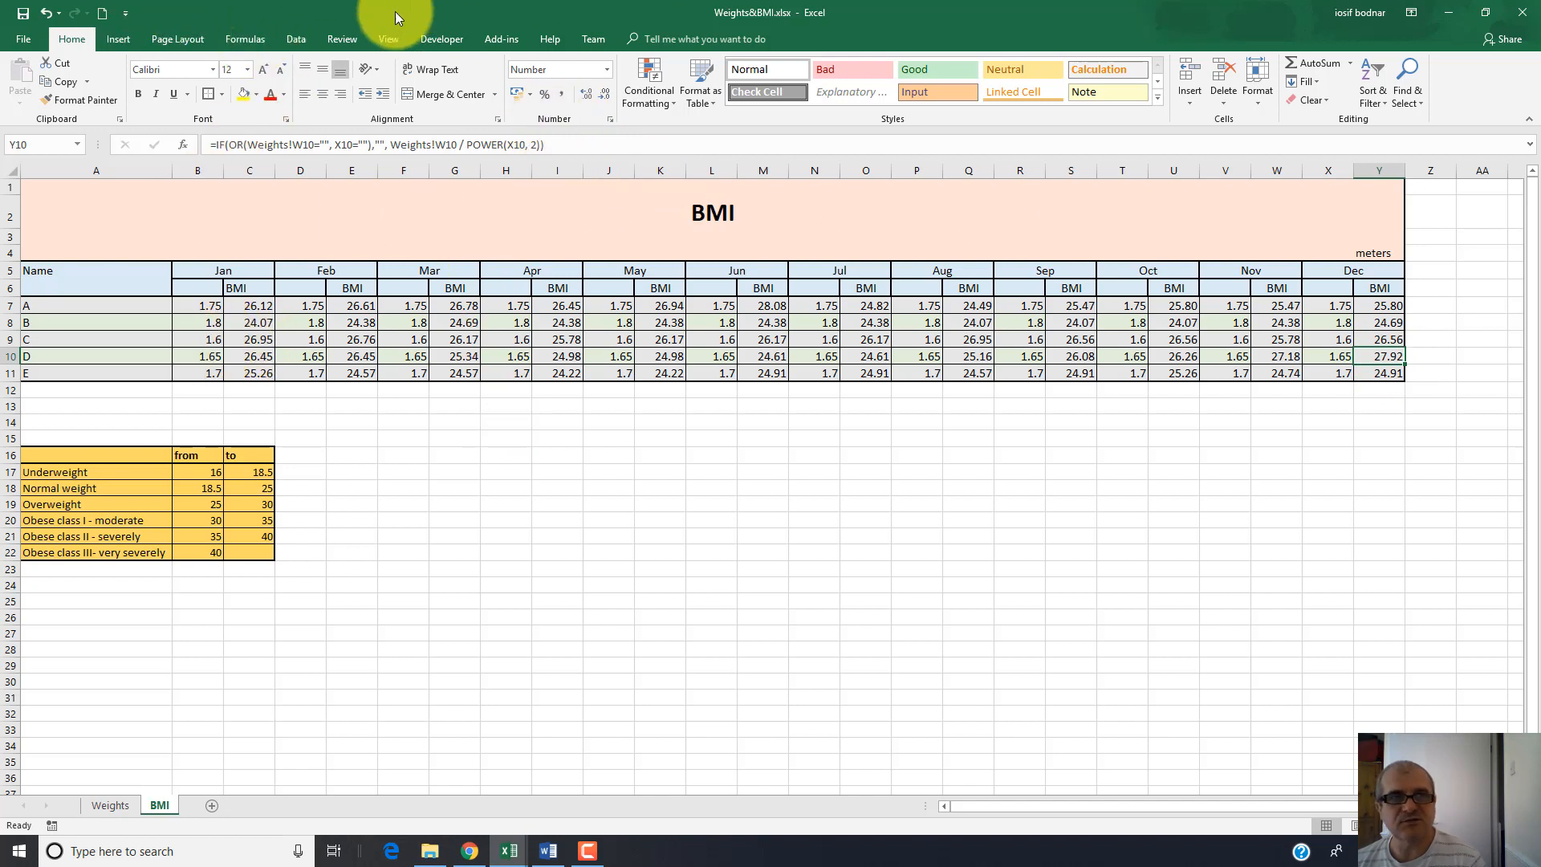
Mark the January BMI formula cells C7:C11 of the BMI sheet as Hidden in their cell protection settings
left_click(340, 38)
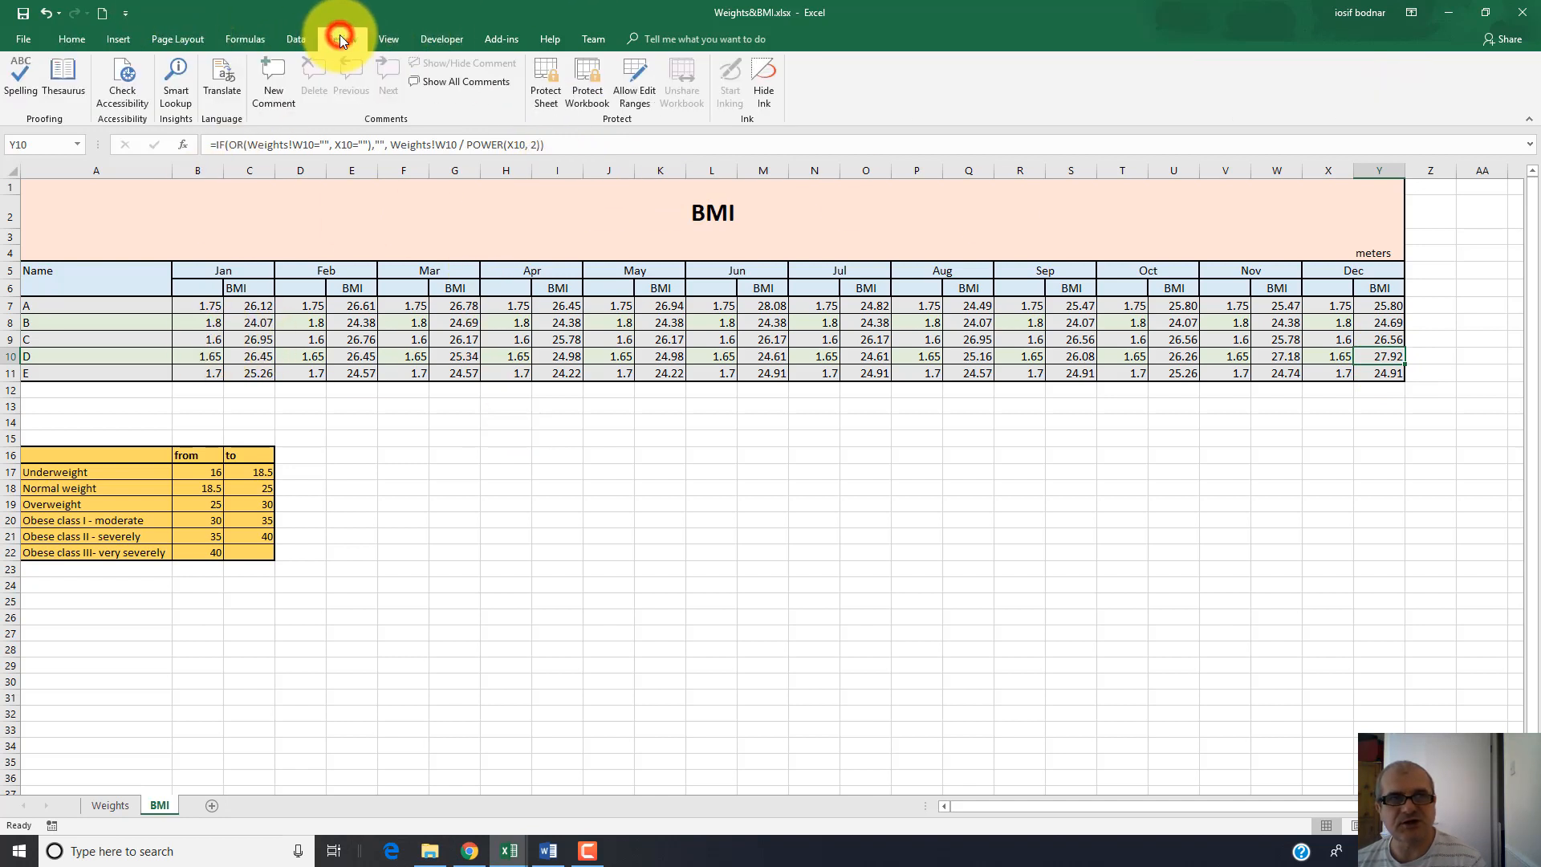
left_click(64, 34)
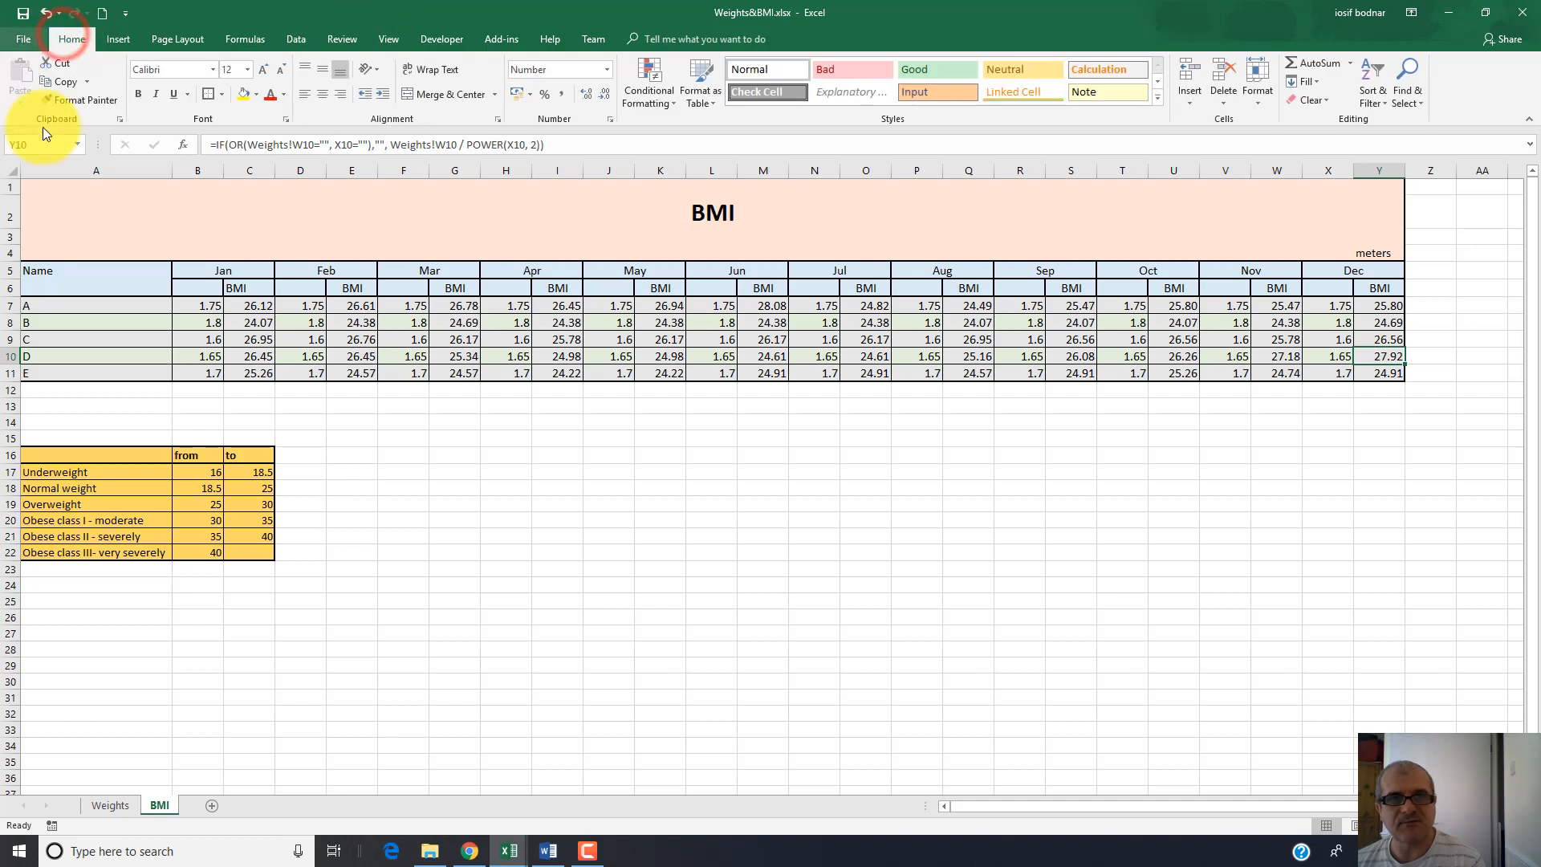
left_click_drag(251, 305, 259, 373)
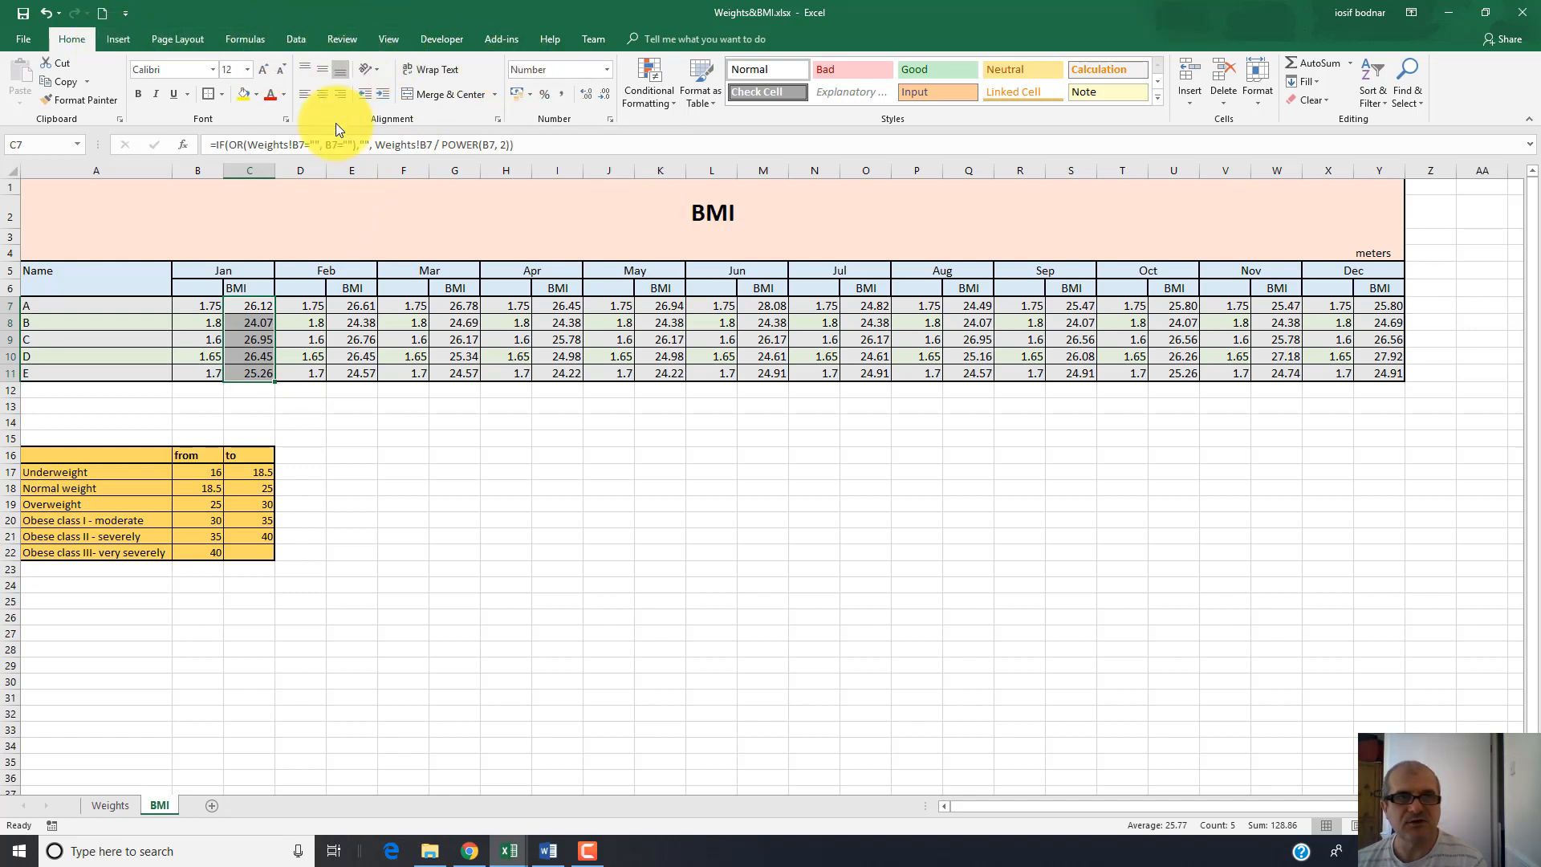
left_click(609, 120)
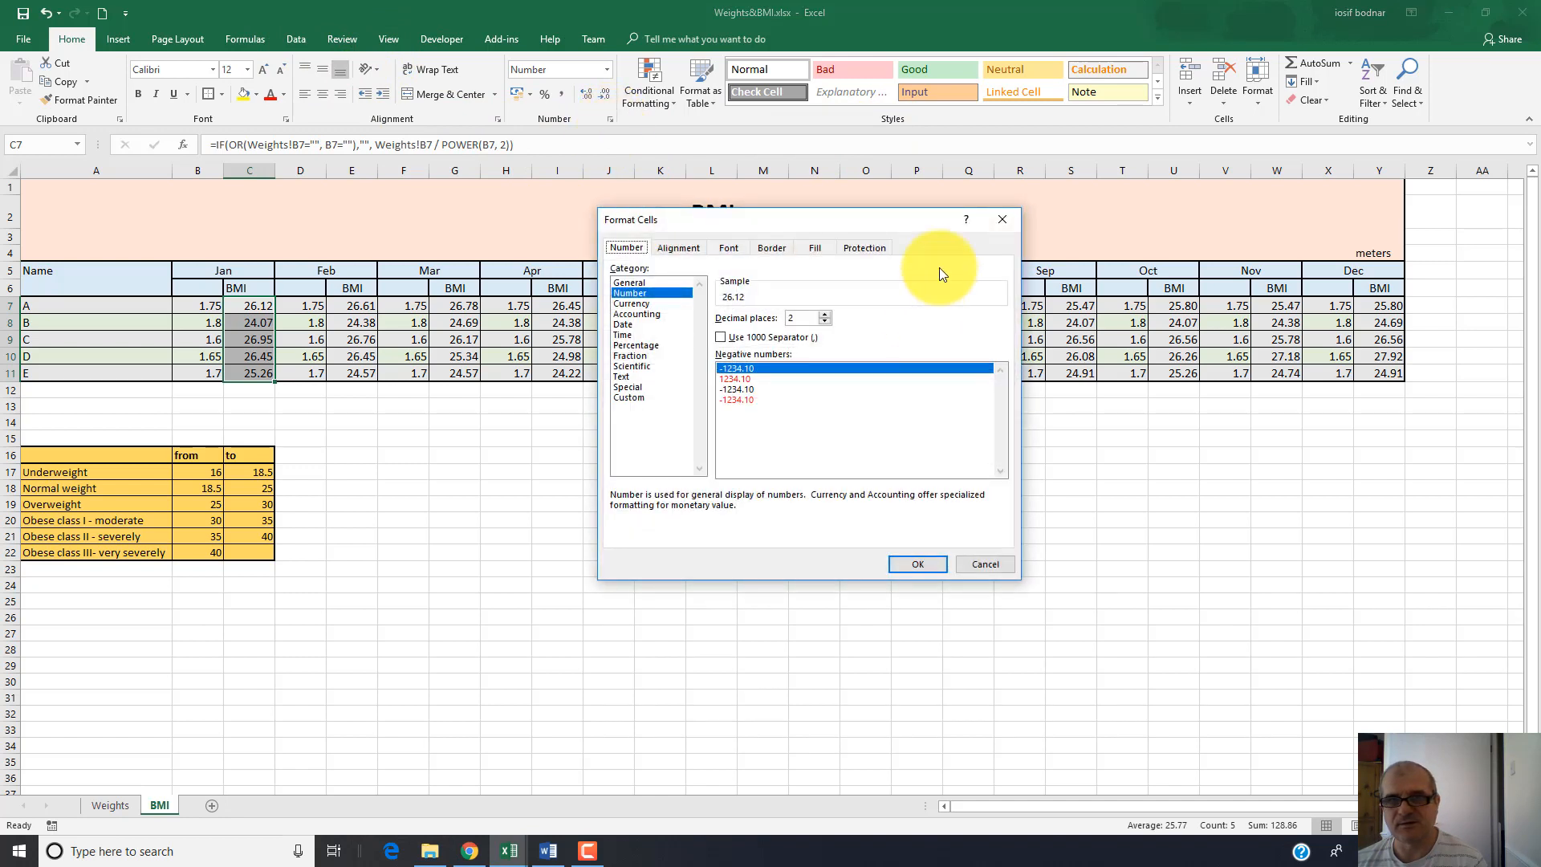
left_click(883, 247)
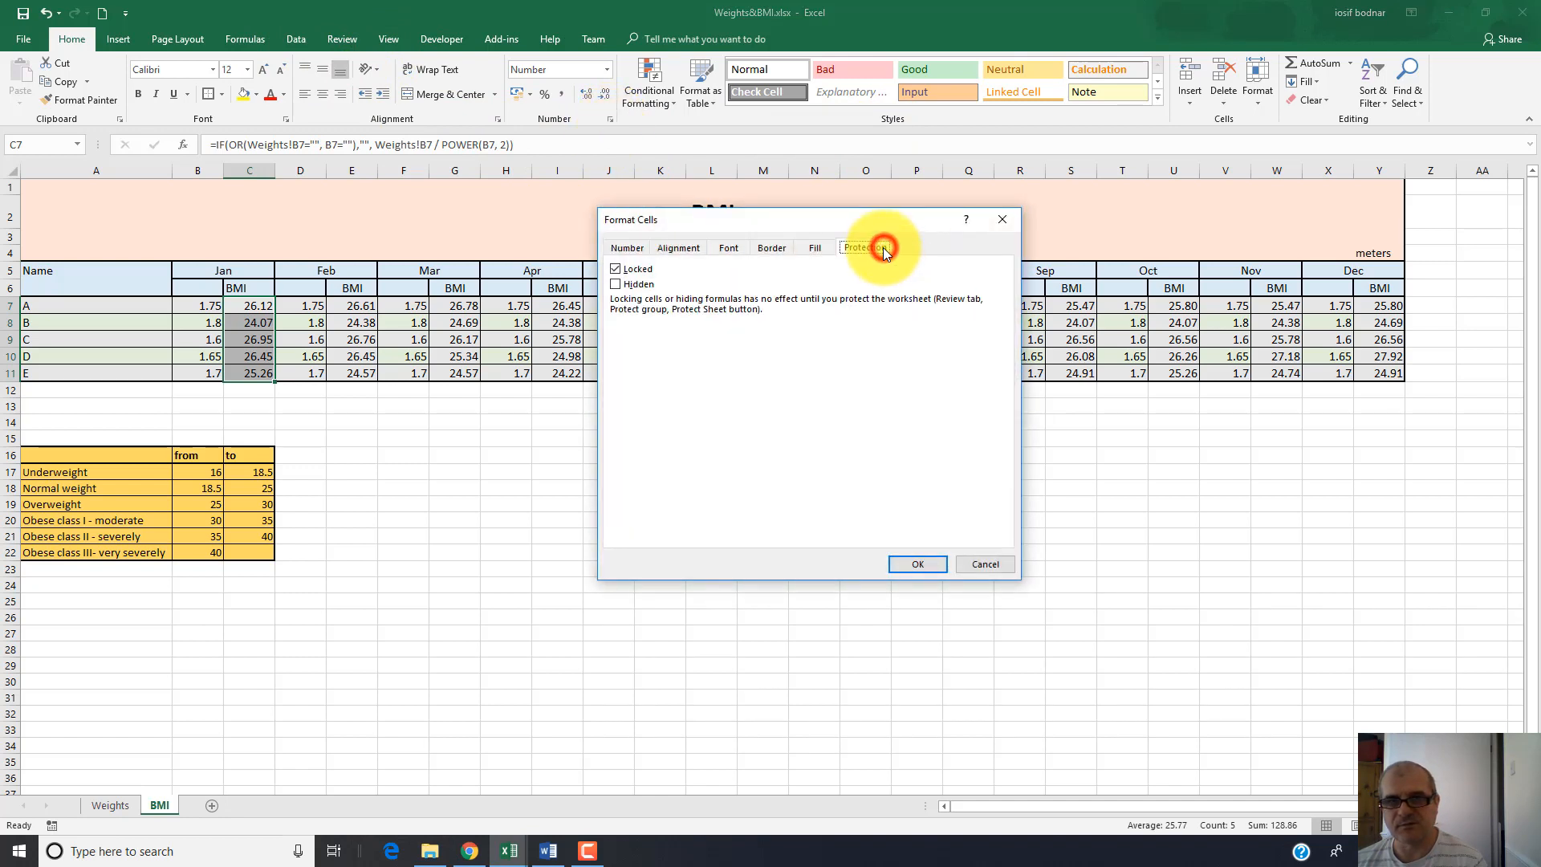
left_click(615, 284)
left_click(908, 566)
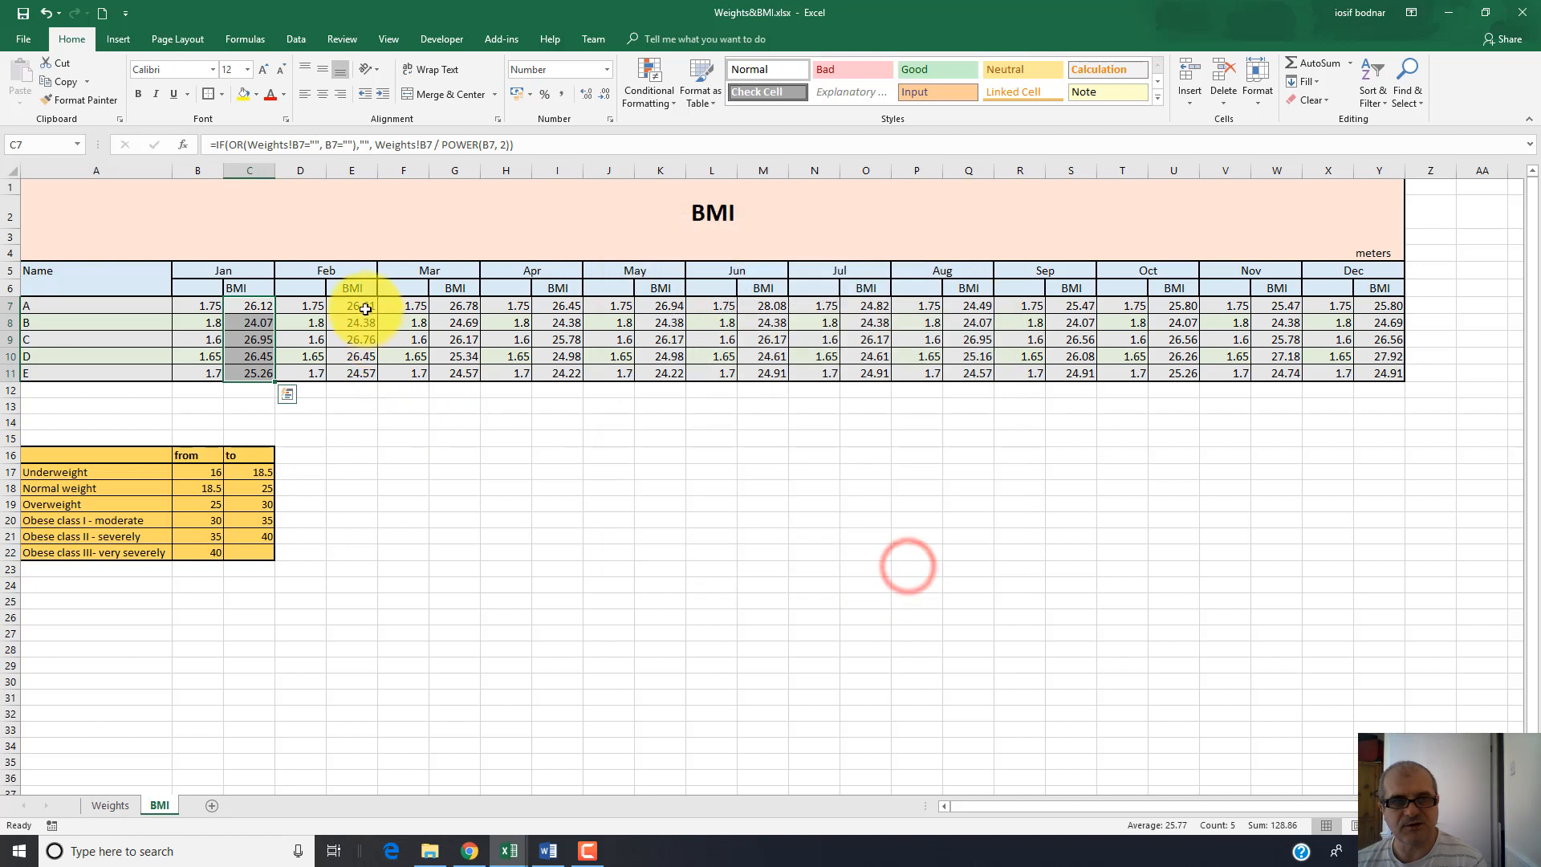
Apply the Hidden protection setting to the February BMI cells E7:E11
left_click_drag(365, 306, 368, 374)
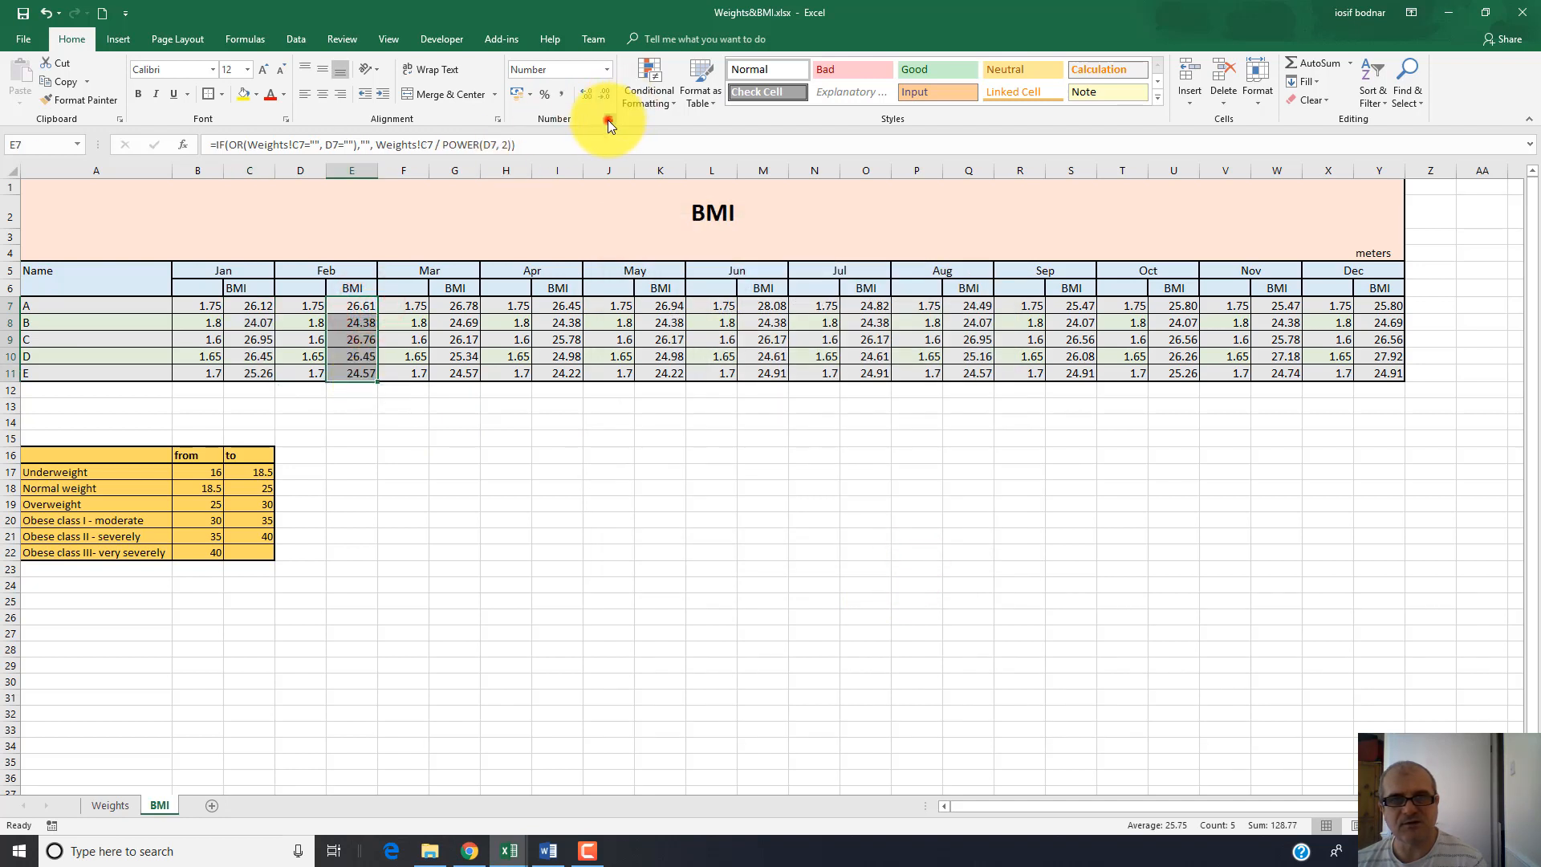
left_click(609, 119)
left_click(865, 245)
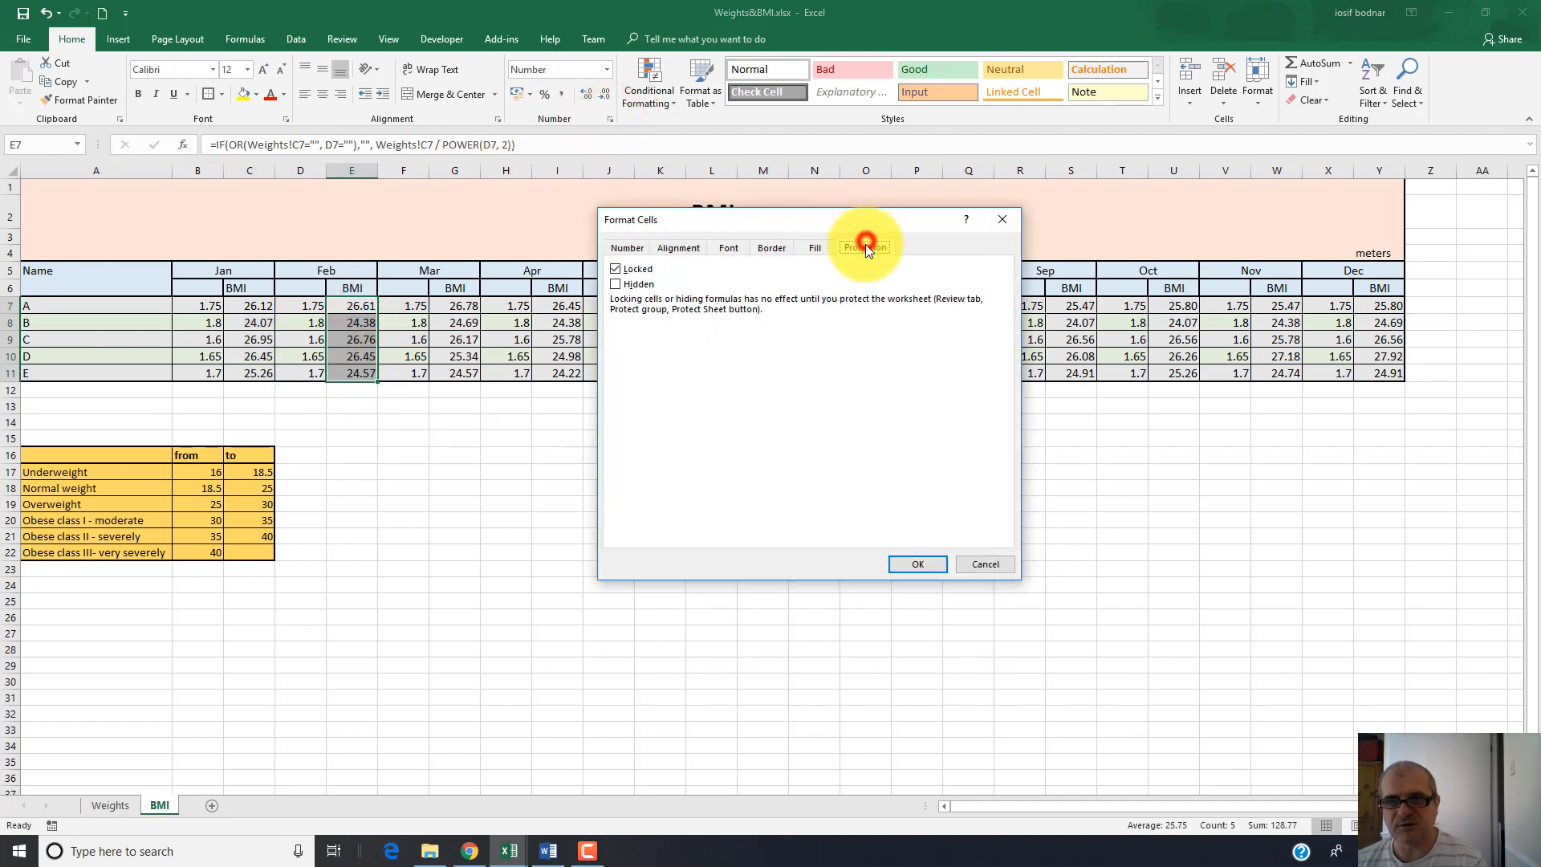
left_click(614, 284)
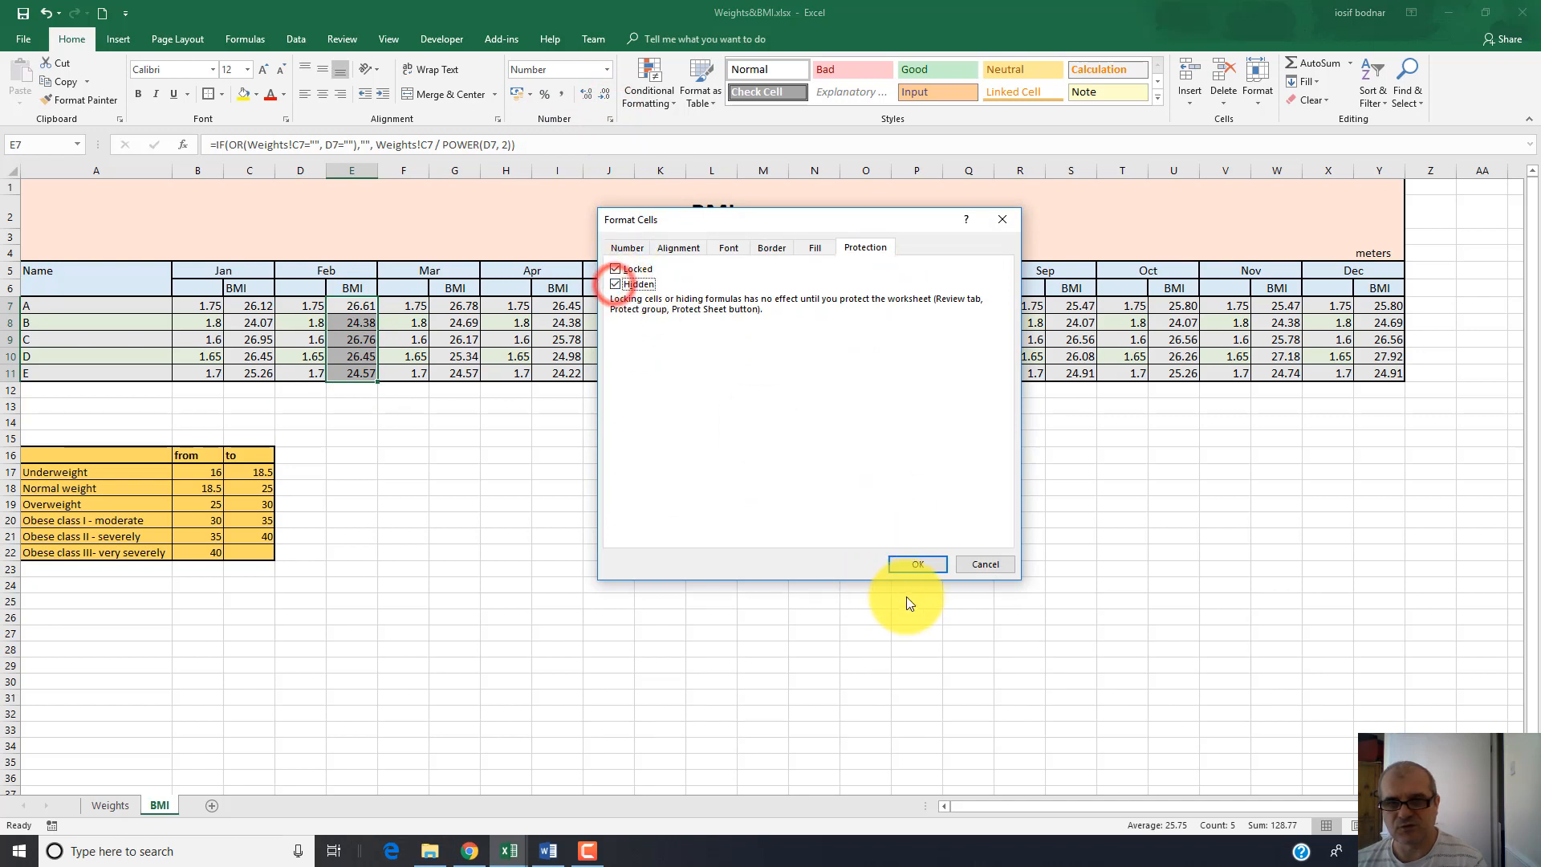
left_click(917, 564)
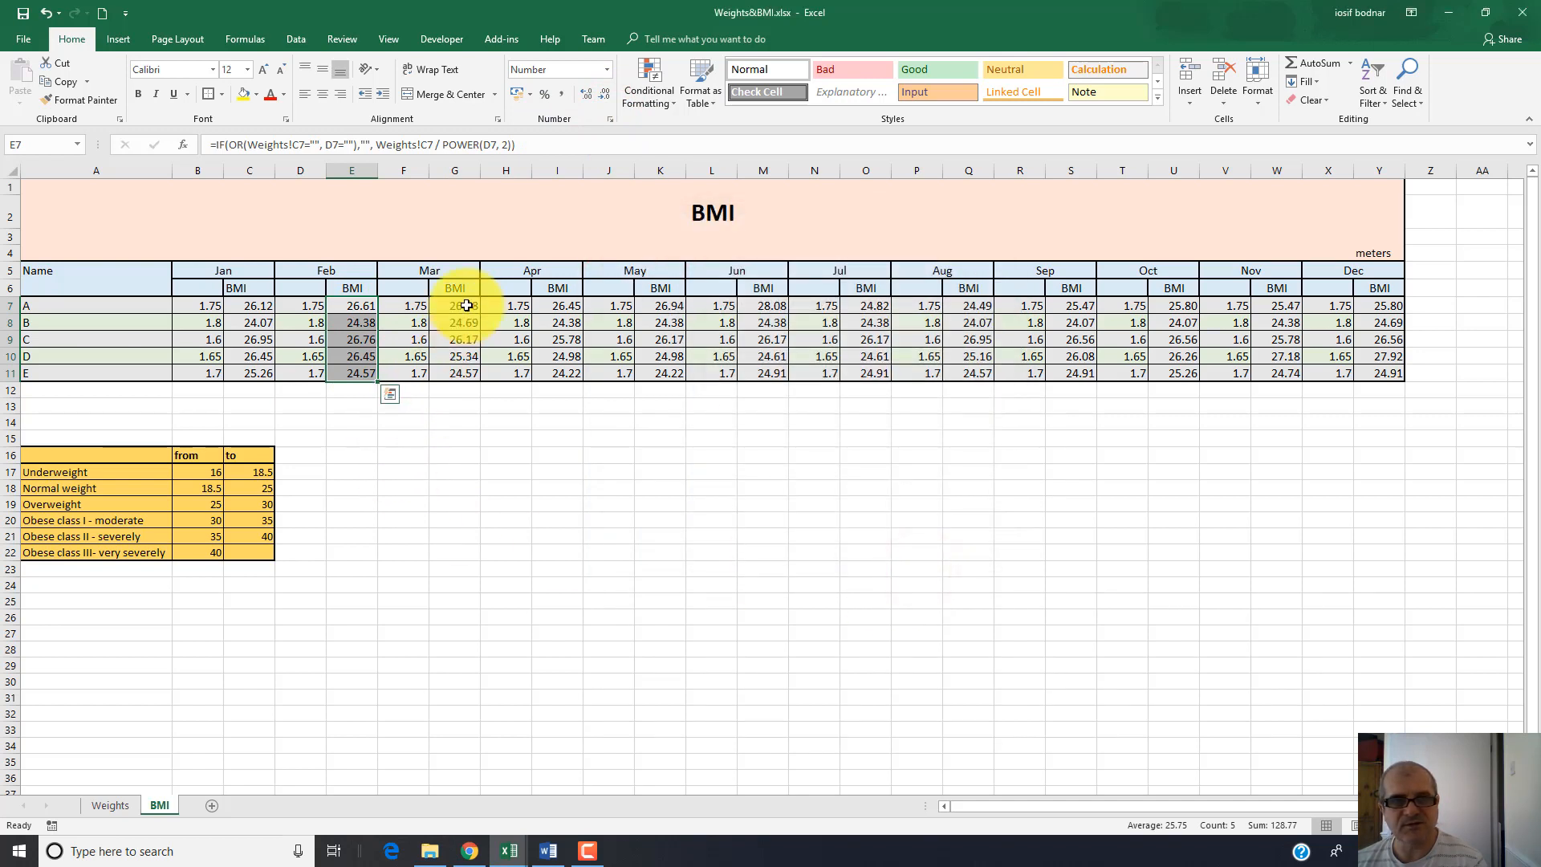
Apply the Hidden protection setting to the March BMI cells G7:G11
left_click_drag(457, 305, 458, 372)
left_click(609, 118)
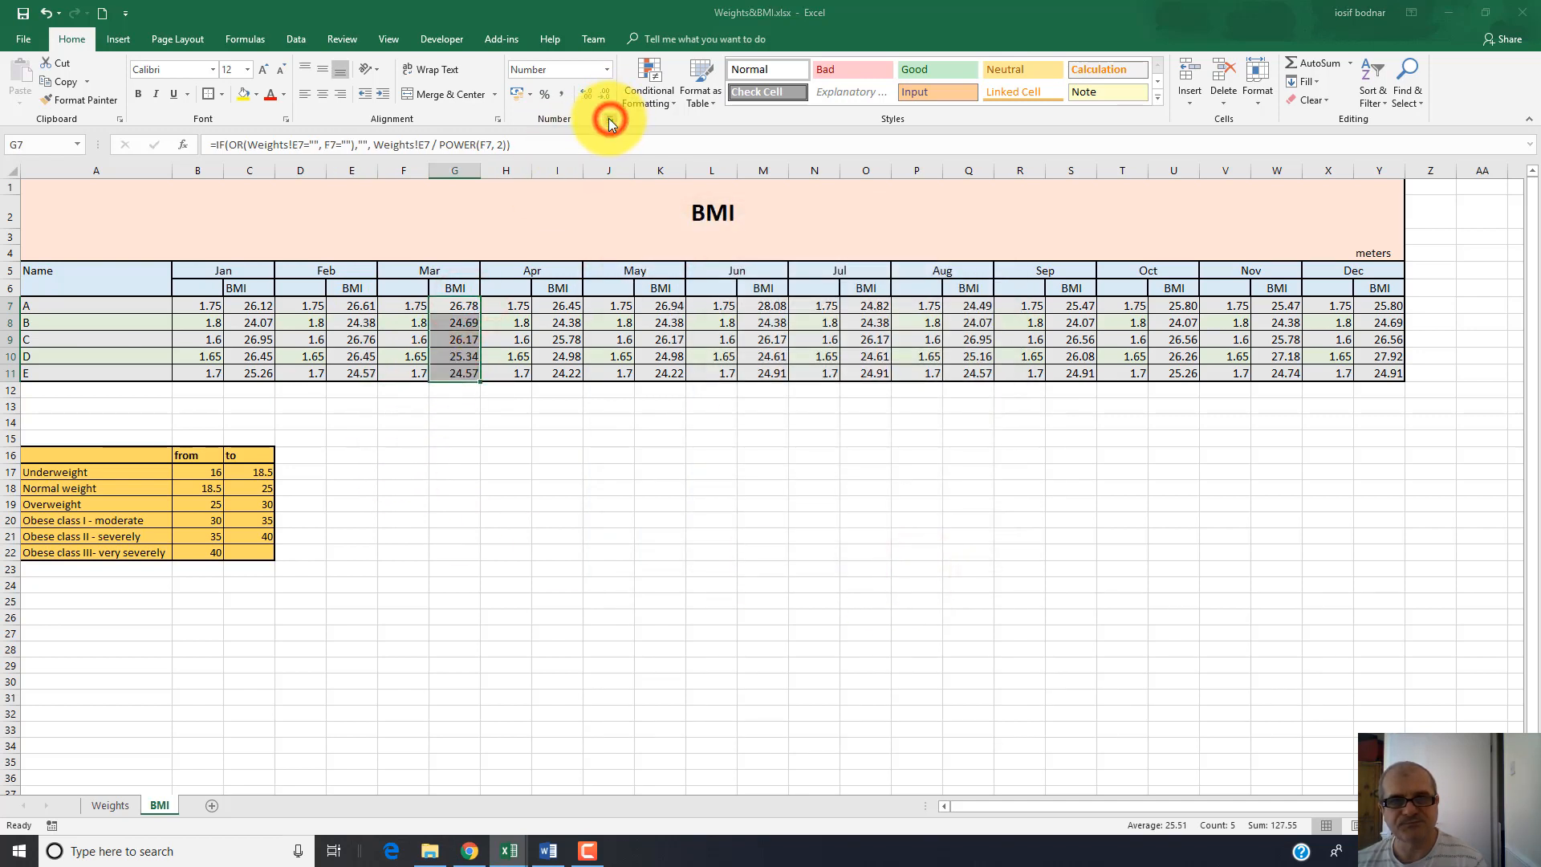
left_click(867, 247)
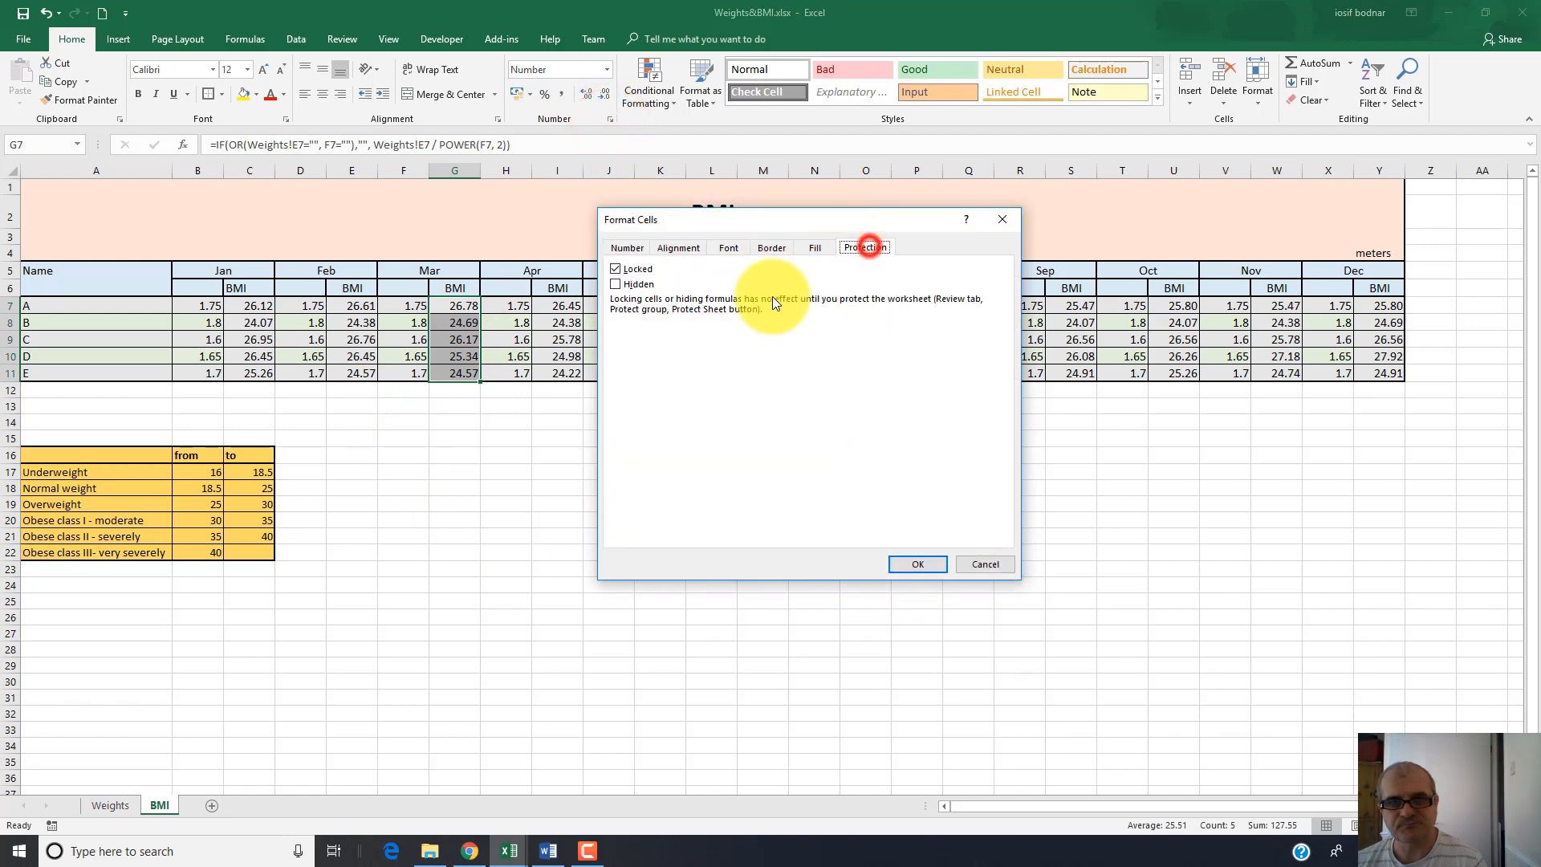
left_click(615, 284)
left_click(904, 559)
Apply the Hidden protection setting to the April BMI cells I7:I11
left_click_drag(573, 303, 576, 371)
left_click(609, 119)
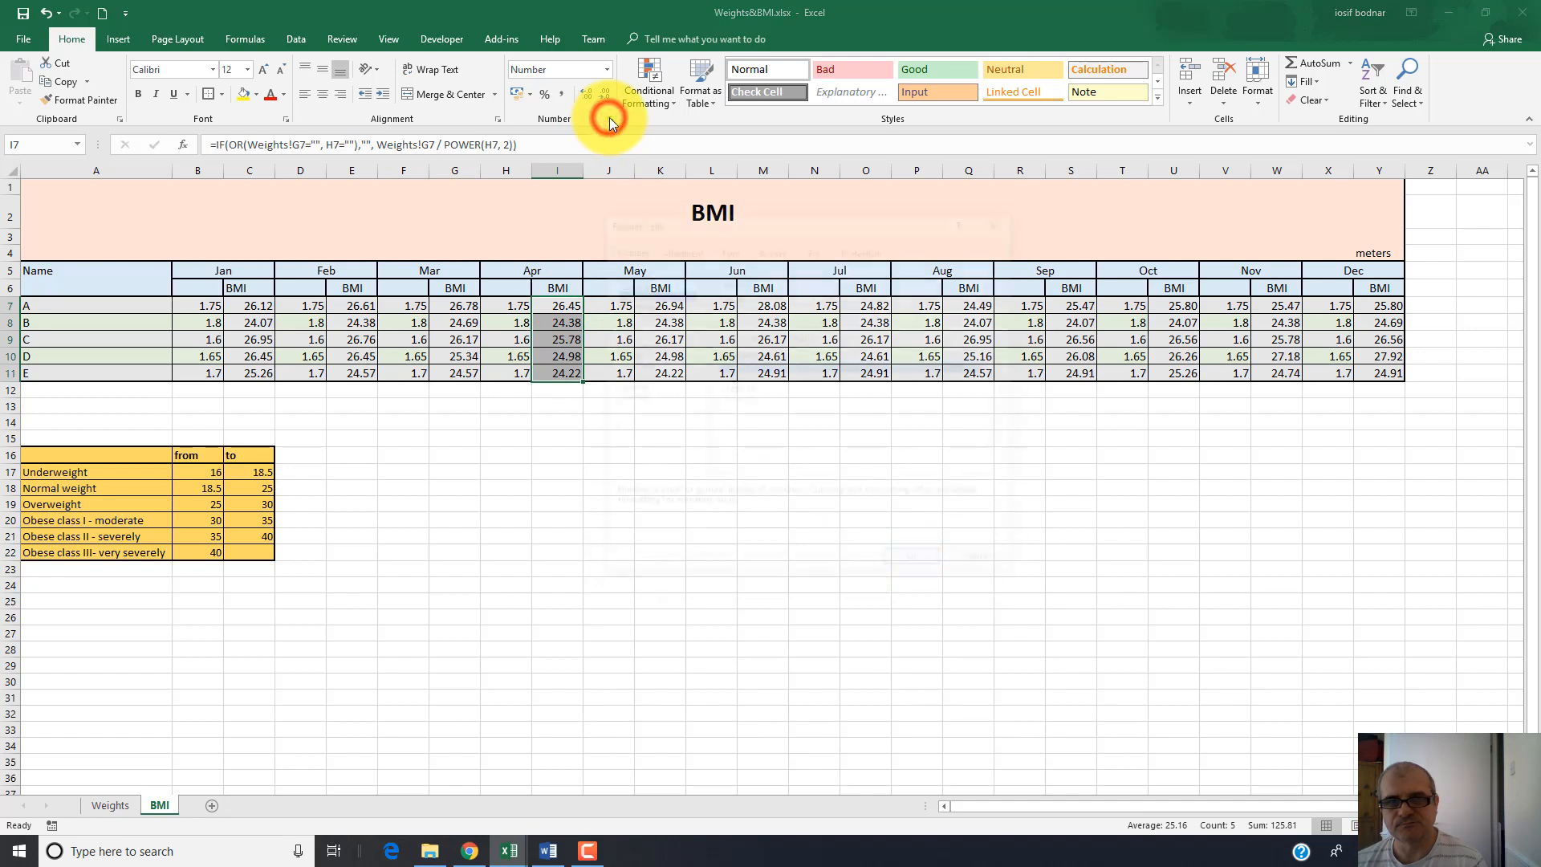
left_click(862, 247)
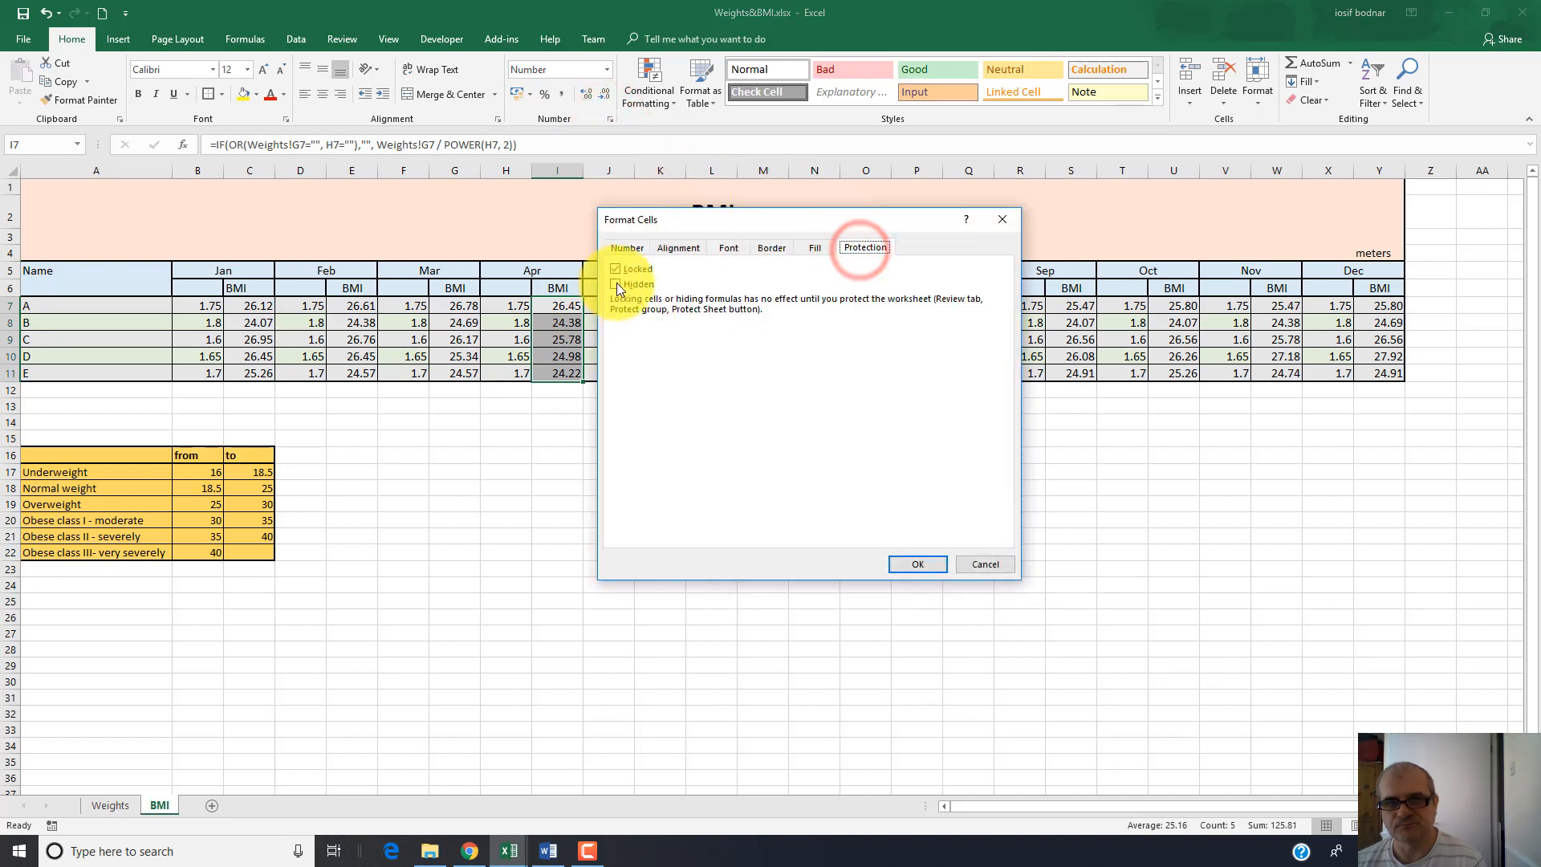
left_click(615, 285)
left_click(904, 559)
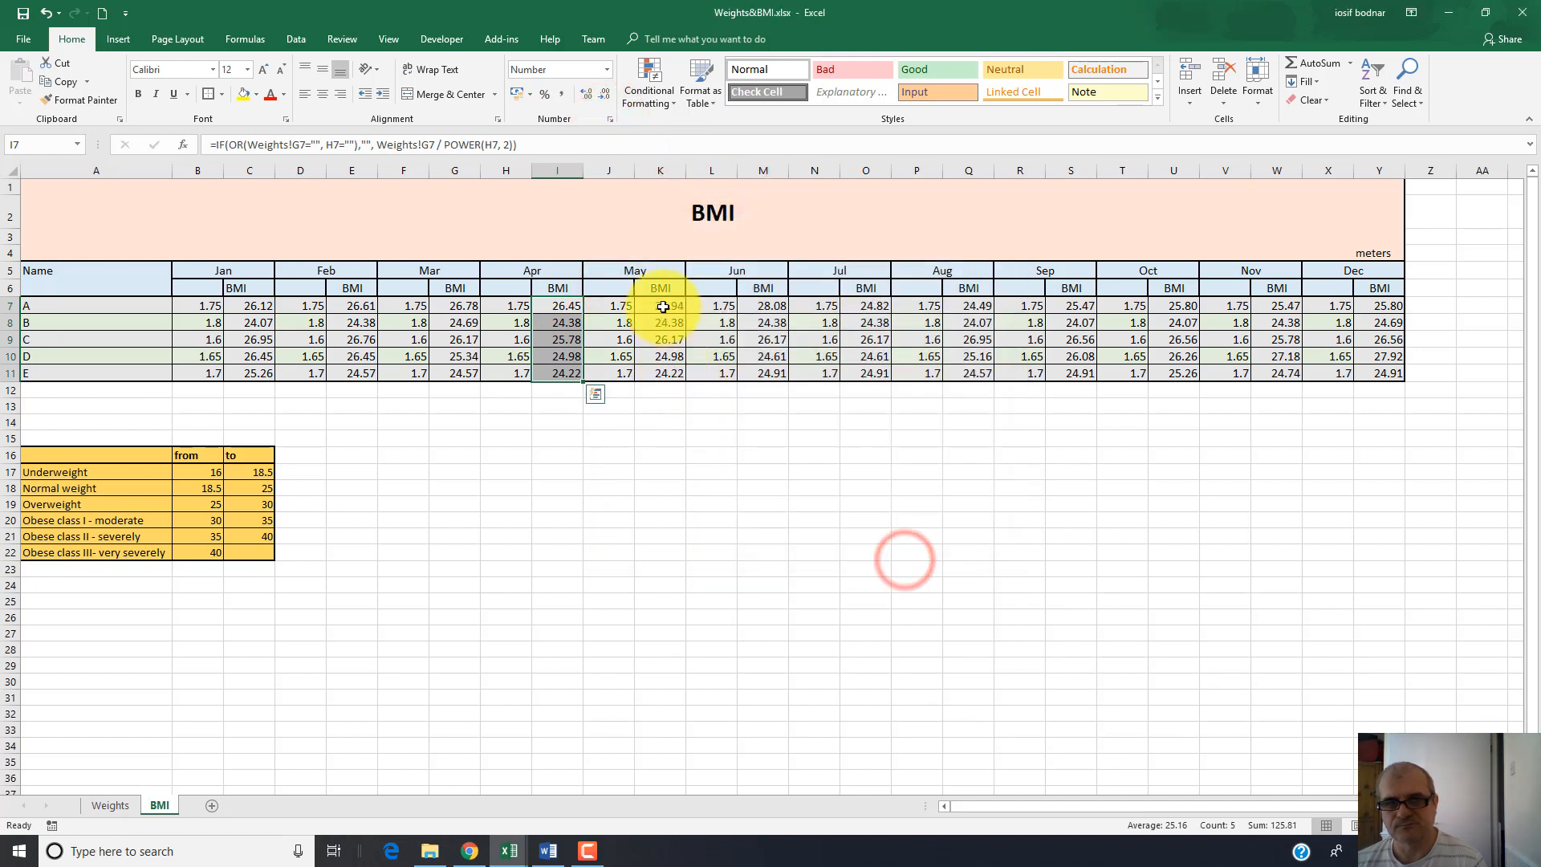
Apply the Hidden protection setting to the May BMI cells K7:K11
left_click_drag(671, 304, 671, 375)
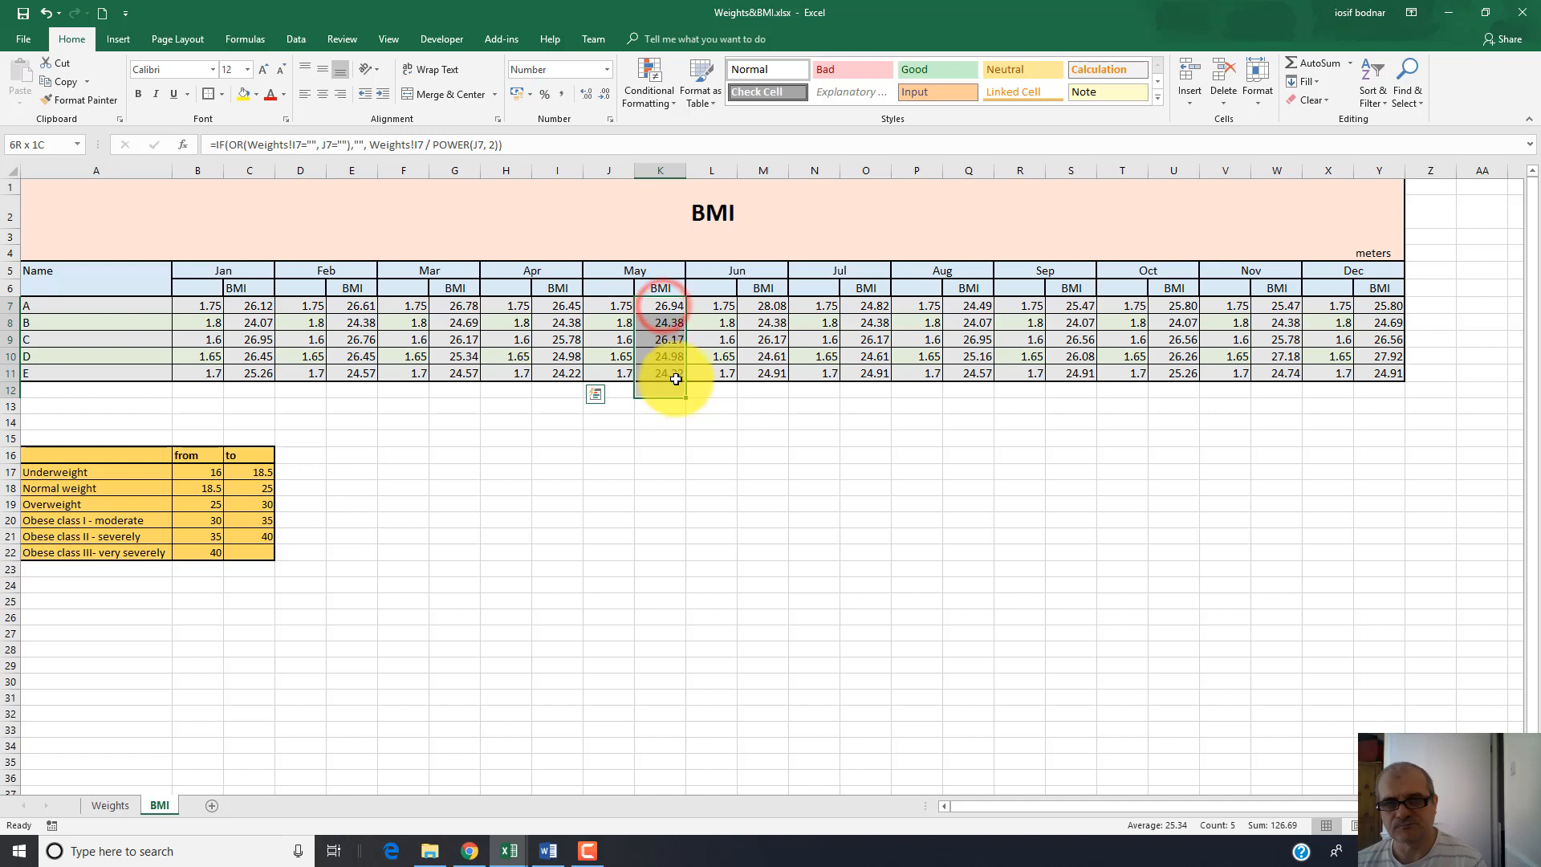
left_click(608, 120)
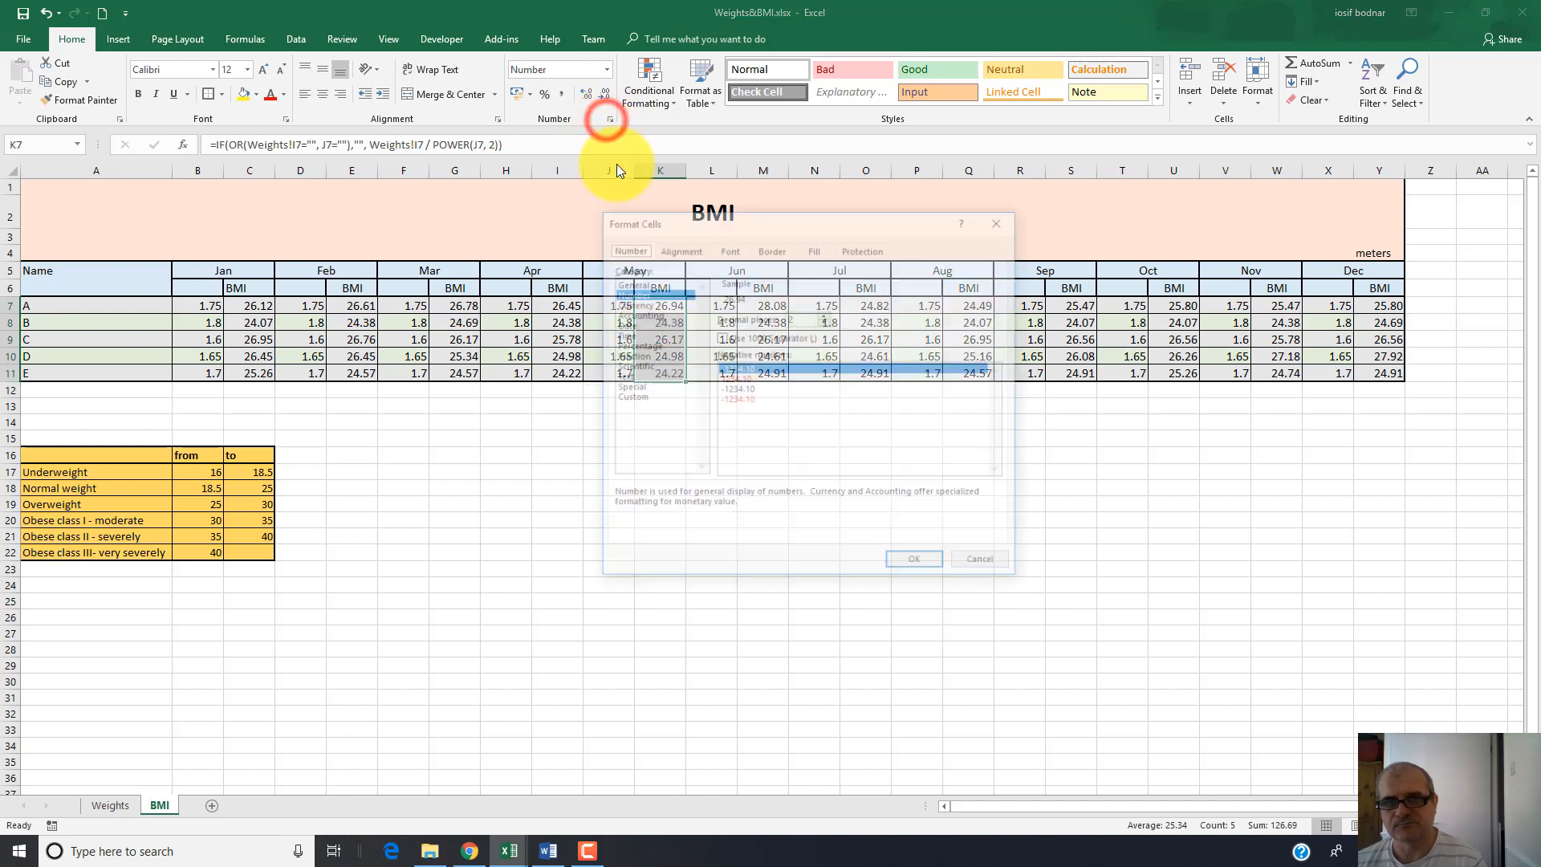
left_click(862, 248)
left_click(616, 284)
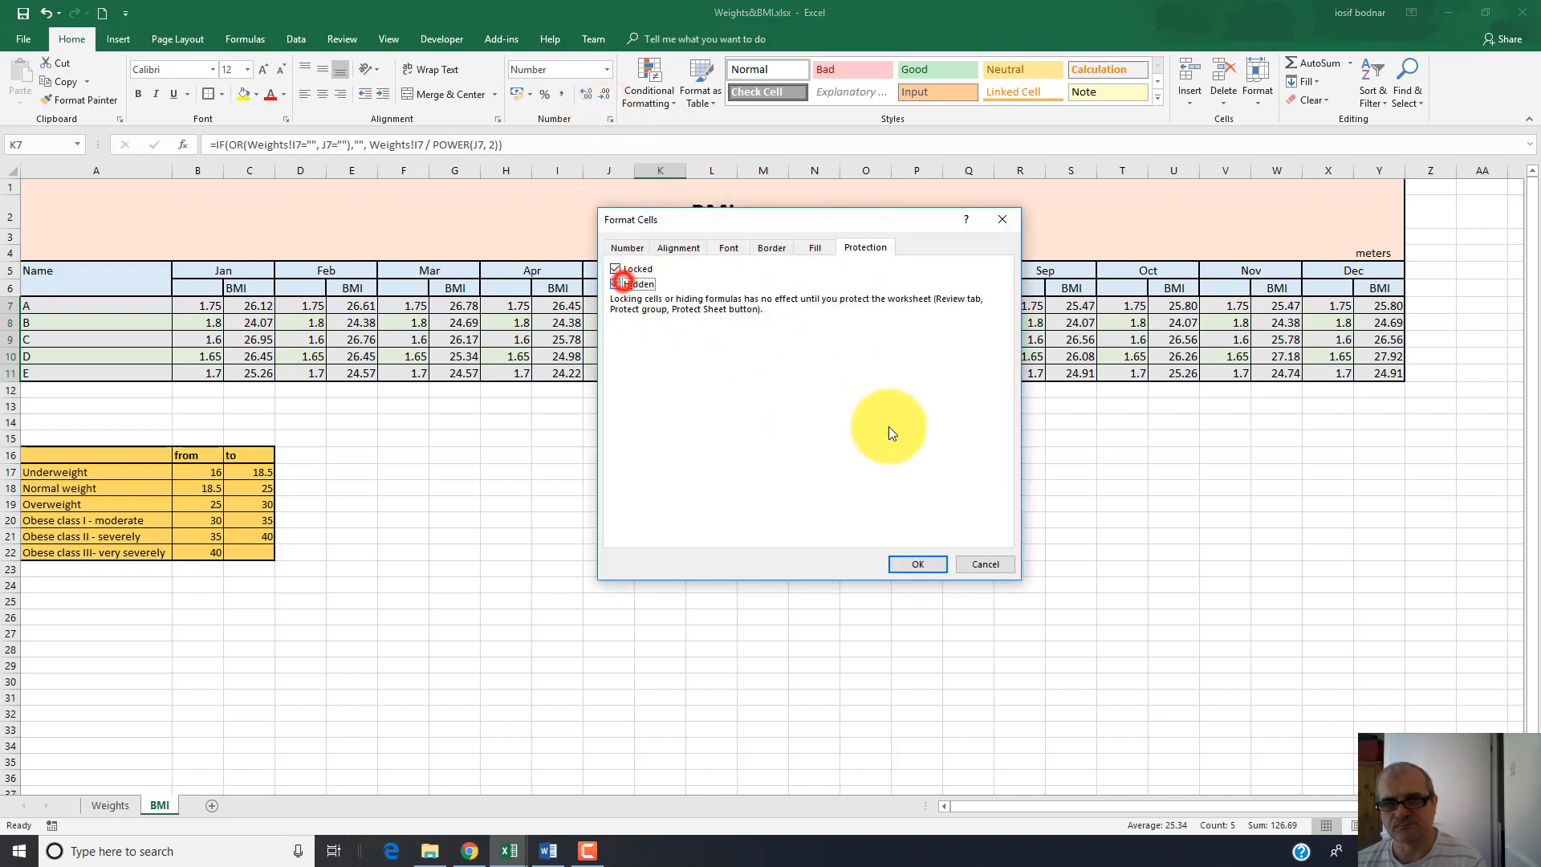
left_click(927, 559)
Apply the Hidden protection setting to the November BMI cells W7:W11
left_click_drag(1271, 299, 1278, 372)
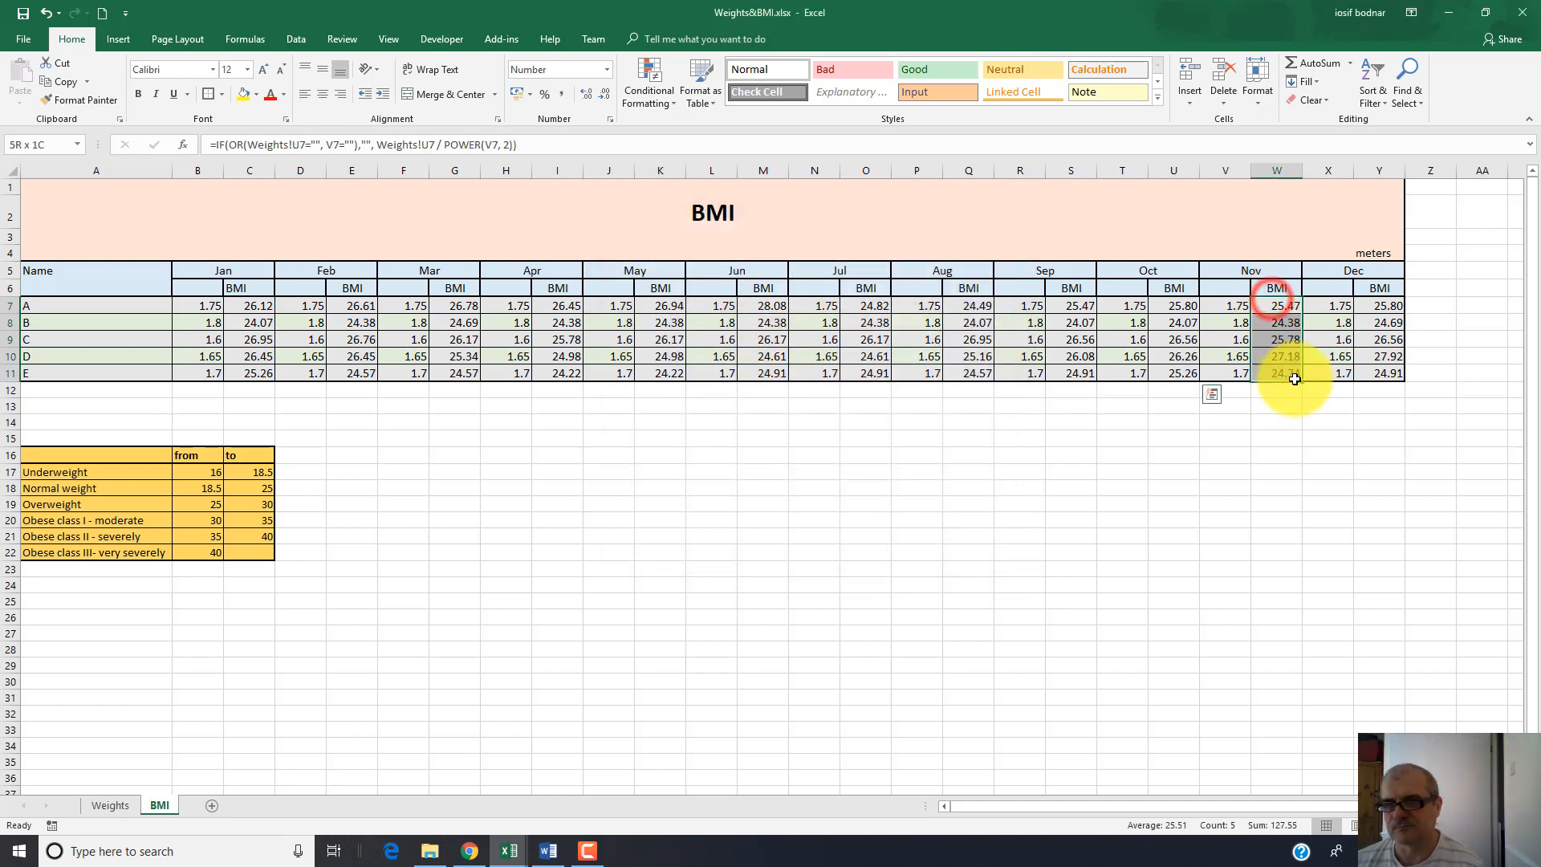
left_click(610, 118)
left_click(866, 247)
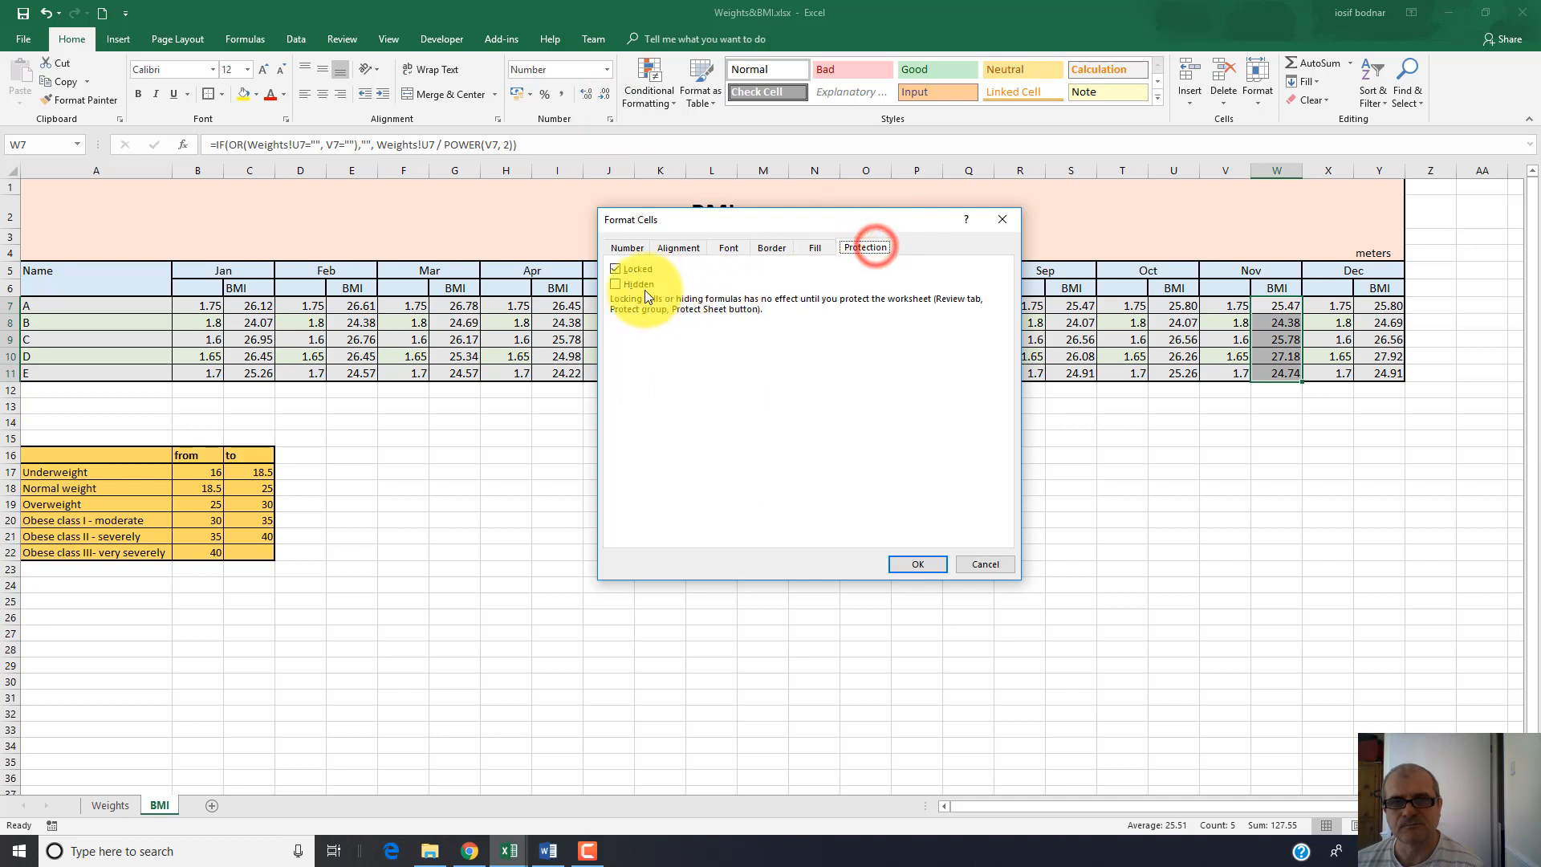
left_click(615, 285)
left_click(914, 557)
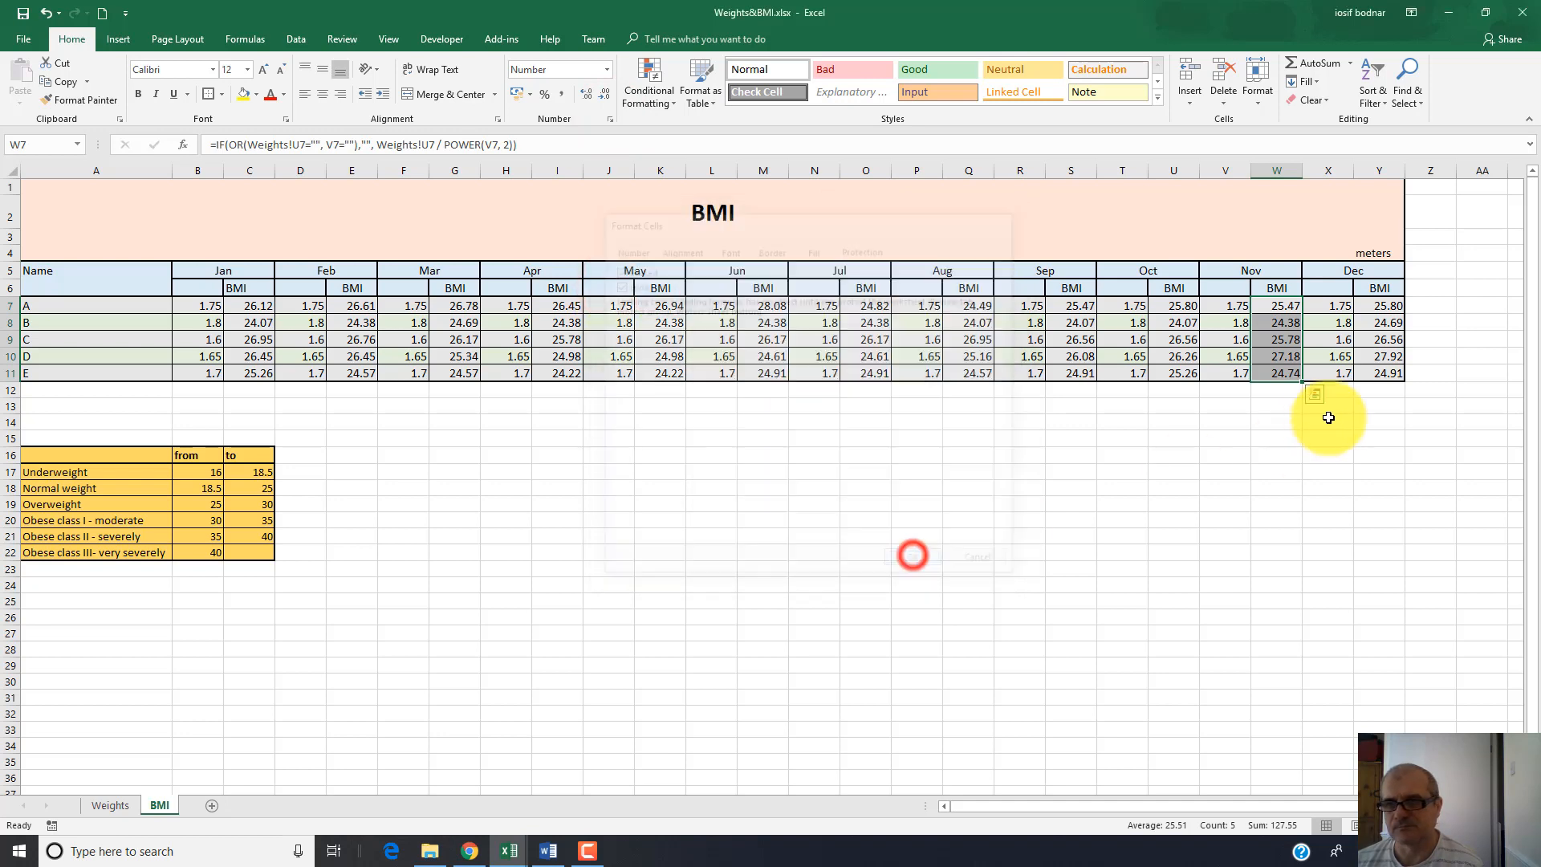
Apply the Hidden protection setting to the December BMI cells Y7:Y11
left_click_drag(1378, 305, 1384, 371)
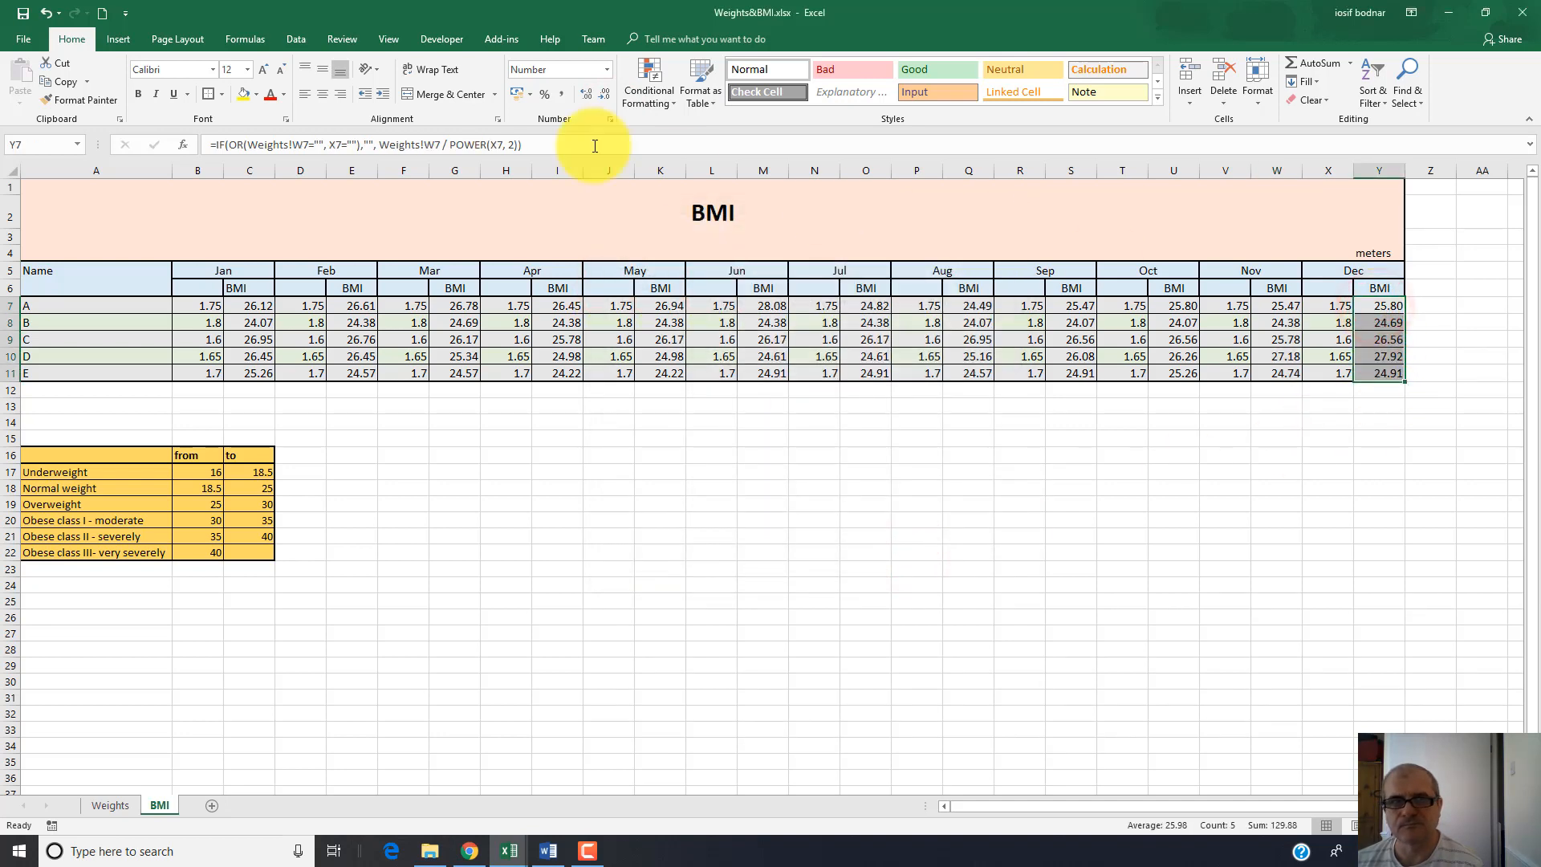
left_click(611, 119)
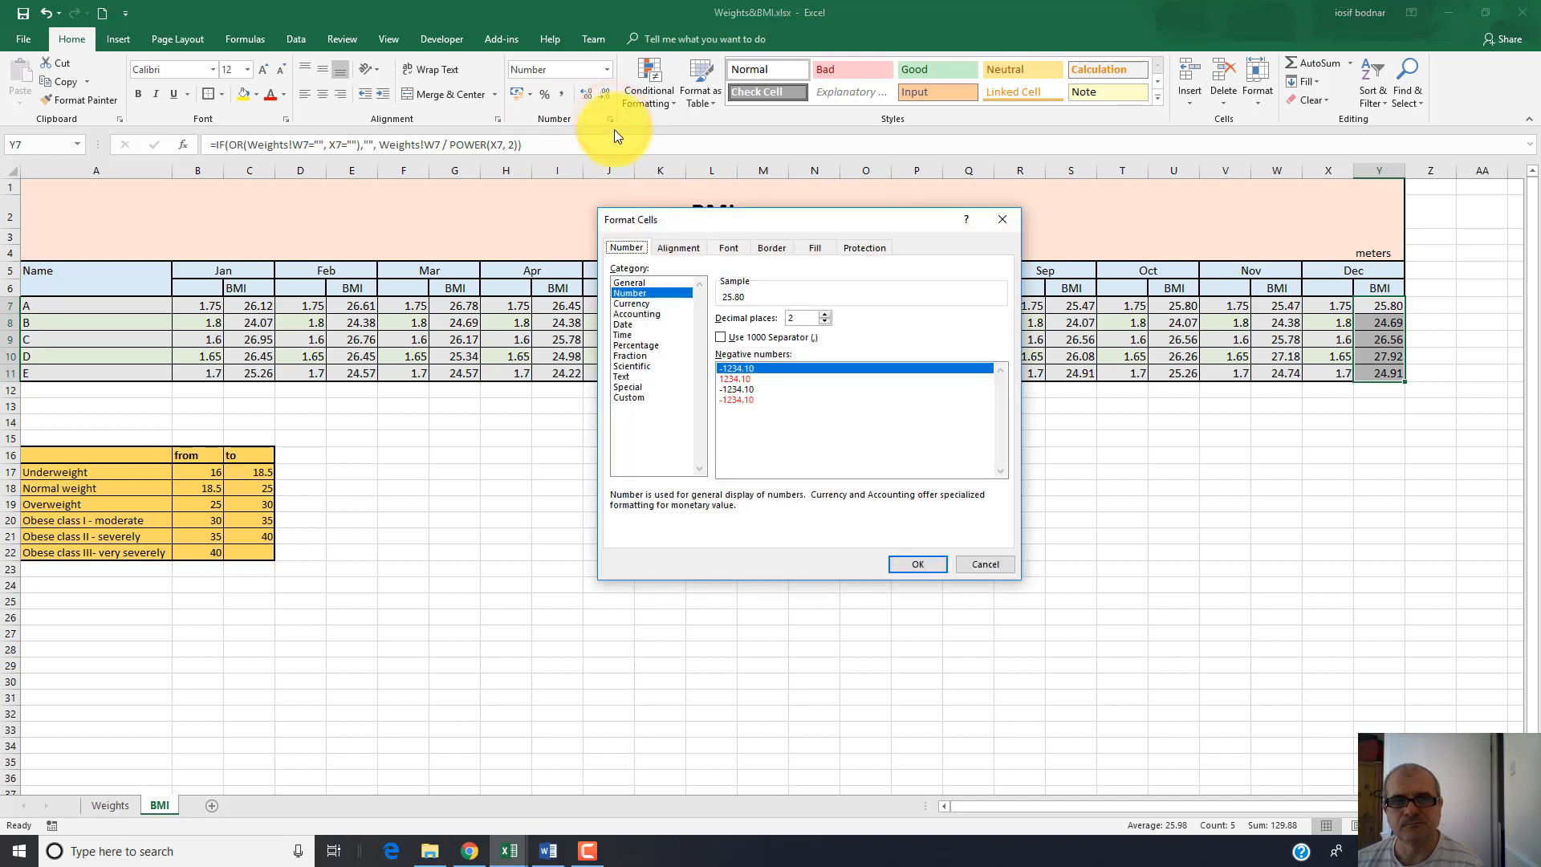
left_click(869, 247)
left_click(618, 285)
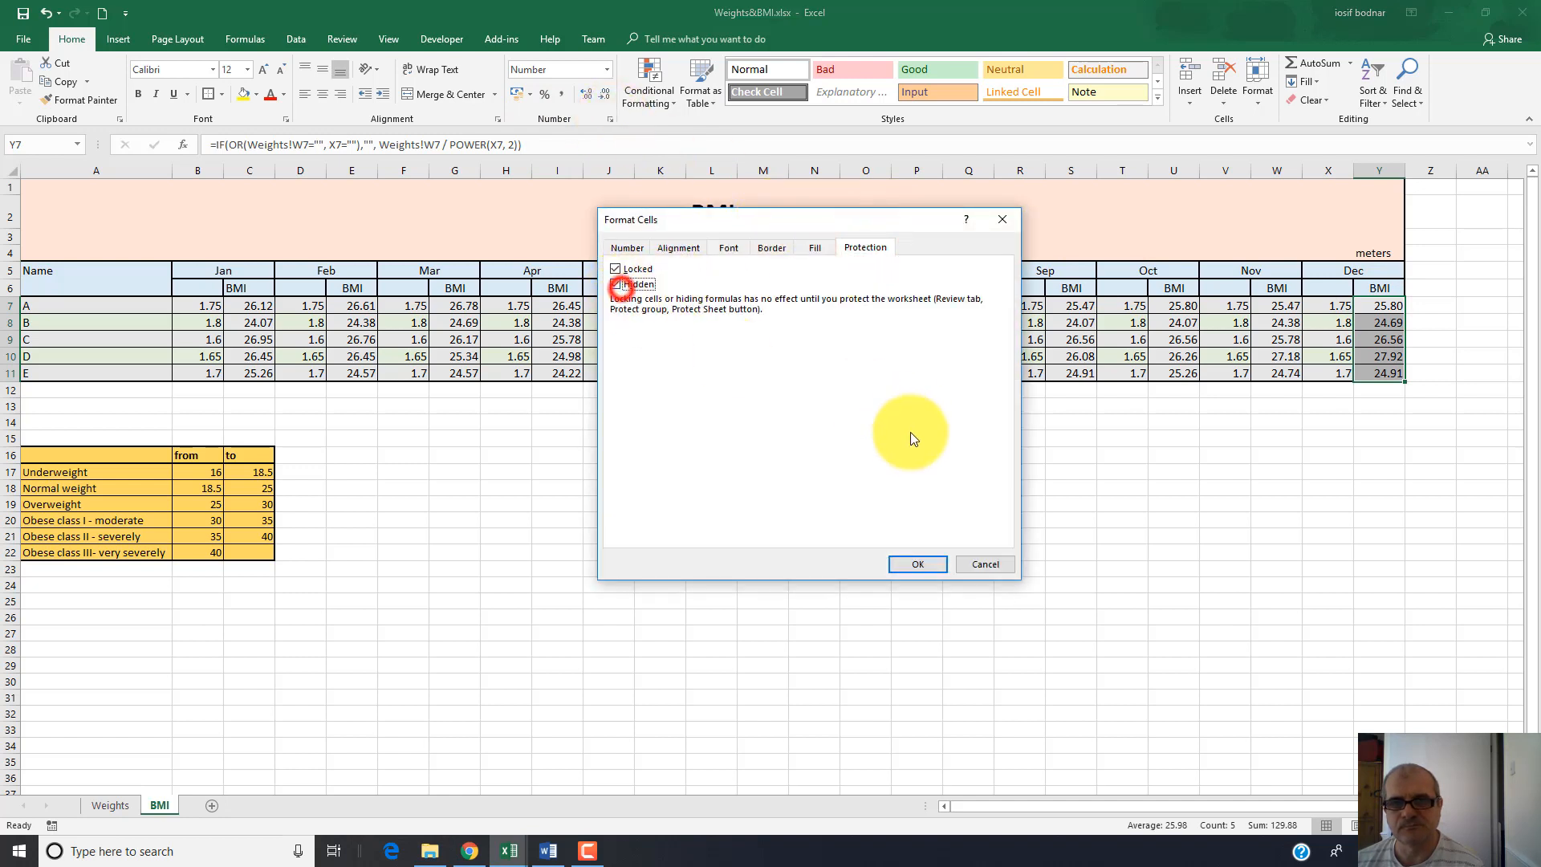
left_click(922, 563)
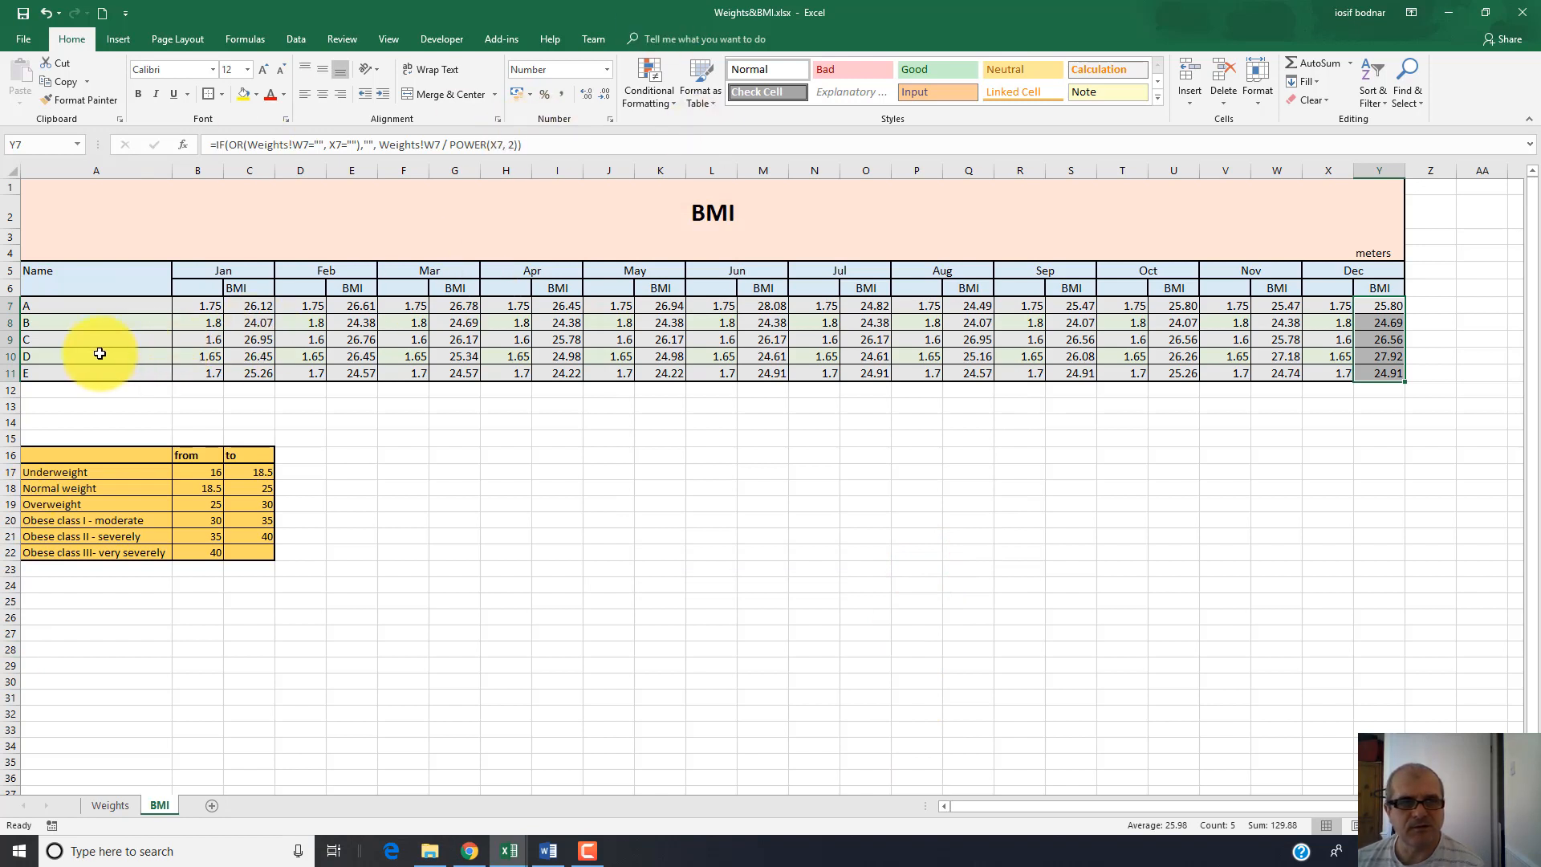
Turn off the Locked protection setting for the January height cells B7:B11
left_click_drag(201, 305, 199, 372)
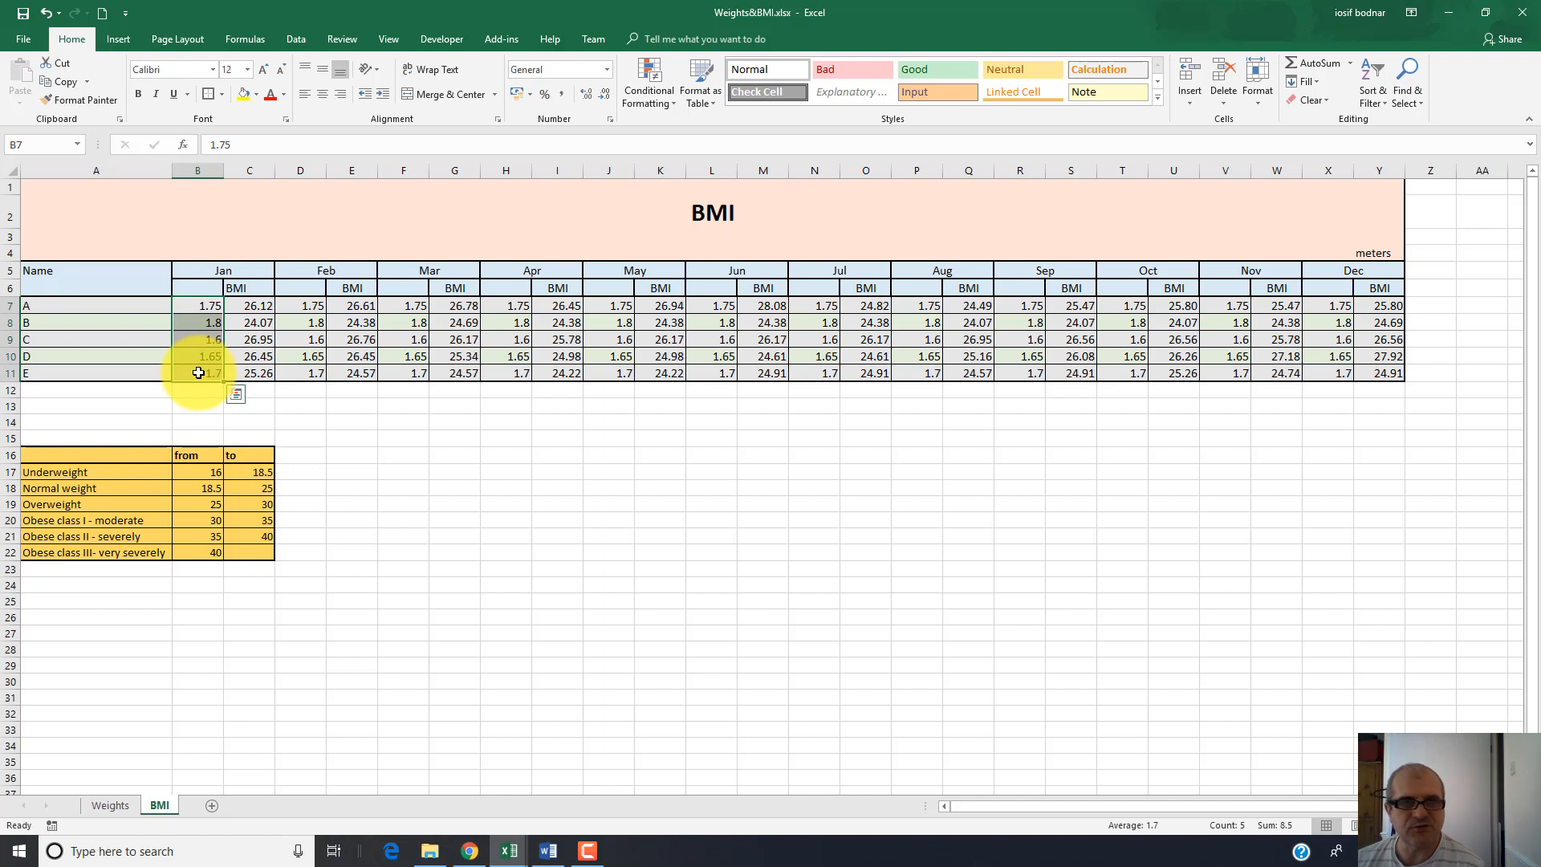
left_click(609, 119)
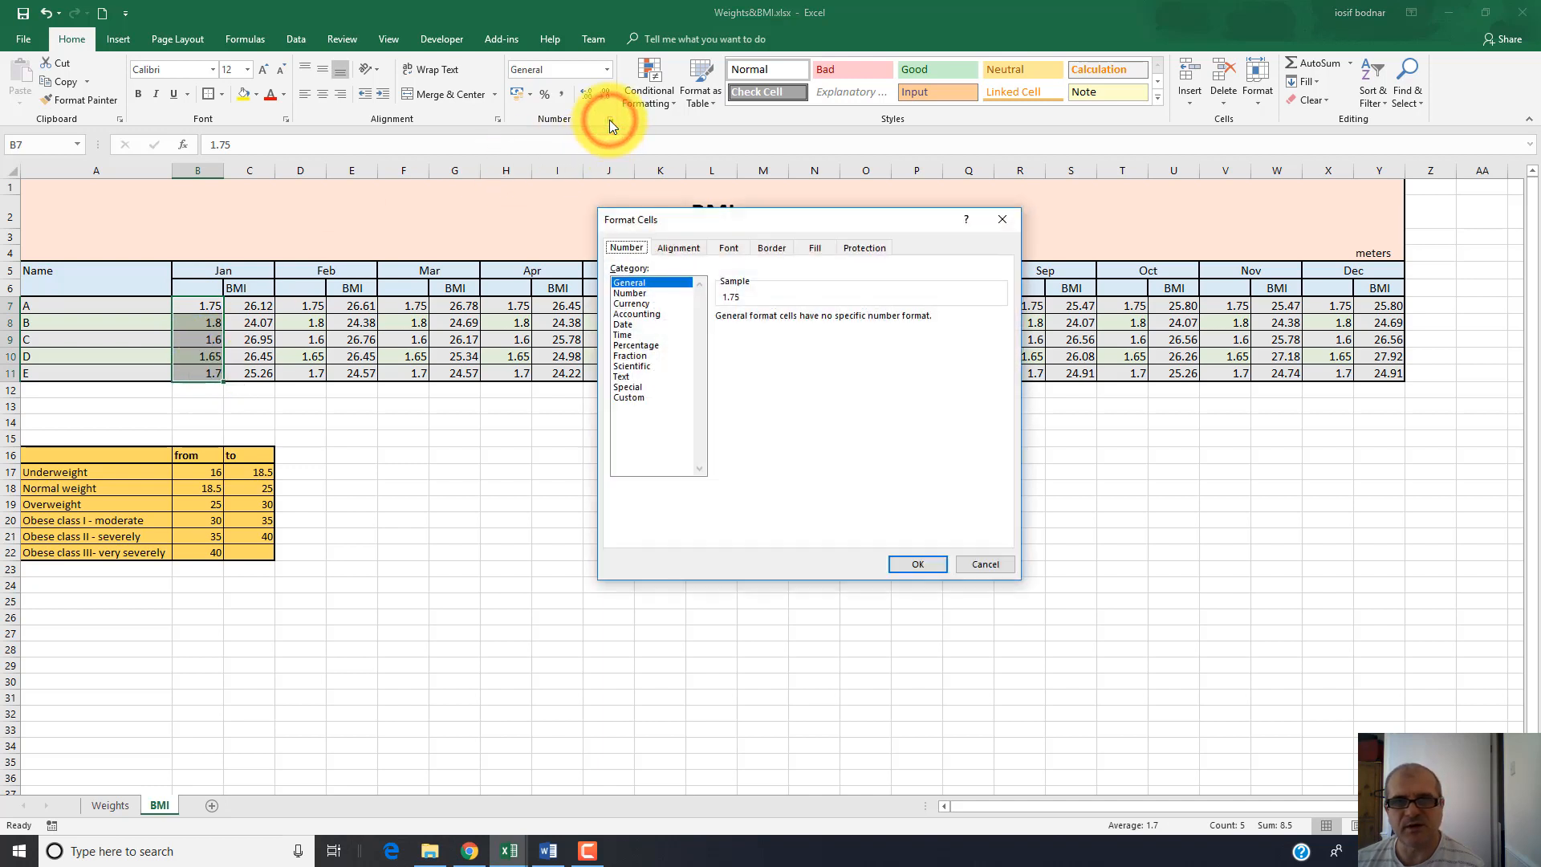
left_click(857, 245)
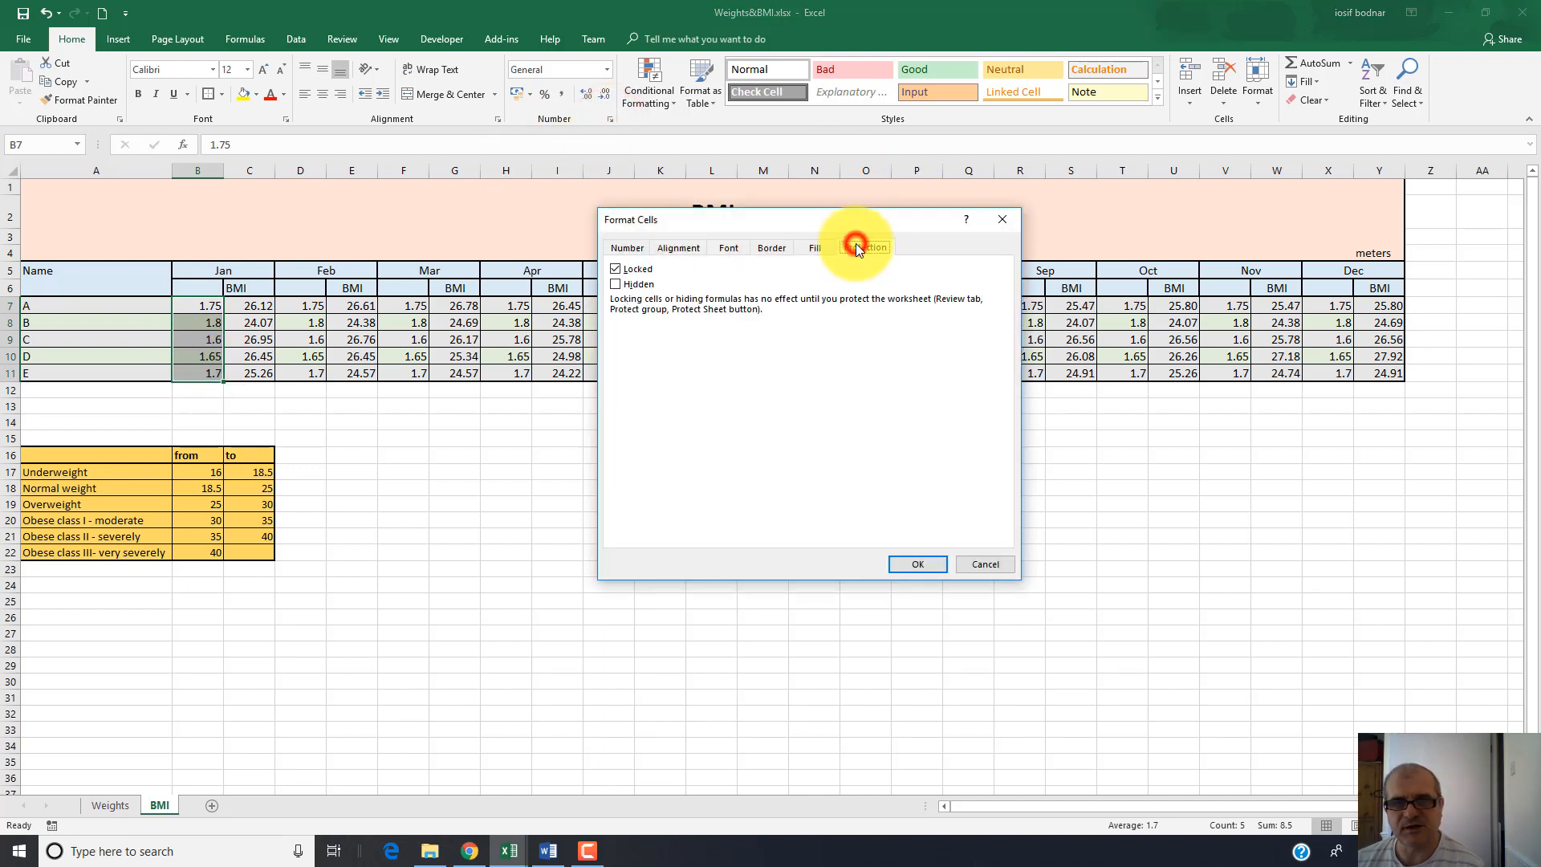
left_click(614, 270)
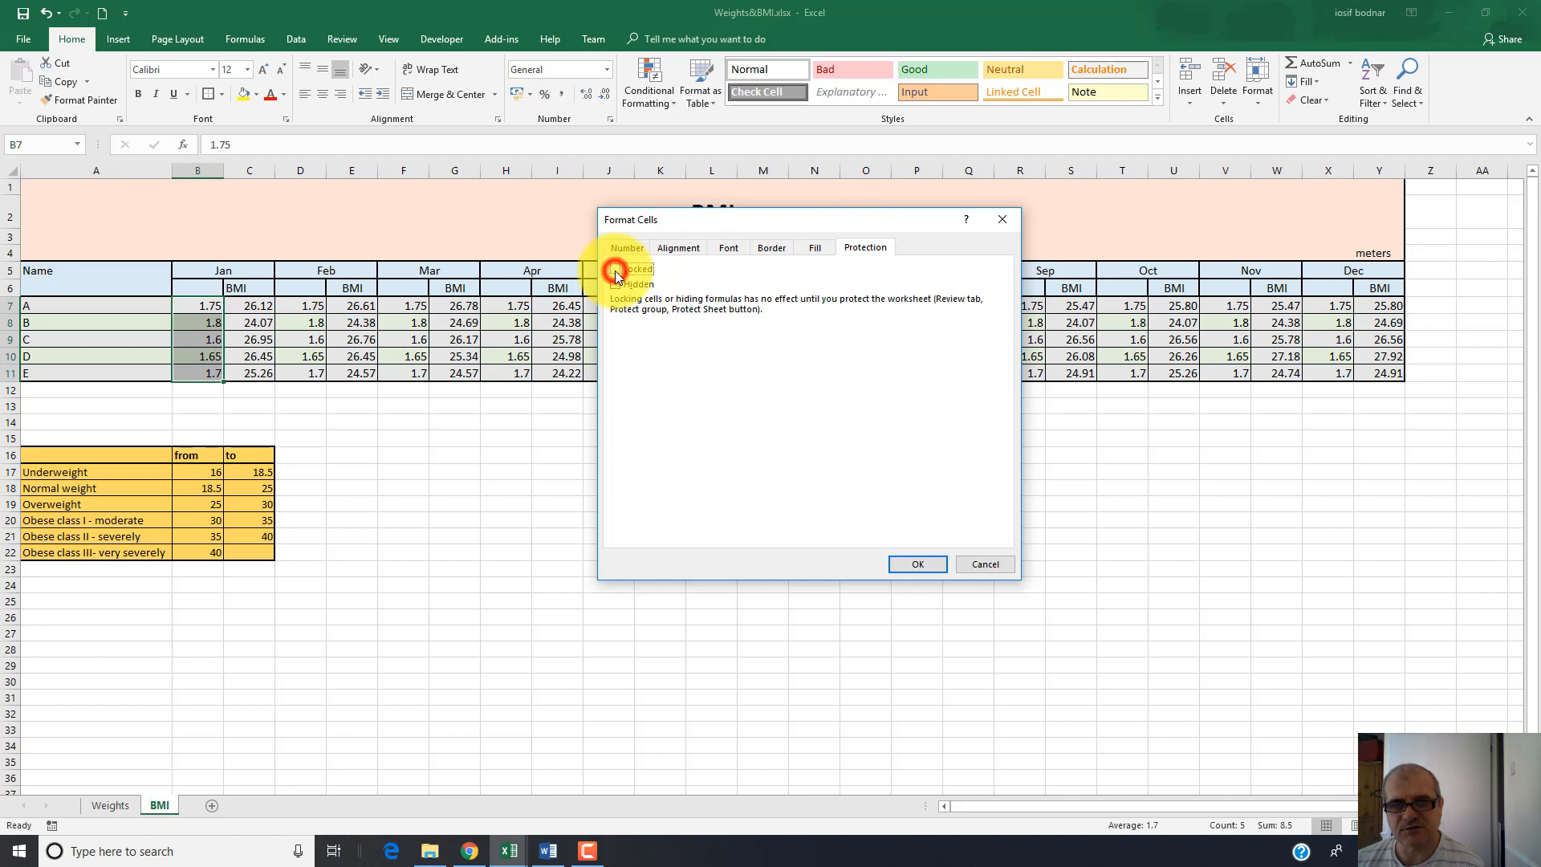
left_click(930, 564)
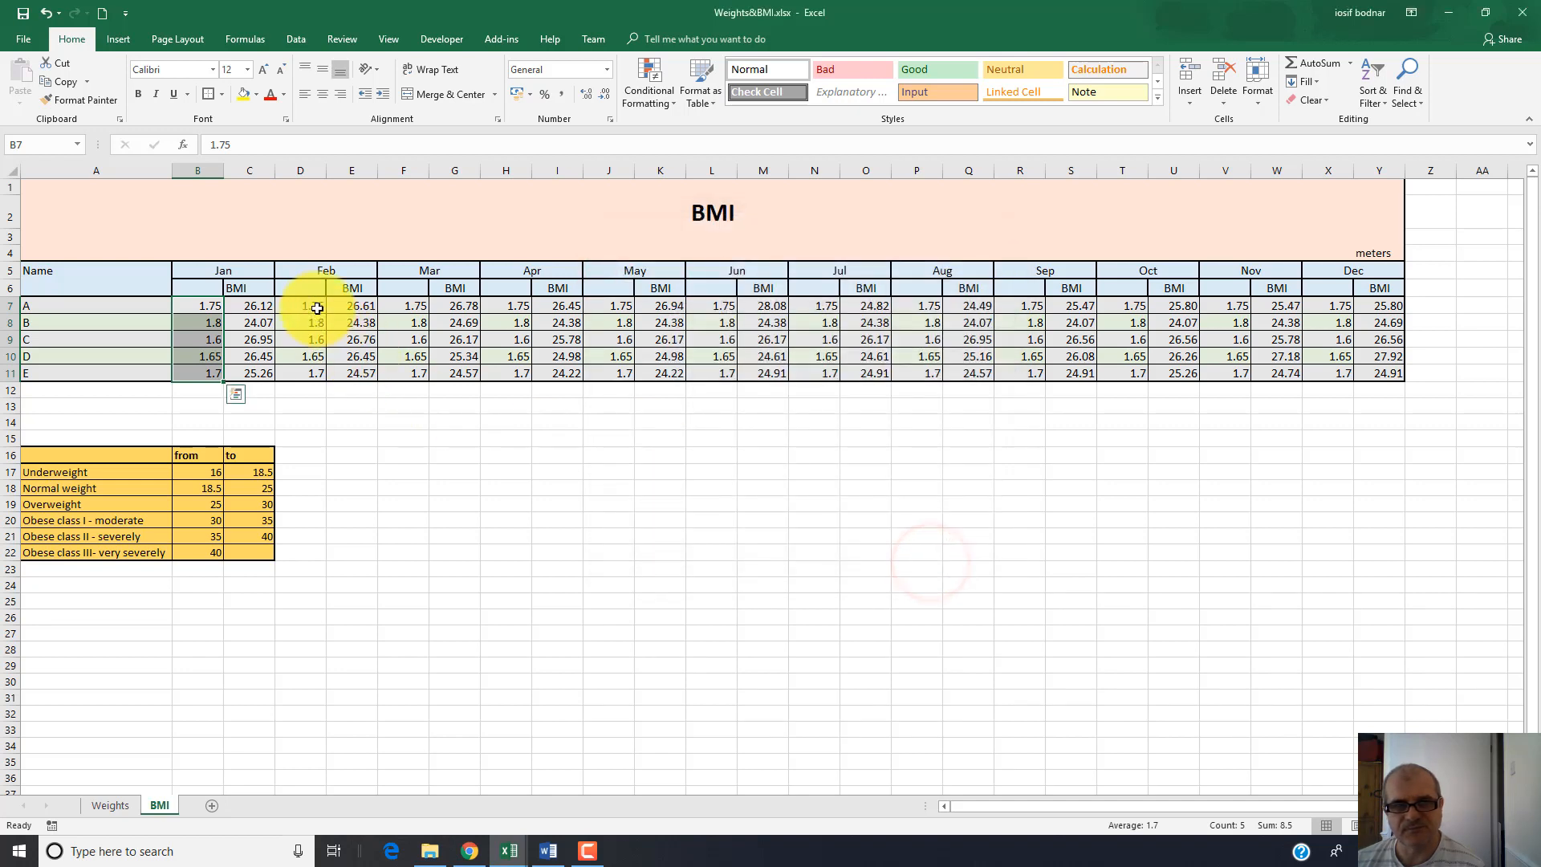
Turn off the Locked protection setting for the February height cells D7:D11
left_click_drag(311, 305, 319, 377)
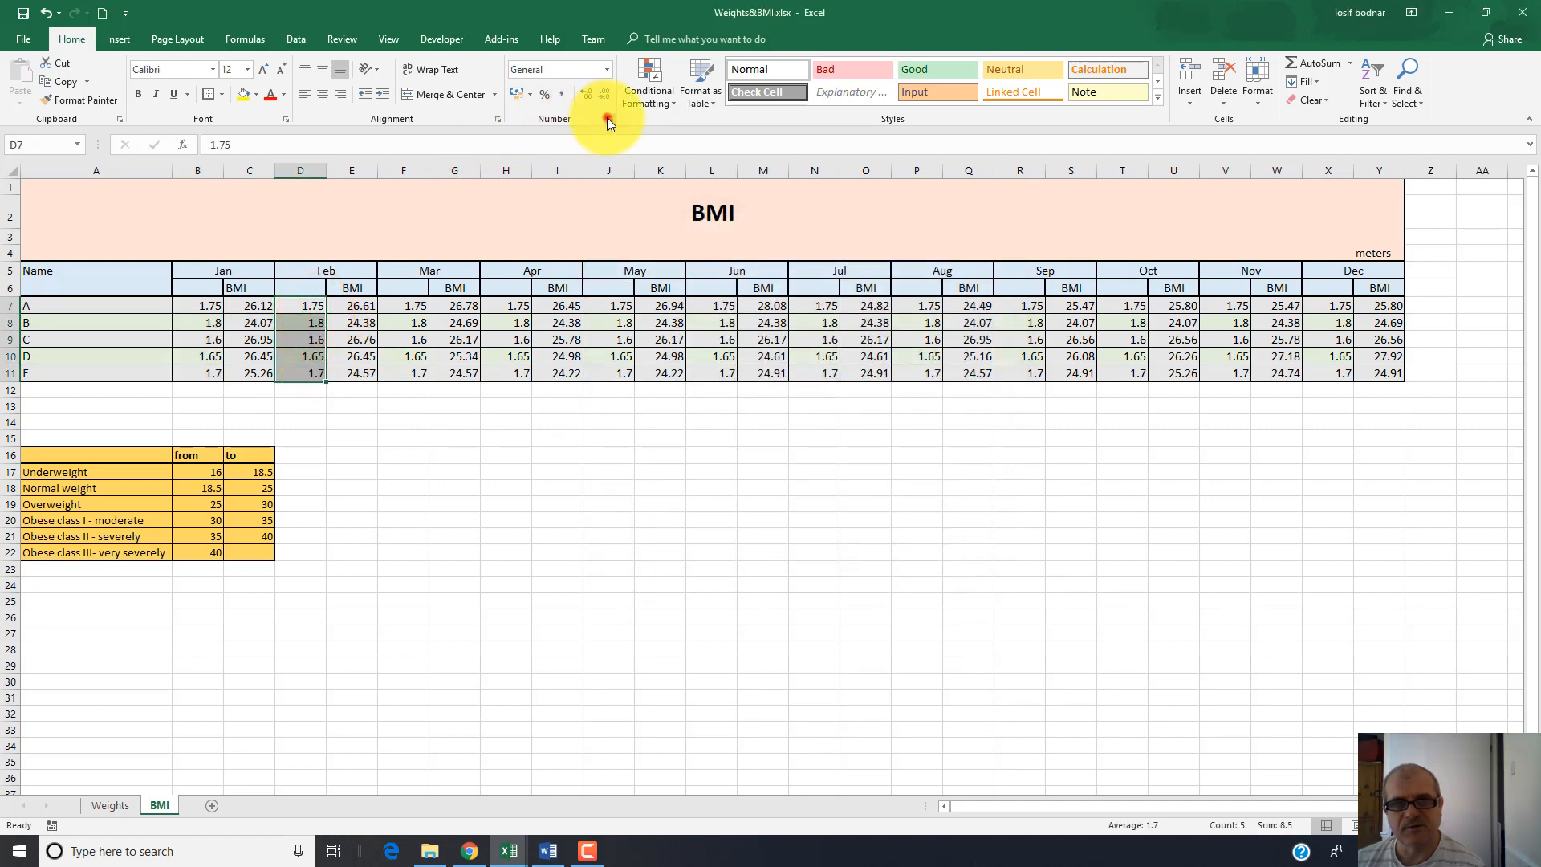
left_click(608, 119)
left_click(866, 247)
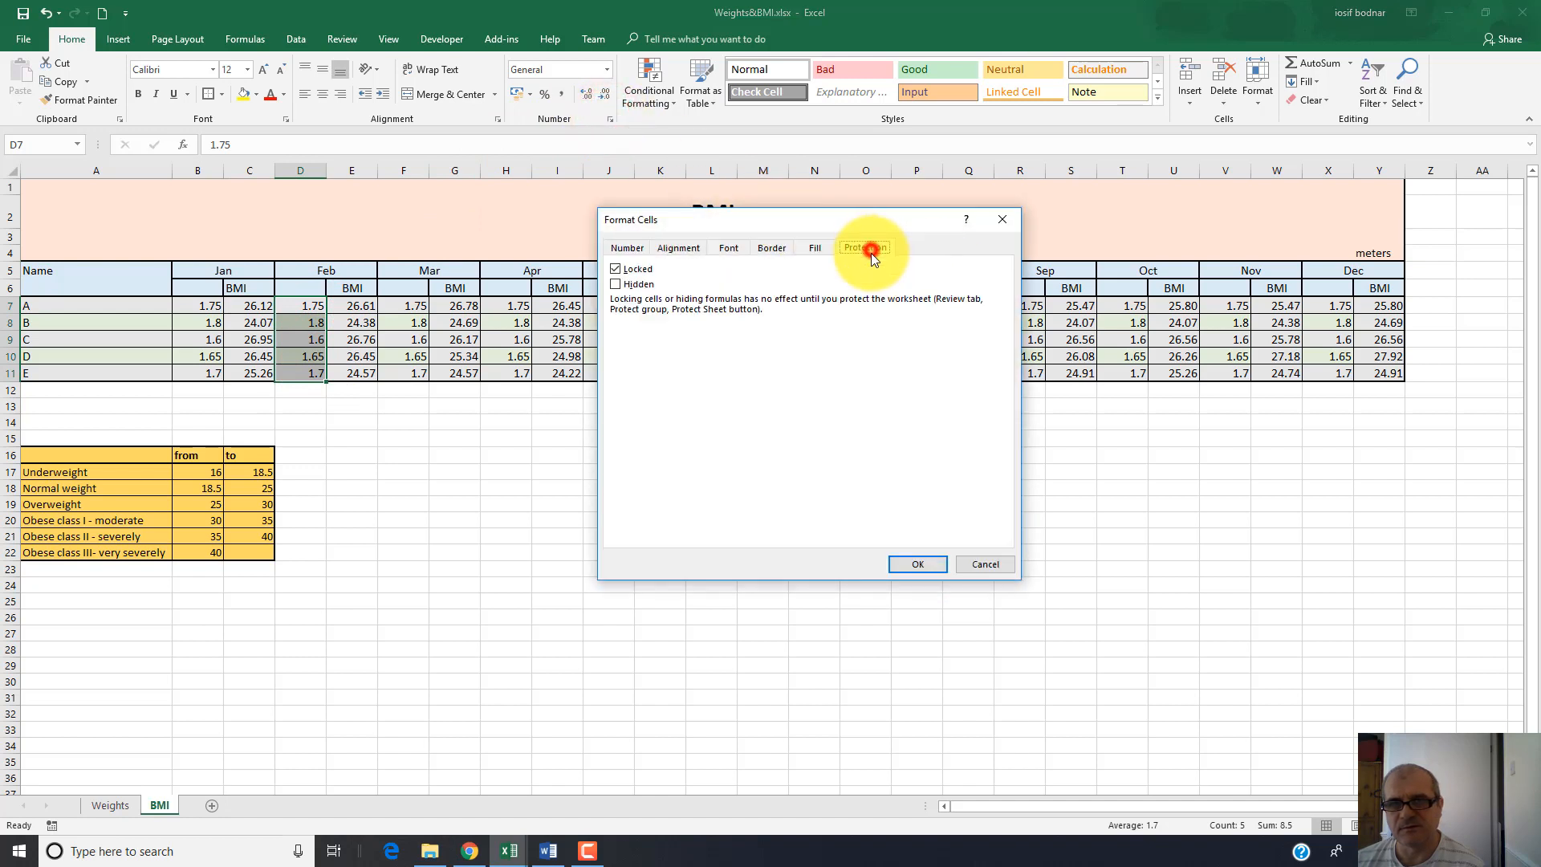
left_click(615, 269)
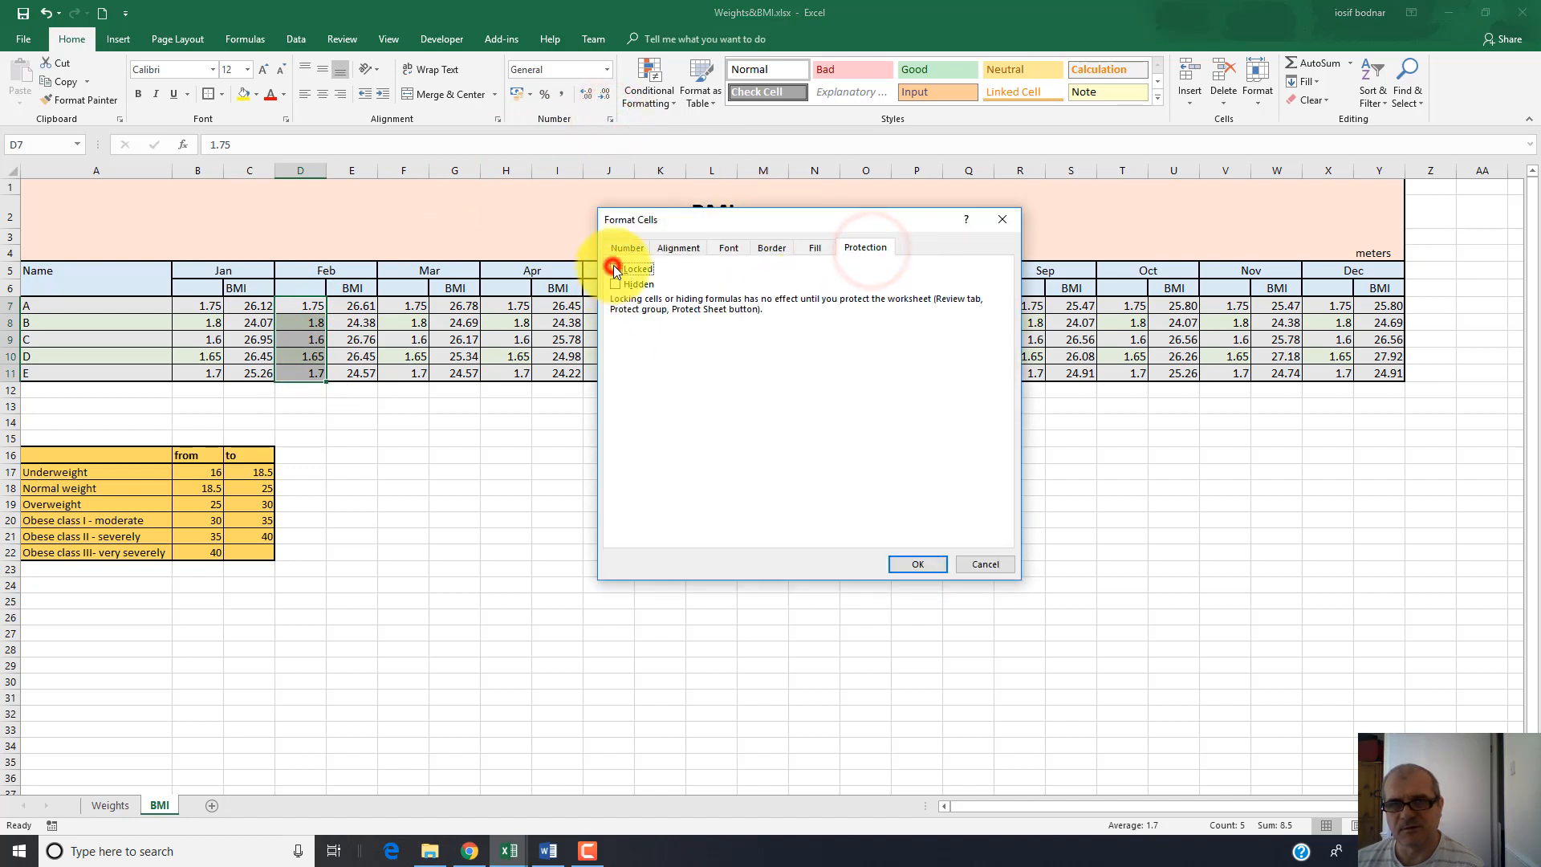
left_click(942, 565)
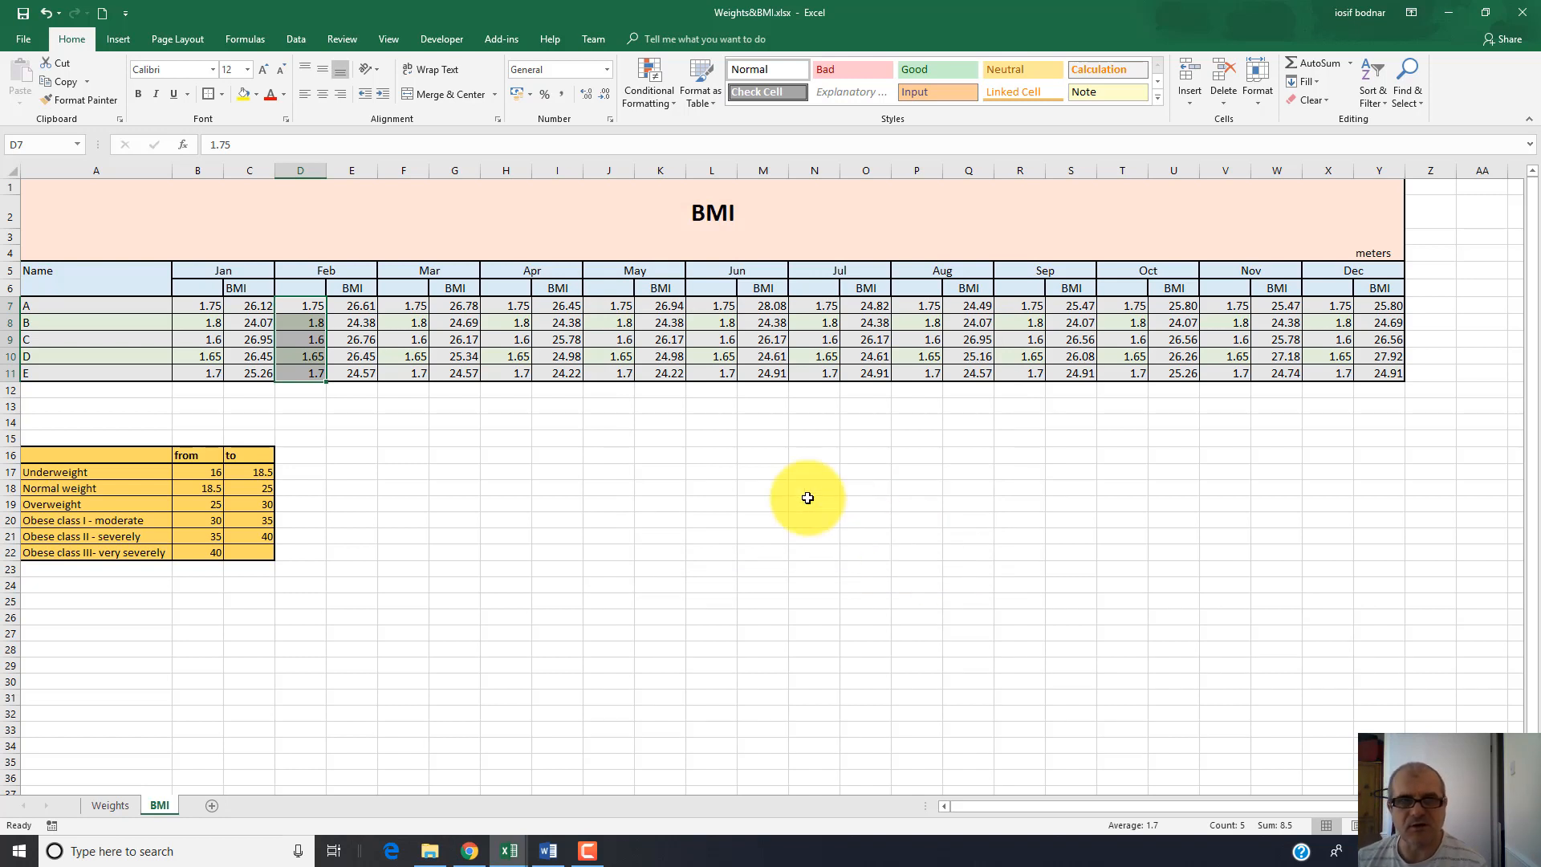
Protect the BMI sheet with a password, entering and confirming the password while keeping locked and unlocked cell selection allowed
left_click(351, 40)
left_click(552, 87)
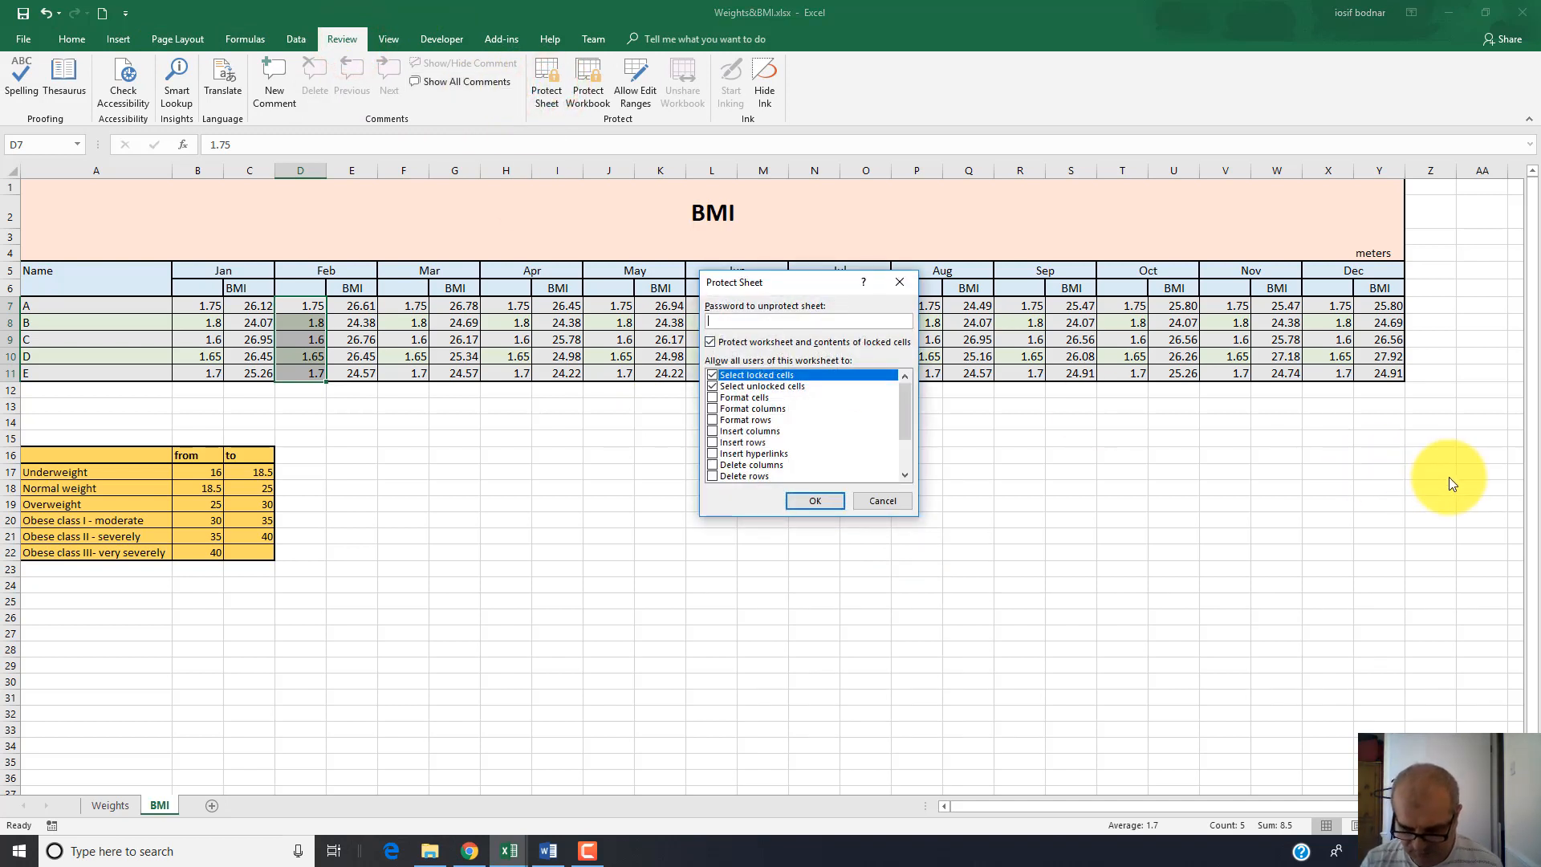
key("Return")
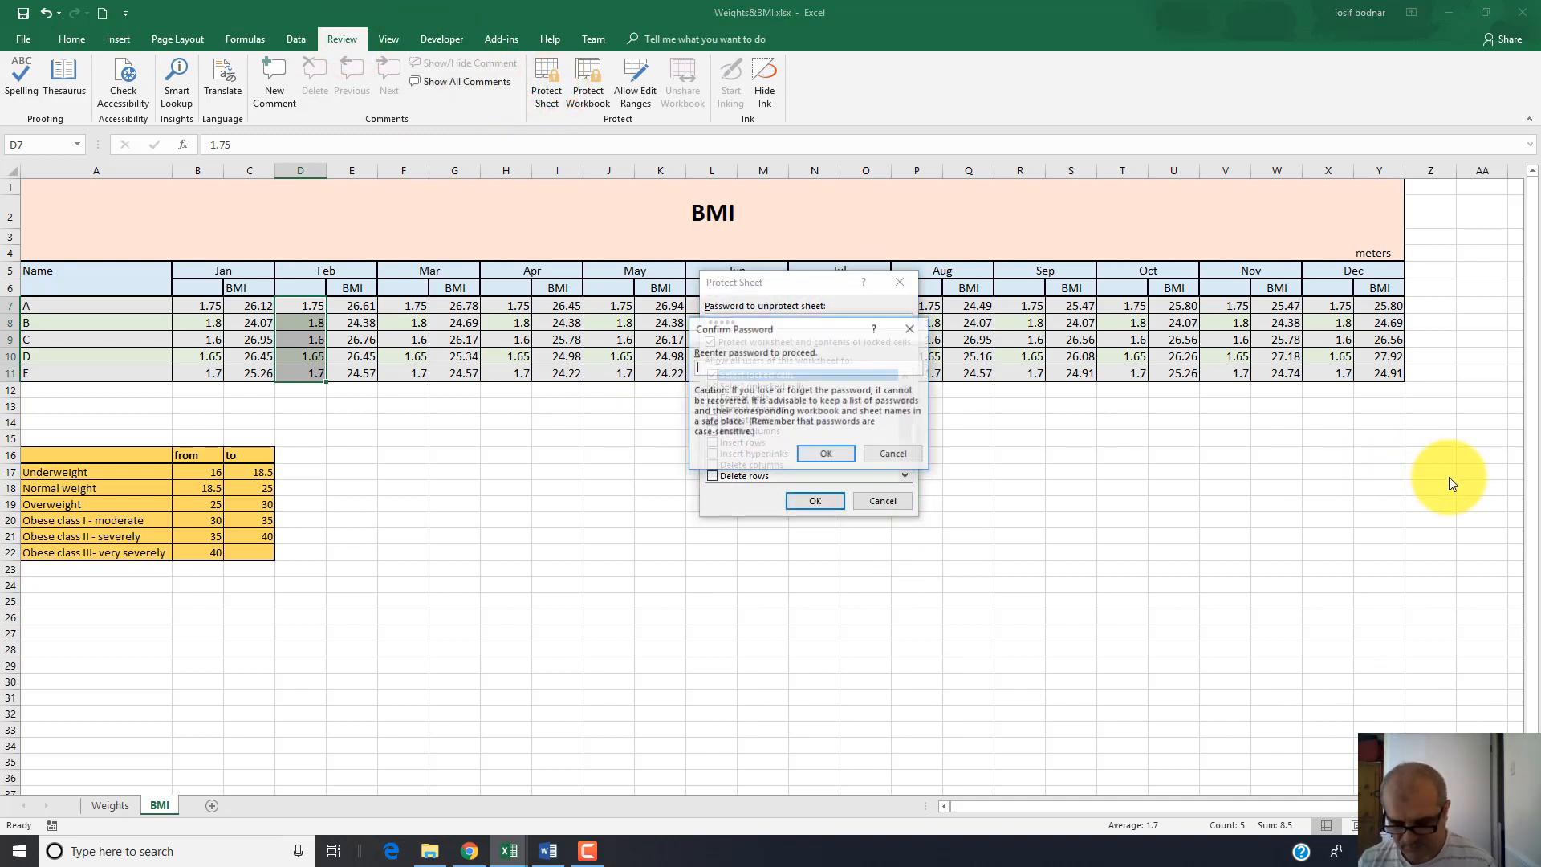
key("Return")
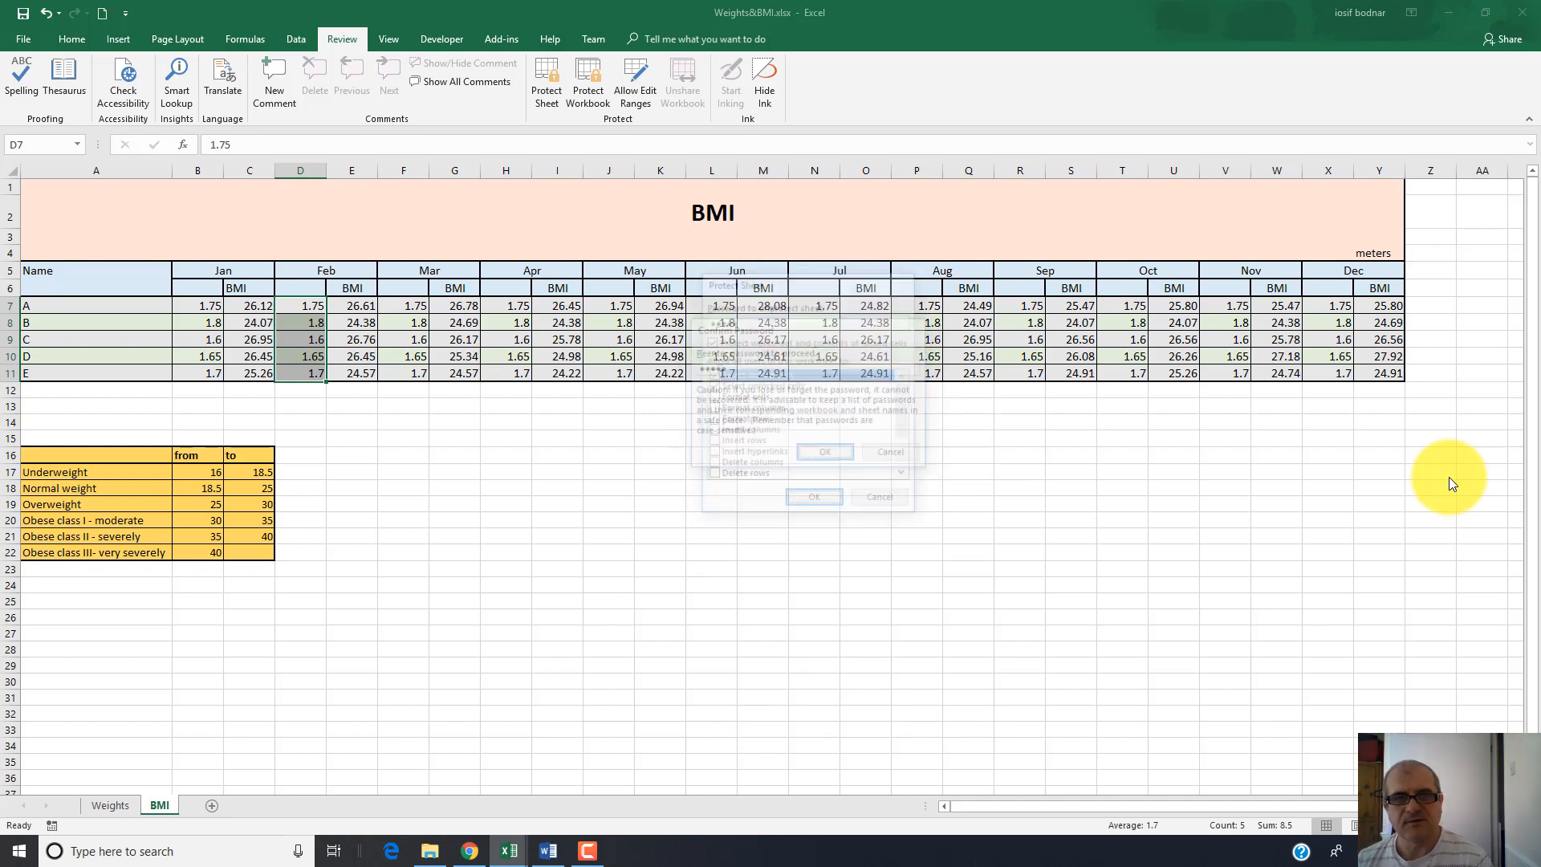
Inspect the January and February BMI cells in columns C and E to check whether their formulas are hidden
left_click(241, 306)
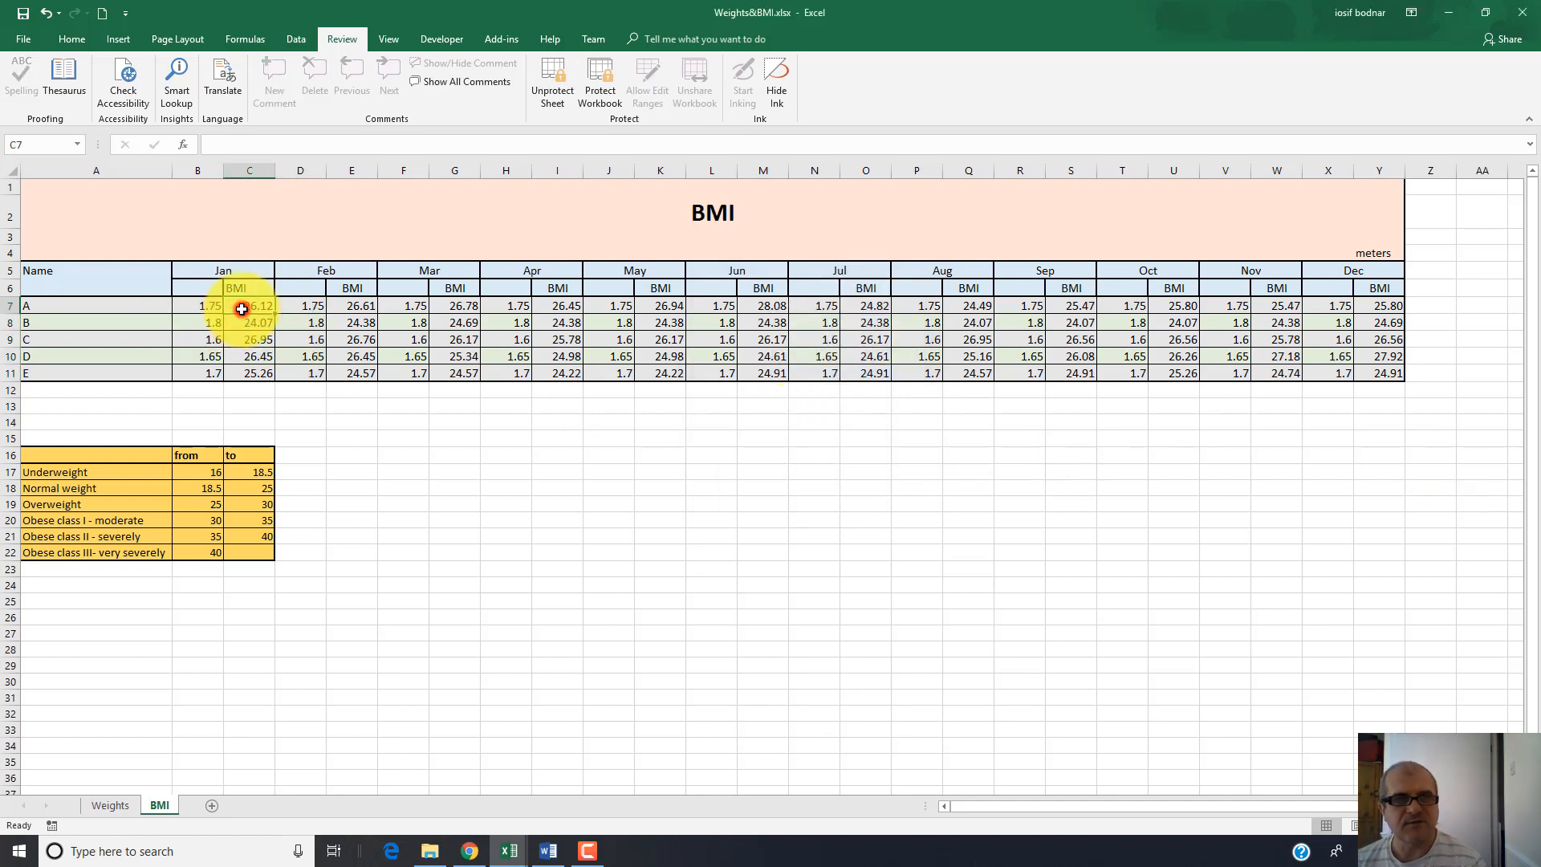
left_click(72, 40)
left_click(249, 353)
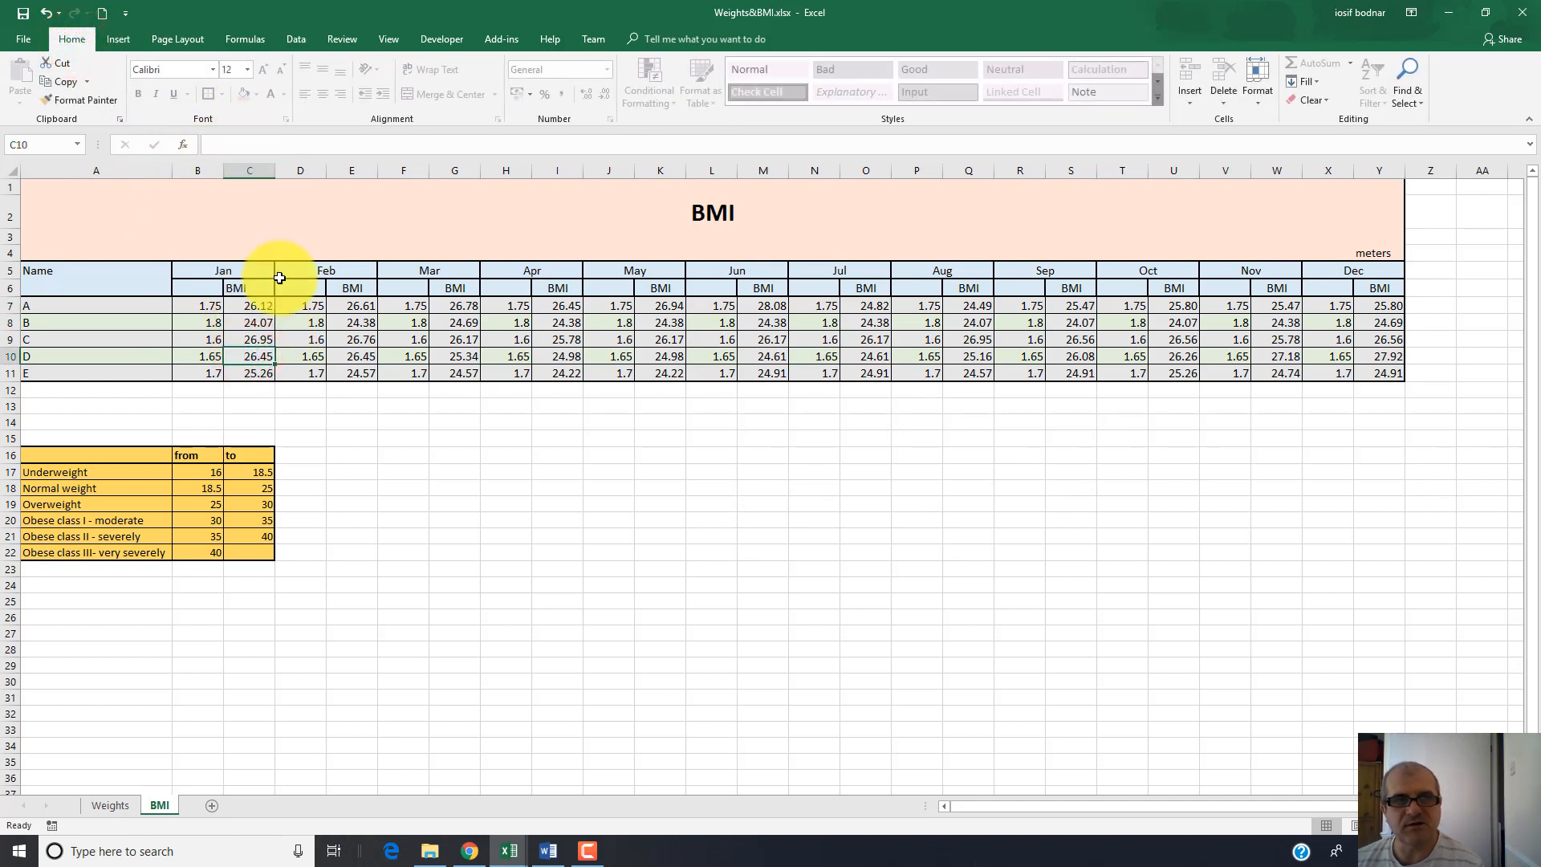
left_click(351, 305)
left_click(354, 323)
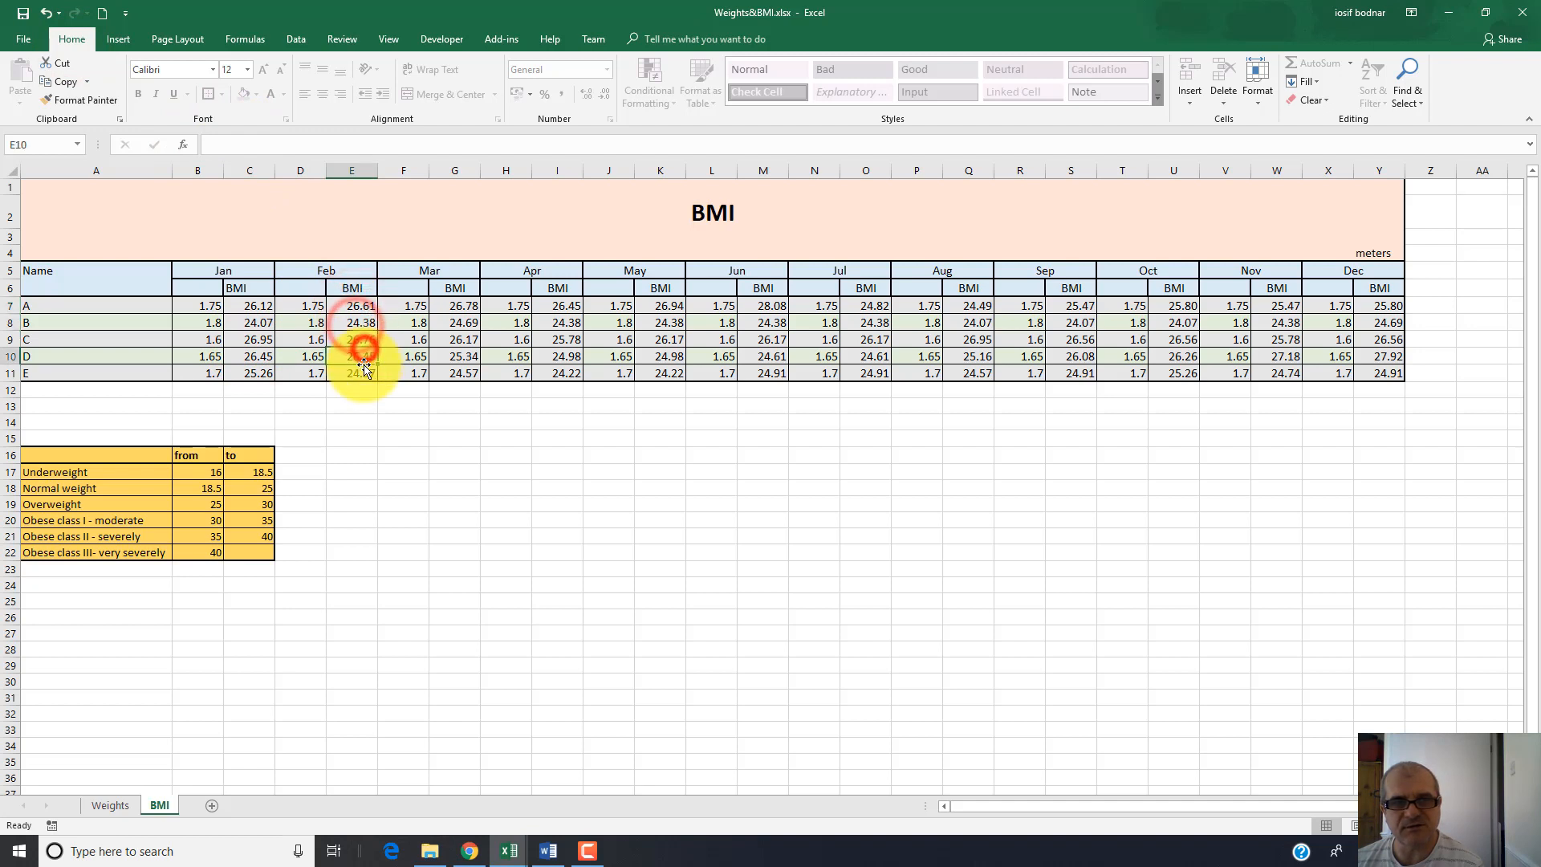
left_click(363, 374)
Try to edit the February BMI cells E7:E9 and the March BMI cell G7 to test the sheet protection
double_click(368, 300)
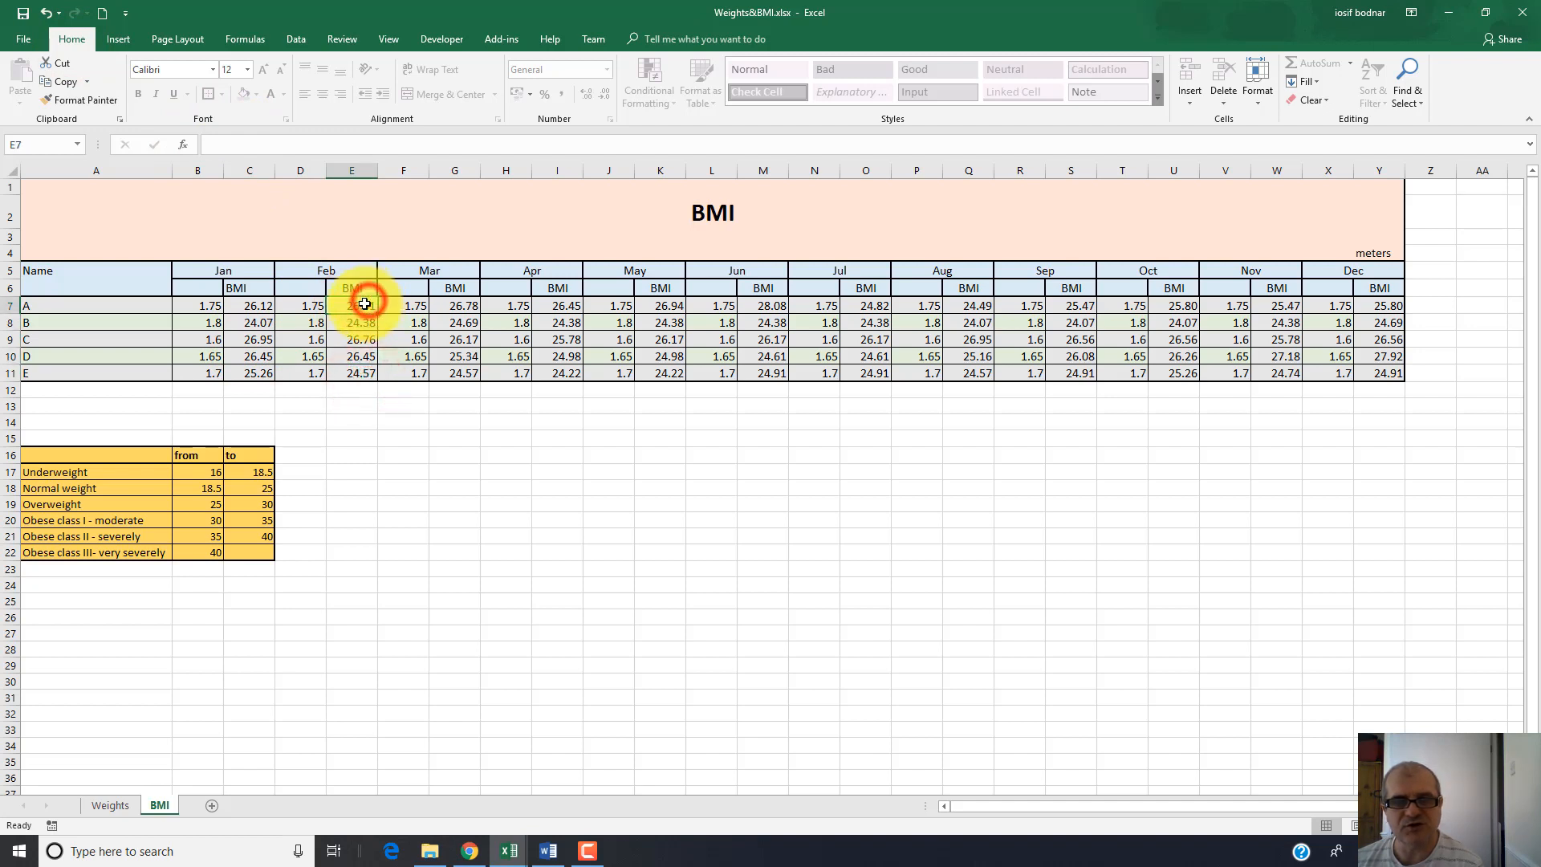
left_click(771, 470)
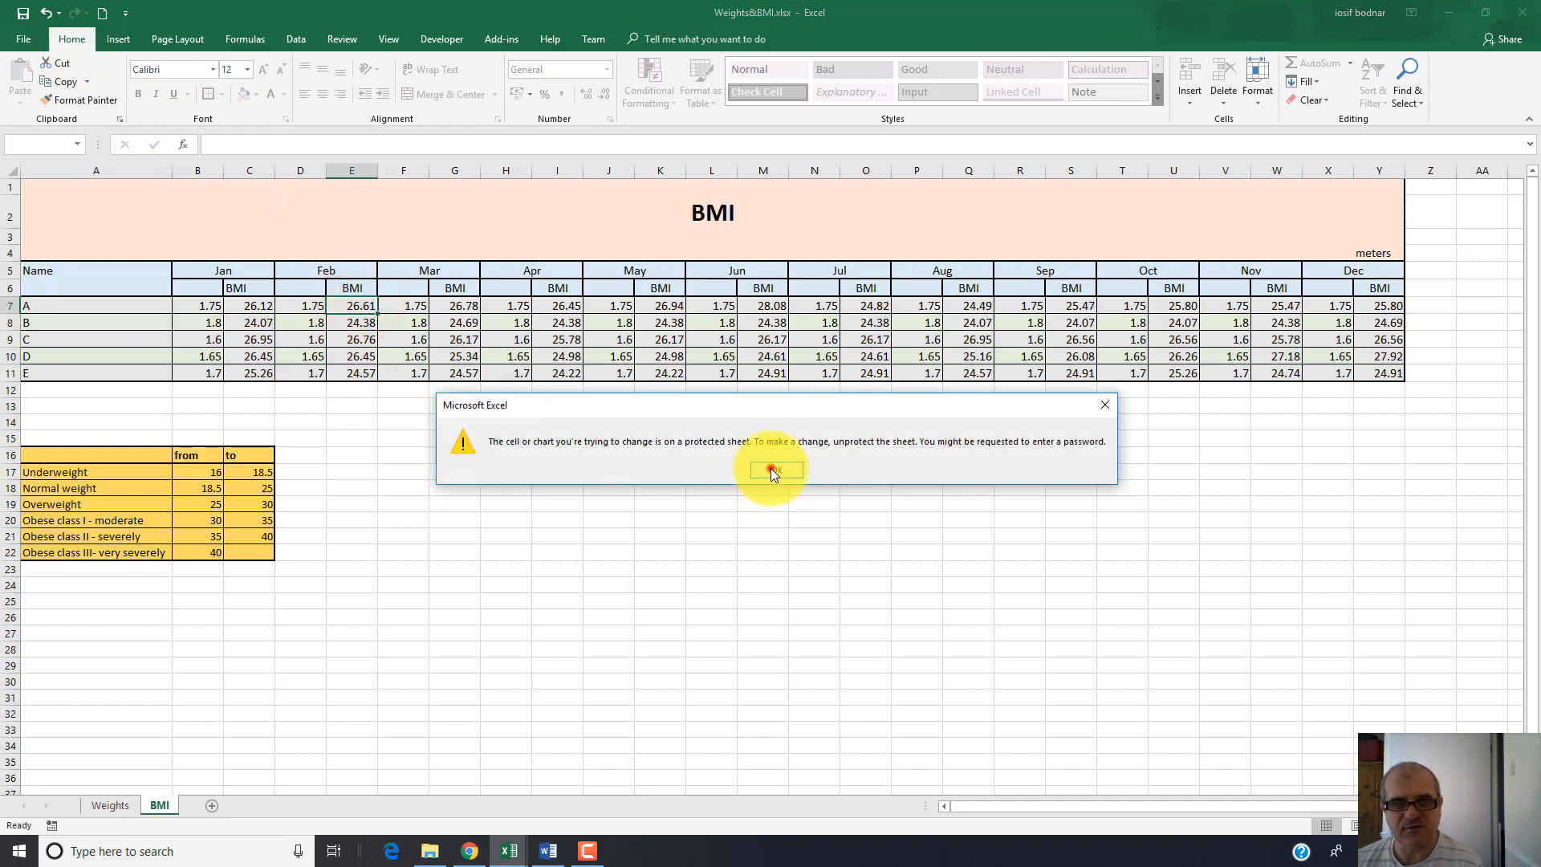
double_click(354, 325)
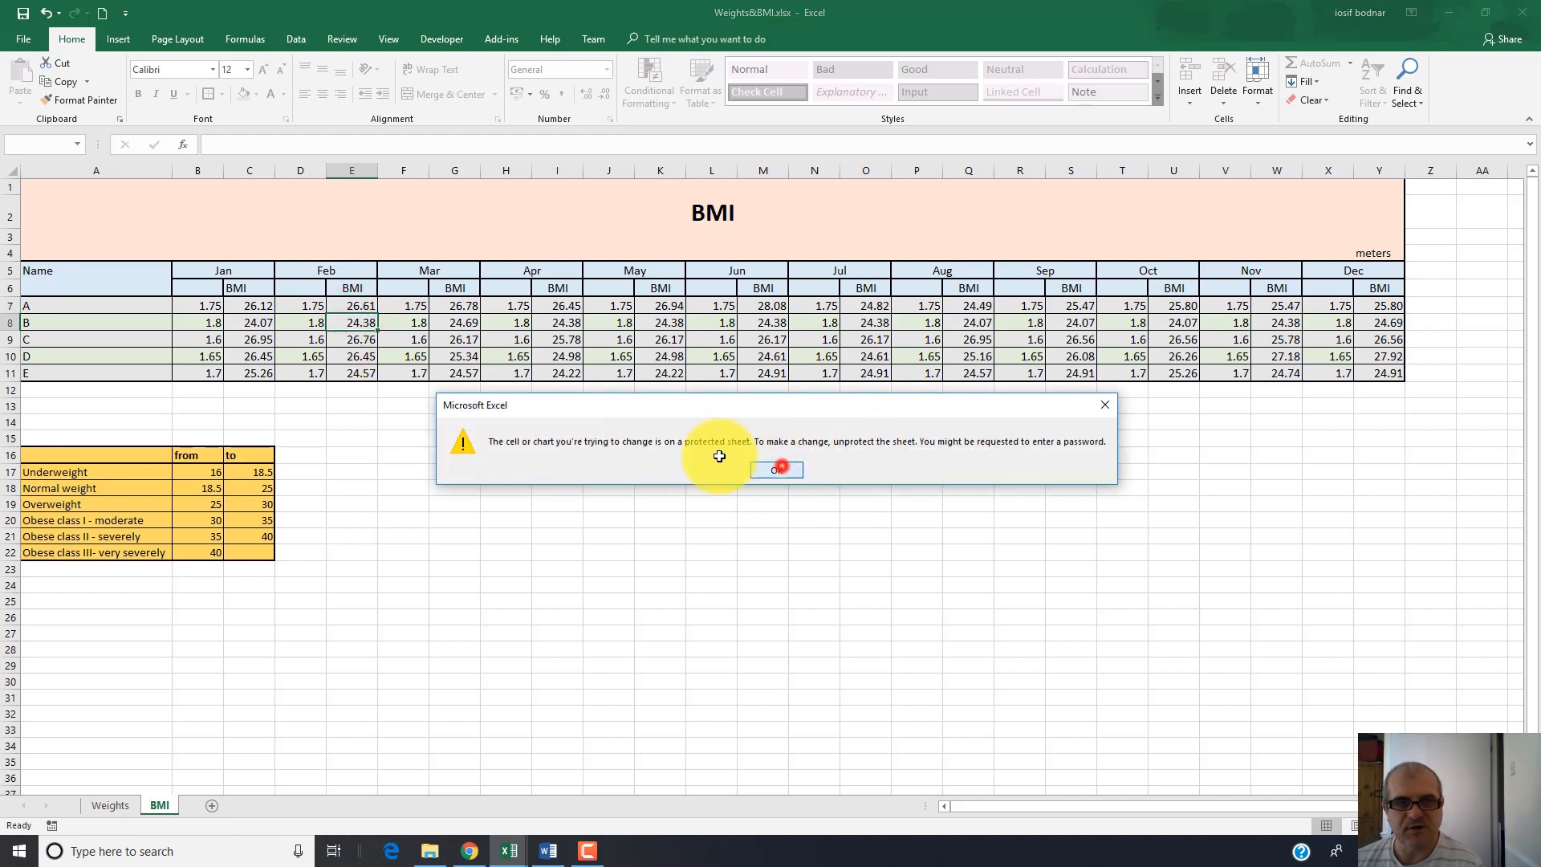
left_click(777, 470)
double_click(355, 337)
left_click(761, 467)
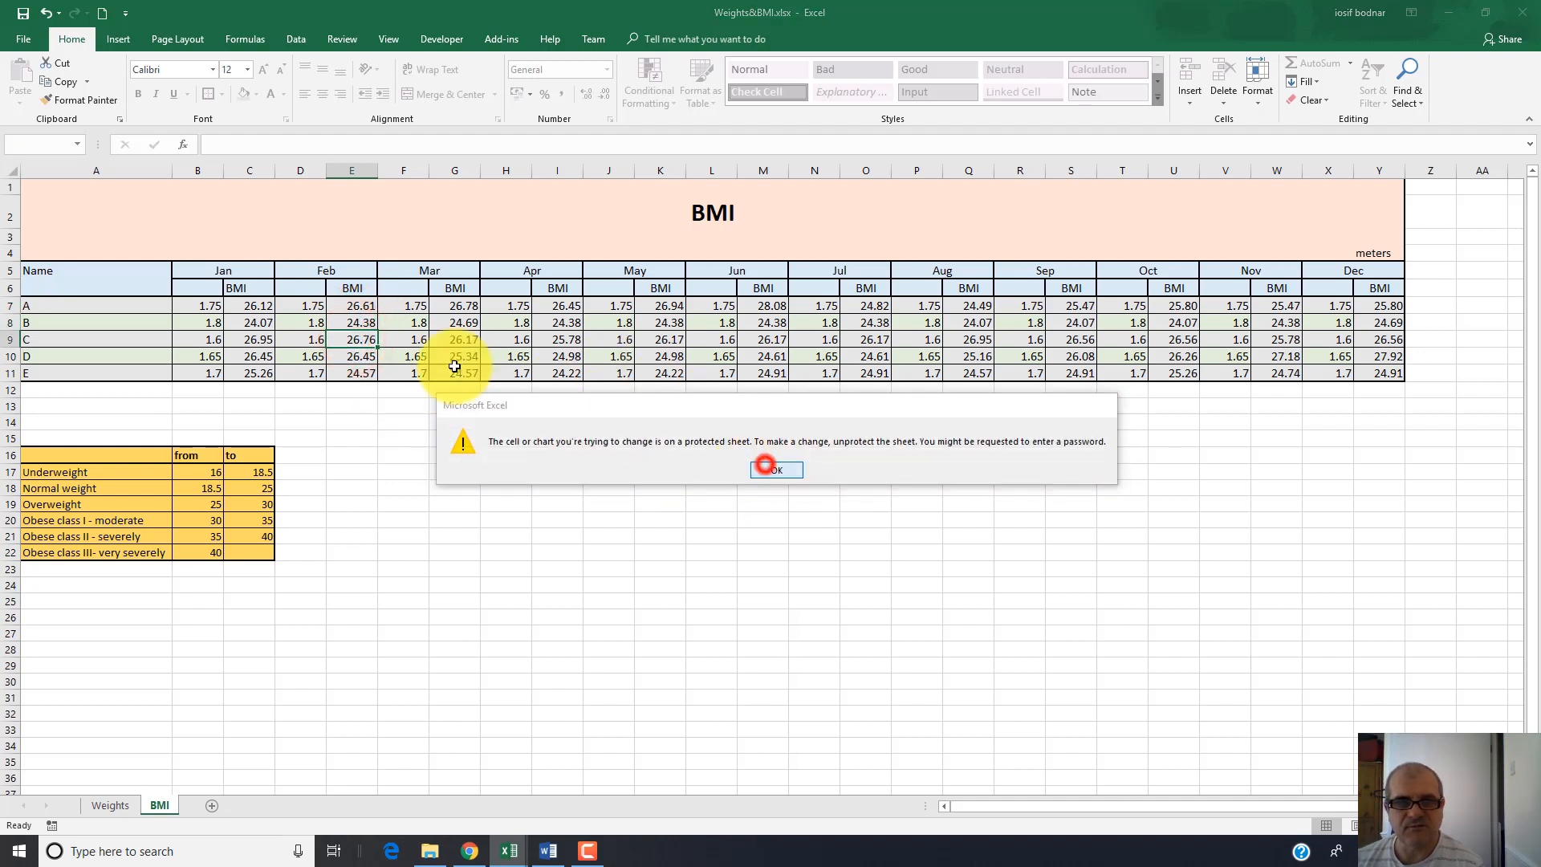
double_click(451, 305)
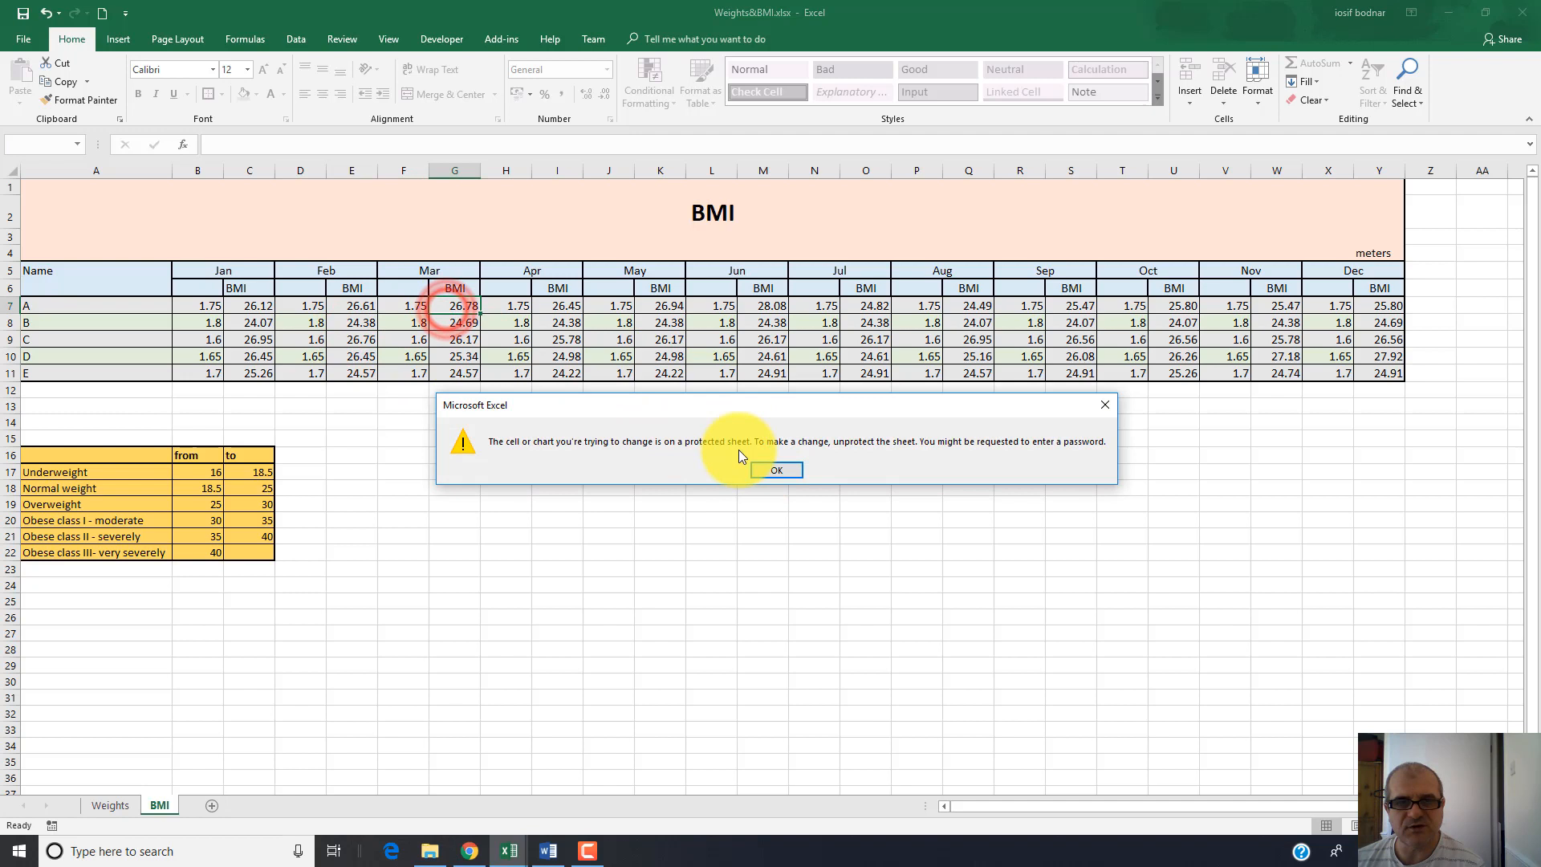
left_click(784, 472)
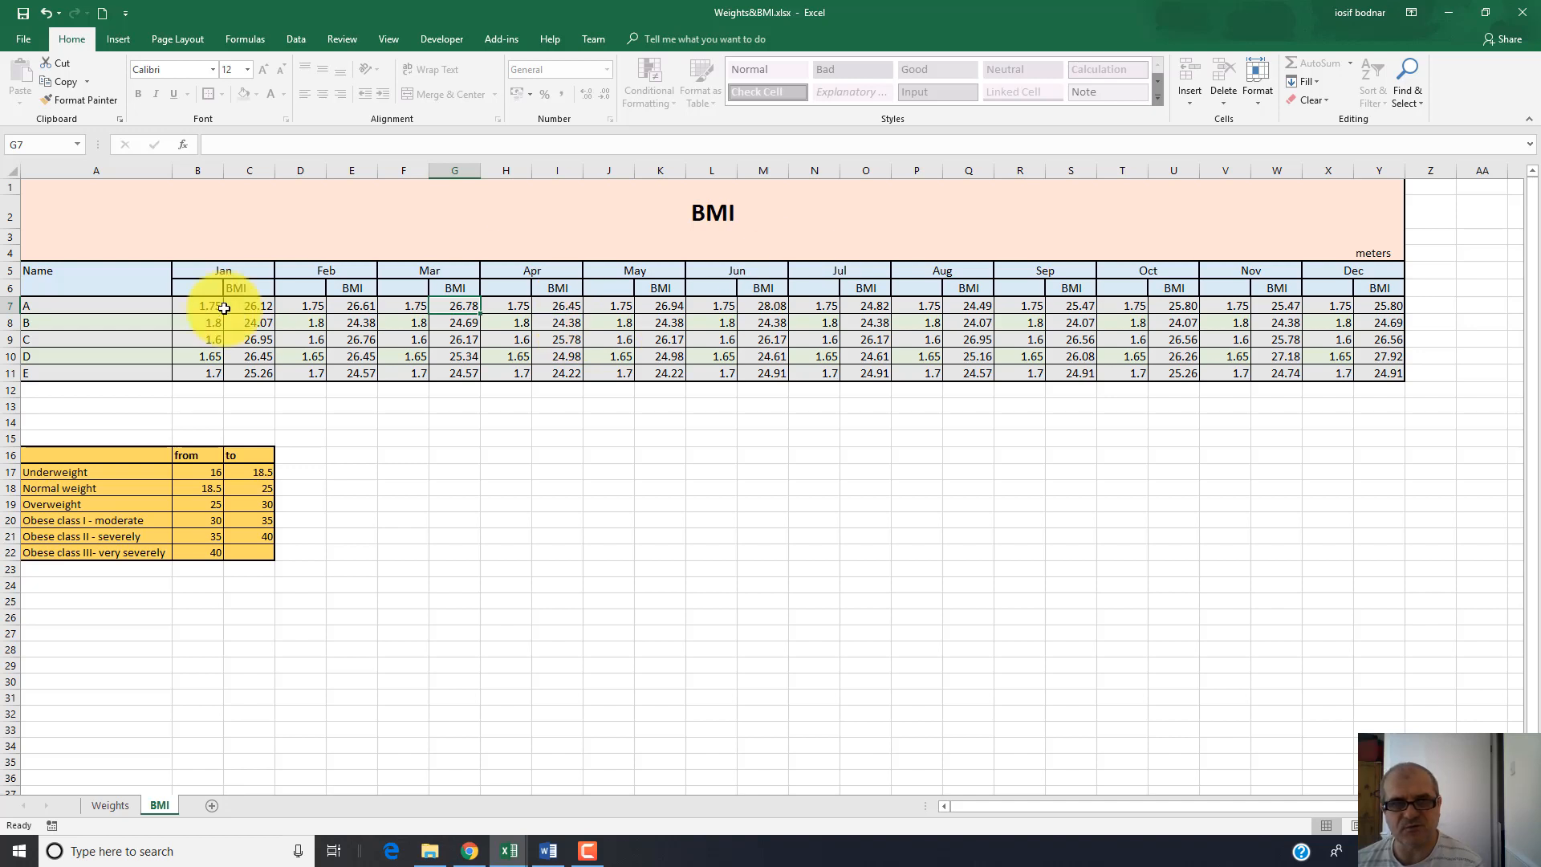
Inspect the unlocked January and February height cells in columns B and D
left_click(180, 305)
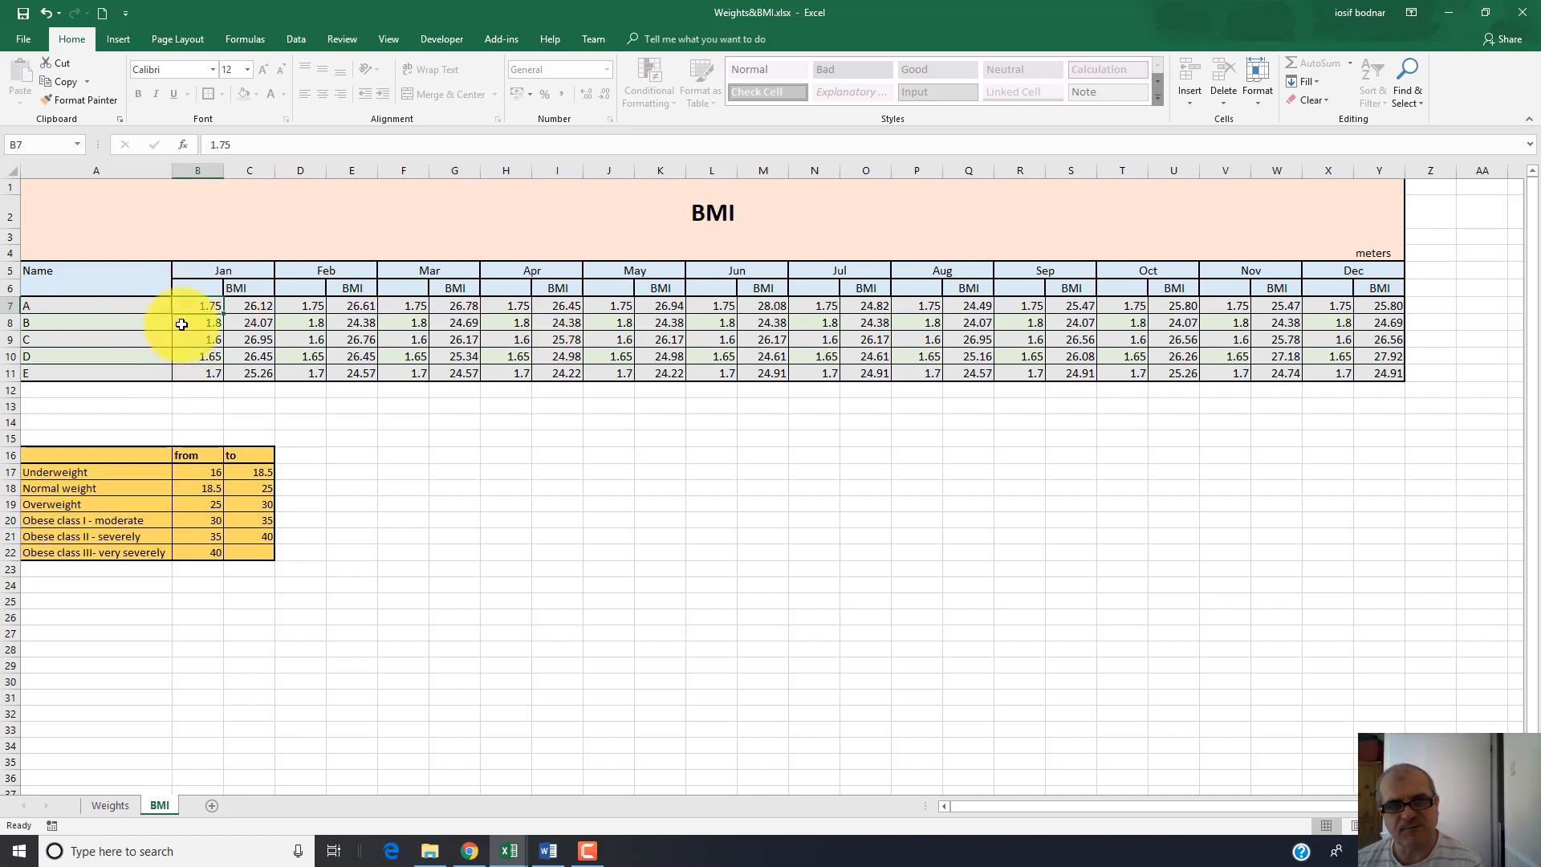
left_click(182, 355)
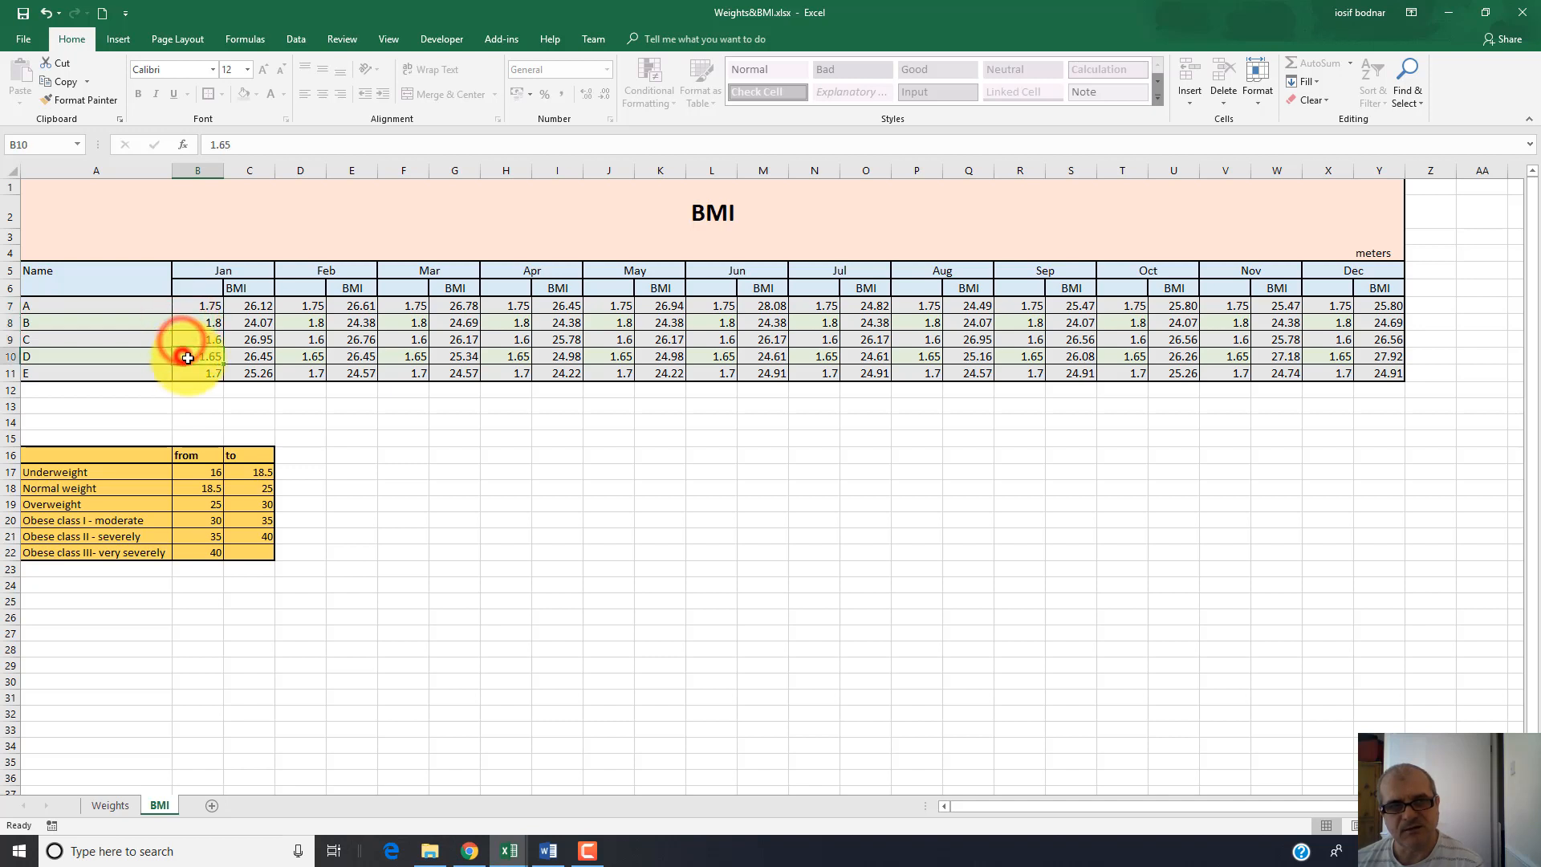
left_click(304, 306)
left_click(306, 323)
left_click(308, 340)
left_click(310, 360)
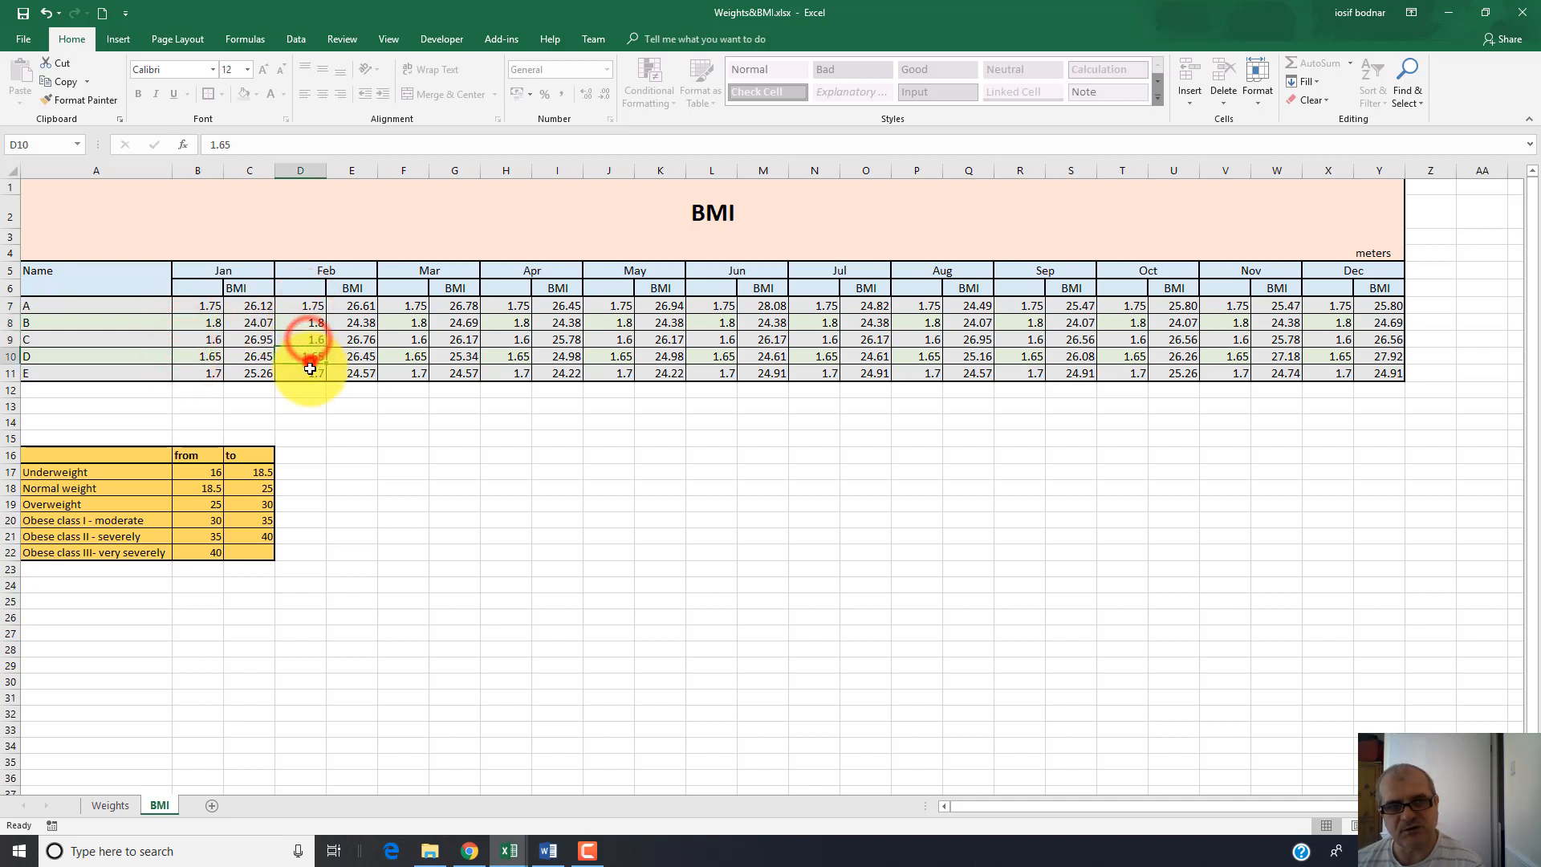
left_click(309, 370)
left_click(295, 306)
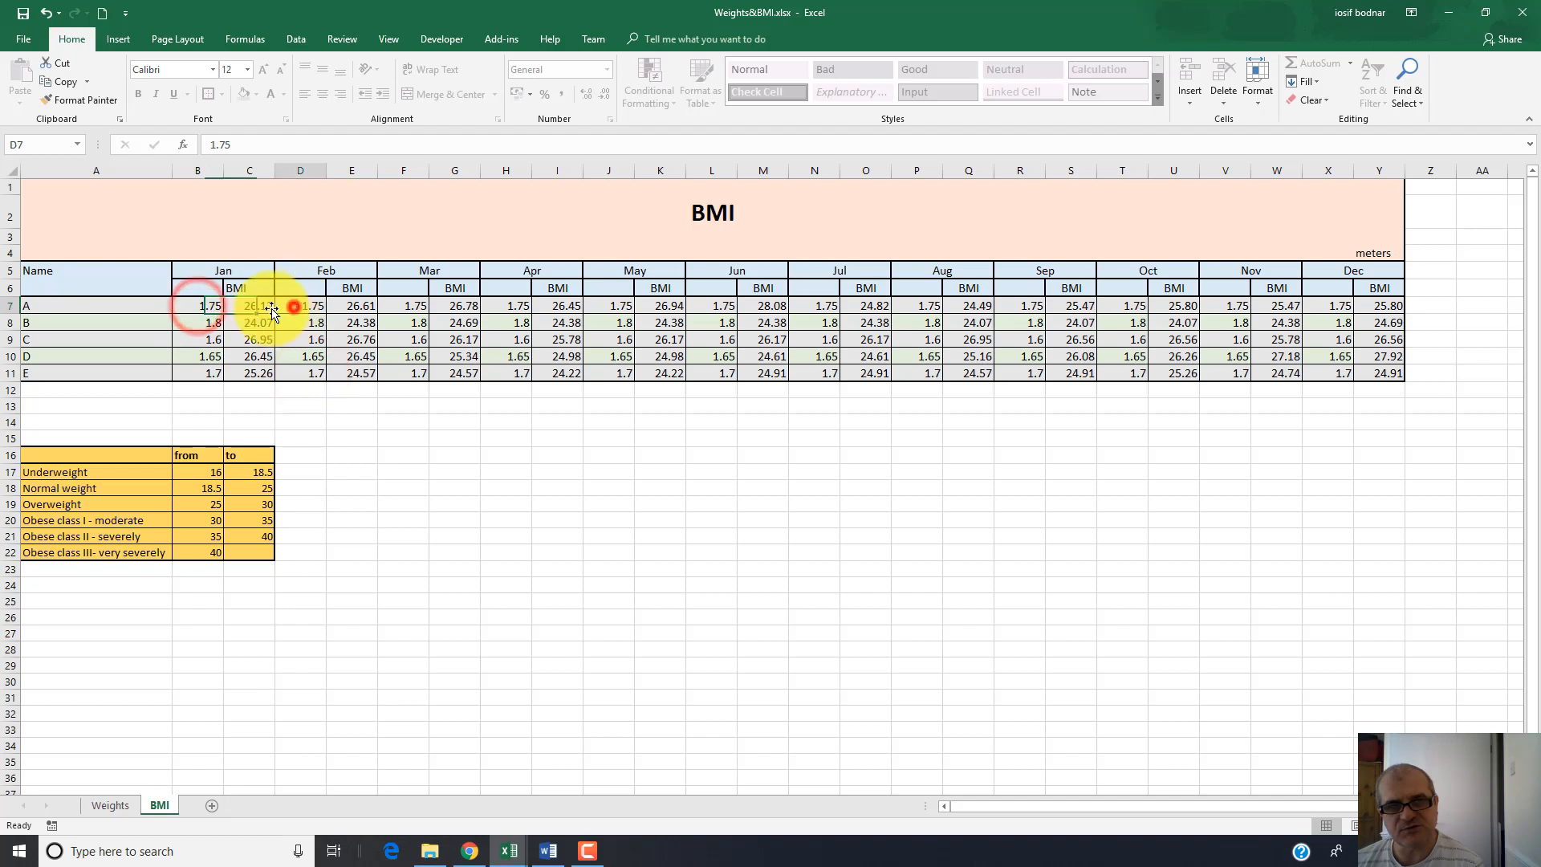
left_click(207, 308)
left_click(314, 305)
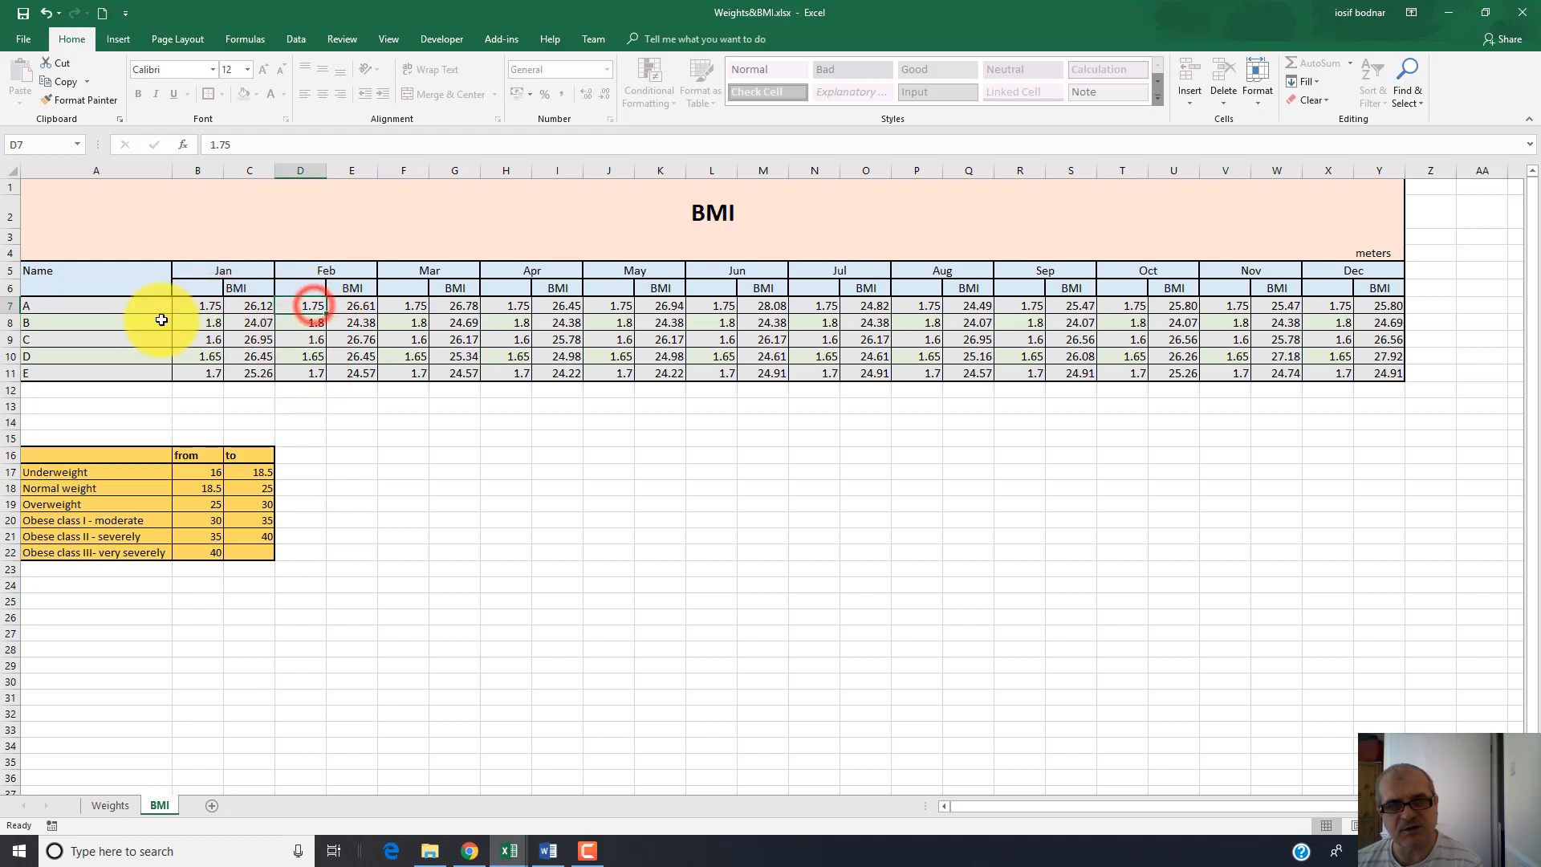
Set the January height of person A in cell B7 to 1.8
left_click(186, 304)
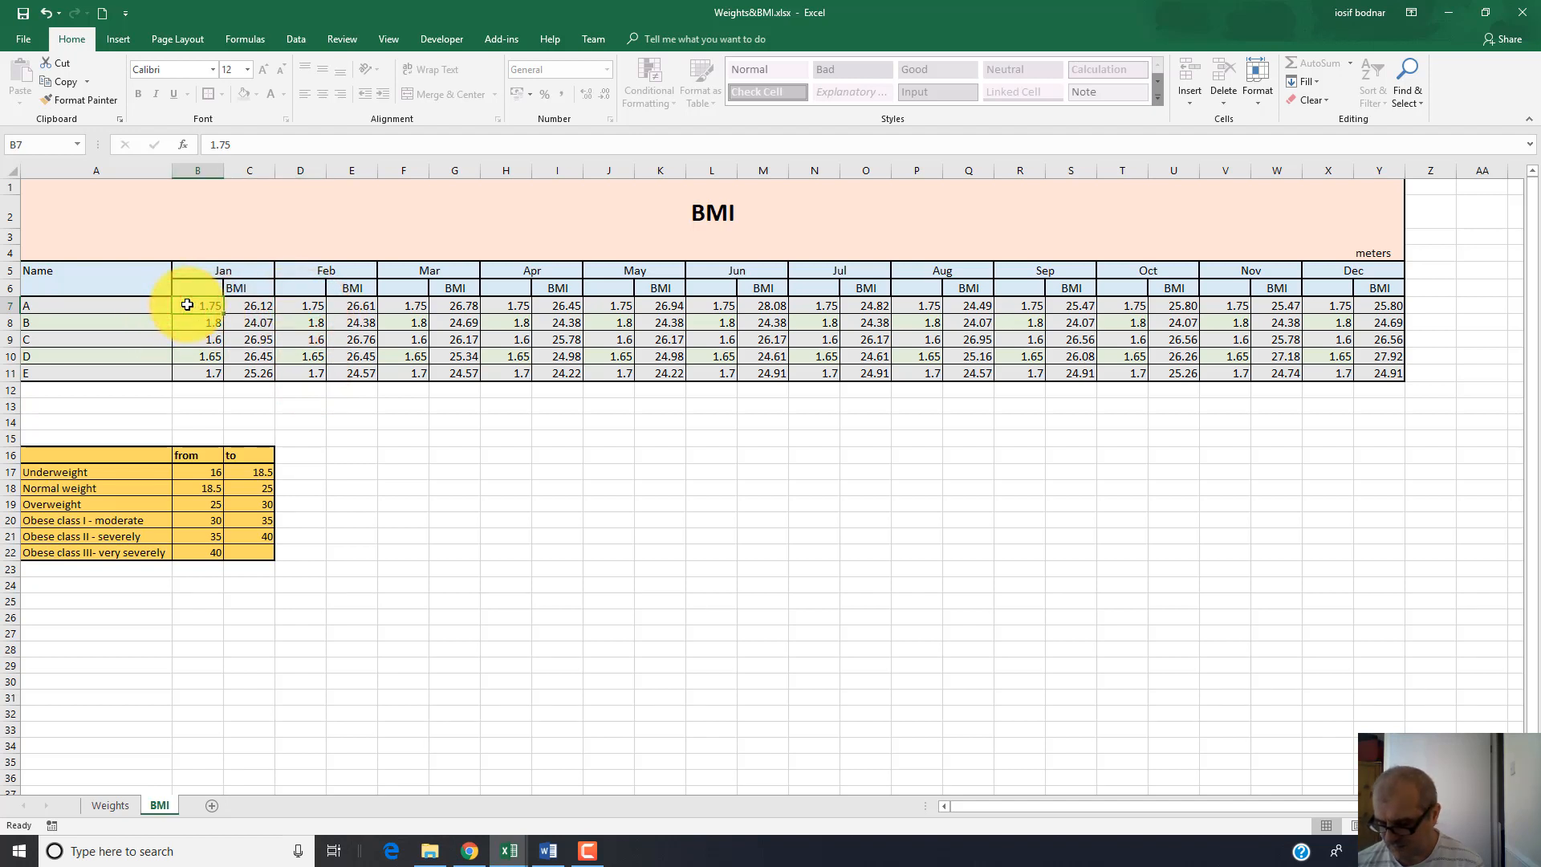
type("1.")
key("Return")
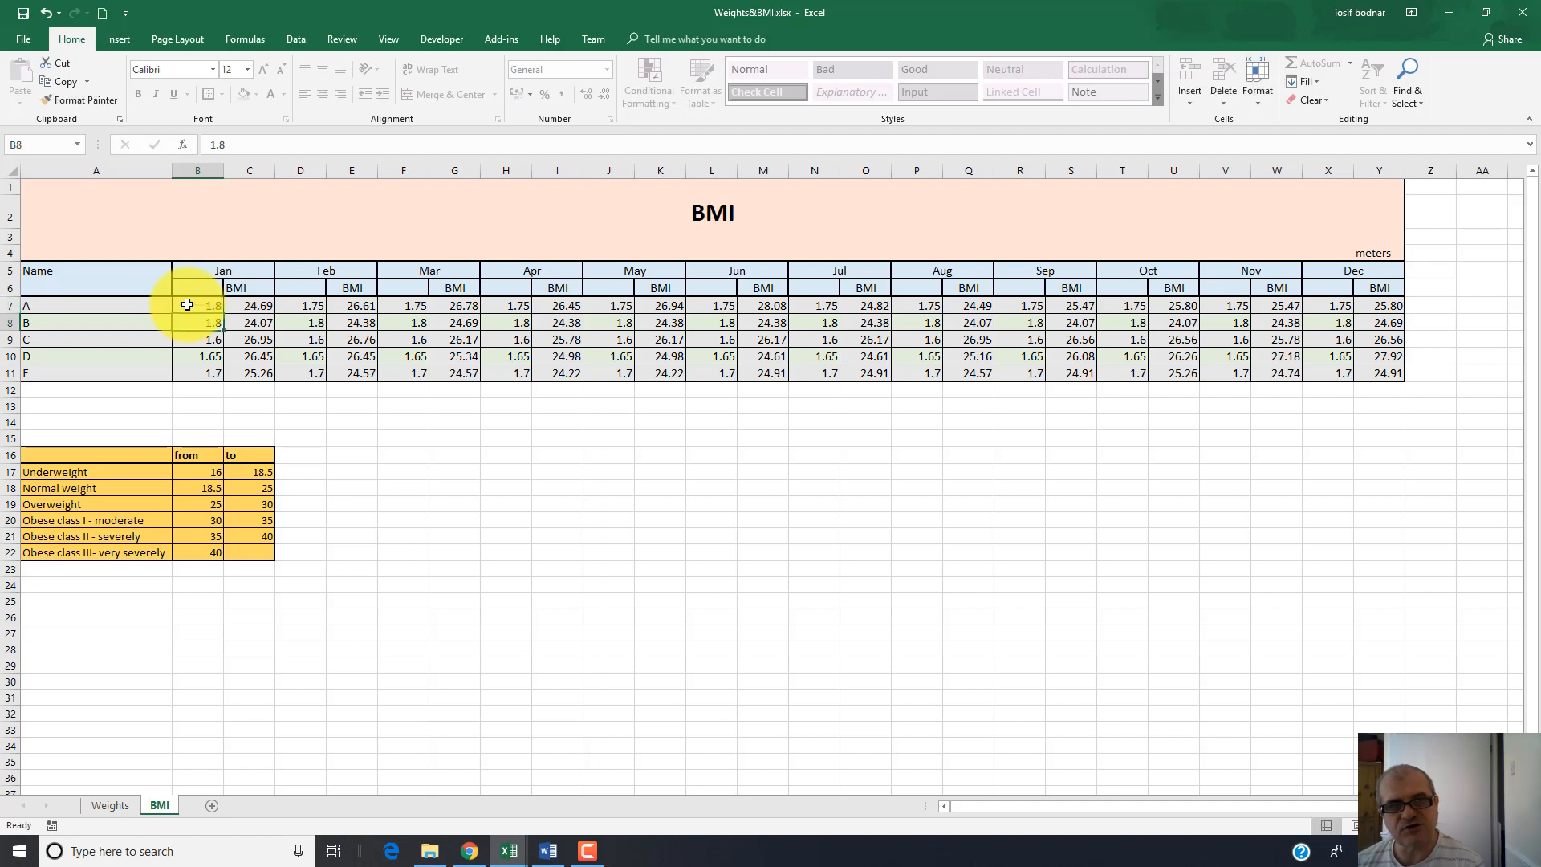
Try to edit the March height cells F7 and F8 to test whether they are locked
left_click(414, 309)
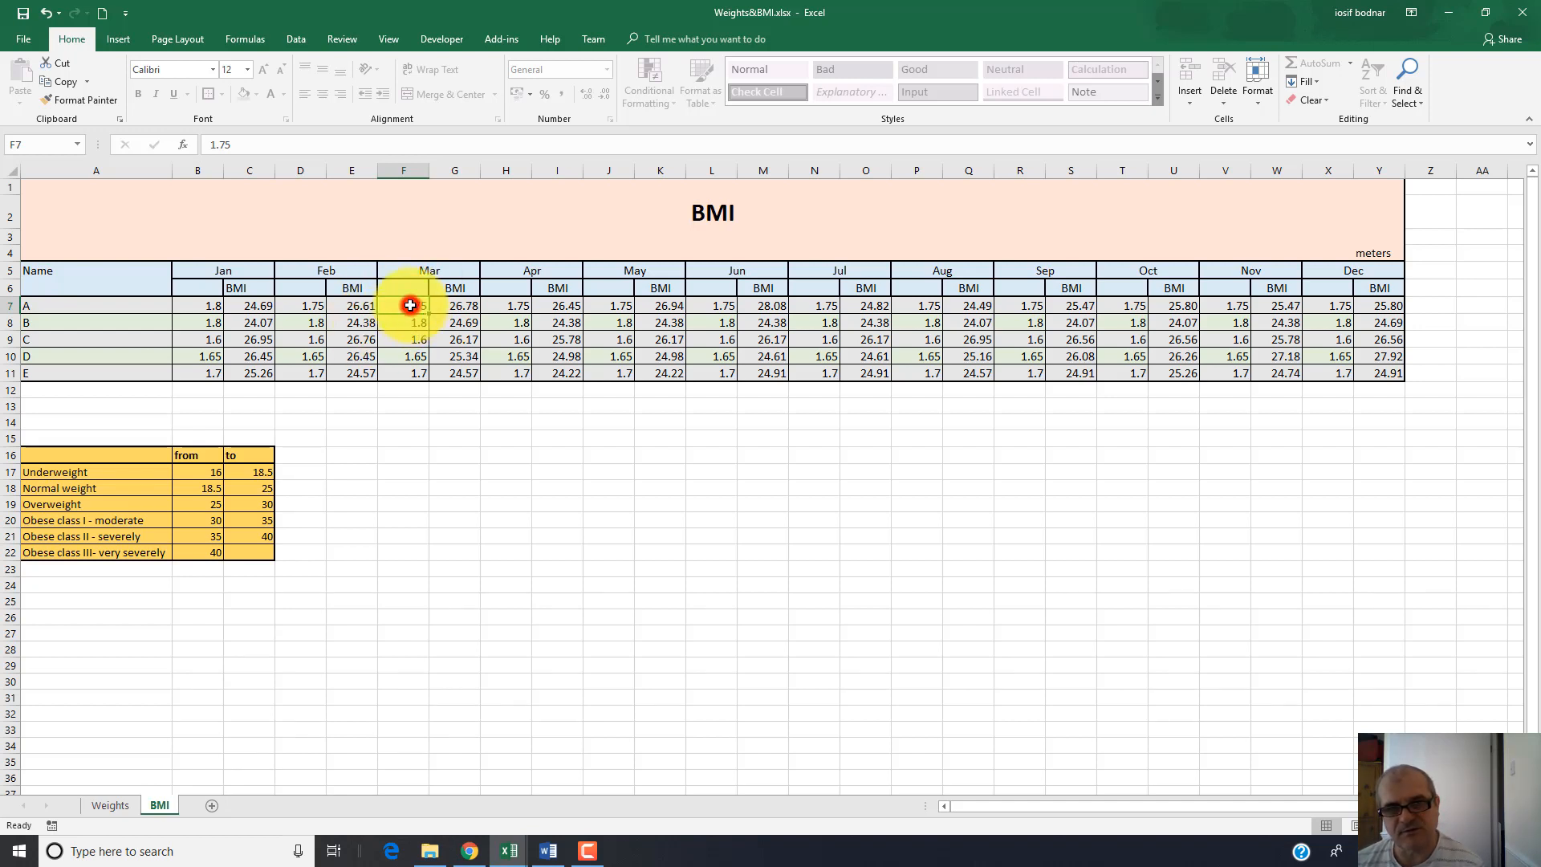
double_click(410, 305)
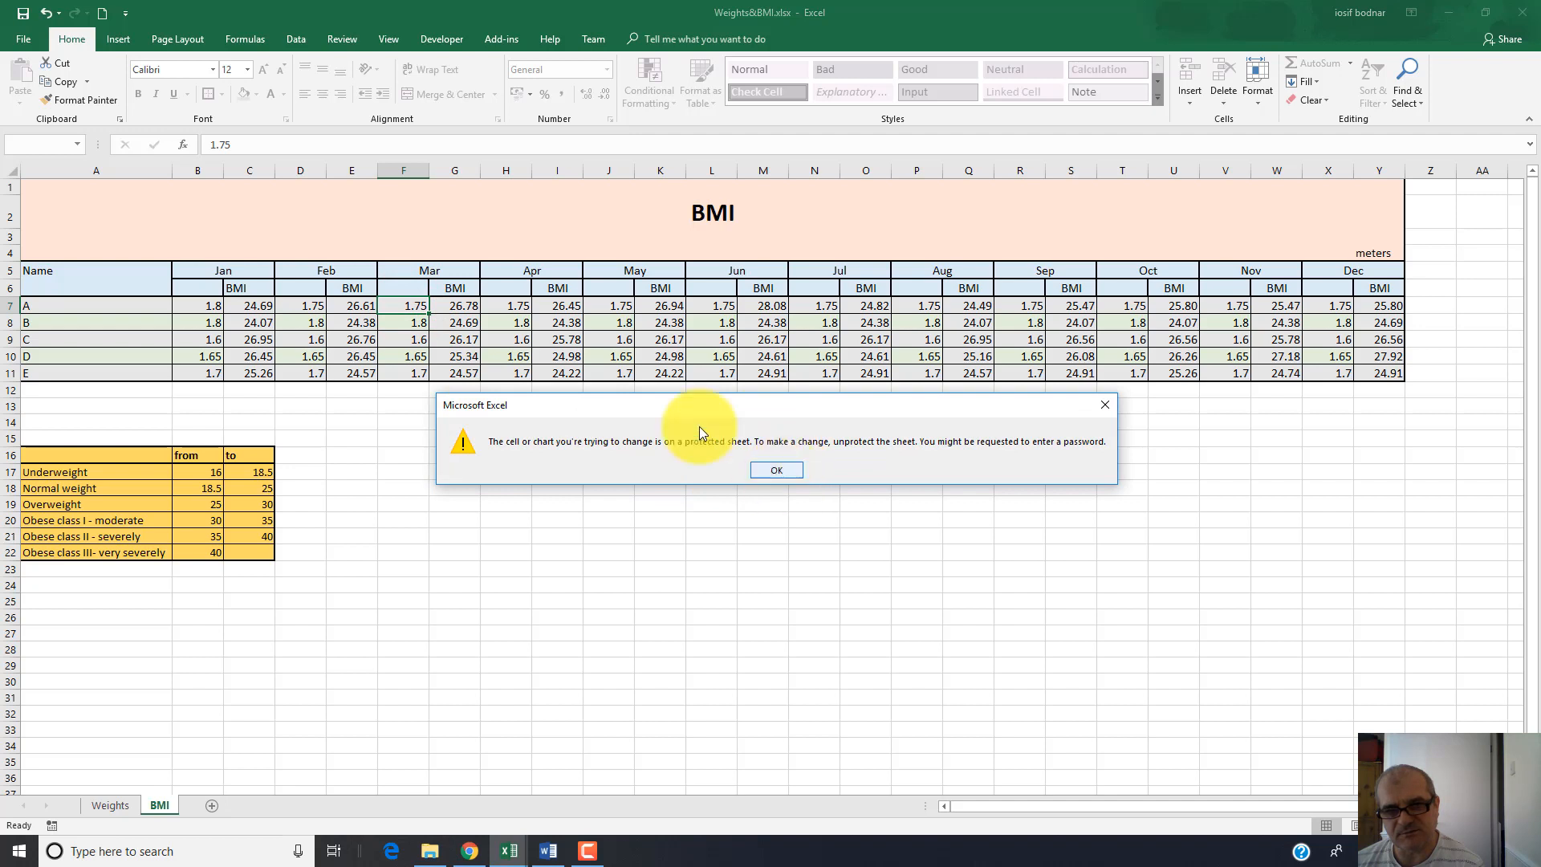
left_click(799, 476)
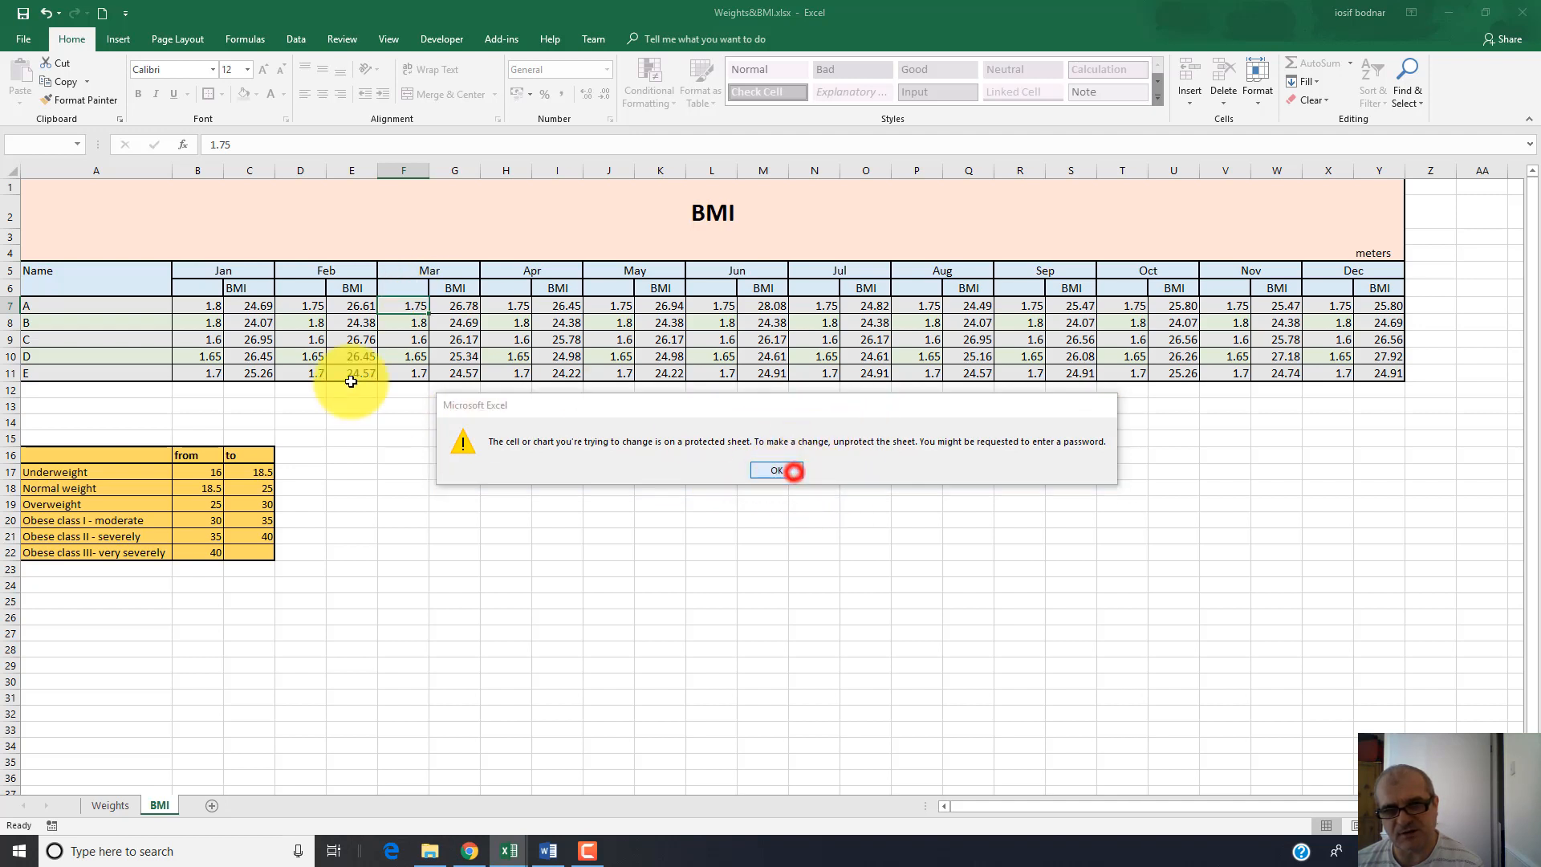
double_click(414, 323)
left_click(772, 469)
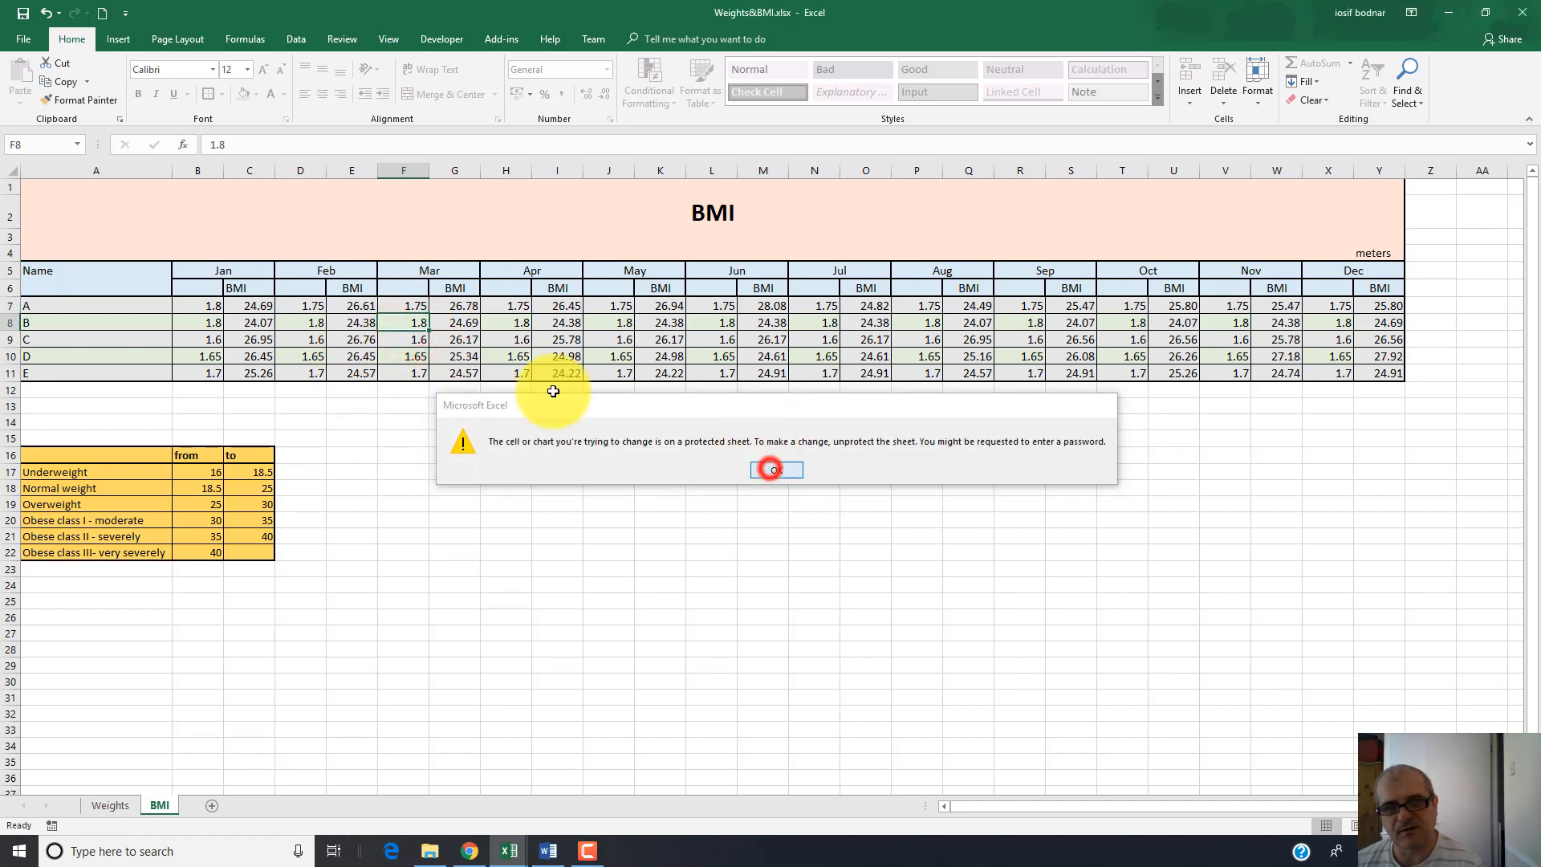
Try to edit the April height cells H7, H8 and H9 to test whether they are locked
double_click(519, 306)
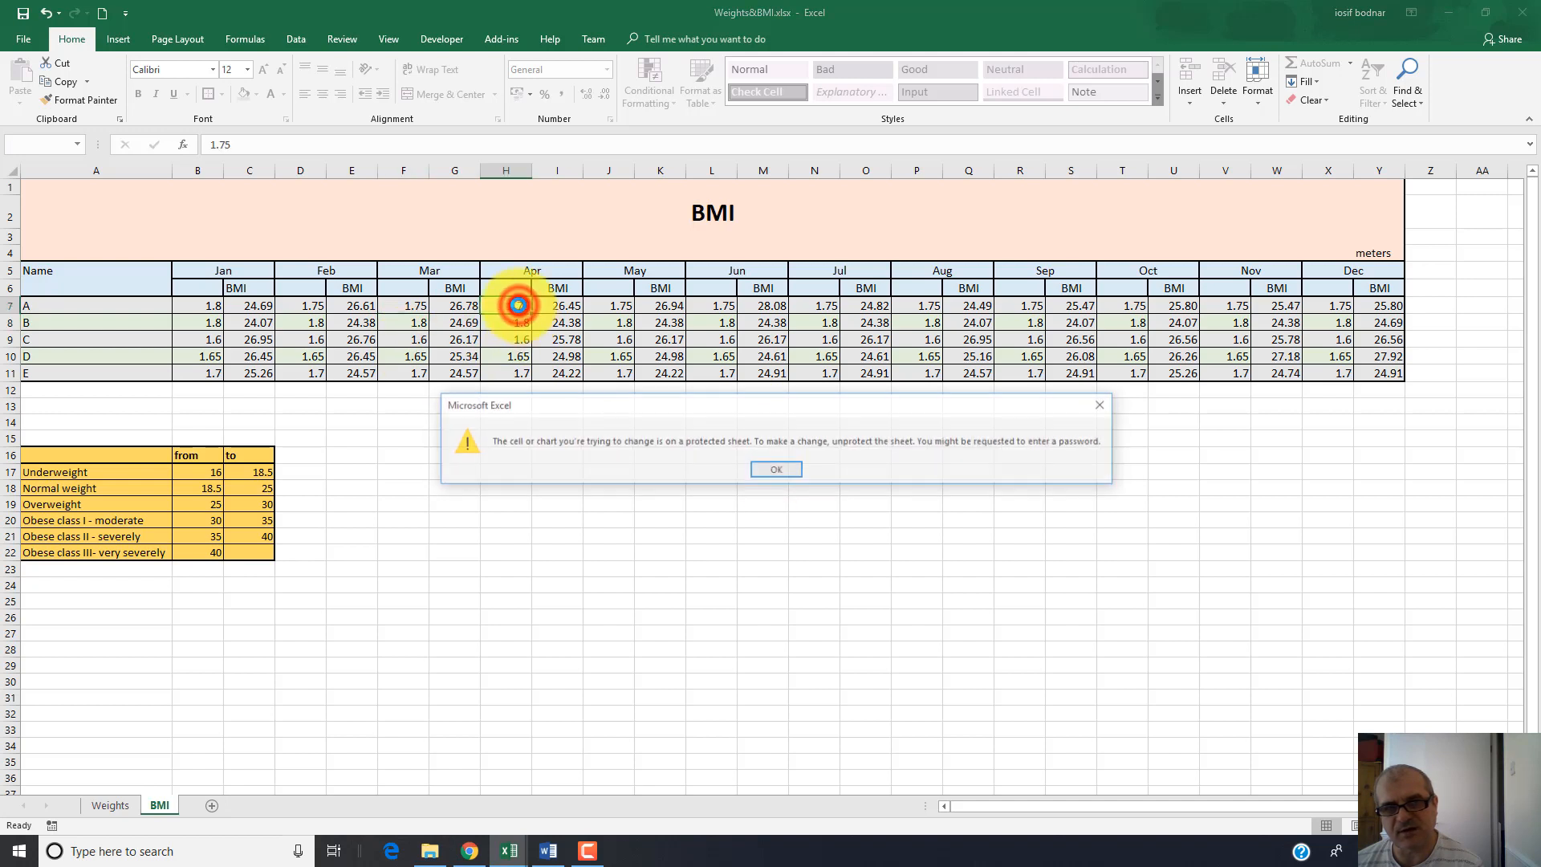
left_click(1104, 407)
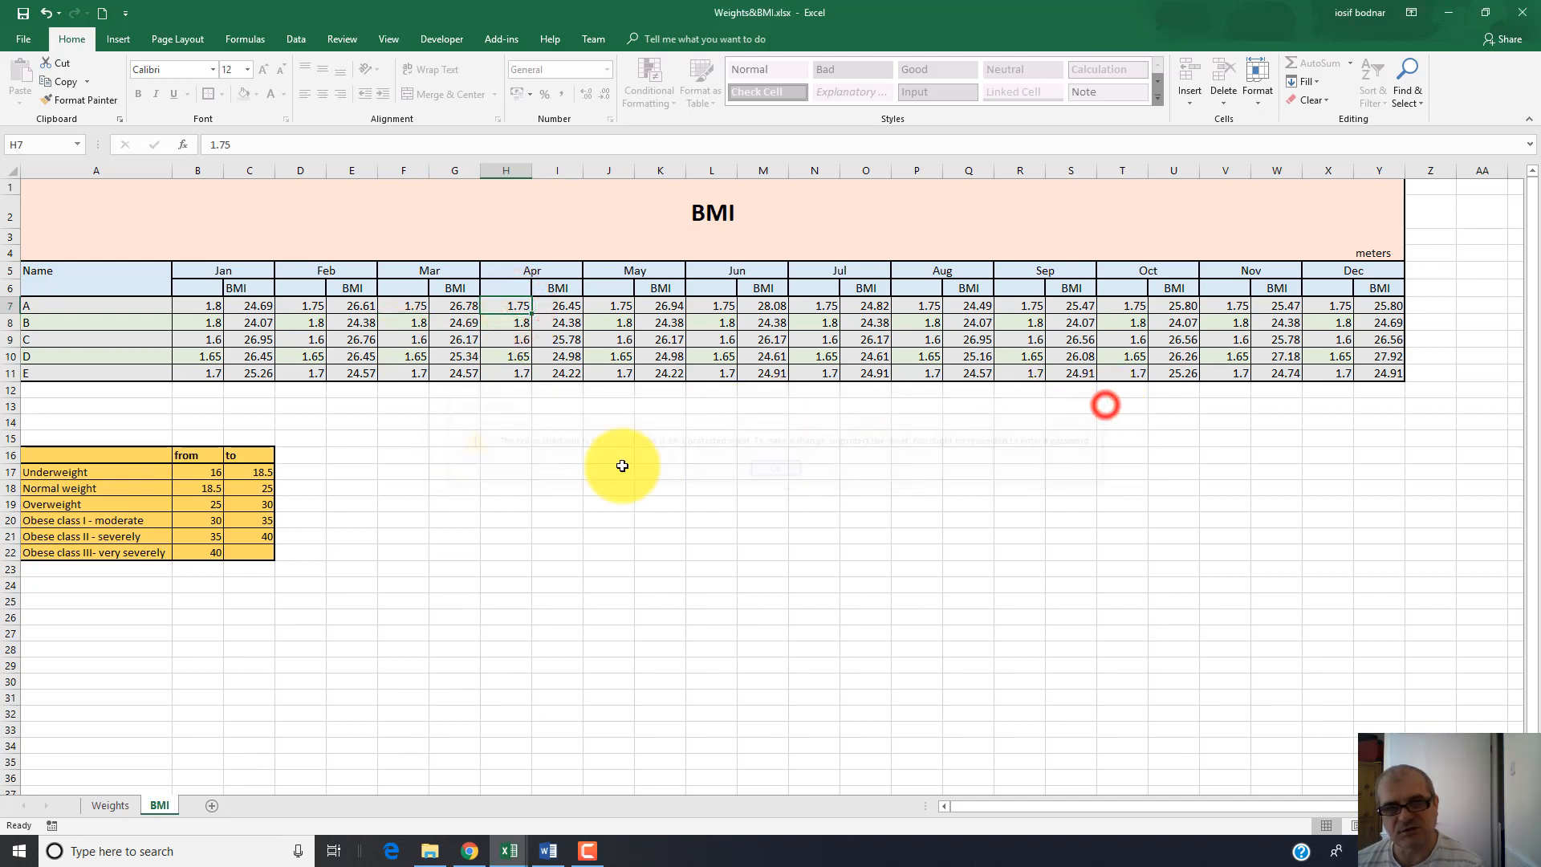
double_click(511, 323)
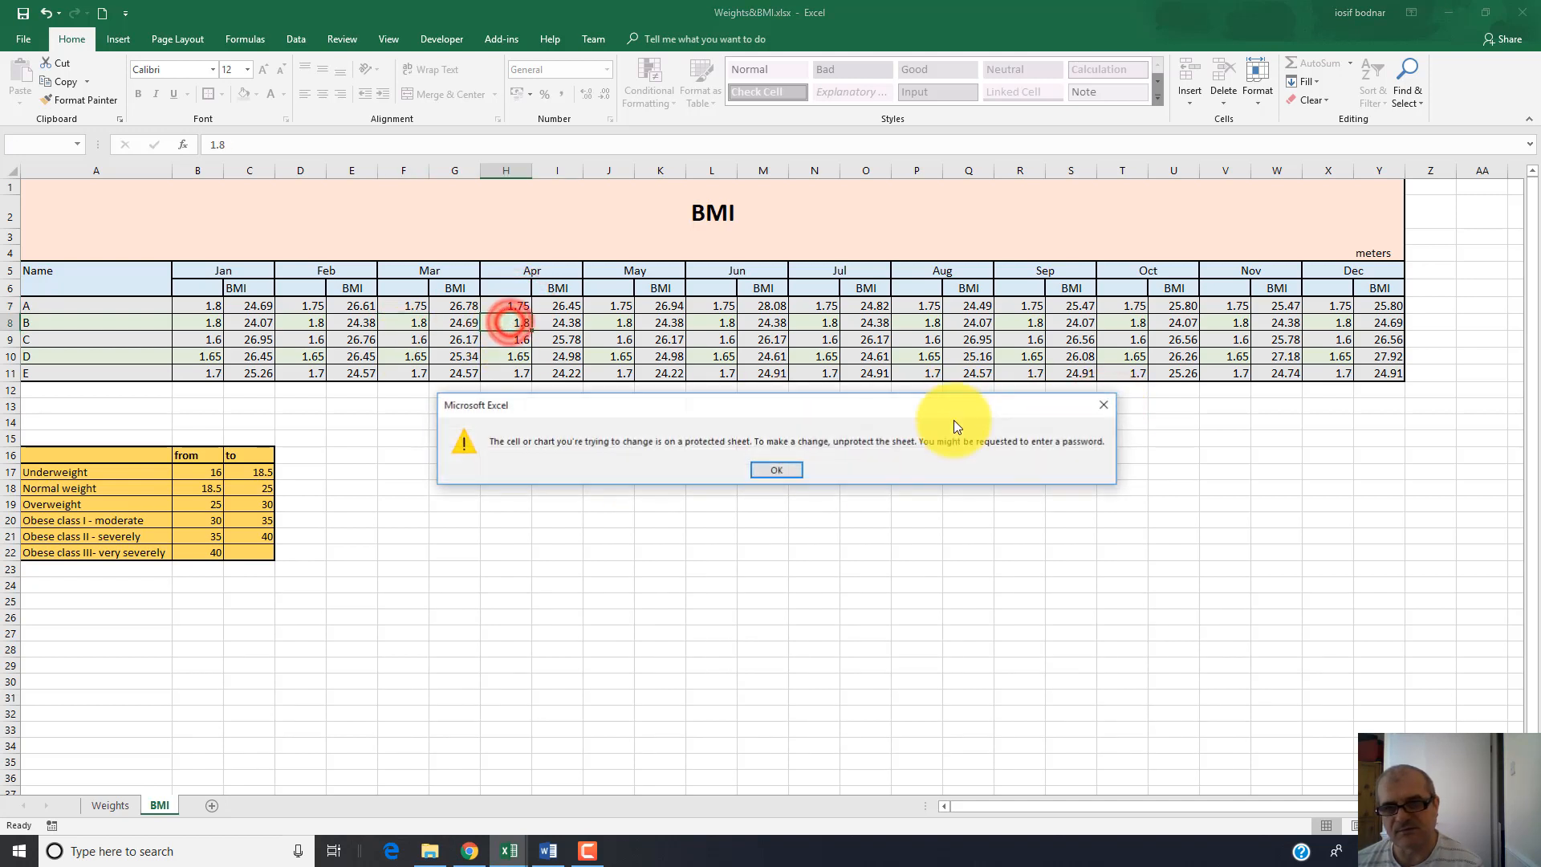
left_click(1104, 406)
left_click(495, 335)
double_click(495, 336)
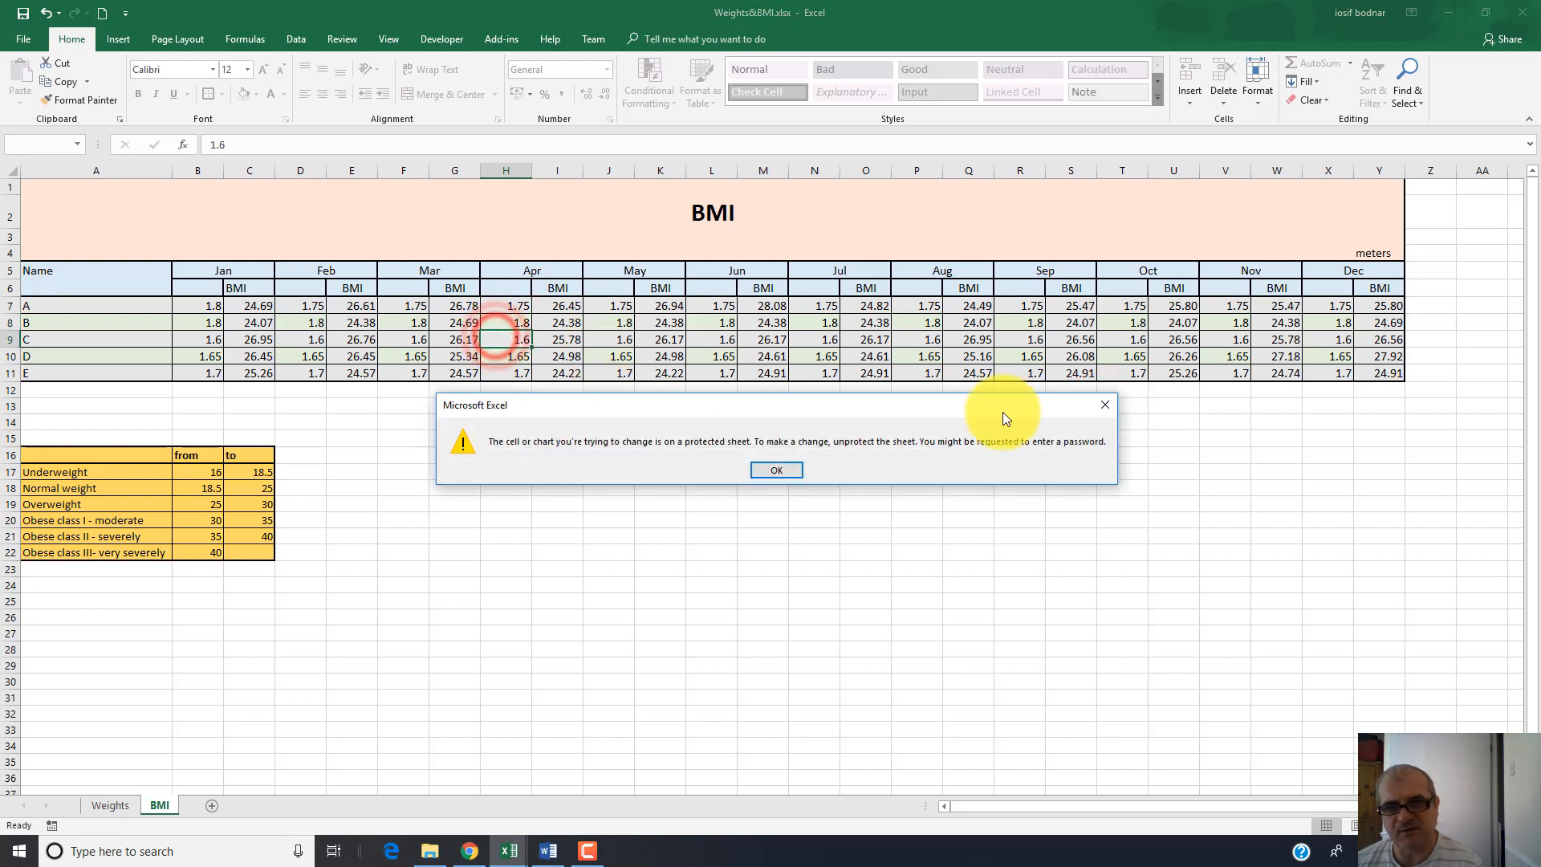
left_click(1105, 407)
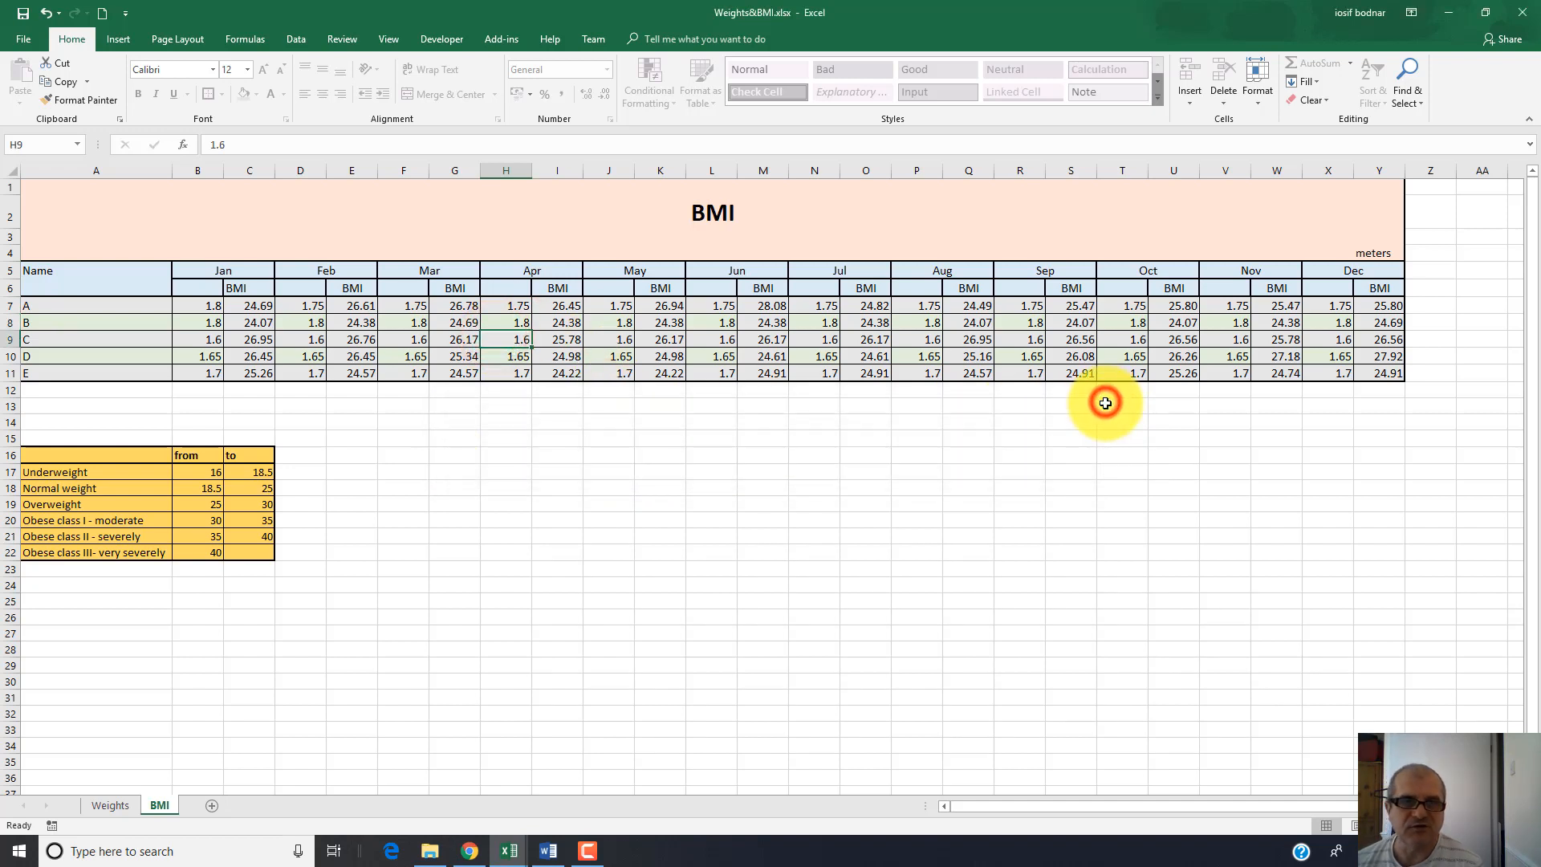
Inspect the March, April and May height cells in columns F, H and J to check whether their contents are shown
left_click(506, 356)
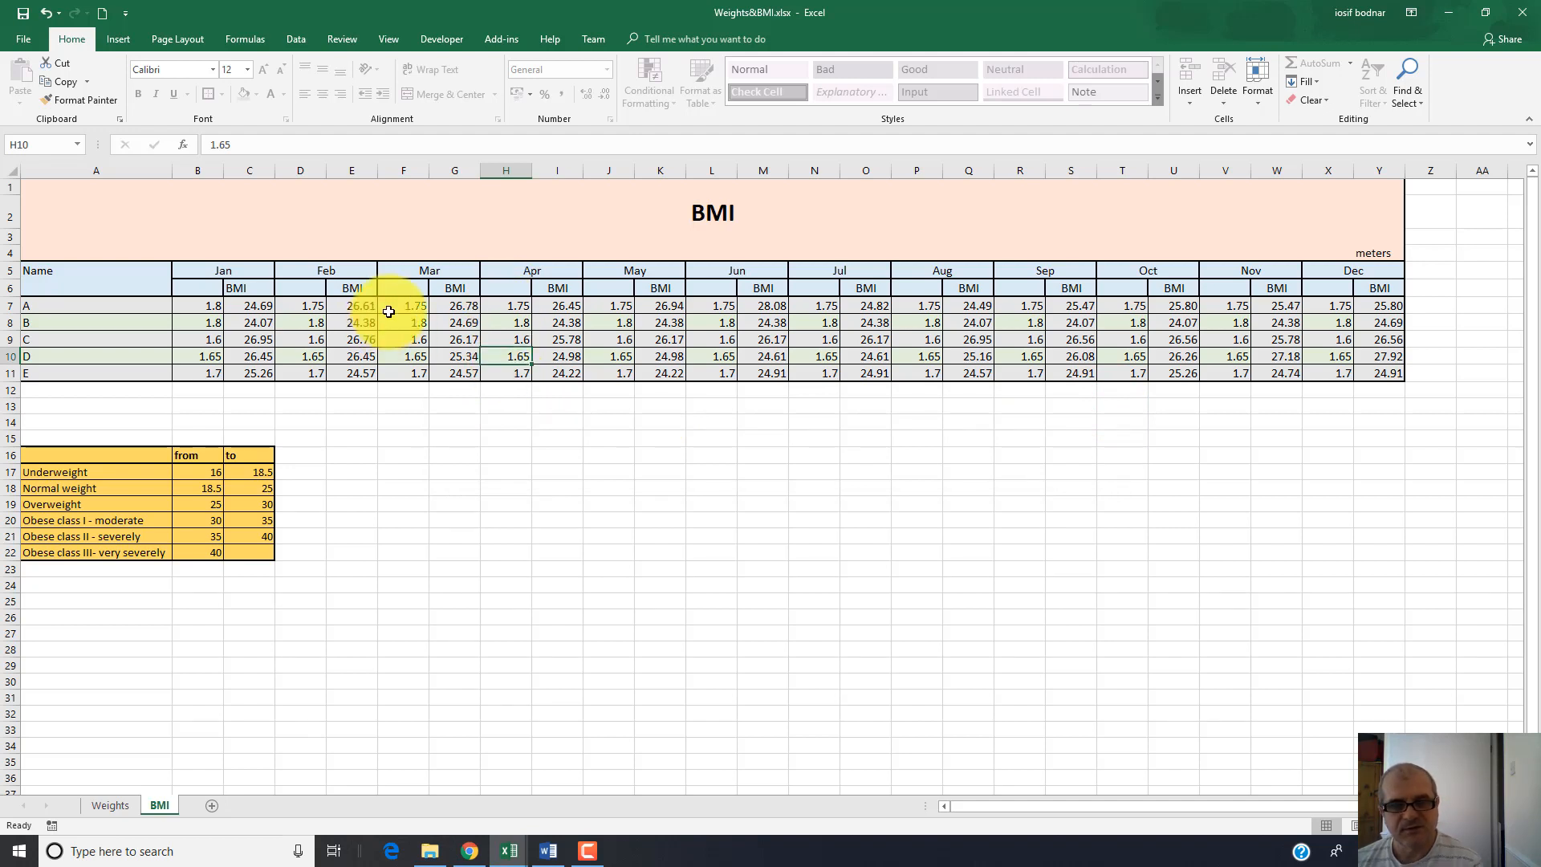
left_click(419, 307)
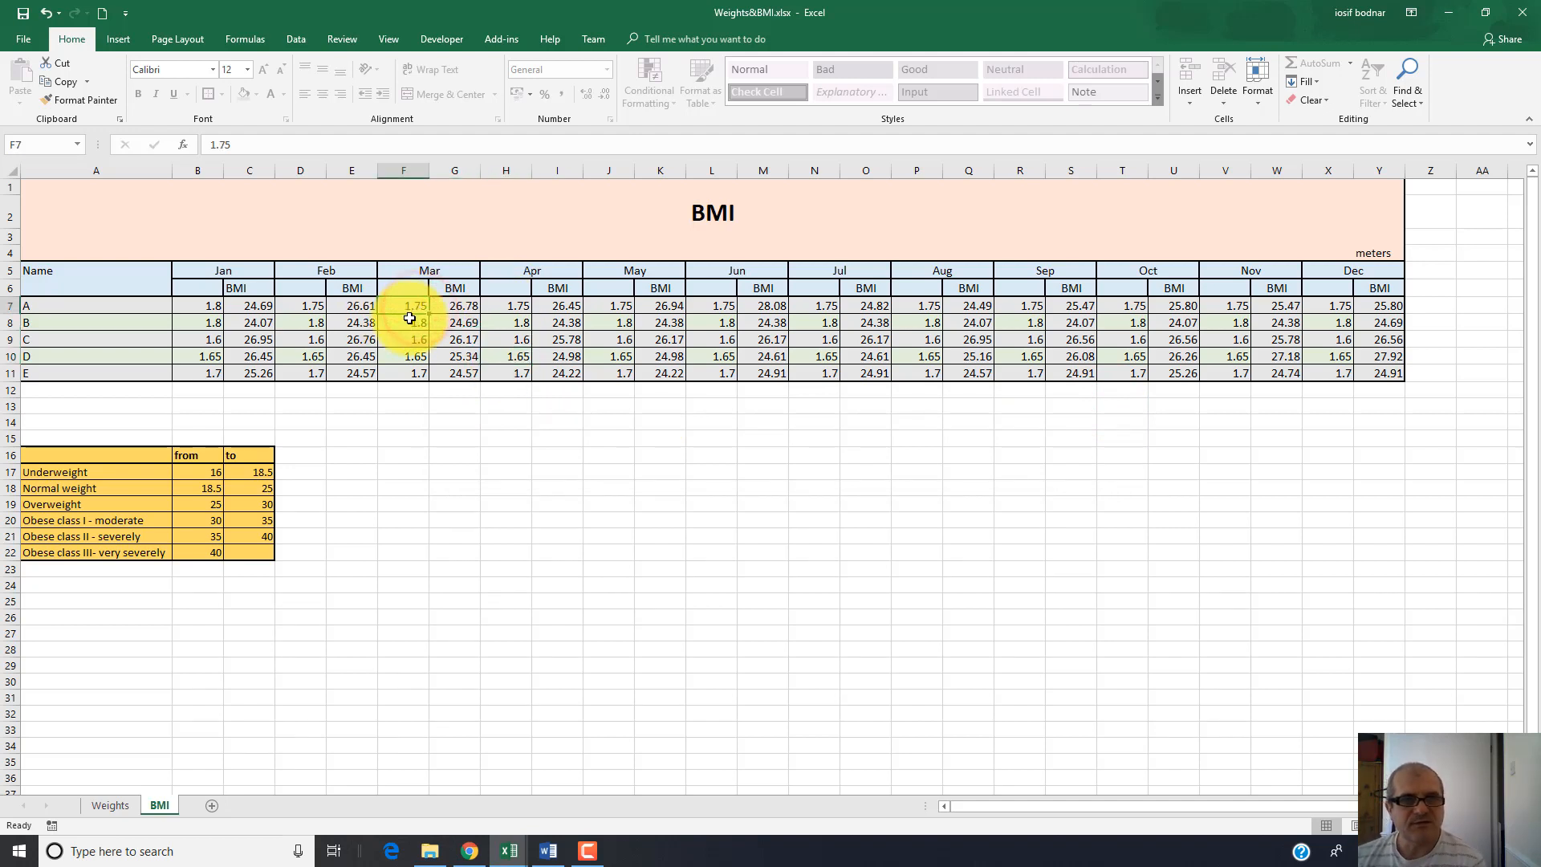
left_click(411, 328)
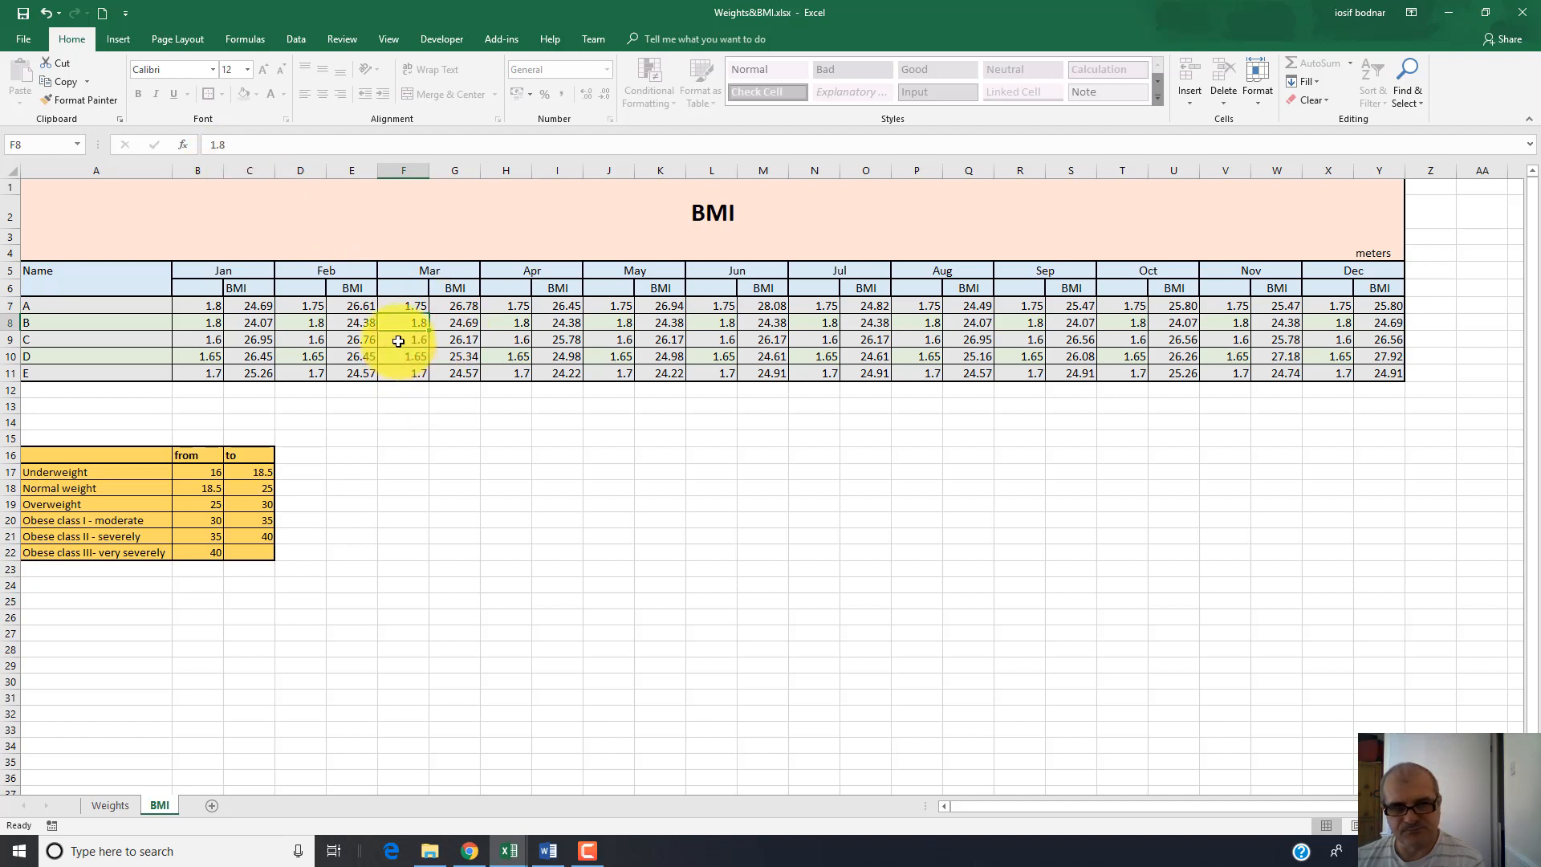
left_click(403, 357)
left_click(407, 371)
left_click(396, 307)
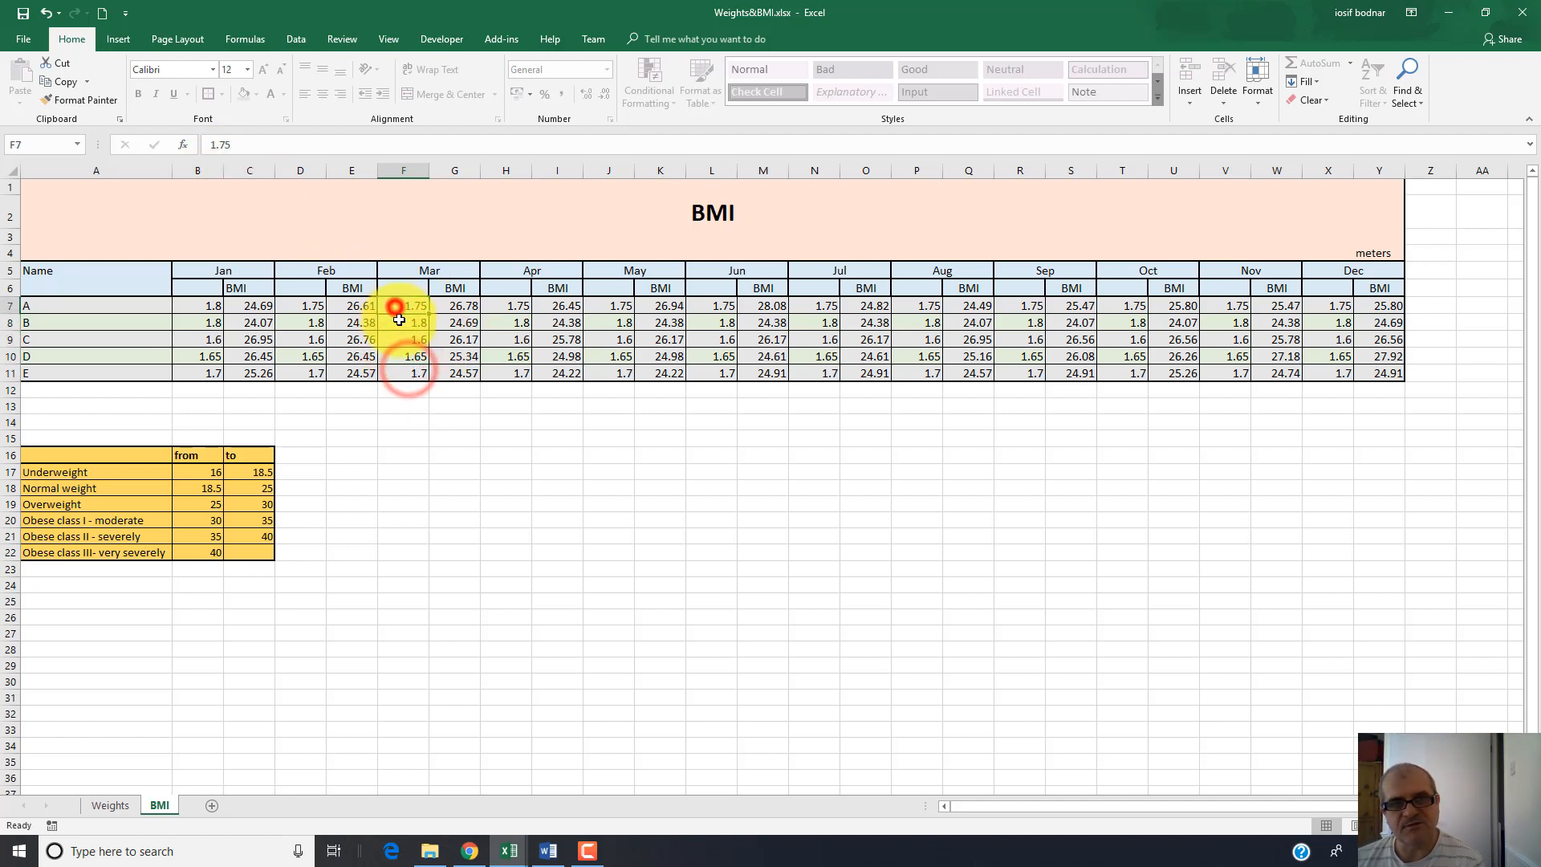
left_click(403, 324)
left_click(504, 305)
left_click(509, 325)
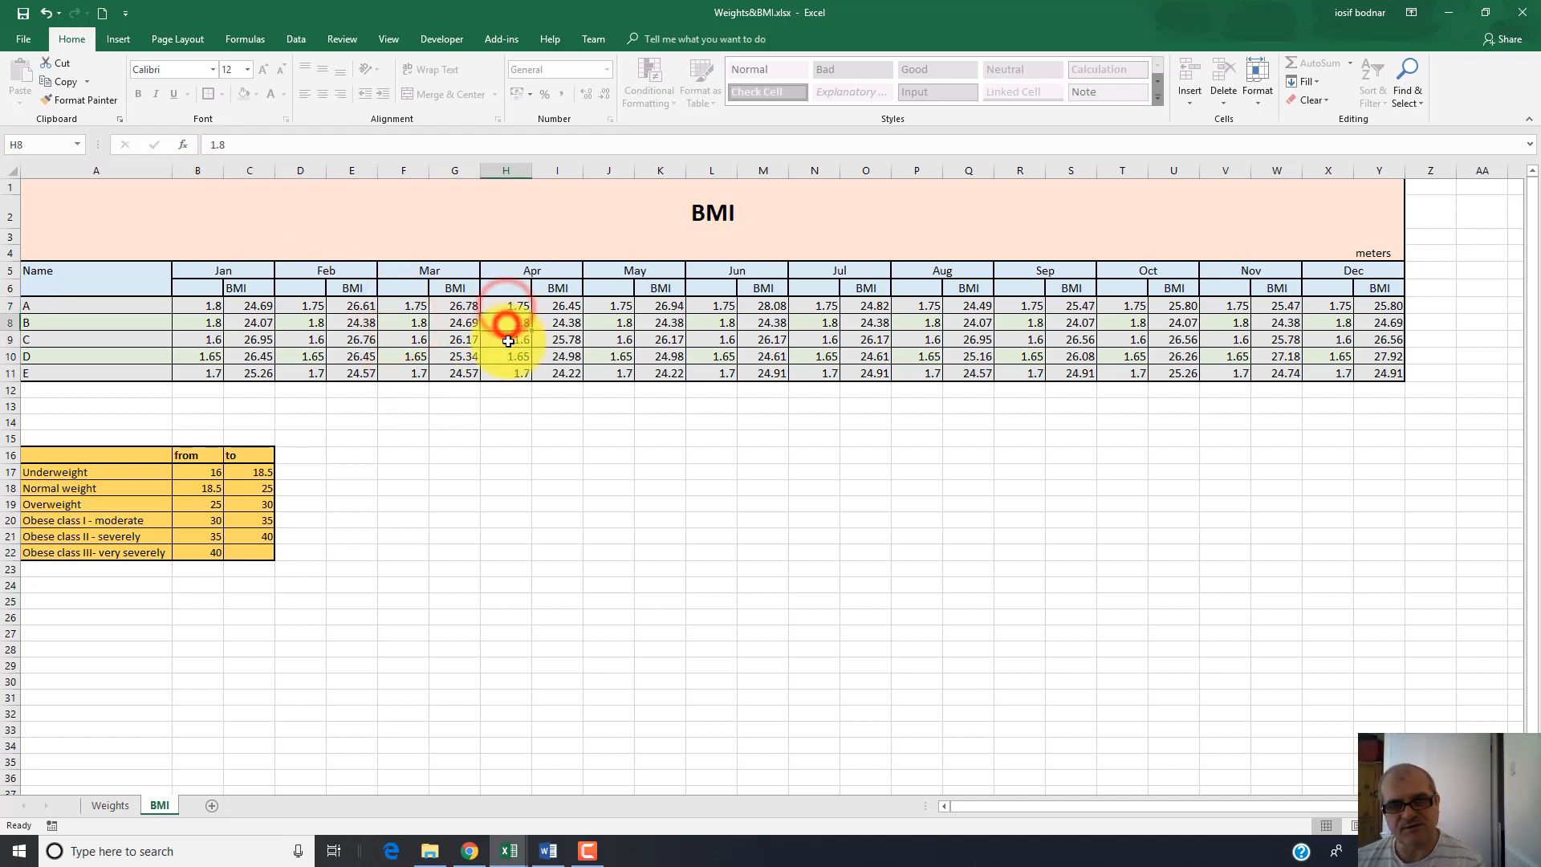
left_click(509, 351)
left_click(509, 357)
left_click(515, 371)
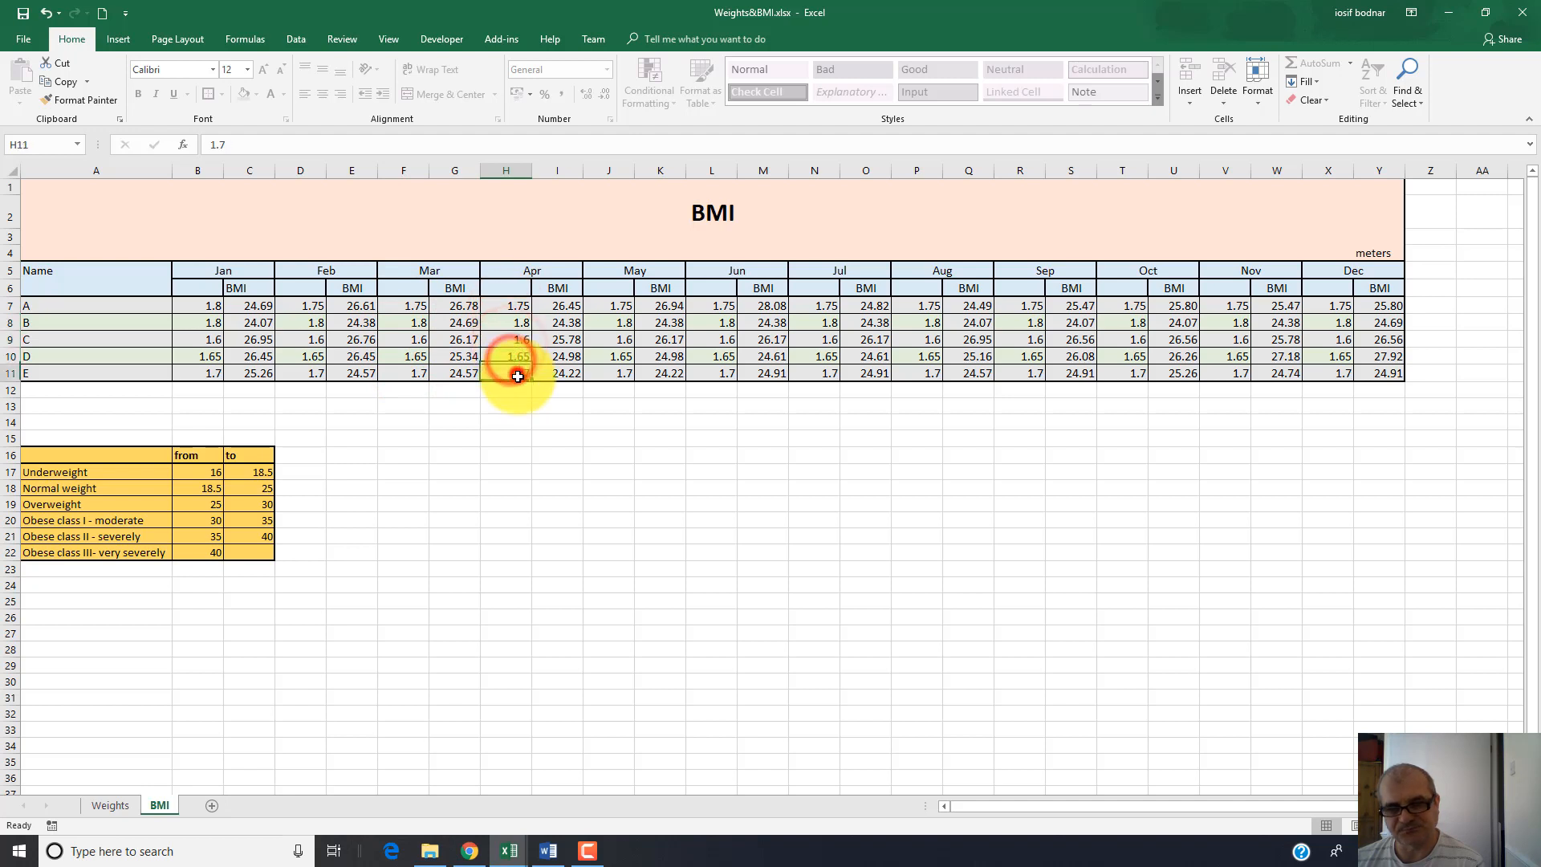
left_click(619, 306)
left_click(617, 320)
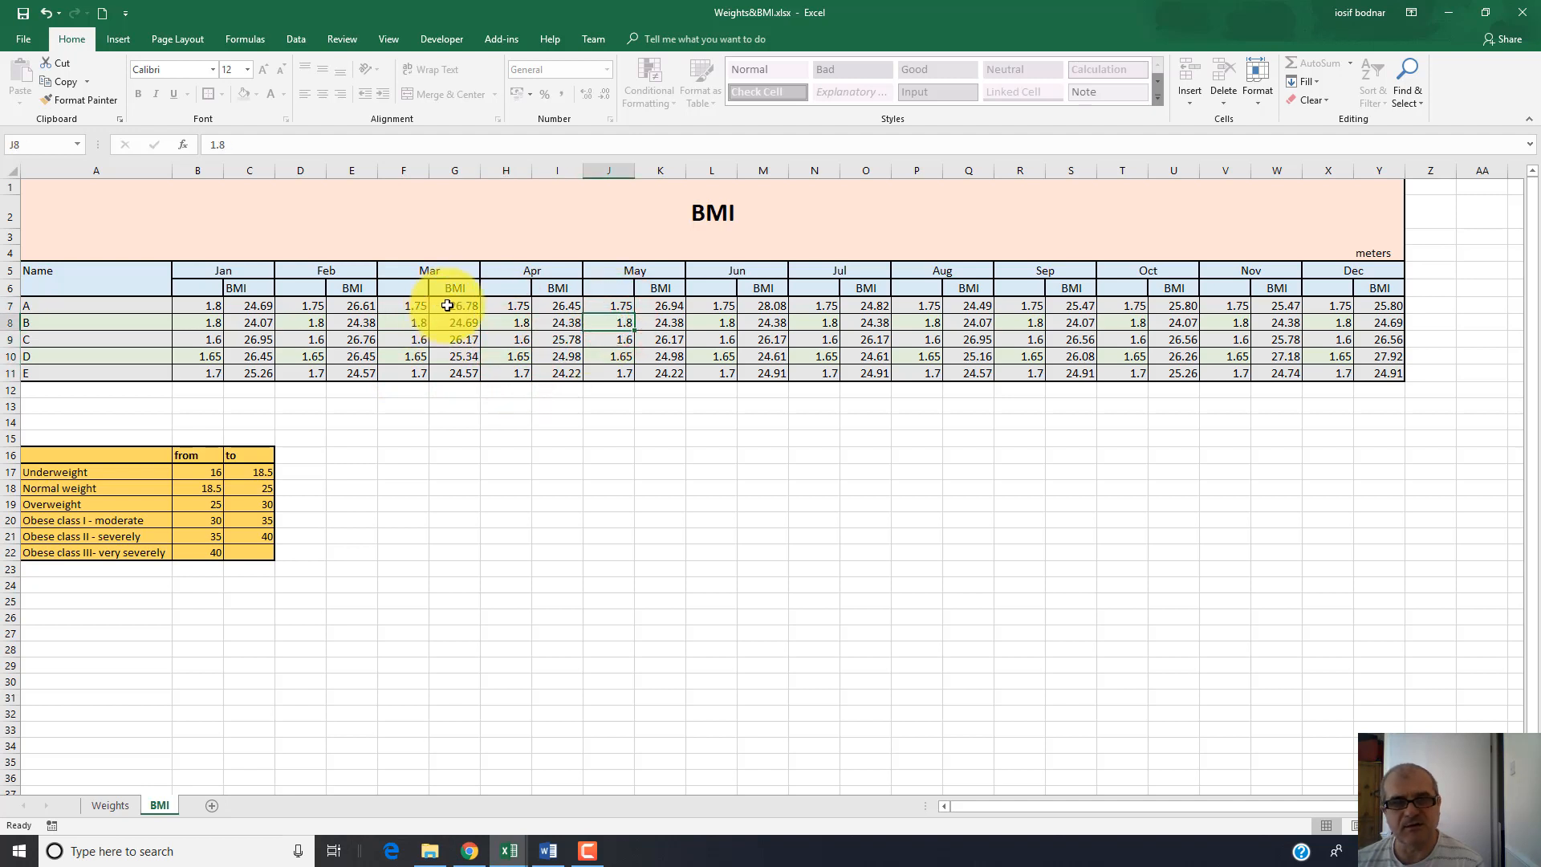
Inspect the March BMI cells G7:G11 to check whether their formulas are hidden
left_click(447, 306)
left_click(450, 323)
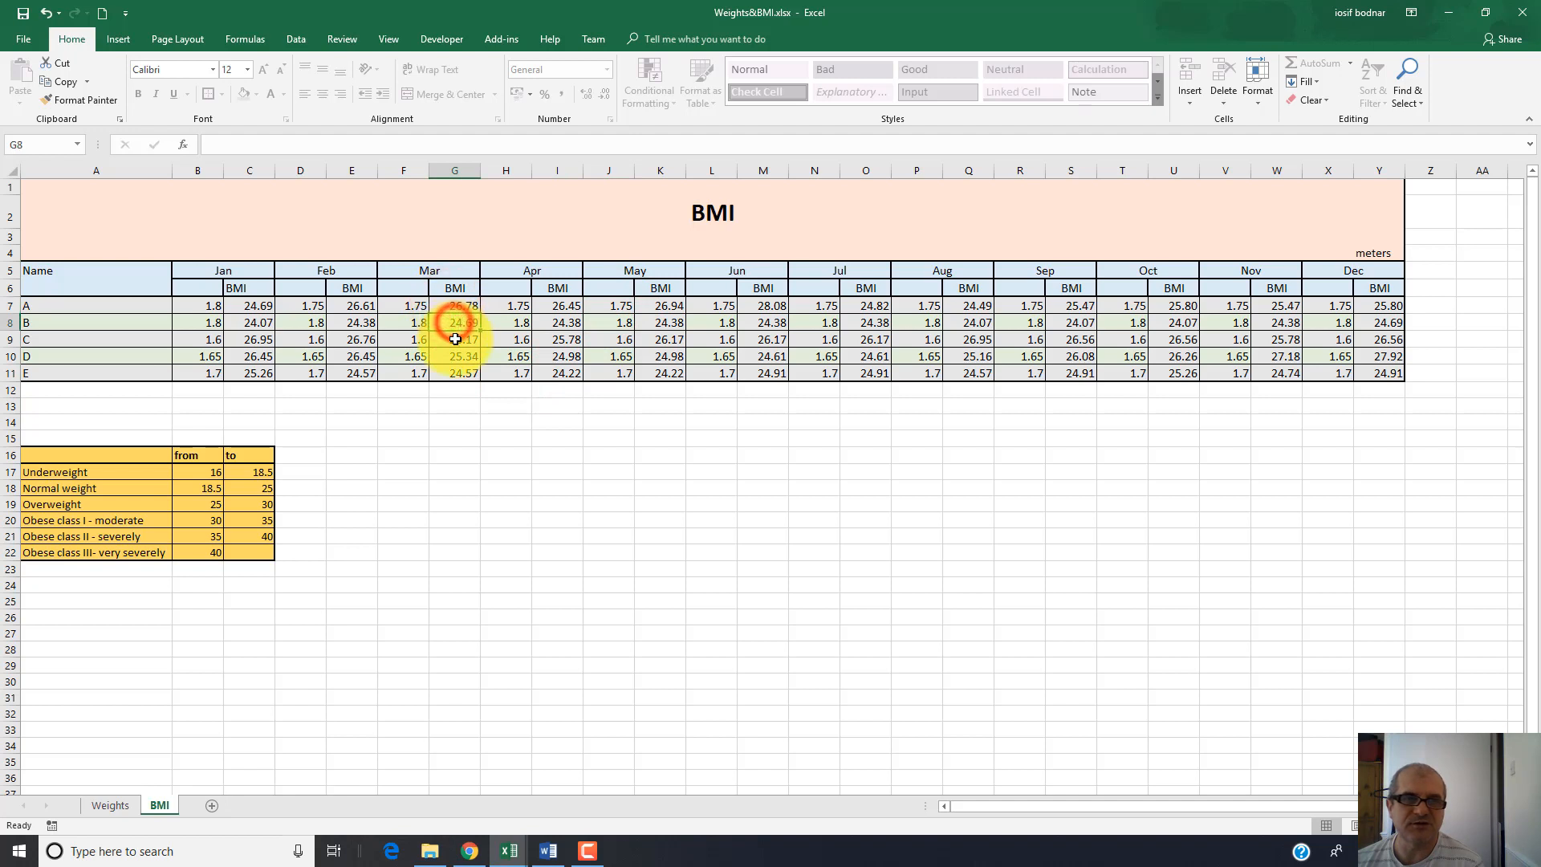
left_click(455, 338)
left_click(458, 356)
left_click(458, 305)
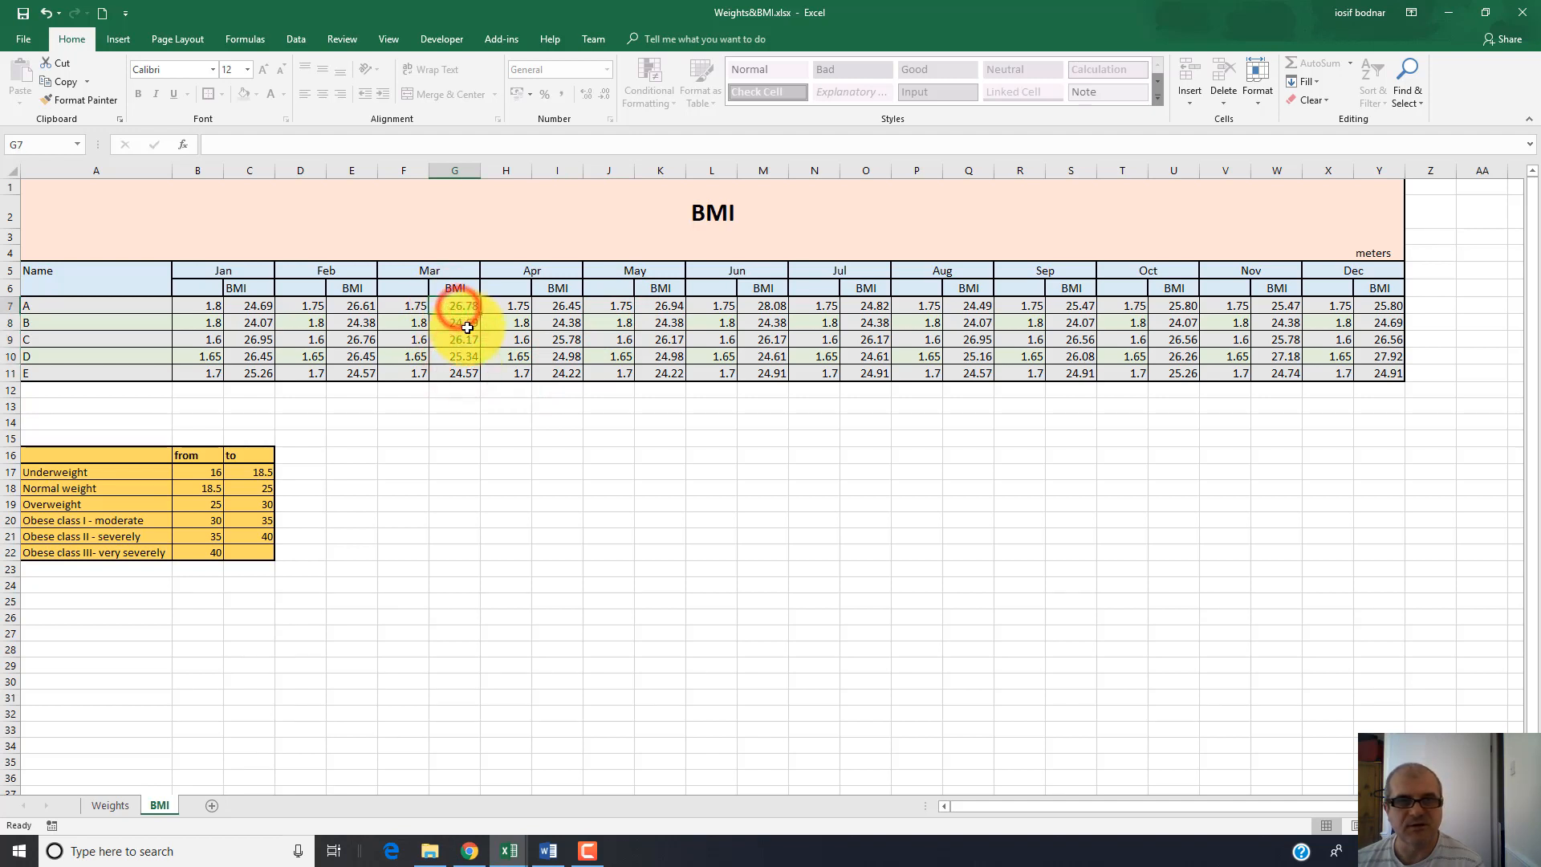
left_click(468, 331)
left_click(464, 338)
left_click(467, 357)
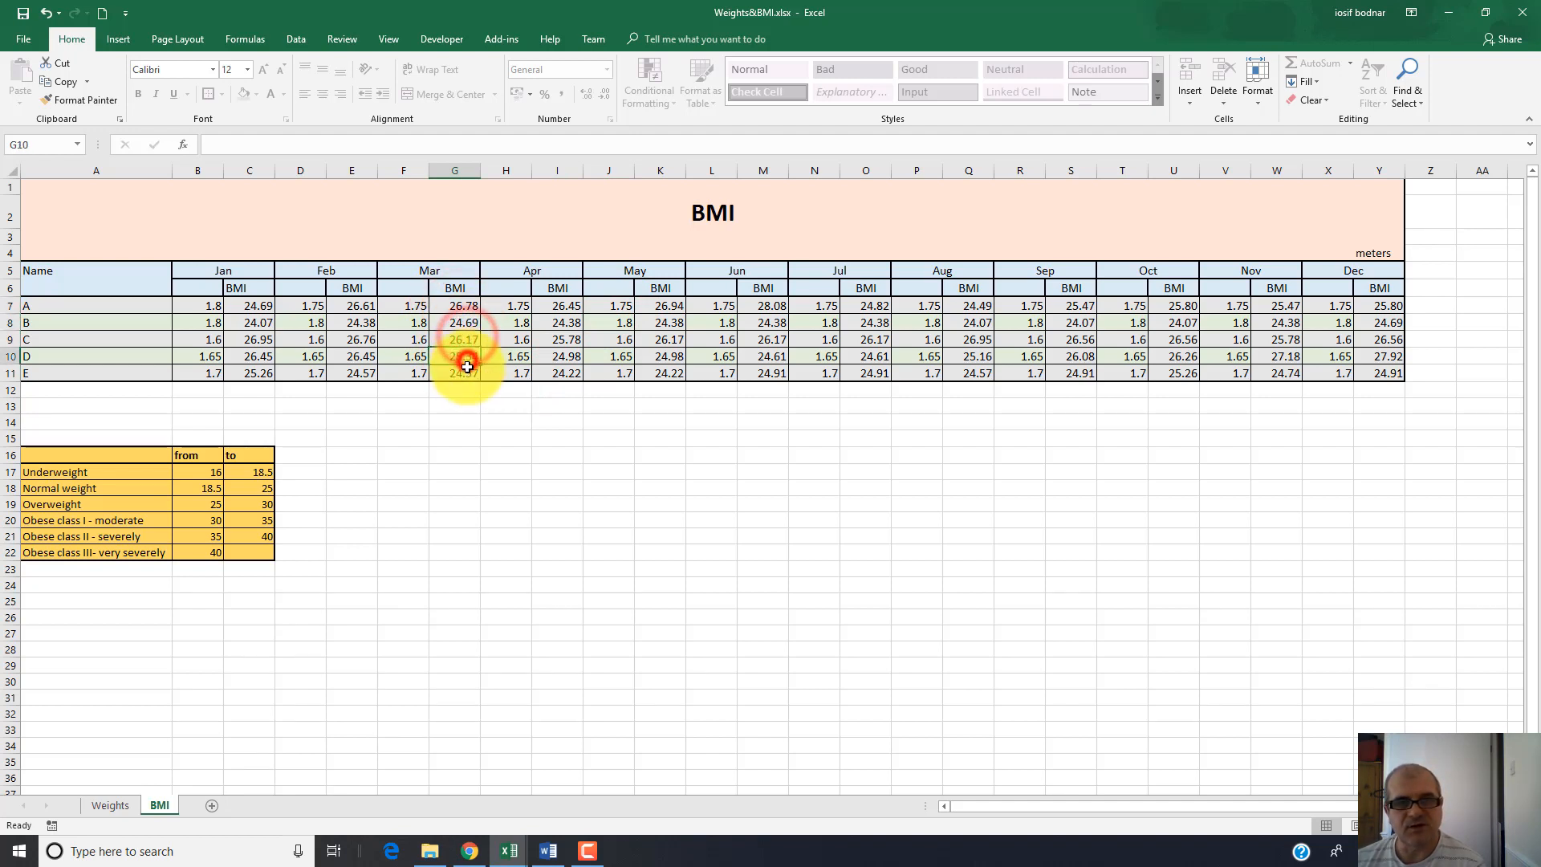
left_click(466, 375)
left_click(451, 305)
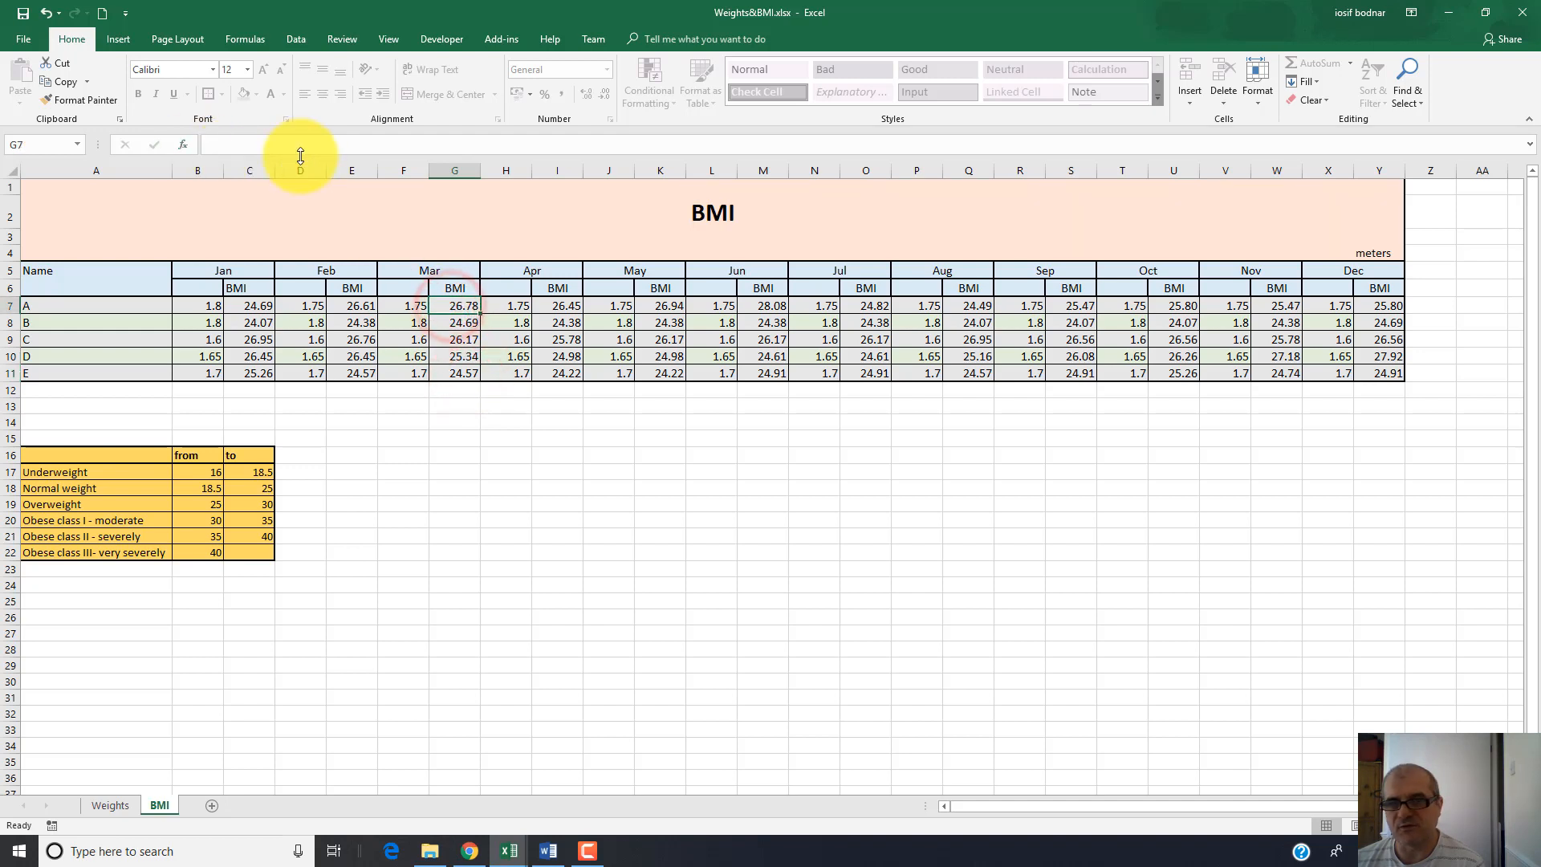